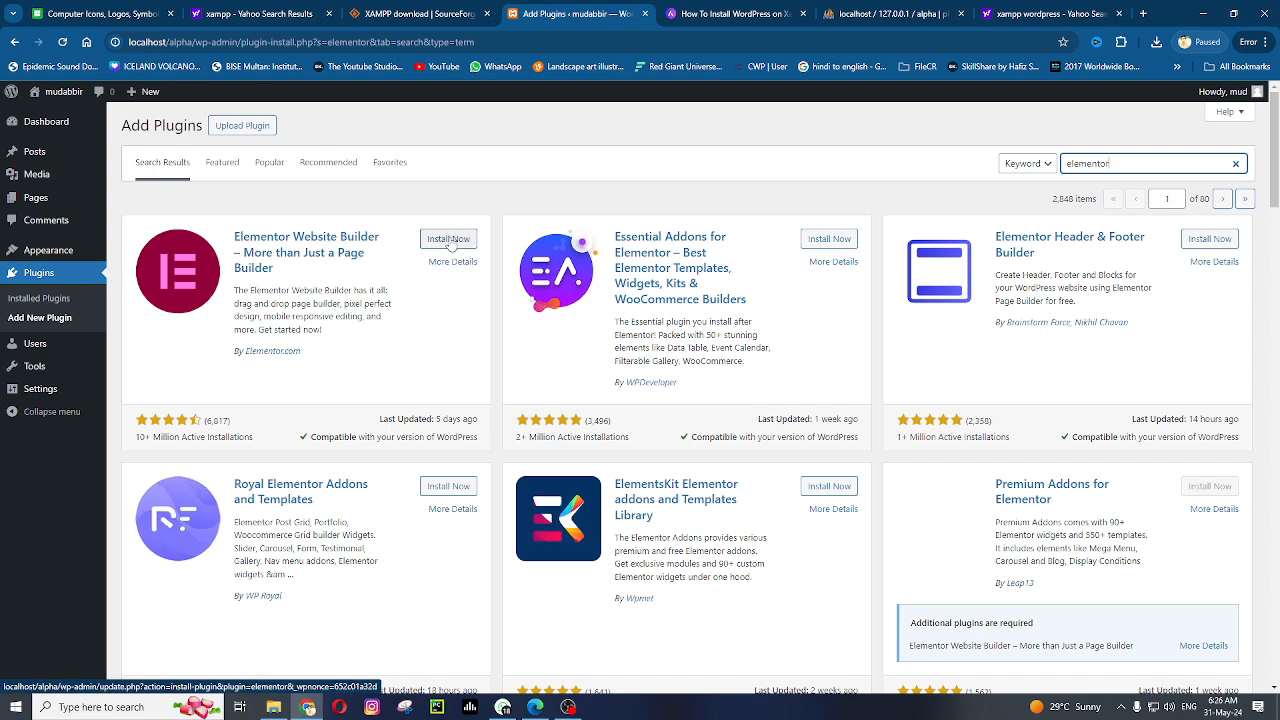
# Install and activate the Elementor Website Builder plugin, and close its setup wizard without creating an account
pyautogui.click(449, 240)
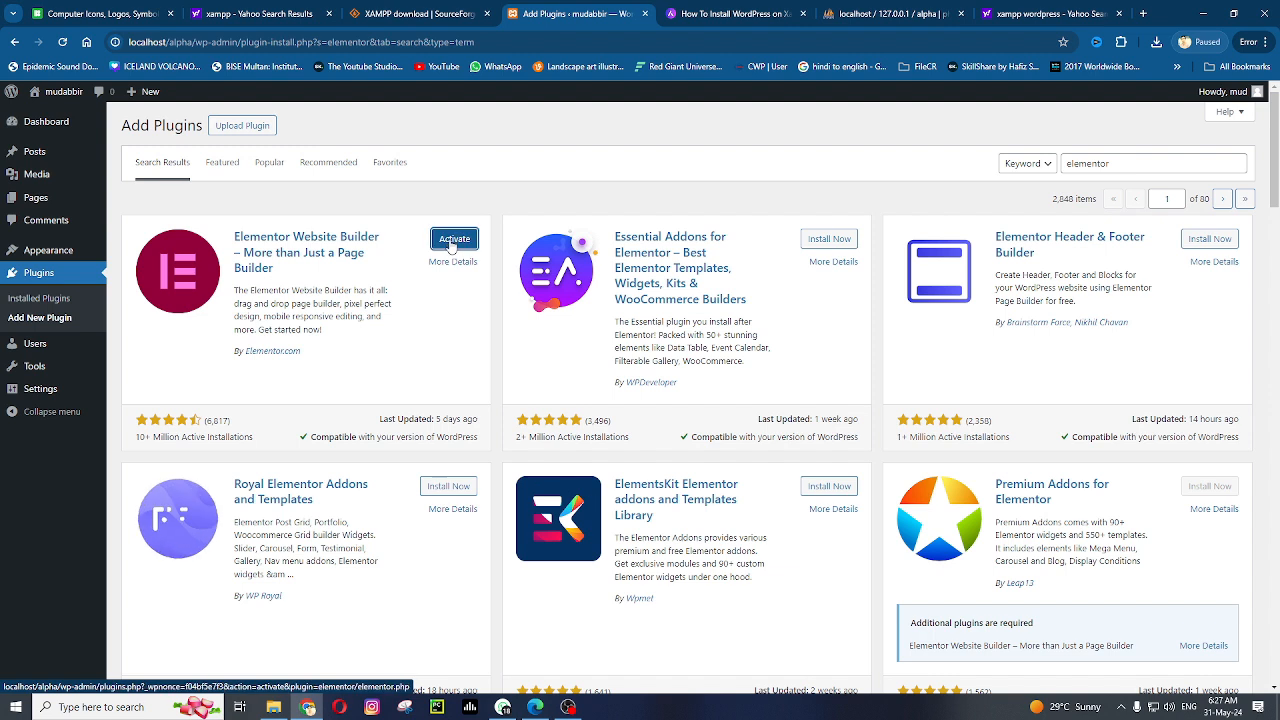
pyautogui.click(450, 240)
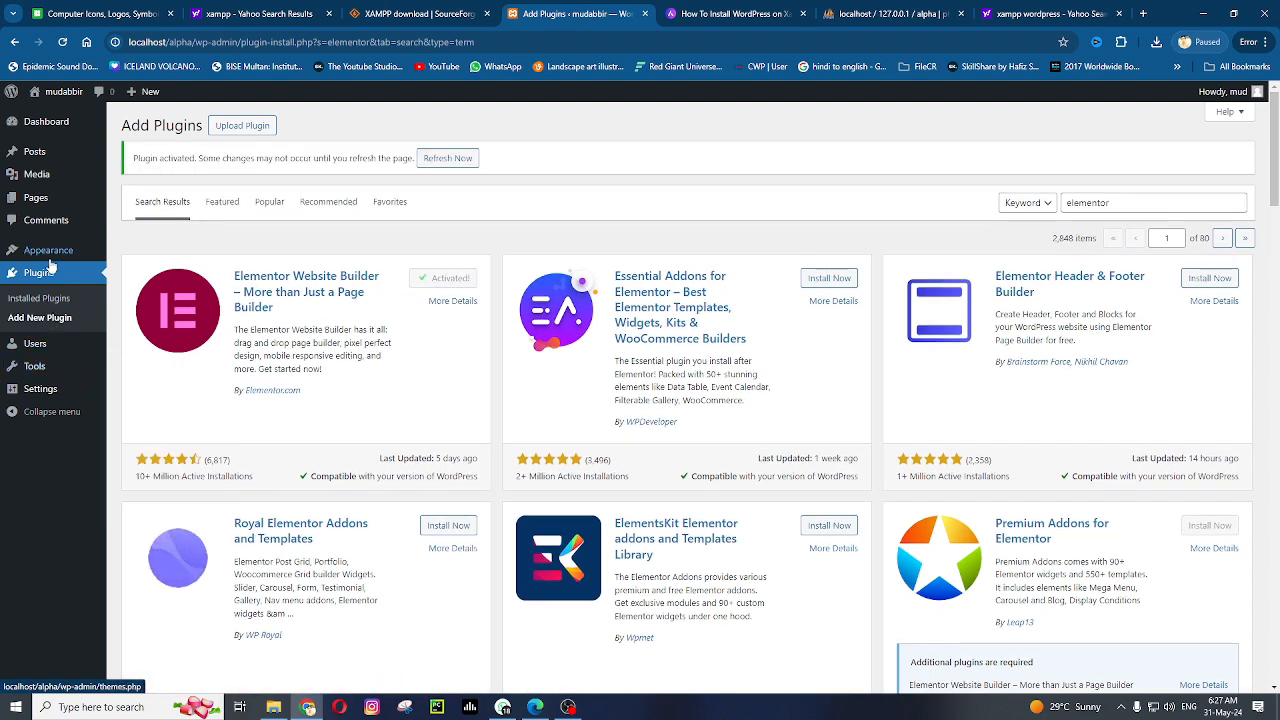
pyautogui.moveTo(50, 258)
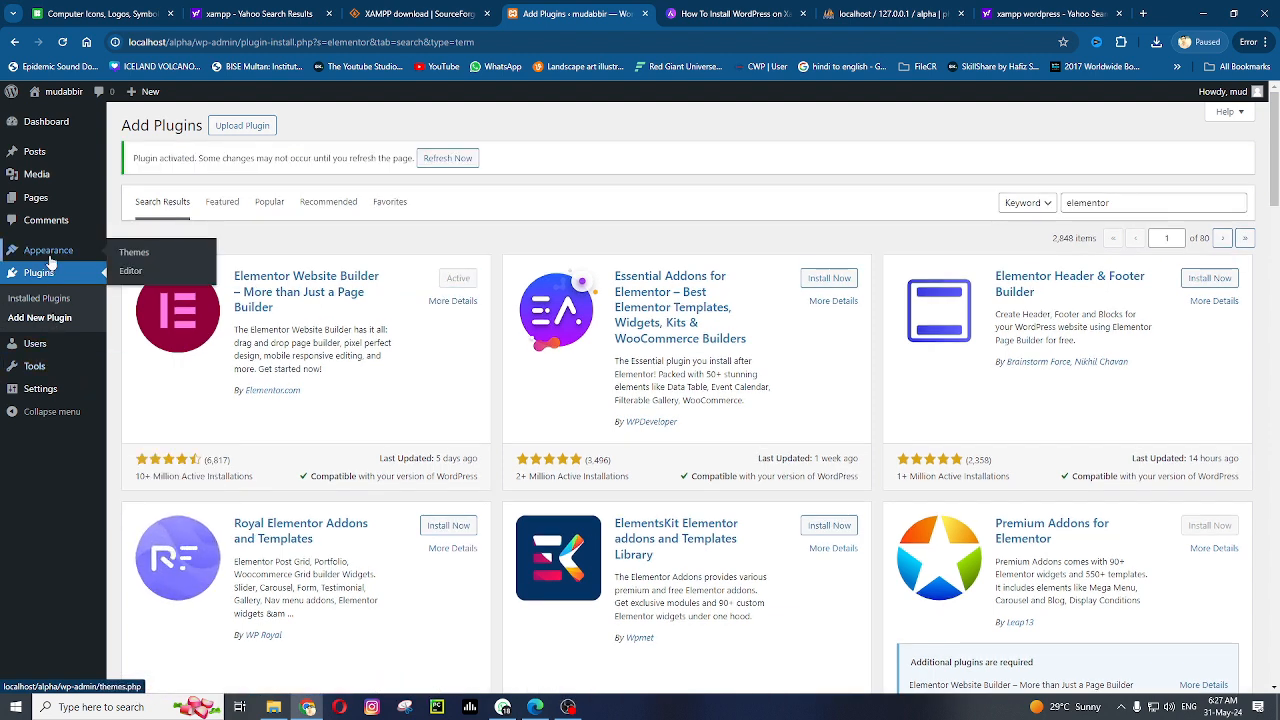
pyautogui.click(131, 259)
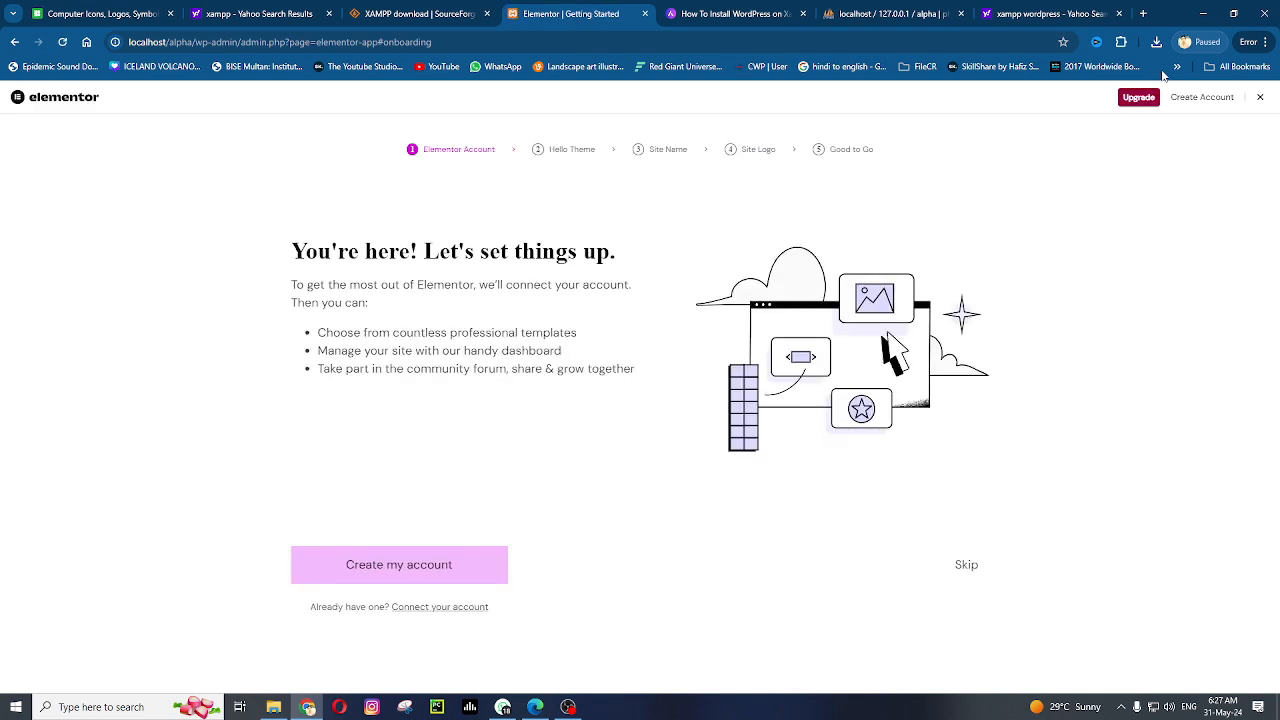
pyautogui.click(1260, 96)
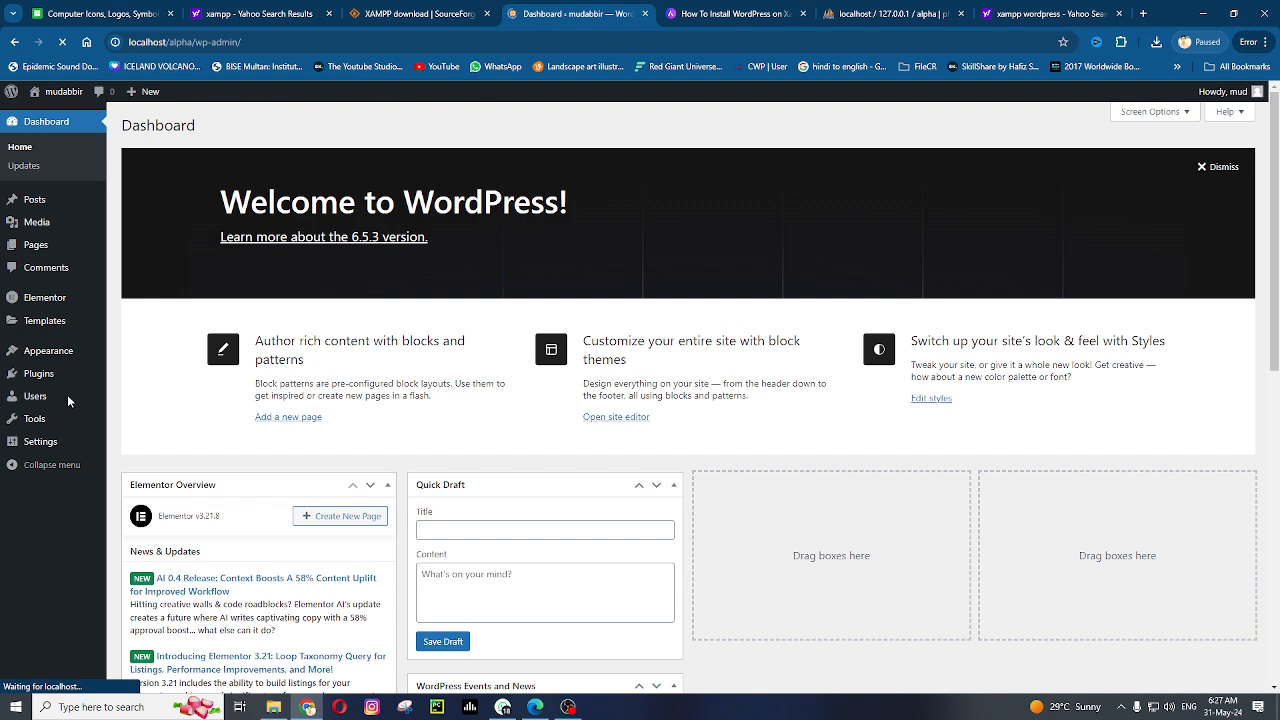
# Install the Hello Elementor theme from the theme directory and activate it for the site
pyautogui.moveTo(35, 355)
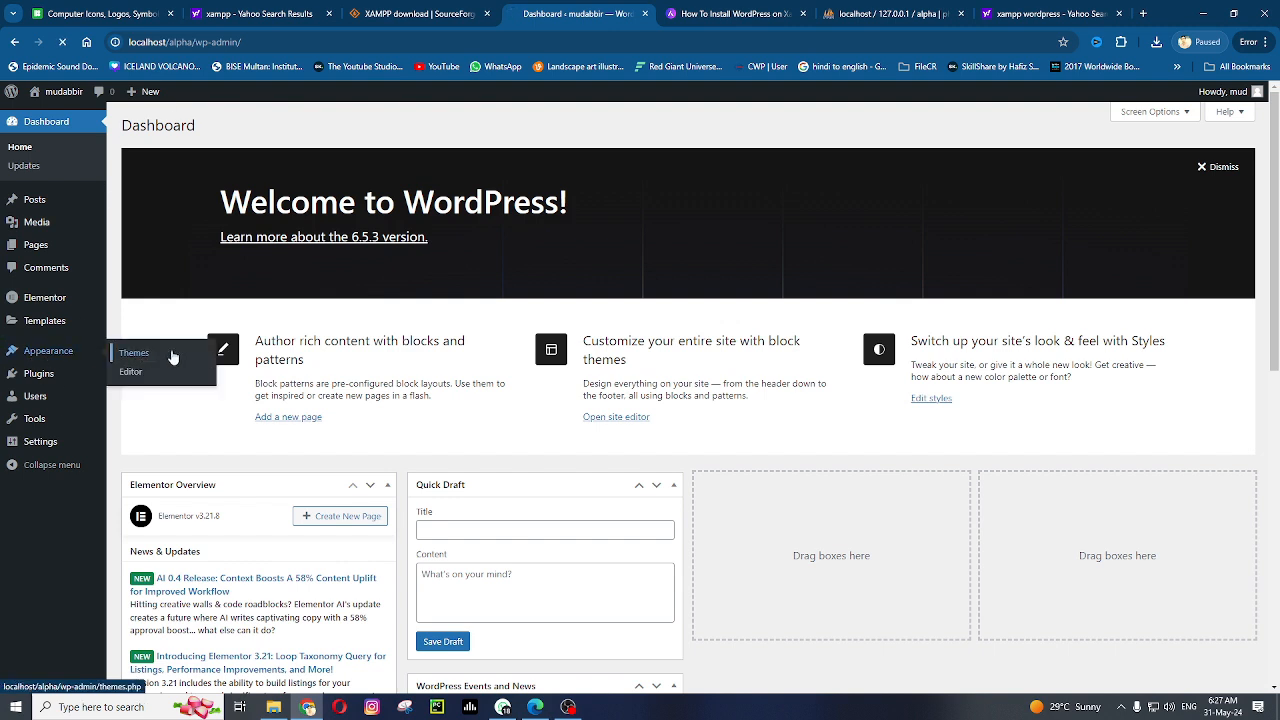
pyautogui.click(120, 354)
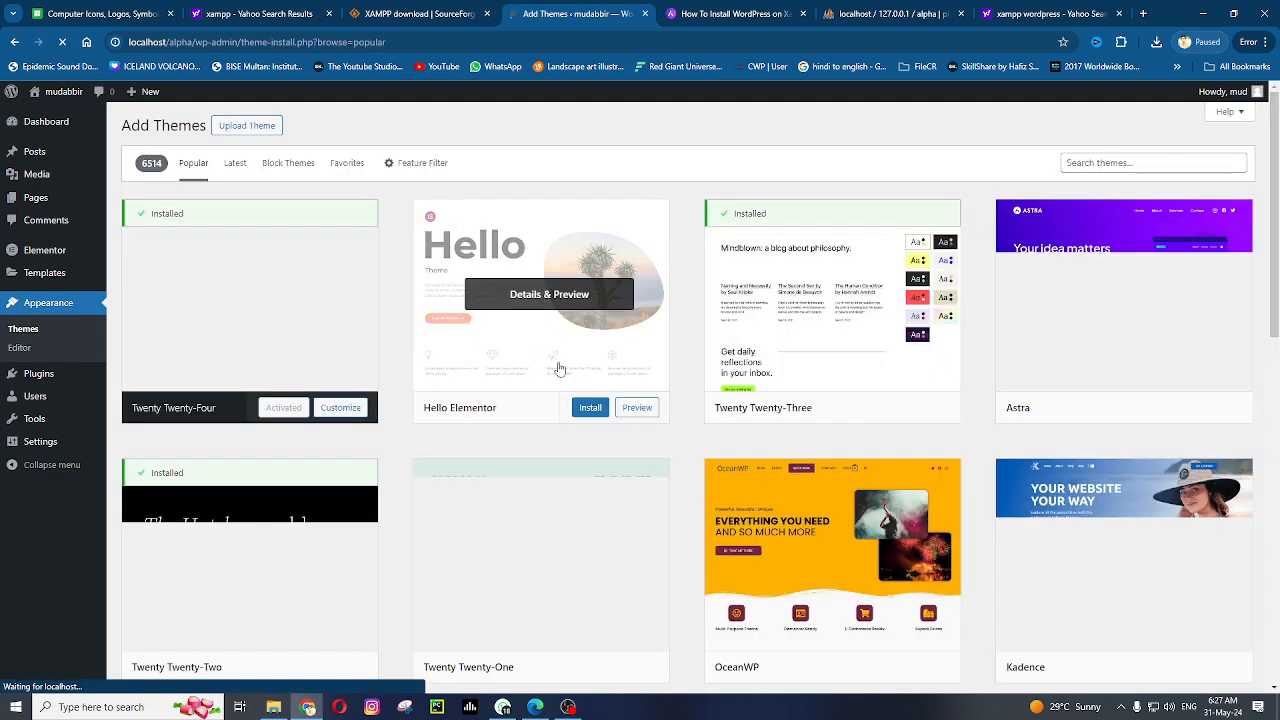
pyautogui.click(583, 407)
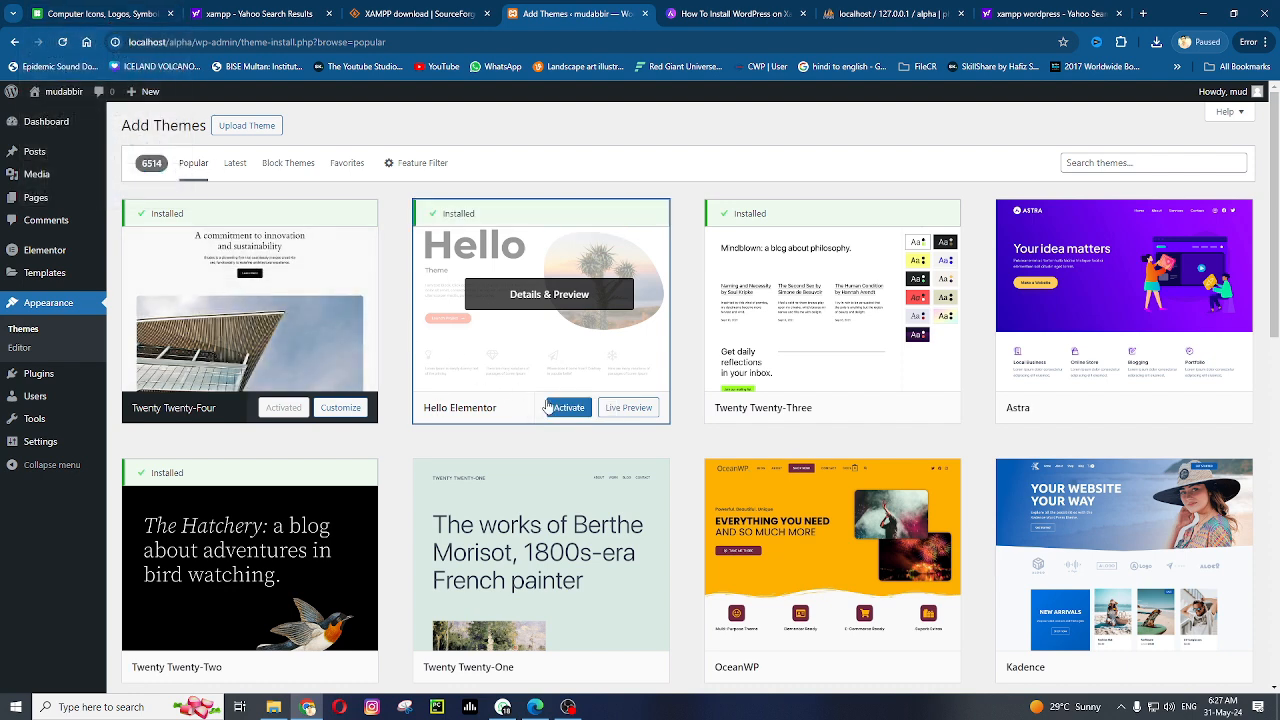
pyautogui.click(570, 408)
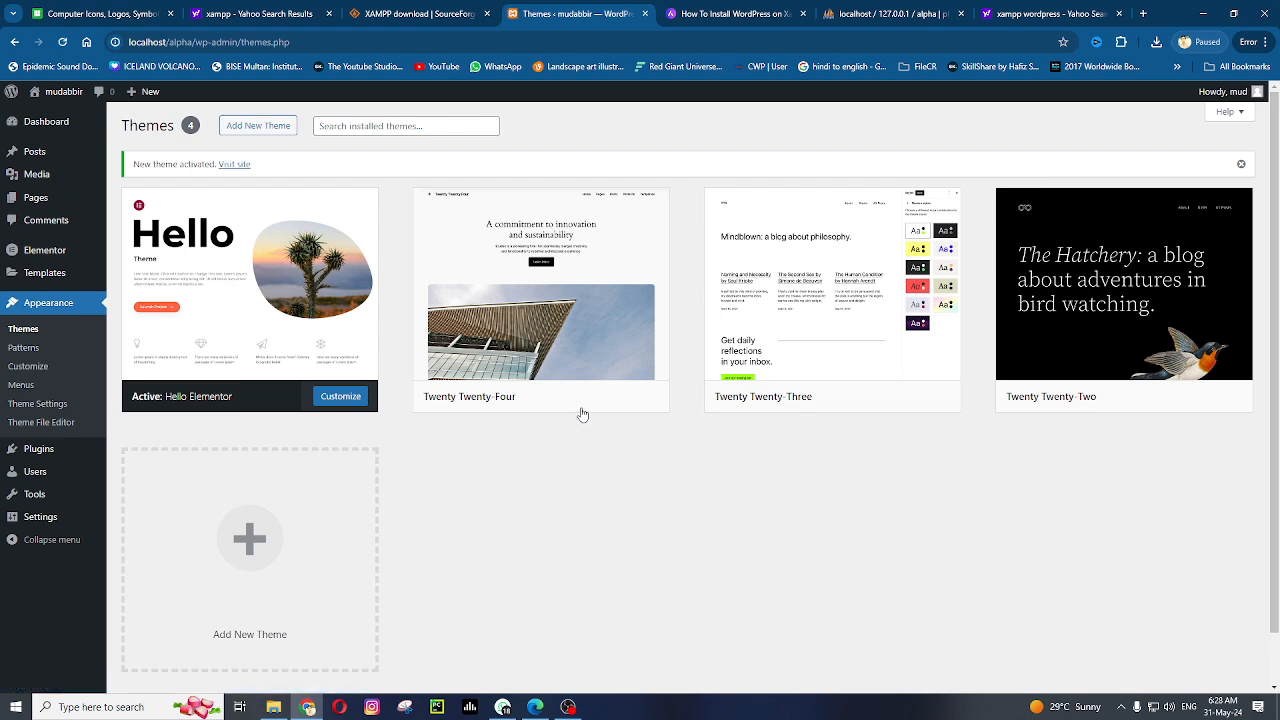
# Search the plugin directory for "envato", install and activate Envato Elements – Photos & Elementor Templates, and refresh the page
pyautogui.moveTo(42, 457)
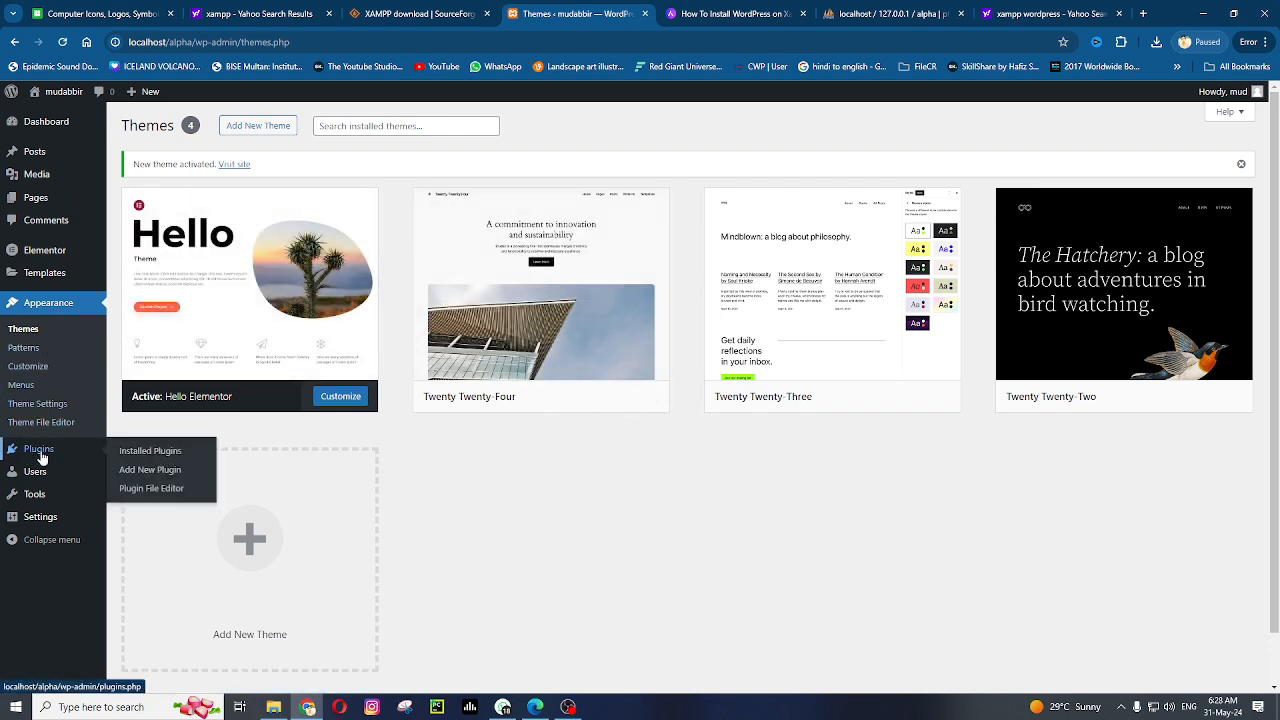
pyautogui.click(128, 470)
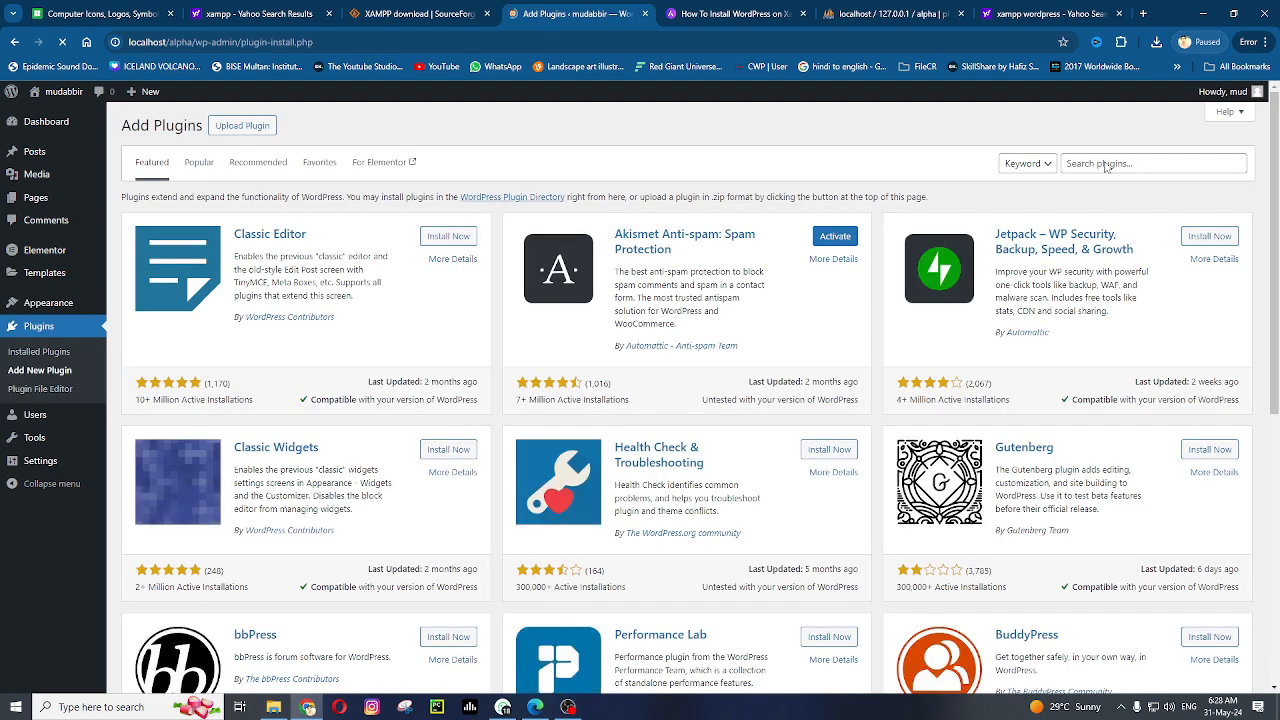
pyautogui.click(1106, 165)
pyautogui.write('envato')
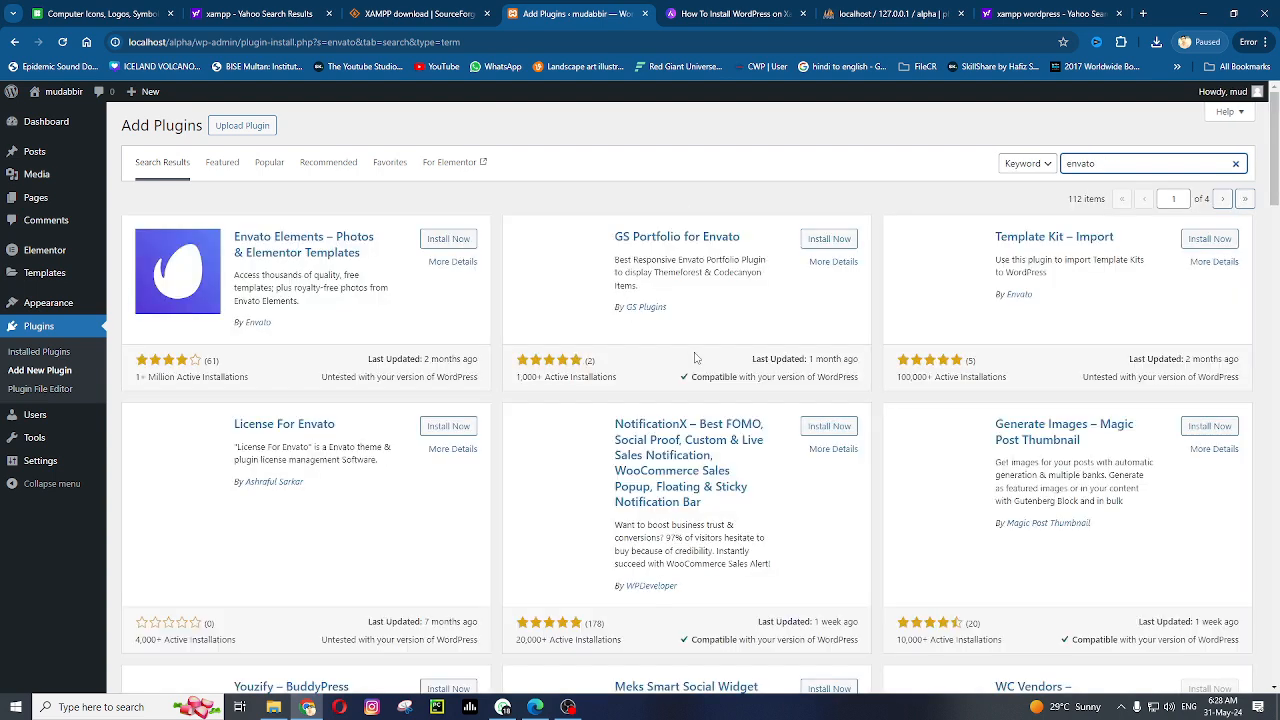
pyautogui.click(447, 240)
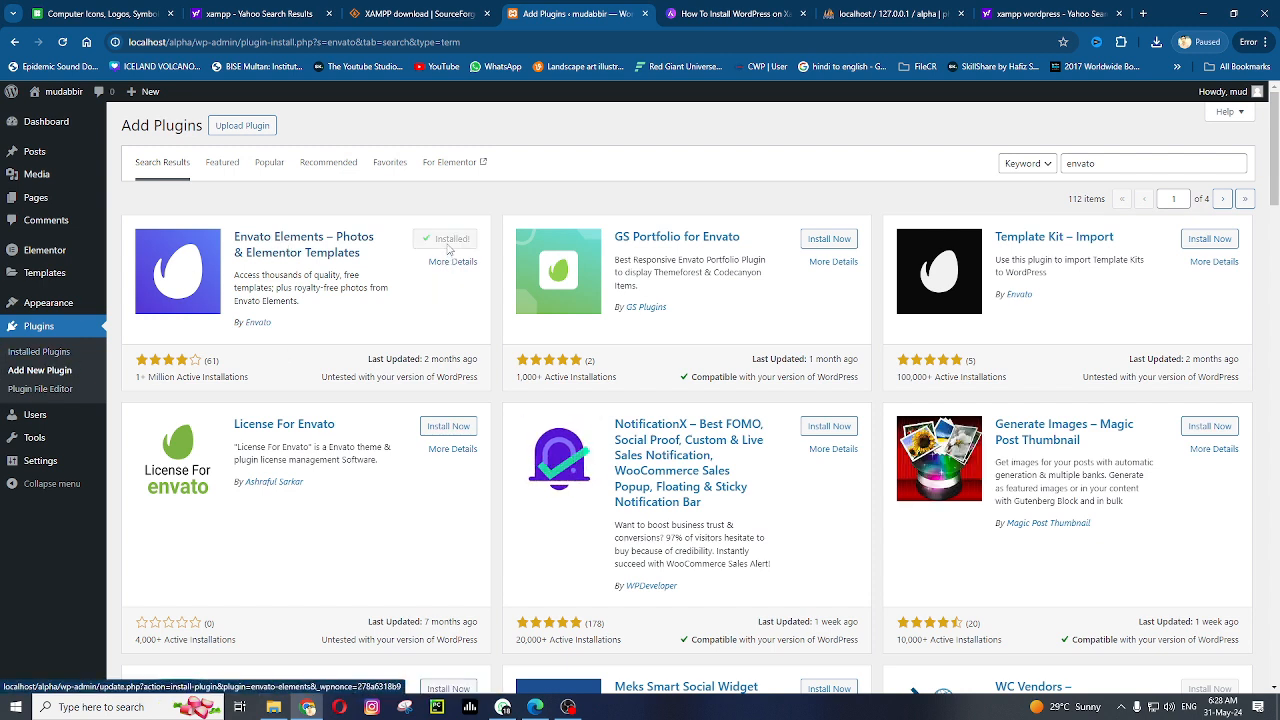
pyautogui.click(449, 242)
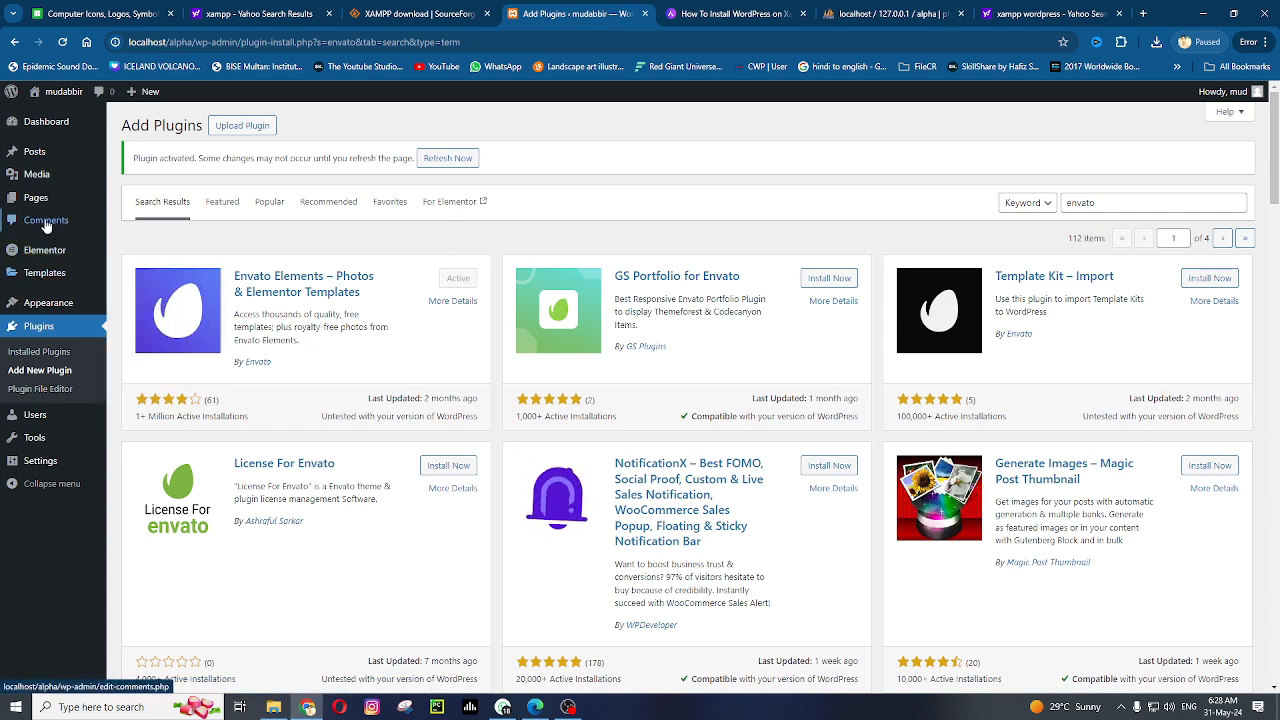
pyautogui.click(62, 43)
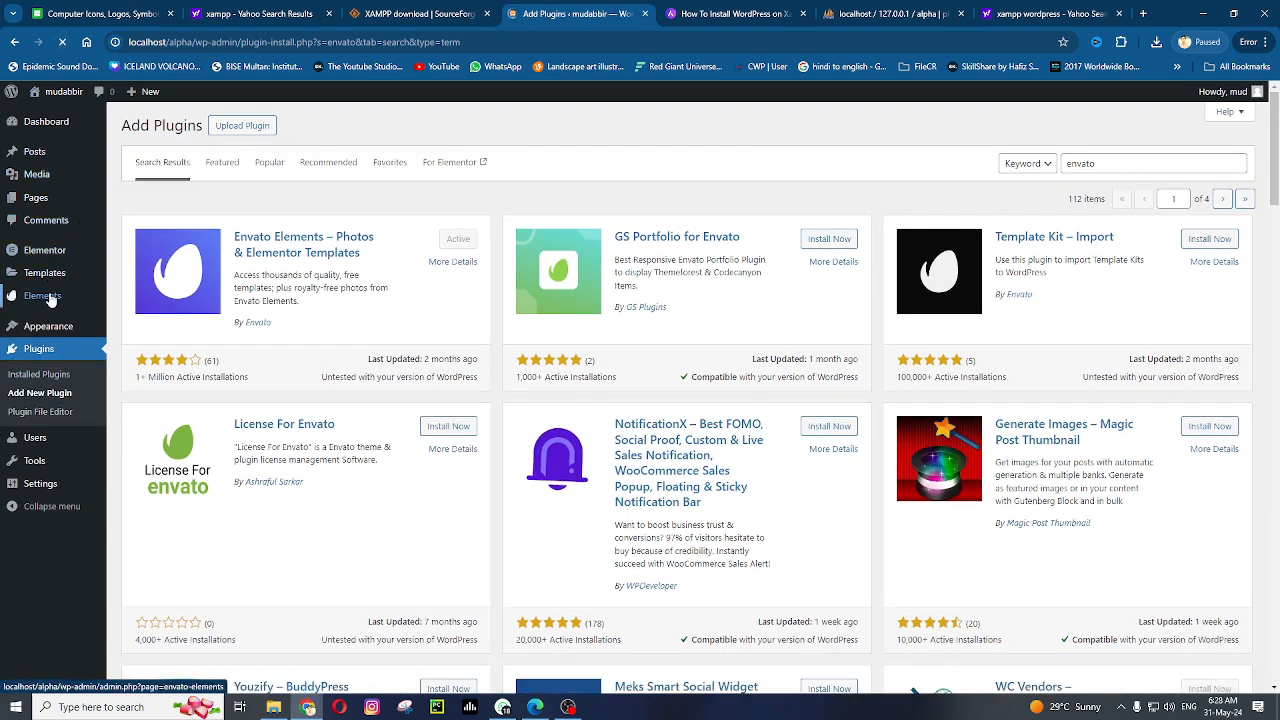
# Browse the Premium Template Kits in Envato Elements and return to its welcome page
pyautogui.click(50, 297)
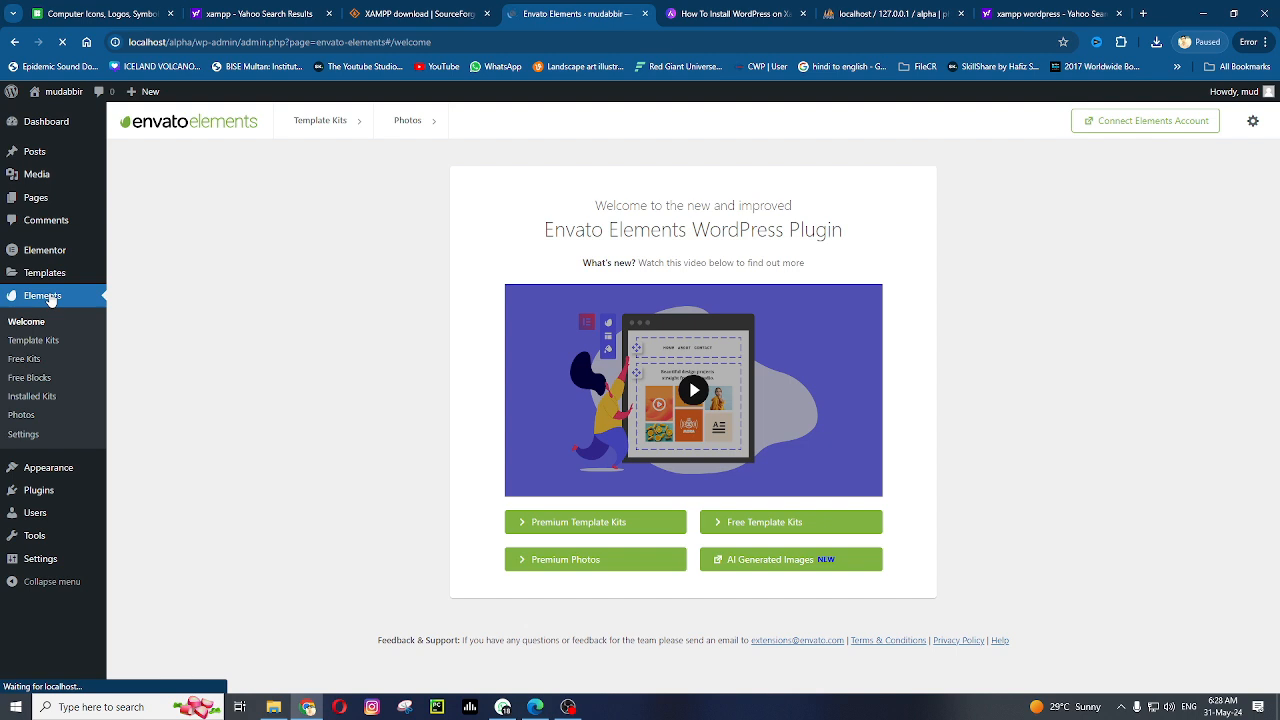
pyautogui.click(610, 526)
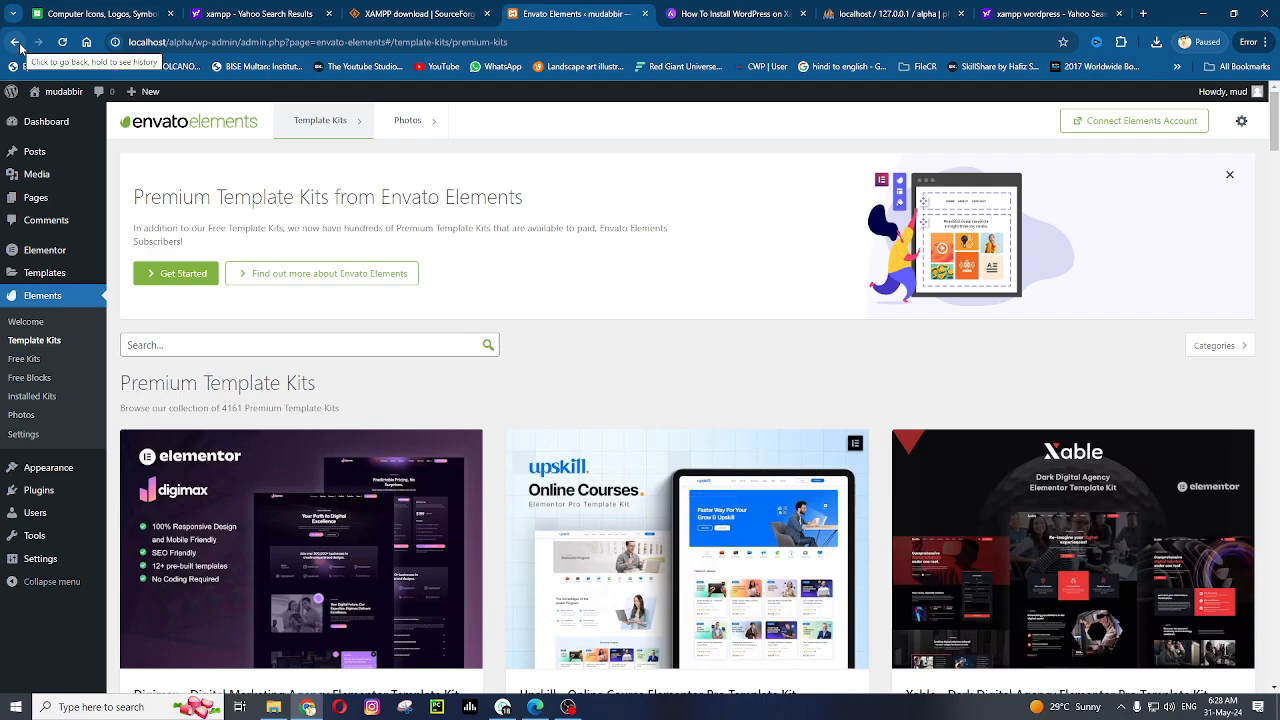
pyautogui.scroll(-3, 368, 552)
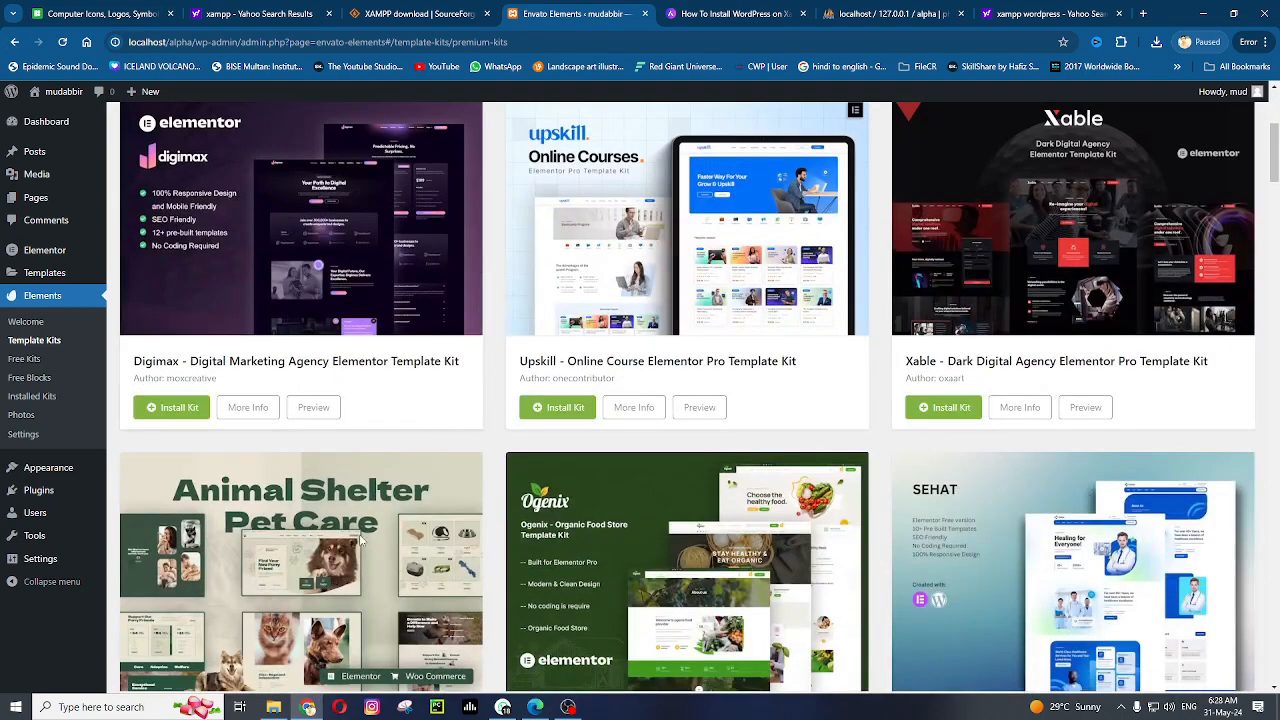
pyautogui.scroll(3, 364, 540)
pyautogui.scroll(-4, 408, 456)
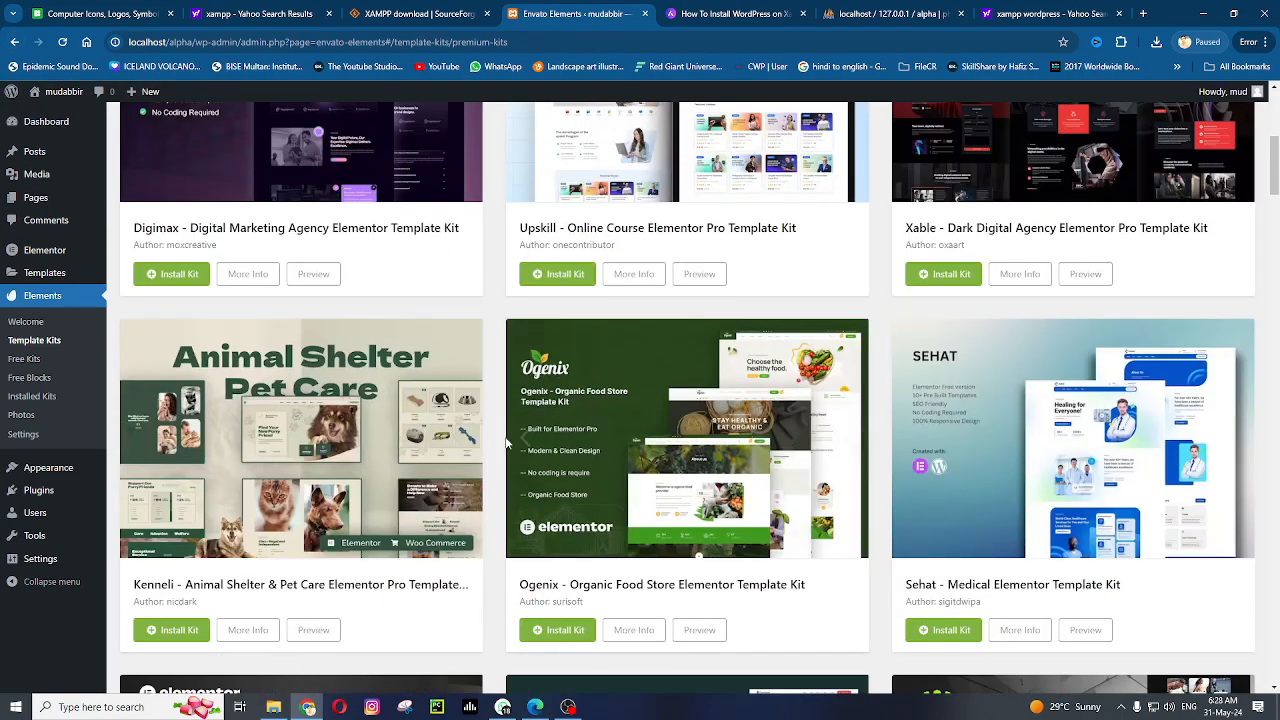
pyautogui.scroll(4, 210, 260)
pyautogui.click(15, 41)
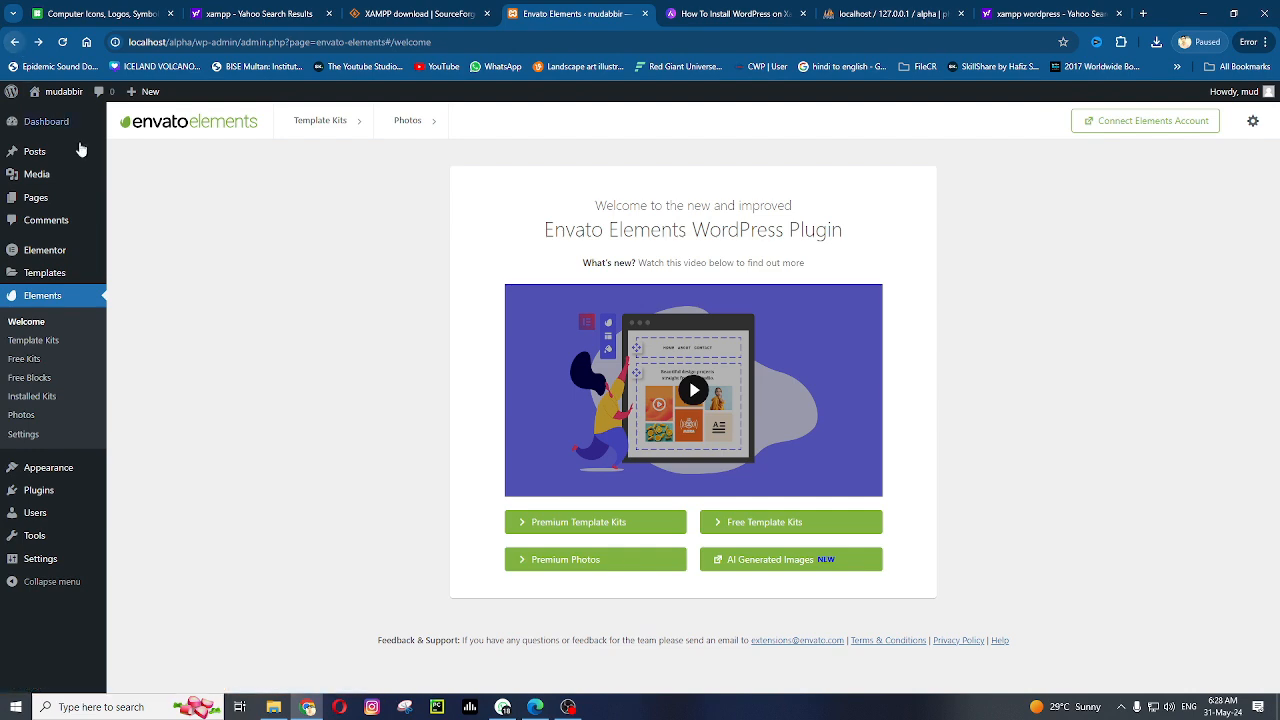
# Try to install the Video Magazine kit from the Free Template Kits
pyautogui.click(745, 525)
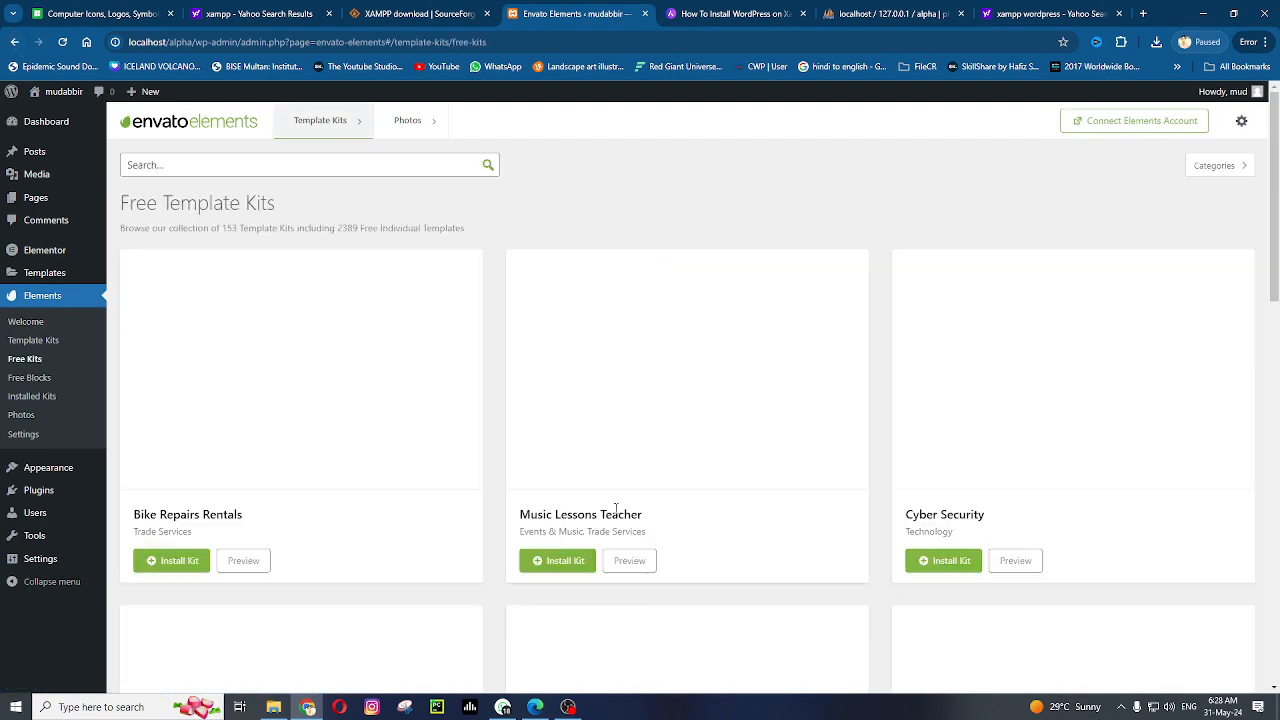
pyautogui.scroll(-3, 652, 504)
pyautogui.scroll(-7, 652, 504)
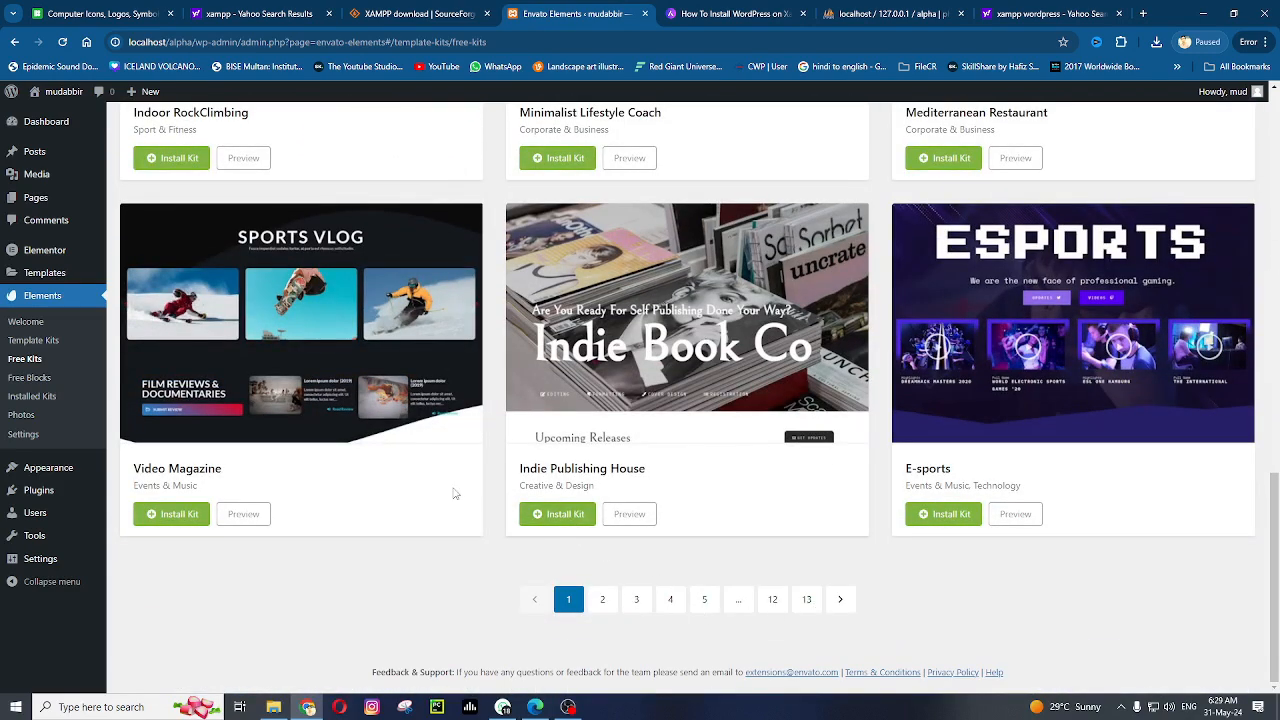
pyautogui.click(168, 522)
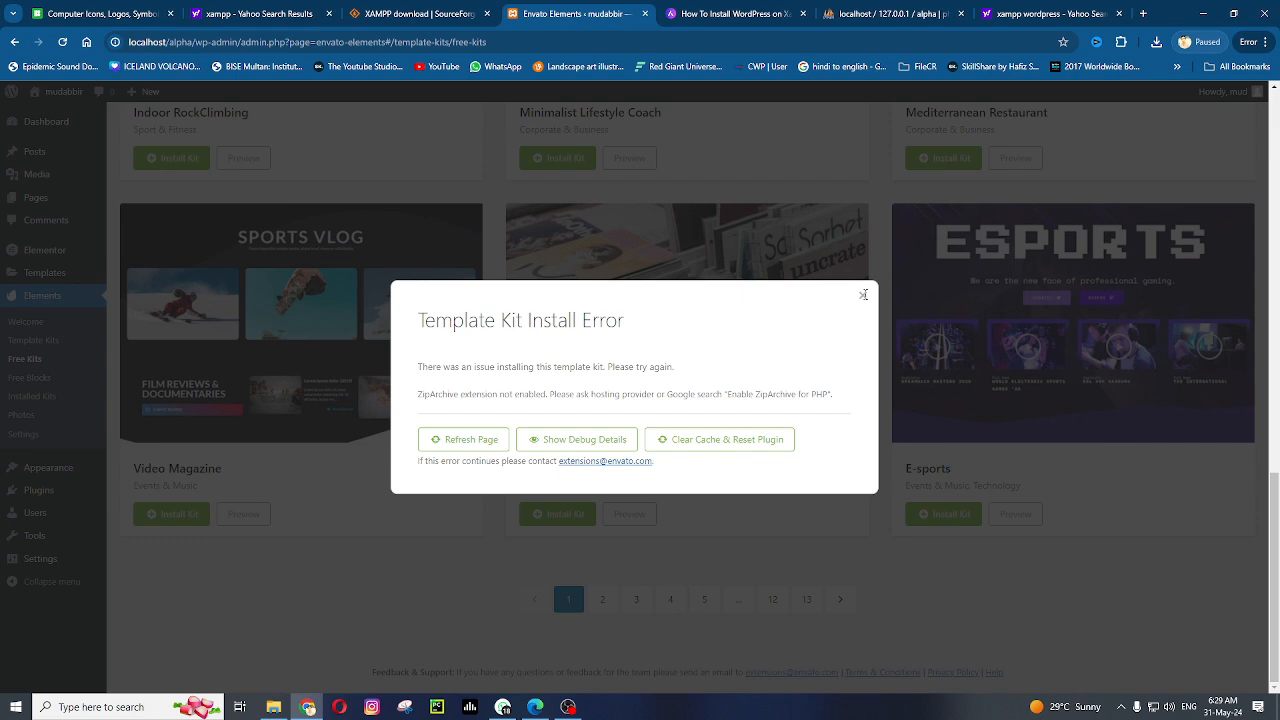
pyautogui.click(863, 295)
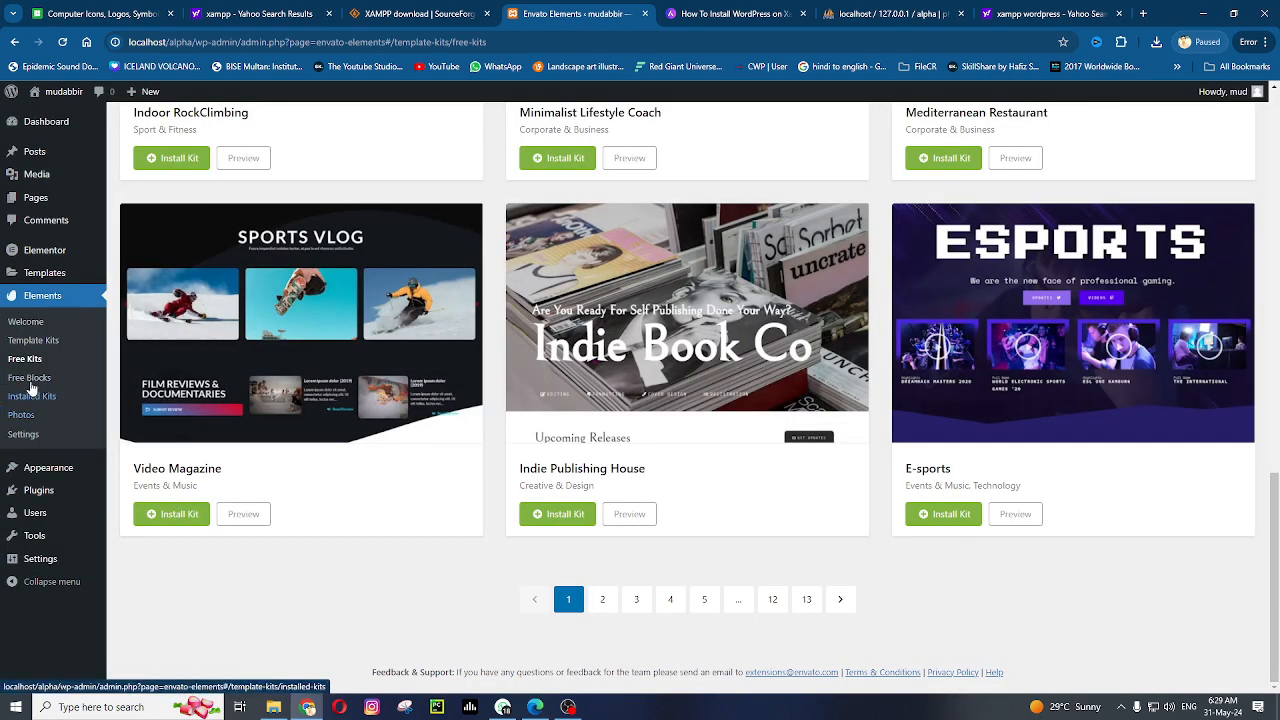
# Create a new page titled "Home" and publish it
pyautogui.click(48, 200)
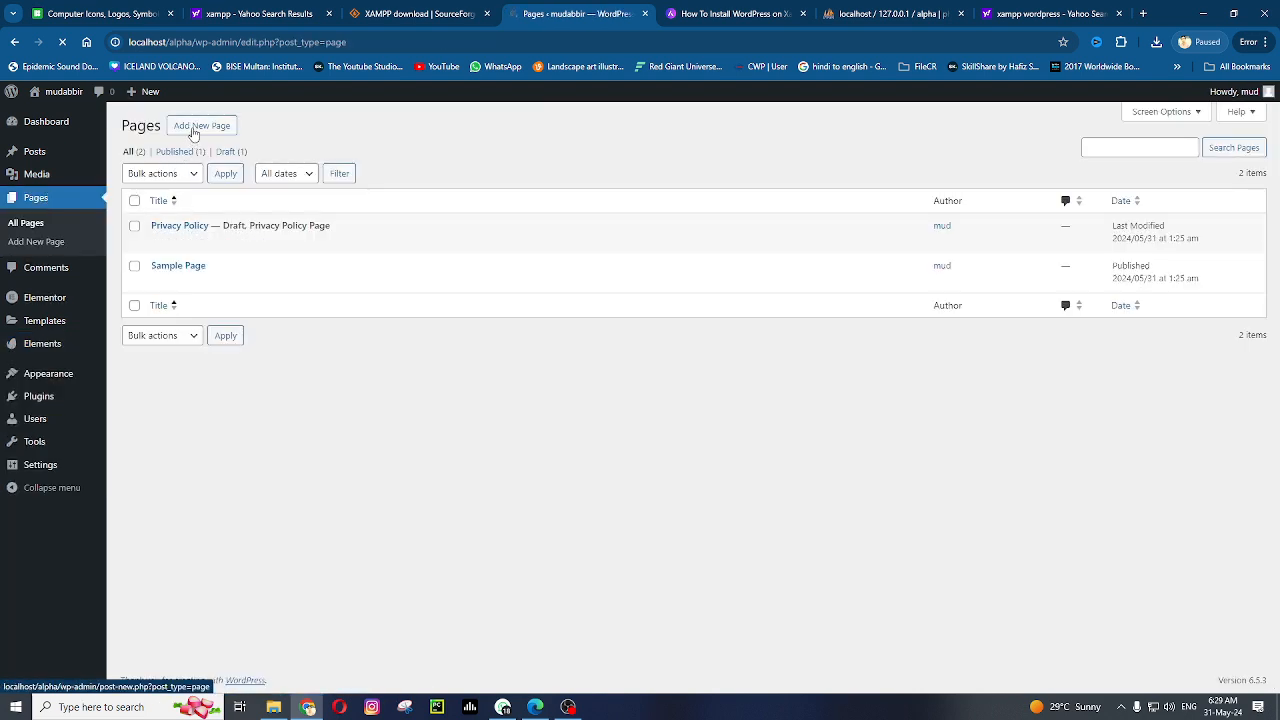
pyautogui.click(194, 131)
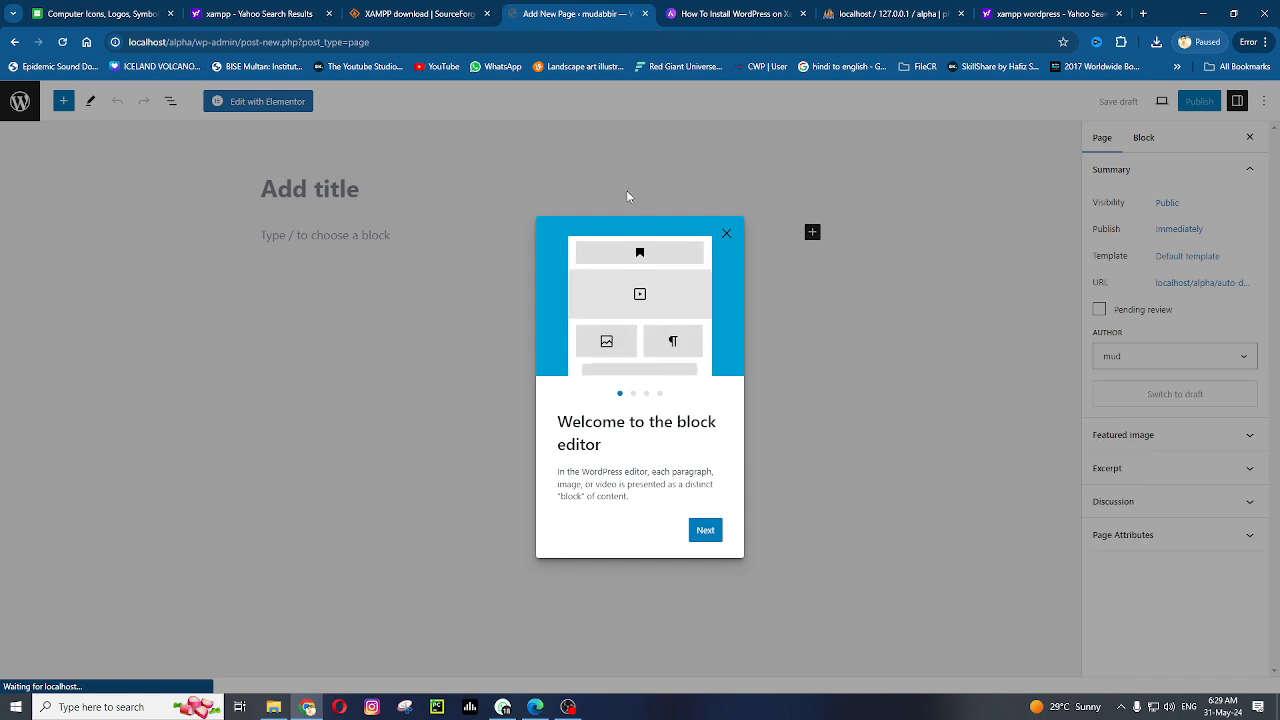
pyautogui.click(727, 234)
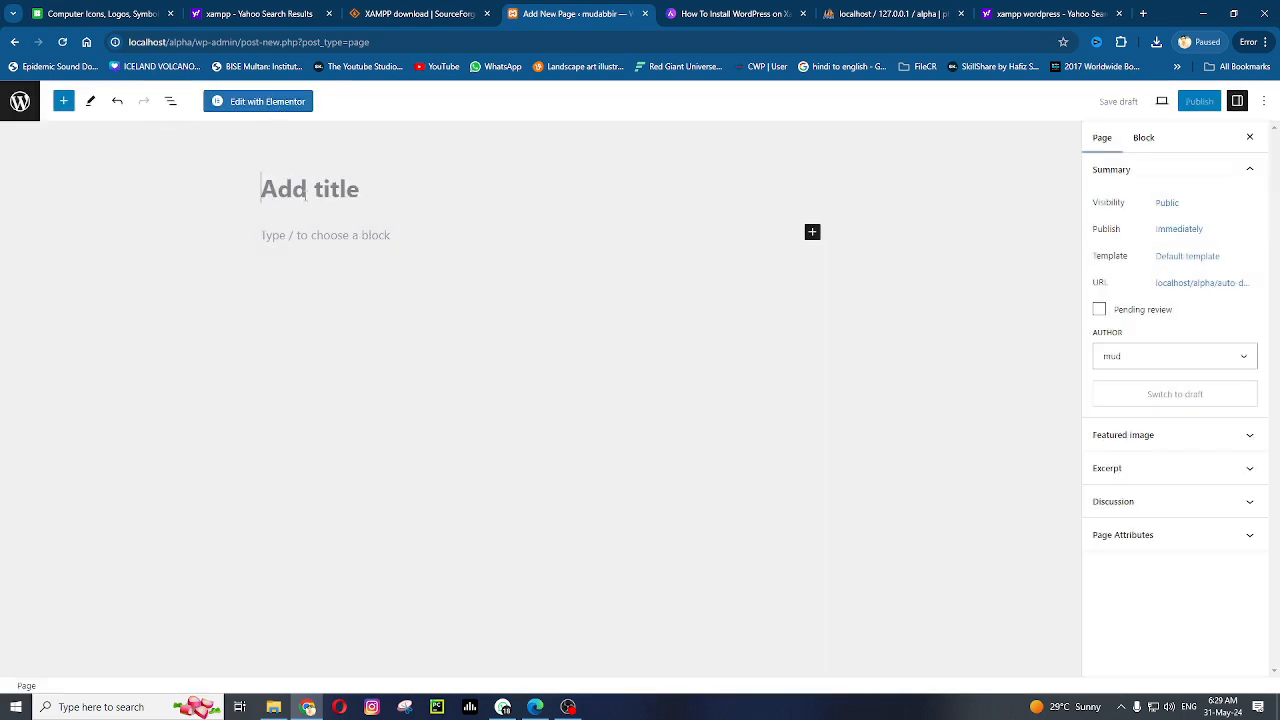
pyautogui.write('Home')
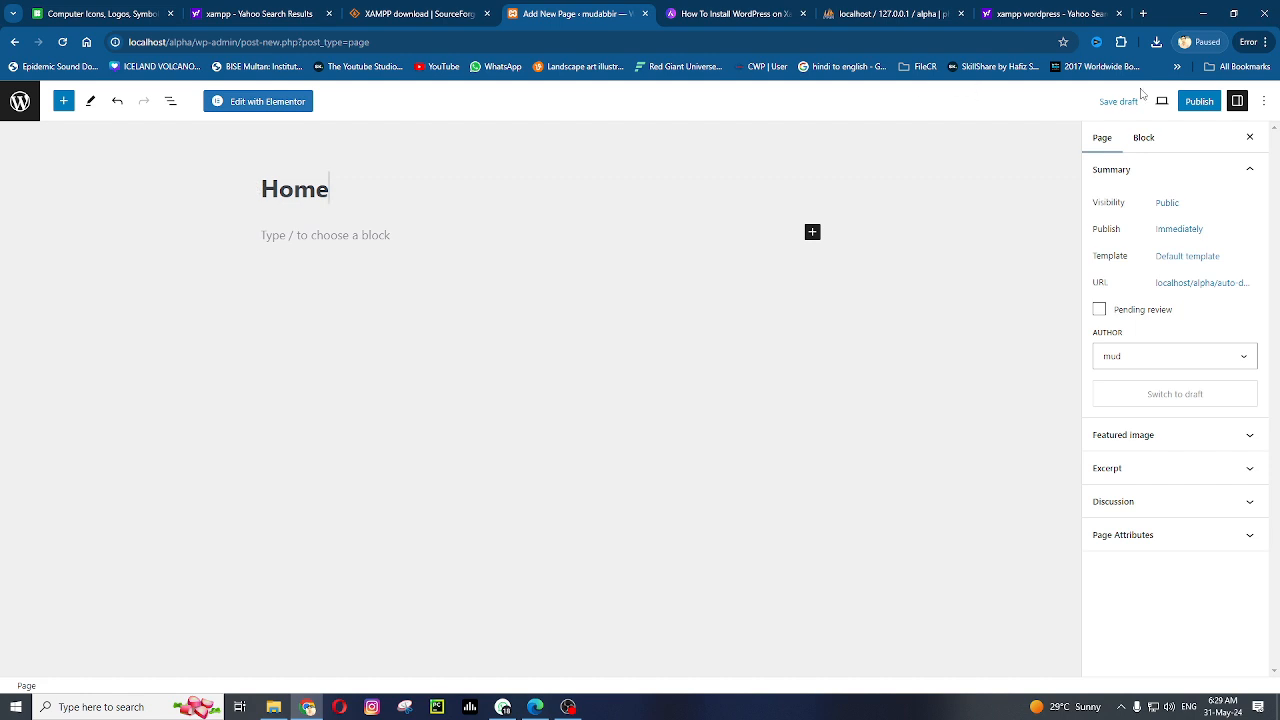
pyautogui.click(1199, 102)
pyautogui.click(1135, 101)
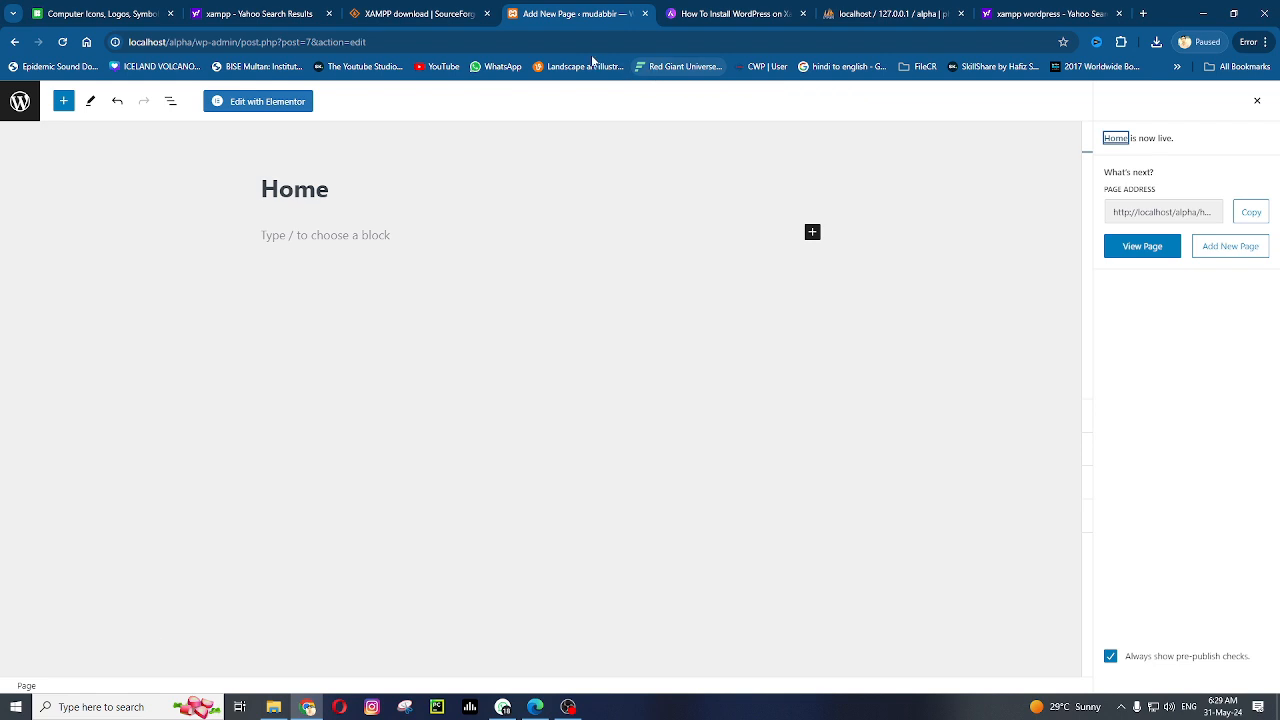
# Open the Home page for editing with Elementor and set its page layout to Elementor Canvas
pyautogui.click(243, 106)
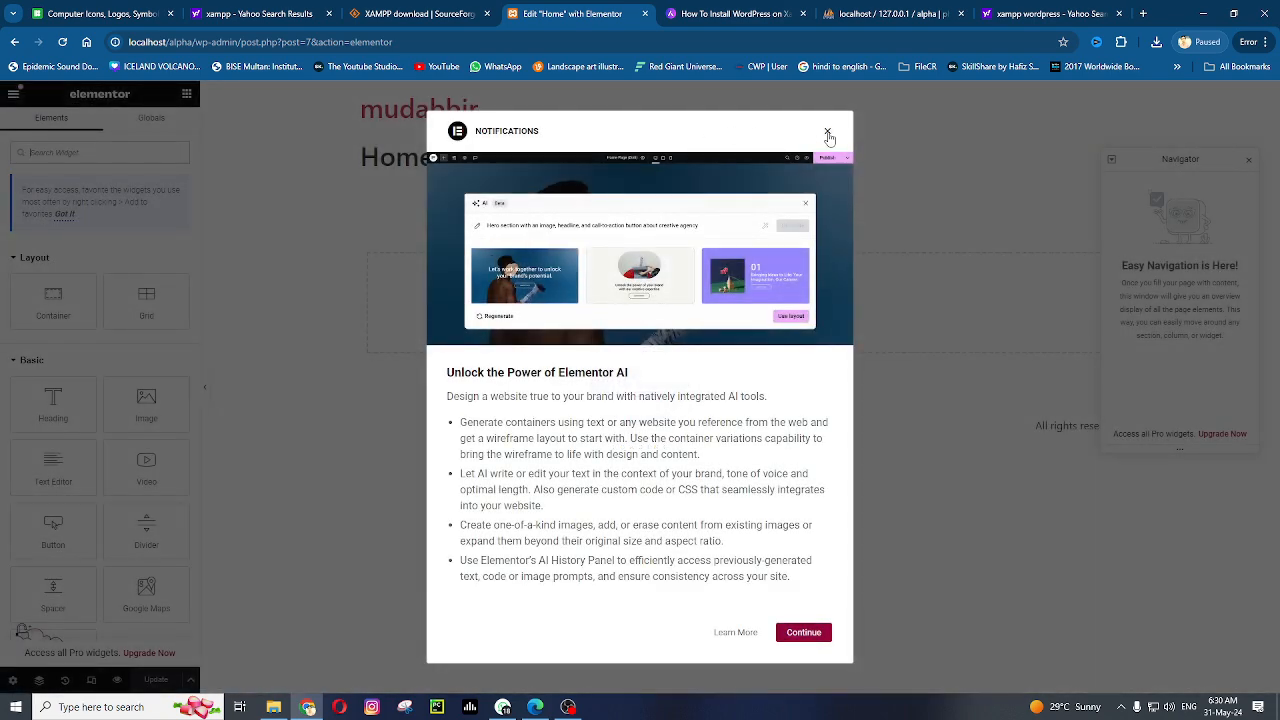
pyautogui.click(827, 133)
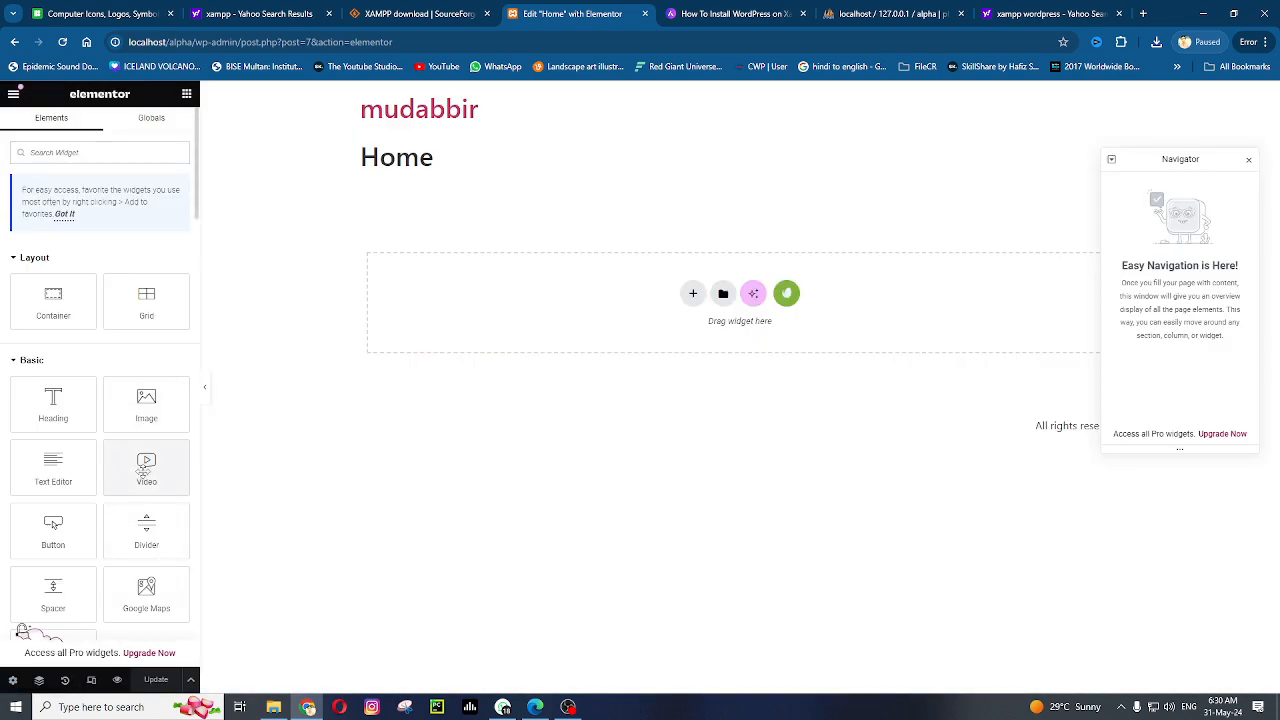
pyautogui.click(13, 681)
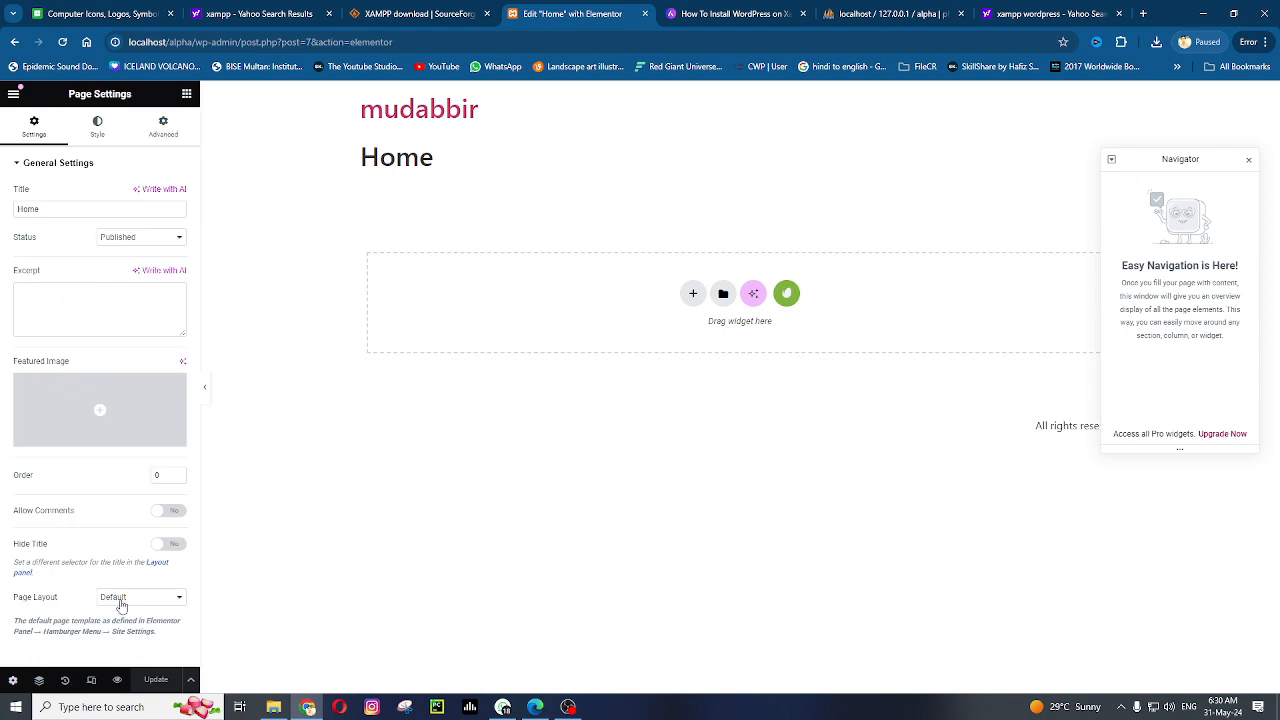
pyautogui.click(120, 600)
pyautogui.click(137, 602)
pyautogui.click(281, 317)
pyautogui.click(139, 598)
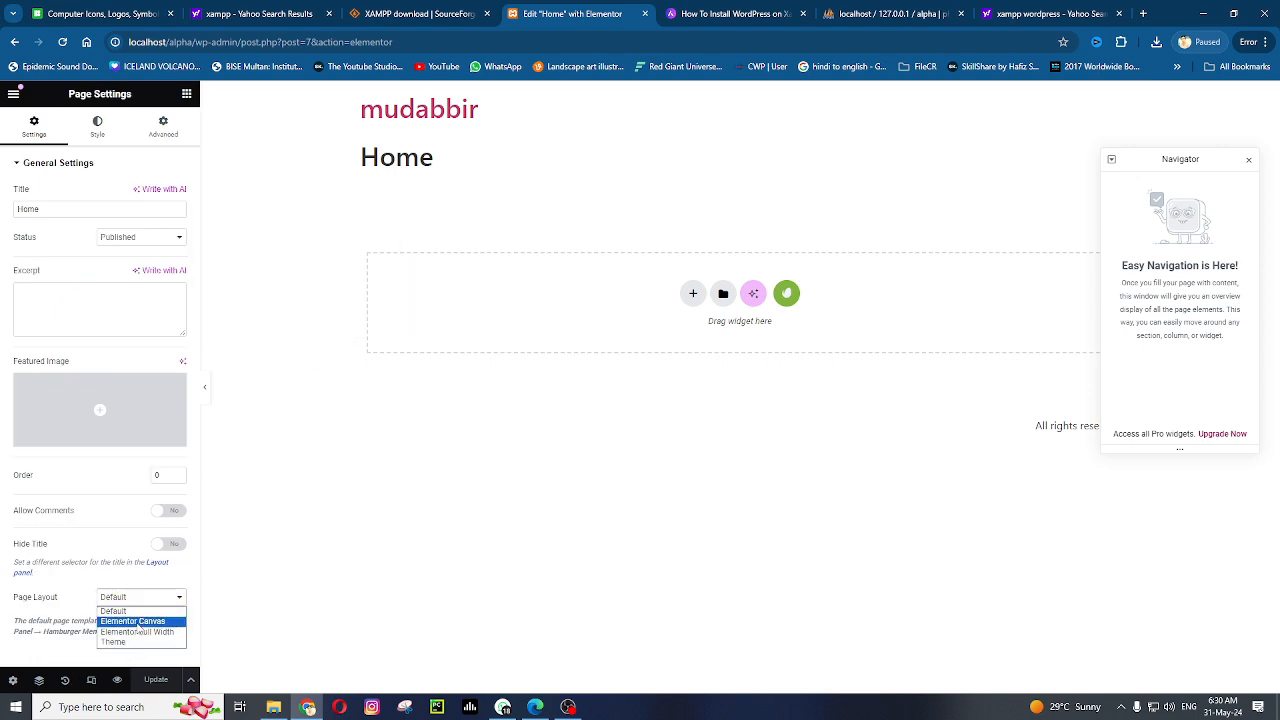
pyautogui.click(133, 621)
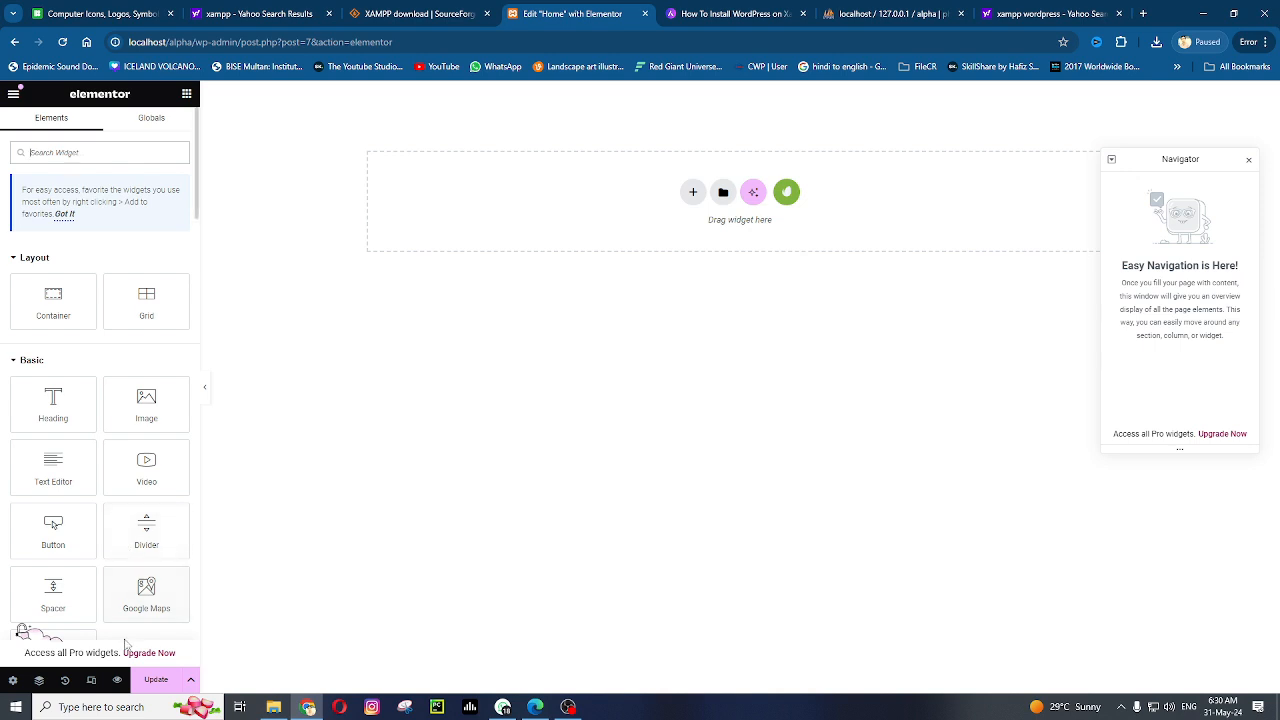
# Check the available Page Layout options in the page settings and close the floating Navigator
pyautogui.click(14, 680)
pyautogui.click(140, 598)
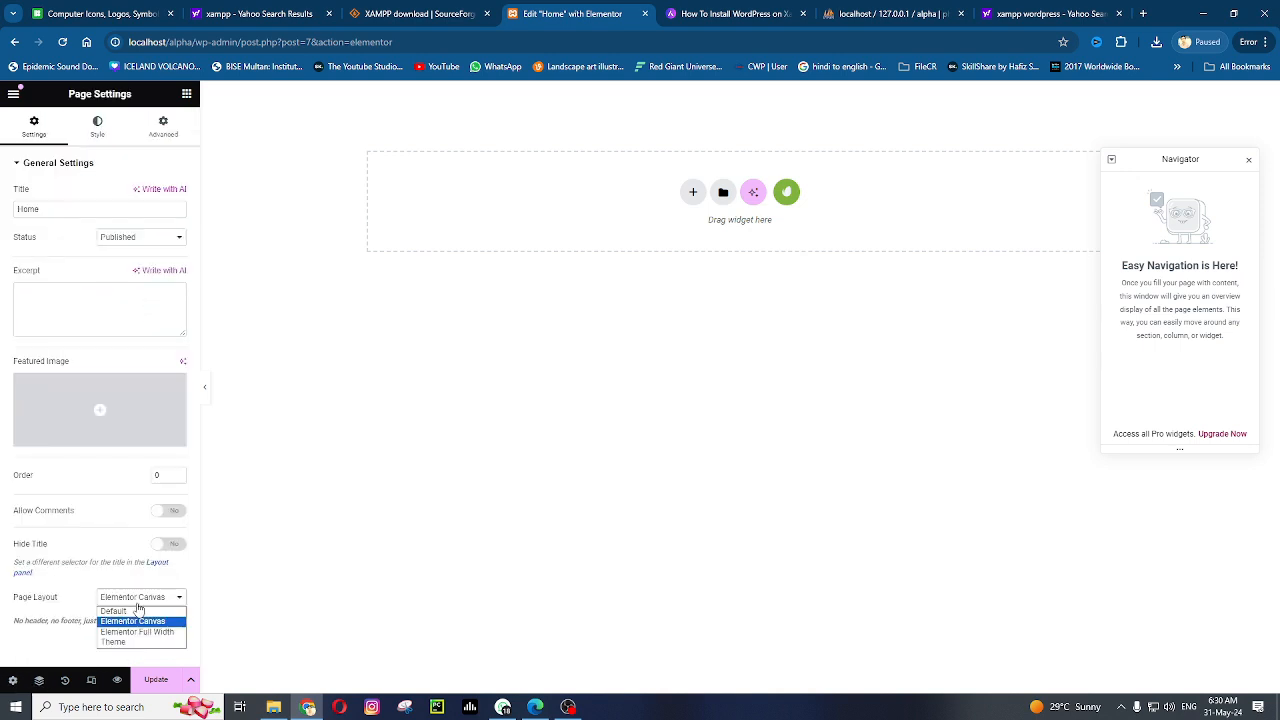
pyautogui.click(435, 522)
pyautogui.click(1249, 162)
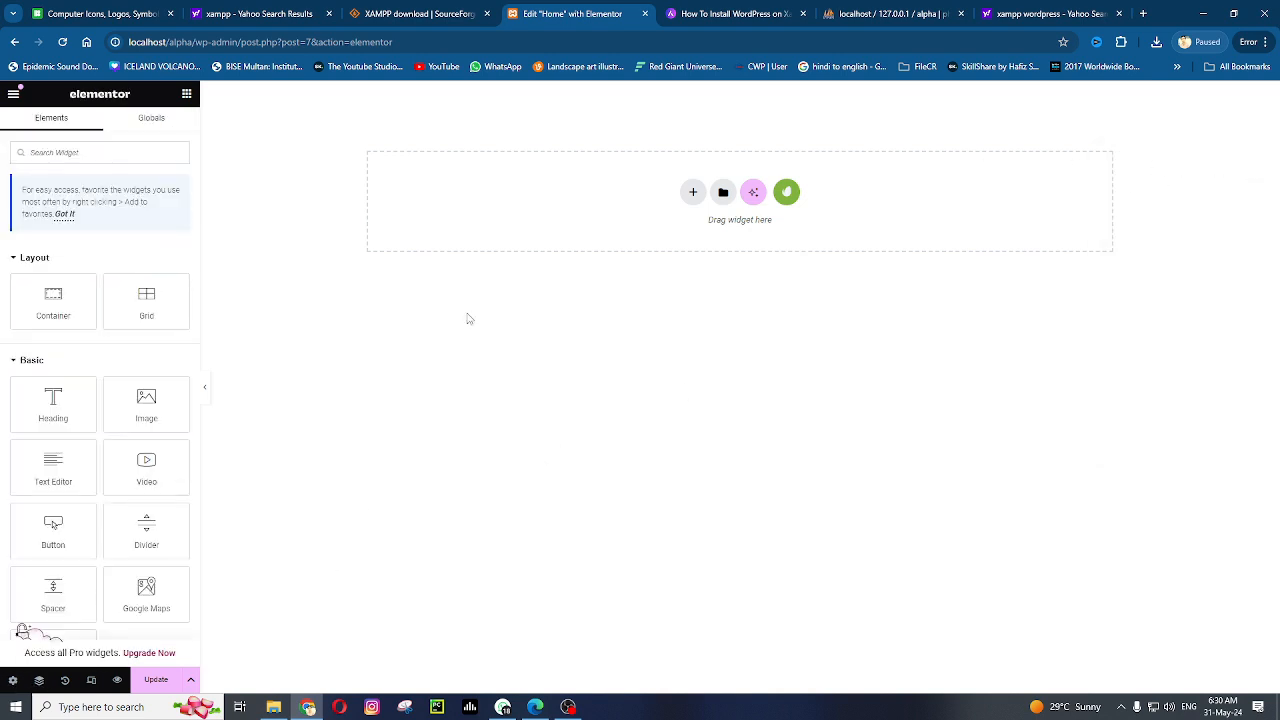
# Update the Home page, preview it, and return to the Elementor editor
pyautogui.click(160, 683)
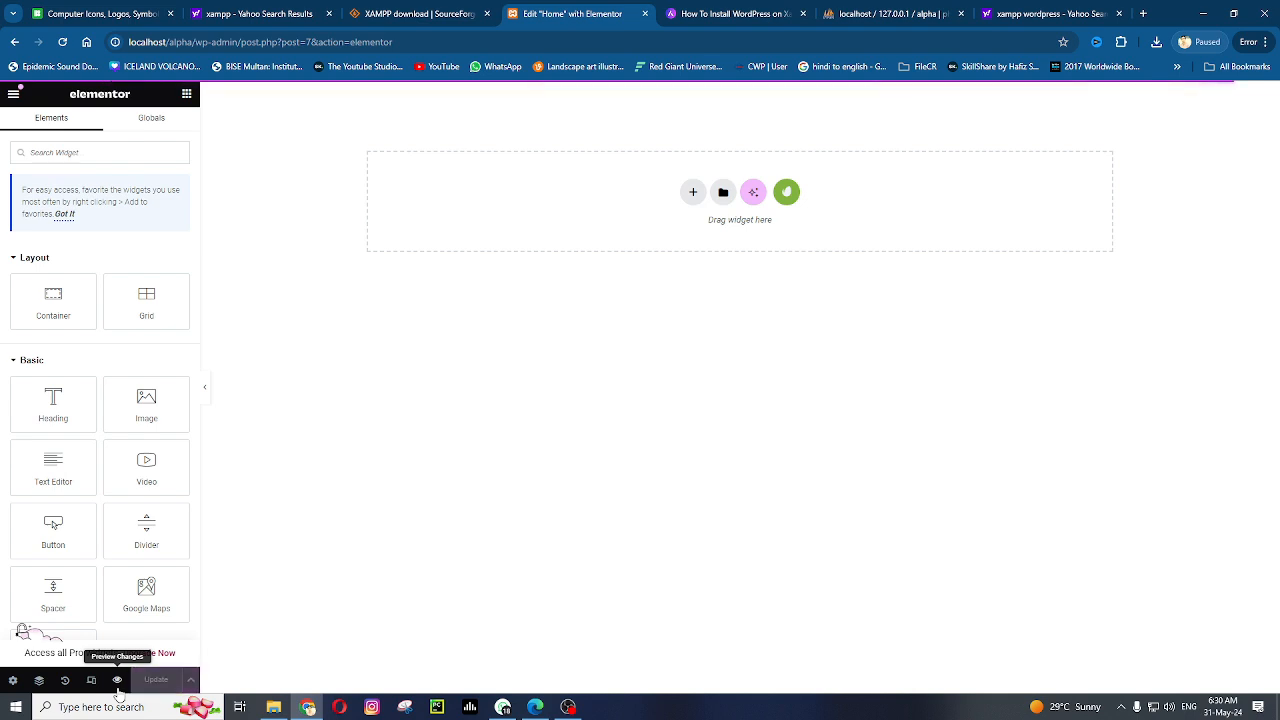
pyautogui.click(117, 686)
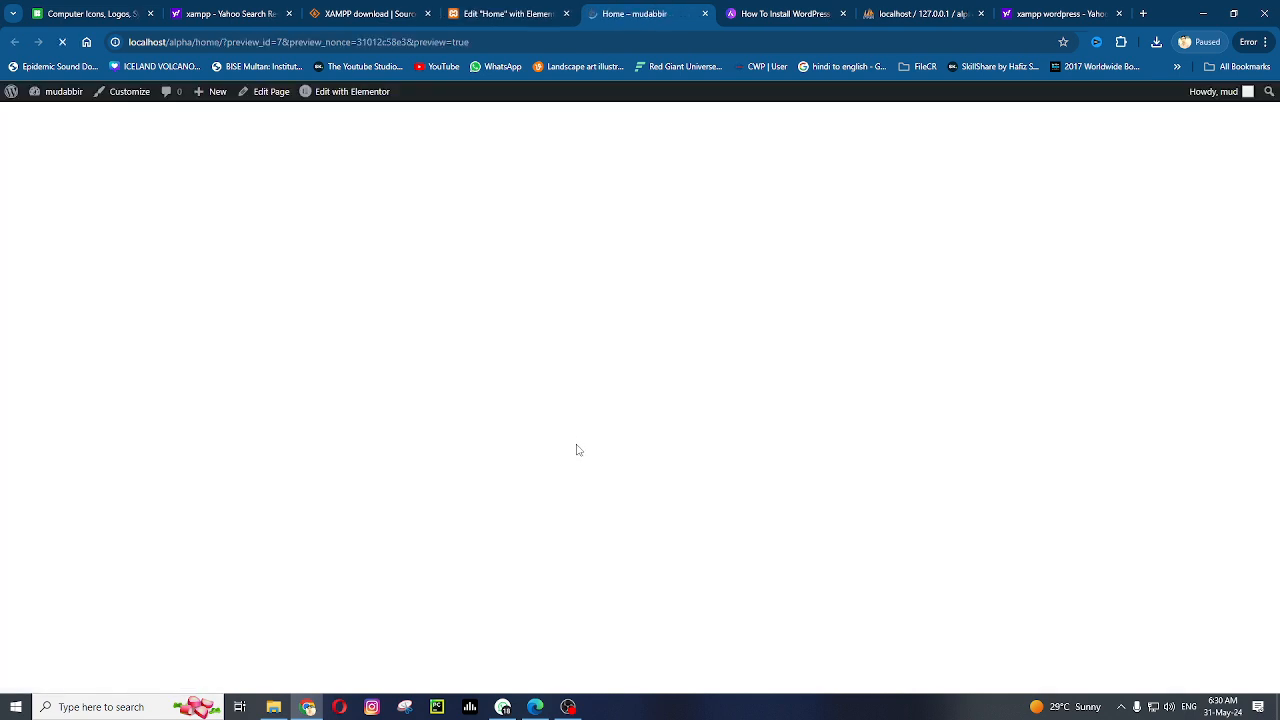
pyautogui.click(515, 15)
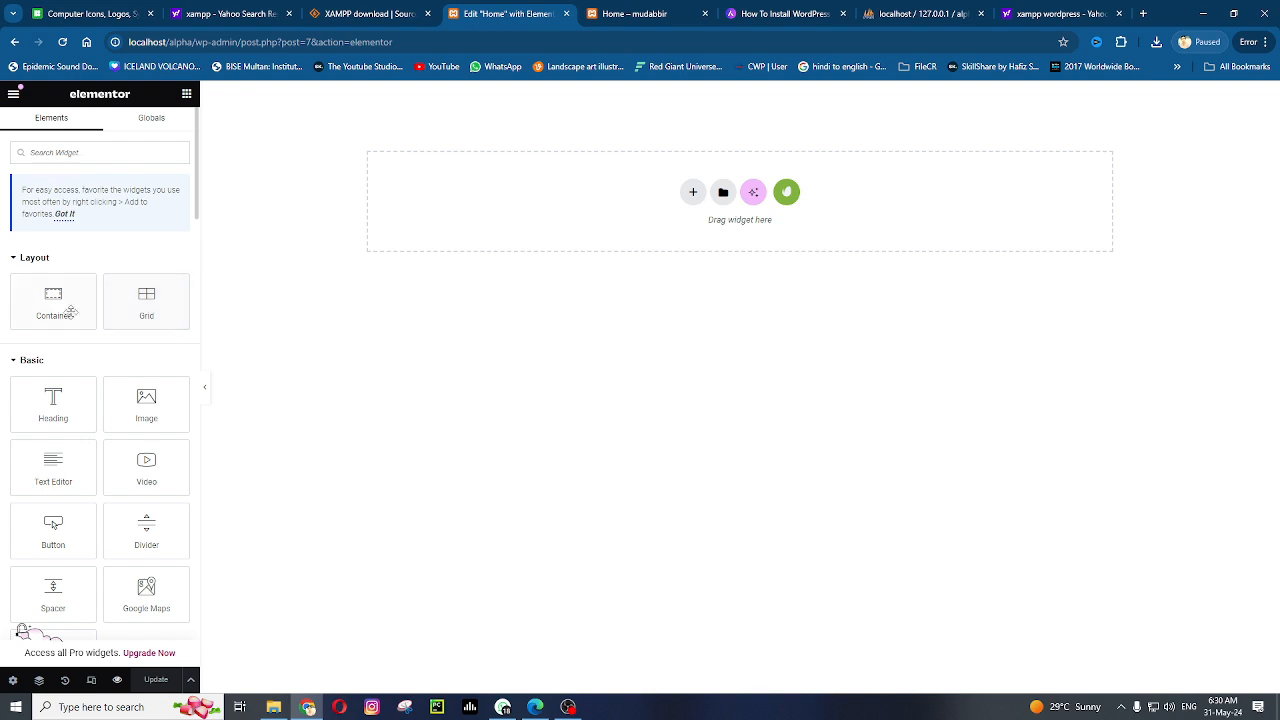
# Add a container to the page and give it a classic background in the Primary global color
pyautogui.moveTo(62, 310); pyautogui.dragTo(498, 218)
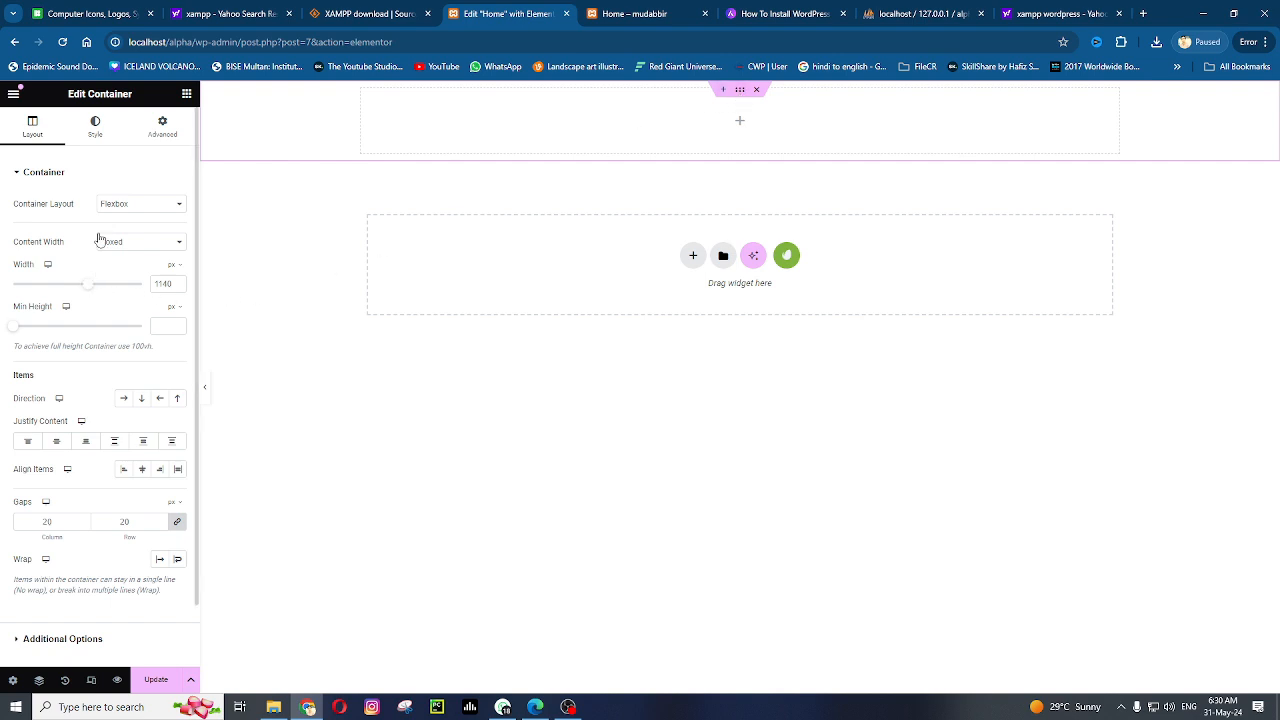
pyautogui.click(95, 130)
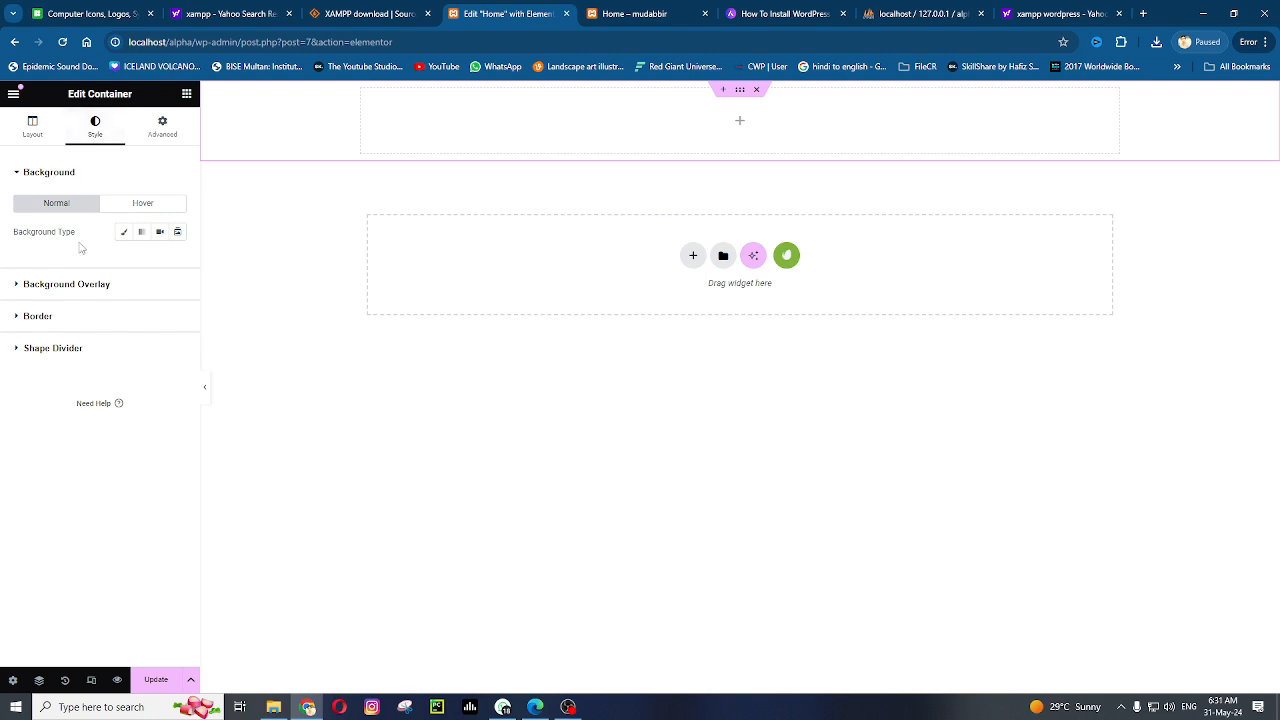
pyautogui.click(126, 233)
pyautogui.click(159, 259)
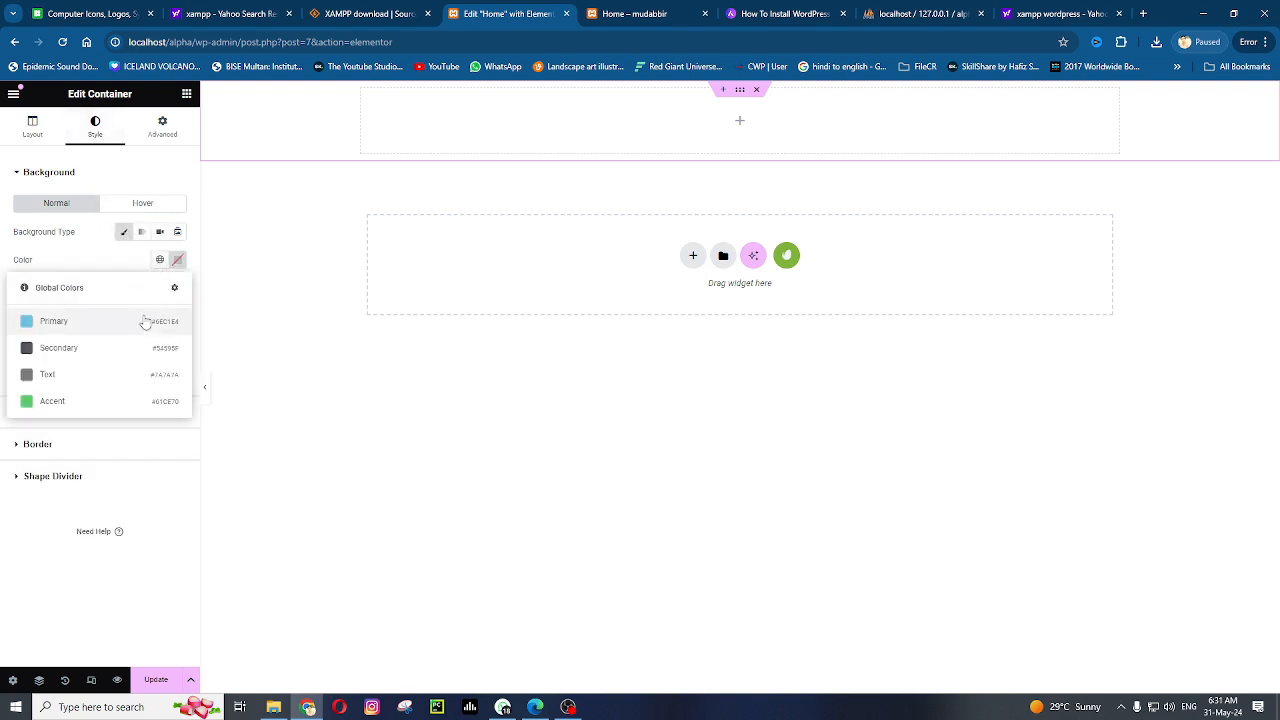
pyautogui.click(91, 319)
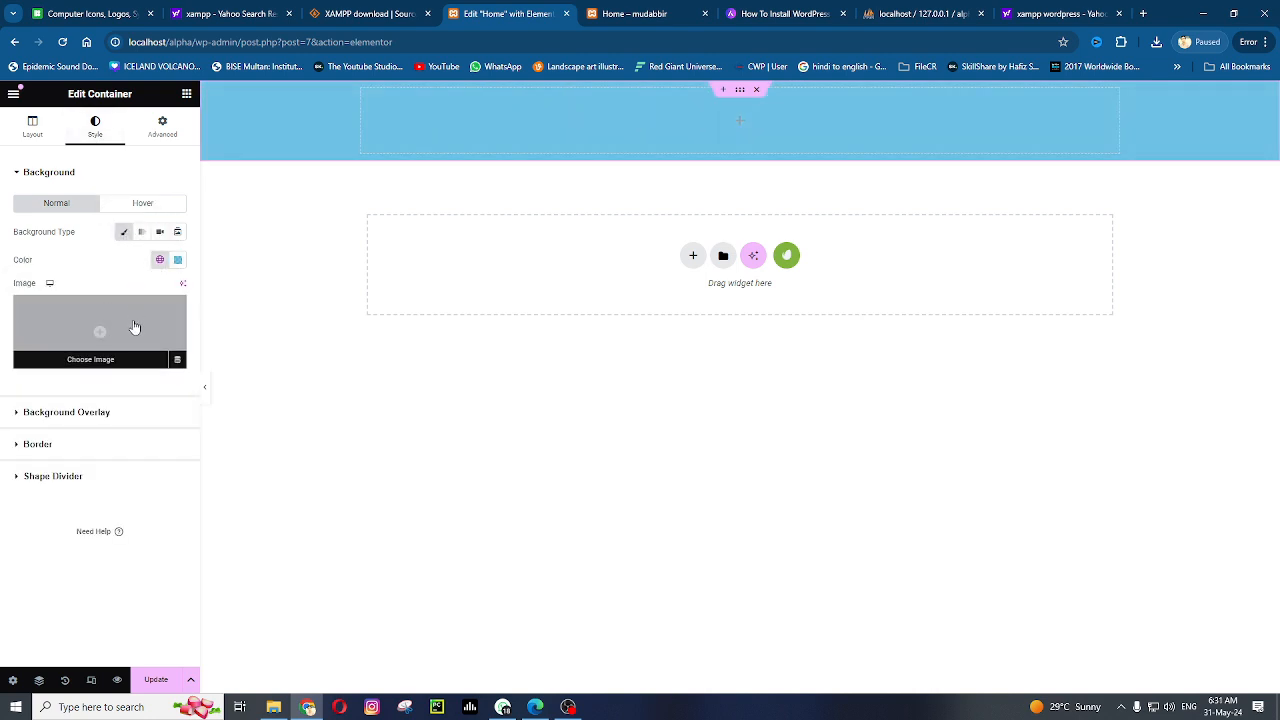
# Change the container's background to the custom dark blue #2F3EA3
pyautogui.click(178, 259)
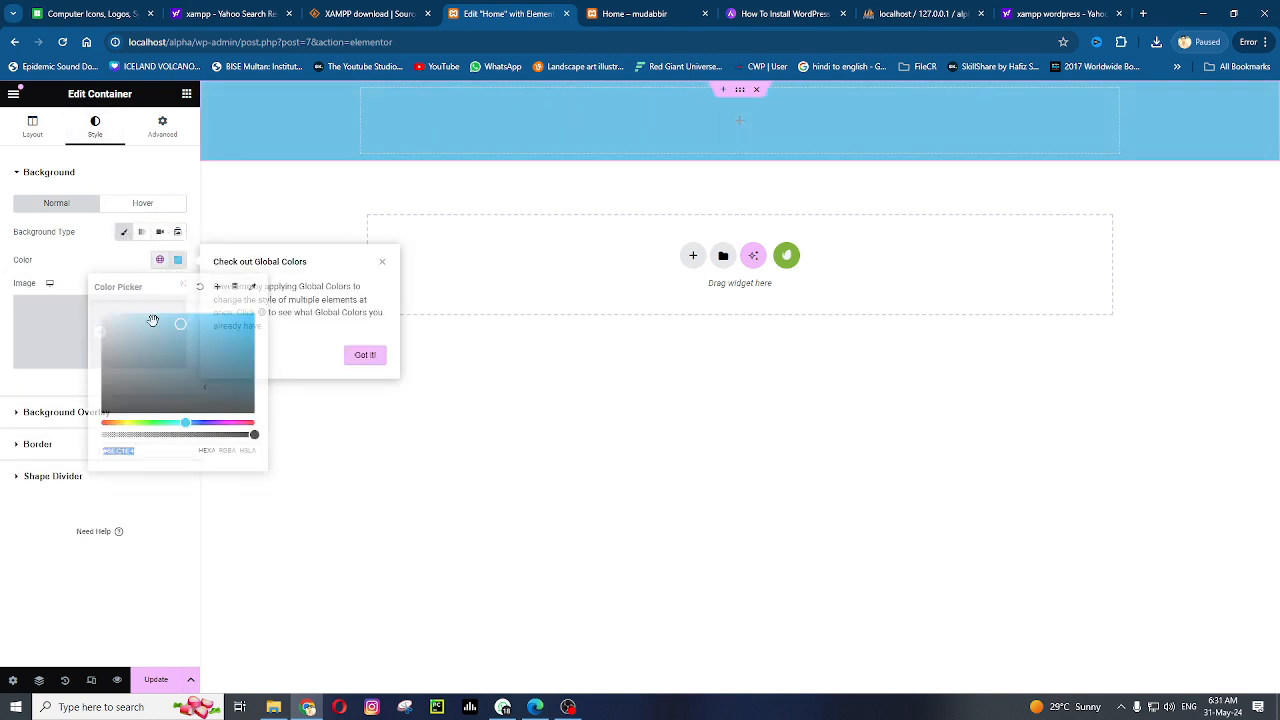
pyautogui.click(196, 423)
pyautogui.click(208, 350)
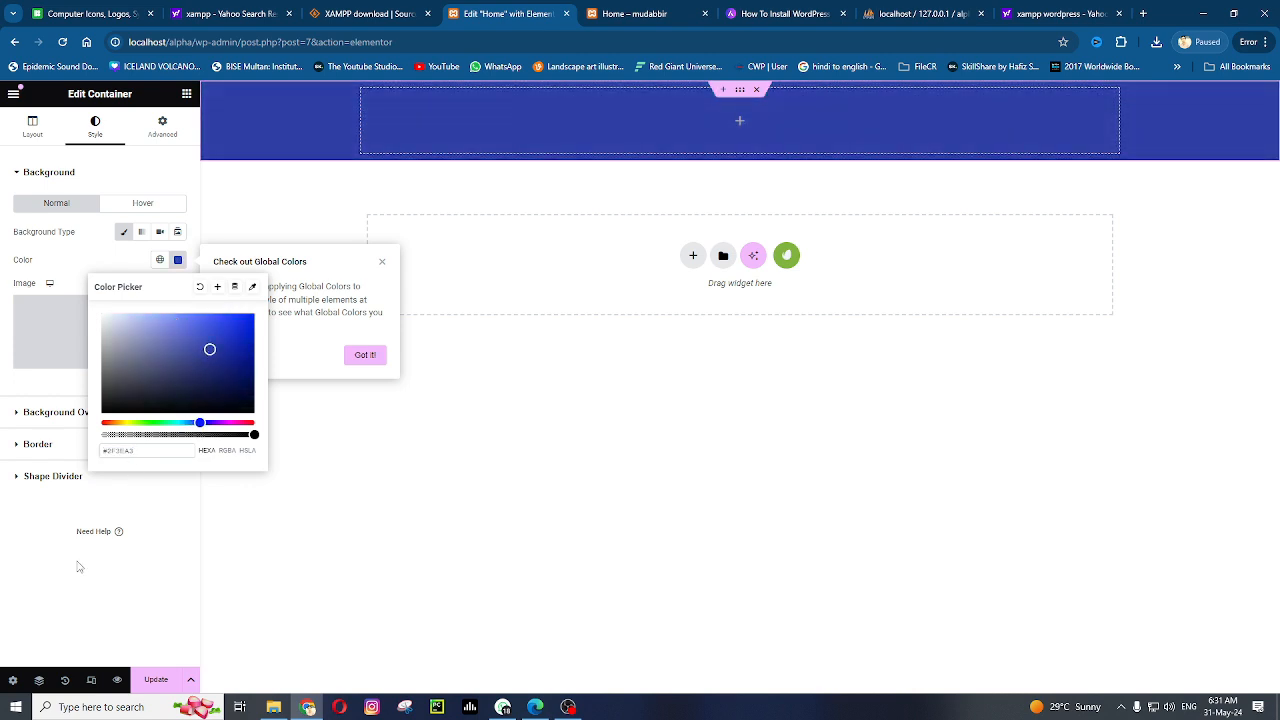
pyautogui.click(78, 568)
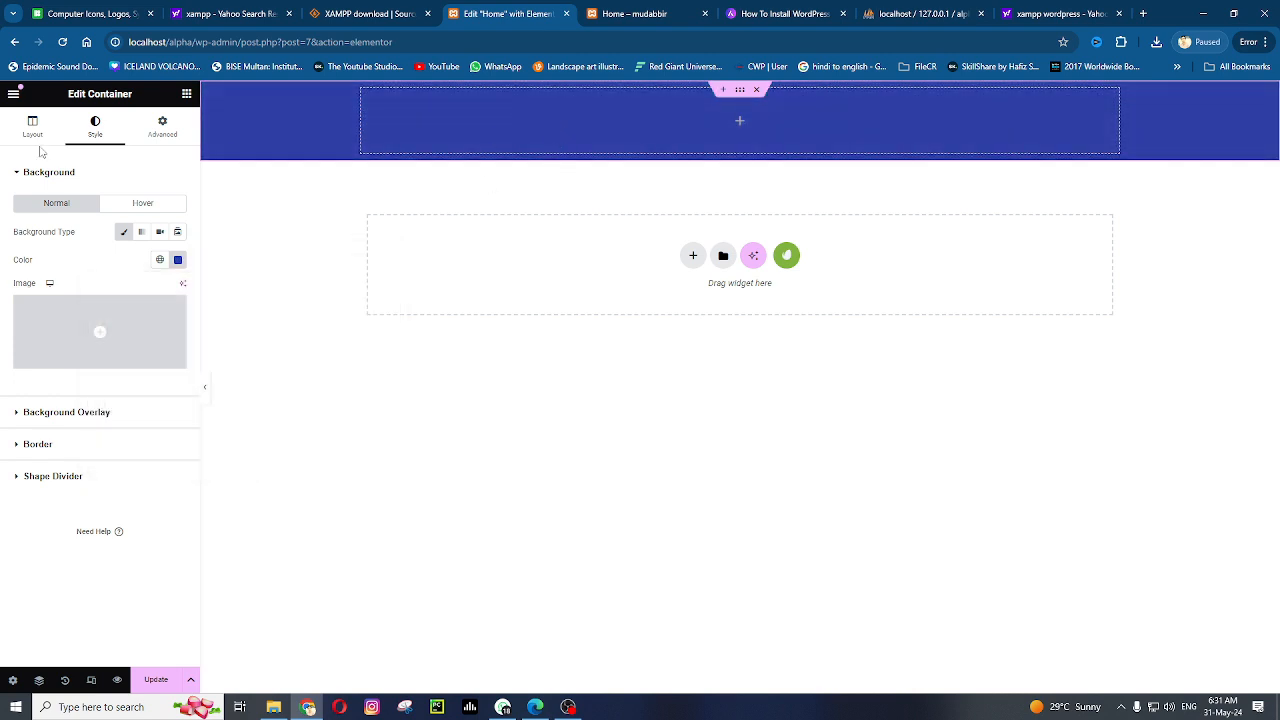
# Try the Grid layout on the container and switch it back to Flexbox
pyautogui.click(33, 128)
pyautogui.click(120, 205)
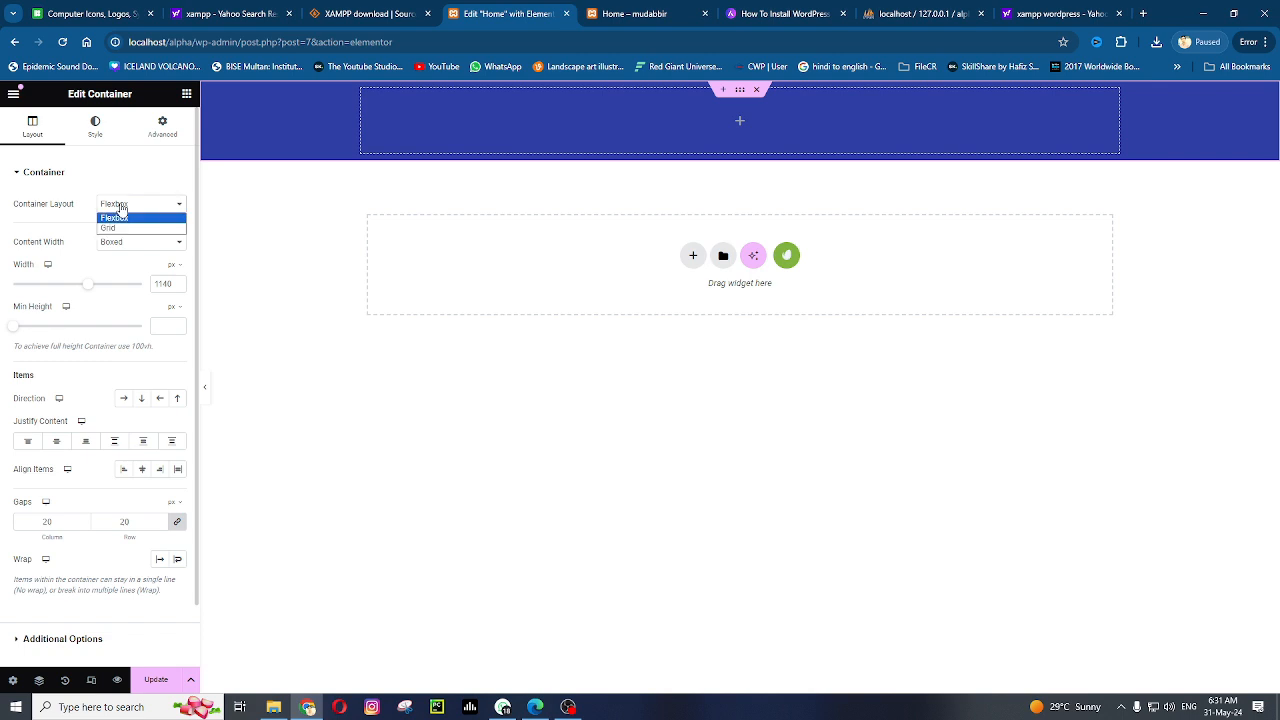
pyautogui.click(120, 205)
pyautogui.click(135, 206)
pyautogui.click(136, 228)
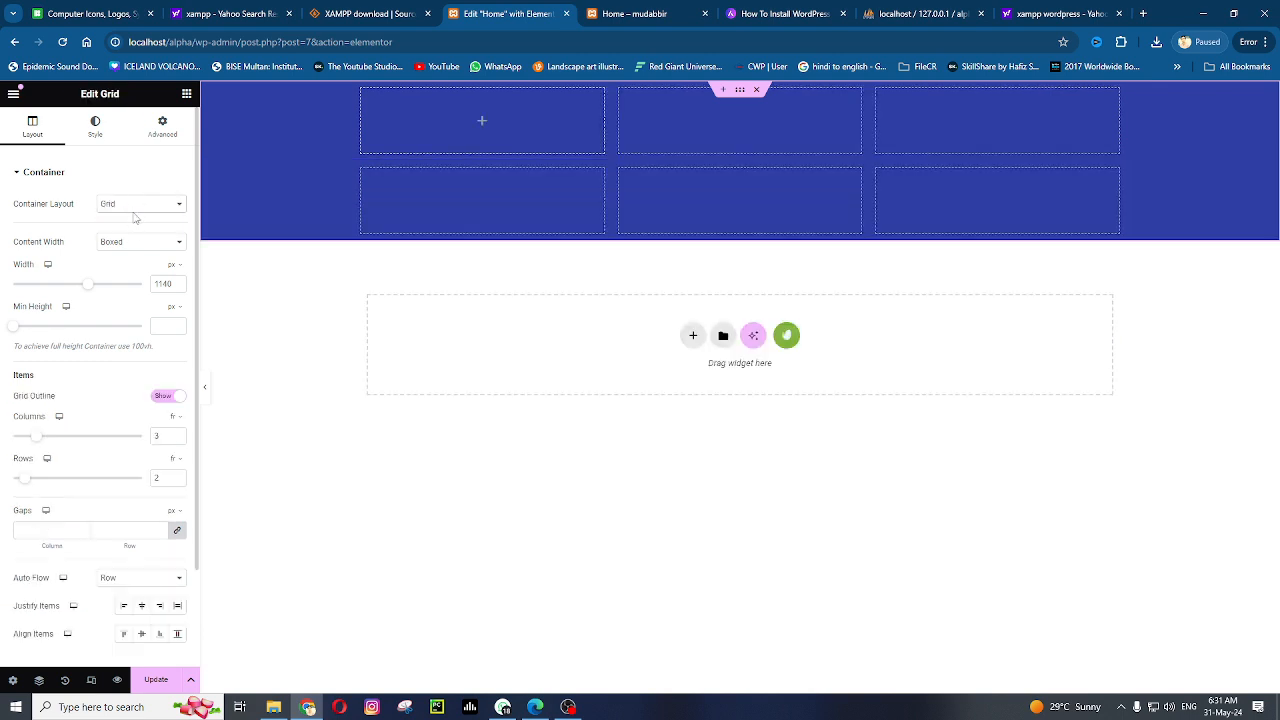
pyautogui.click(135, 210)
pyautogui.click(135, 218)
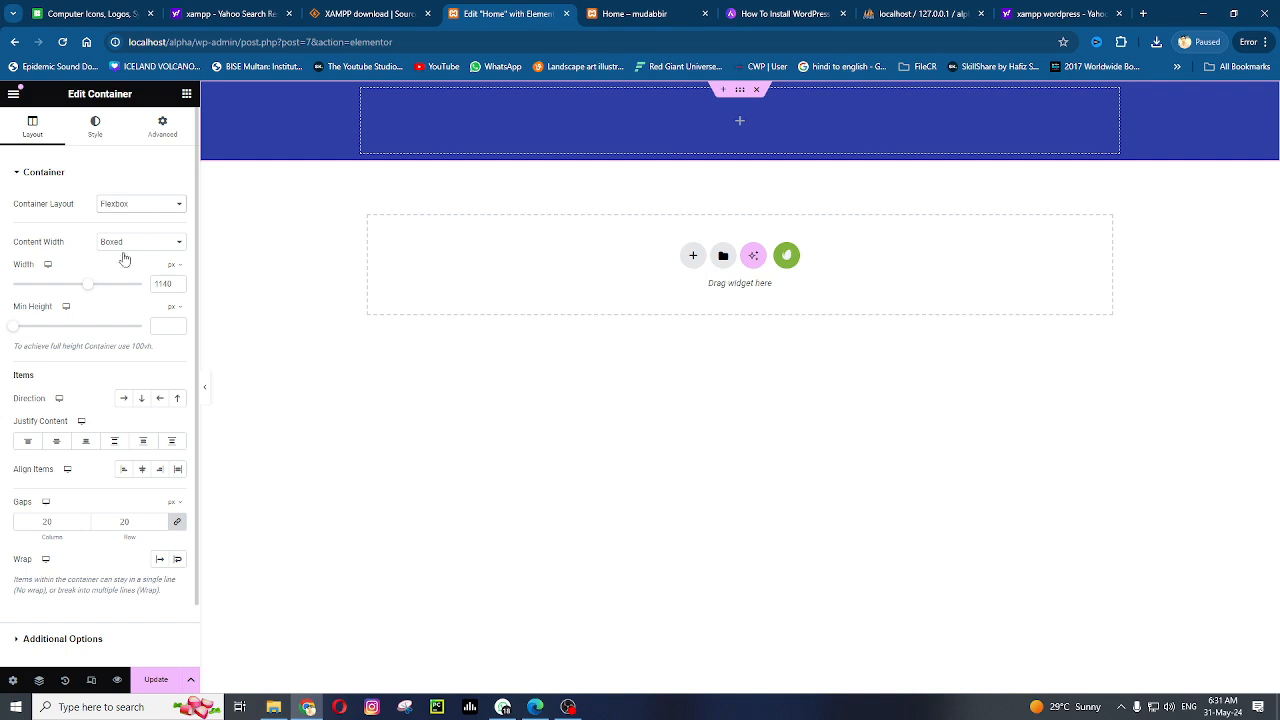
# Set the container's minimum height to 901 px, preview the page, and return to the editor
pyautogui.moveTo(18, 335); pyautogui.dragTo(99, 346)
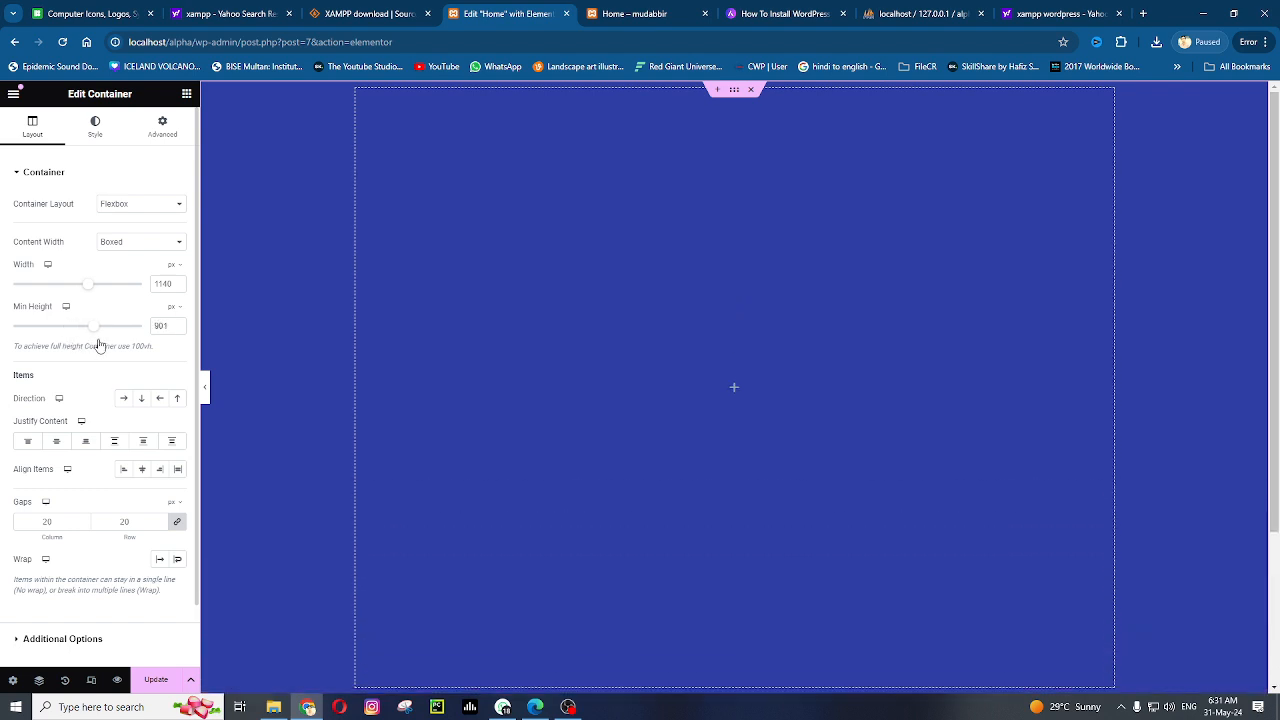
pyautogui.scroll(-2, 474, 380)
pyautogui.scroll(2, 474, 380)
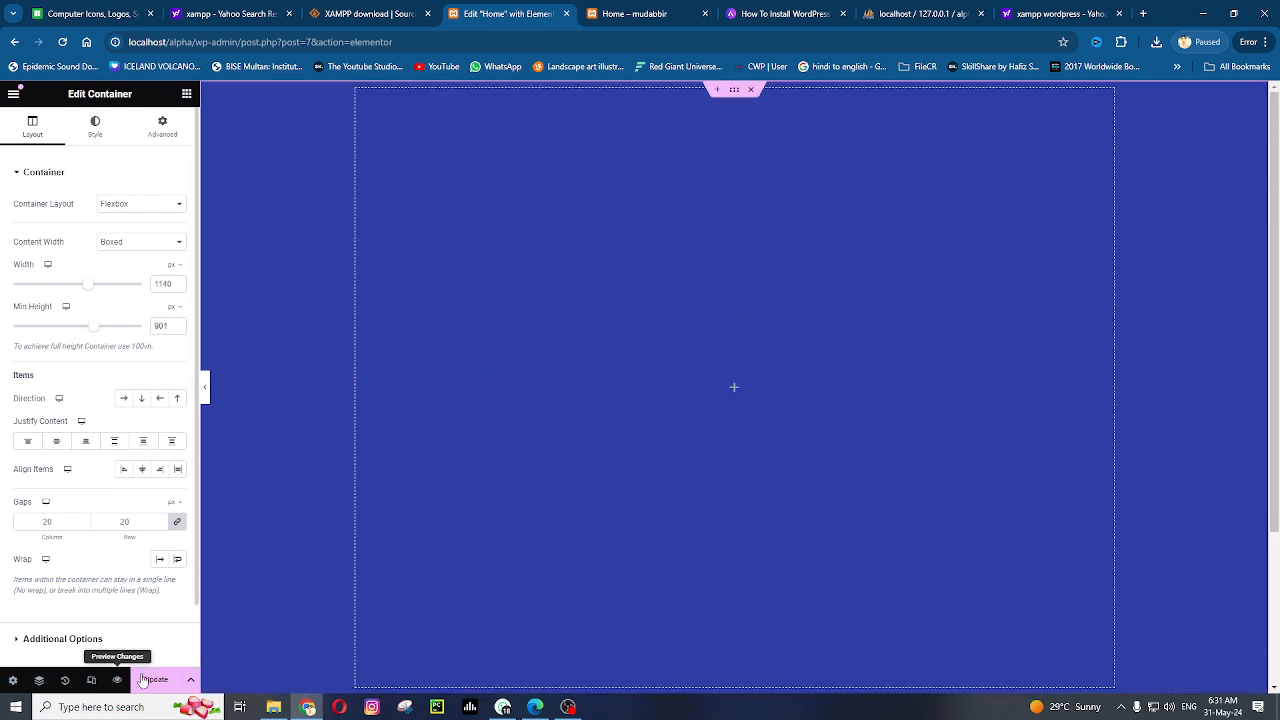
pyautogui.click(117, 680)
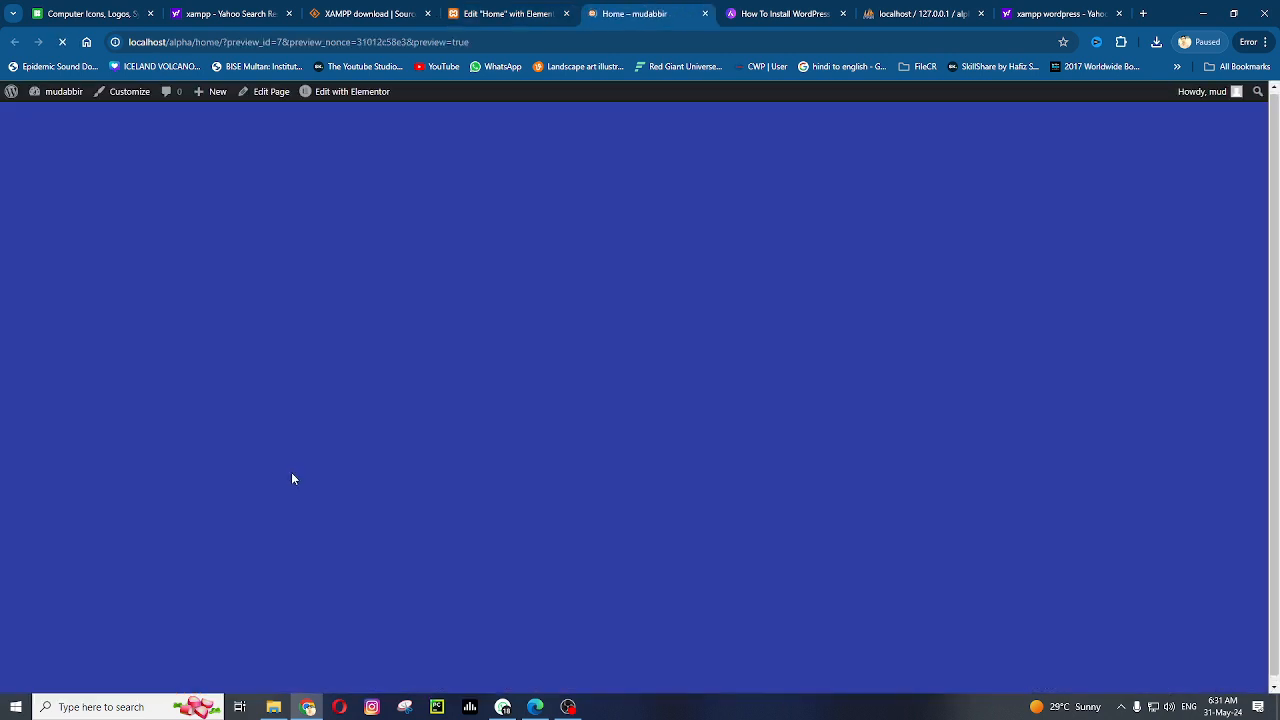
pyautogui.click(517, 9)
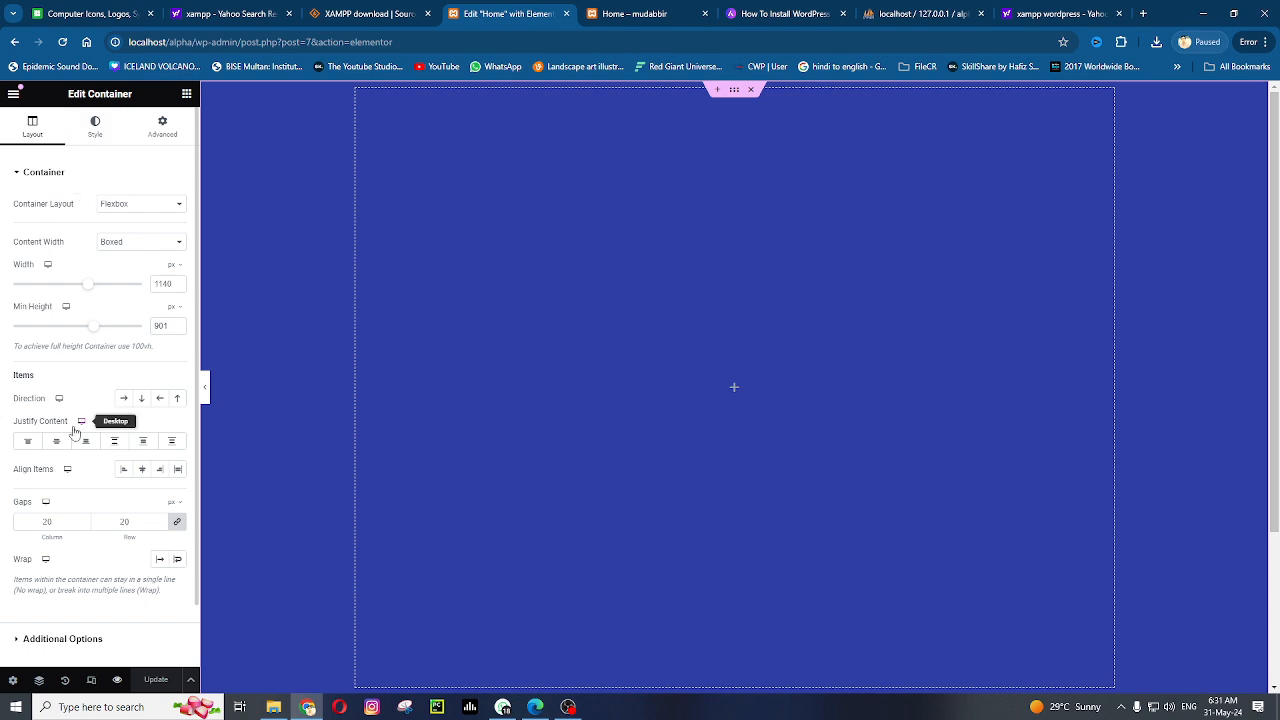
# Give the container a gradient background running from light periwinkle blue to green
pyautogui.click(96, 130)
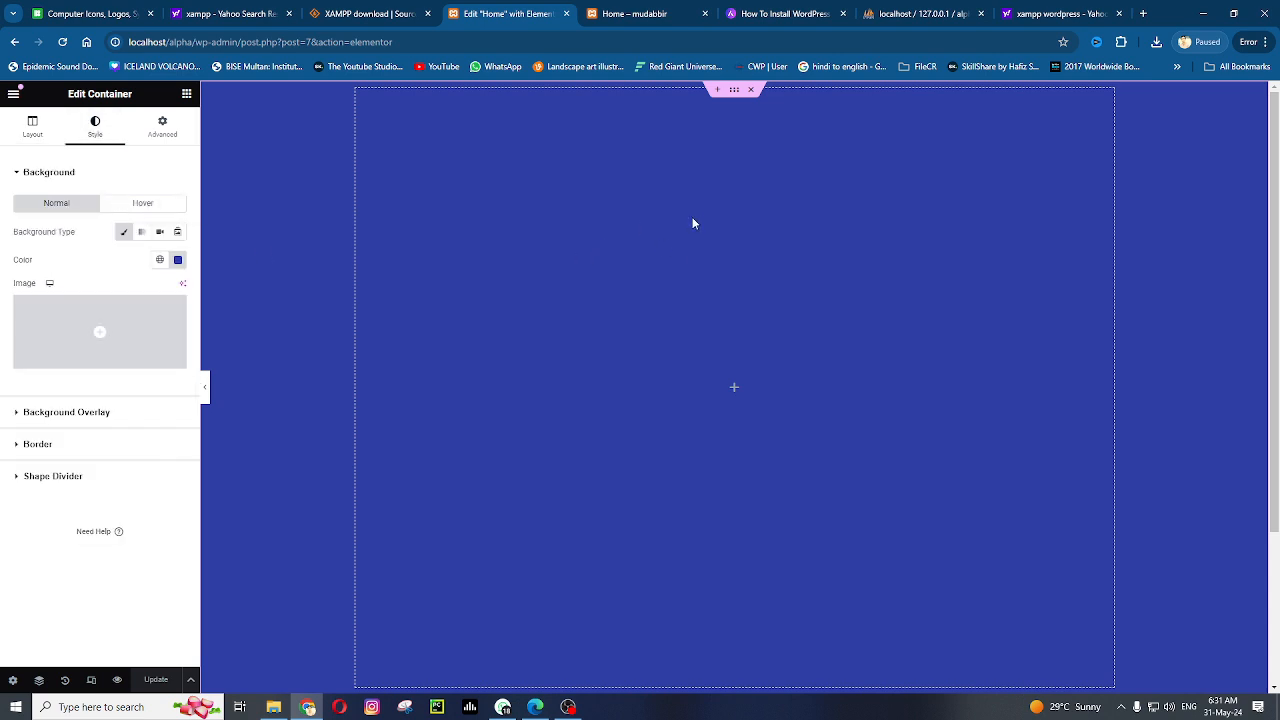
pyautogui.click(143, 233)
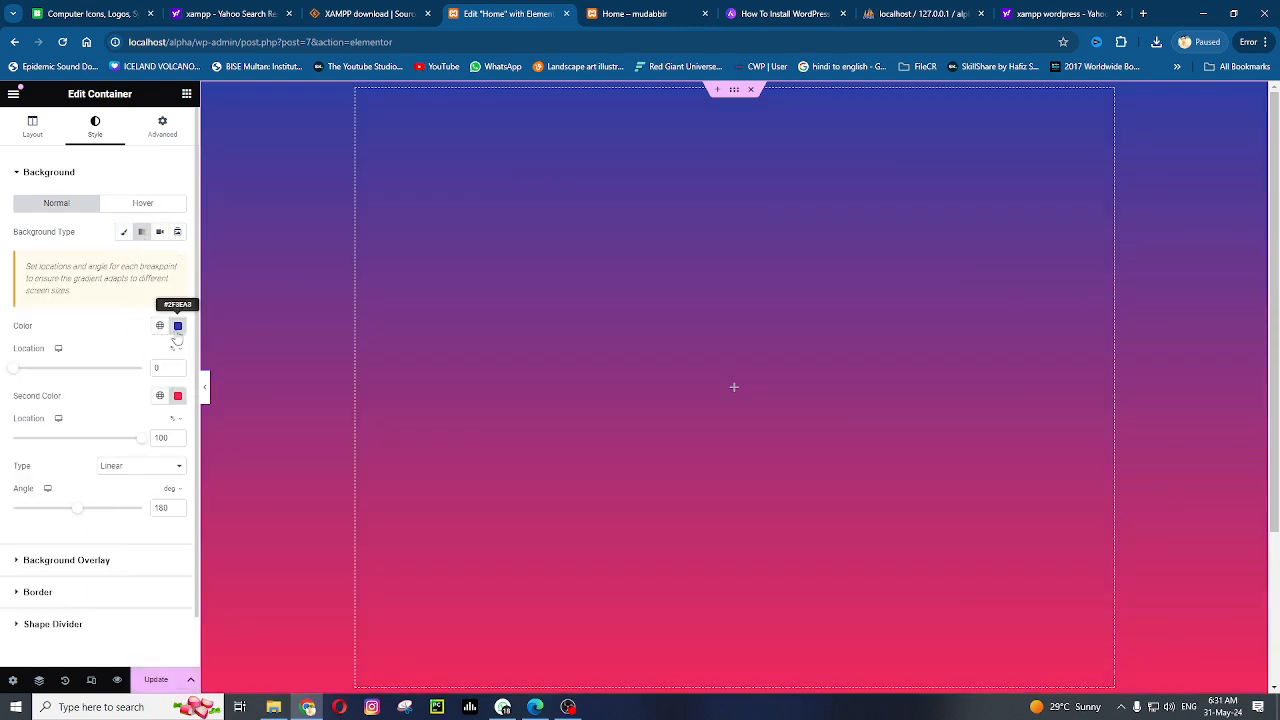
pyautogui.click(178, 325)
pyautogui.moveTo(158, 400); pyautogui.dragTo(145, 390)
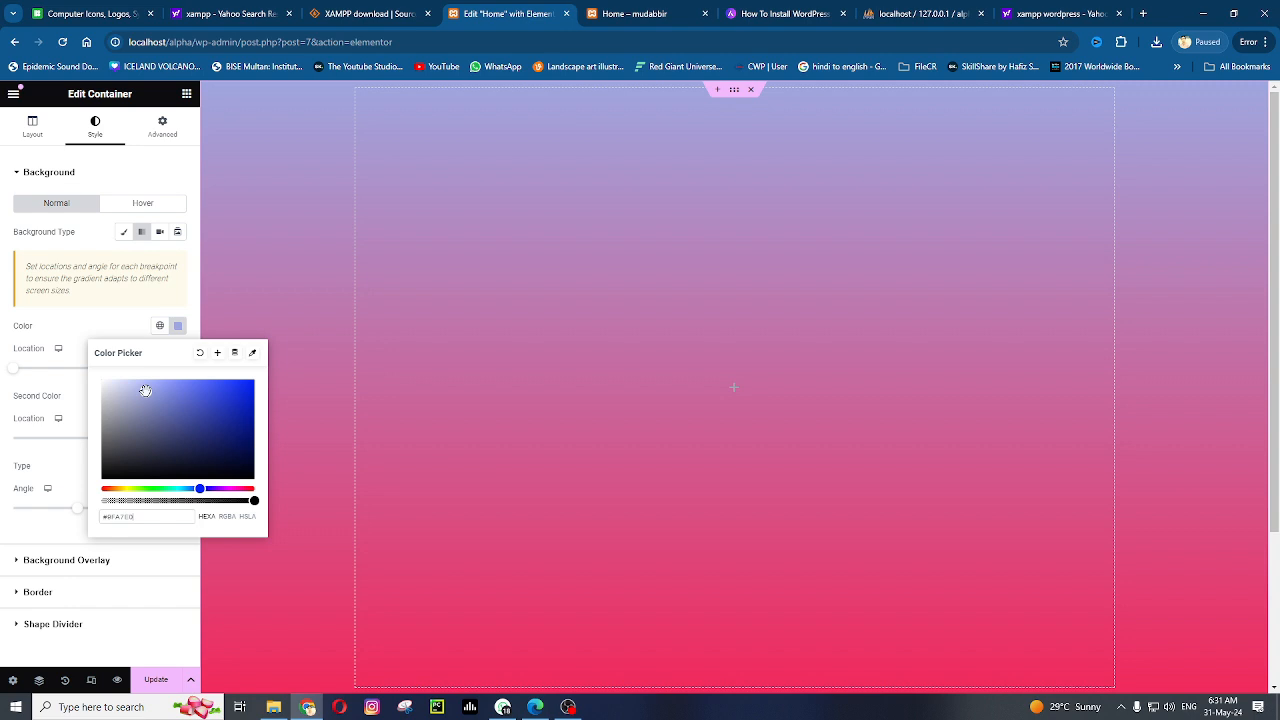
pyautogui.click(109, 328)
pyautogui.click(178, 396)
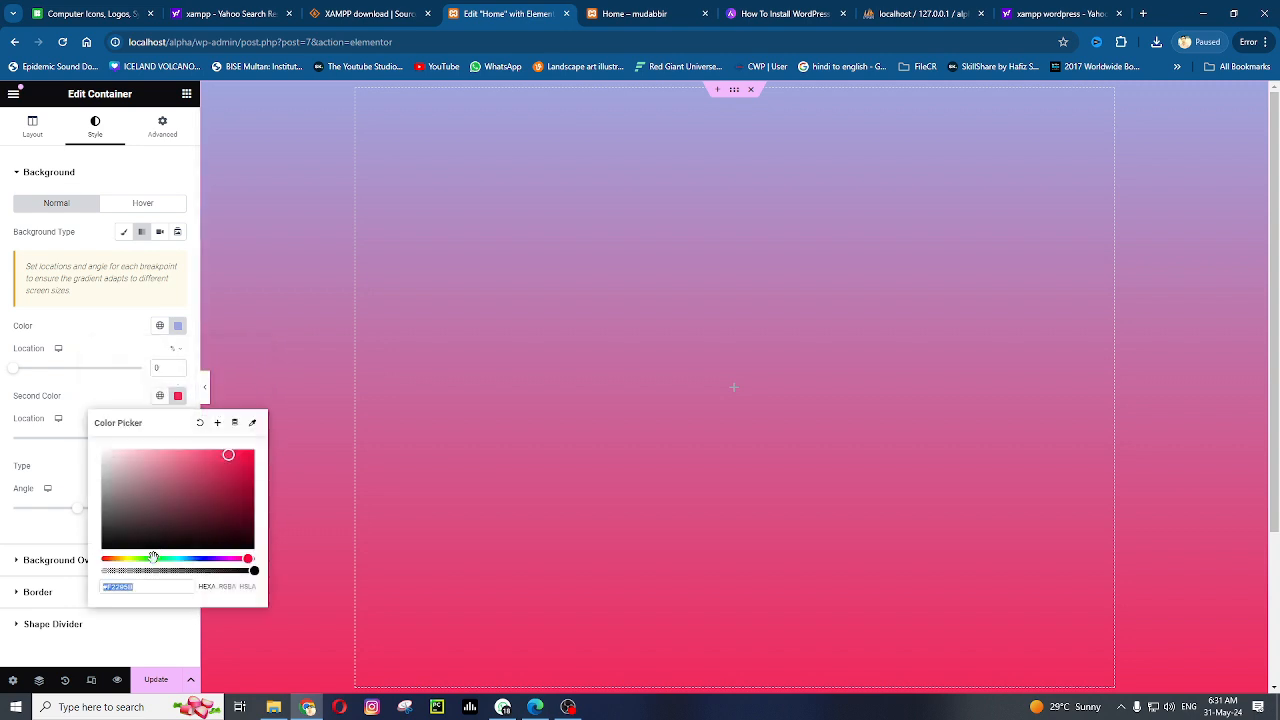
pyautogui.moveTo(153, 557); pyautogui.dragTo(137, 559)
pyautogui.moveTo(191, 472)
pyautogui.mouseDown()
pyautogui.moveTo(197, 486)
pyautogui.moveTo(199, 474)
pyautogui.mouseUp()
pyautogui.click(116, 343)
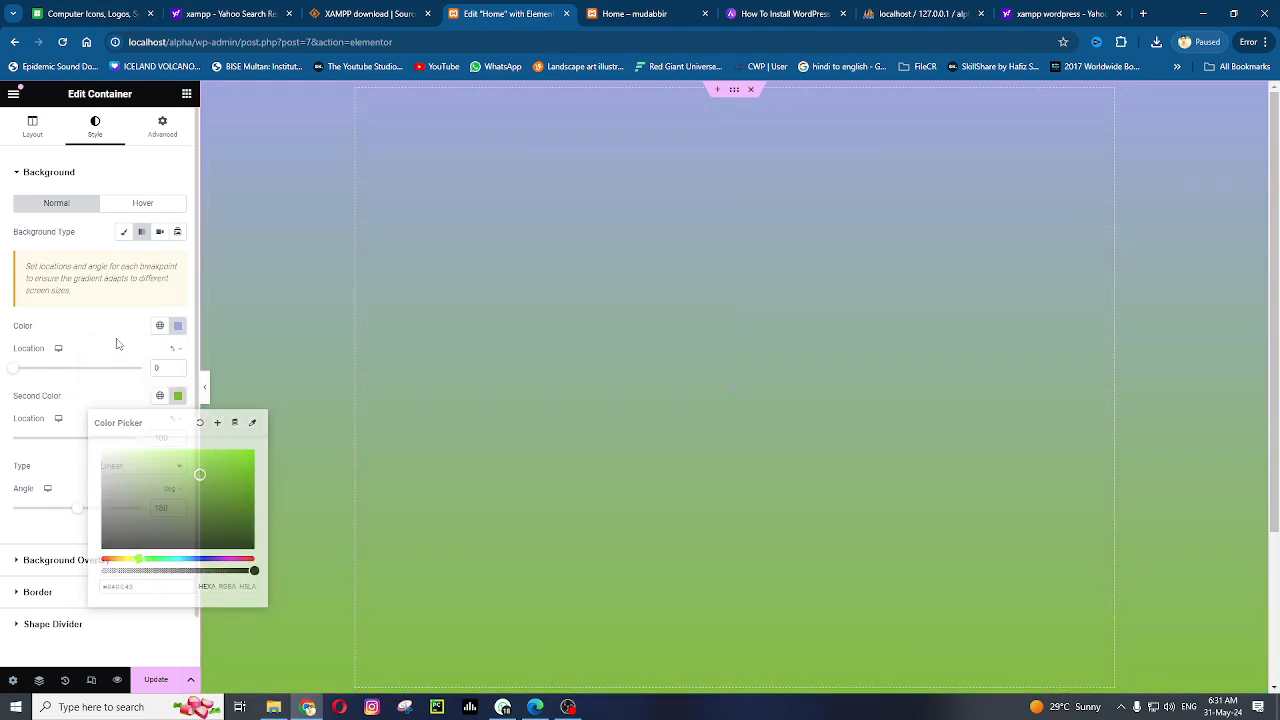
# Give the container a slideshow background by uploading Mass-Effect-Legendary-Edition.jpg, PvZ-Battle-for-Neighborville.jpeg, Dead-Rising-4.jpeg and Borderlands.jpeg and inserting them as a gallery
pyautogui.click(158, 240)
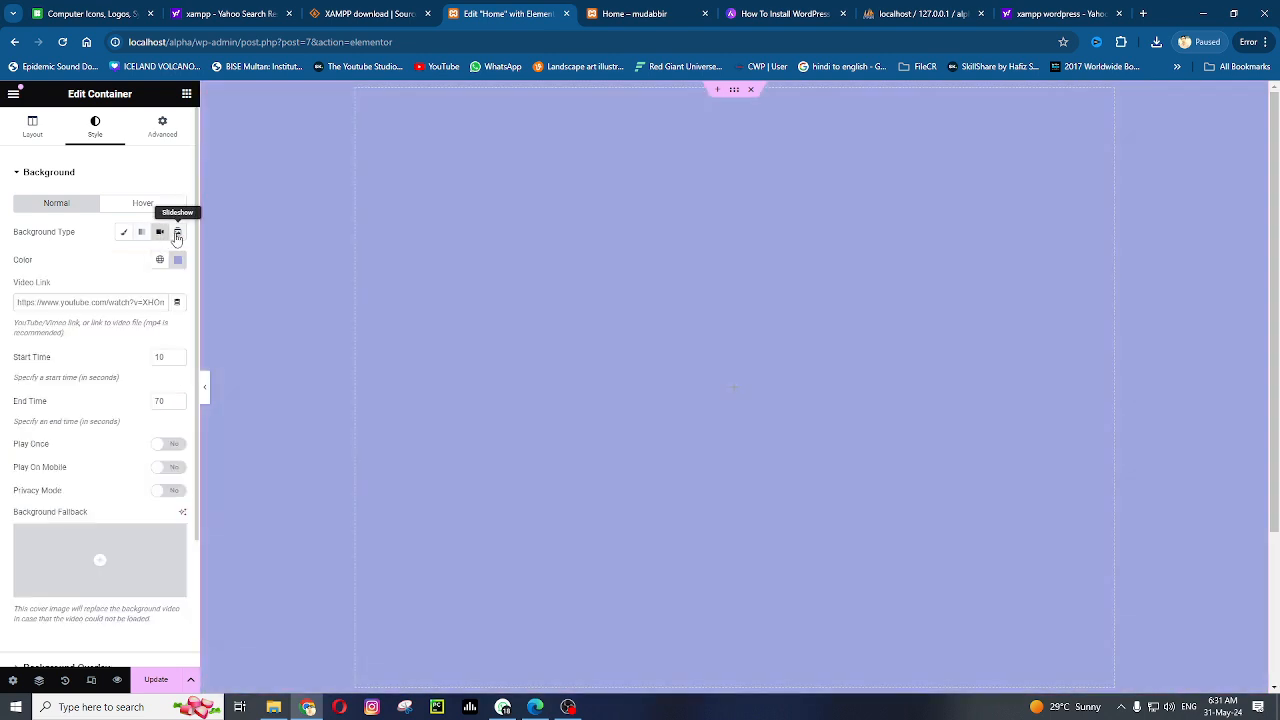
pyautogui.click(177, 233)
pyautogui.click(40, 292)
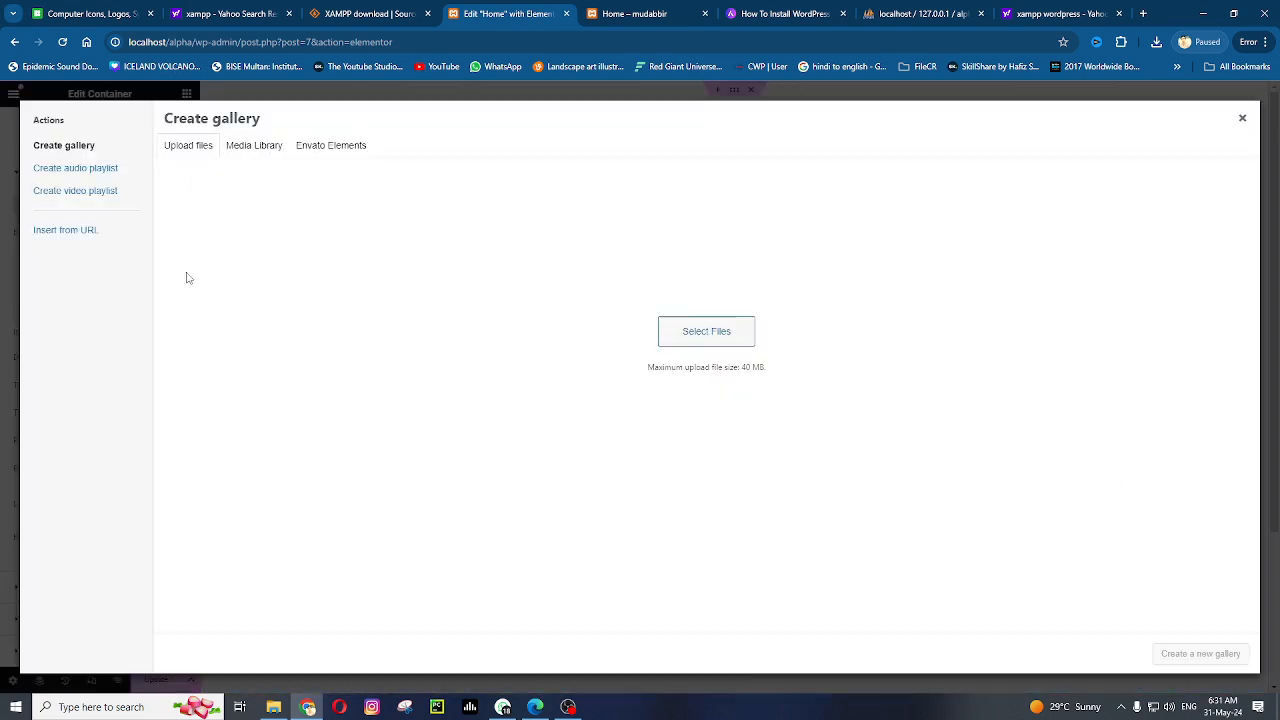
pyautogui.click(716, 365)
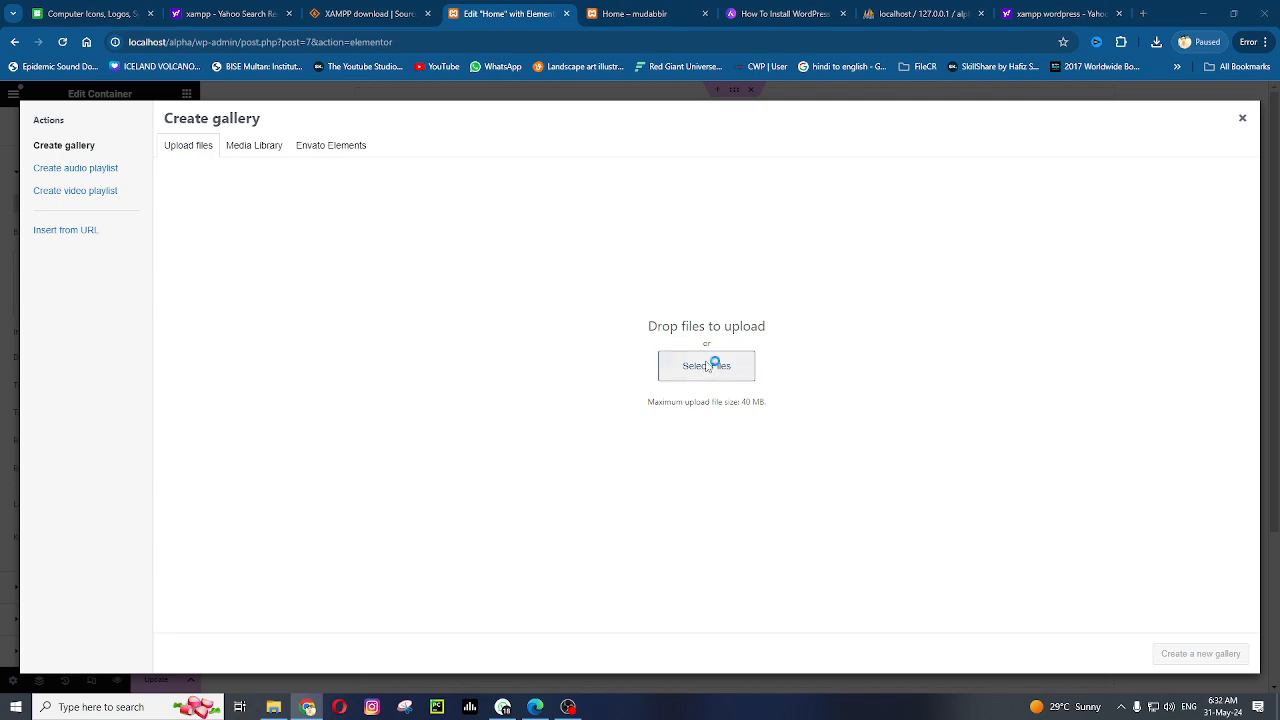
pyautogui.click(155, 220)
pyautogui.keyDown('ctrl'); pyautogui.click(234, 220); pyautogui.keyUp('ctrl')
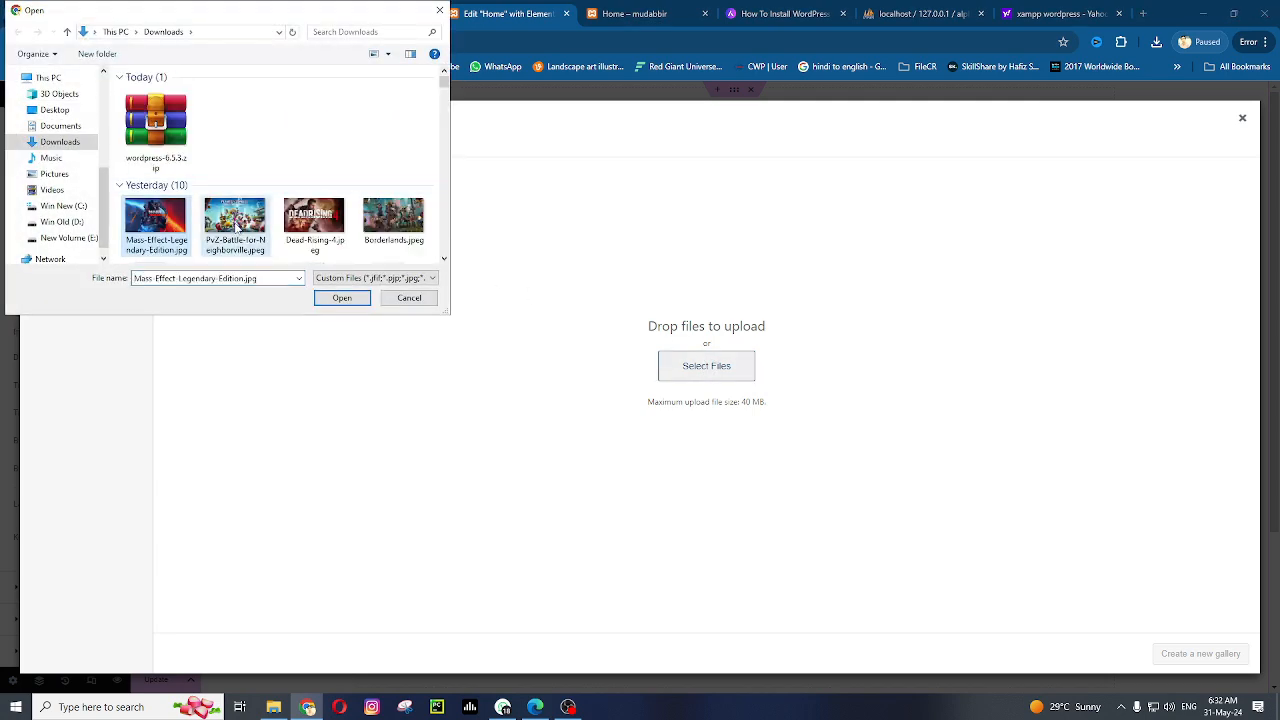
pyautogui.keyDown('ctrl'); pyautogui.click(313, 220); pyautogui.keyUp('ctrl')
pyautogui.keyDown('ctrl'); pyautogui.click(393, 220); pyautogui.keyUp('ctrl')
pyautogui.click(356, 300)
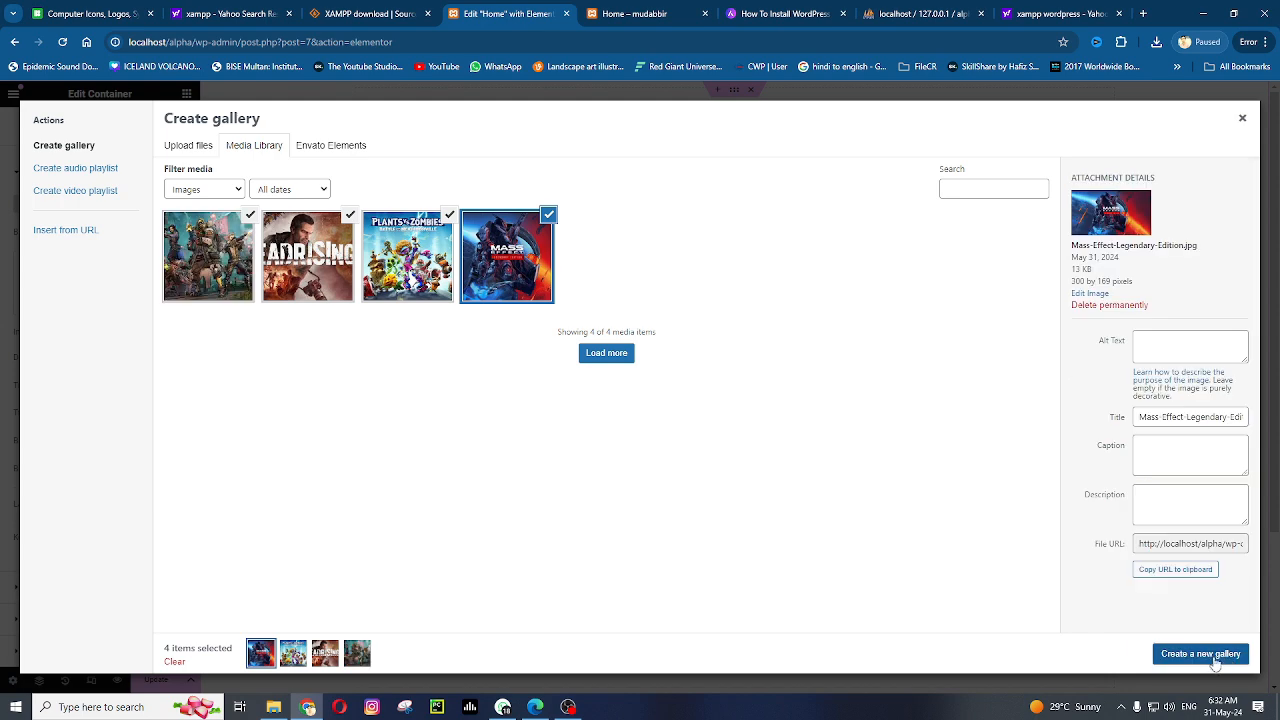
pyautogui.click(1213, 660)
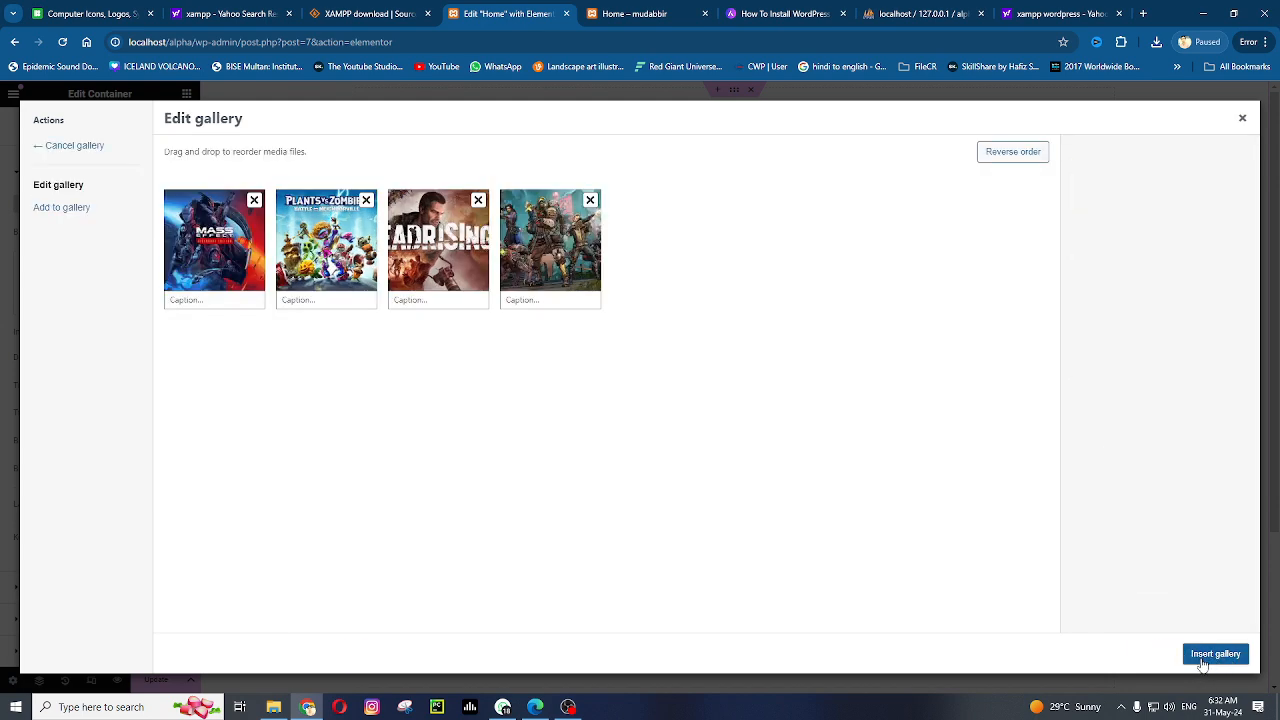
pyautogui.click(1214, 655)
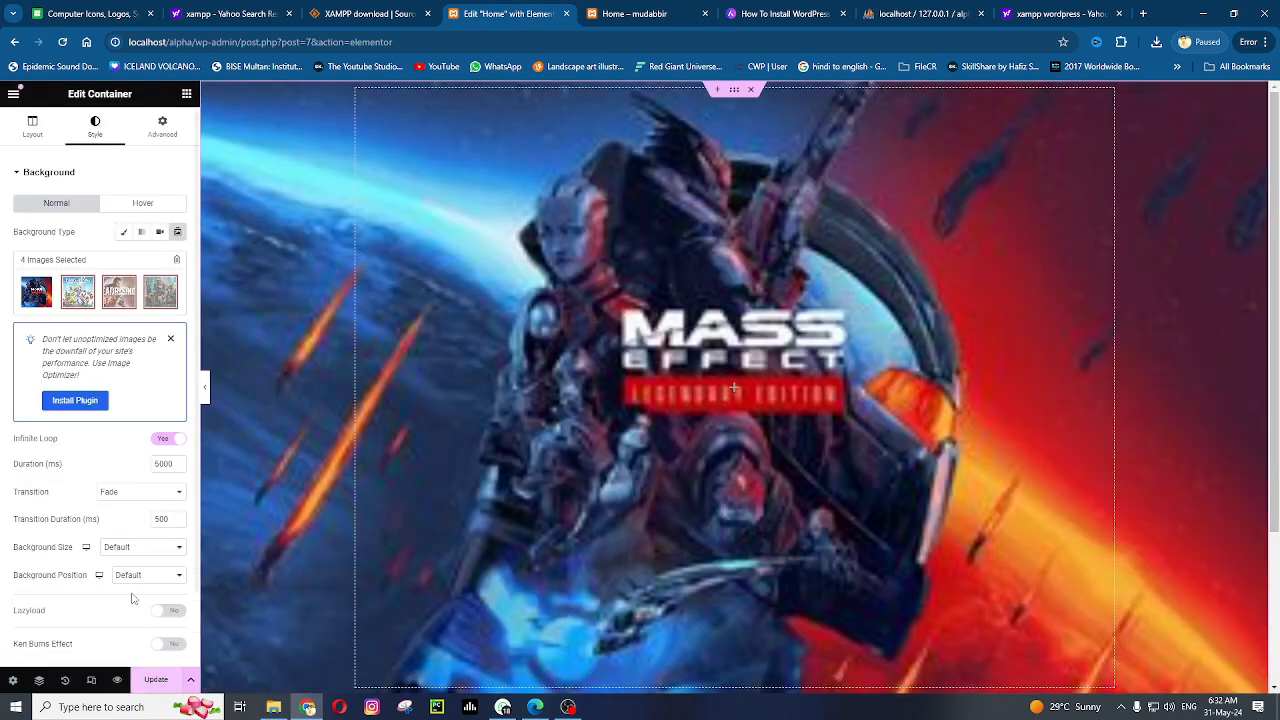
# Set the background slideshow's duration to 1000 ms and preview the Home page
pyautogui.scroll(-1, 143, 476)
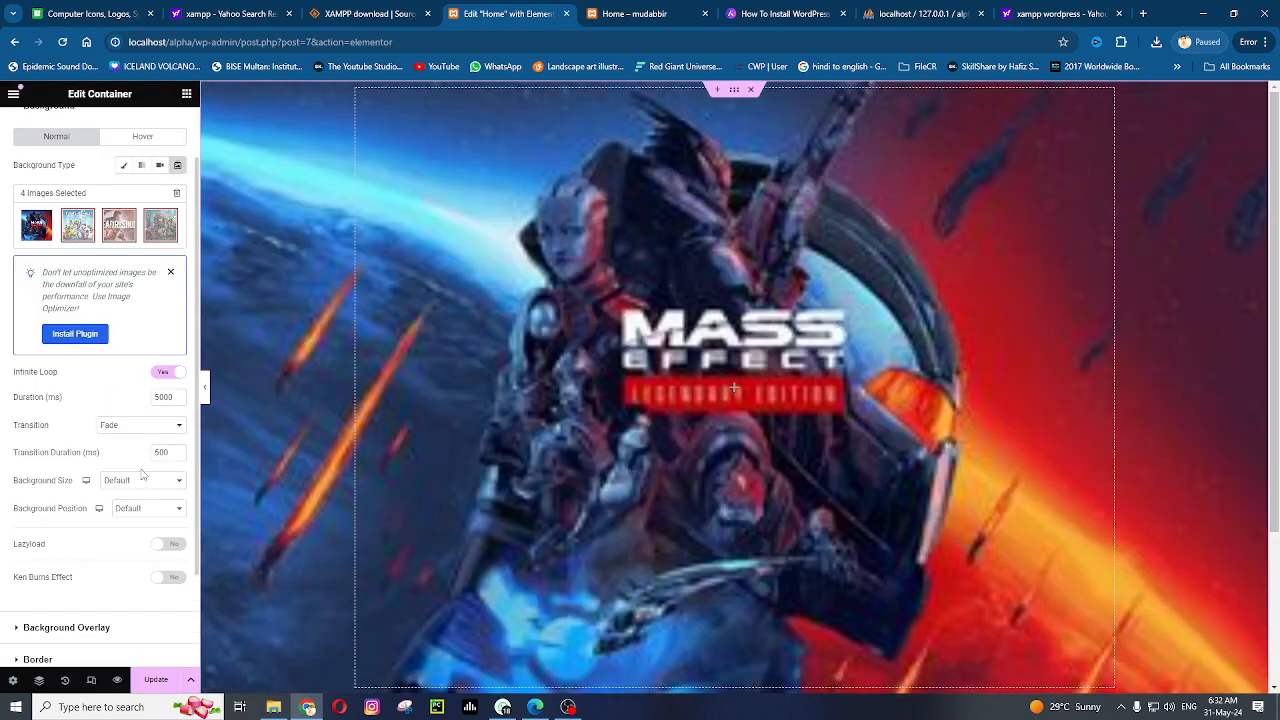
pyautogui.doubleClick(169, 397)
pyautogui.write('100')
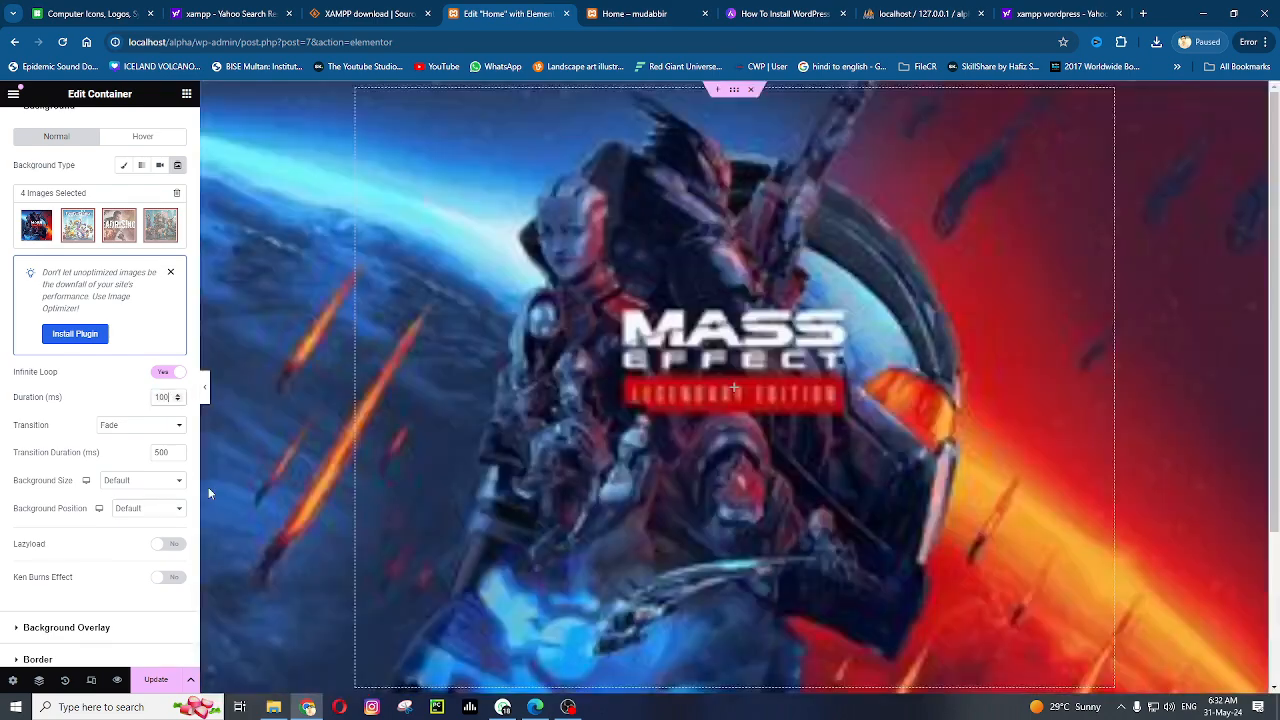
pyautogui.write('0')
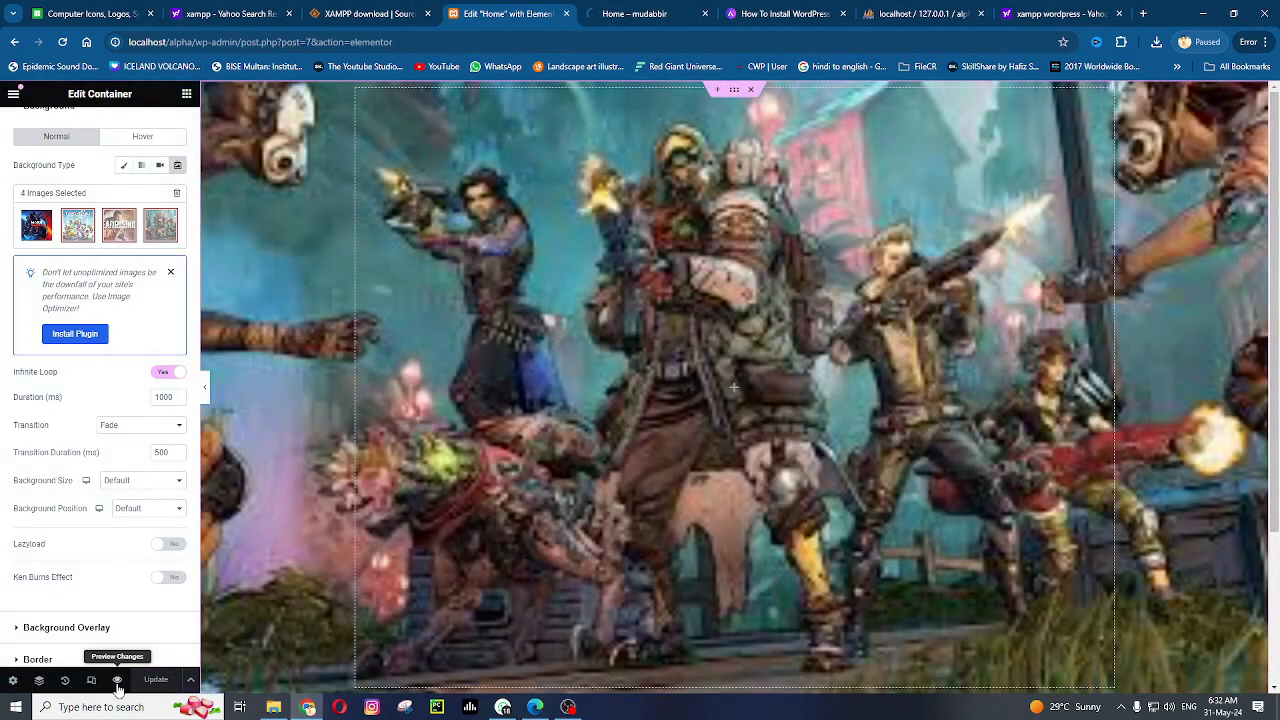
pyautogui.click(117, 681)
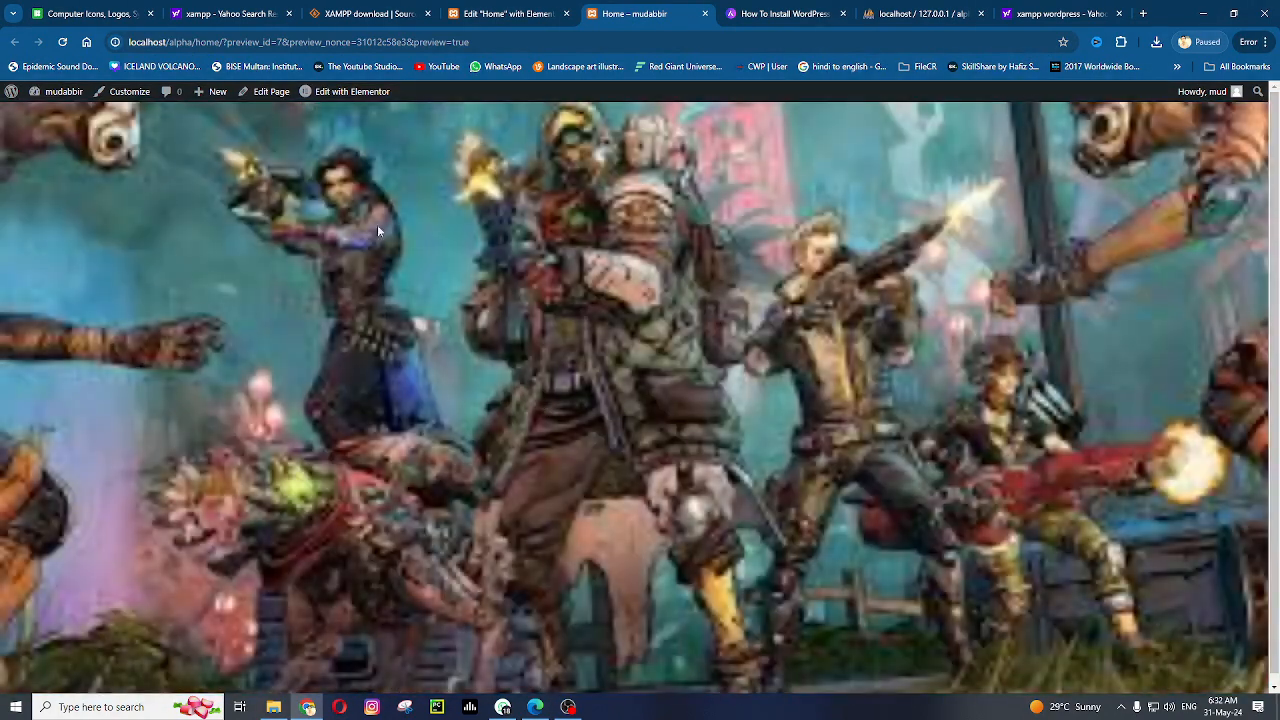
# Return to the Elementor editor and switch the container's background type from slideshow to Classic
pyautogui.click(452, 10)
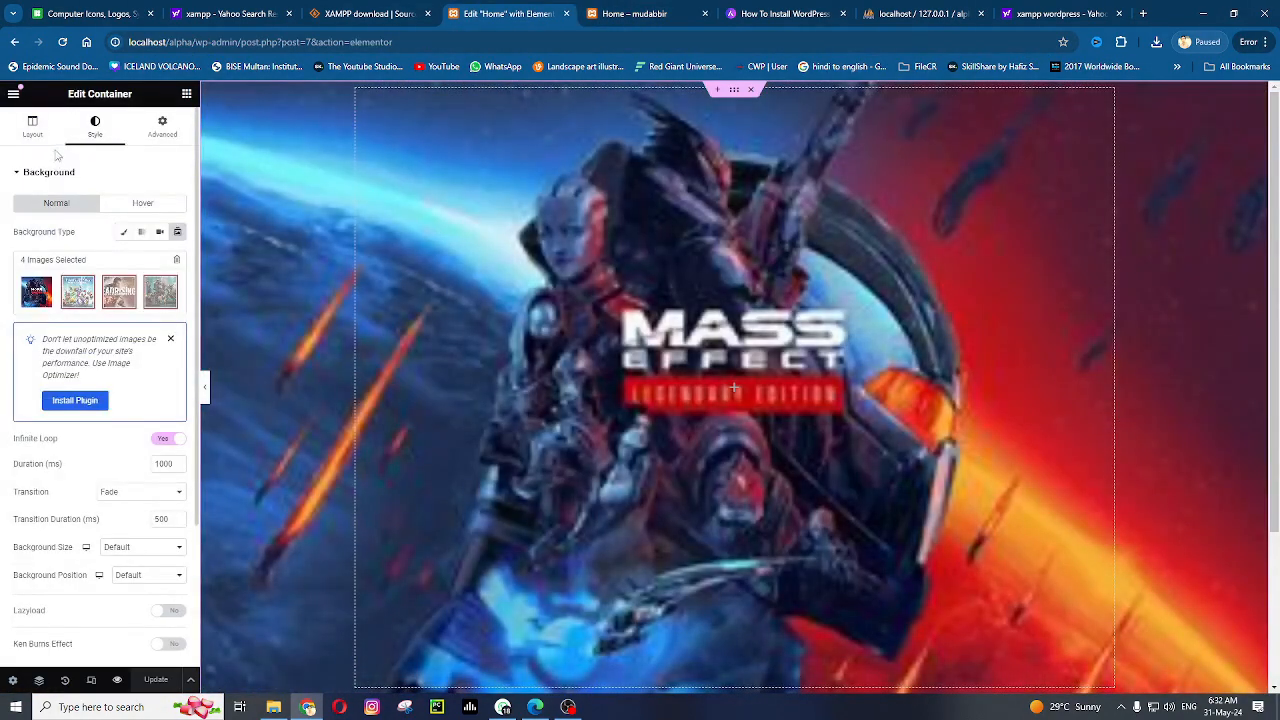
pyautogui.scroll(1, 45, 160)
pyautogui.click(38, 133)
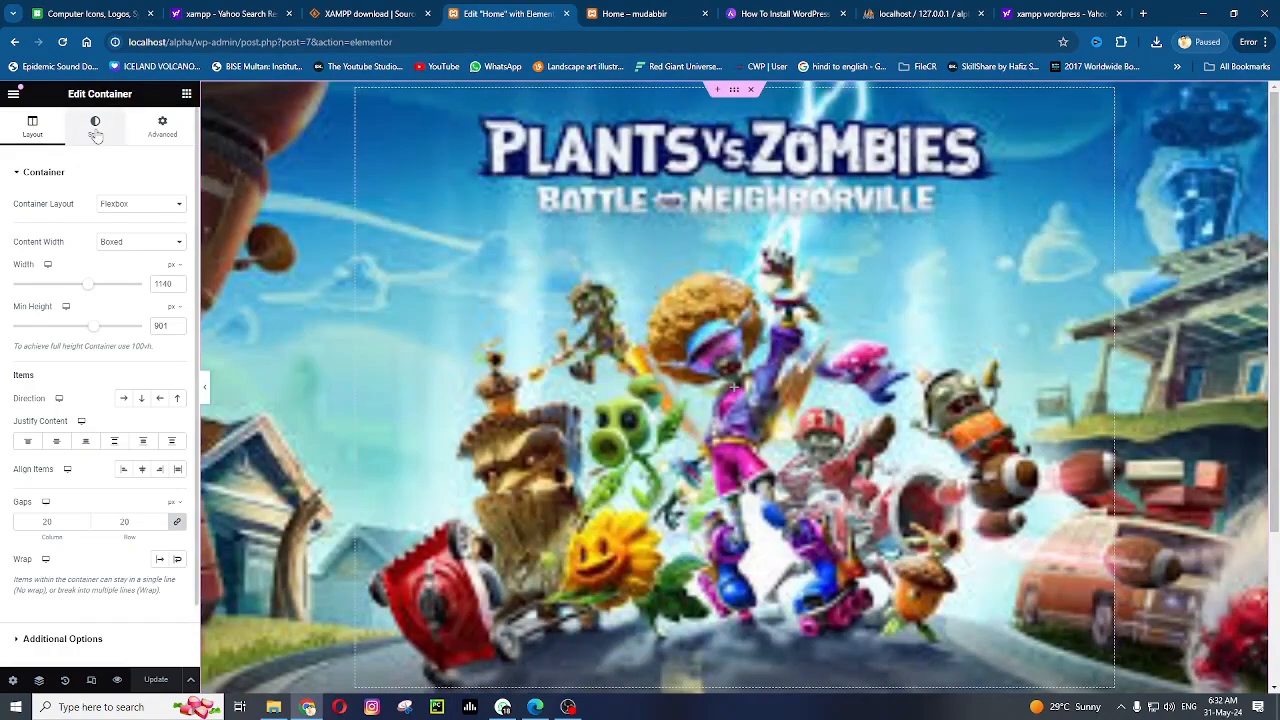
pyautogui.click(95, 125)
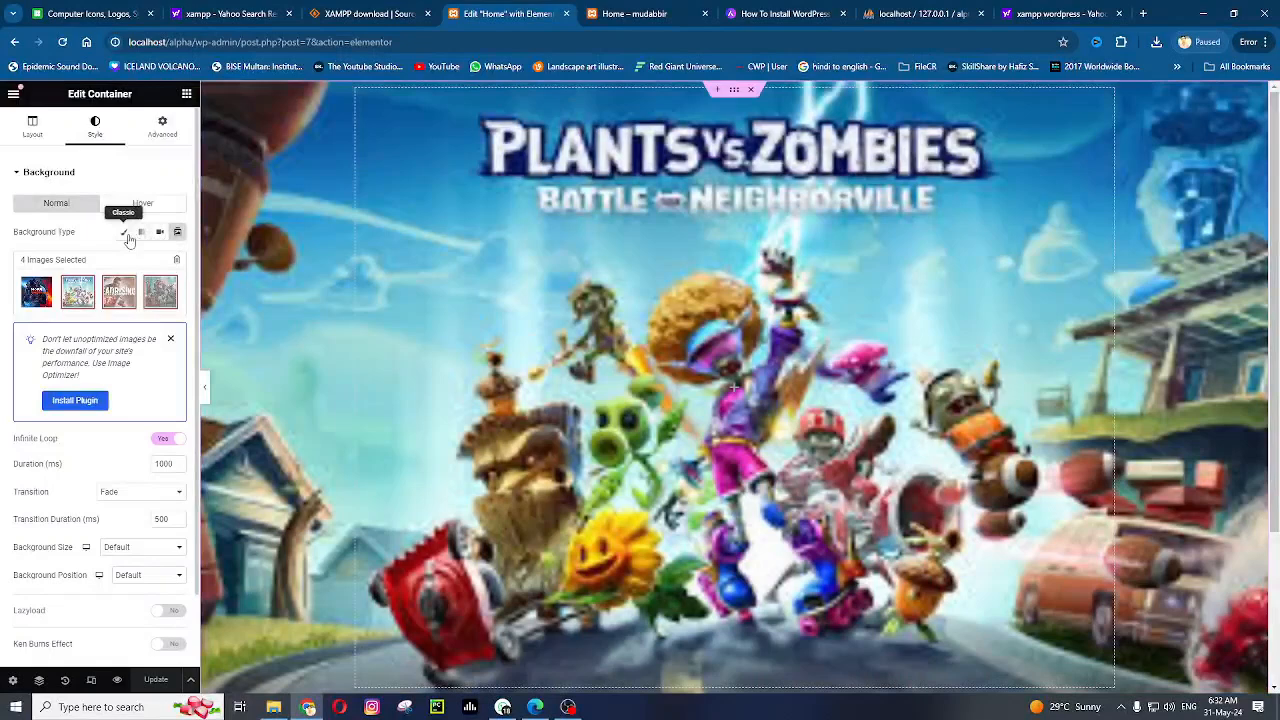
pyautogui.click(125, 235)
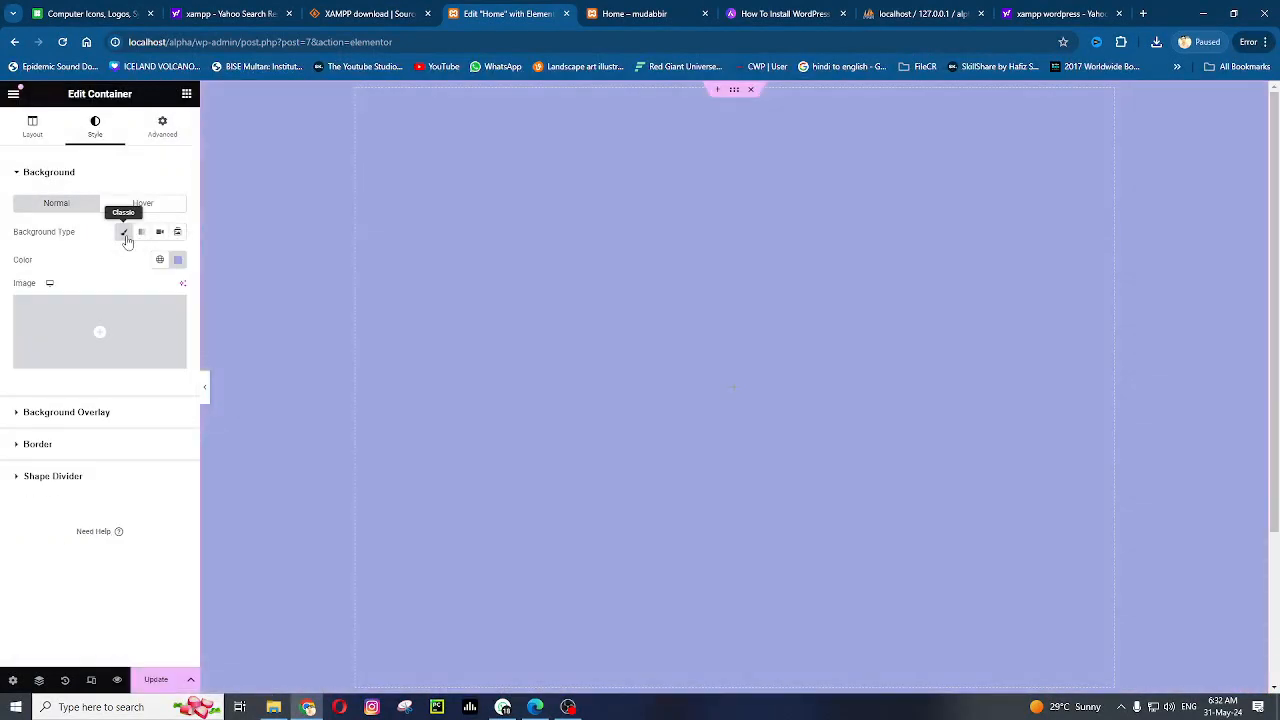
pyautogui.click(126, 237)
pyautogui.click(125, 236)
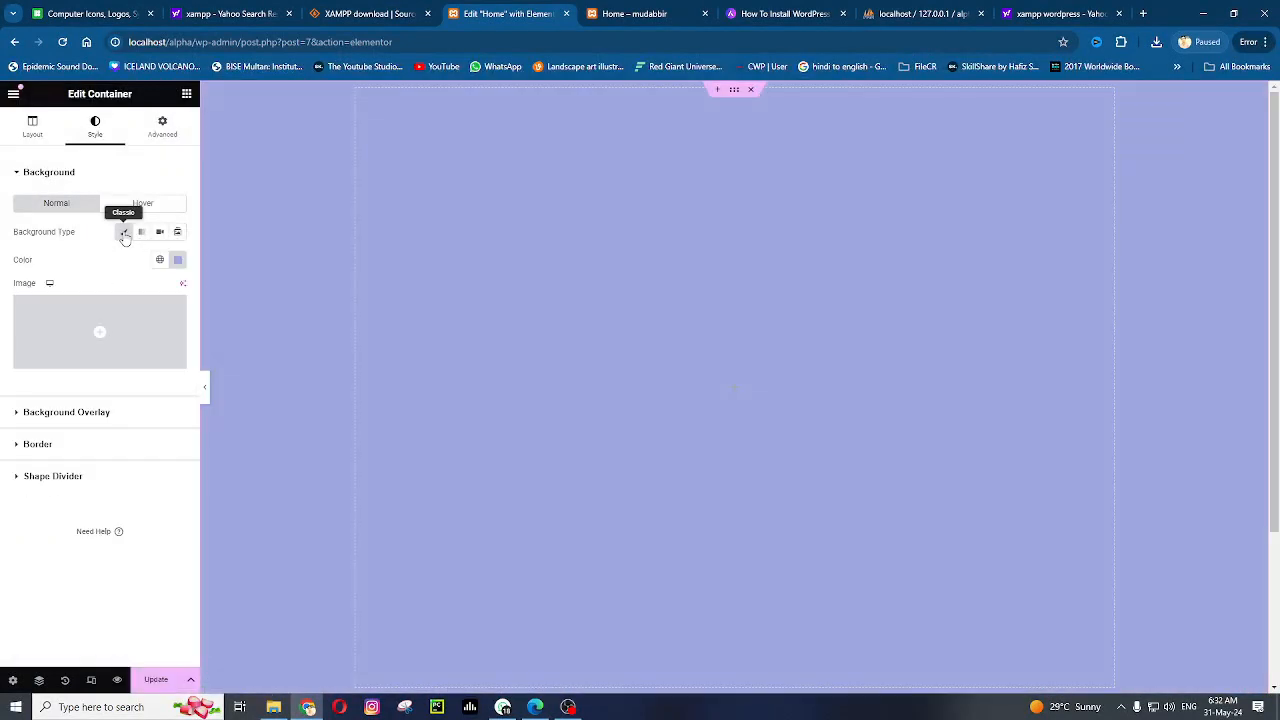
# Change the container's background colour to a deeper slate blue and make it slightly transparent
pyautogui.click(177, 259)
pyautogui.moveTo(146, 326); pyautogui.dragTo(179, 339)
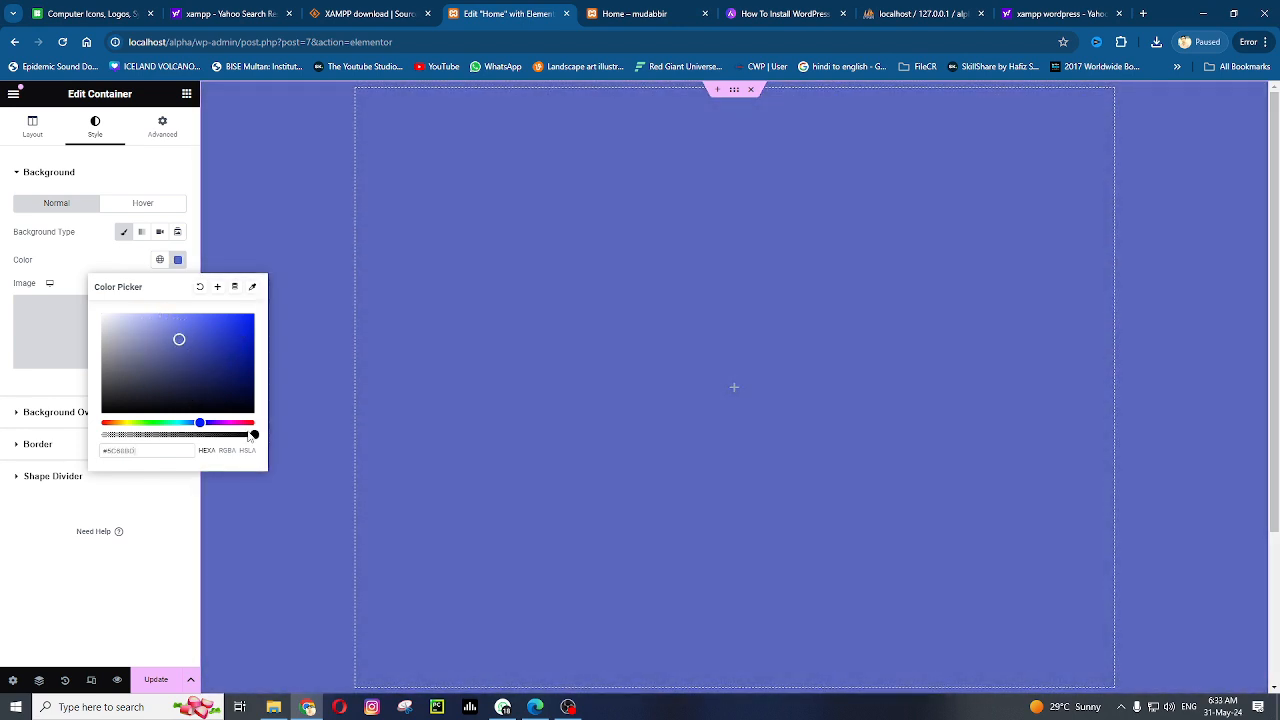
pyautogui.moveTo(252, 434); pyautogui.dragTo(220, 437)
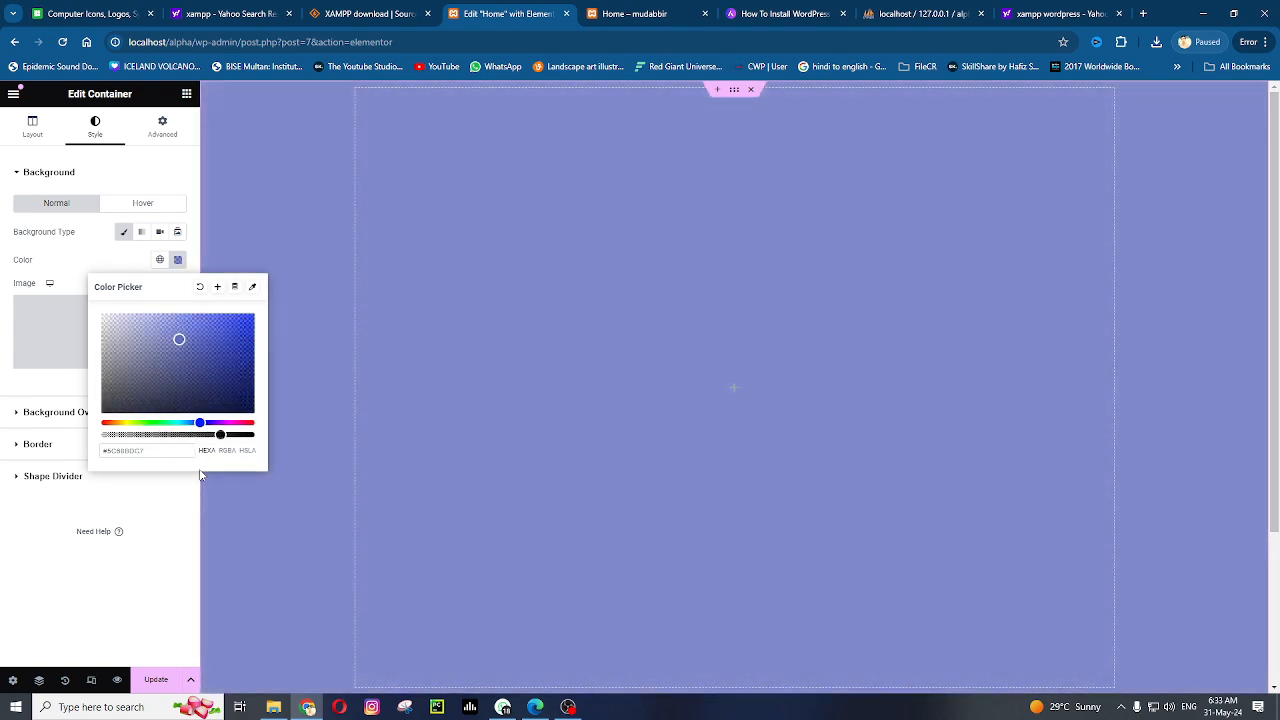
pyautogui.click(122, 614)
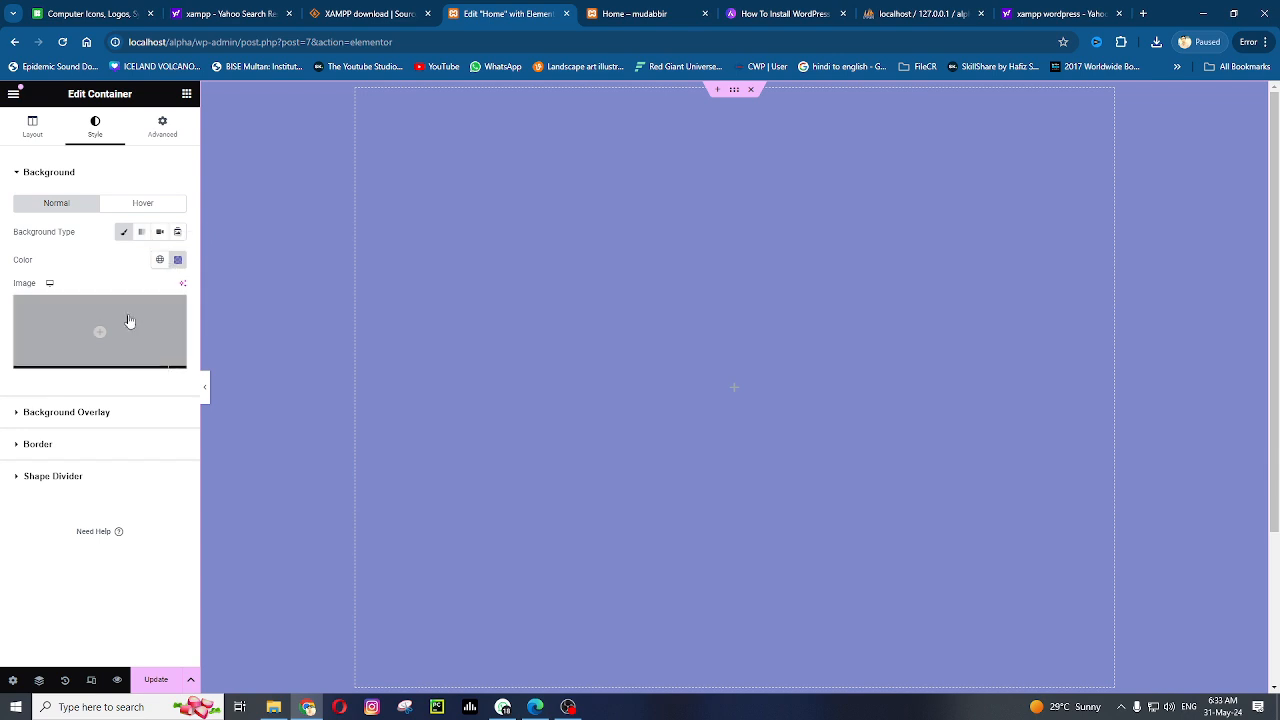
# Upload Meraki-Writing-Service.jpg from the Downloads folder and set it as the container's background image
pyautogui.click(120, 337)
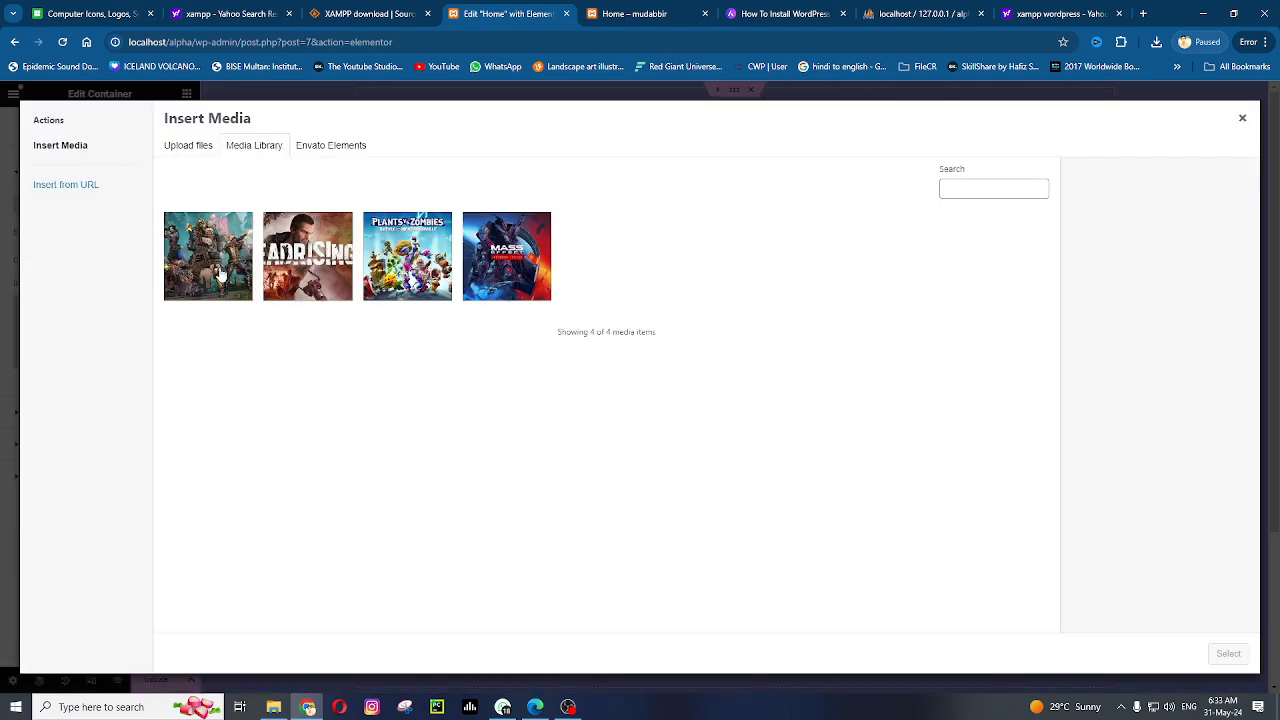
pyautogui.click(221, 275)
pyautogui.click(536, 290)
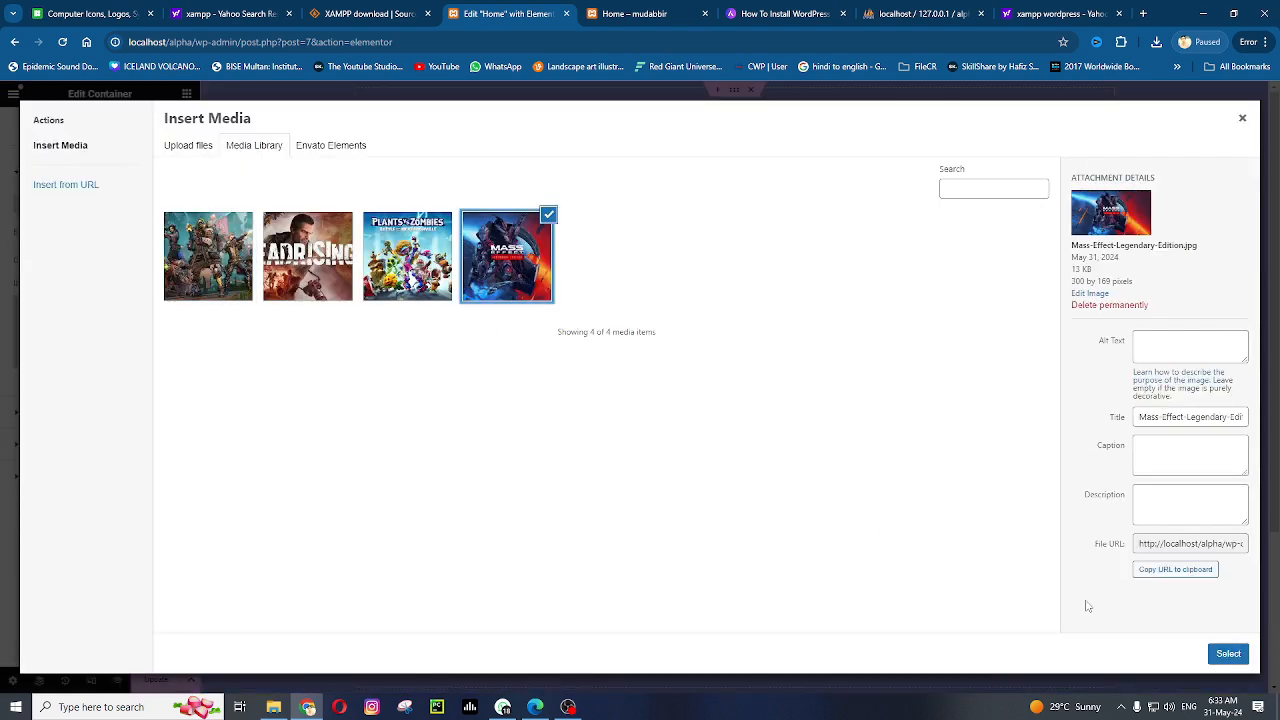
pyautogui.click(192, 145)
pyautogui.click(682, 366)
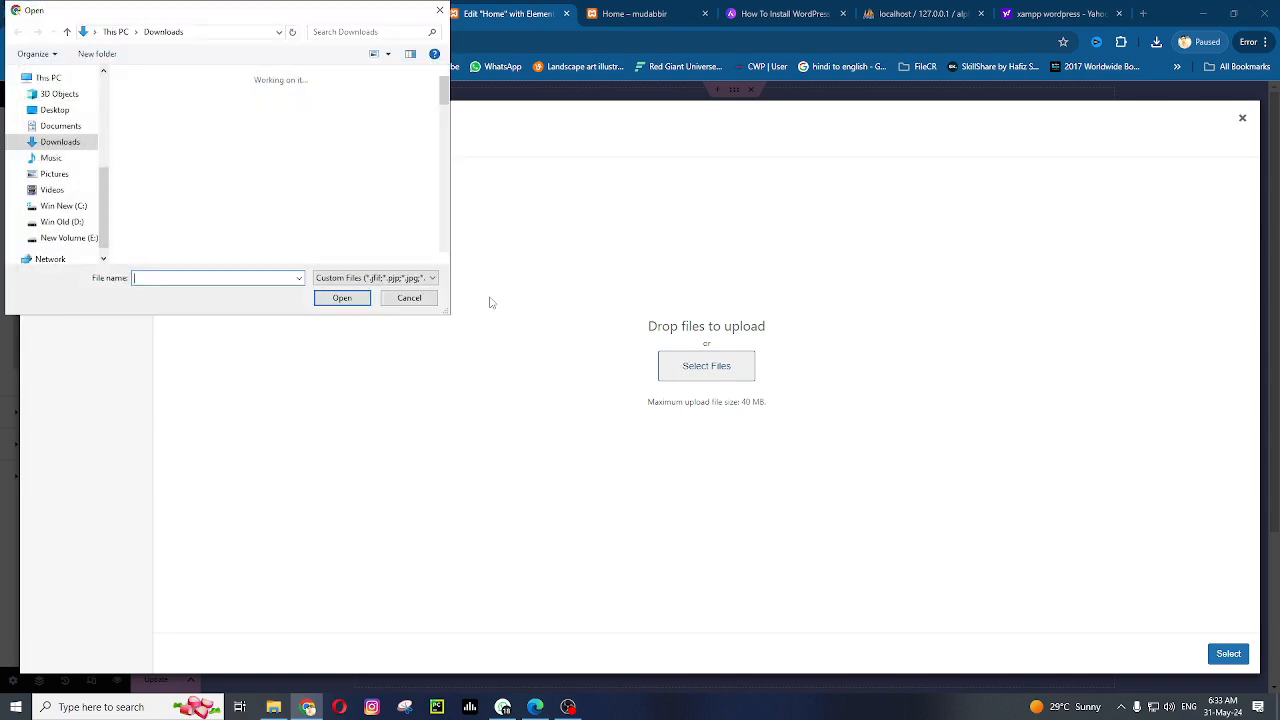
pyautogui.scroll(-6, 272, 189)
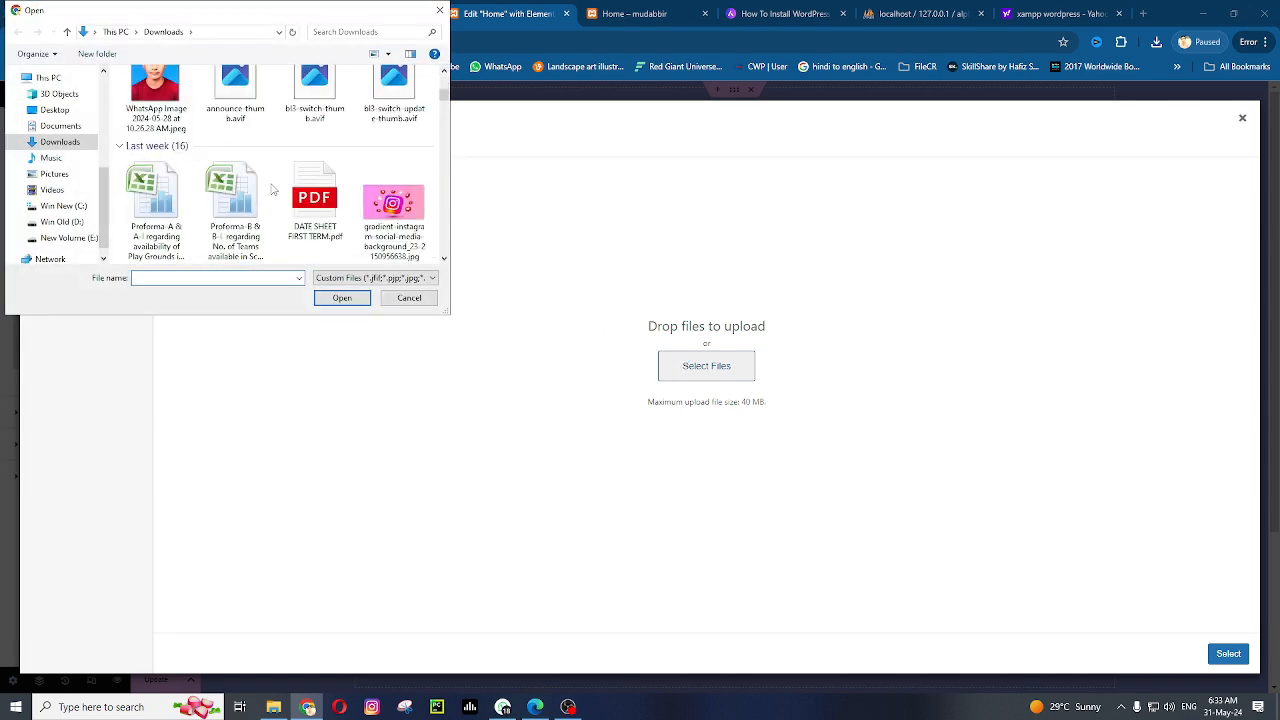
pyautogui.scroll(-5, 272, 189)
pyautogui.scroll(1, 290, 150)
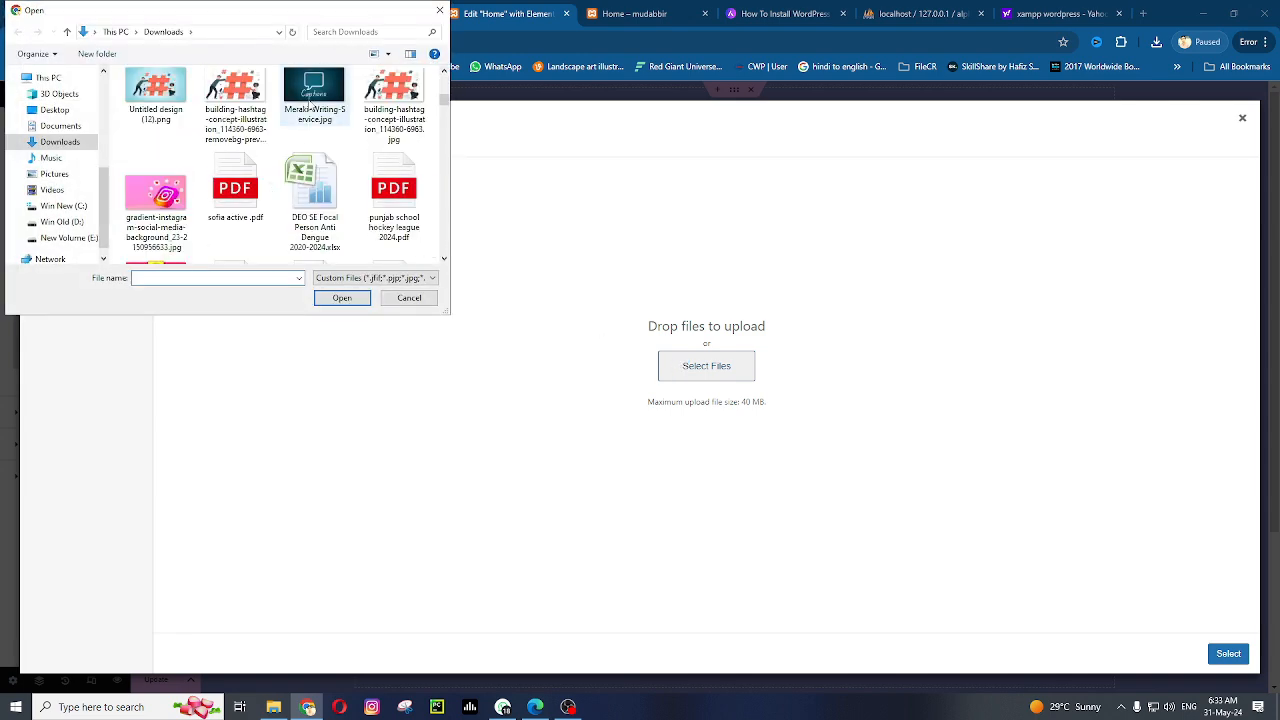
pyautogui.click(311, 103)
pyautogui.click(348, 299)
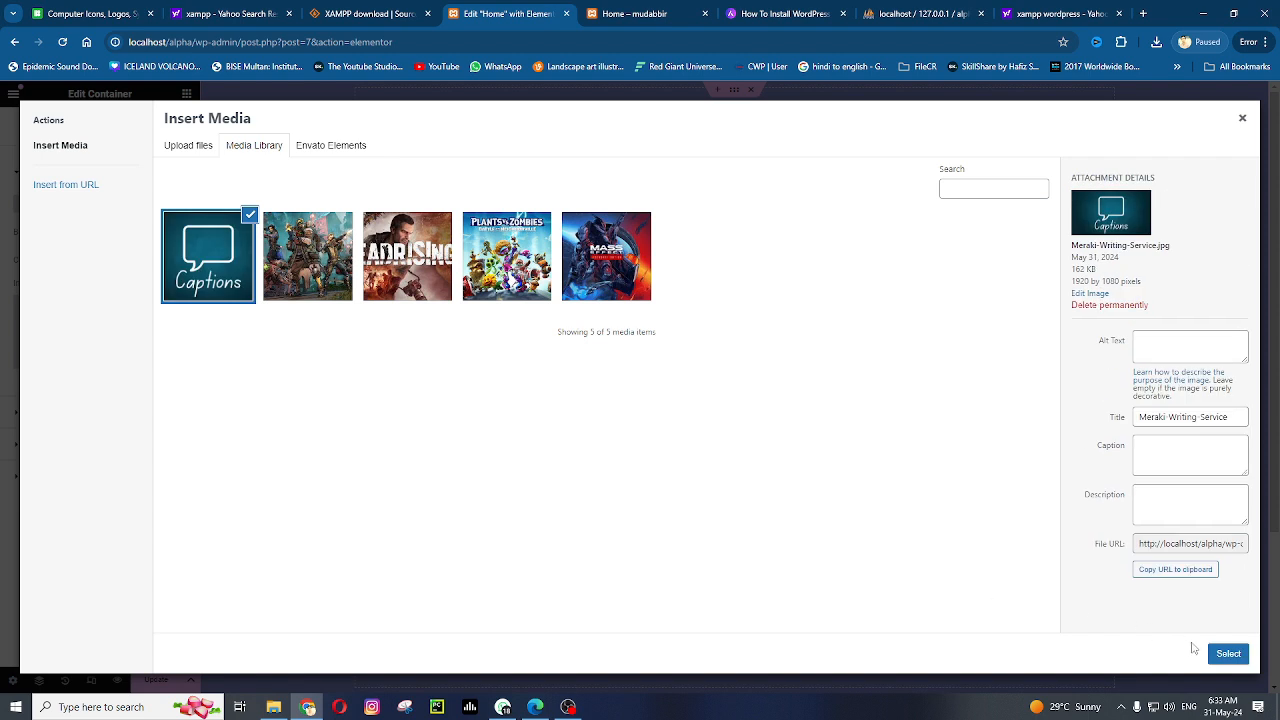
pyautogui.click(1222, 652)
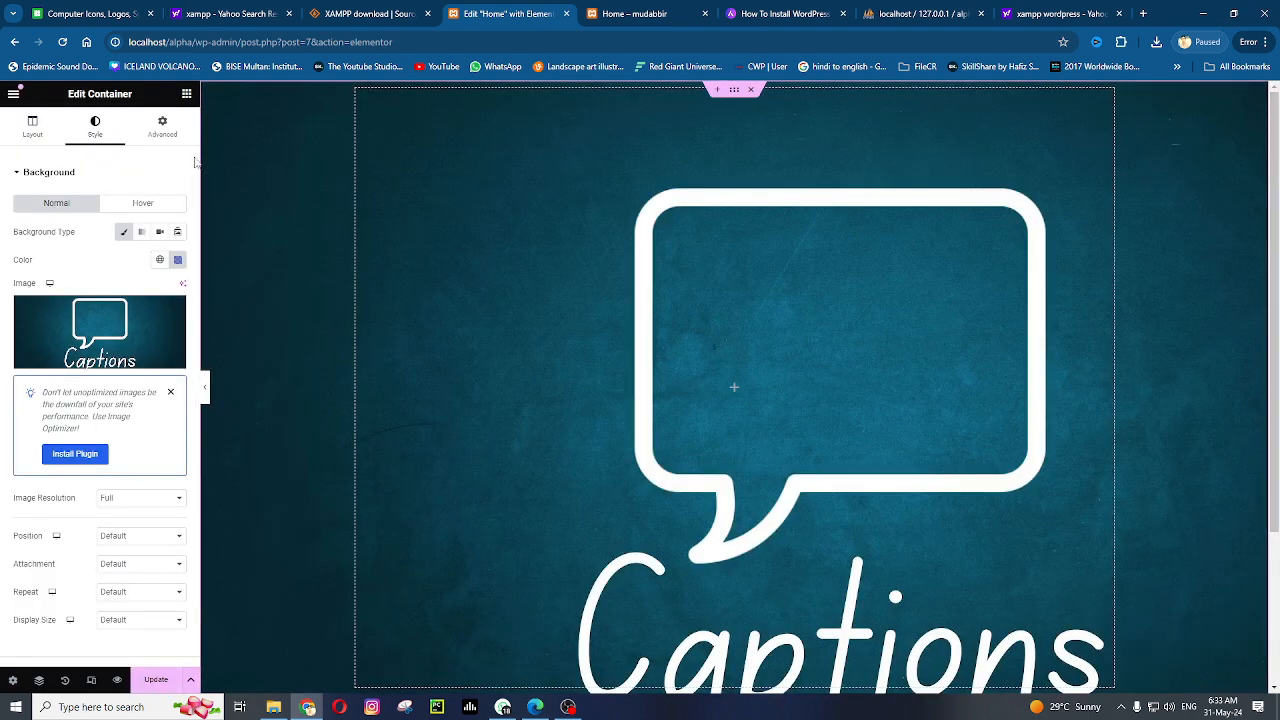
# Add a Heading widget to the container and set its title to "GHS Burewala."
pyautogui.click(186, 93)
pyautogui.moveTo(58, 400); pyautogui.dragTo(676, 400)
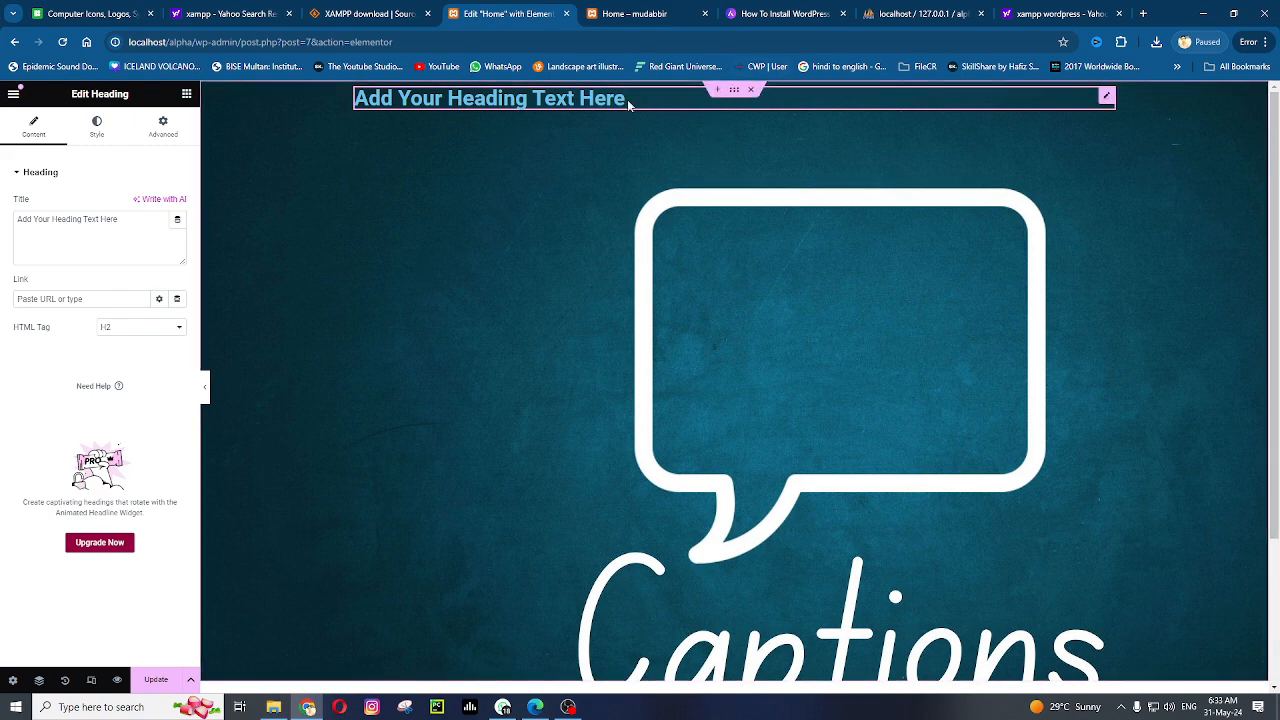
pyautogui.moveTo(120, 219); pyautogui.dragTo(3, 225)
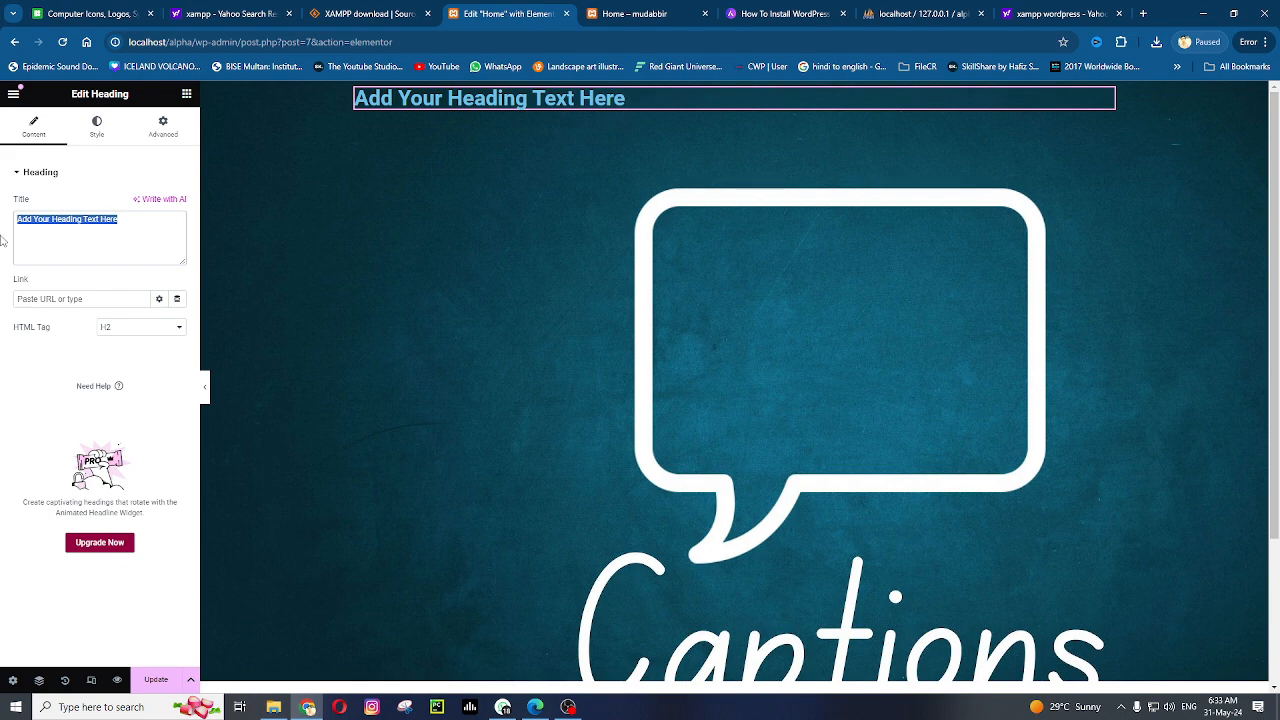
pyautogui.moveTo(124, 222); pyautogui.dragTo(2, 219)
pyautogui.write('GHS B')
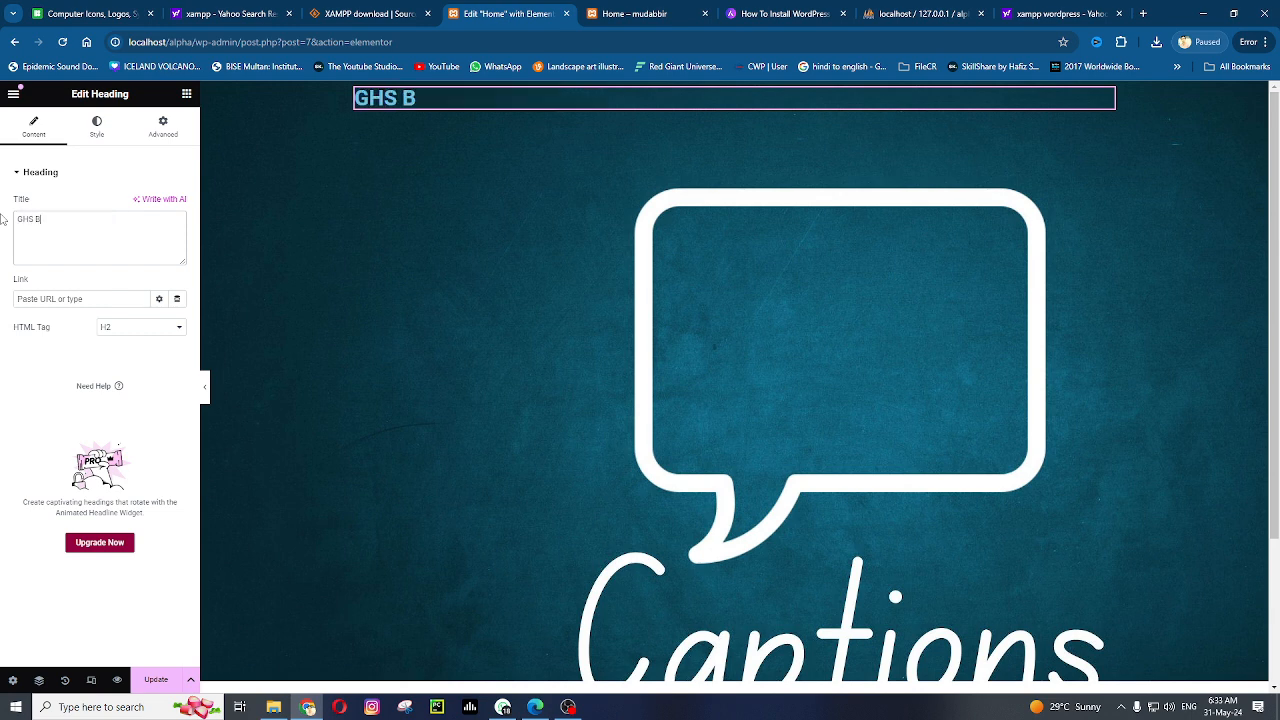
pyautogui.write('urewala.')
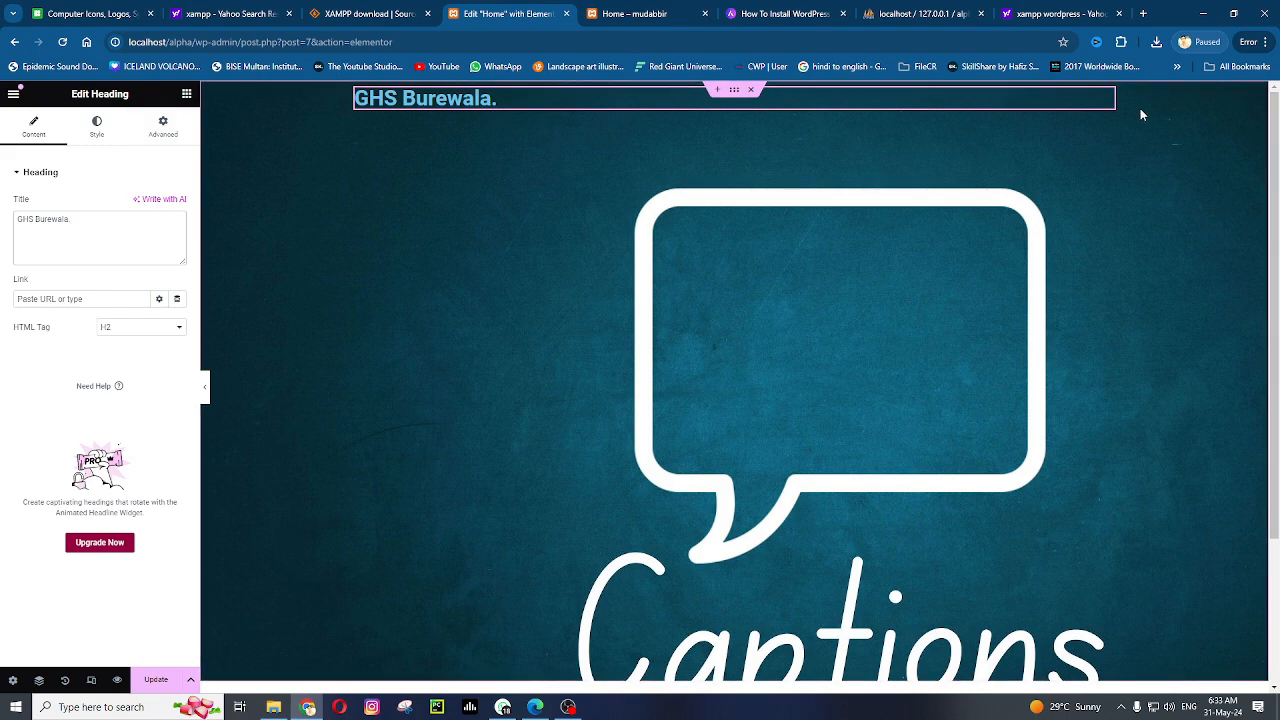
# Duplicate the heading twice, then copy the third heading and paste it to make a fourth in the container
pyautogui.rightClick(1106, 101)
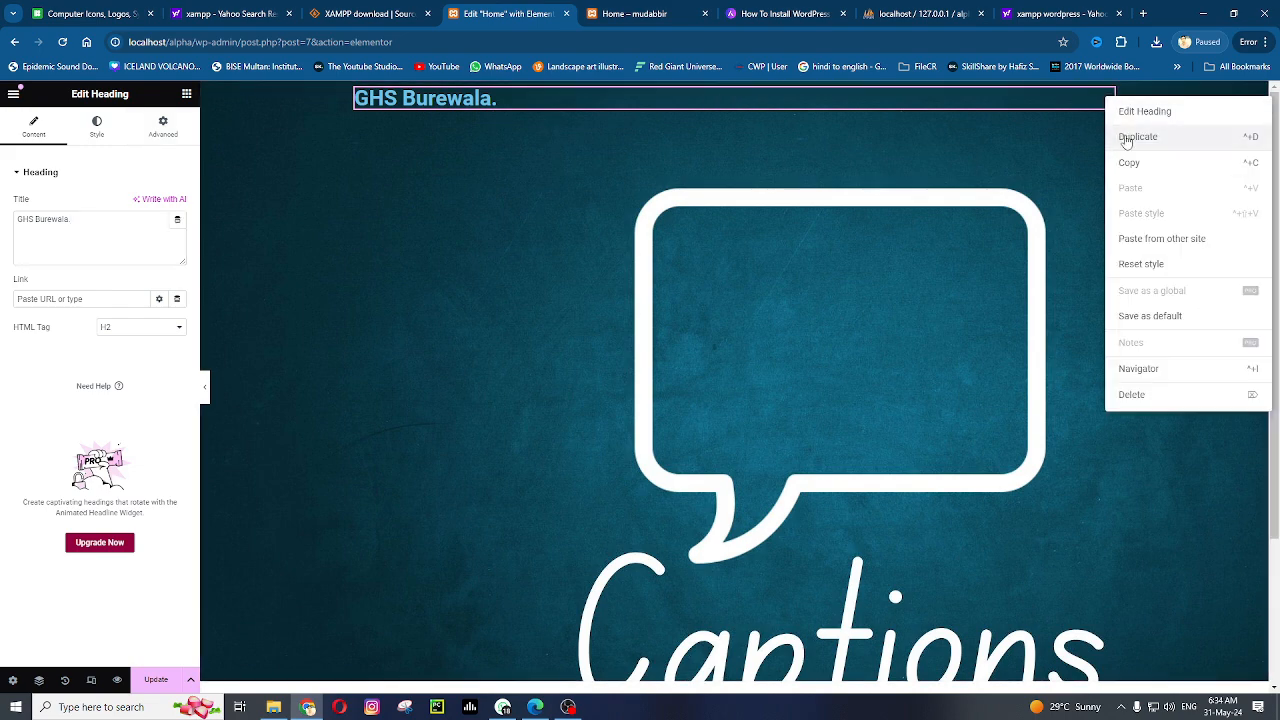
pyautogui.click(1137, 137)
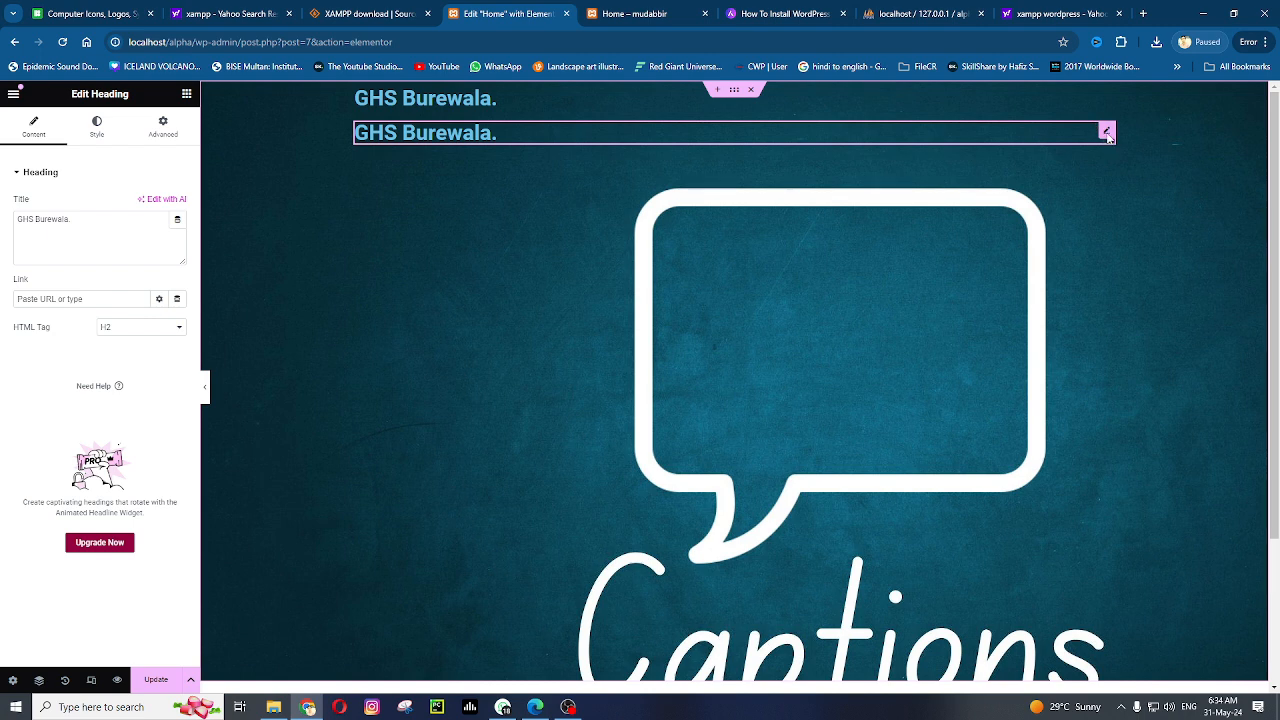
pyautogui.rightClick(1106, 133)
pyautogui.click(1126, 173)
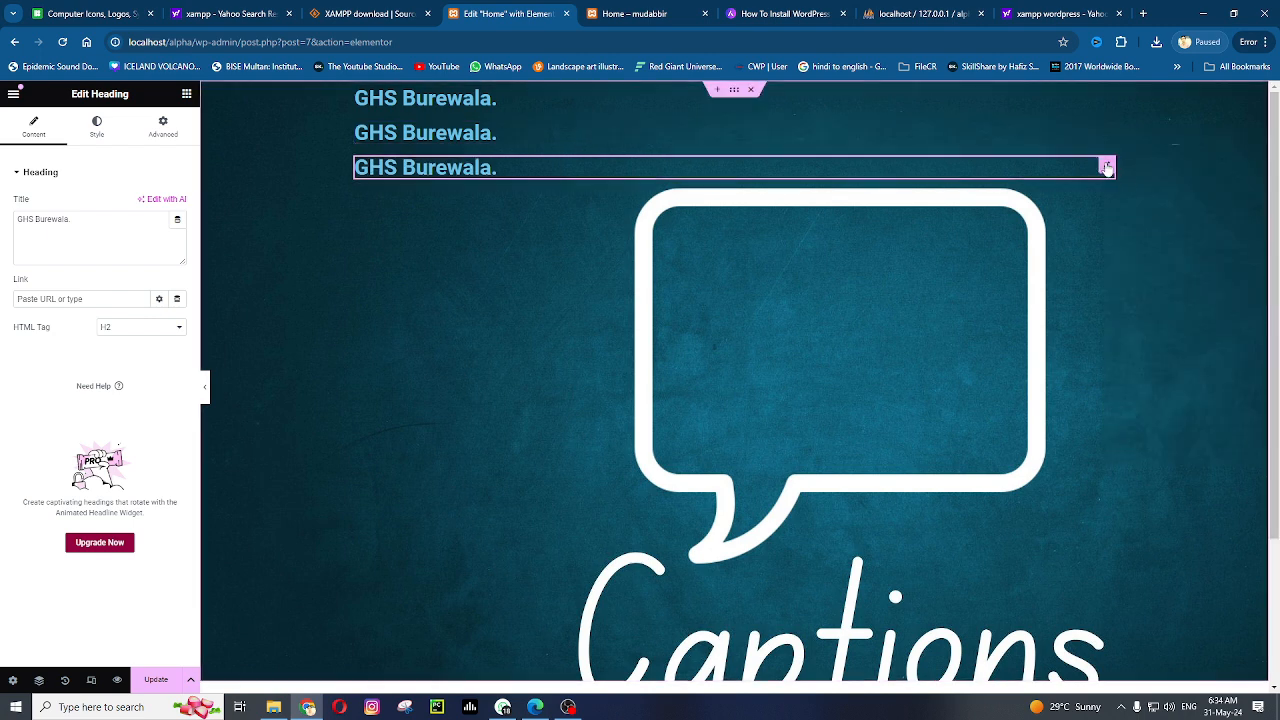
pyautogui.rightClick(1107, 167)
pyautogui.click(1129, 232)
pyautogui.rightClick(1107, 171)
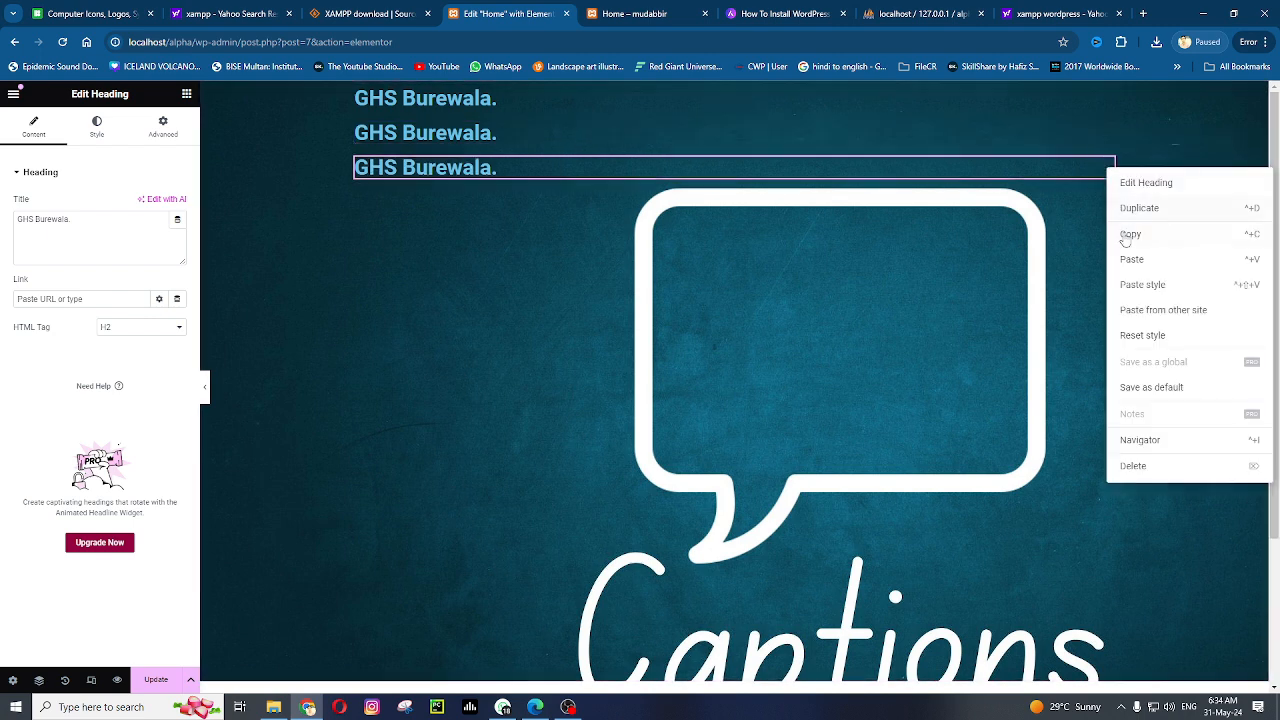
pyautogui.click(1131, 261)
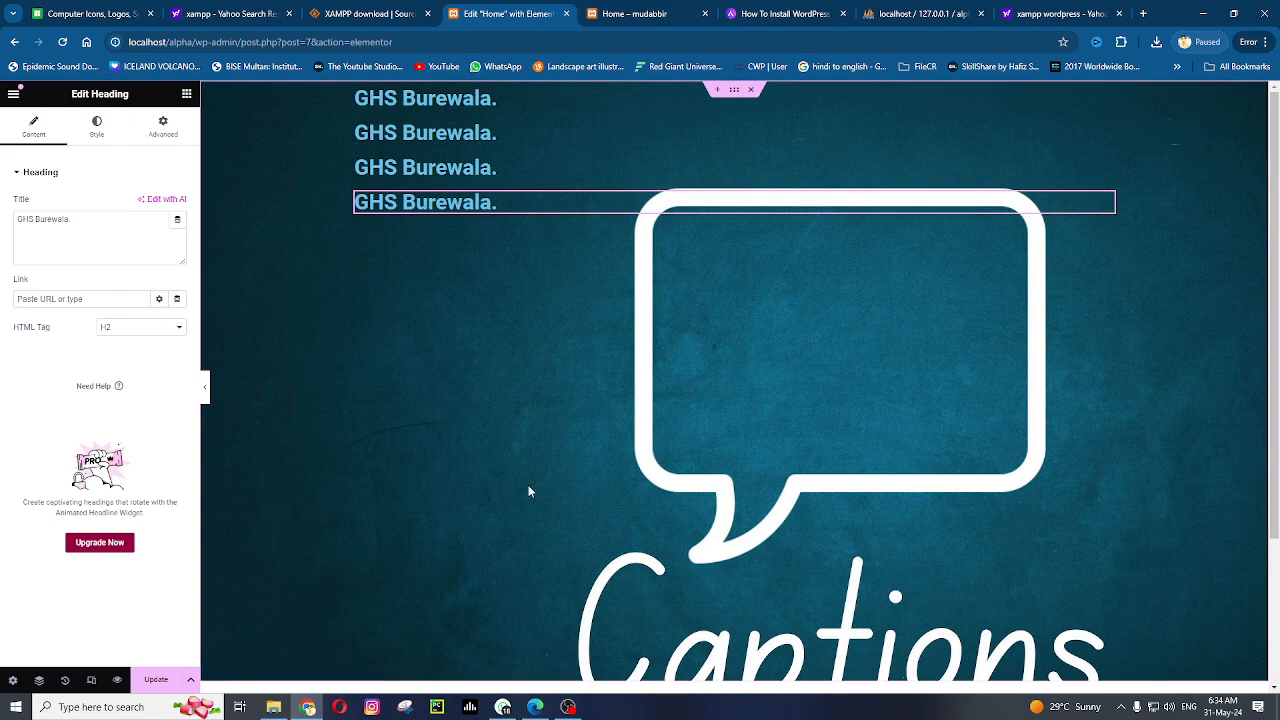
# Paste the copied heading into the empty drop area below the container
pyautogui.scroll(-2, 540, 540)
pyautogui.rightClick(556, 608)
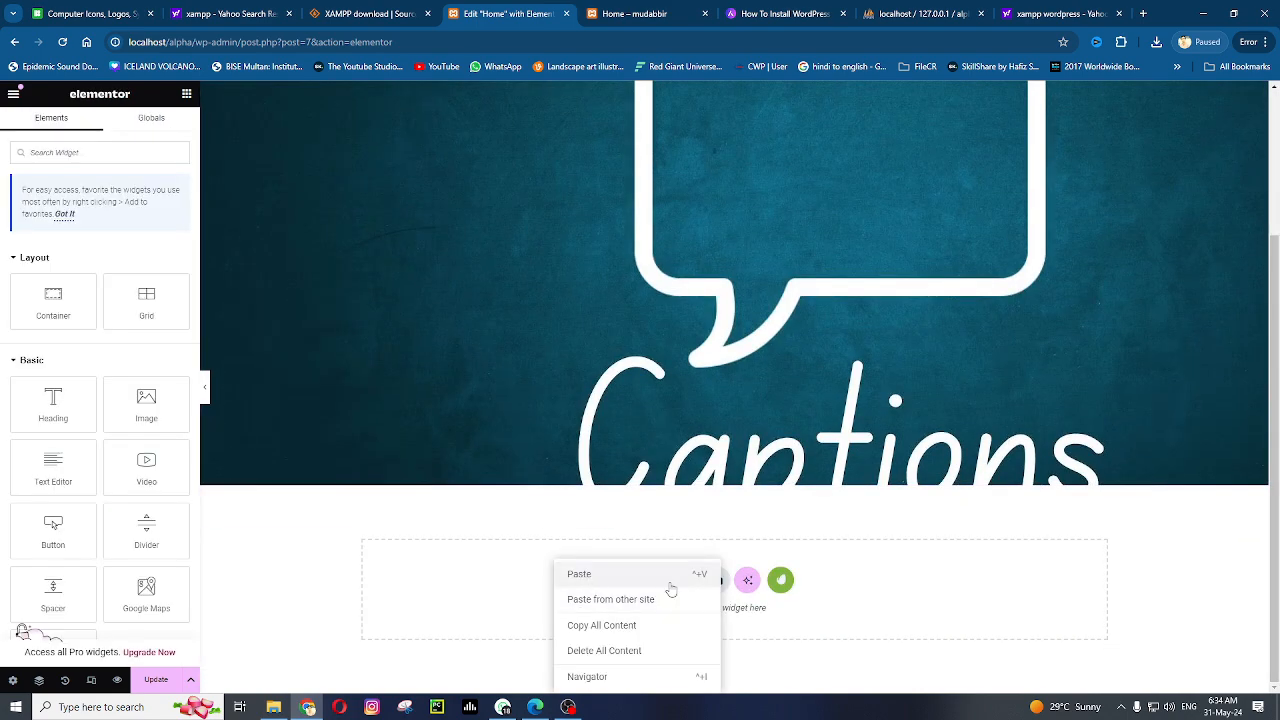
pyautogui.click(575, 574)
pyautogui.scroll(2, 529, 371)
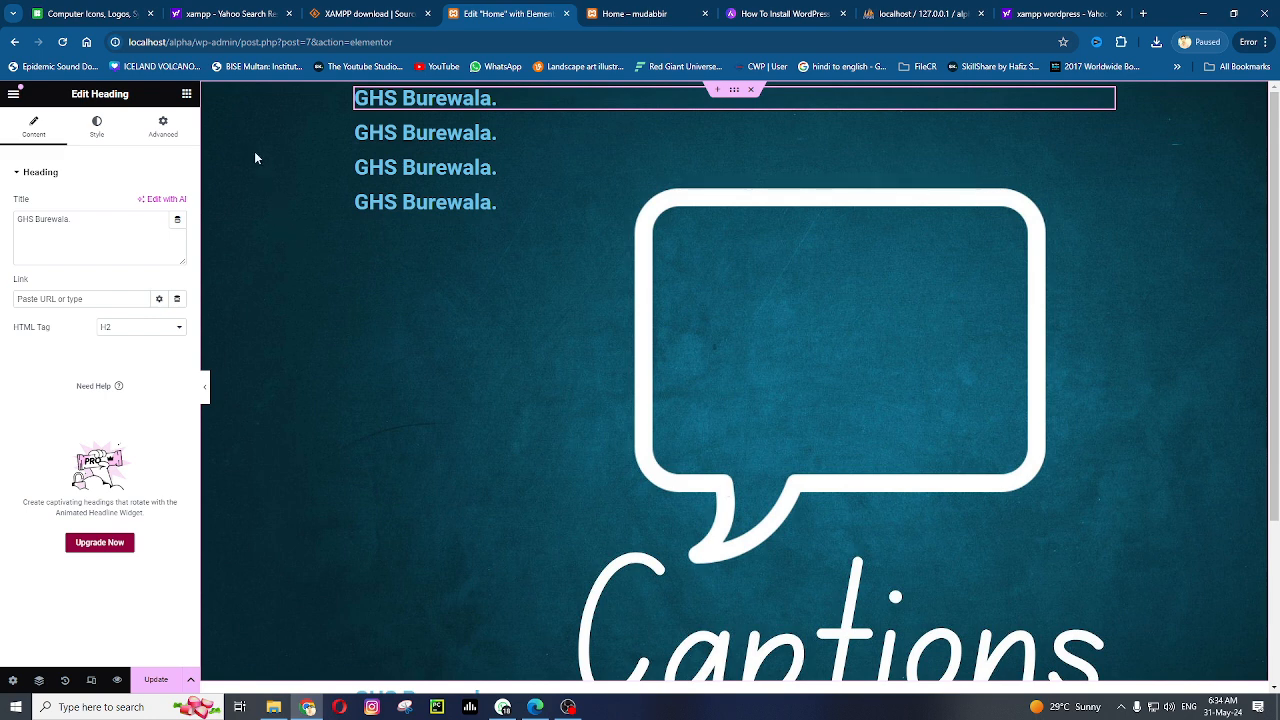
# Add an Image widget below the four headings and fill it with the Dead Rising 4 picture from the media library
pyautogui.click(187, 97)
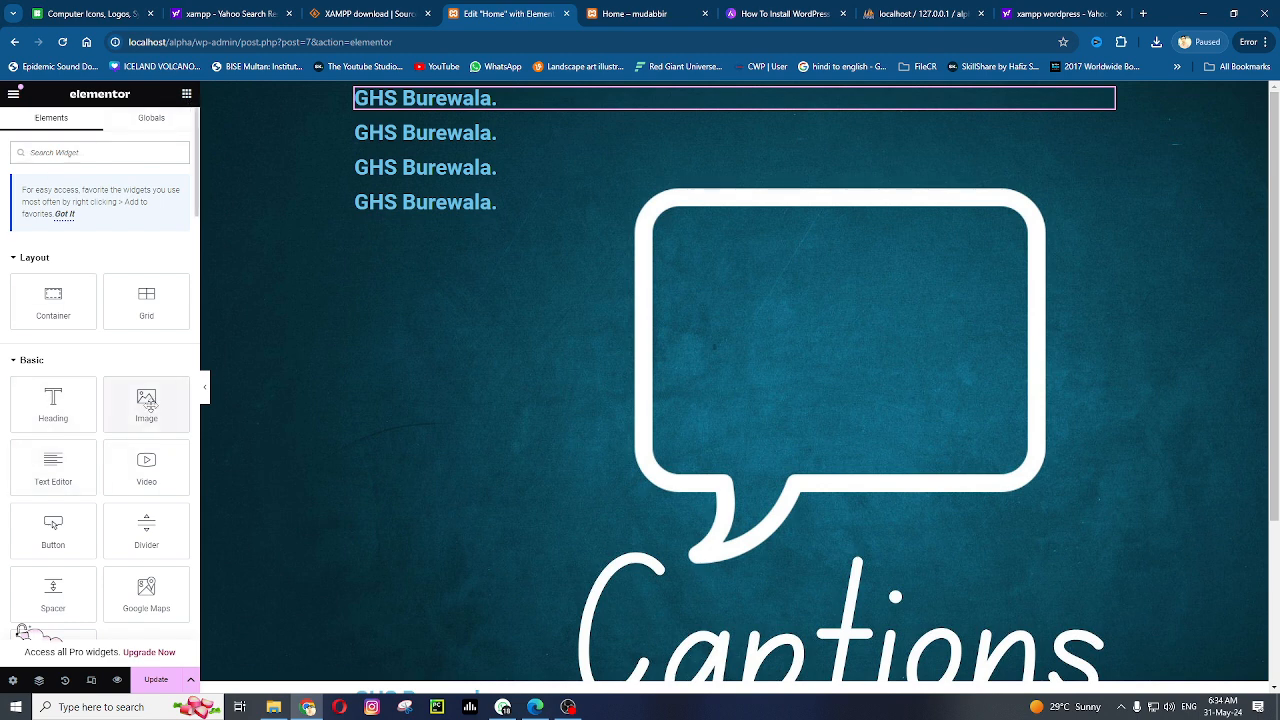
pyautogui.moveTo(146, 403); pyautogui.dragTo(689, 215)
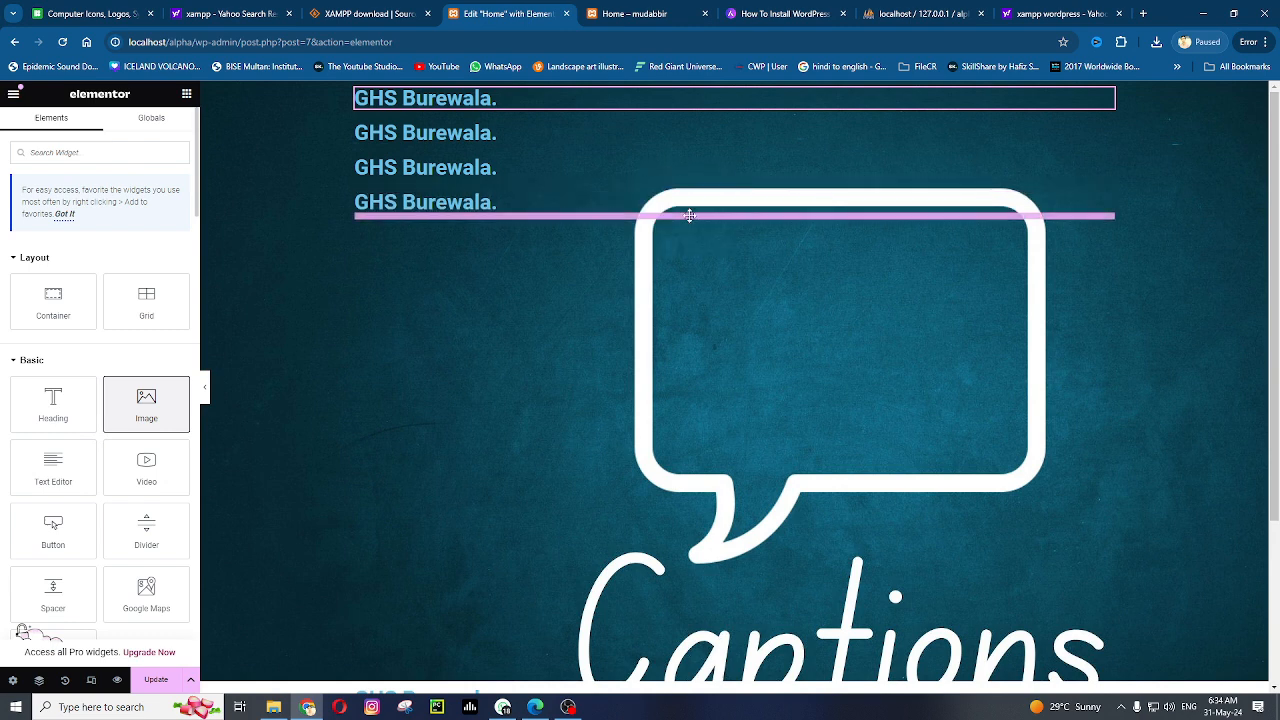
pyautogui.click(87, 241)
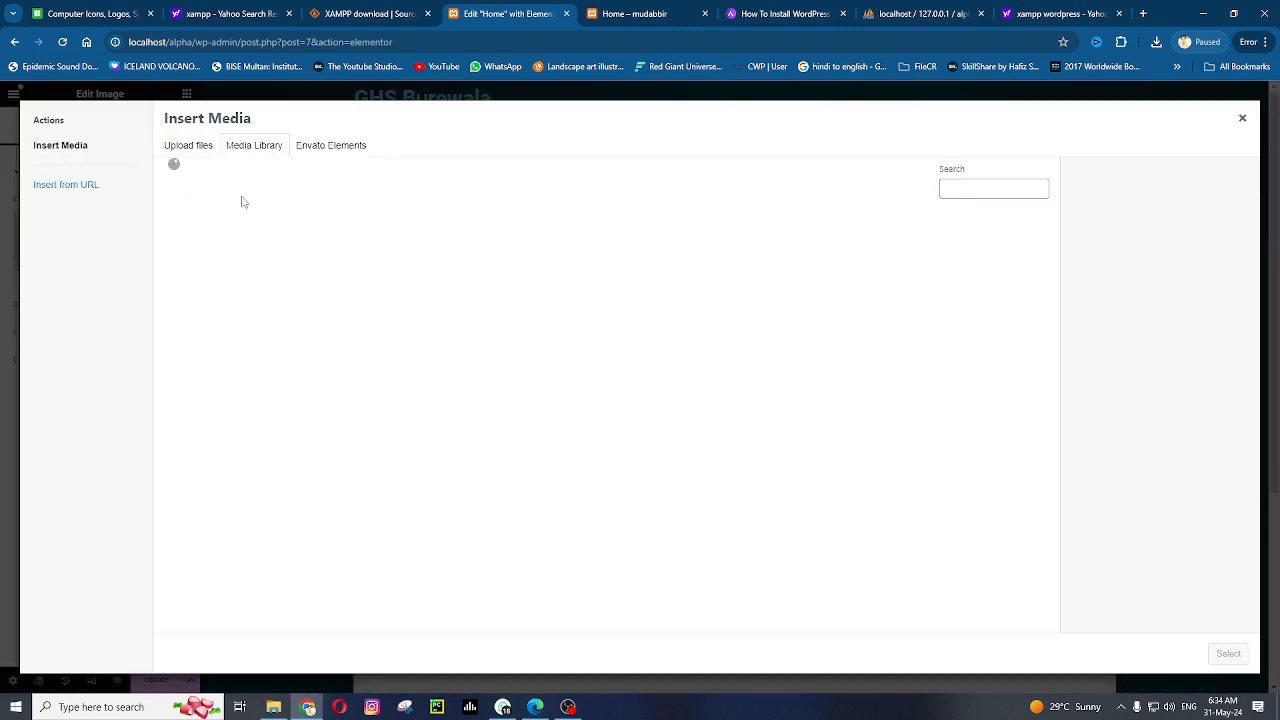
pyautogui.click(392, 266)
pyautogui.click(1232, 656)
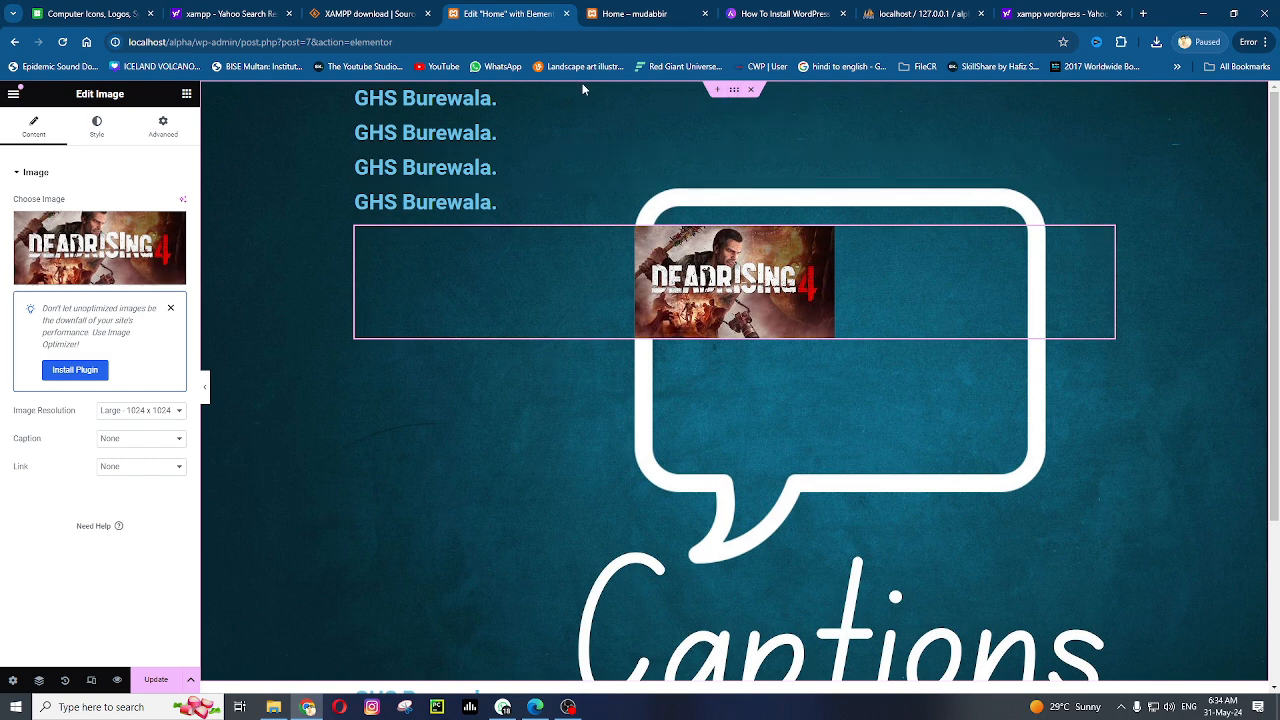
# Review the settings of the container, first heading and image, and dismiss the Image Optimizer notice in the container's background settings
pyautogui.click(732, 92)
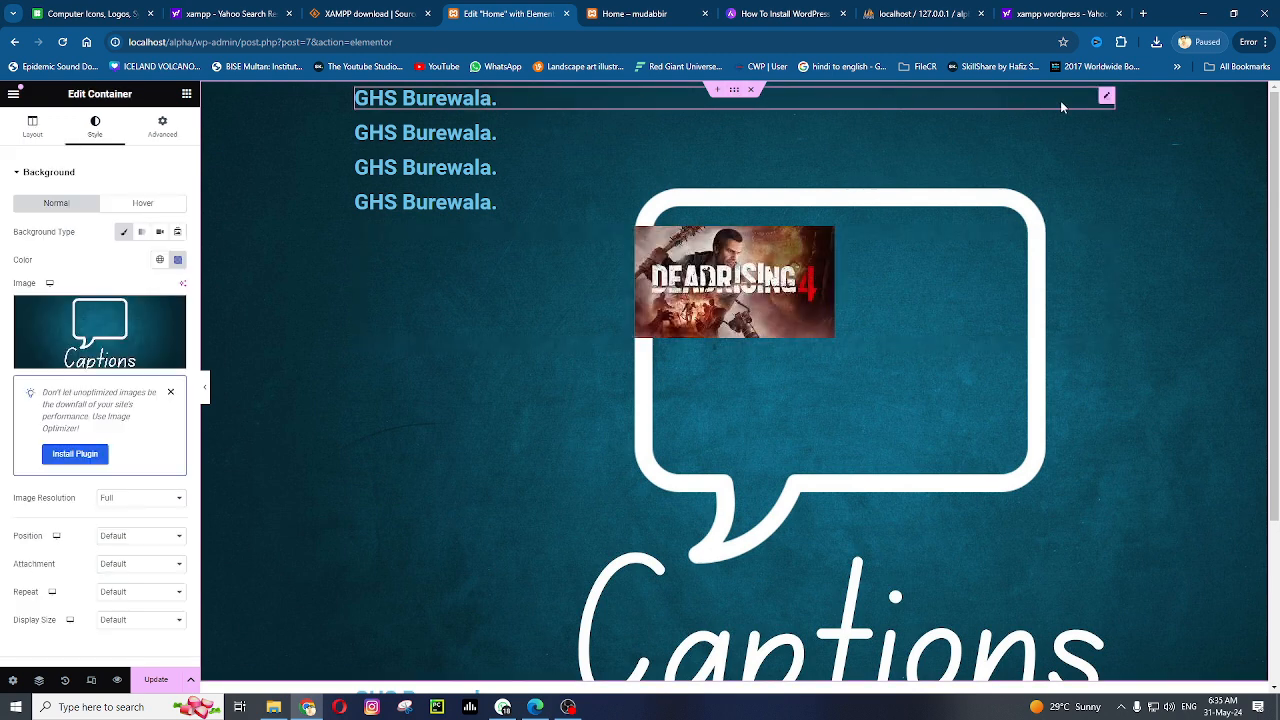
pyautogui.click(1107, 97)
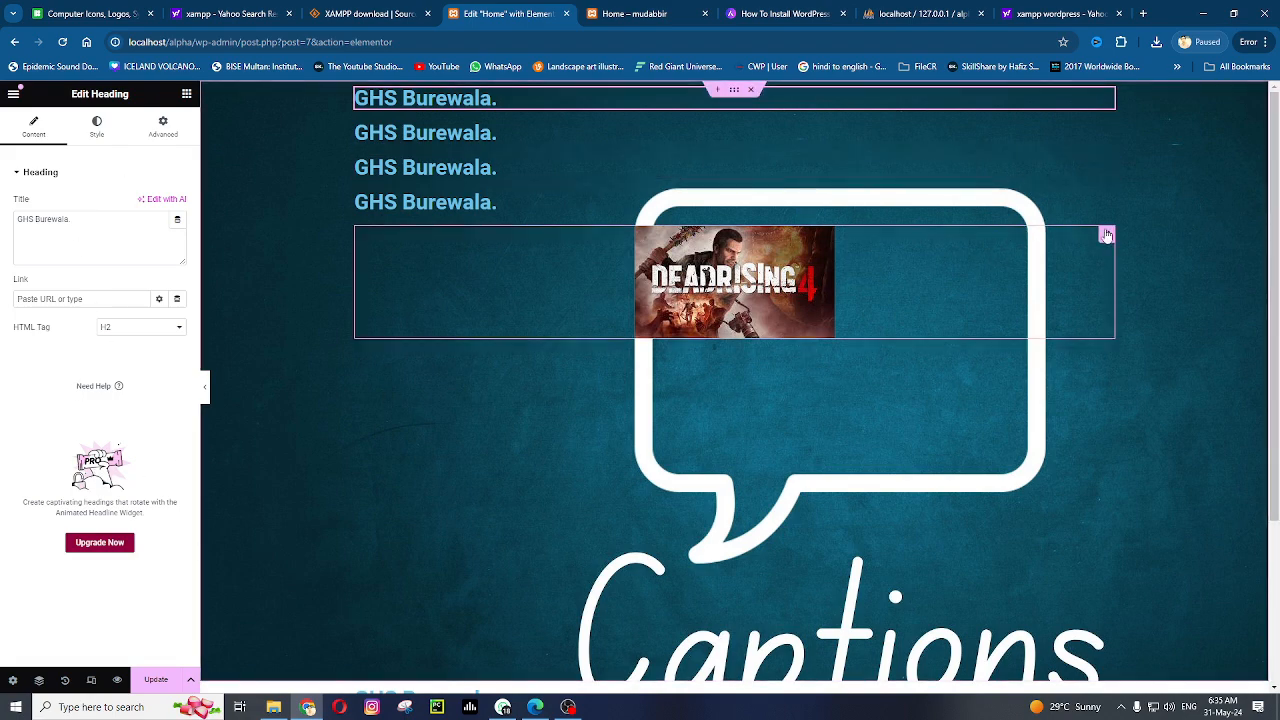
pyautogui.click(1107, 238)
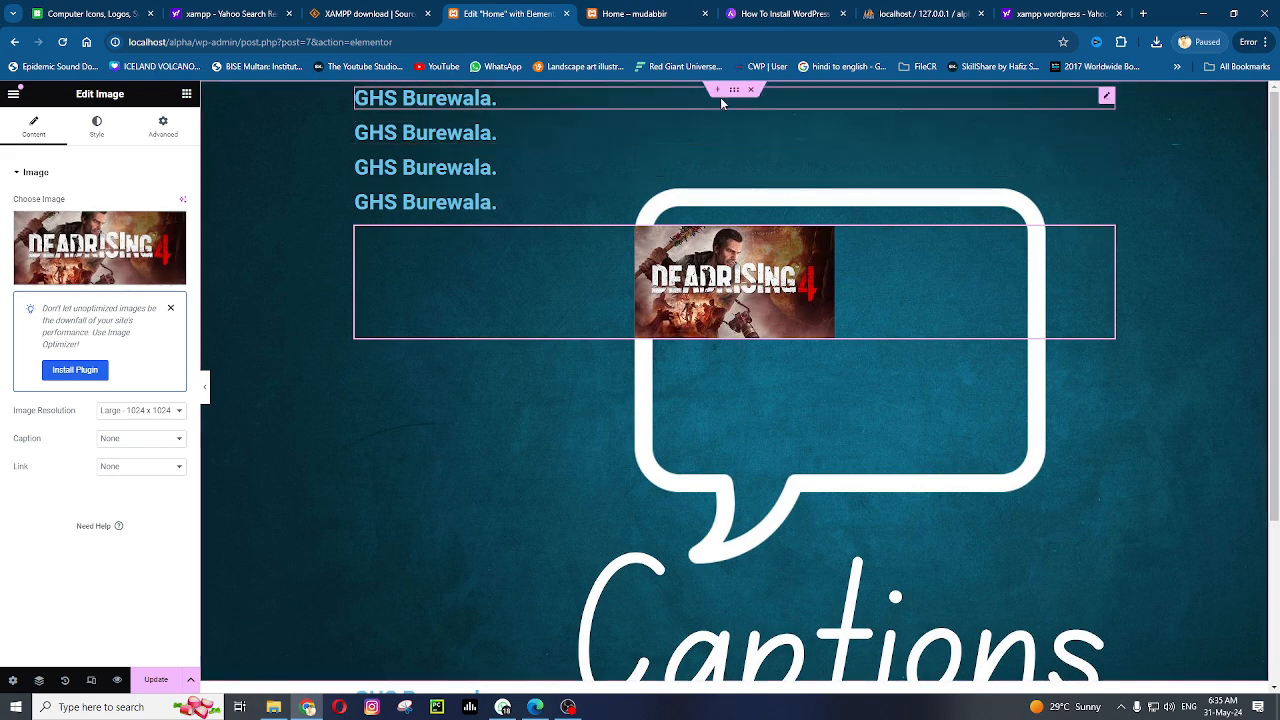
pyautogui.click(734, 91)
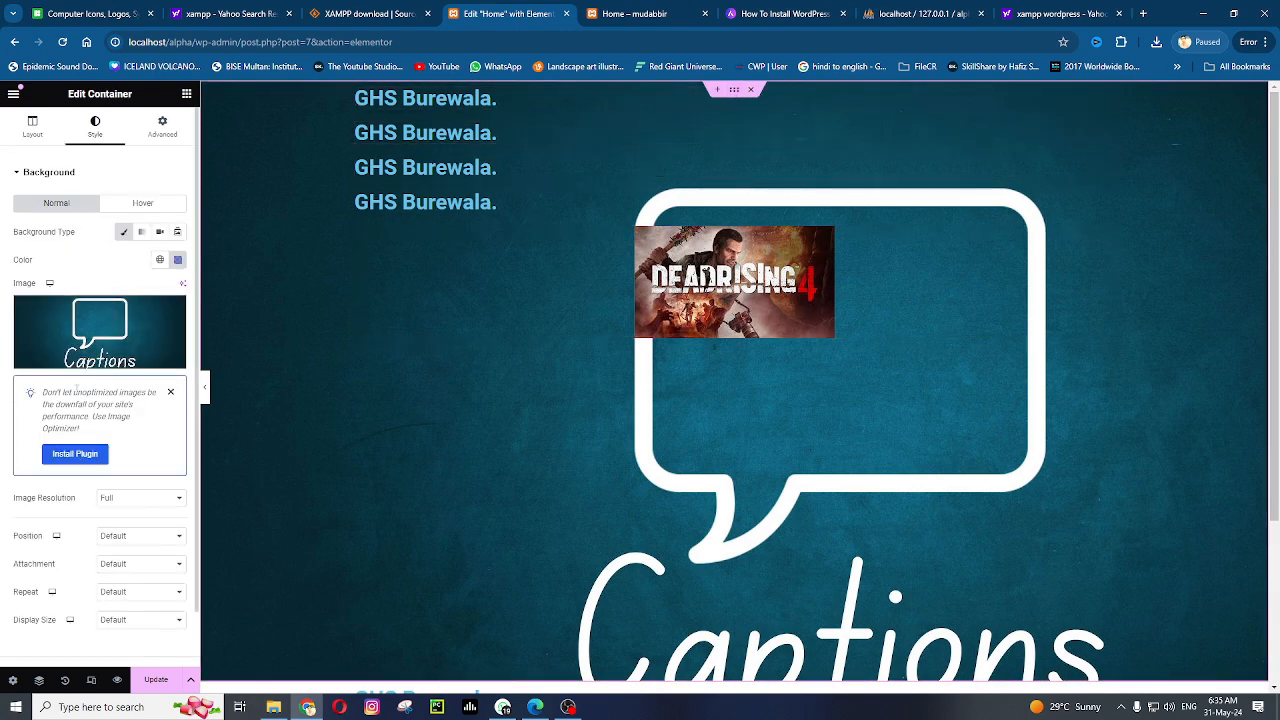
pyautogui.click(171, 394)
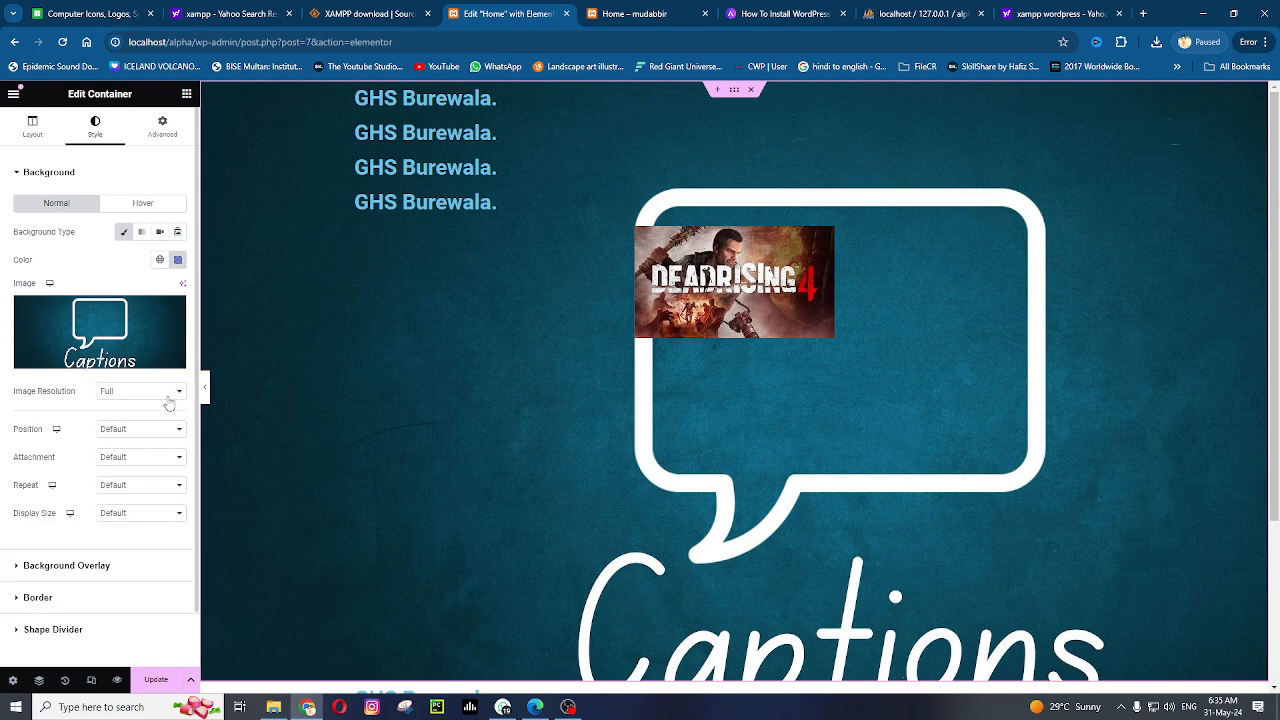
# Set the container's boxed width to 633 px and its minimum height to 357 px
pyautogui.click(32, 127)
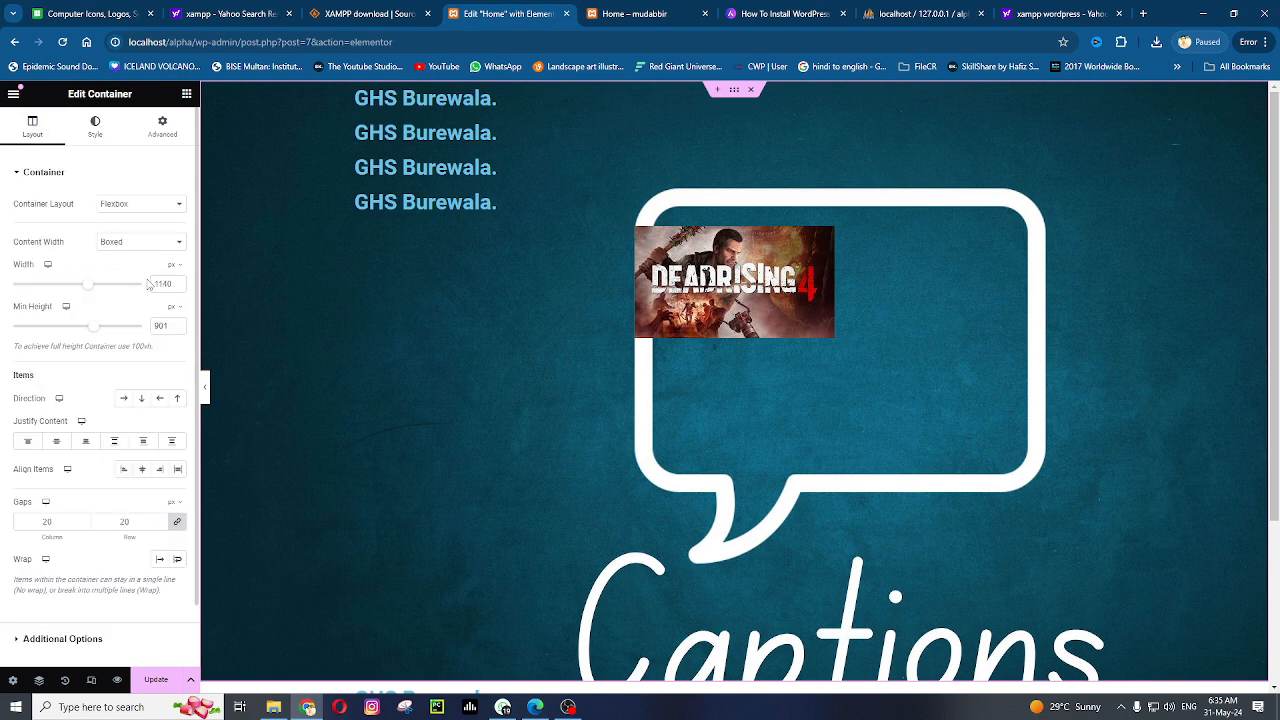
pyautogui.moveTo(91, 289); pyautogui.dragTo(45, 292)
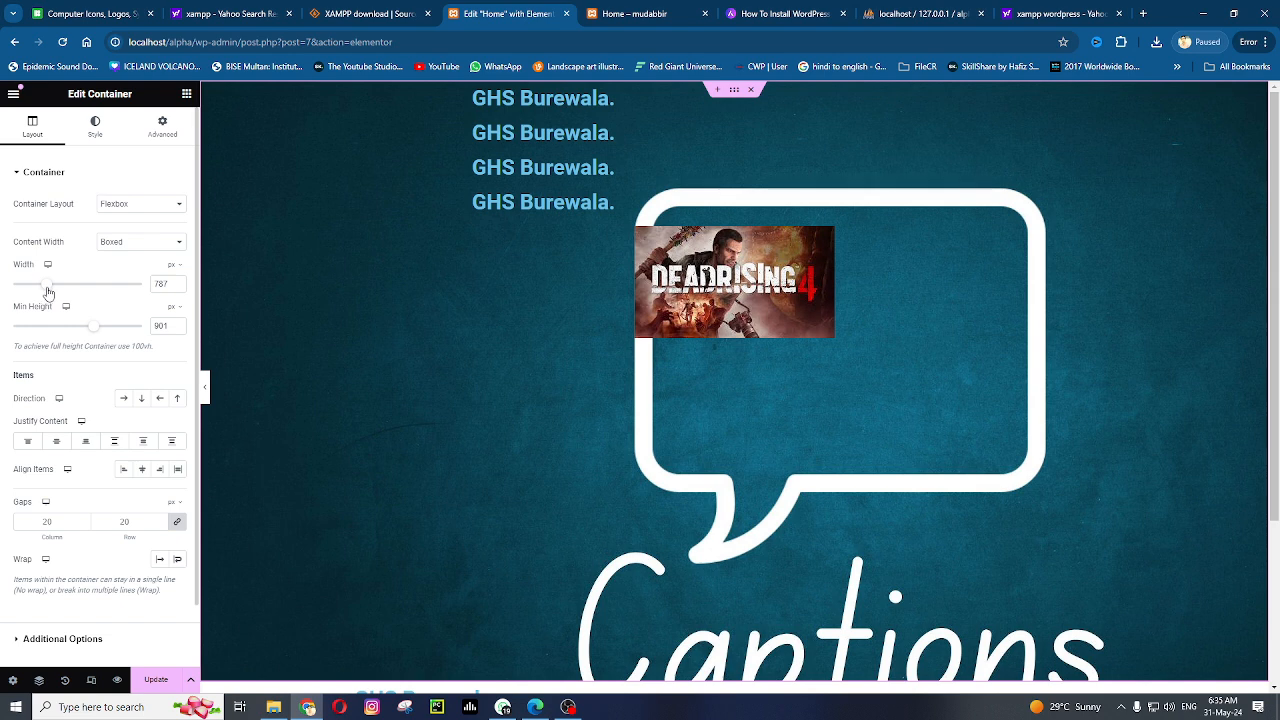
pyautogui.moveTo(47, 293); pyautogui.dragTo(28, 290)
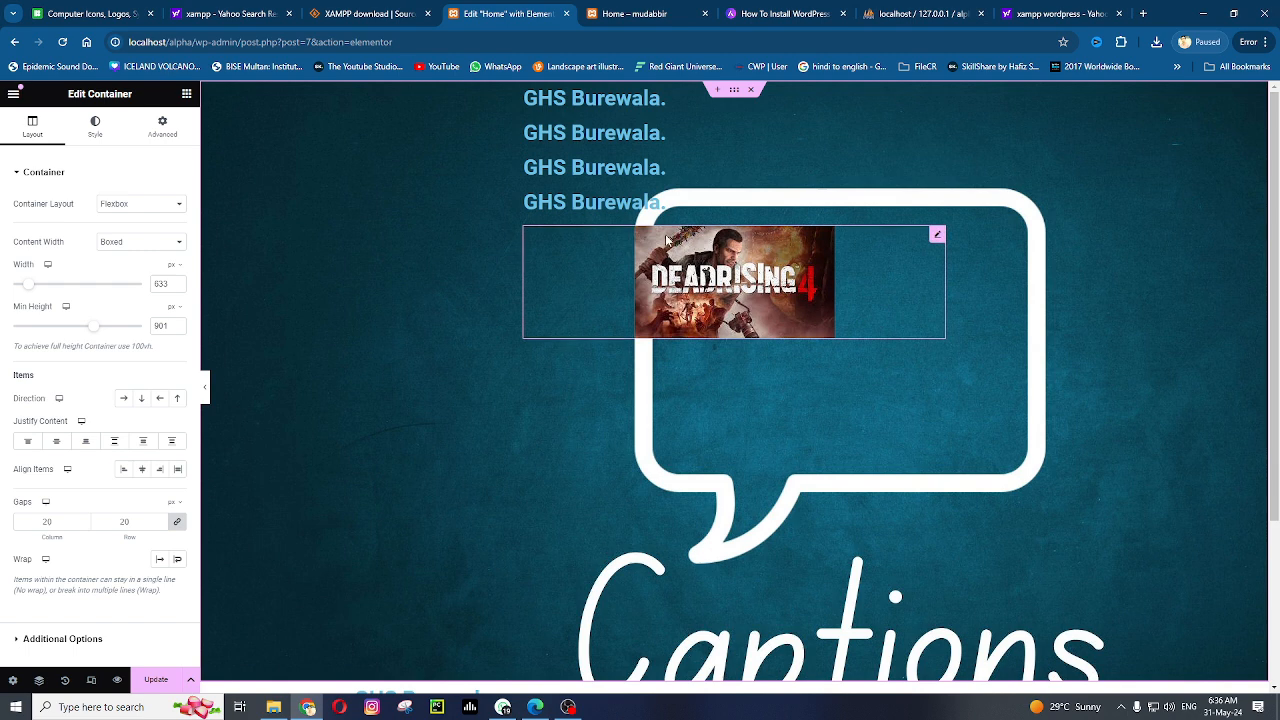
pyautogui.scroll(-2, 670, 364)
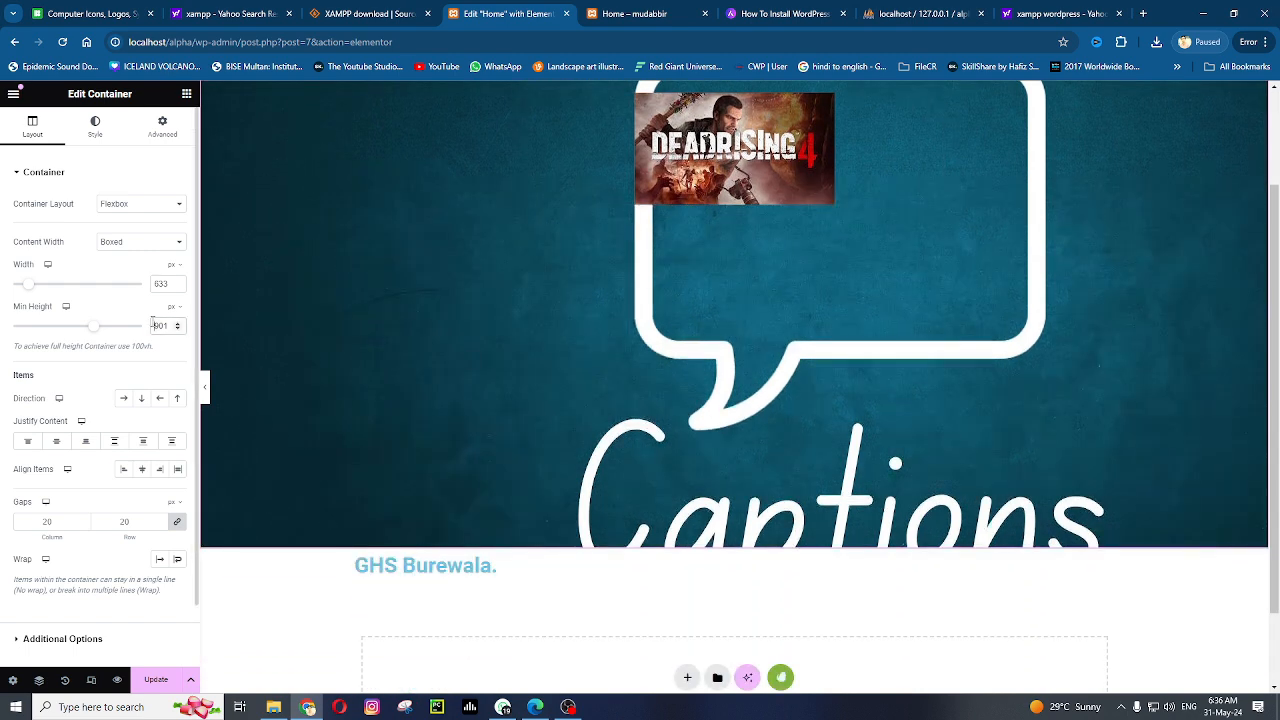
pyautogui.moveTo(153, 325); pyautogui.dragTo(47, 340)
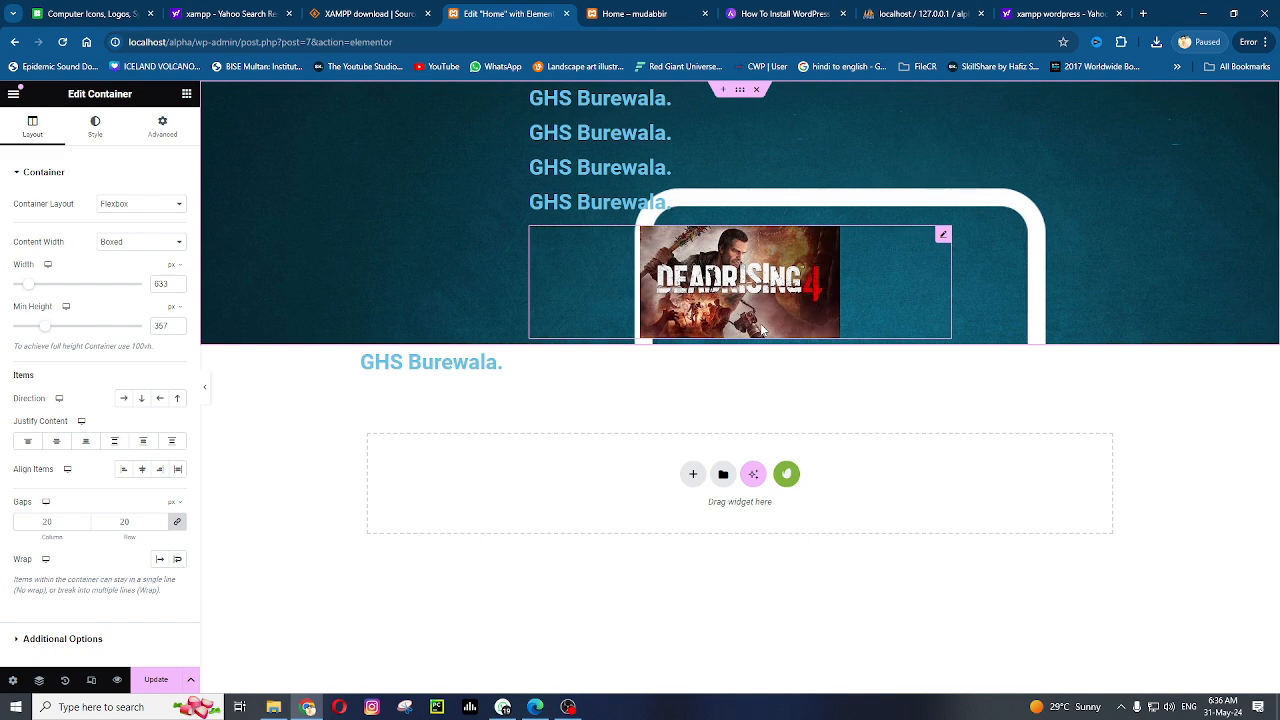
# Delete the Dead Rising 4 image, review the container's minimum height setting and return to the widget list
pyautogui.rightClick(944, 236)
pyautogui.click(993, 535)
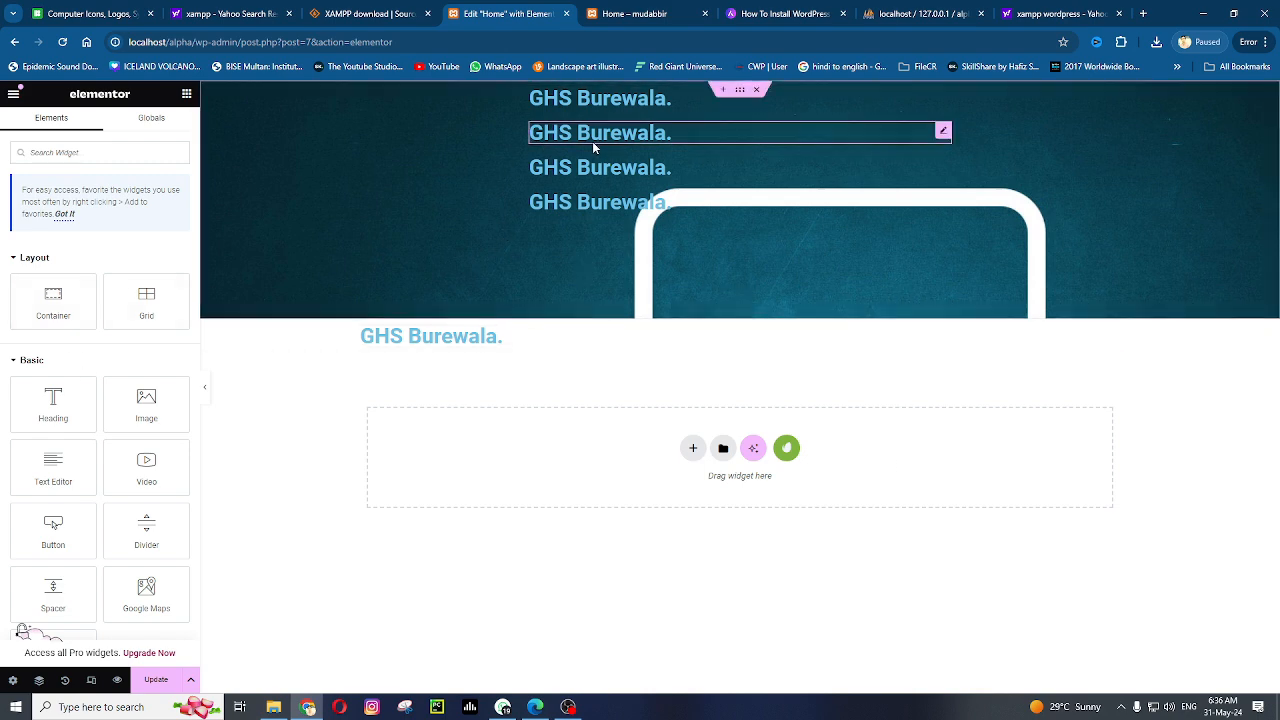
pyautogui.click(740, 90)
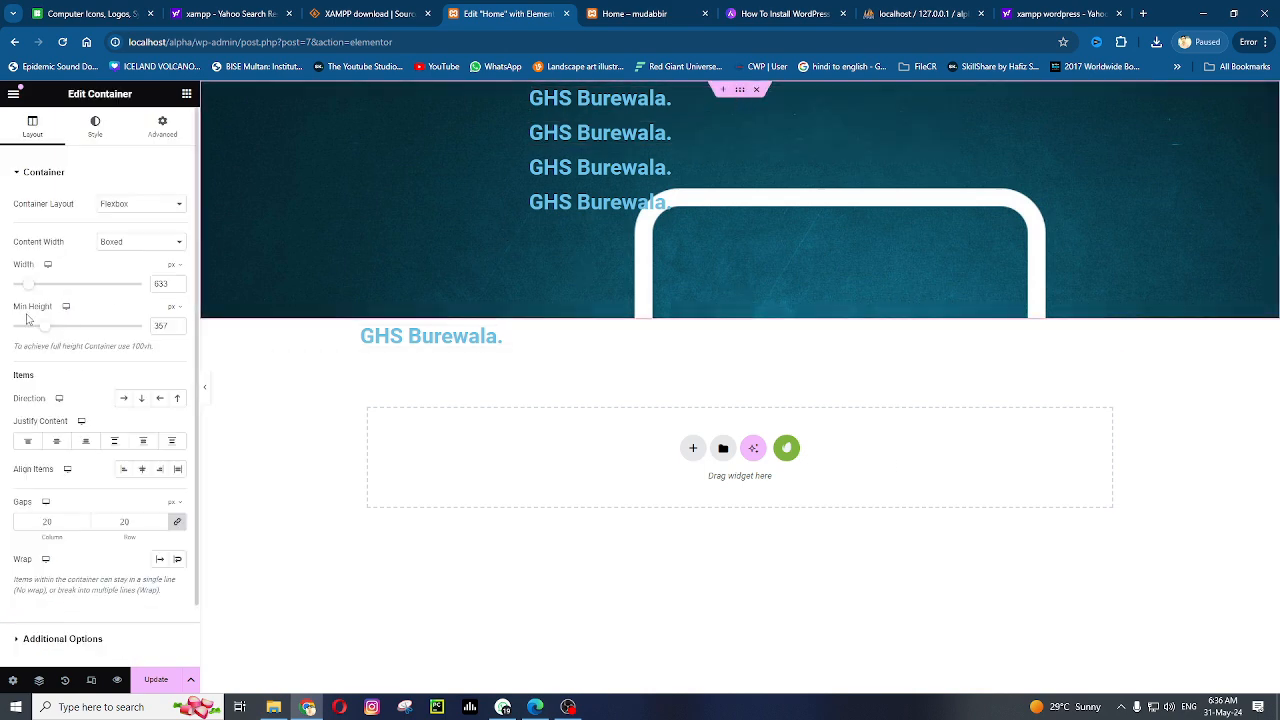
pyautogui.moveTo(15, 313); pyautogui.dragTo(57, 313)
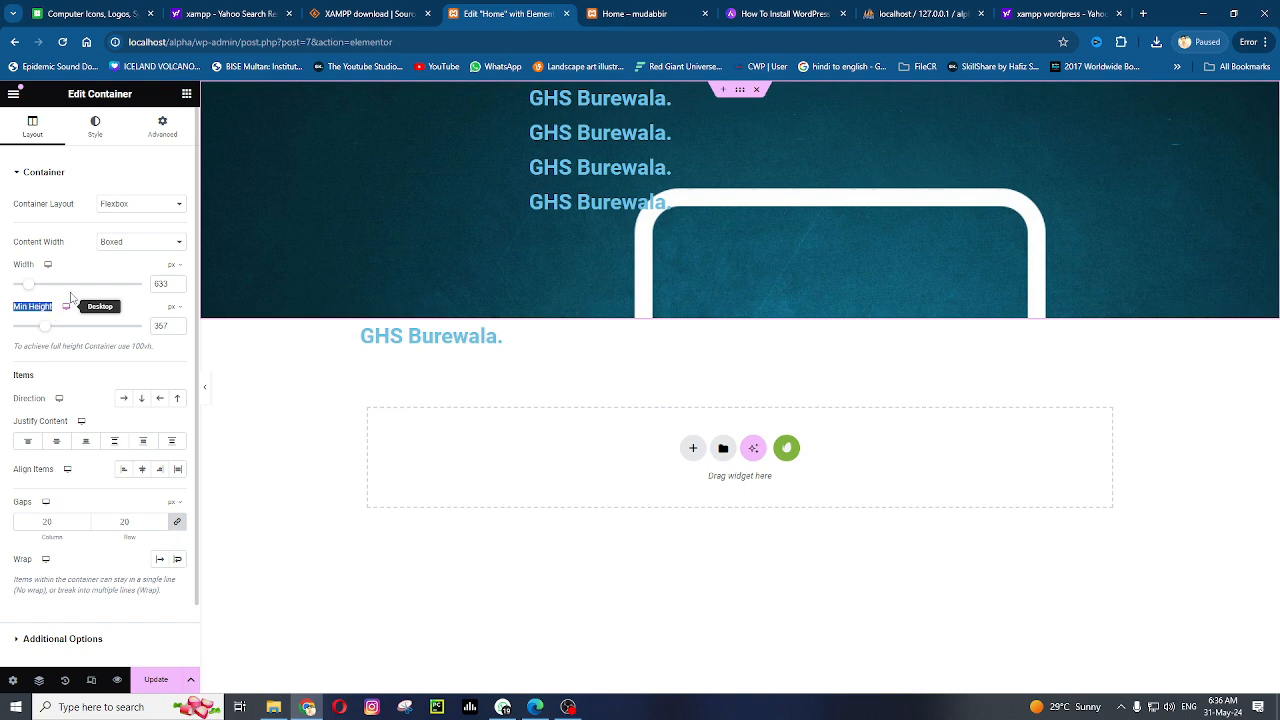
pyautogui.click(186, 93)
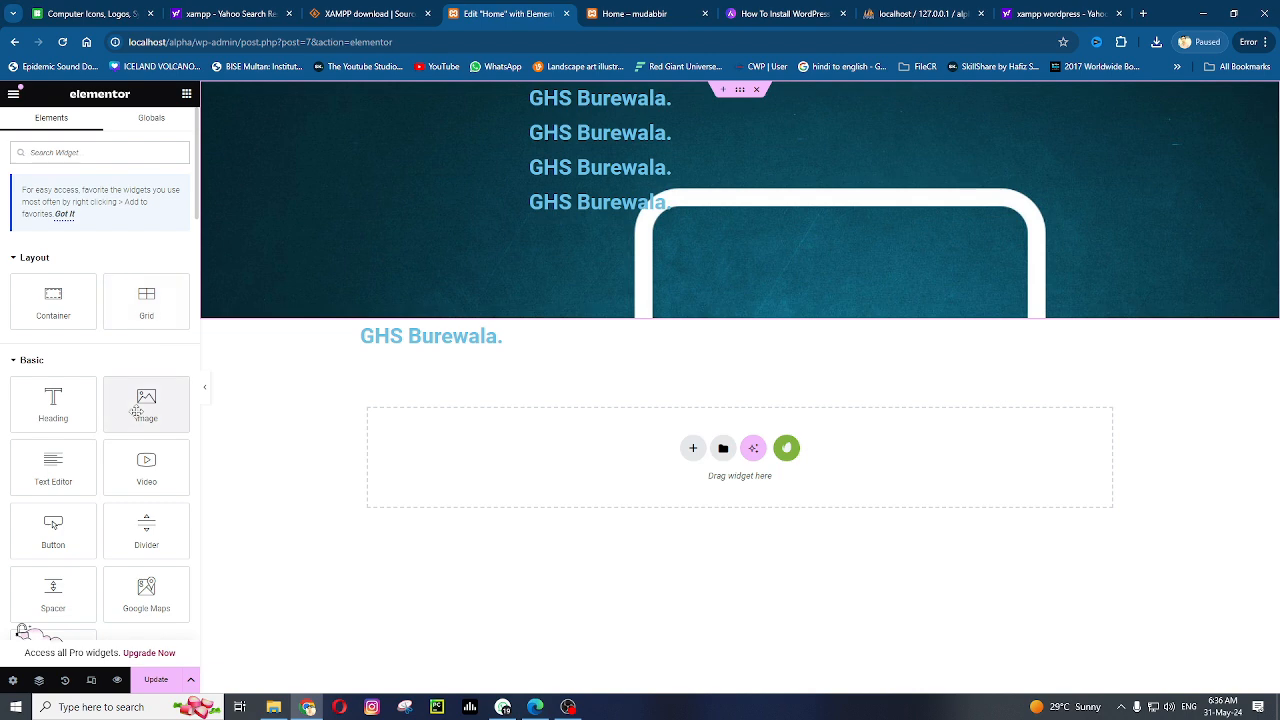
# Add an empty Image widget below the four headings, duplicate it twice and check how the container grows
pyautogui.moveTo(146, 405); pyautogui.dragTo(628, 213)
pyautogui.rightClick(937, 237)
pyautogui.click(957, 280)
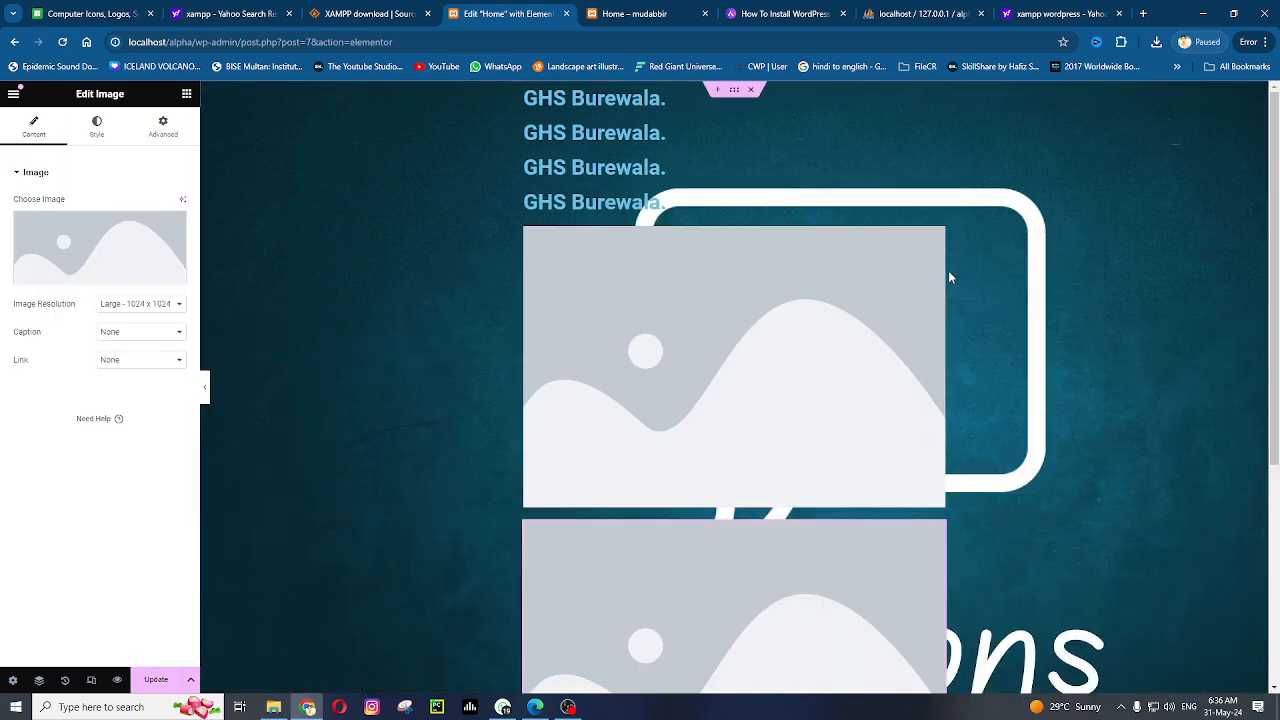
pyautogui.rightClick(937, 240)
pyautogui.click(942, 257)
pyautogui.scroll(-7, 905, 303)
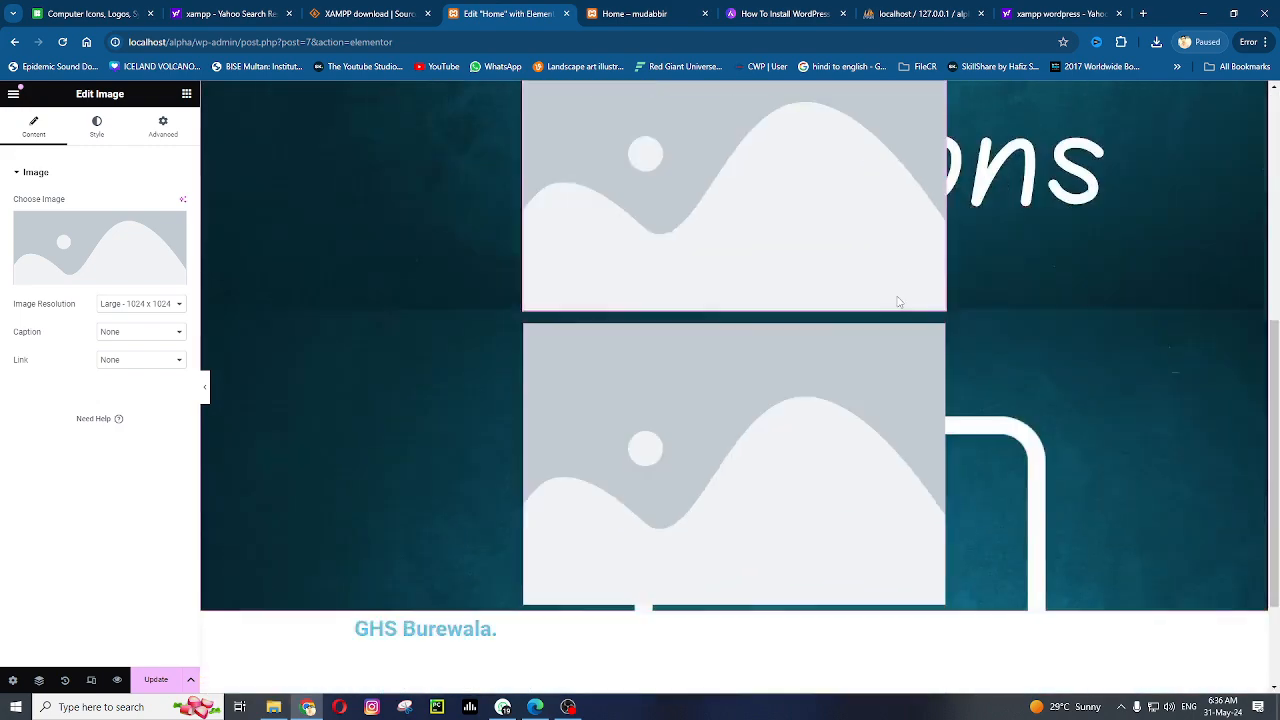
pyautogui.scroll(7, 406, 280)
pyautogui.scroll(-7, 409, 520)
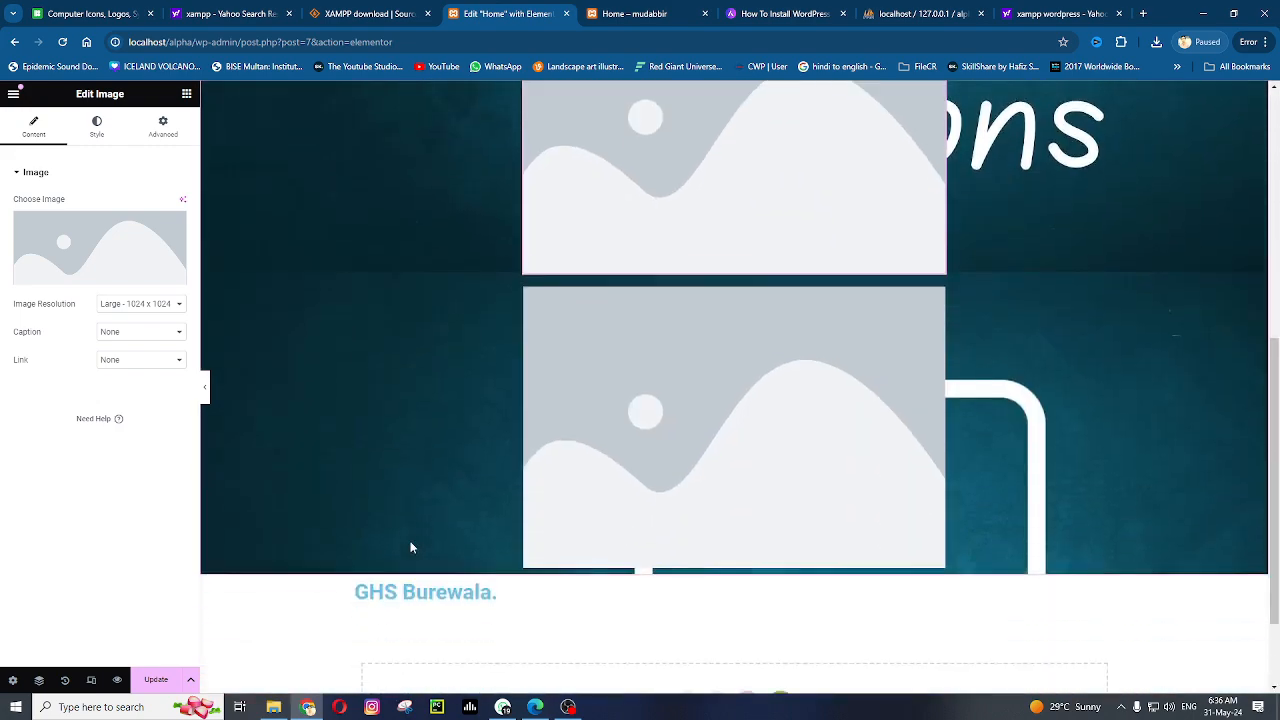
pyautogui.scroll(7, 389, 440)
pyautogui.scroll(-3, 362, 343)
pyautogui.scroll(-2, 362, 343)
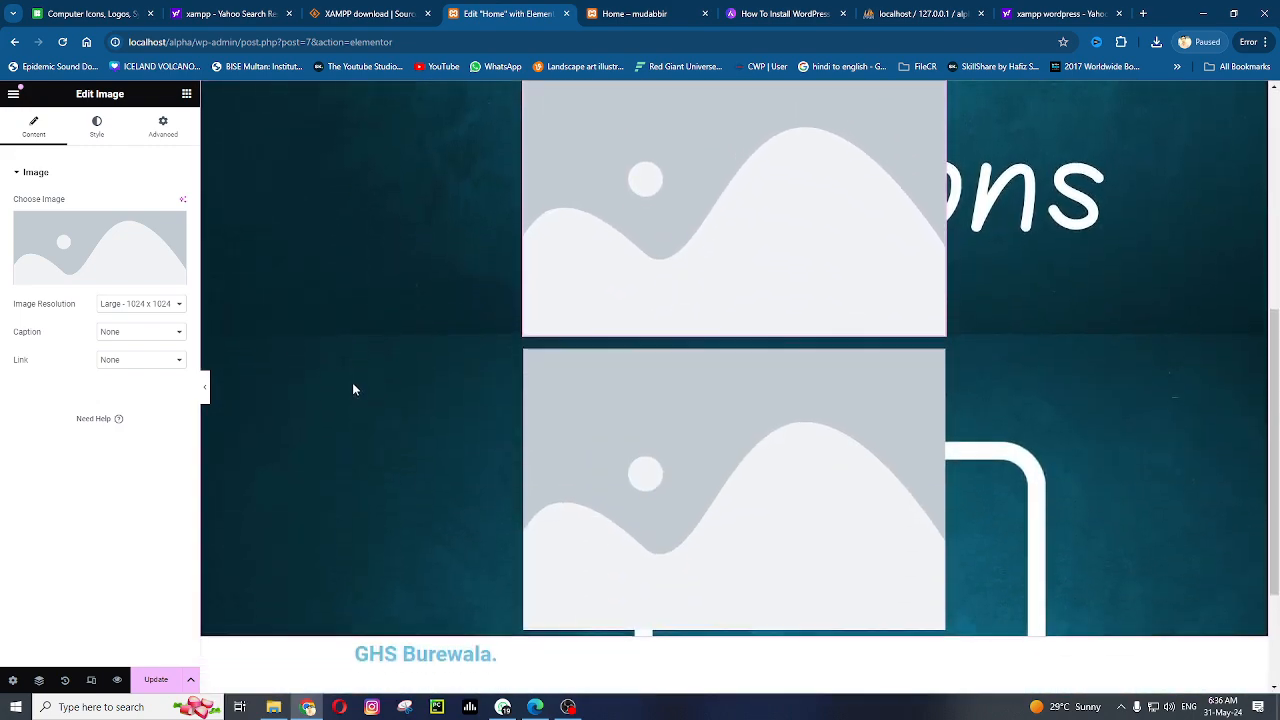
pyautogui.scroll(5, 352, 382)
pyautogui.scroll(-3, 631, 392)
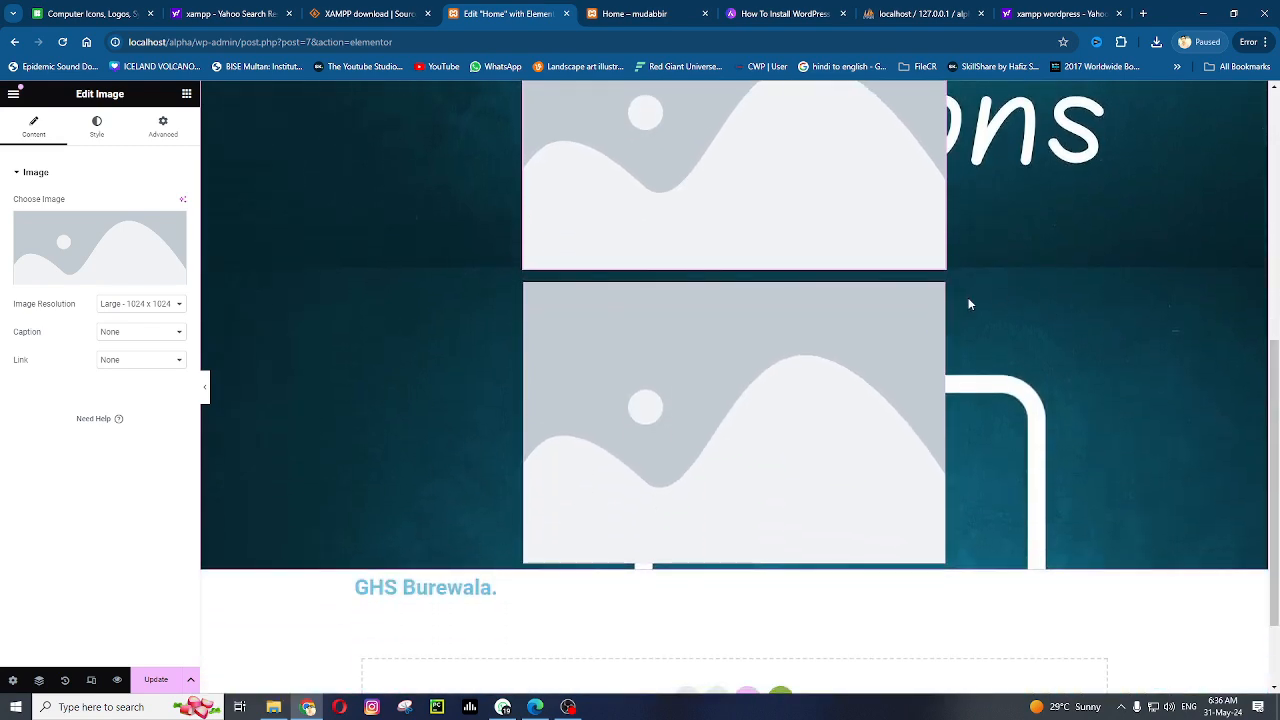
# Delete the three placeholder images from the container
pyautogui.rightClick(936, 292)
pyautogui.click(963, 591)
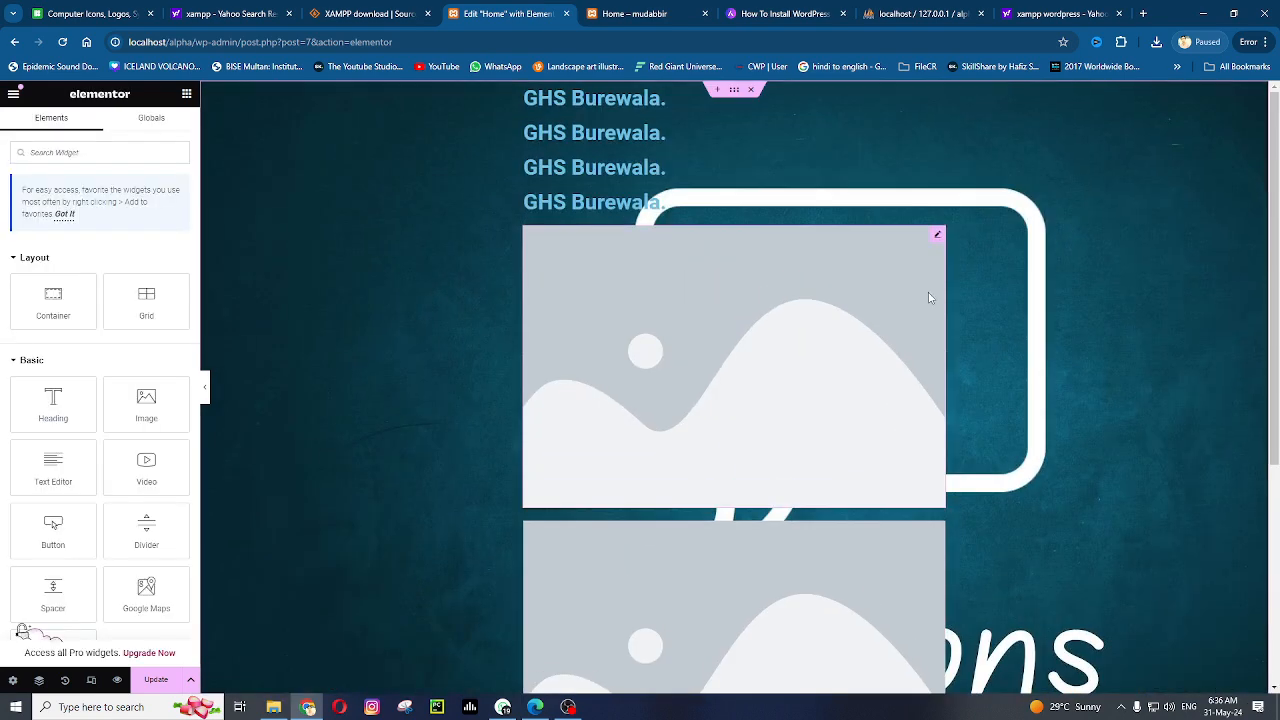
pyautogui.rightClick(937, 535)
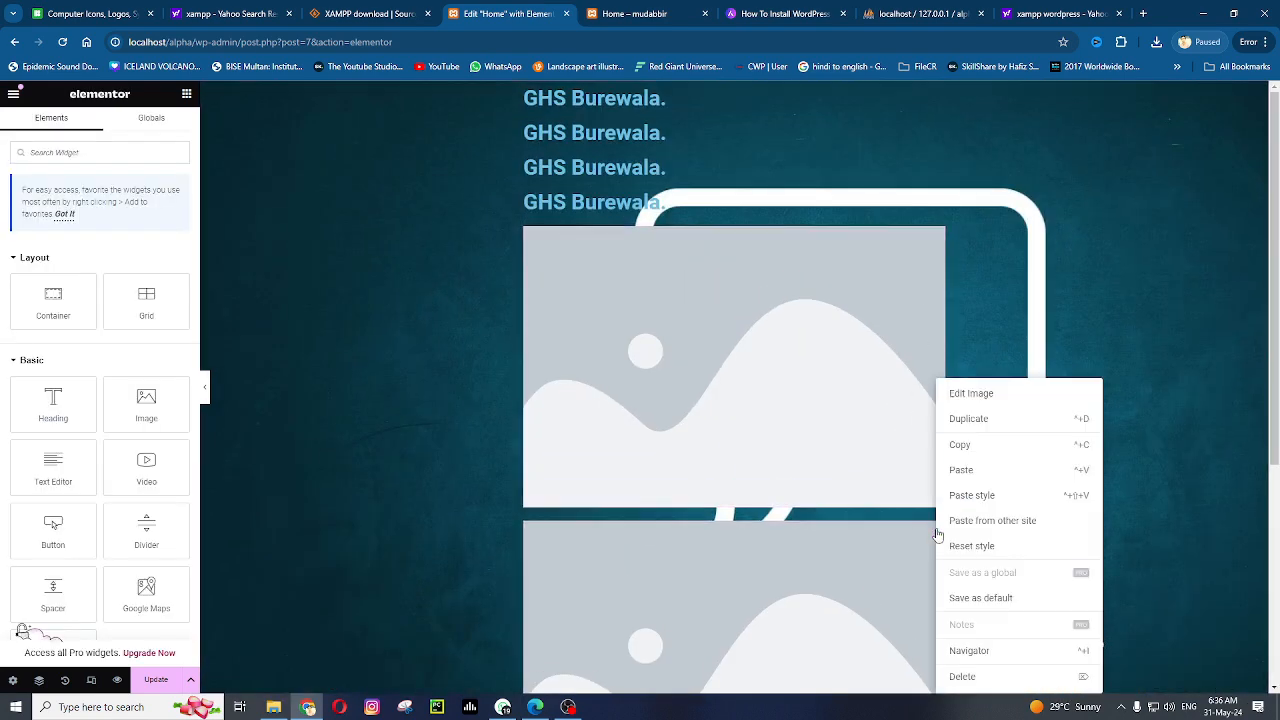
pyautogui.click(998, 675)
pyautogui.rightClick(938, 236)
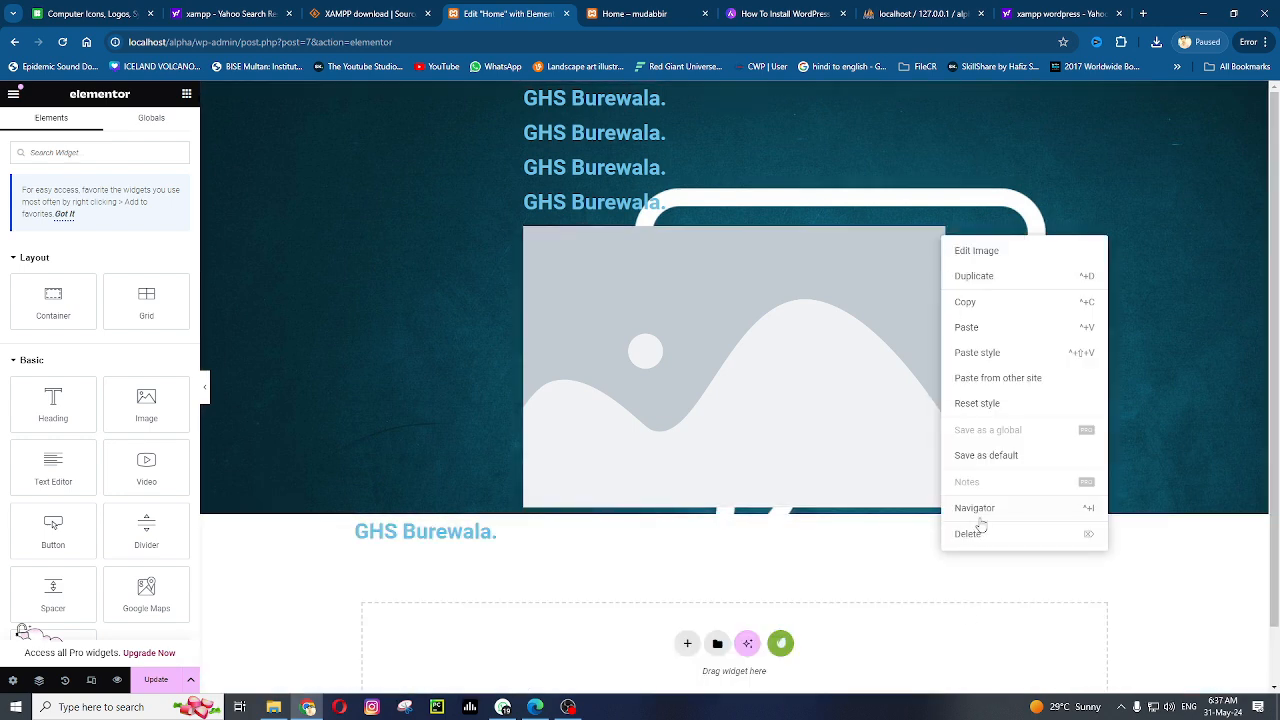
pyautogui.click(980, 531)
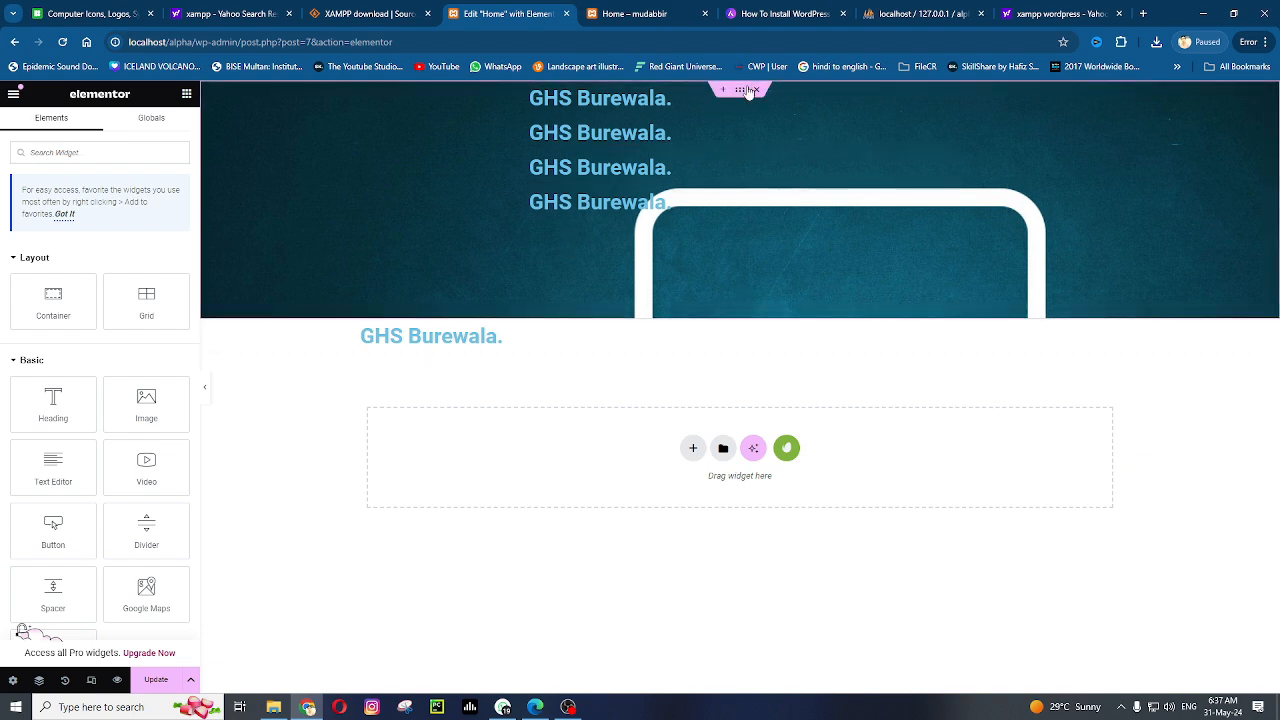
# Set the container's minimum height to 826 px
pyautogui.click(573, 149)
pyautogui.doubleClick(158, 325)
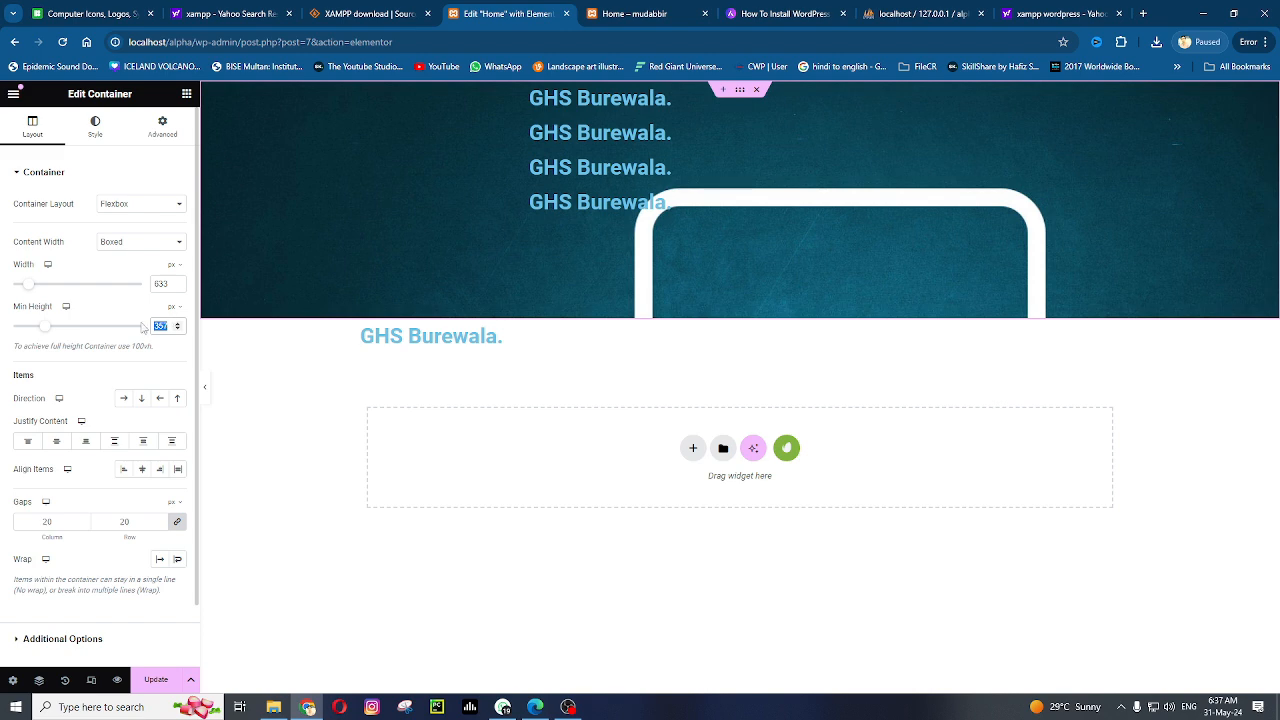
pyautogui.moveTo(45, 329); pyautogui.dragTo(90, 334)
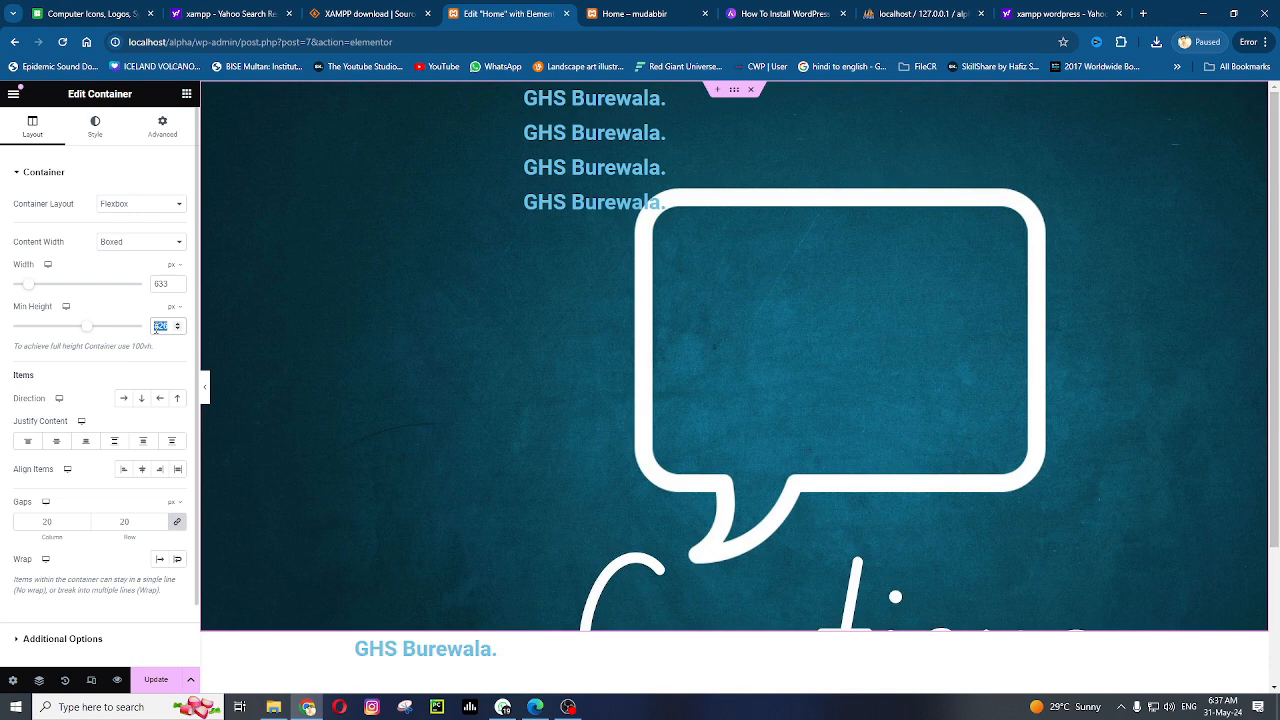
pyautogui.click(375, 430)
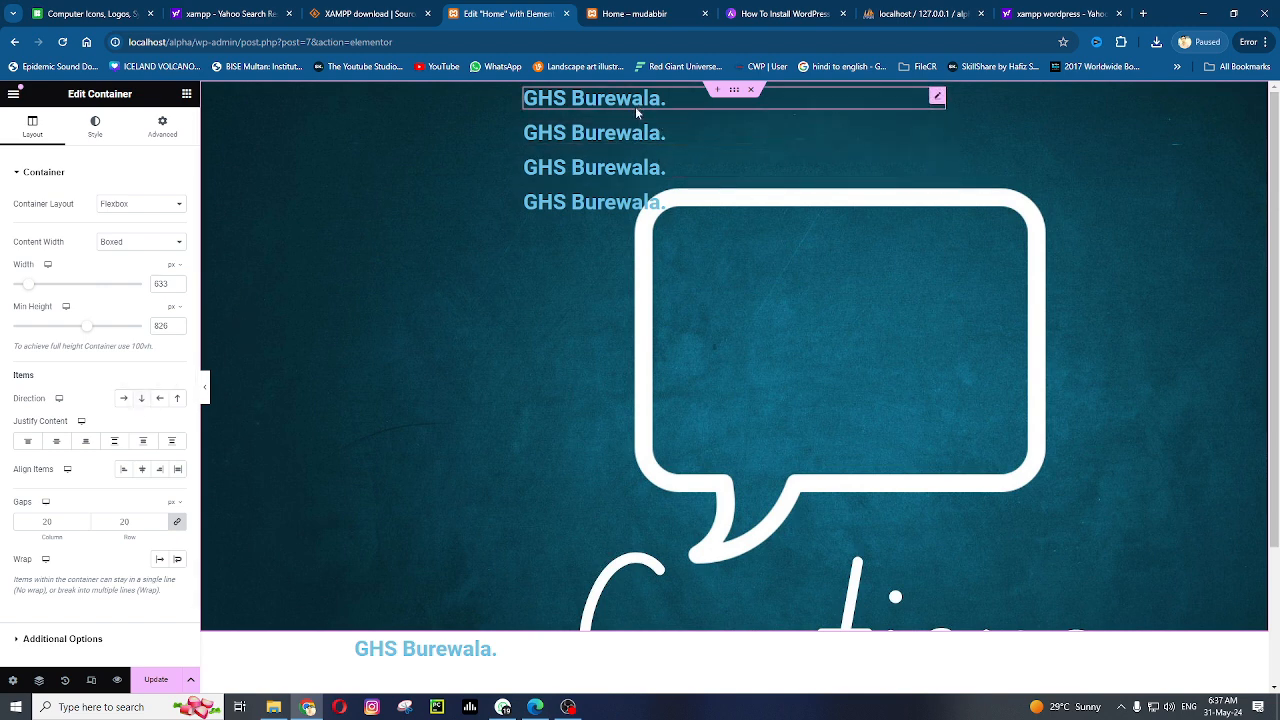
# Set the container's item direction to horizontal row and enlarge the page view, keeping the editor open without reloading
pyautogui.click(125, 399)
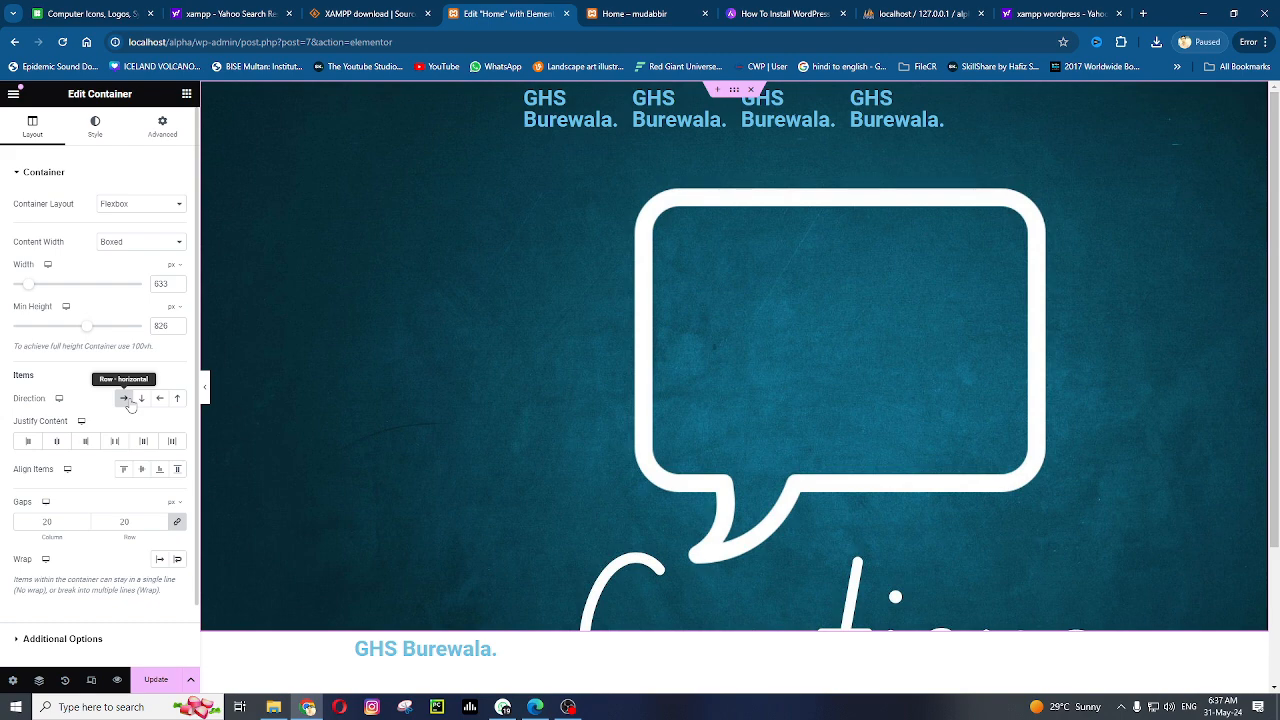
pyautogui.hotkey('ctrl', '+')
pyautogui.hotkey('ctrl', '+')
pyautogui.hotkey('ctrl', '+')
pyautogui.hotkey('ctrl', '+')
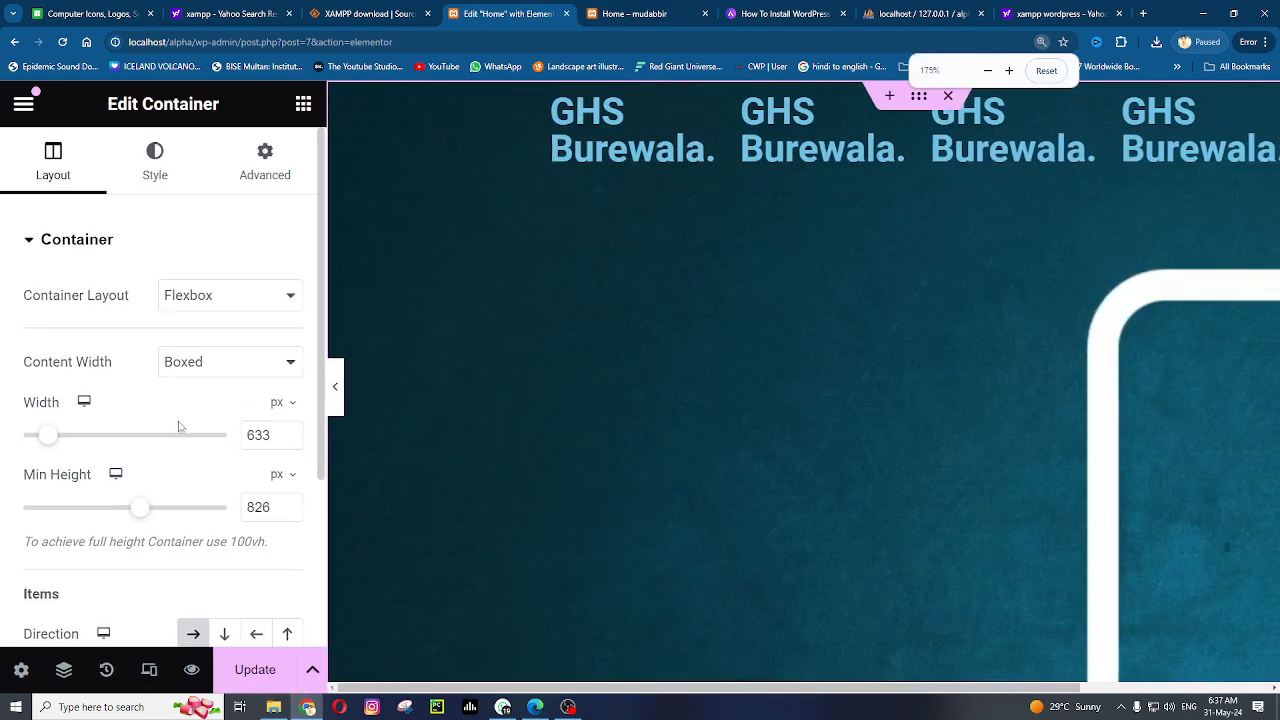
pyautogui.hotkey('ctrl', '-')
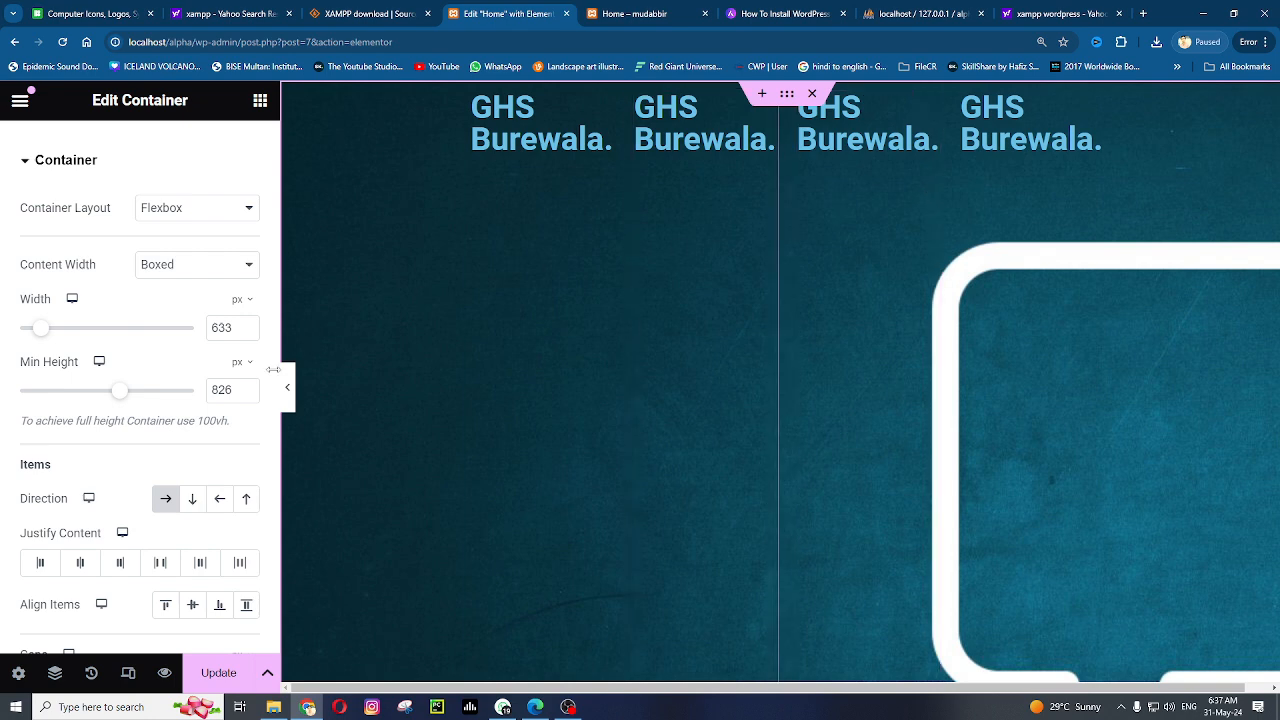
pyautogui.press('F5')
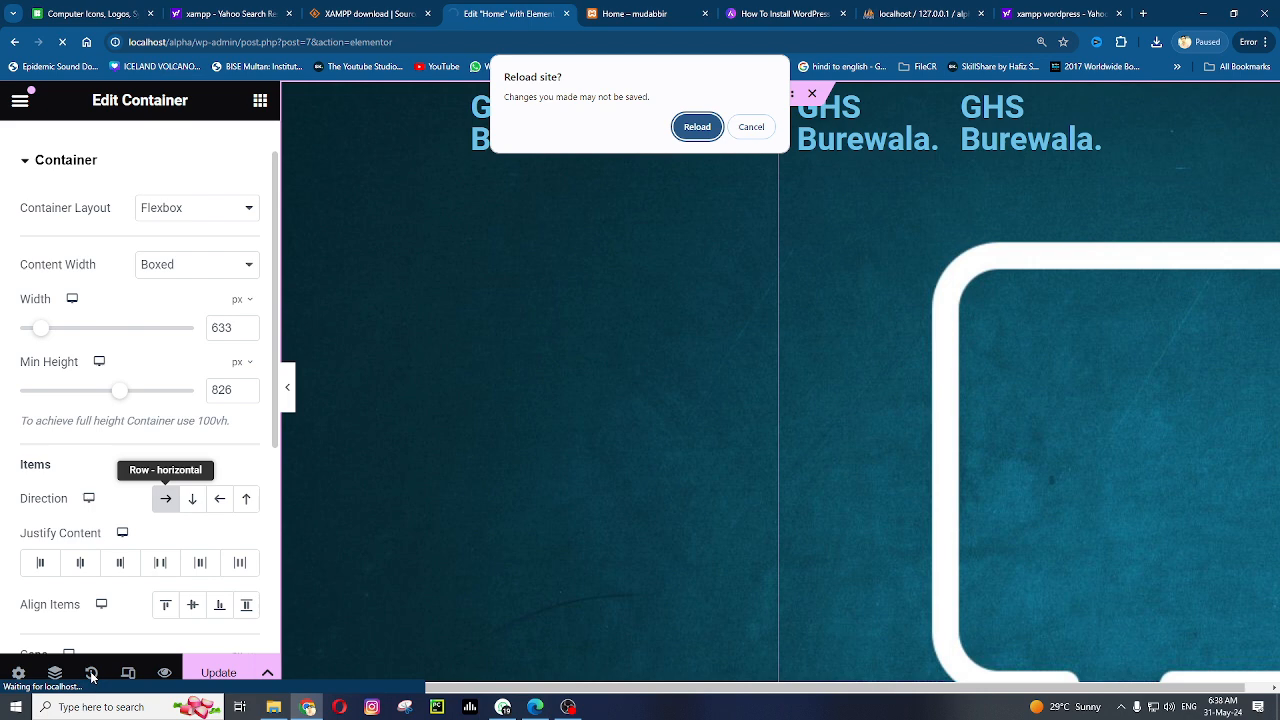
pyautogui.click(751, 126)
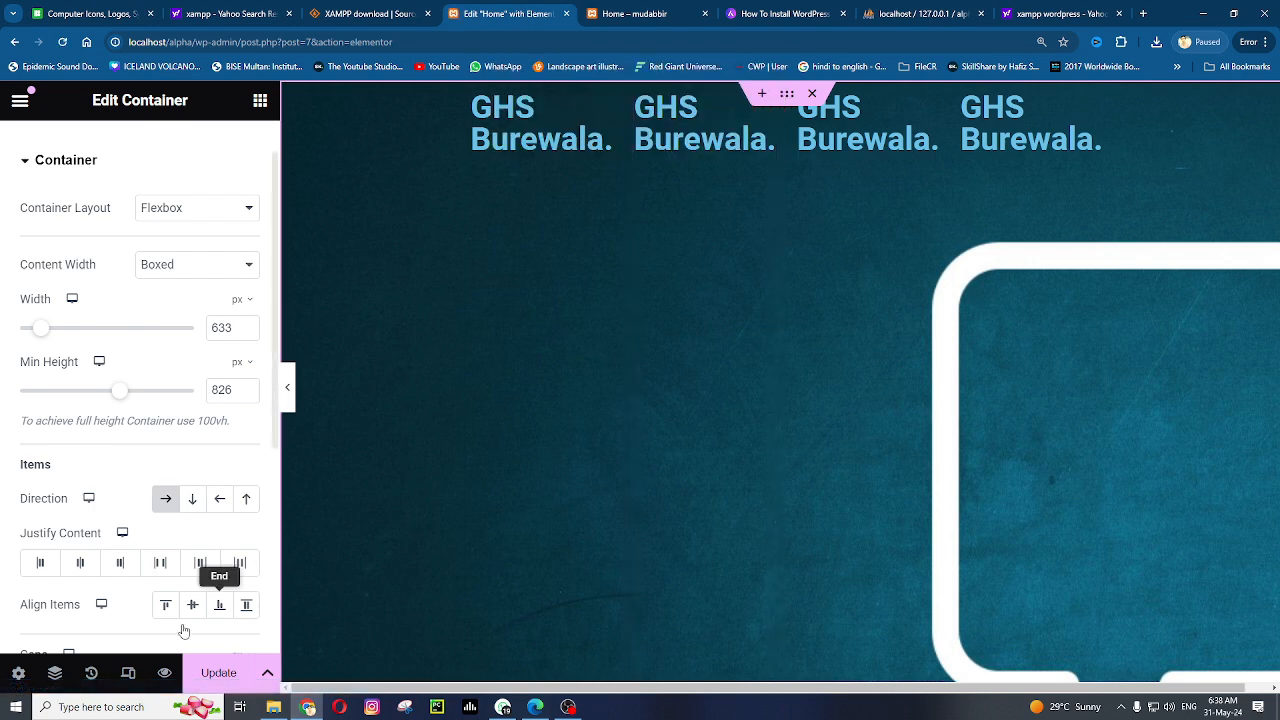
# Review the edit history and restore the state of the latest container Min Height edit
pyautogui.click(91, 672)
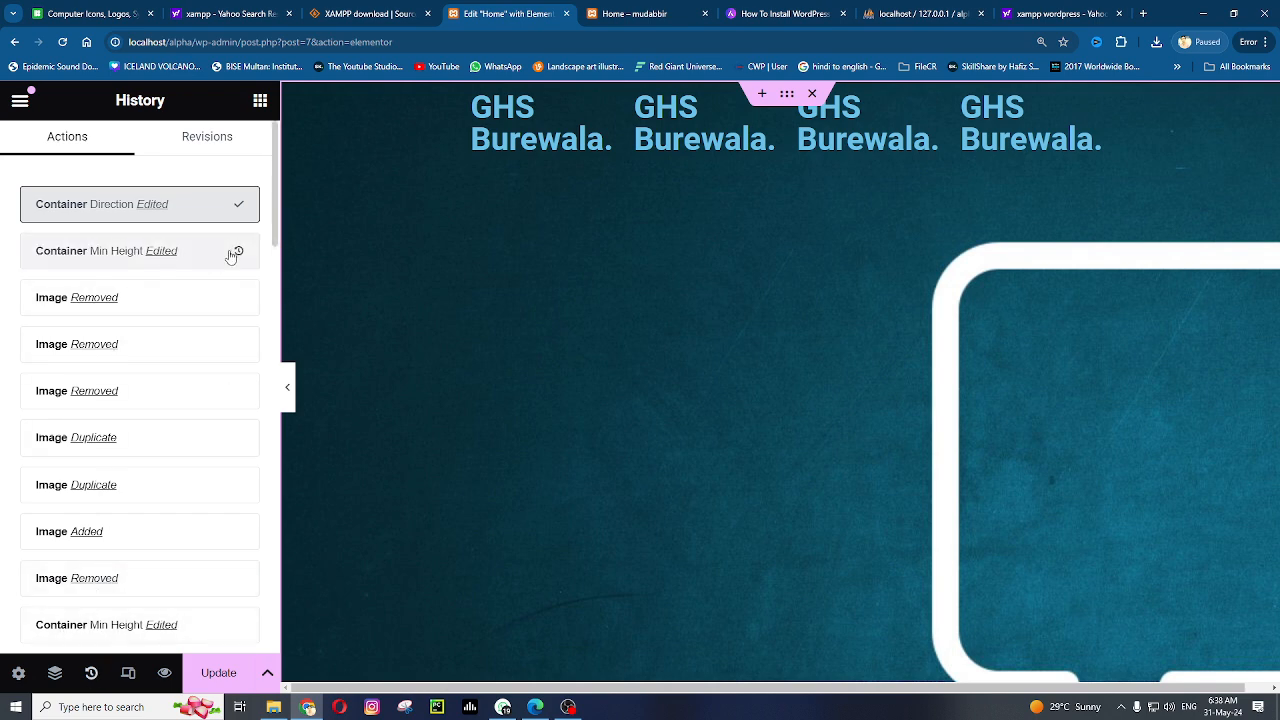
pyautogui.scroll(-5, 229, 283)
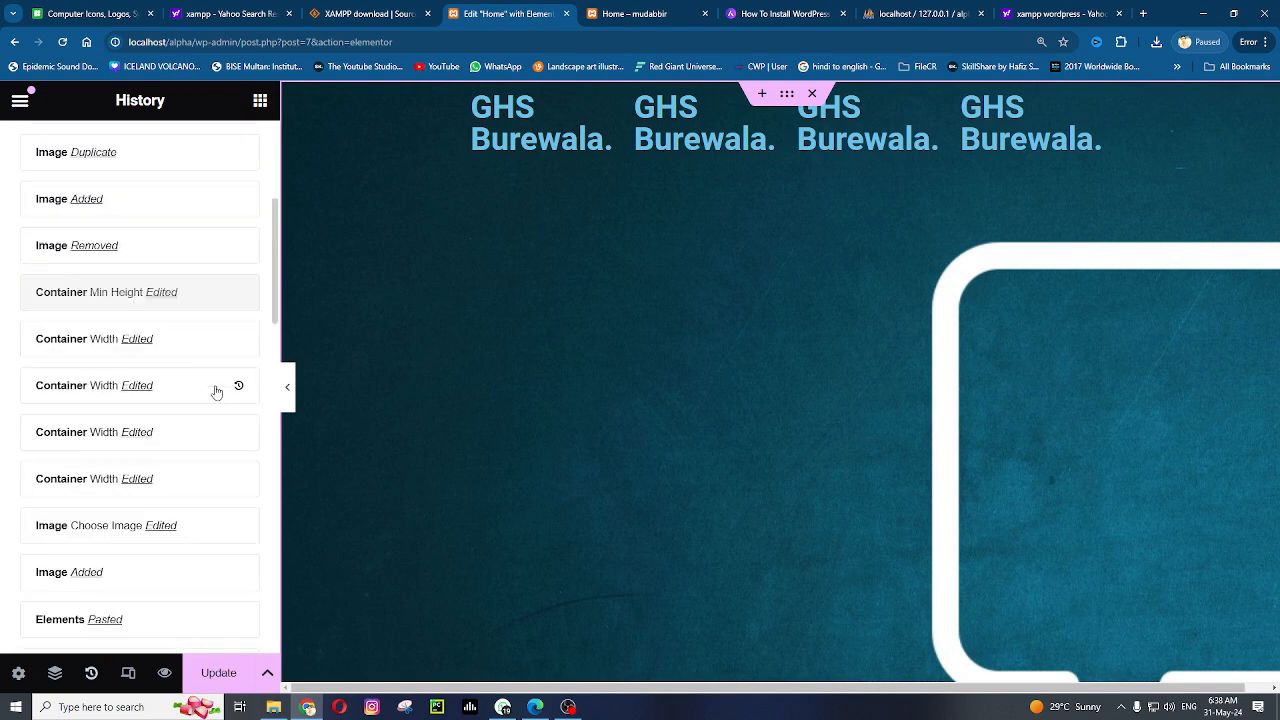
pyautogui.scroll(5, 210, 437)
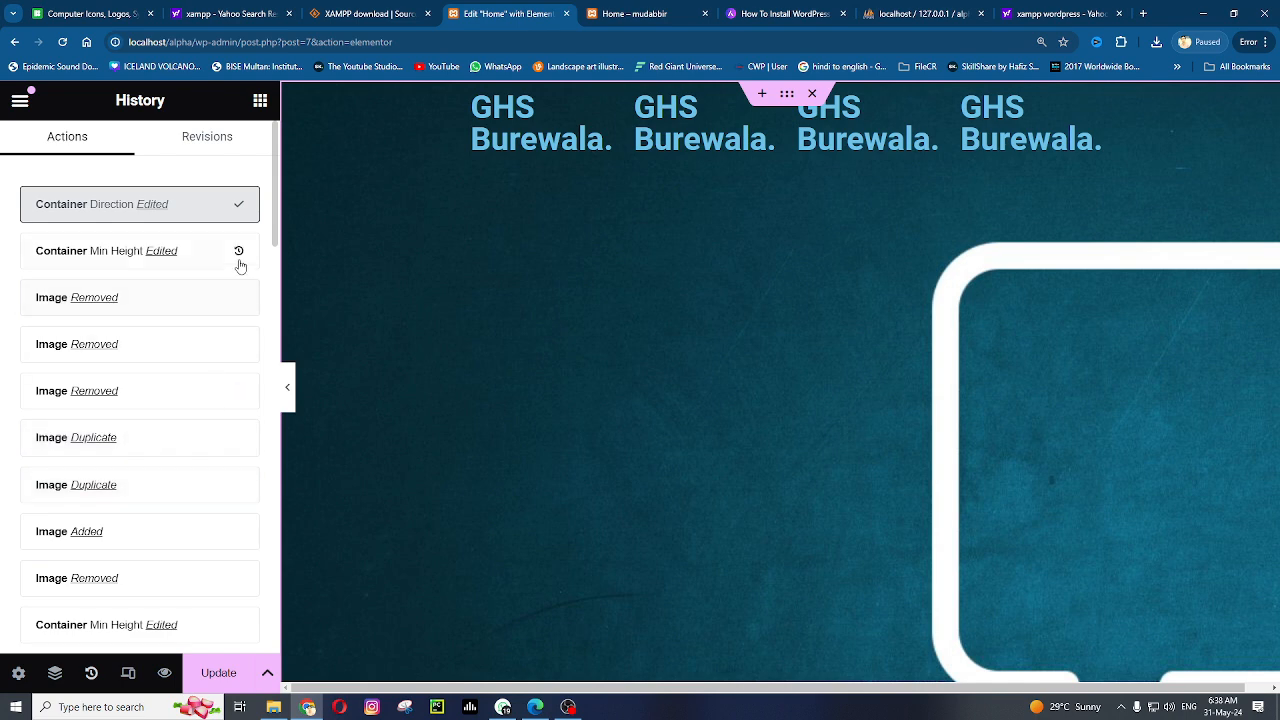
pyautogui.click(239, 253)
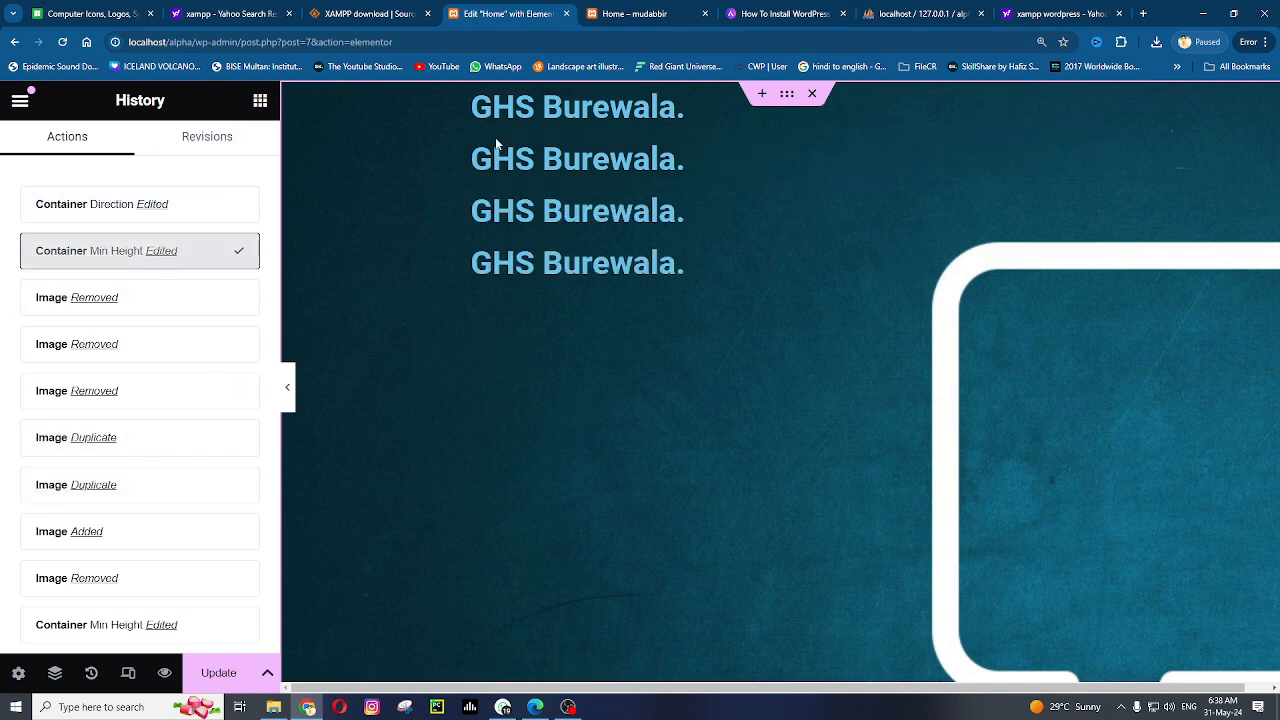
# Try the container's horizontal row and vertical column directions, and set the direction to reversed row
pyautogui.click(787, 93)
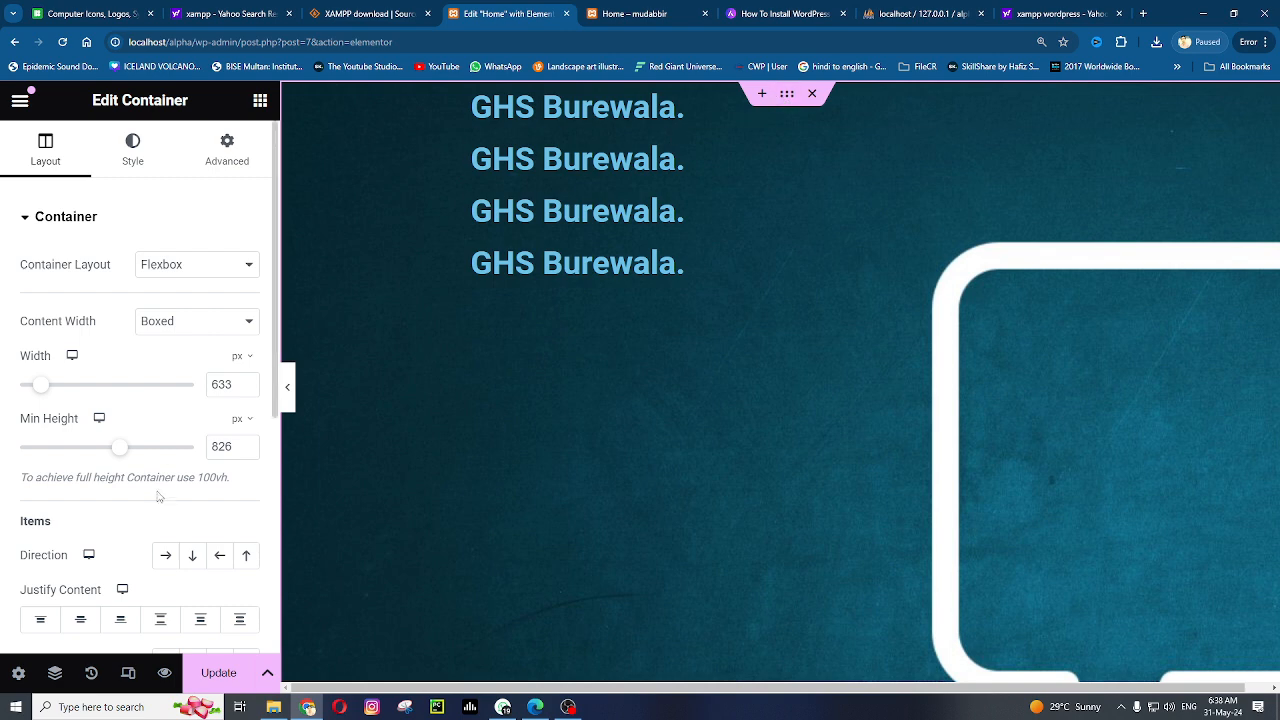
pyautogui.scroll(-2, 158, 500)
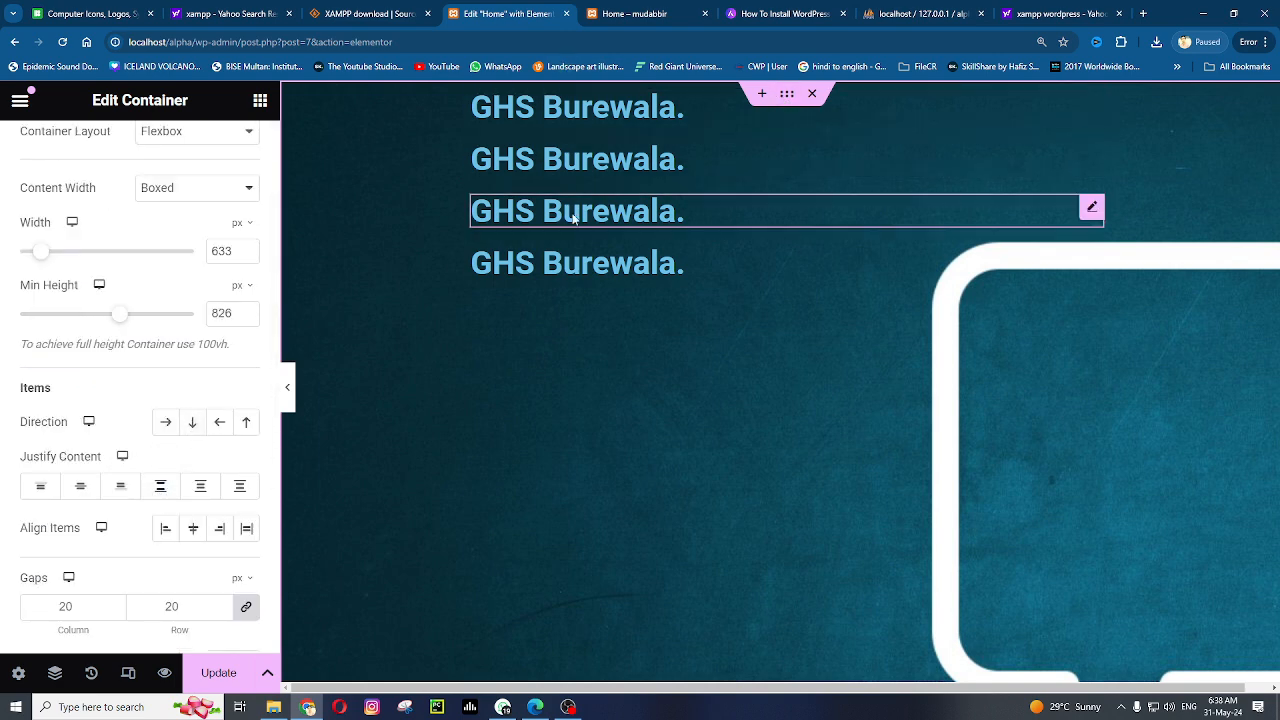
pyautogui.click(167, 428)
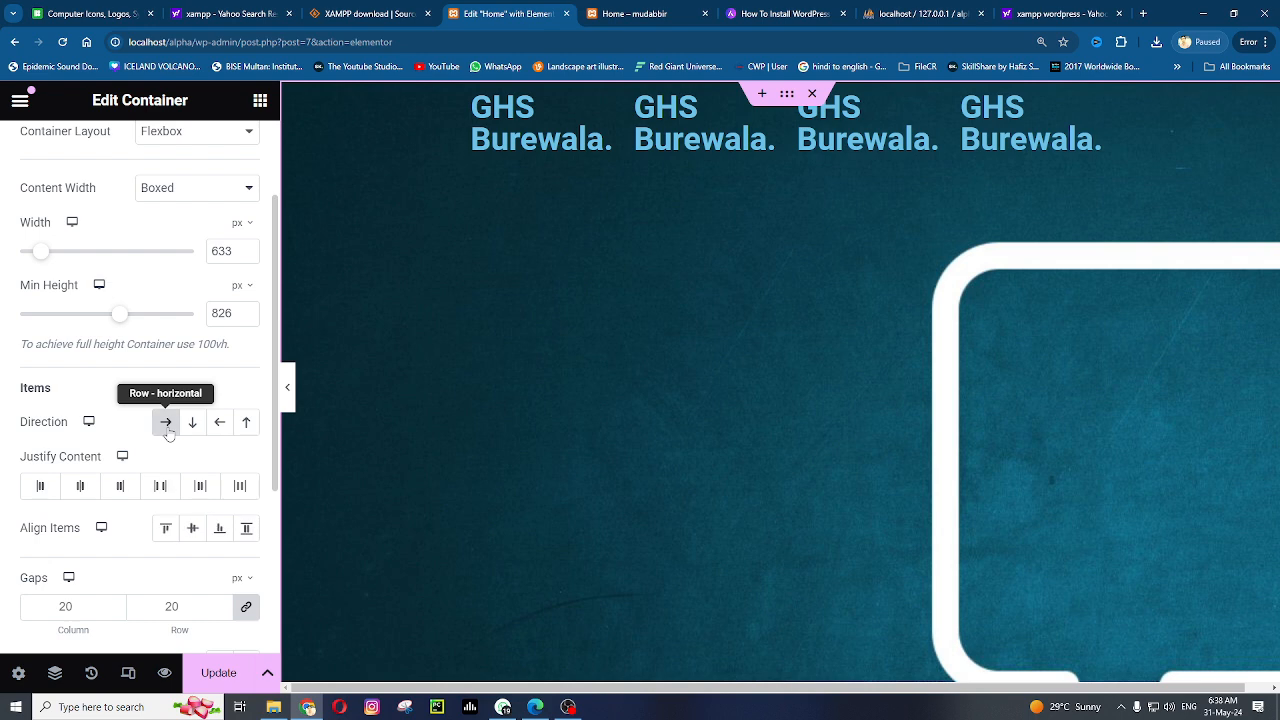
pyautogui.click(195, 424)
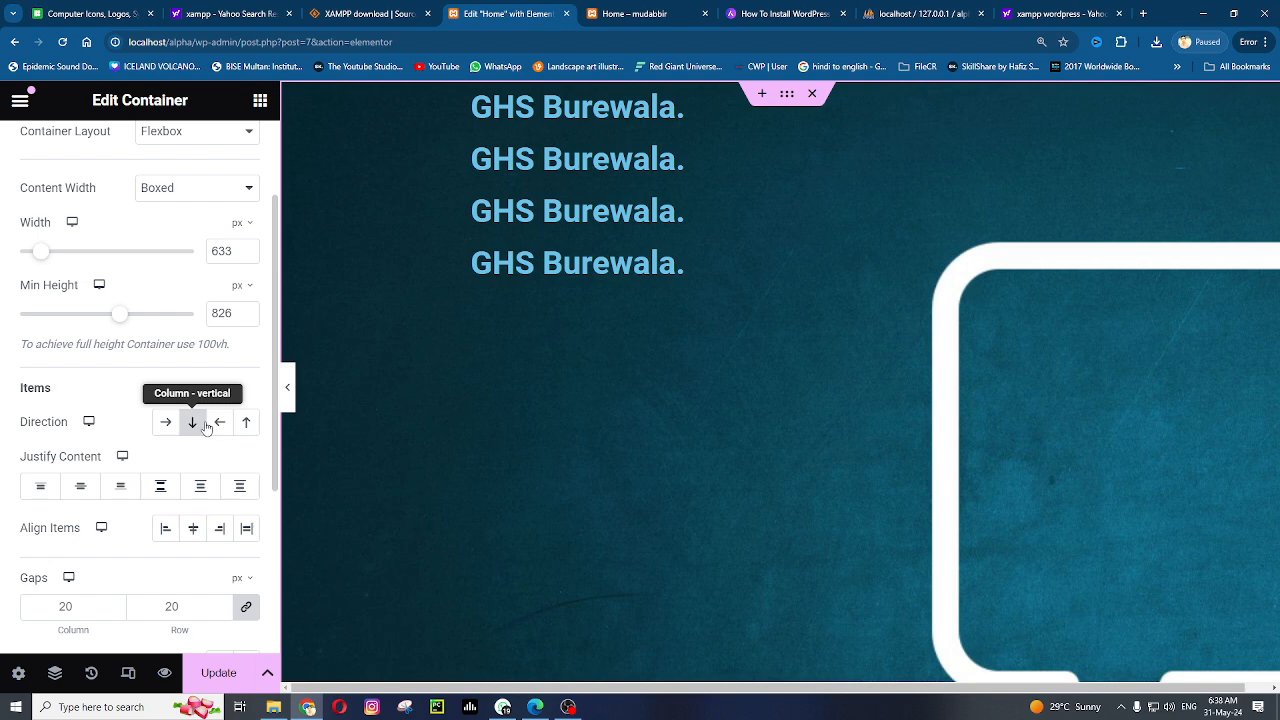
pyautogui.click(221, 424)
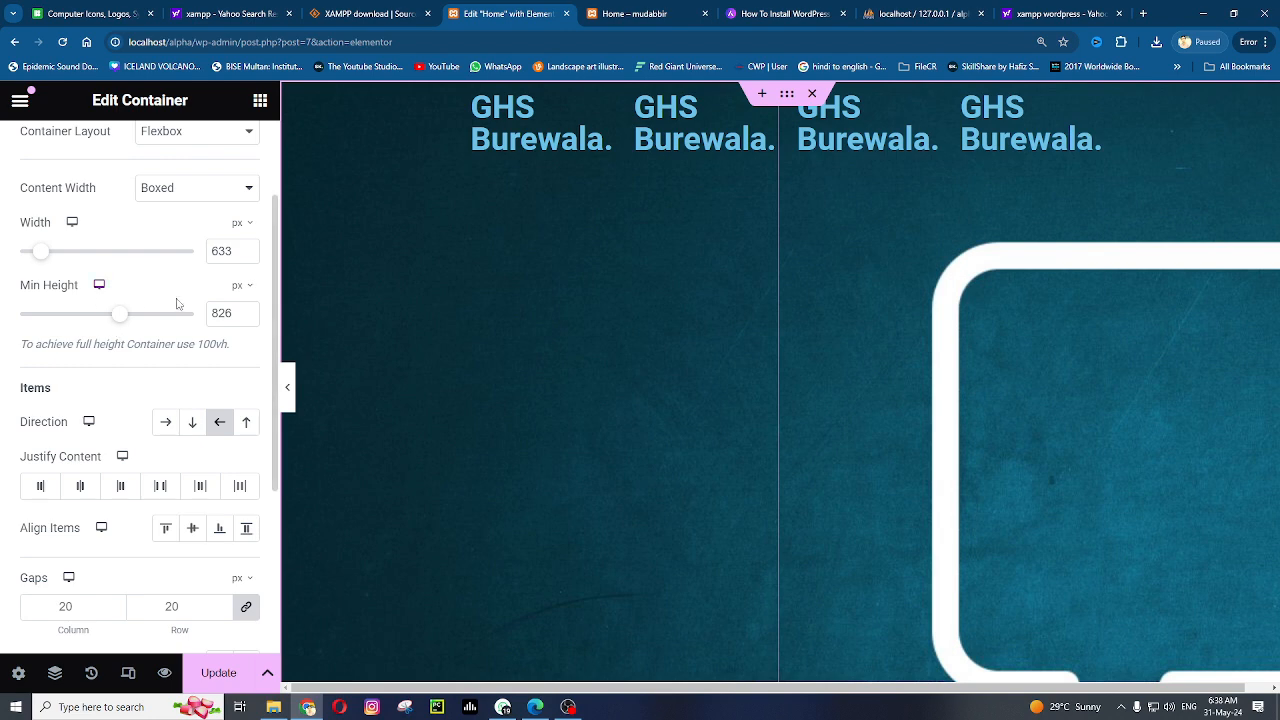
# Delete the heading copy at the right end of the container's row and add a Button widget to the container
pyautogui.scroll(2, 177, 300)
pyautogui.rightClick(1046, 111)
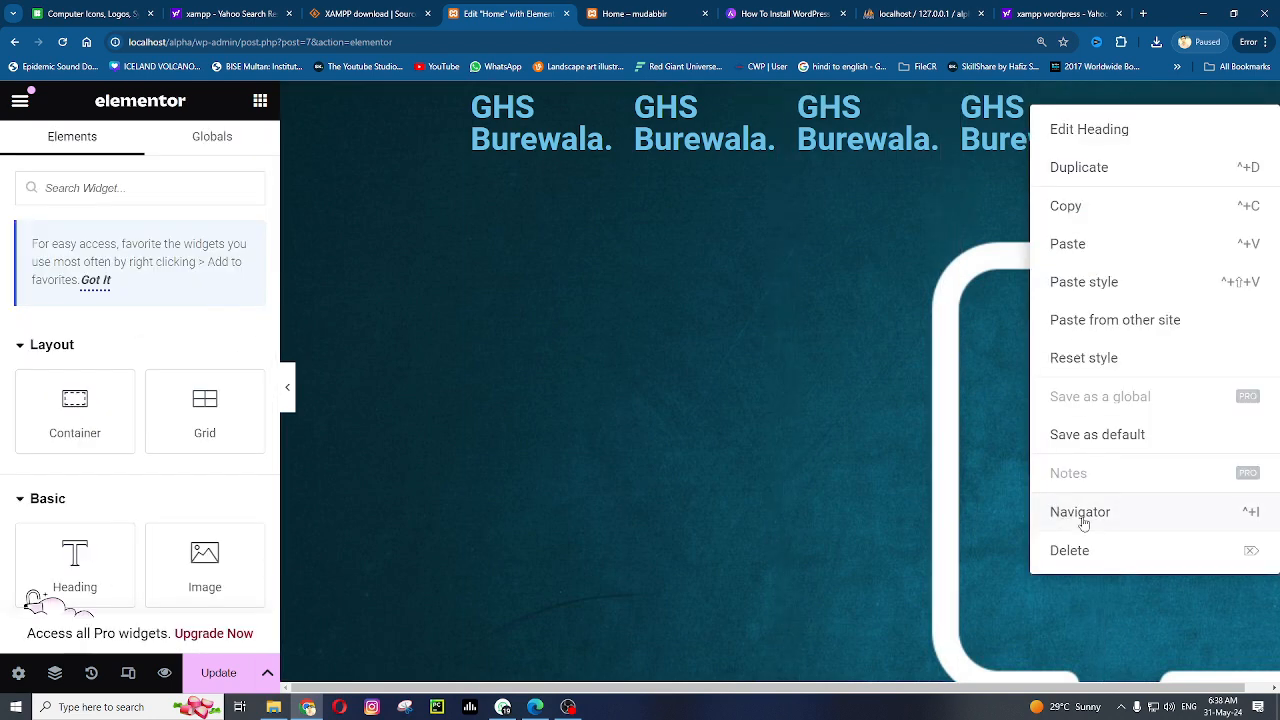
pyautogui.click(1086, 549)
pyautogui.scroll(-4, 123, 457)
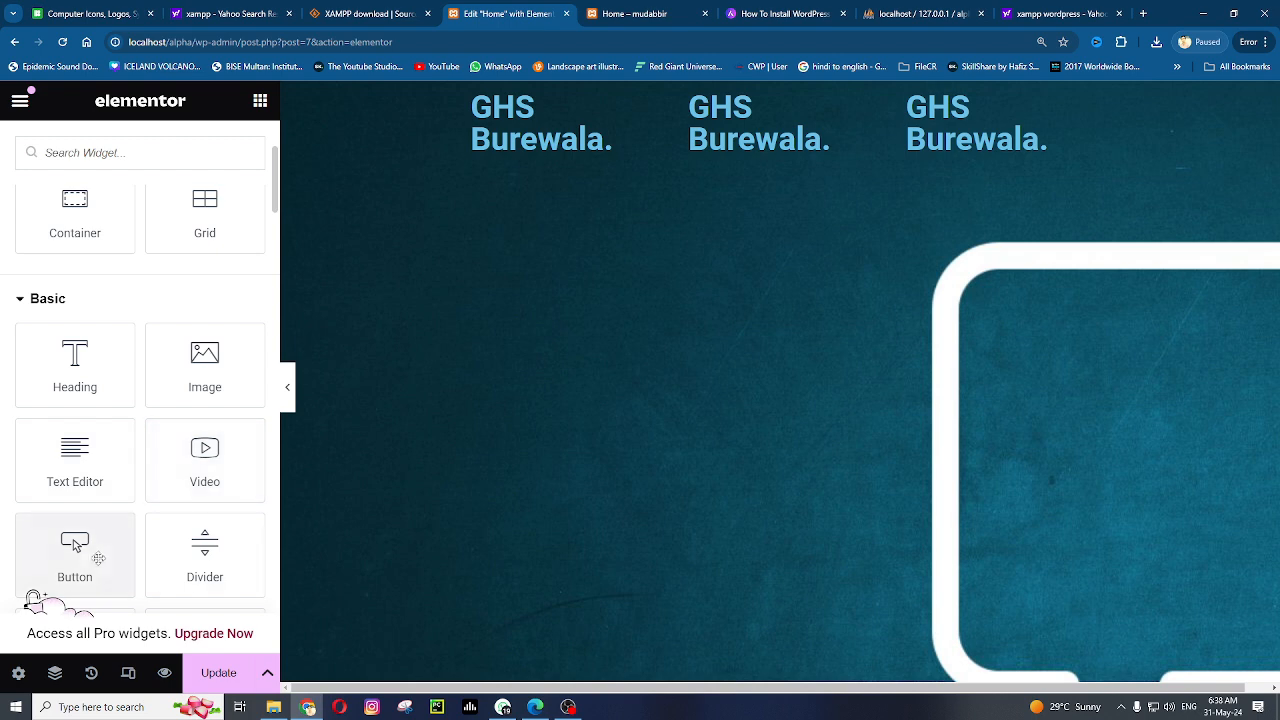
pyautogui.moveTo(75, 550); pyautogui.dragTo(965, 147)
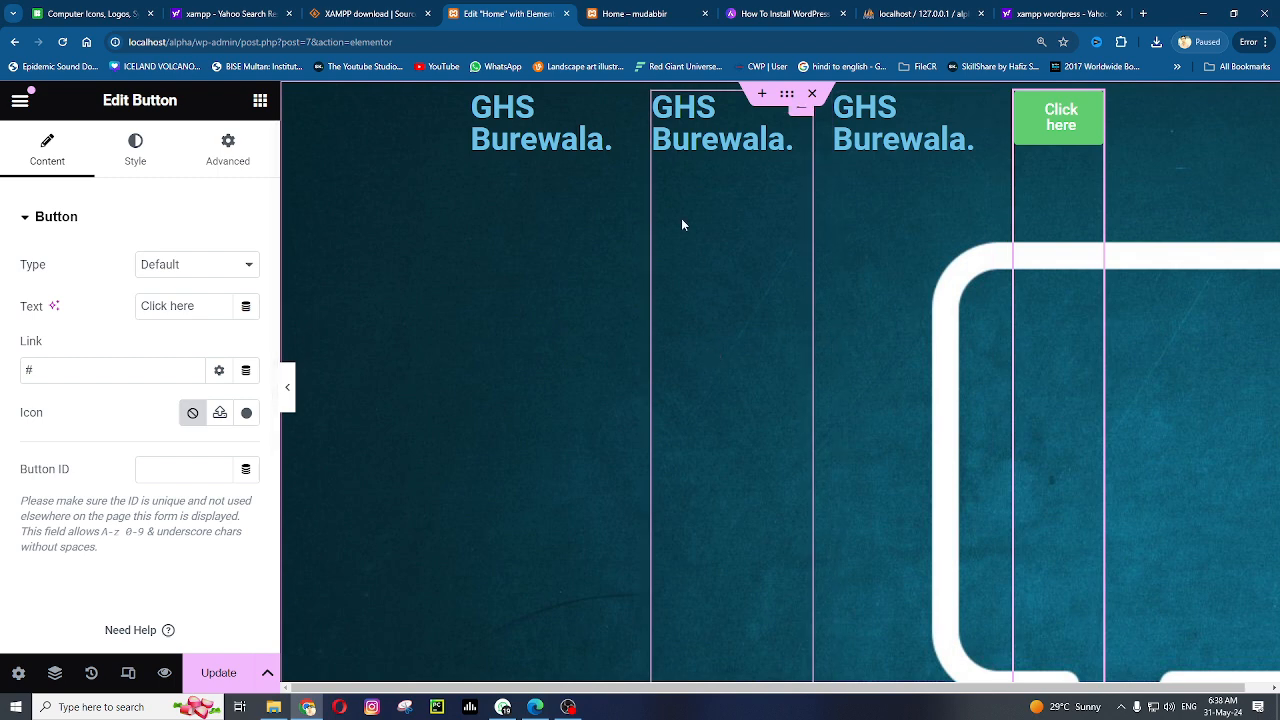
# Delete two more "GHS Burewala." heading copies from the container, keeping one heading beside the button
pyautogui.rightClick(803, 119)
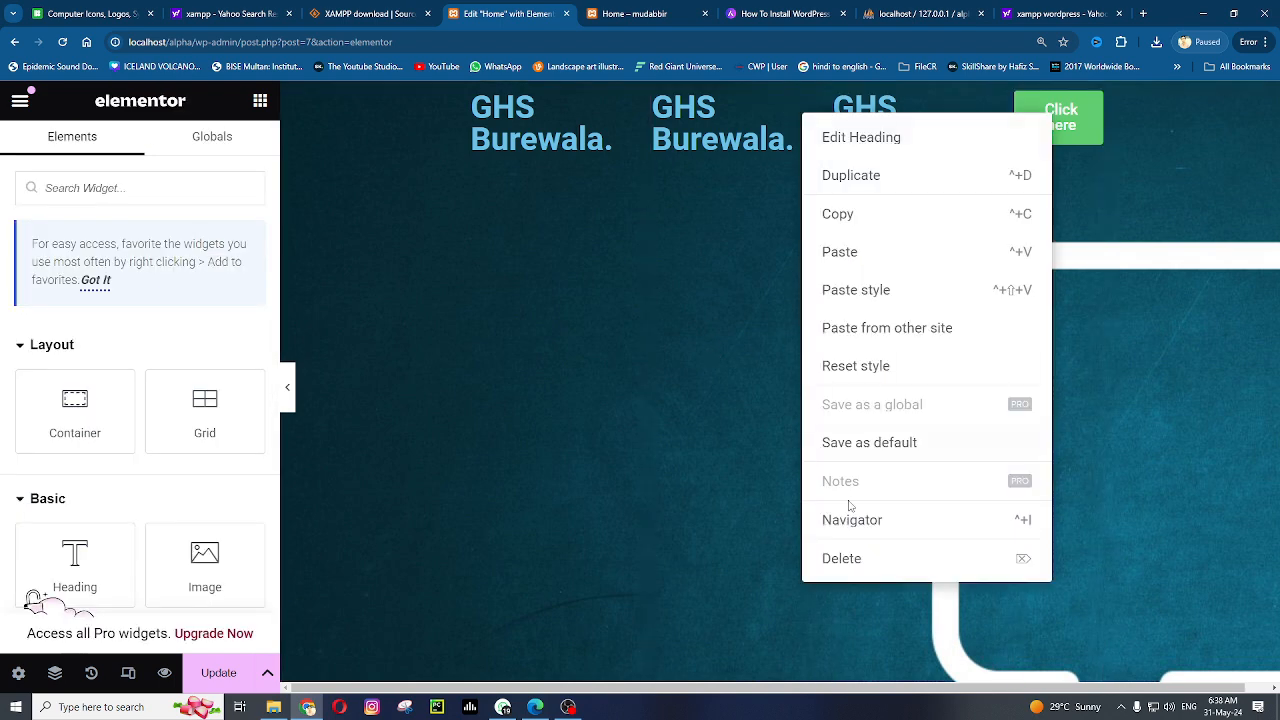
pyautogui.click(846, 556)
pyautogui.rightClick(961, 294)
pyautogui.click(966, 554)
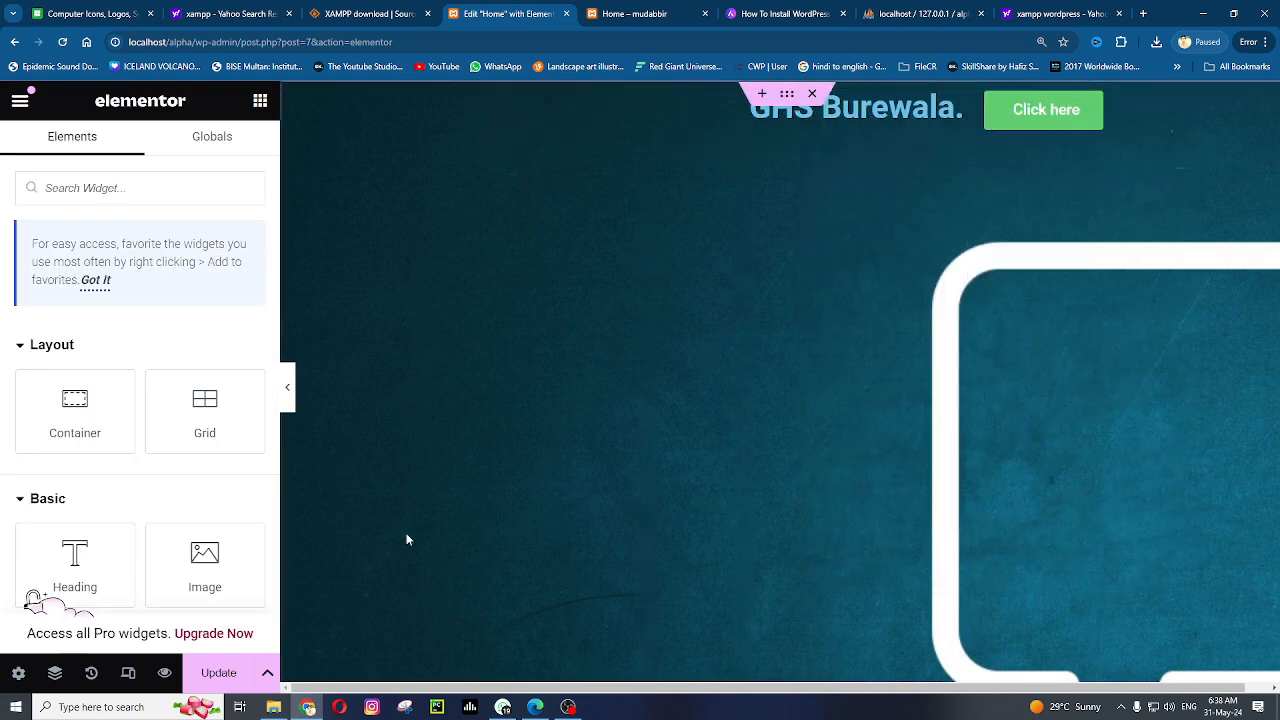
# Try the container's horizontal row, vertical column and reversed row directions on the heading and button
pyautogui.click(795, 100)
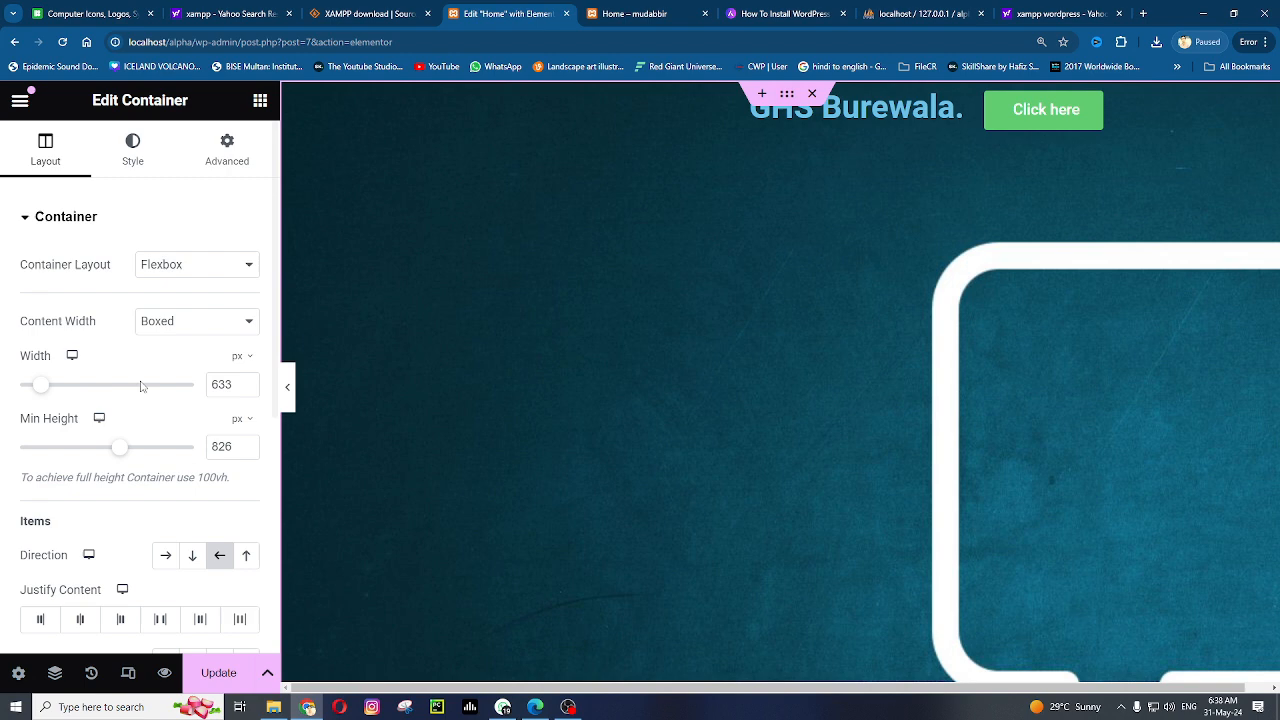
pyautogui.click(168, 557)
pyautogui.click(192, 557)
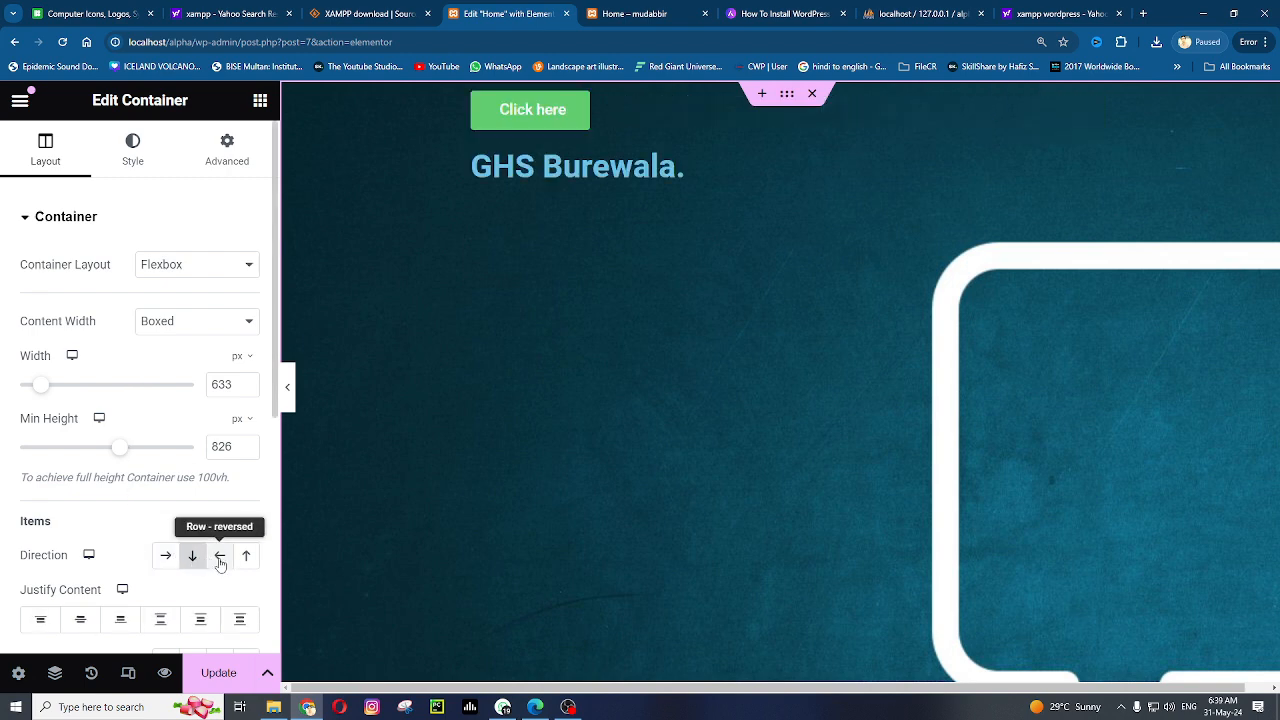
pyautogui.click(220, 558)
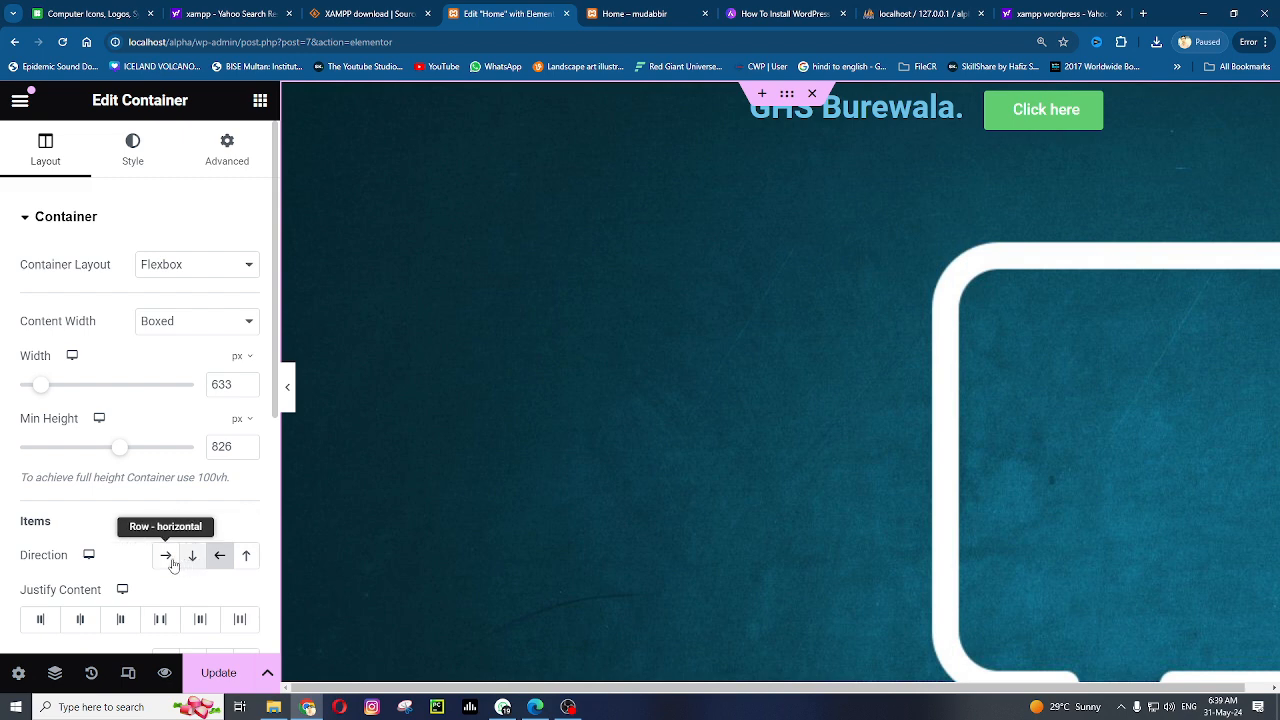
pyautogui.click(167, 558)
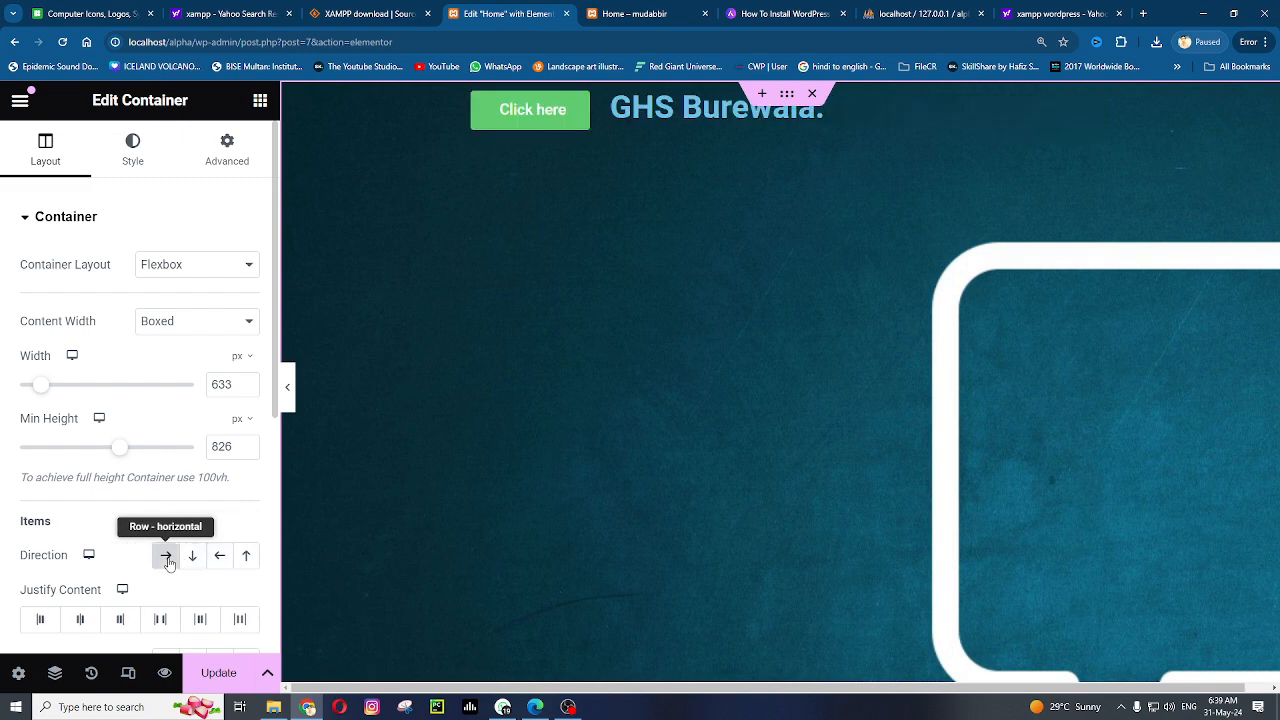
pyautogui.click(217, 558)
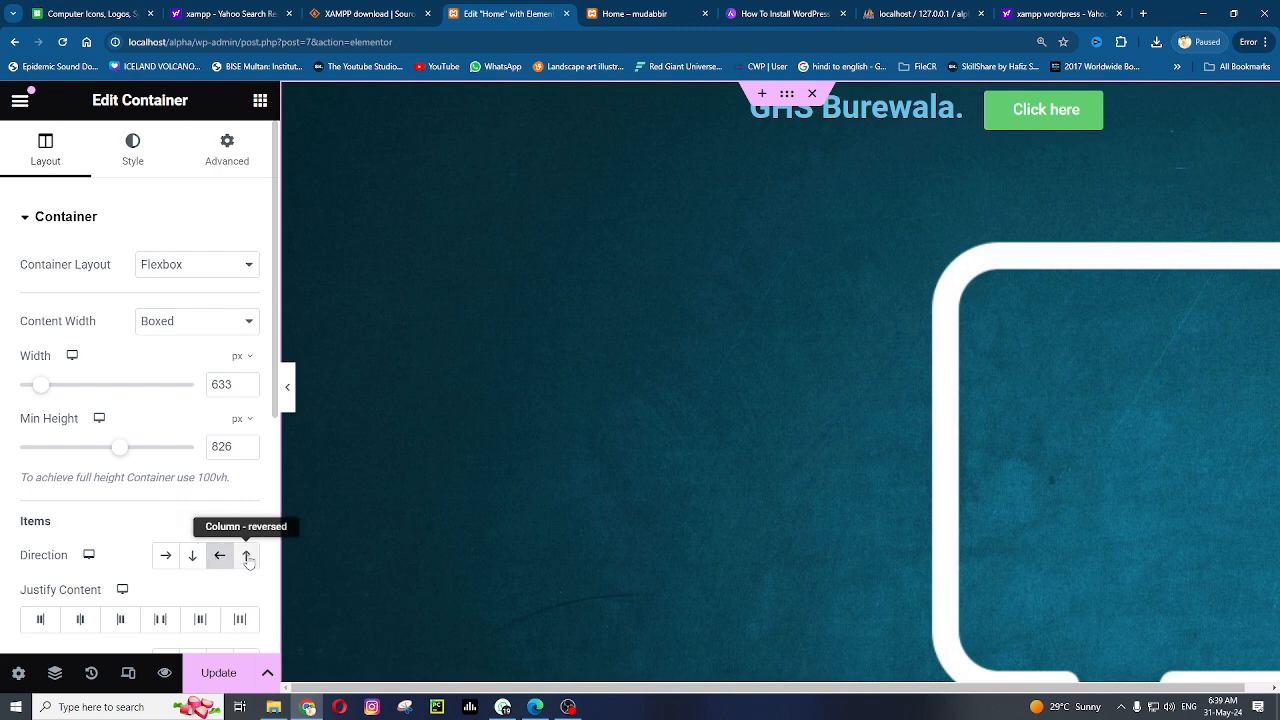
# Compare the container's reversed column and vertical column directions, and set the item direction to reversed column
pyautogui.click(248, 558)
pyautogui.scroll(-2, 578, 380)
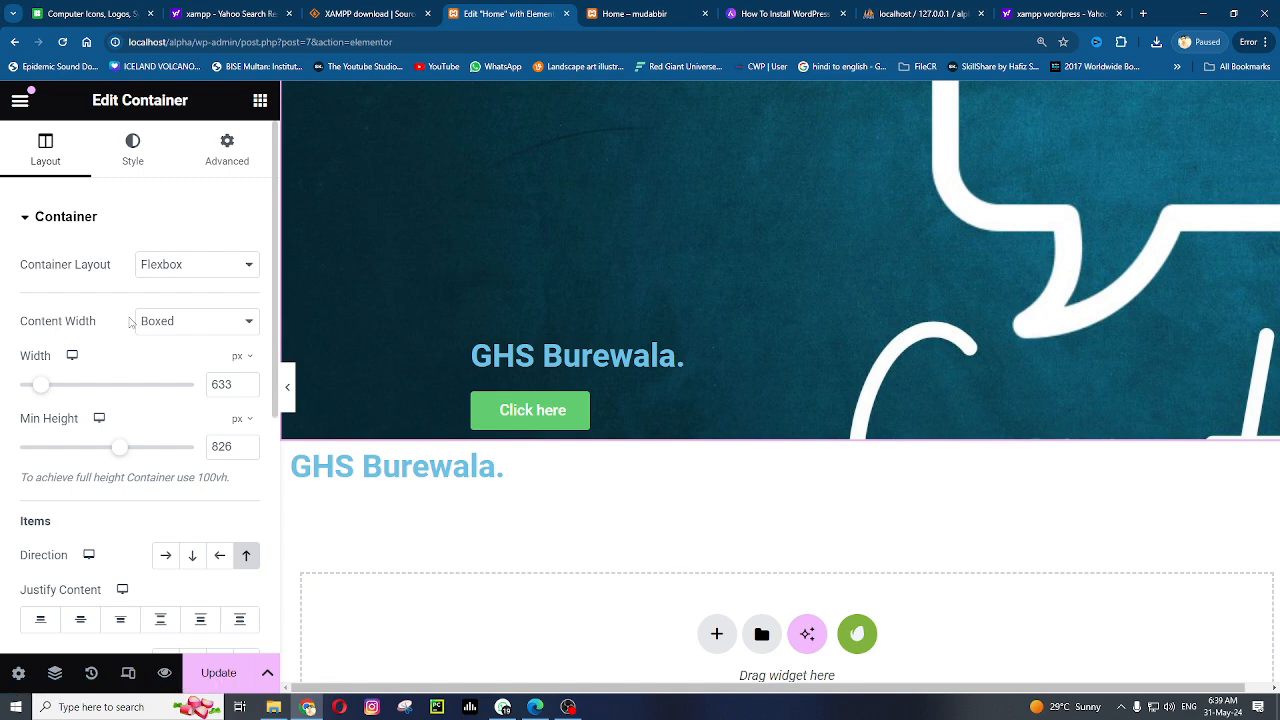
pyautogui.click(193, 557)
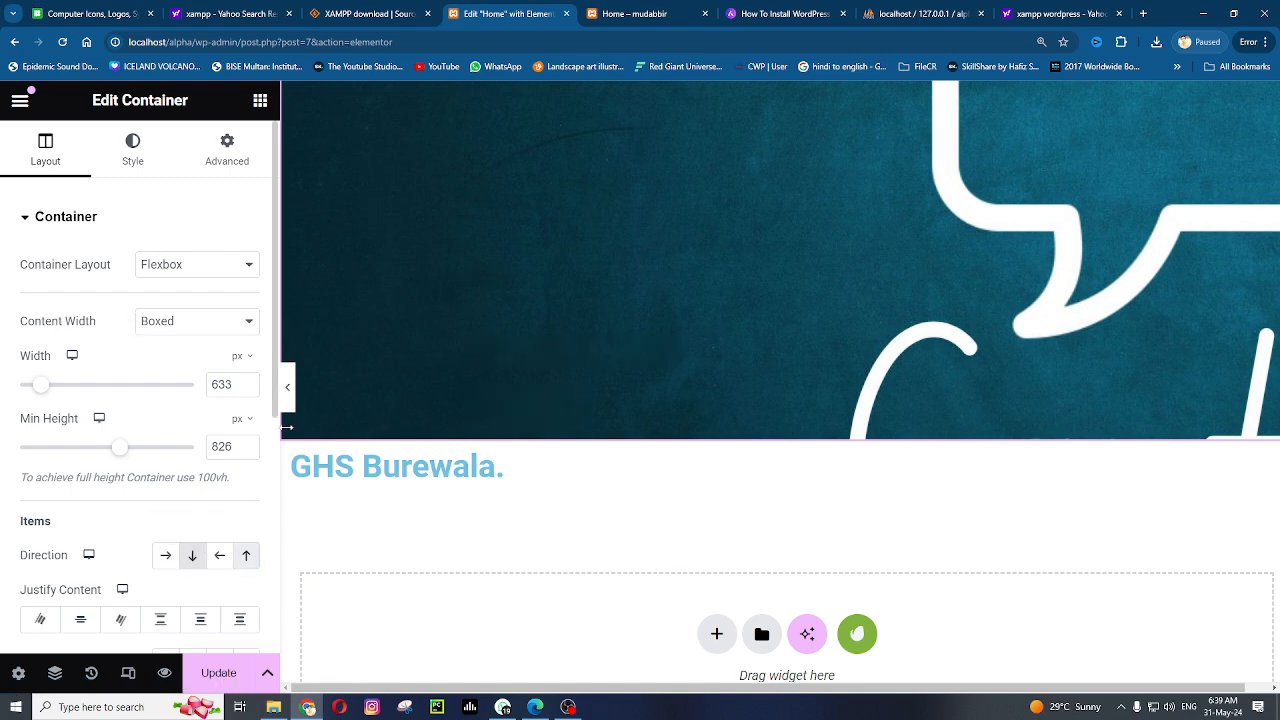
pyautogui.scroll(-1, 530, 160)
pyautogui.scroll(-3, 520, 190)
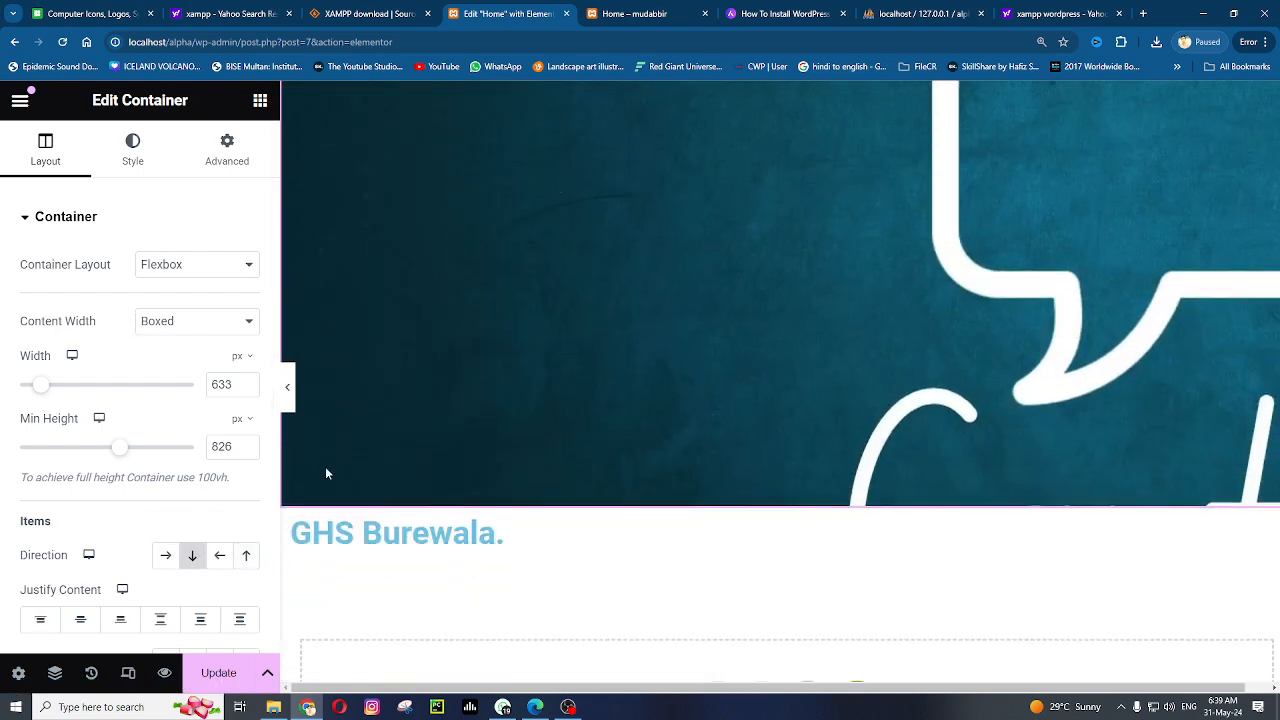
pyautogui.click(246, 555)
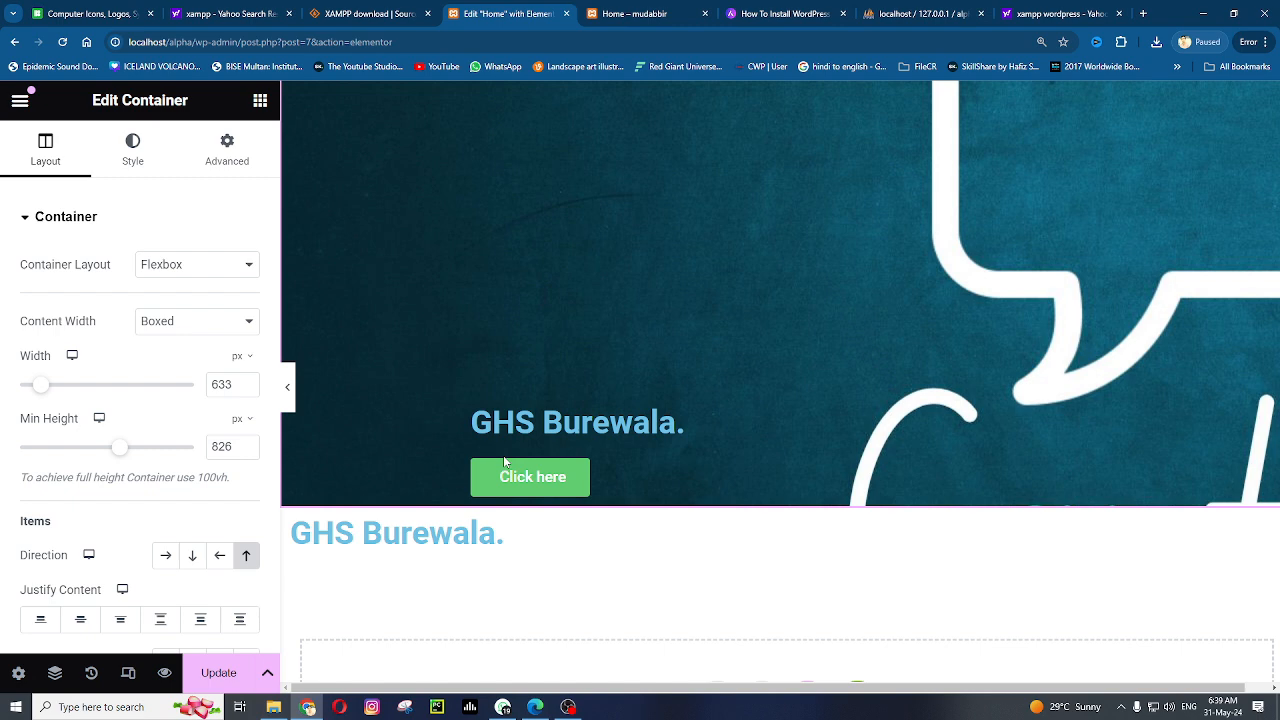
# Delete the remaining heading and the "Click here" button from the background container
pyautogui.rightClick(1098, 432)
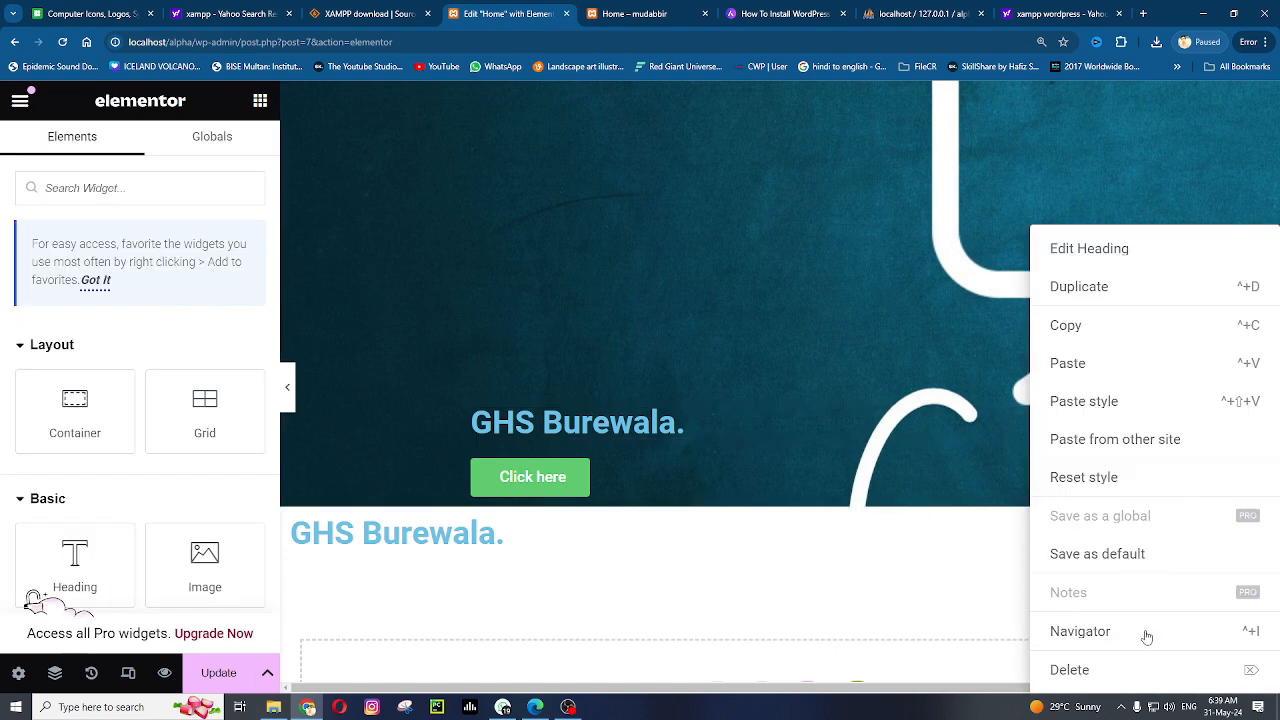
pyautogui.click(1114, 662)
pyautogui.rightClick(1092, 465)
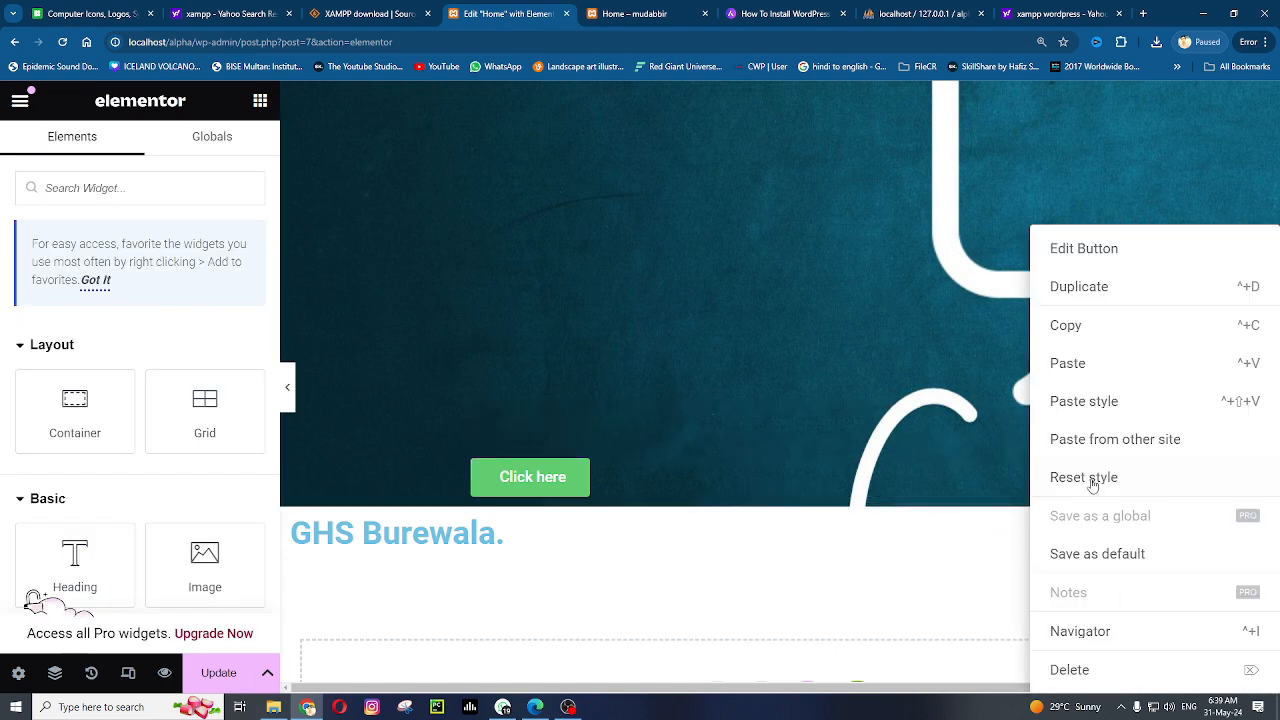
pyautogui.click(1068, 668)
pyautogui.scroll(3, 562, 297)
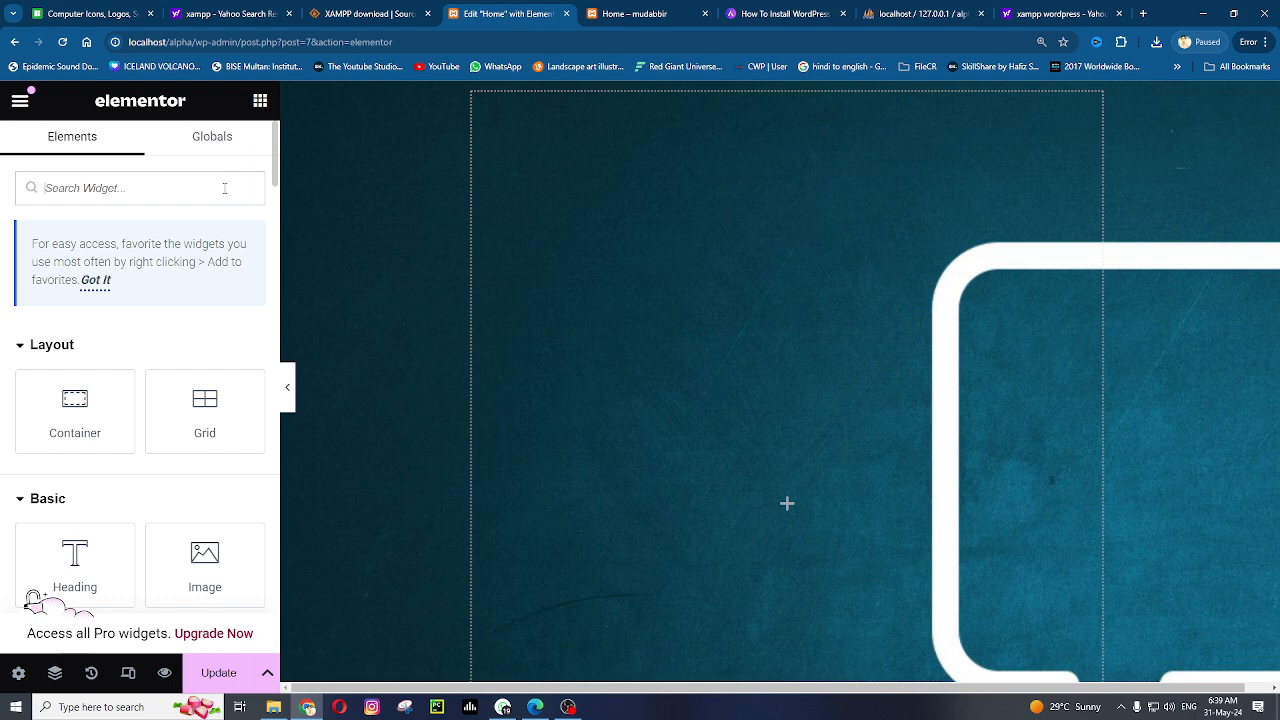
pyautogui.scroll(-1, 438, 338)
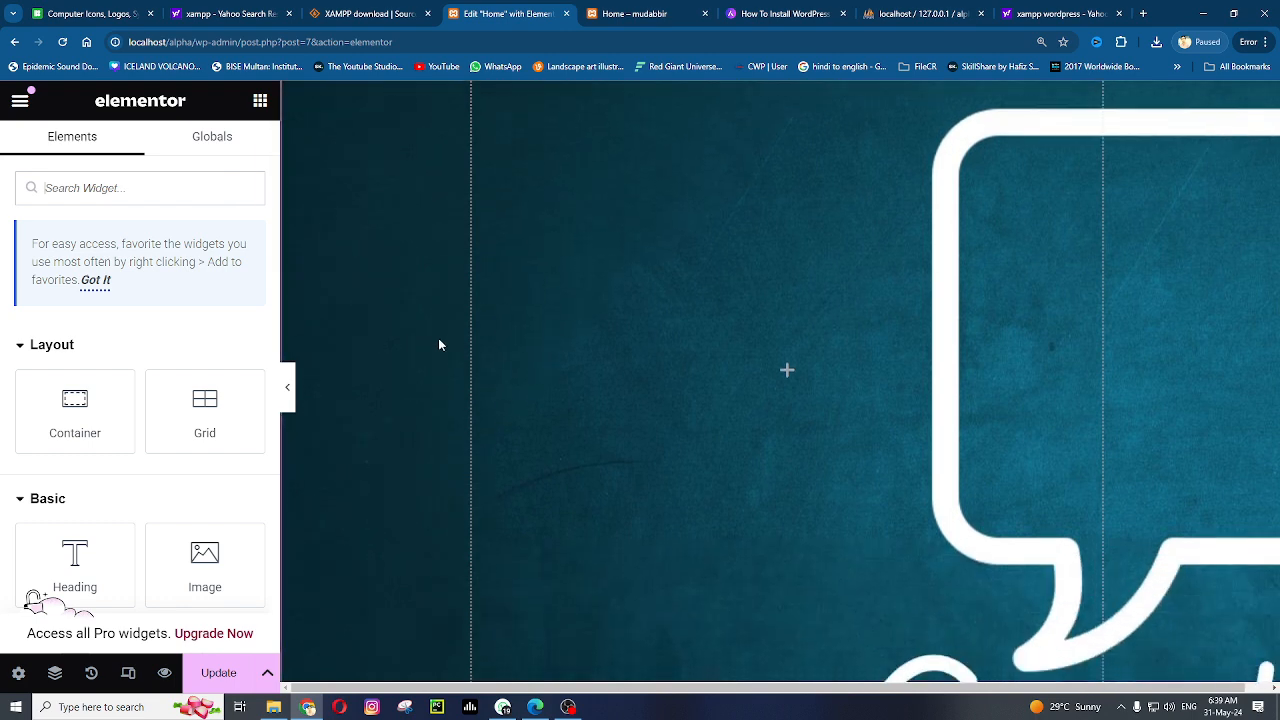
pyautogui.scroll(-1, 178, 547)
pyautogui.scroll(-1, 178, 547)
pyautogui.moveTo(204, 370); pyautogui.dragTo(422, 393)
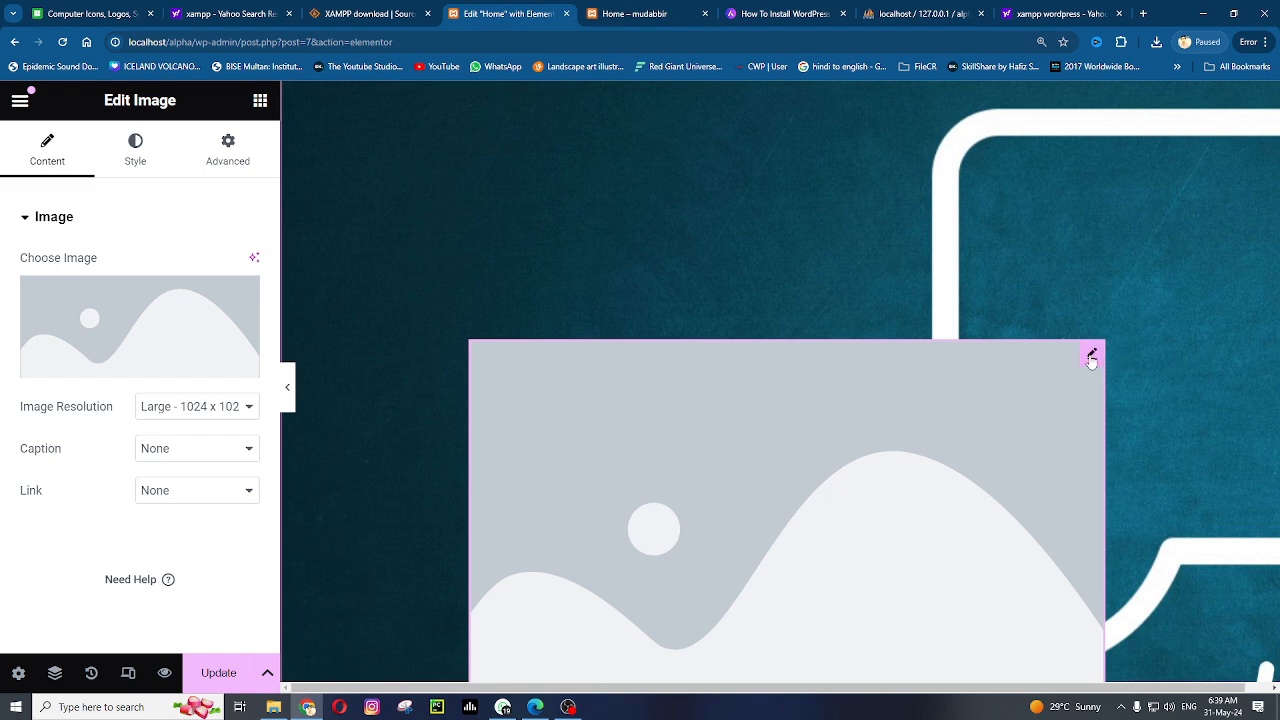
pyautogui.scroll(-2, 1092, 360)
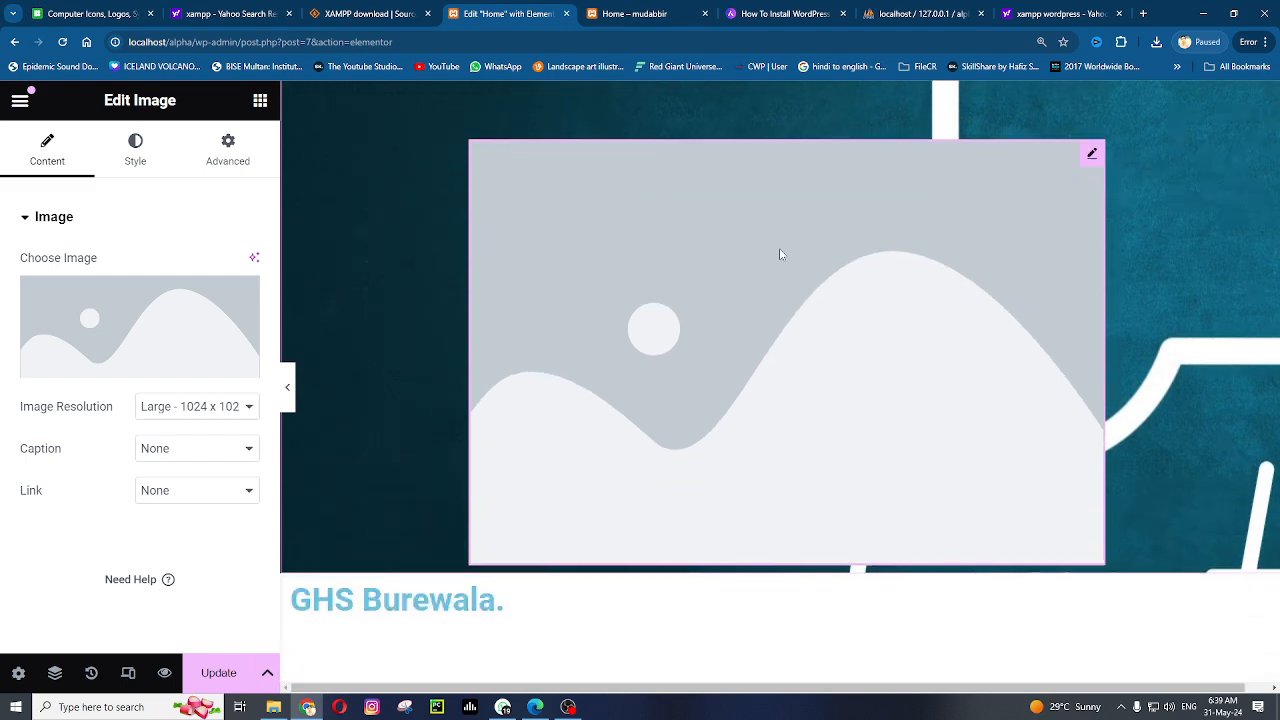
pyautogui.rightClick(1110, 170)
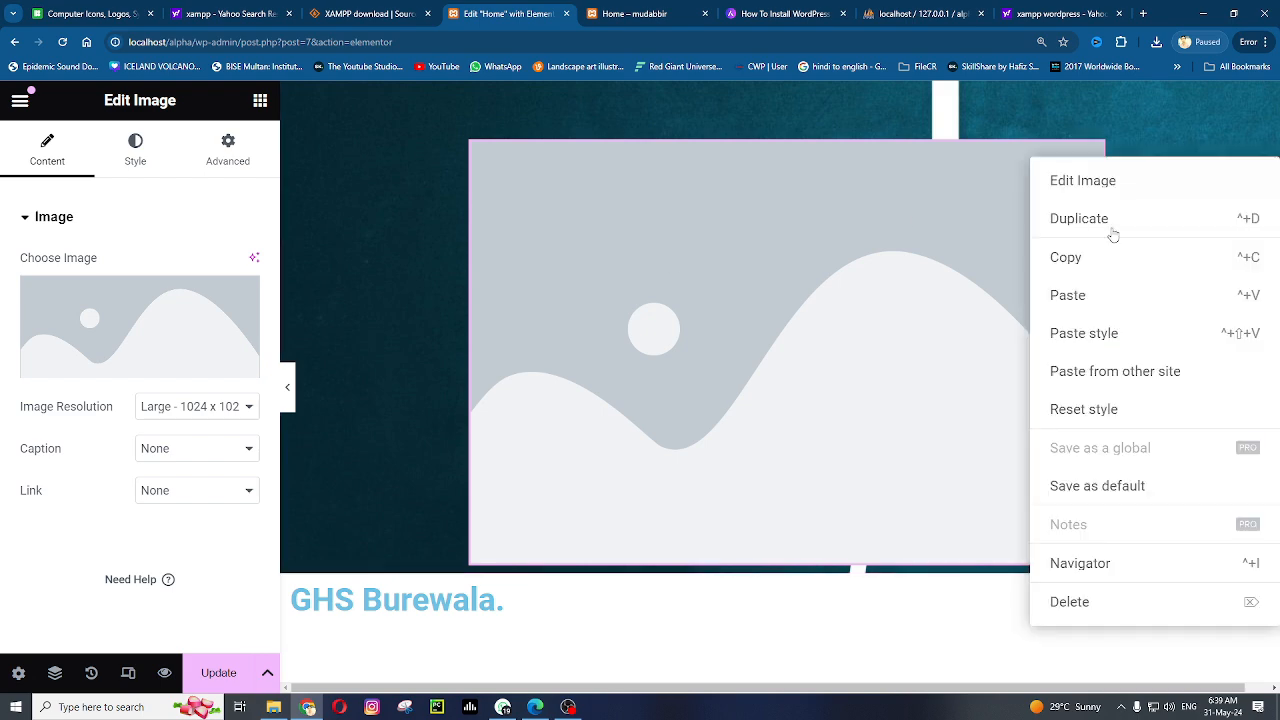
pyautogui.click(1141, 609)
# Add an Image widget to the empty container and assign it the Borderlands picture from the media library
pyautogui.moveTo(190, 560); pyautogui.dragTo(751, 352)
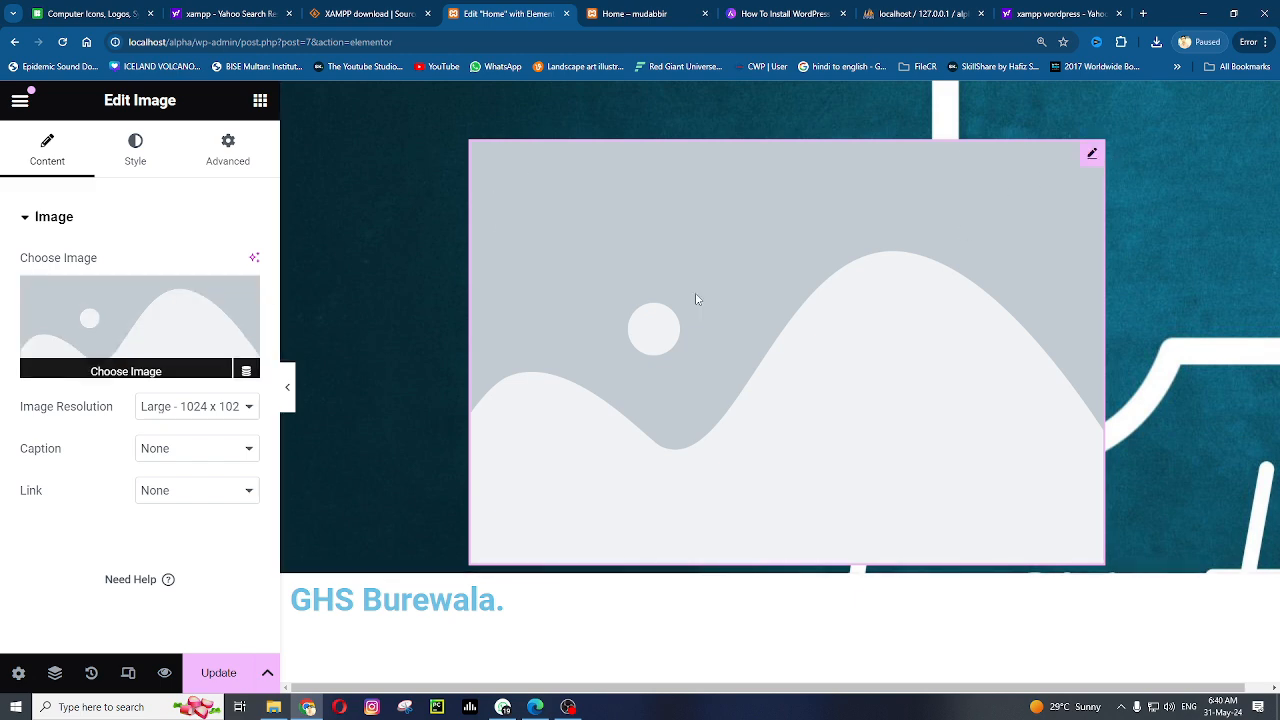
pyautogui.click(183, 338)
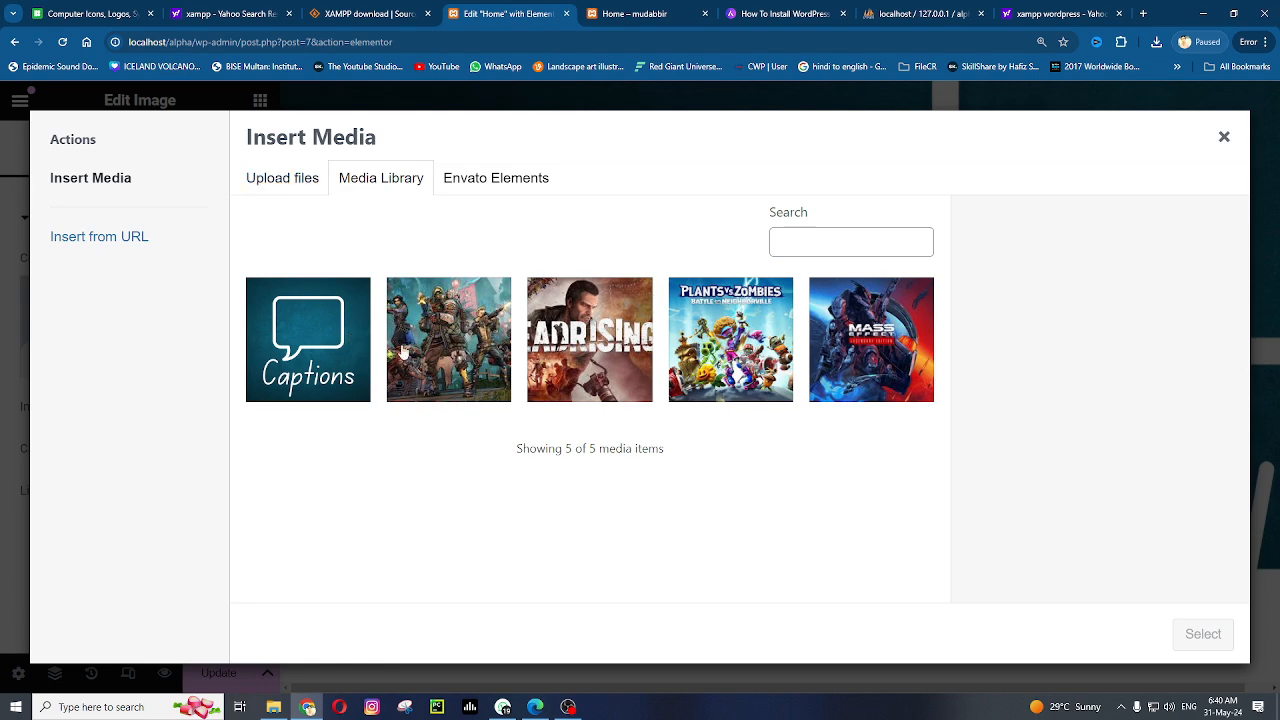
pyautogui.click(403, 351)
pyautogui.click(1203, 634)
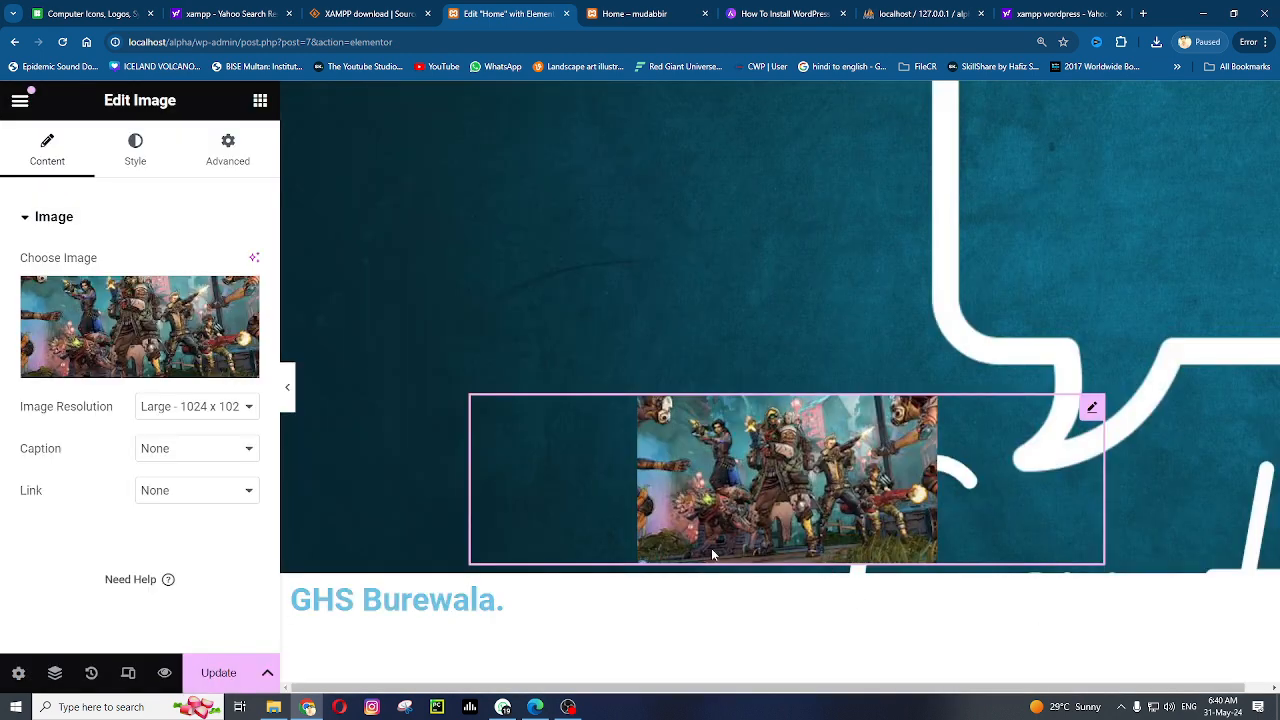
# Duplicate the Borderlands image twice so that the container holds three stacked images
pyautogui.rightClick(1095, 410)
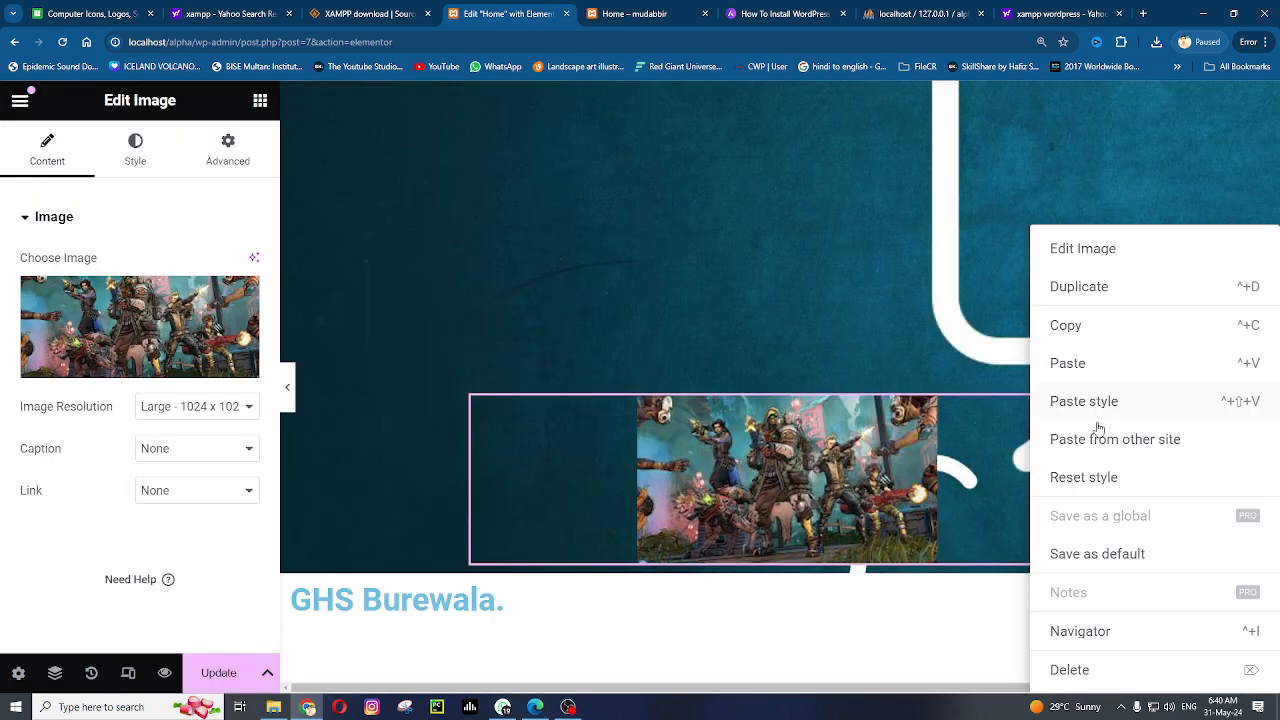
pyautogui.click(1088, 298)
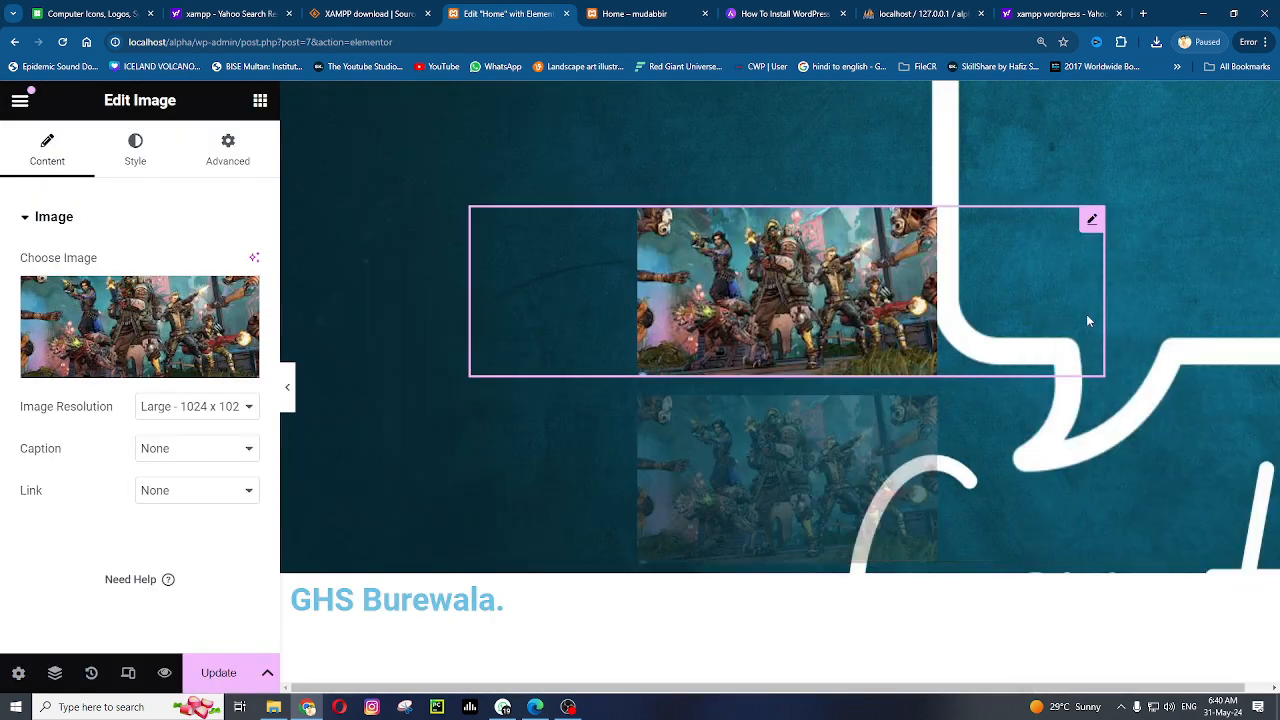
pyautogui.rightClick(1092, 228)
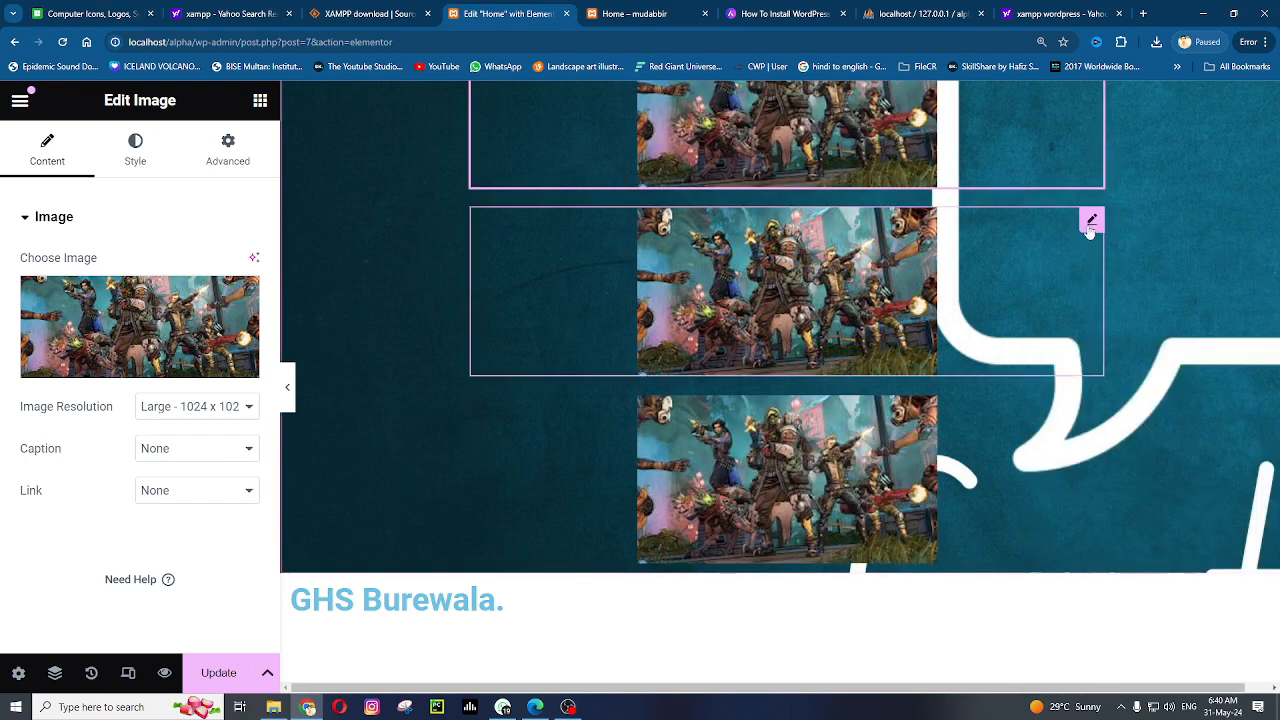
# Replace the middle image with the Dead Rising 4 picture from the media library
pyautogui.click(95, 345)
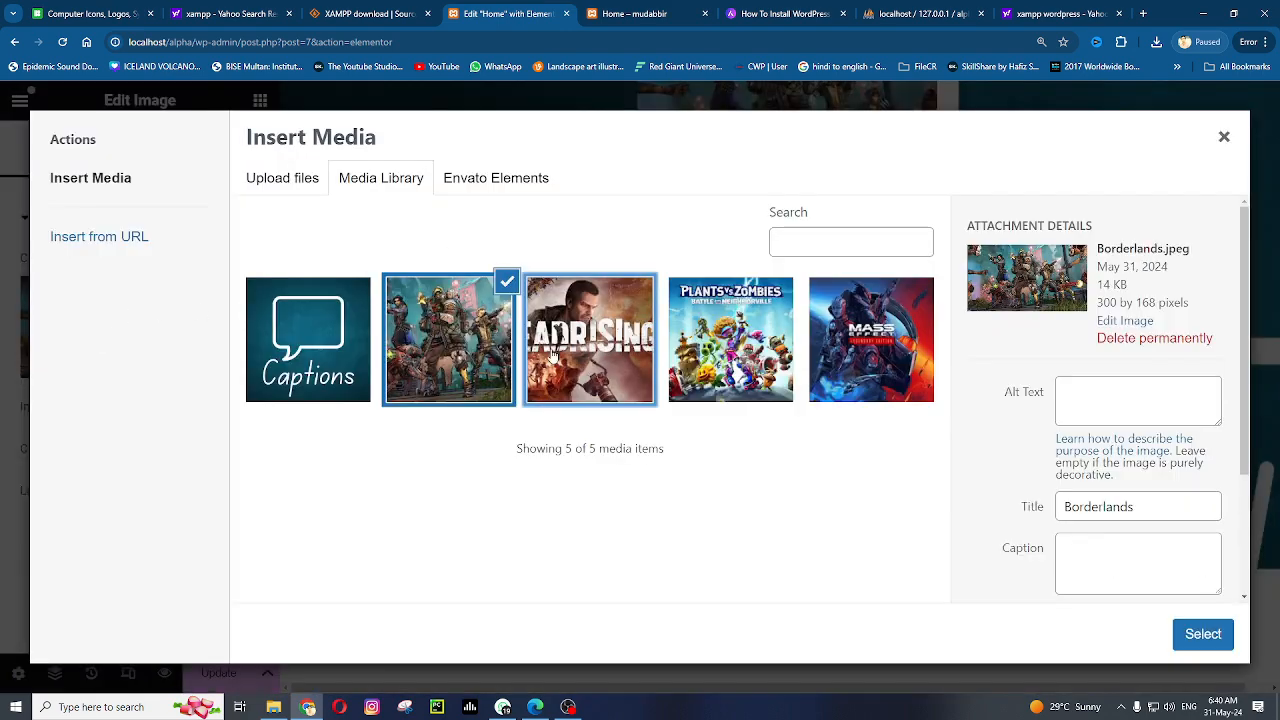
pyautogui.click(589, 340)
pyautogui.click(1200, 634)
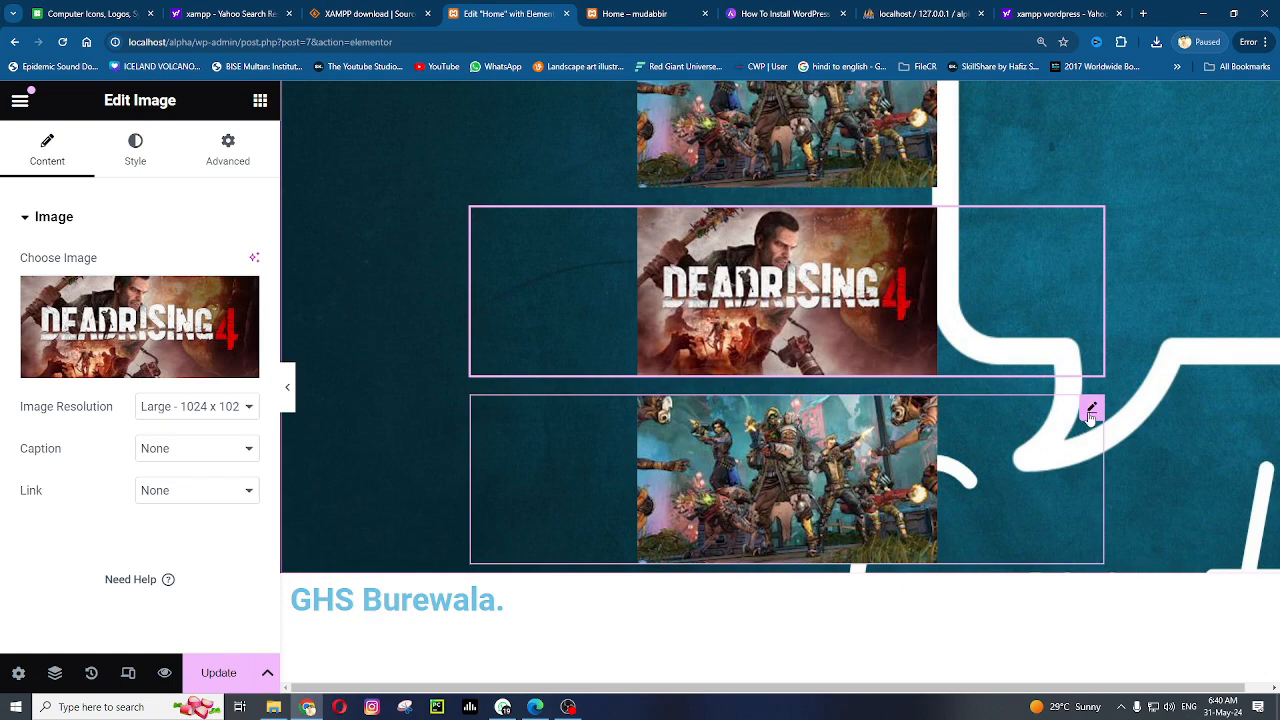
# Replace the lowest of the three images with the PvZ-Battle-for-Neighborville picture from the media library
pyautogui.click(1091, 408)
pyautogui.click(140, 330)
pyautogui.click(730, 340)
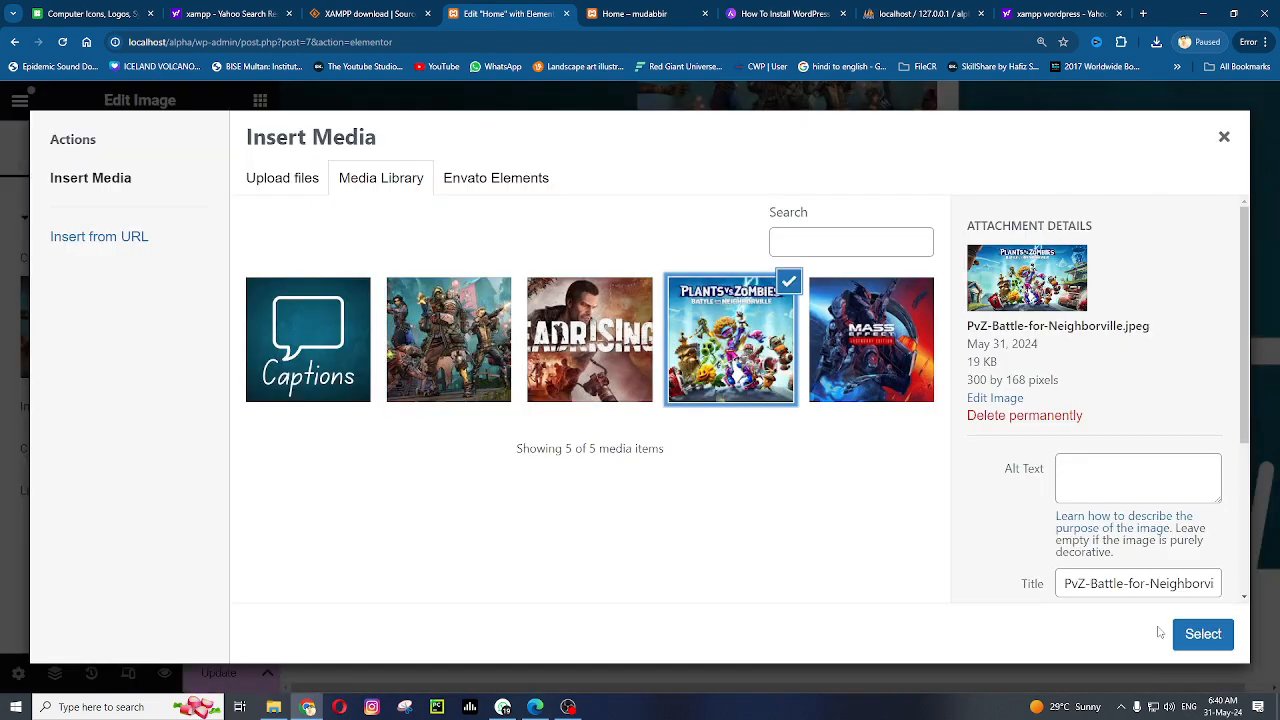
pyautogui.click(1203, 634)
pyautogui.scroll(3, 783, 457)
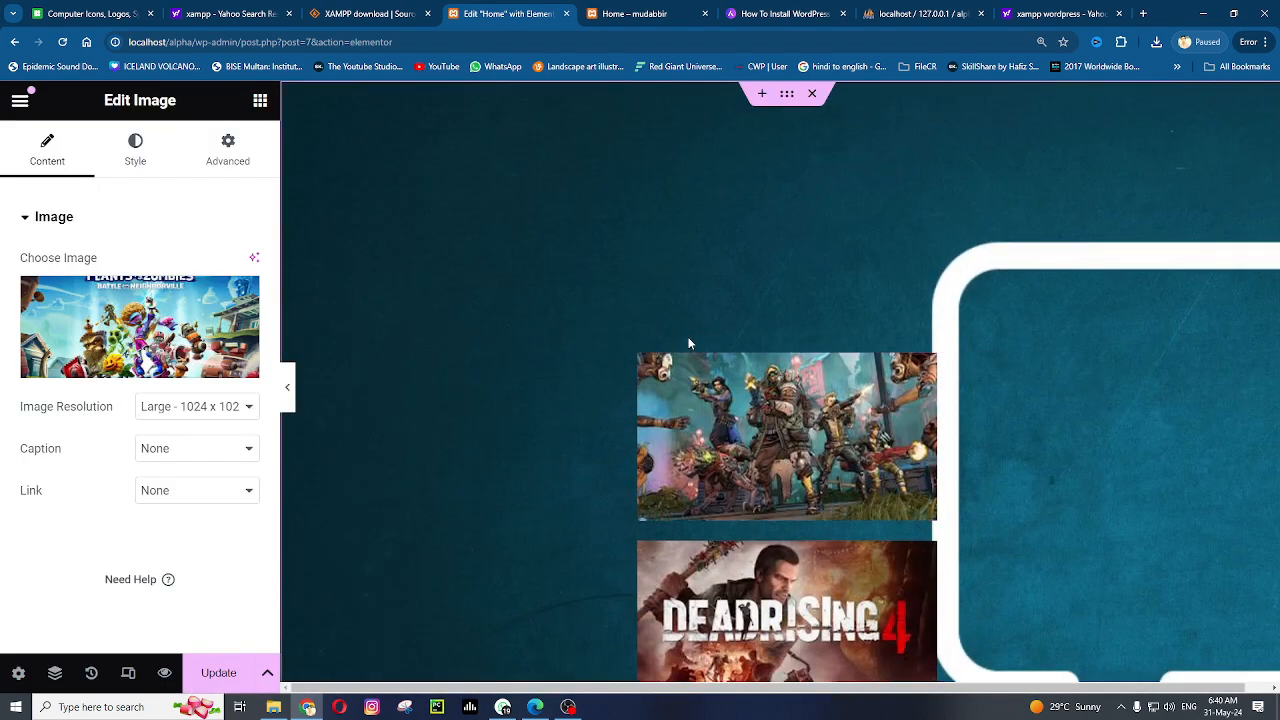
pyautogui.scroll(-3, 686, 343)
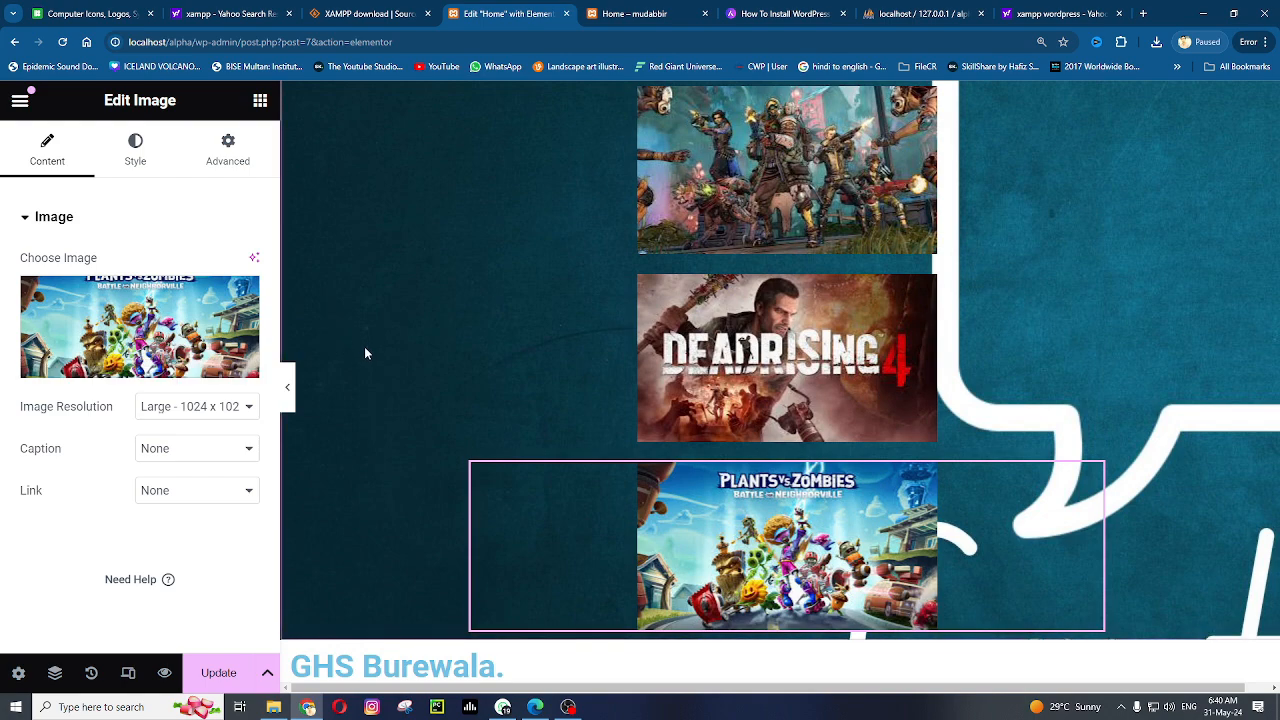
# Select the image container and try the row-horizontal, column-vertical and row-reversed directions for its items
pyautogui.hotkey('ctrl', '-')
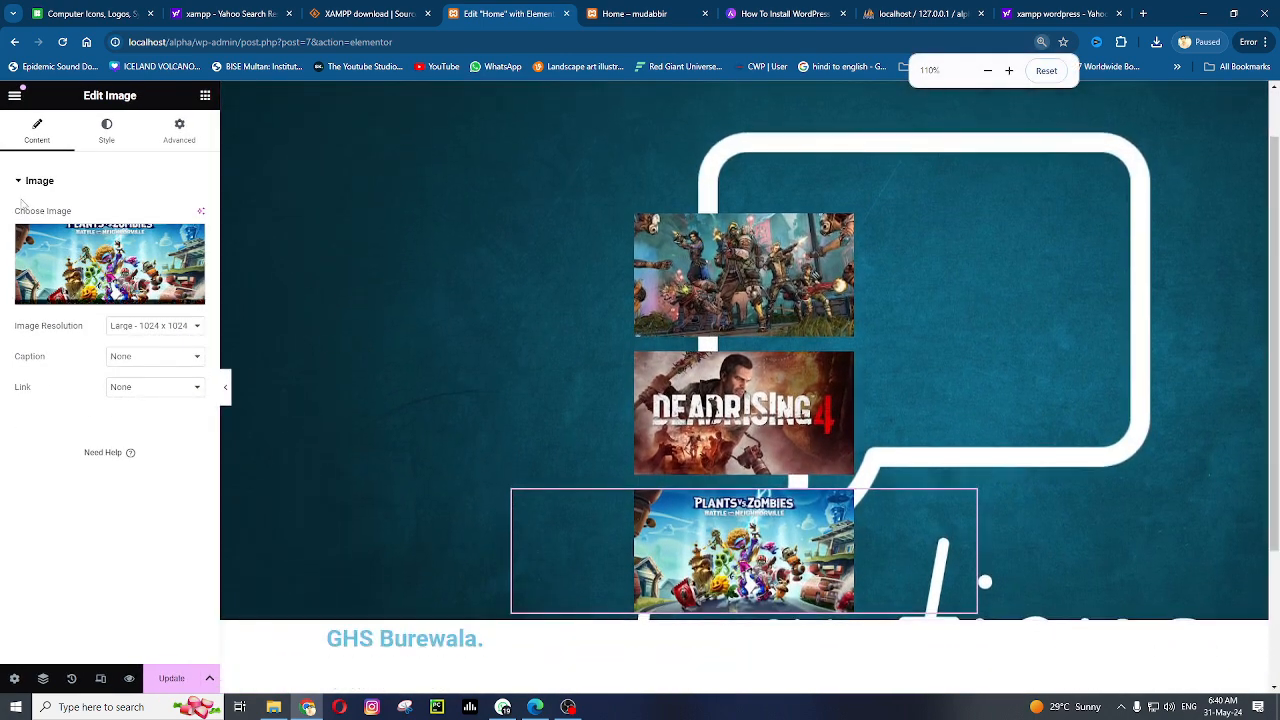
pyautogui.click(745, 90)
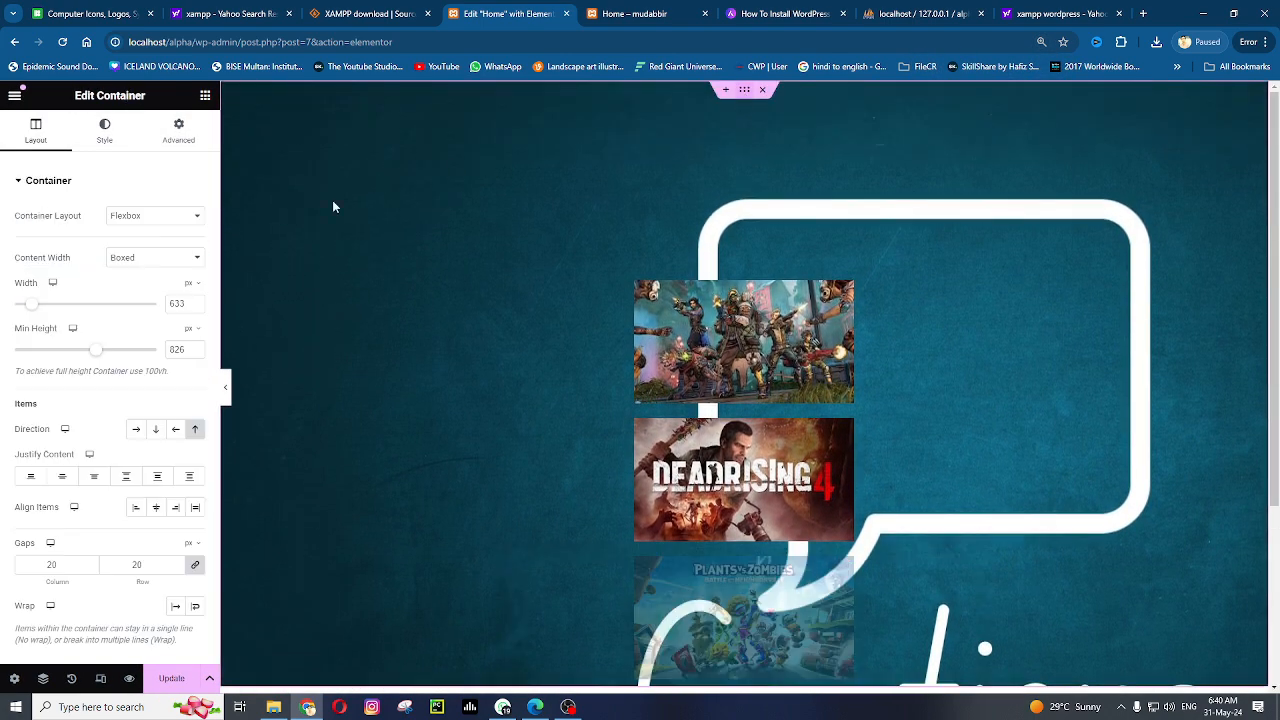
pyautogui.scroll(-1, 180, 440)
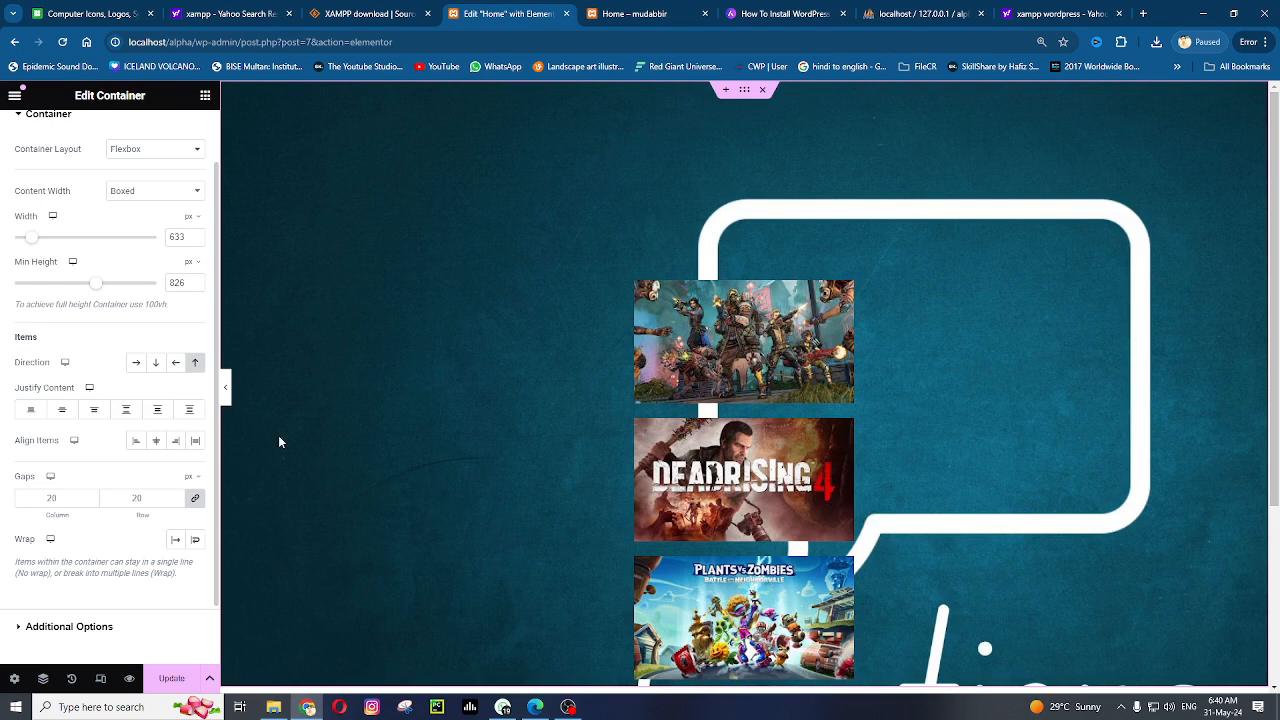
pyautogui.click(136, 362)
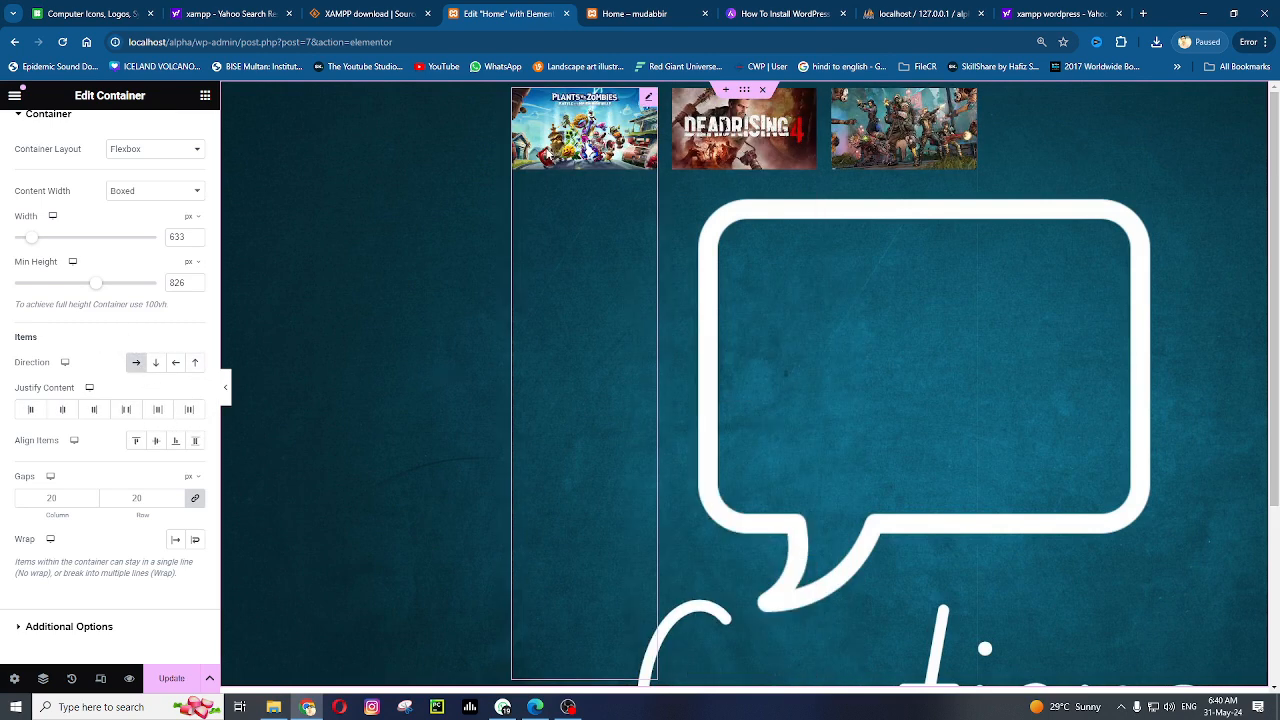
pyautogui.click(155, 362)
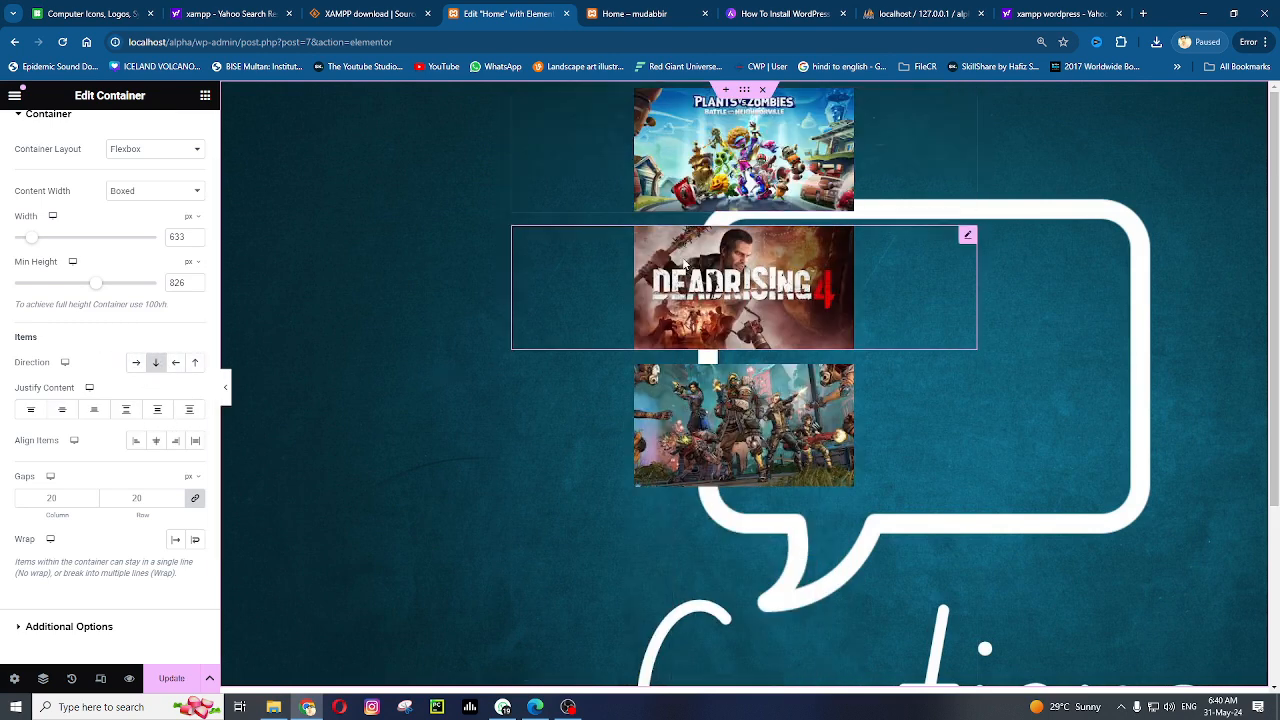
pyautogui.click(175, 362)
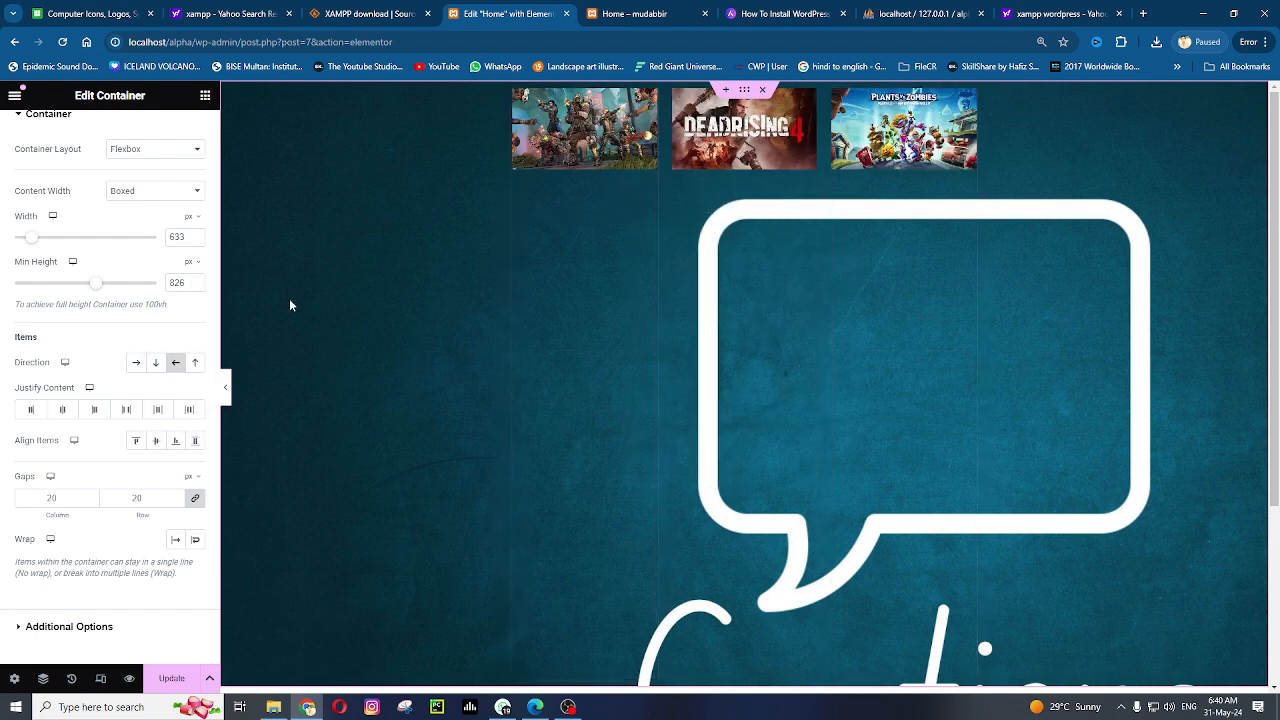
# Compare the container's row and column directions once more, finishing on column-reversed
pyautogui.click(140, 365)
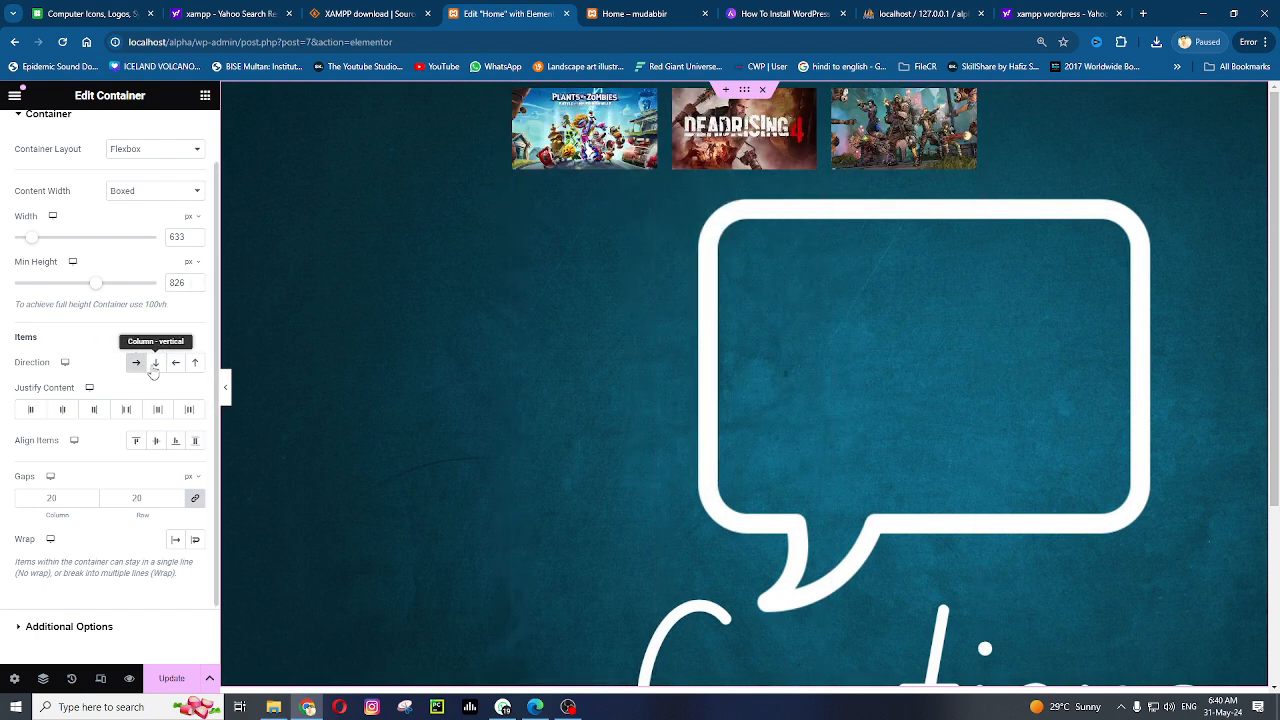
pyautogui.click(176, 367)
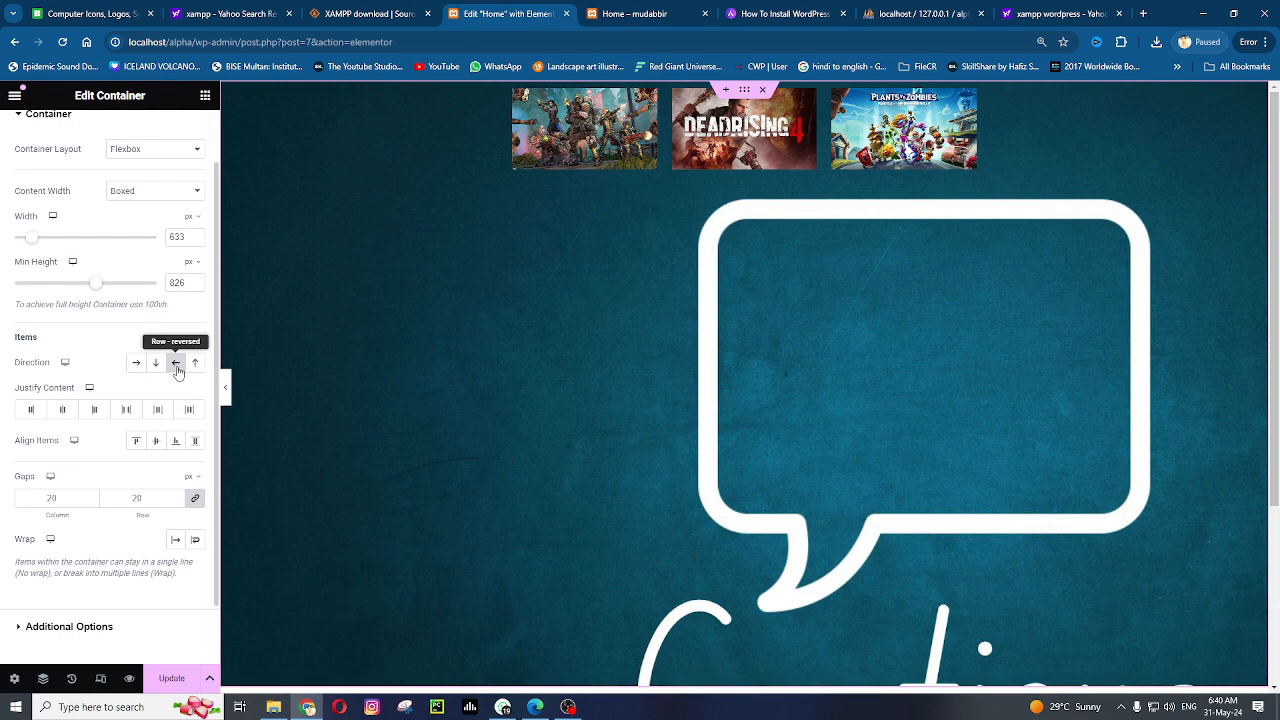
pyautogui.click(196, 366)
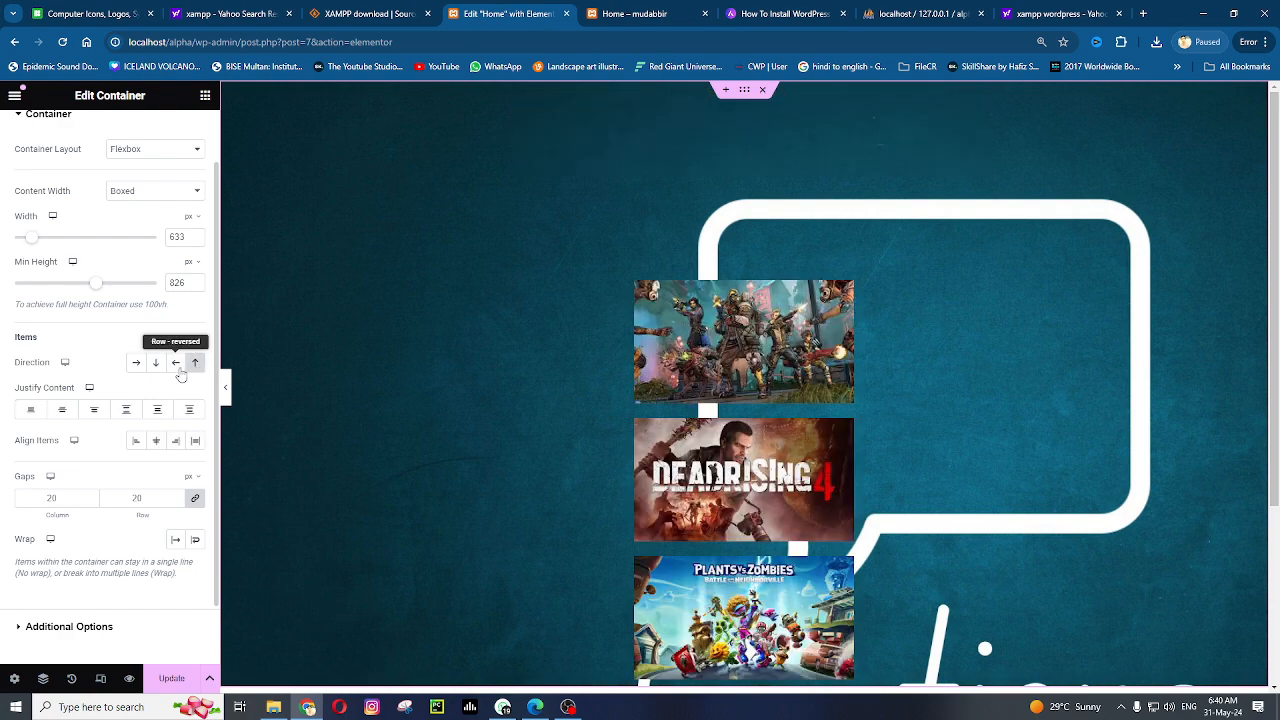
pyautogui.click(160, 372)
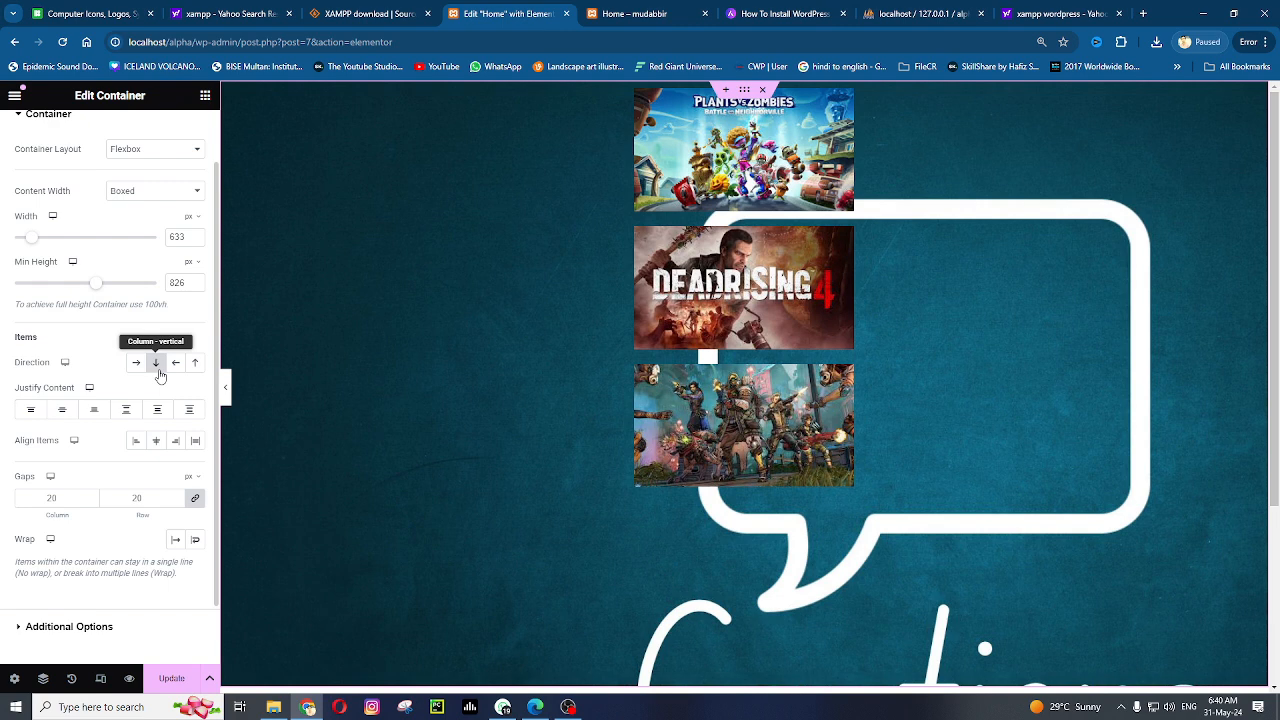
pyautogui.click(197, 376)
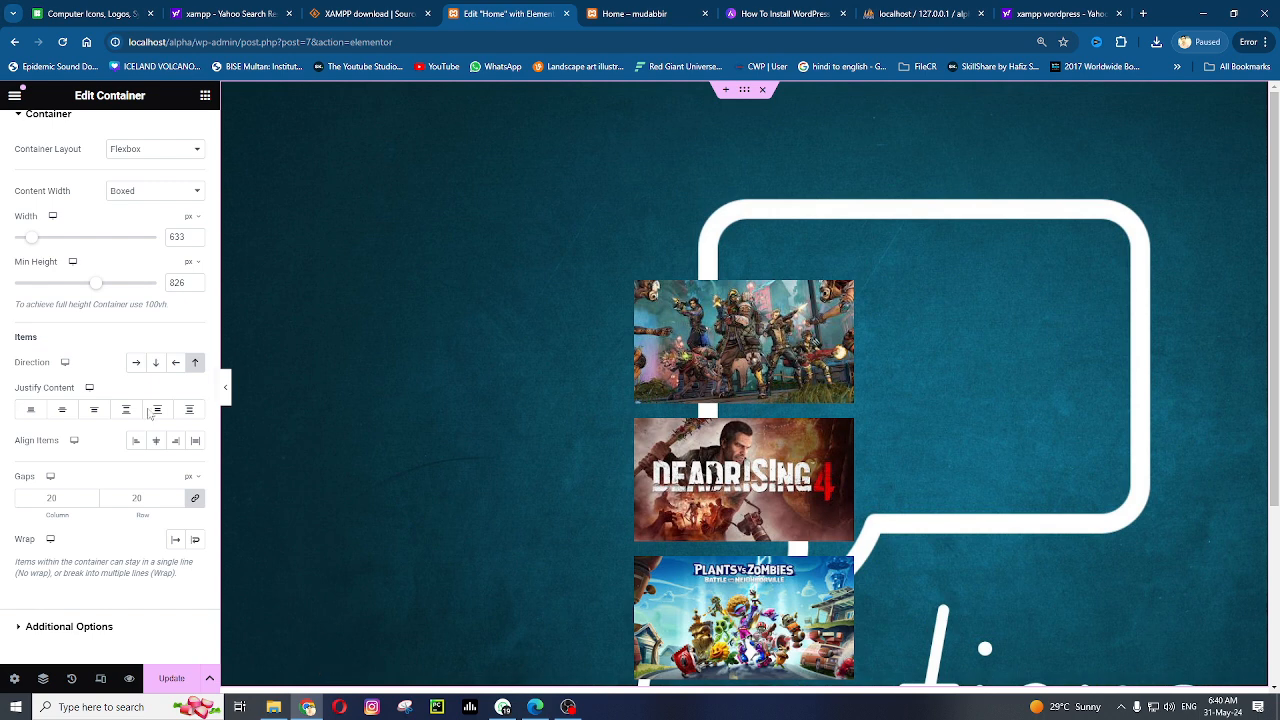
# Open the responsive view from the Direction setting and preview the container in mobile portrait, desktop and tablet portrait
pyautogui.click(67, 368)
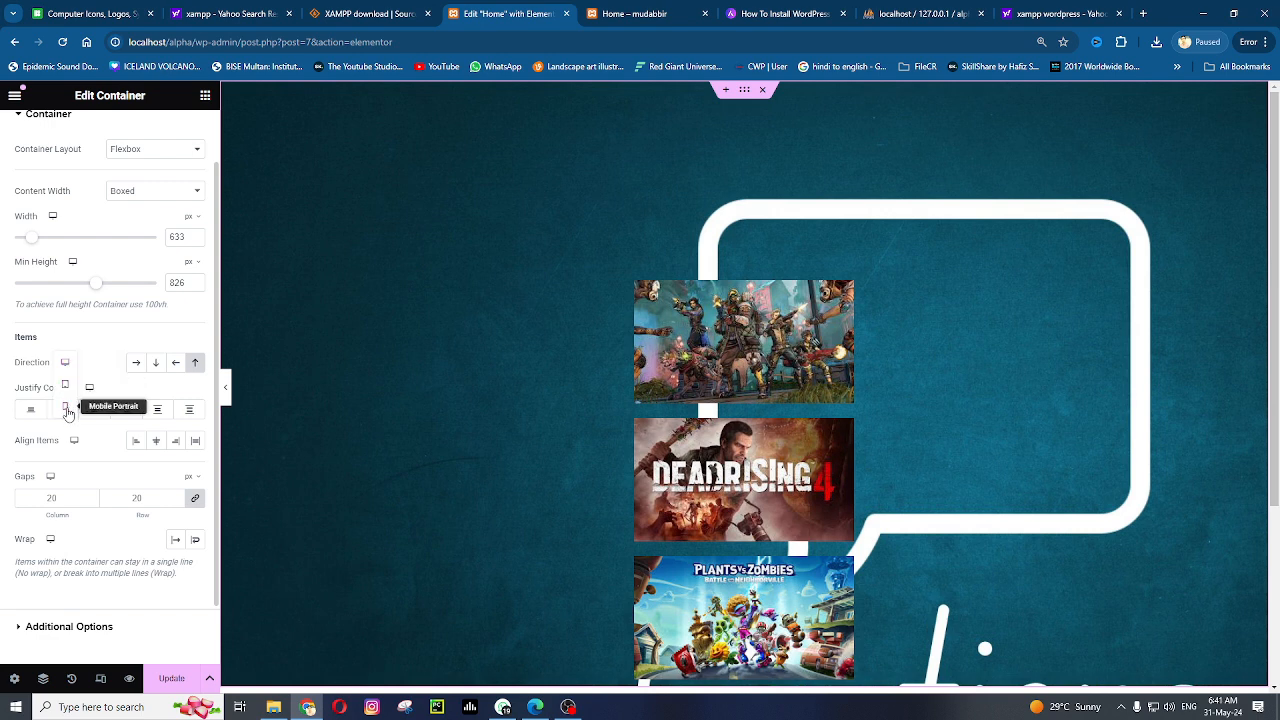
pyautogui.click(66, 410)
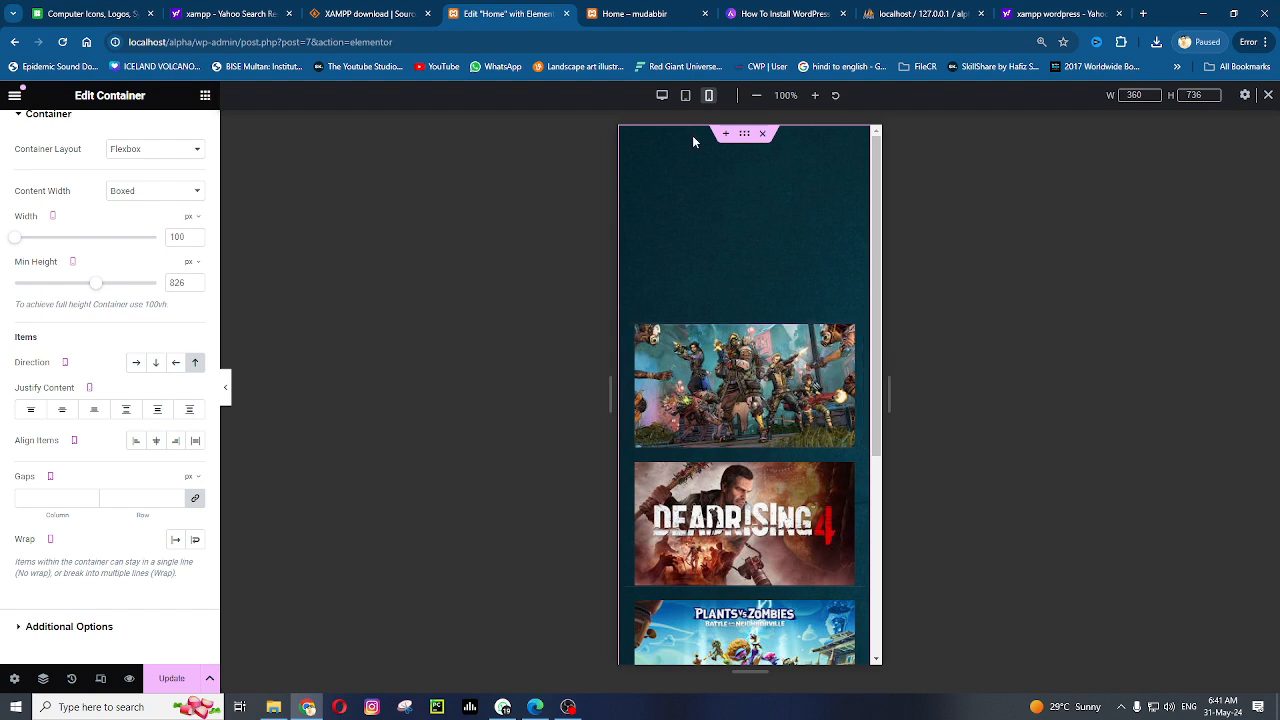
pyautogui.click(662, 95)
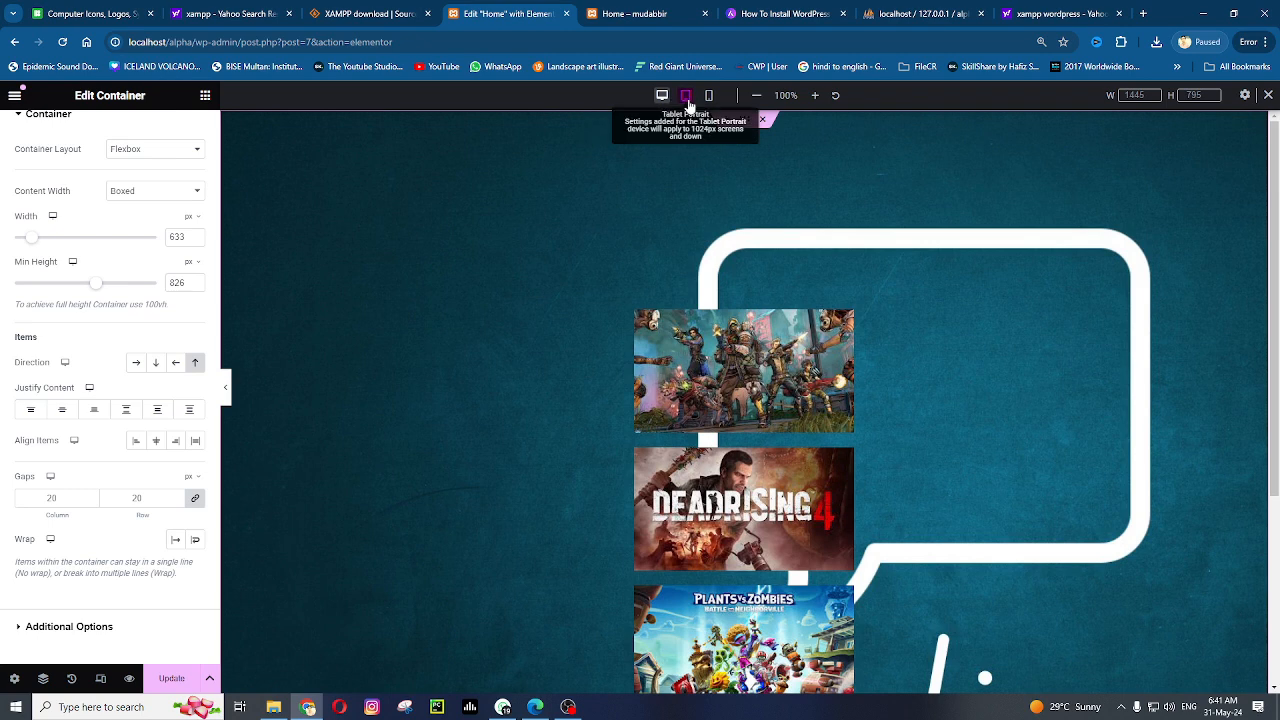
pyautogui.click(686, 97)
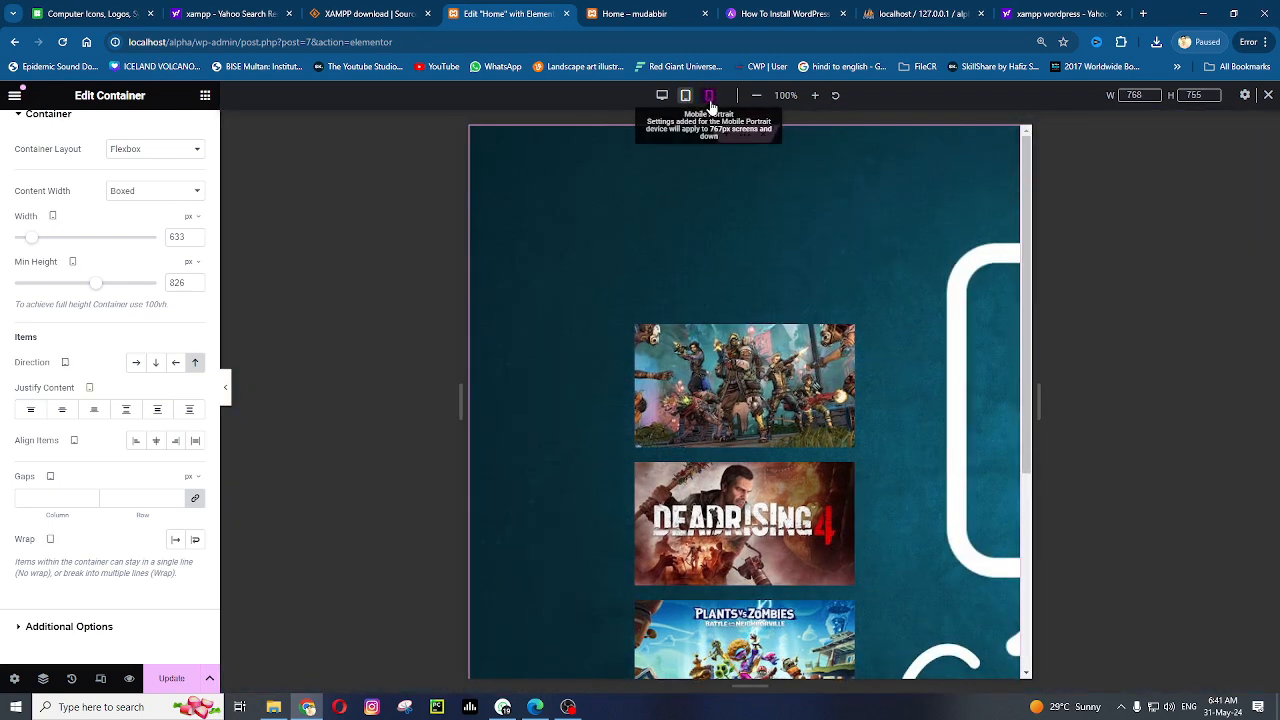
pyautogui.click(710, 100)
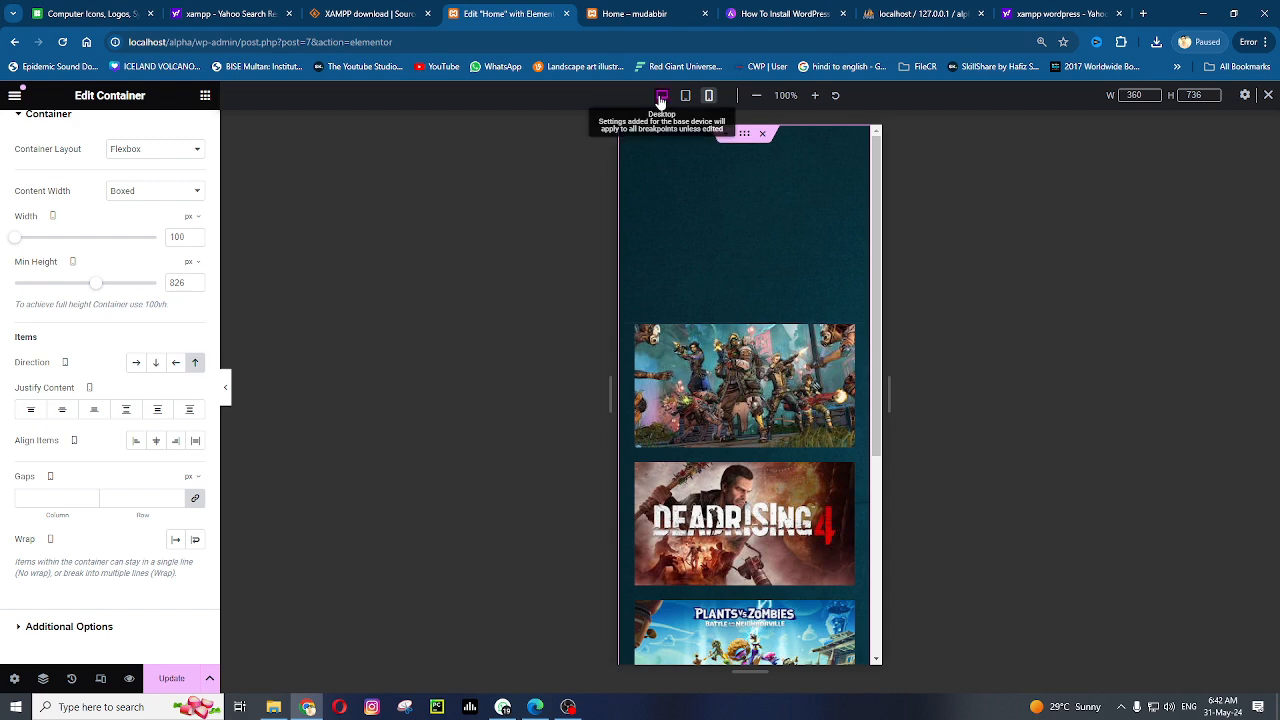
# Compare the page's desktop, tablet and mobile views again, ending on mobile portrait
pyautogui.click(661, 97)
pyautogui.click(686, 96)
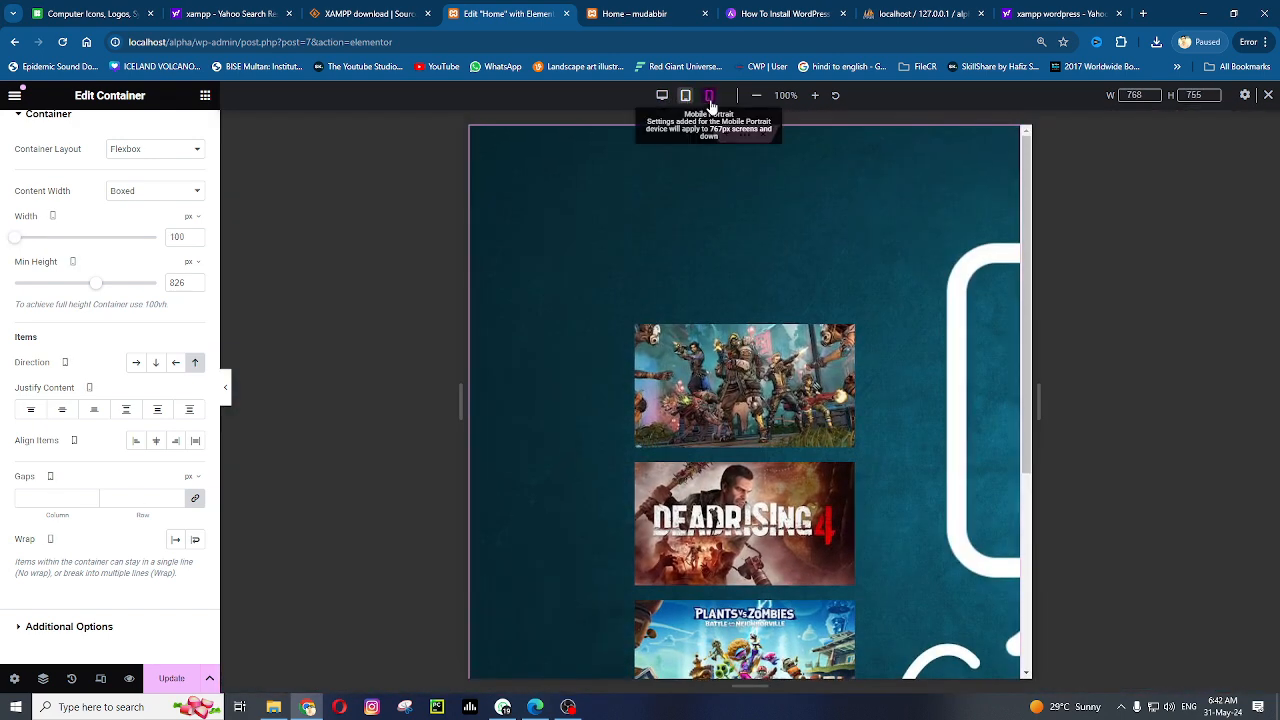
pyautogui.click(709, 96)
pyautogui.click(662, 95)
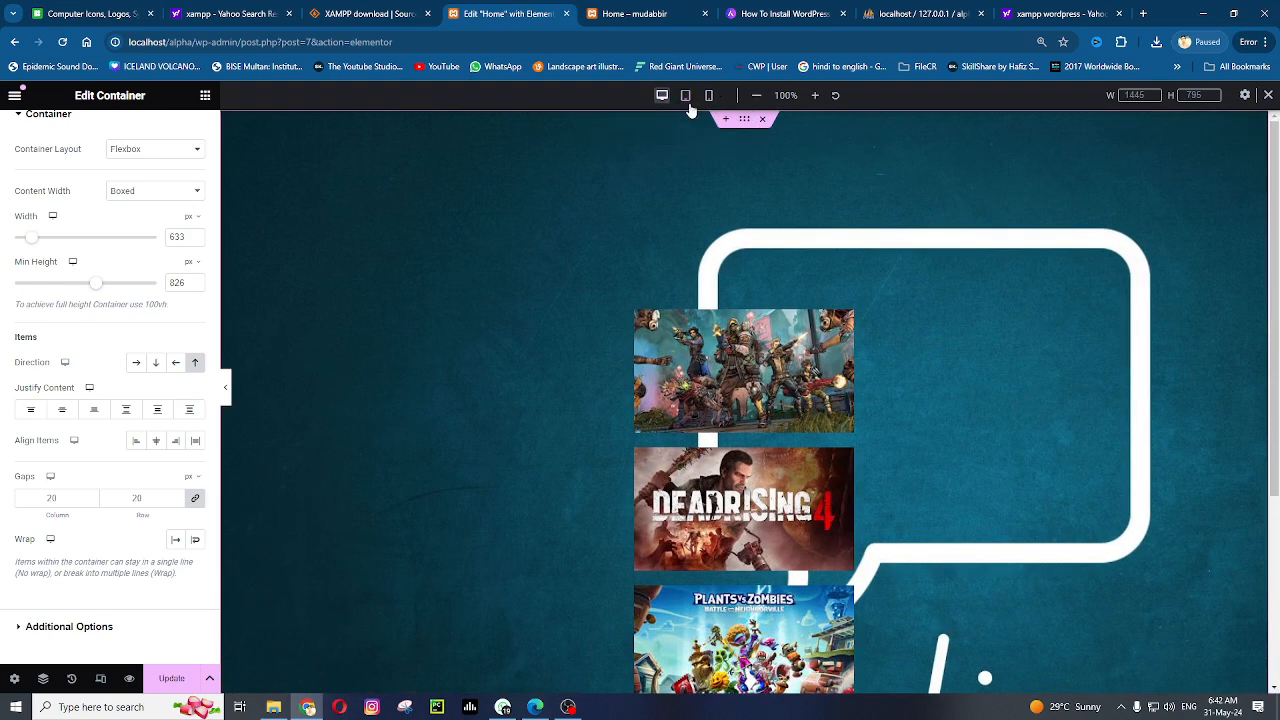
pyautogui.click(687, 103)
pyautogui.click(709, 96)
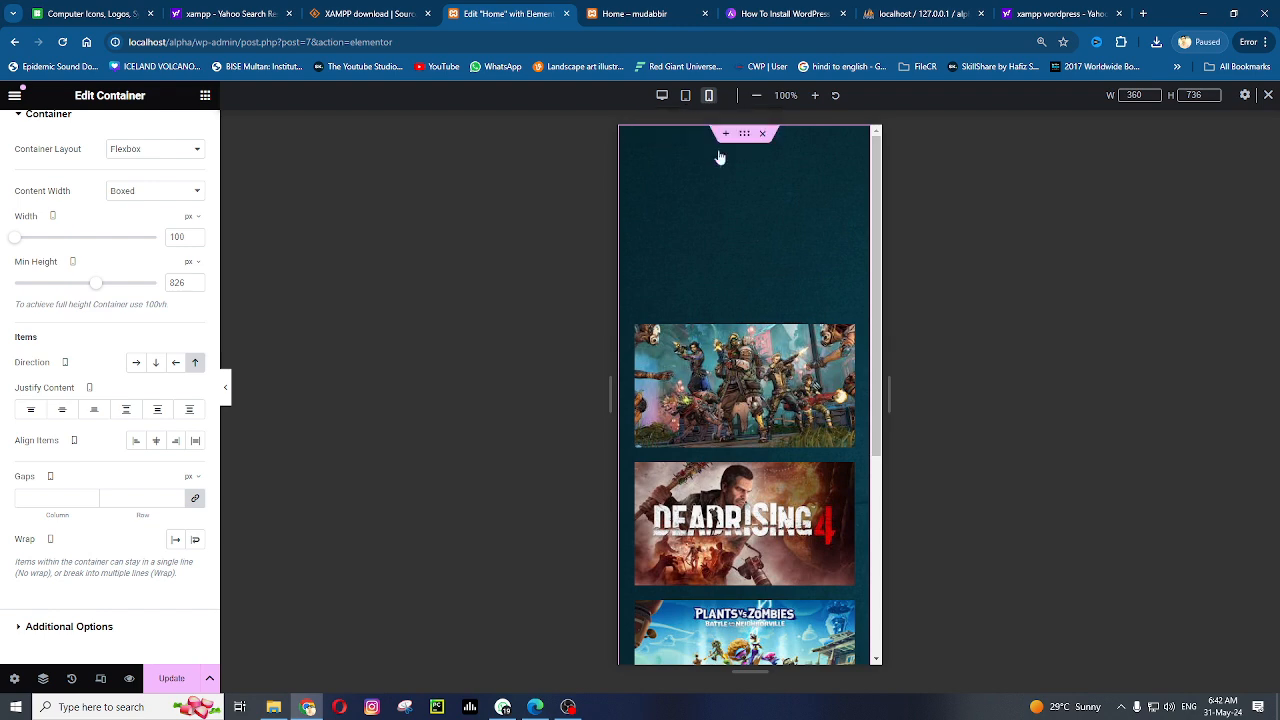
# Examine the mobile layout down to the end of the page and compare it with the desktop and tablet portrait layouts
pyautogui.click(855, 343)
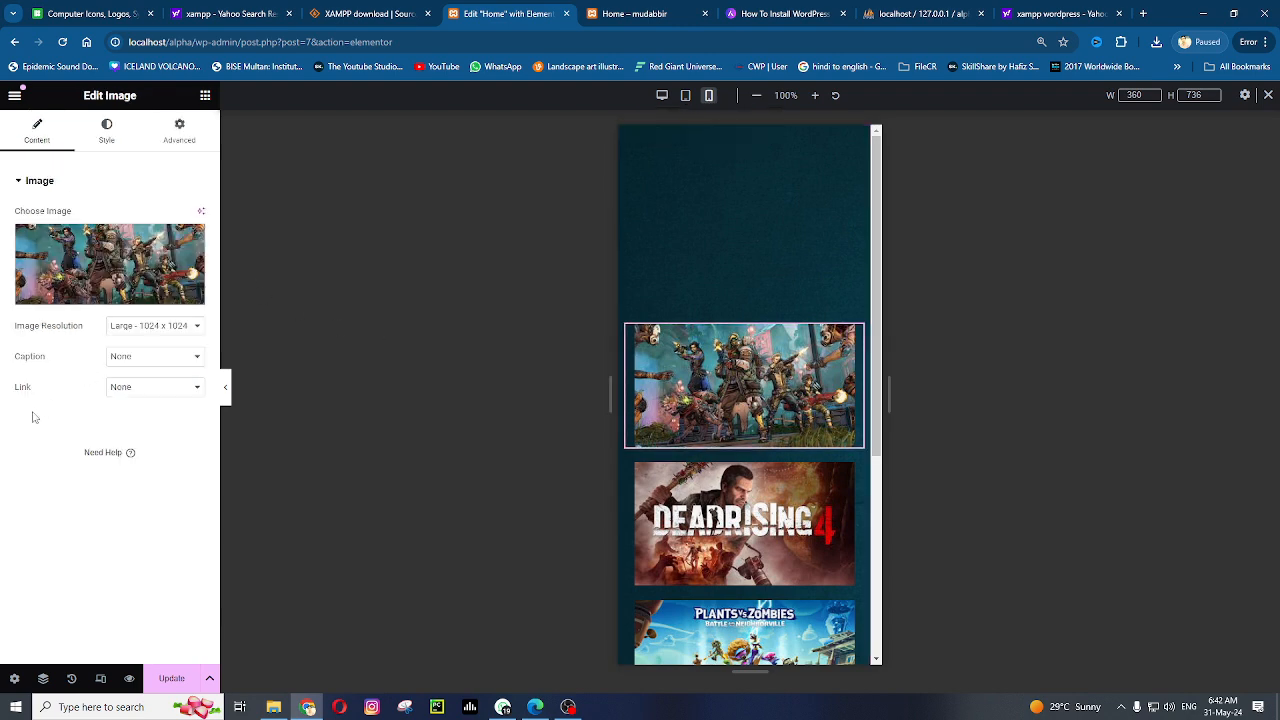
pyautogui.scroll(-2, 760, 460)
pyautogui.scroll(-2, 760, 455)
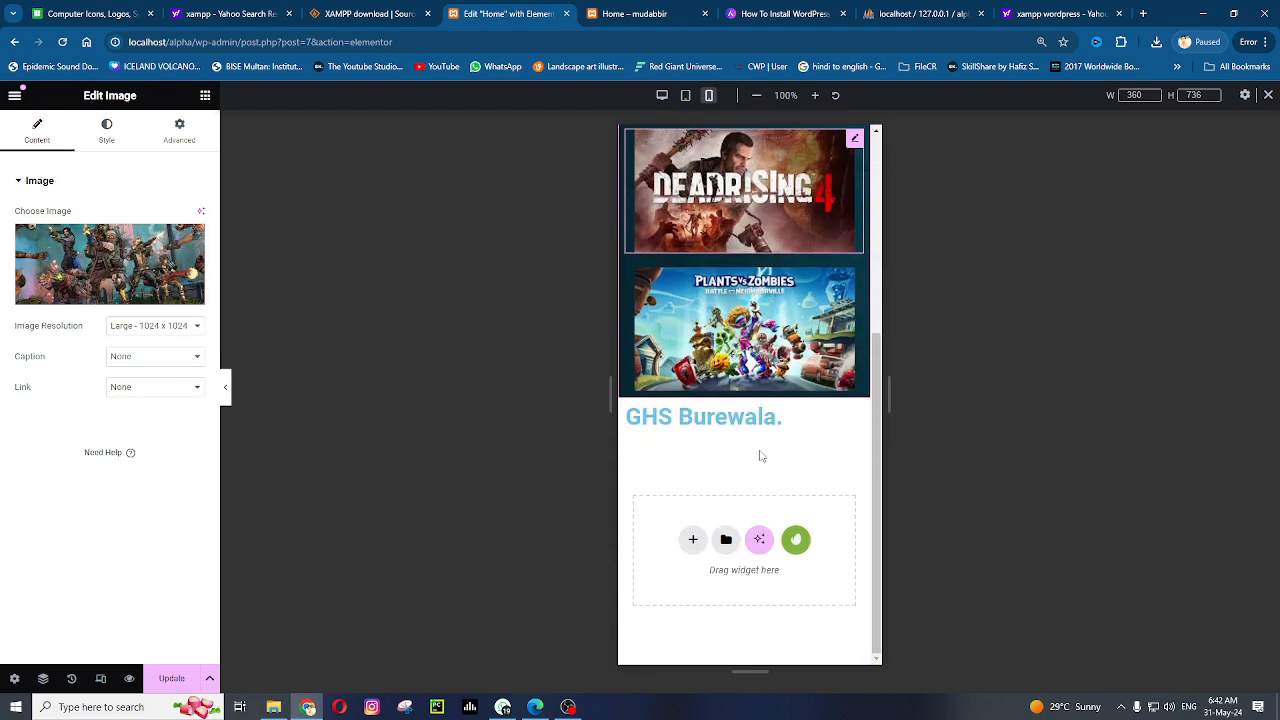
pyautogui.scroll(5, 759, 449)
pyautogui.click(661, 95)
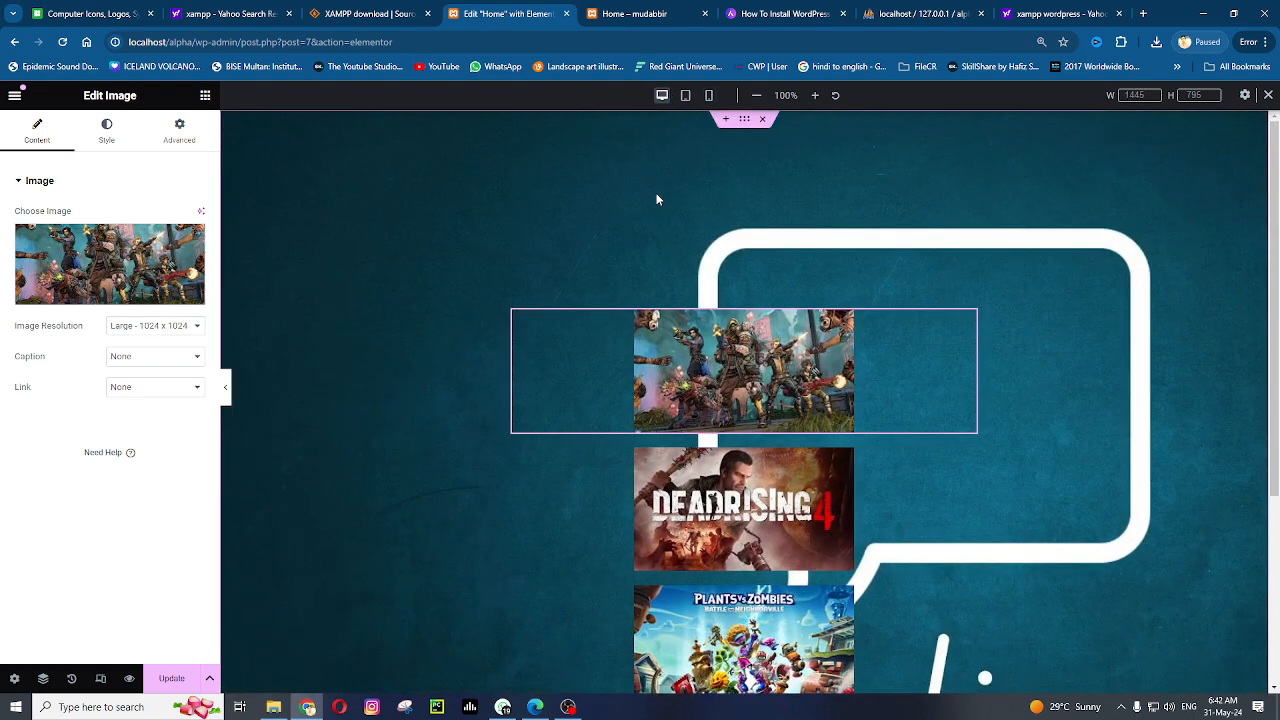
pyautogui.click(685, 95)
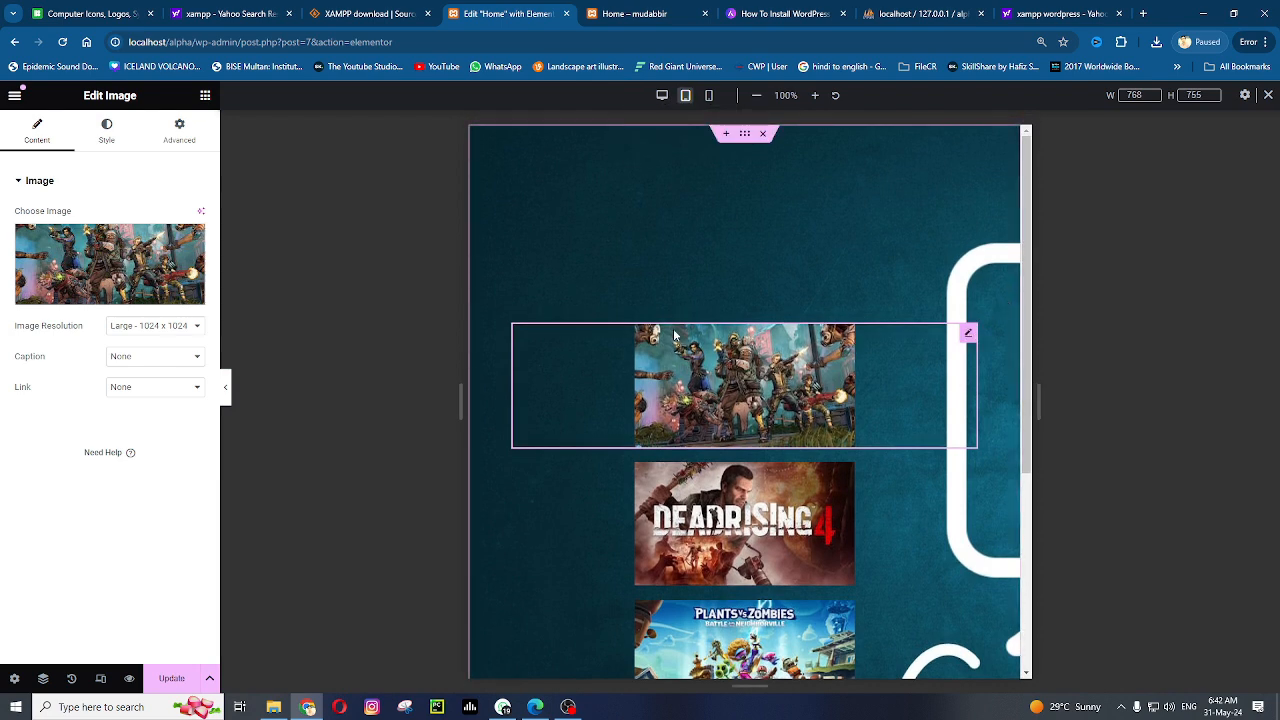
pyautogui.click(709, 95)
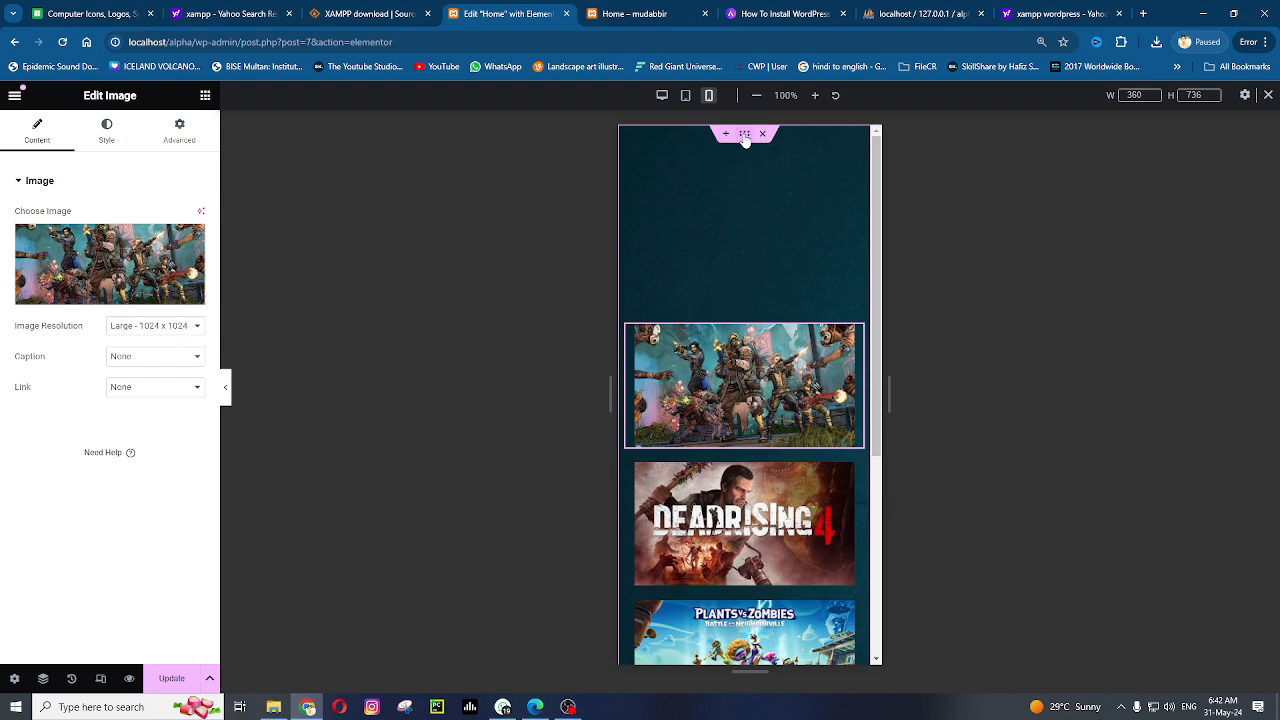
# Set the image container's item direction to column-vertical for mobile portrait and compare the result with the desktop view
pyautogui.click(743, 136)
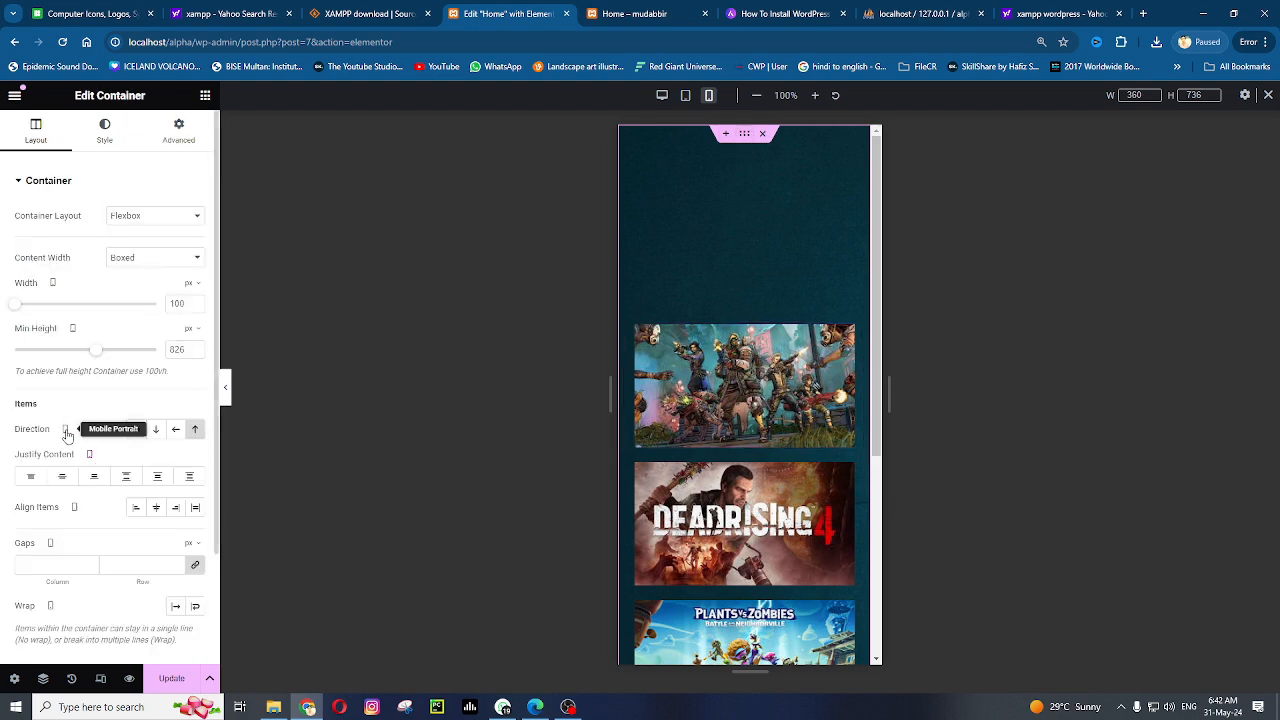
pyautogui.click(156, 432)
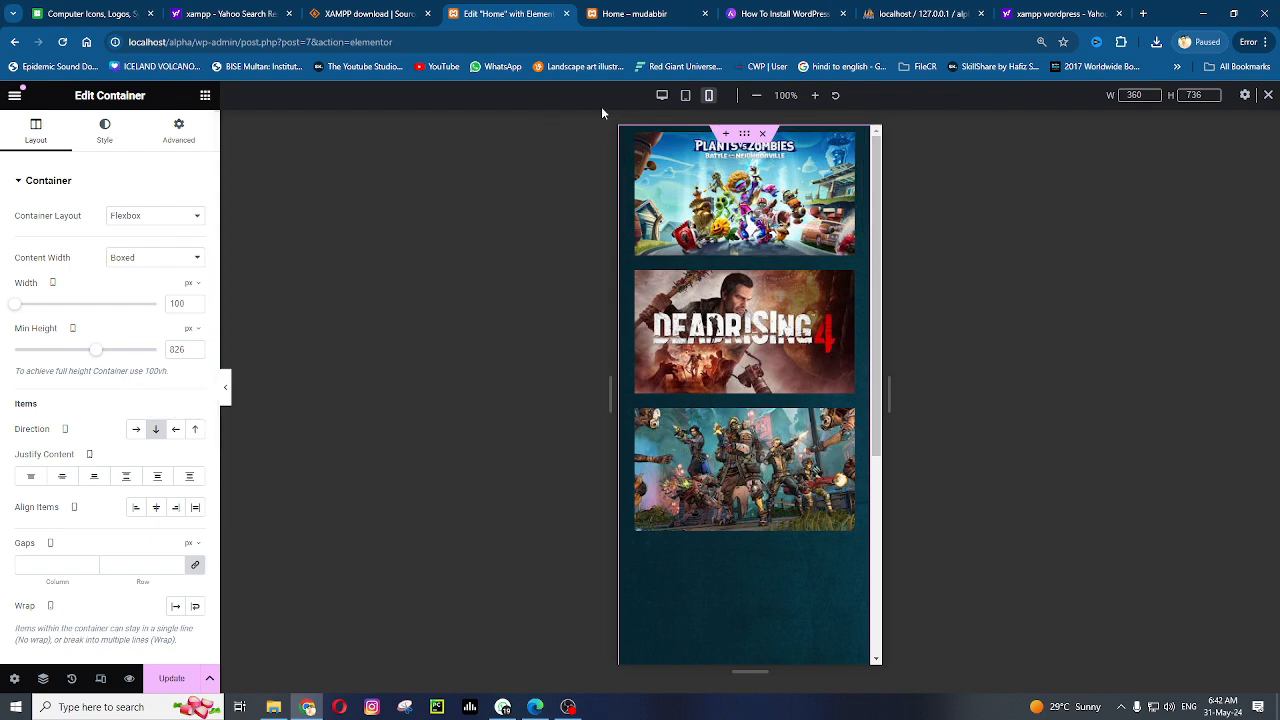
pyautogui.click(660, 97)
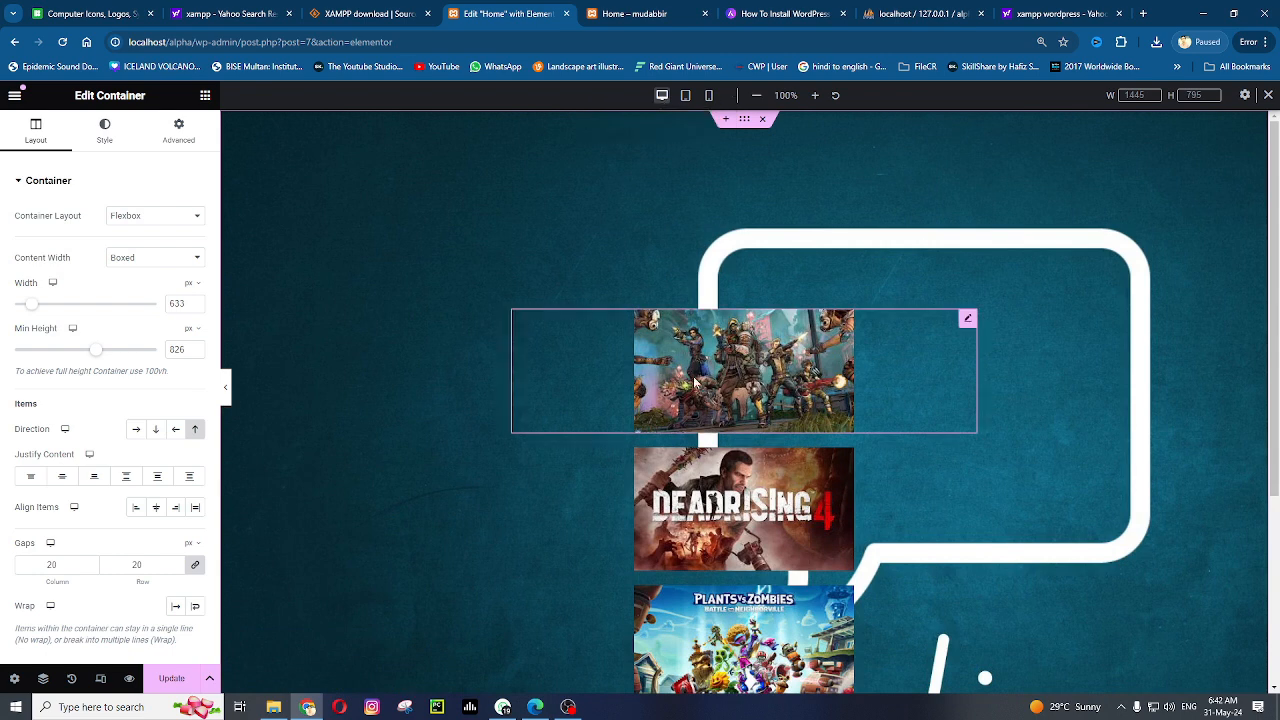
pyautogui.click(711, 97)
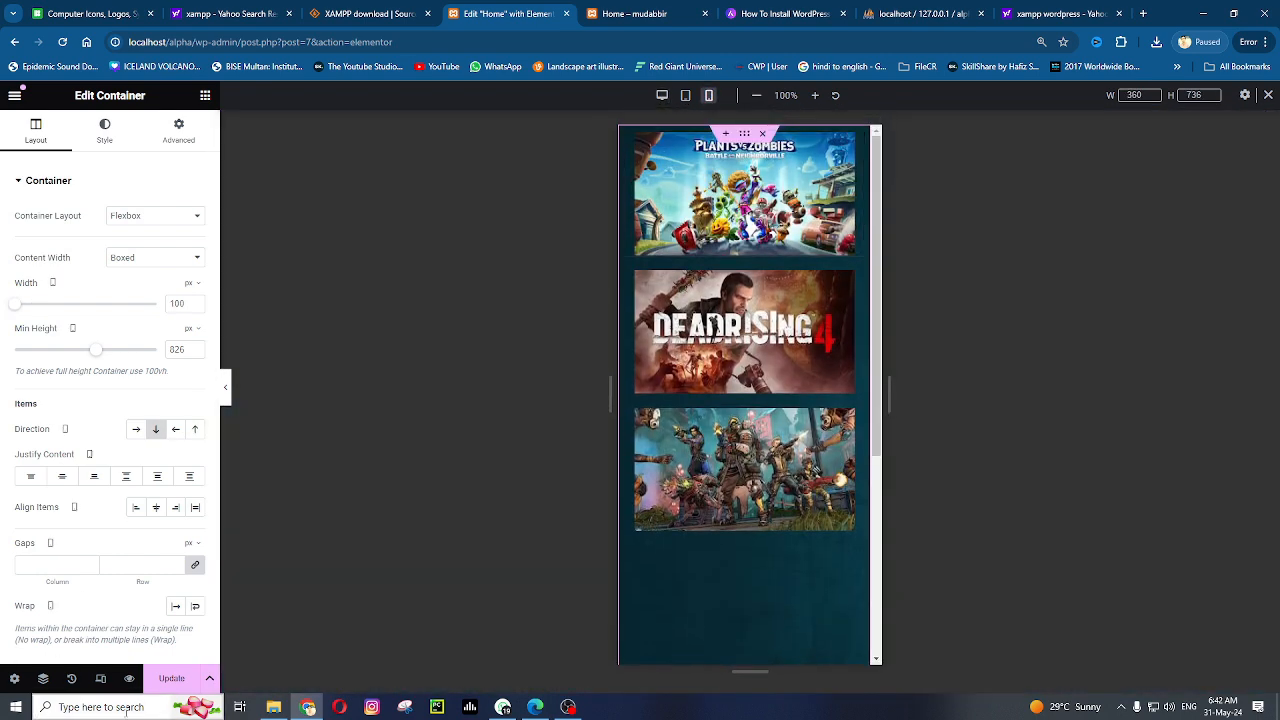
# Update the Home page and preview the changes in the browser
pyautogui.click(171, 679)
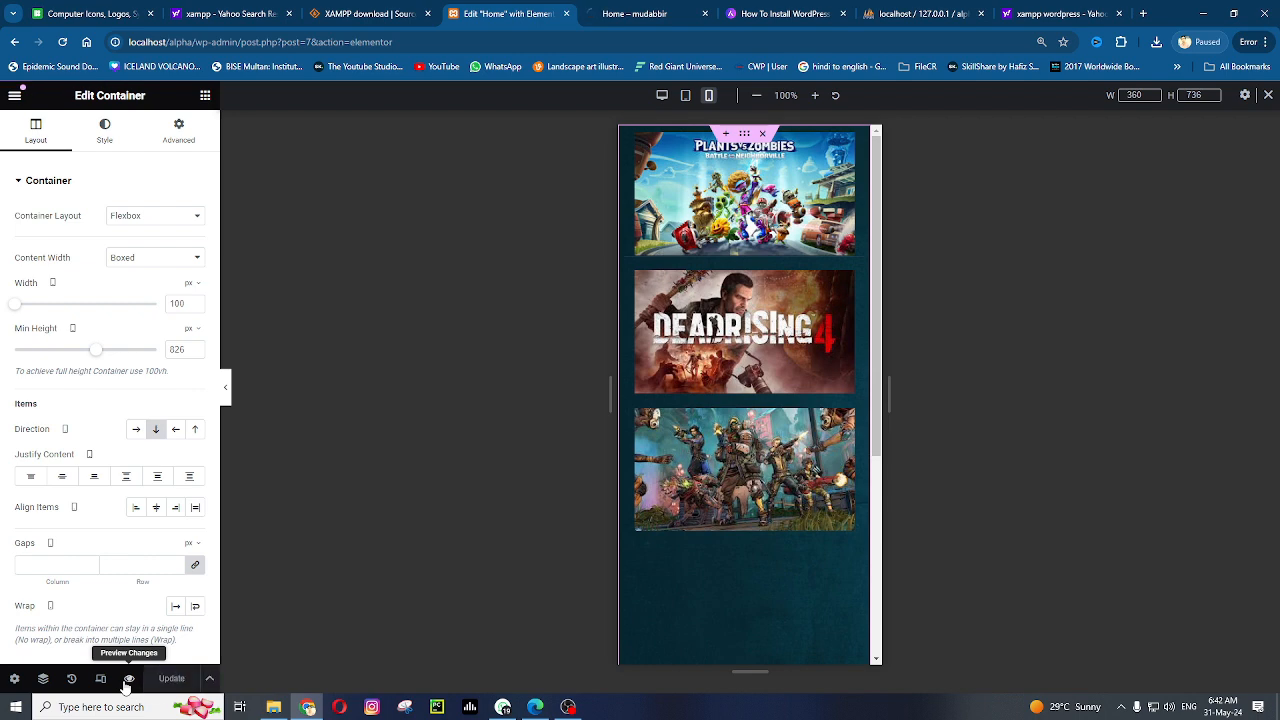
pyautogui.click(128, 680)
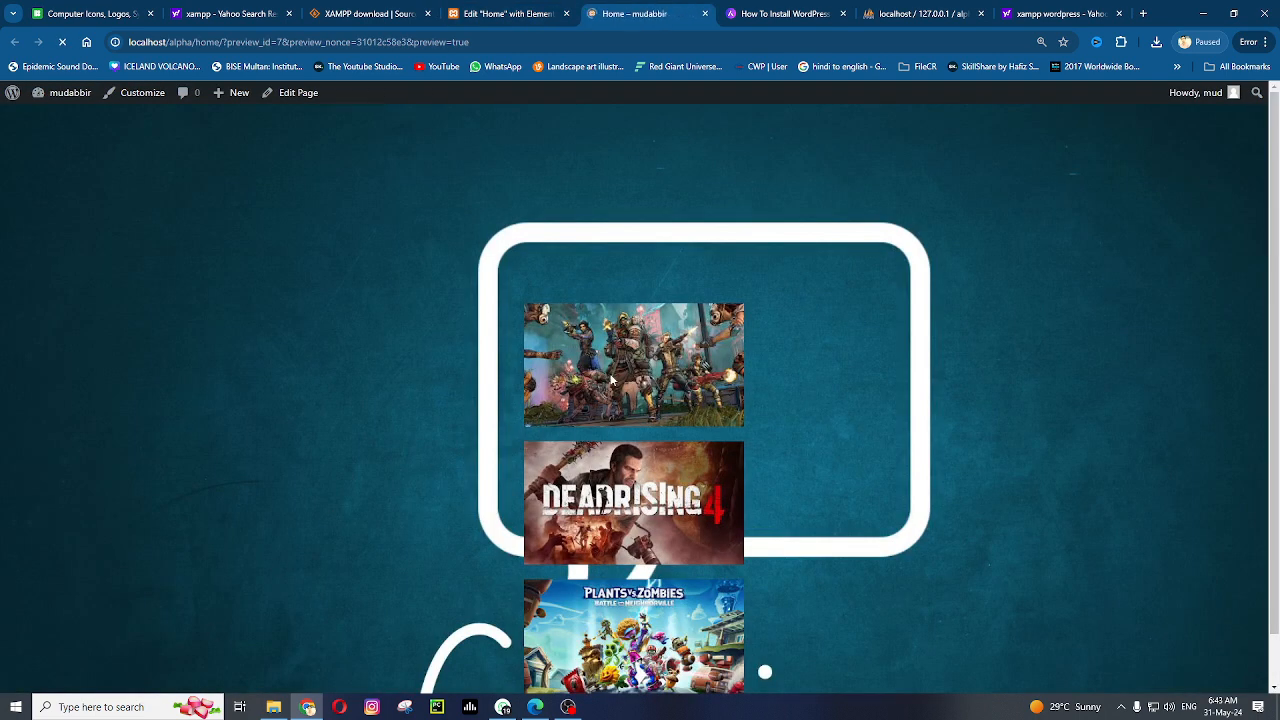
pyautogui.scroll(-1, 926, 568)
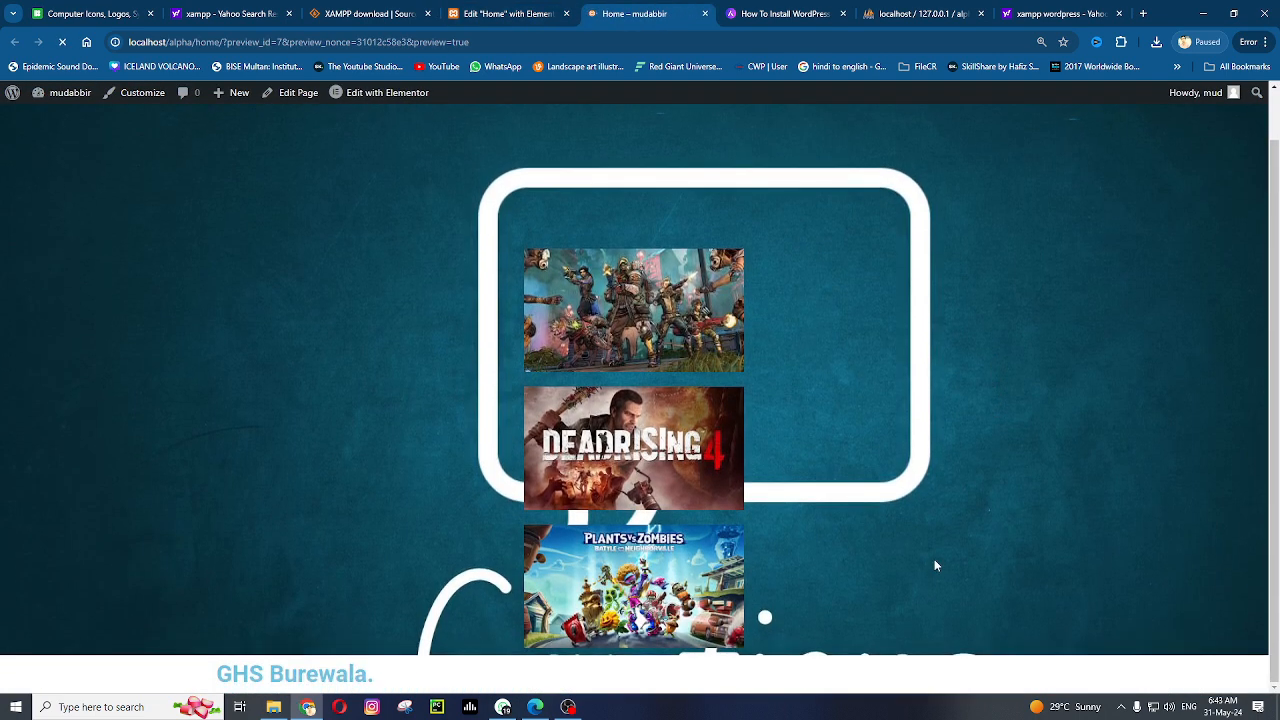
# Inspect the previewed page in the developer tools' device emulation and widen the responsive viewport to about 710 px
pyautogui.rightClick(934, 566)
pyautogui.click(940, 554)
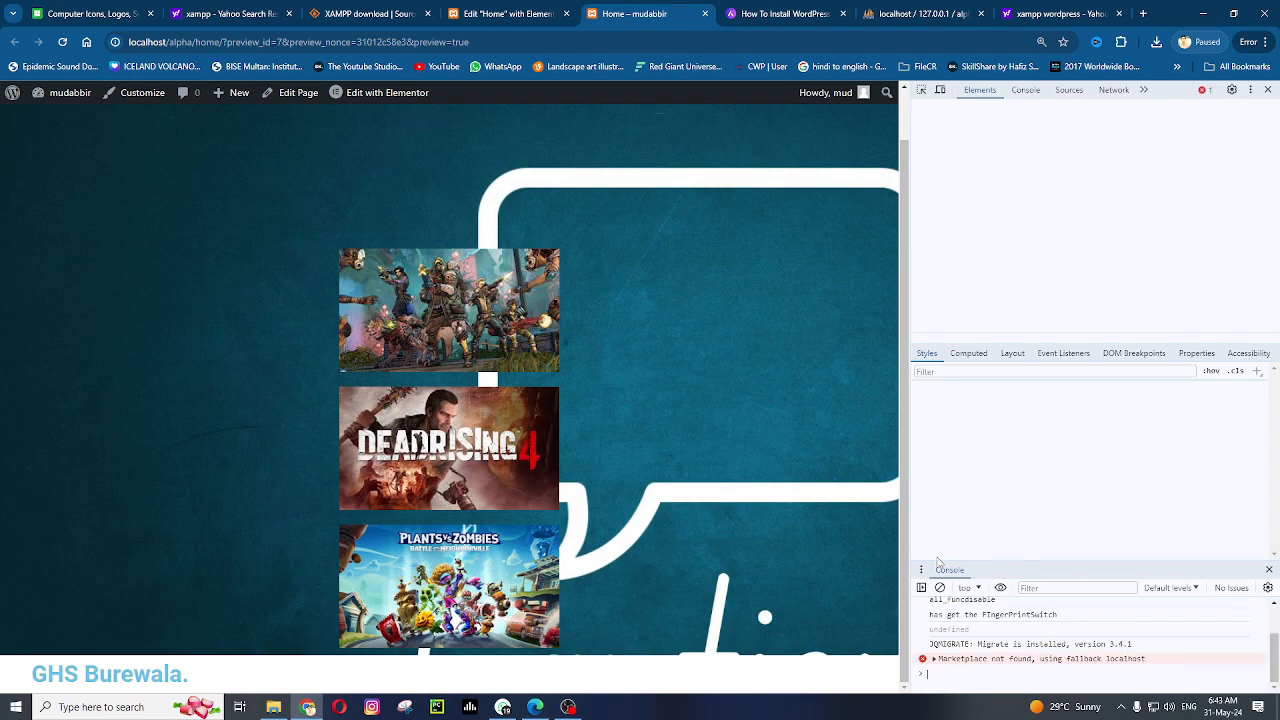
pyautogui.click(940, 89)
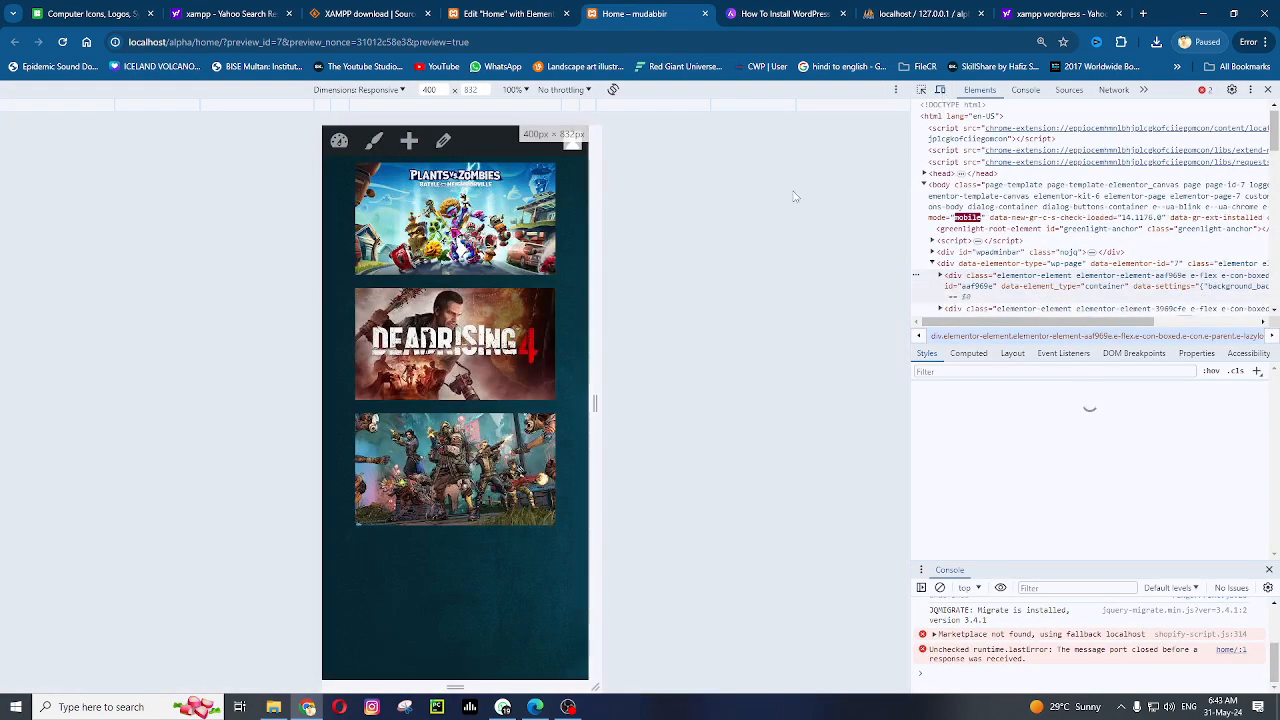
pyautogui.moveTo(596, 403); pyautogui.dragTo(690, 431)
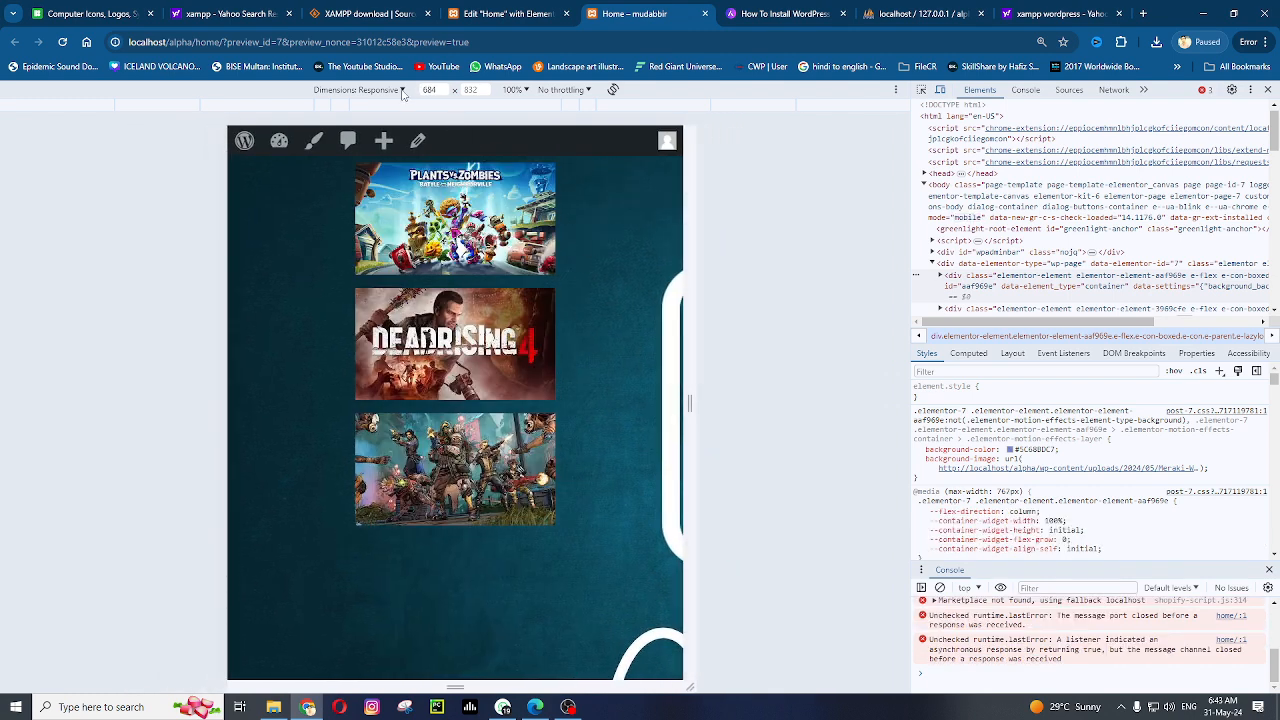
pyautogui.moveTo(689, 408); pyautogui.dragTo(698, 434)
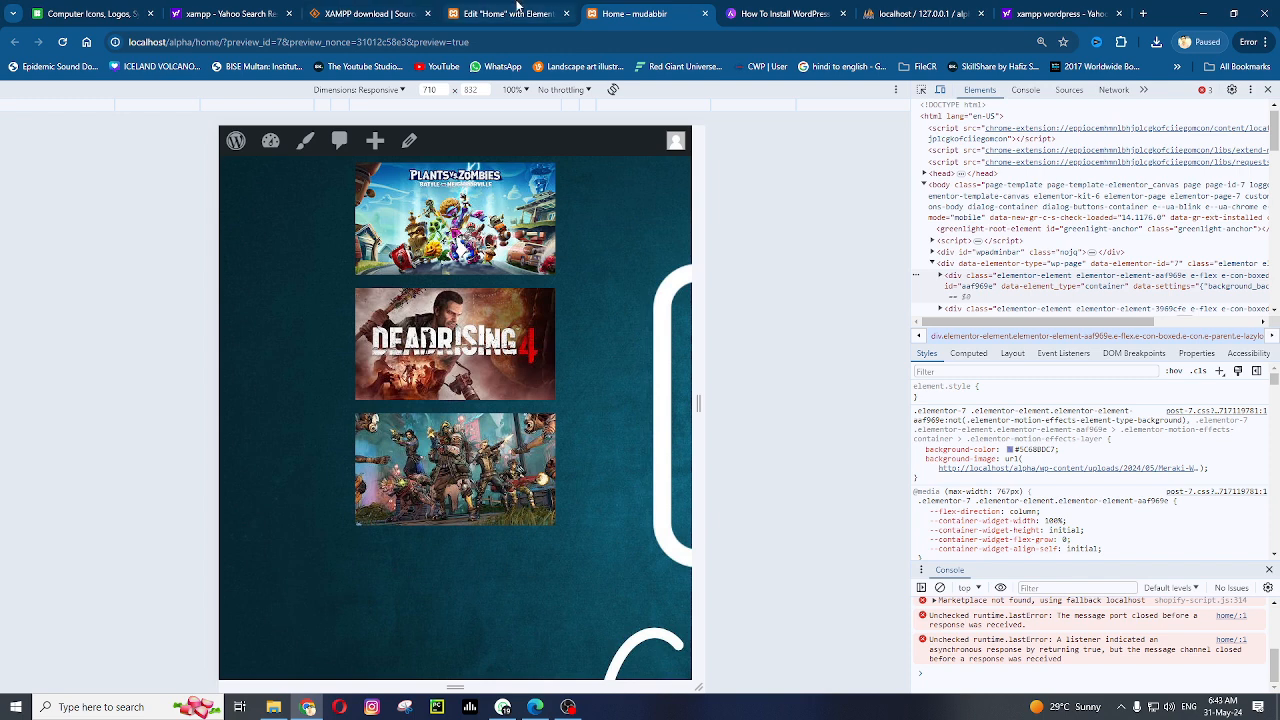
# Return to the Elementor editor and set the image container's item direction to a left-to-right row for desktop
pyautogui.click(518, 8)
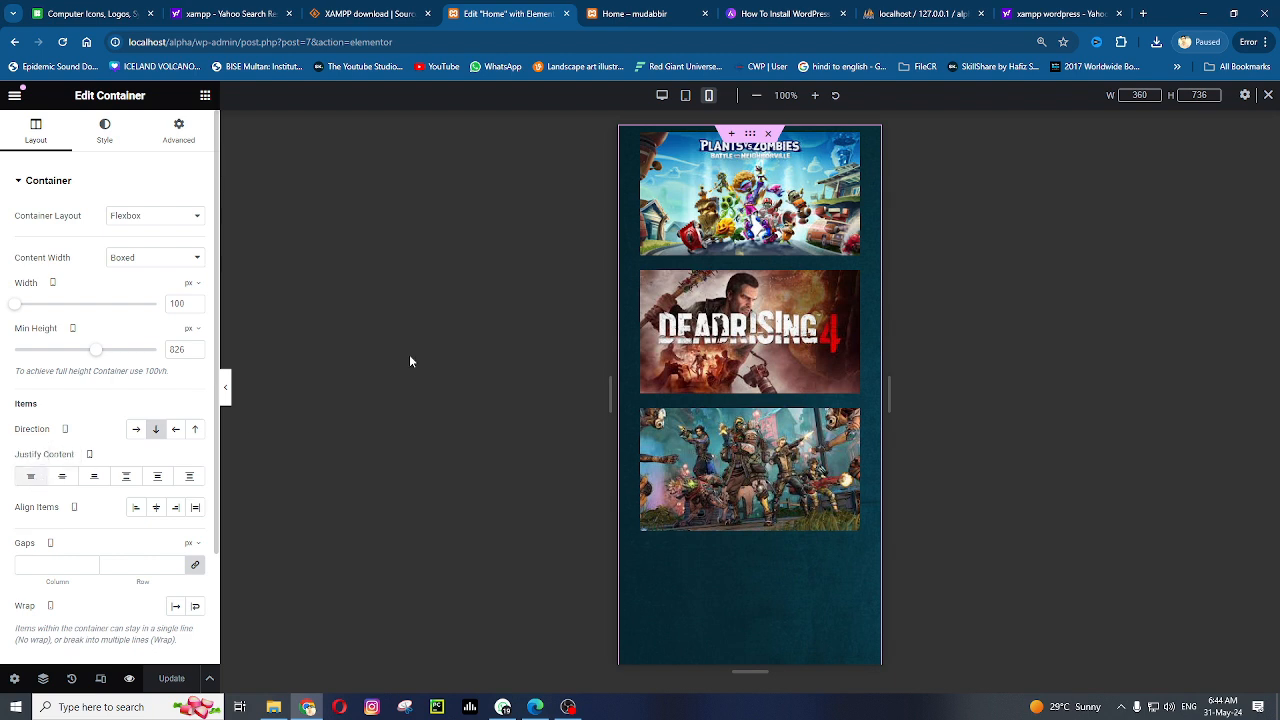
pyautogui.click(662, 95)
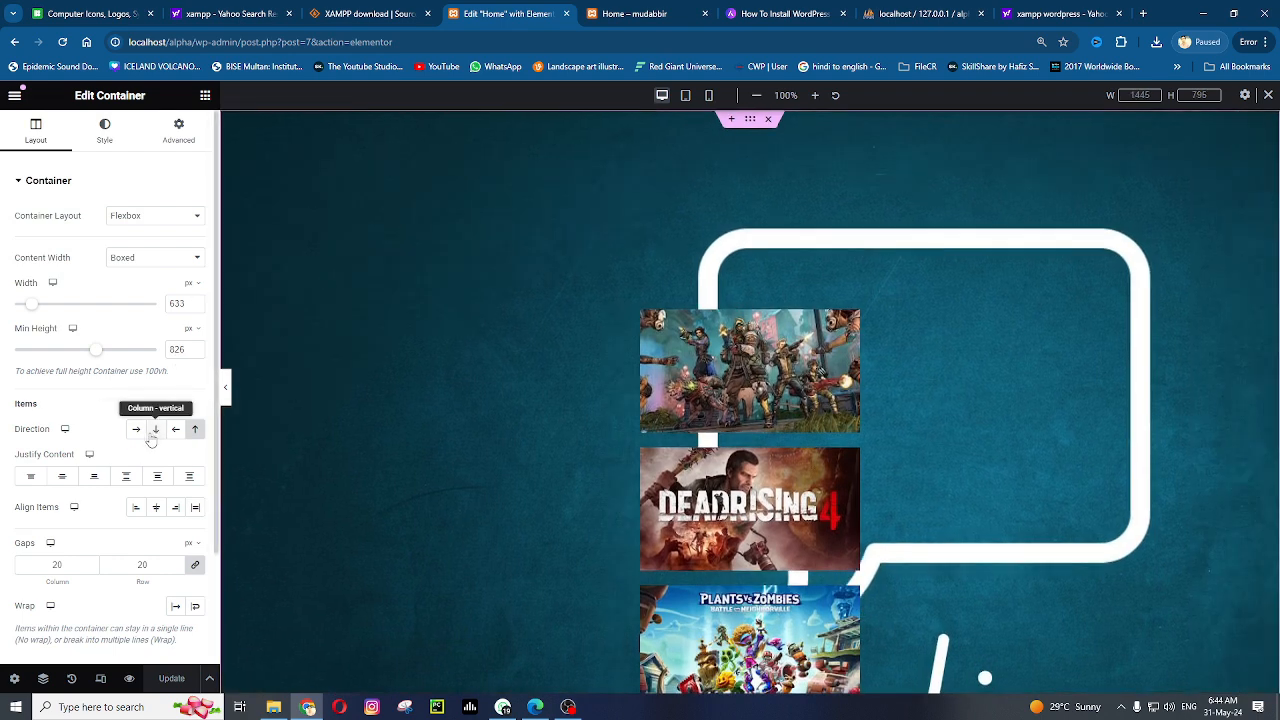
pyautogui.click(155, 429)
pyautogui.click(136, 429)
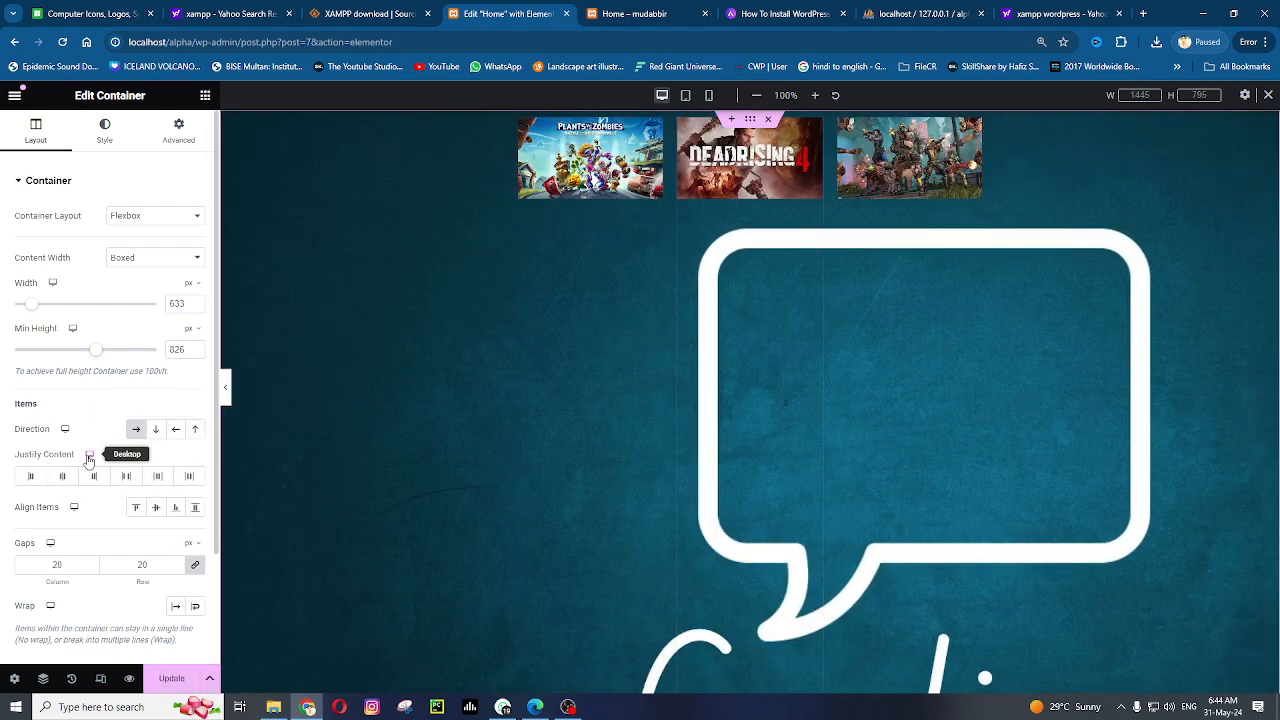
# Justify the image container's content to the center and widen the container to about 906 px for desktop
pyautogui.click(32, 477)
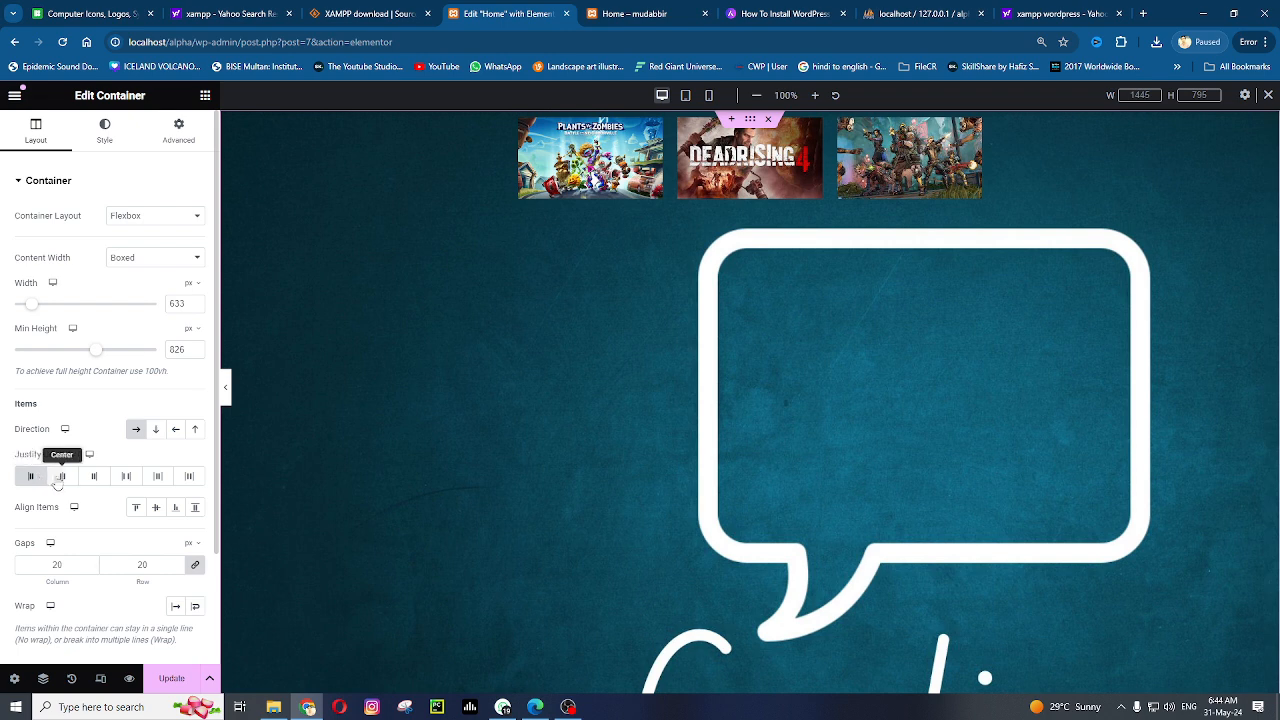
pyautogui.click(70, 479)
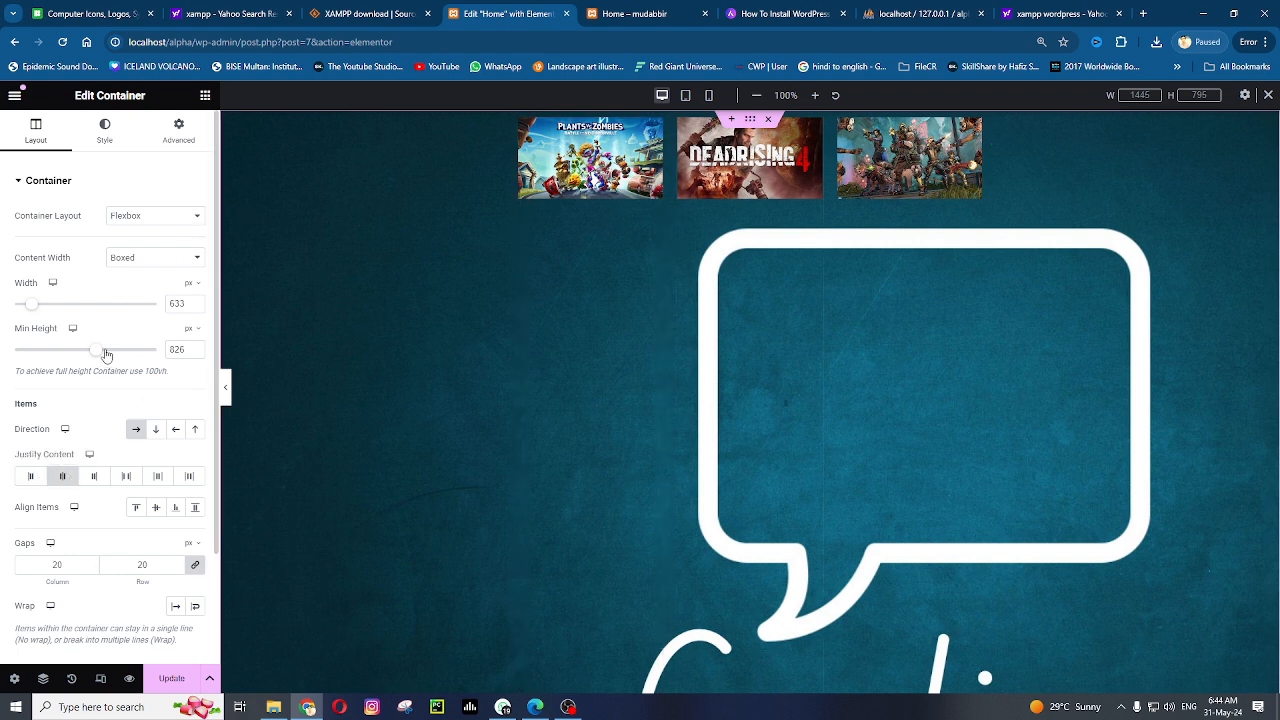
pyautogui.moveTo(33, 305); pyautogui.dragTo(68, 308)
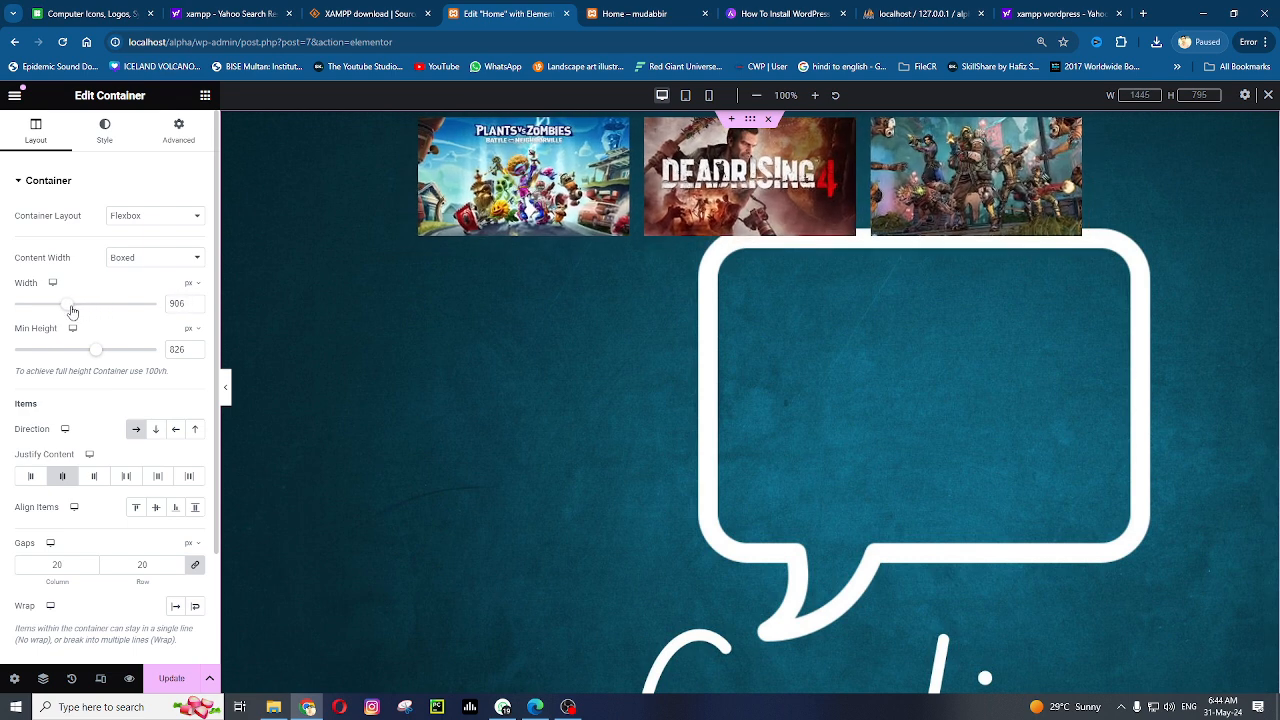
# Try the Space Between, End and Start Justify Content options on the container holding the three game images
pyautogui.click(126, 477)
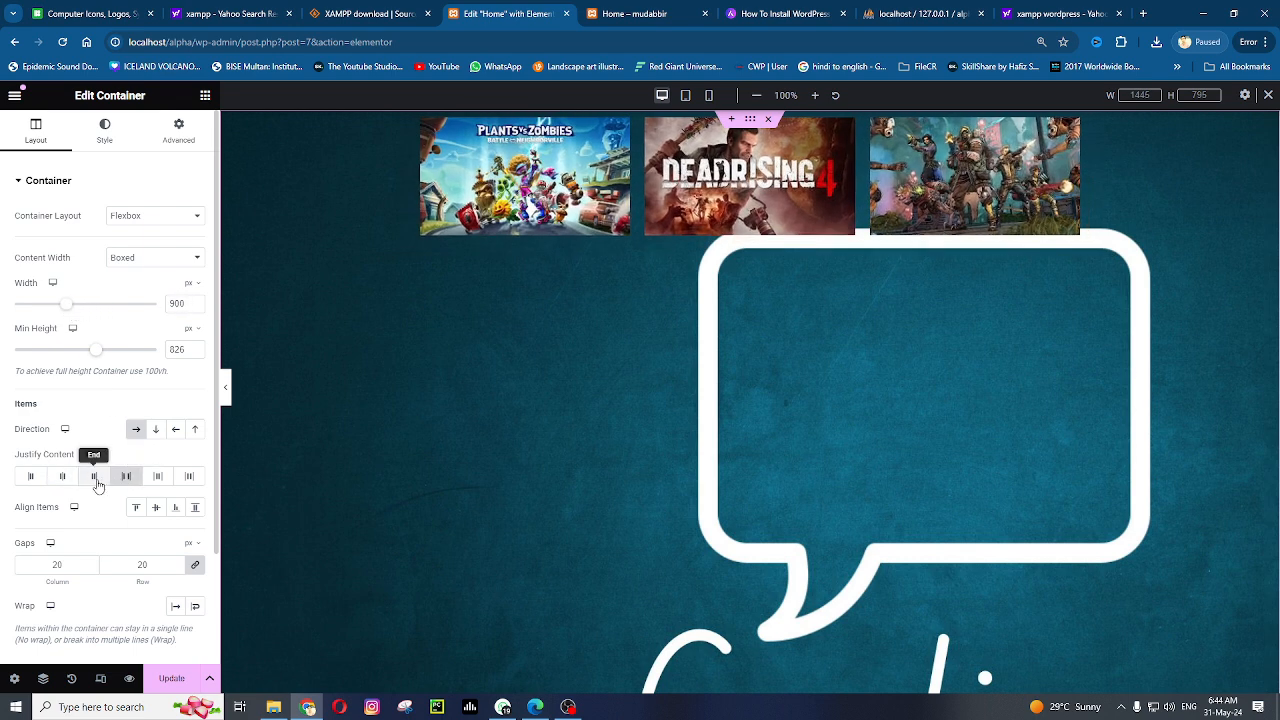
pyautogui.click(95, 478)
pyautogui.scroll(-2, 97, 485)
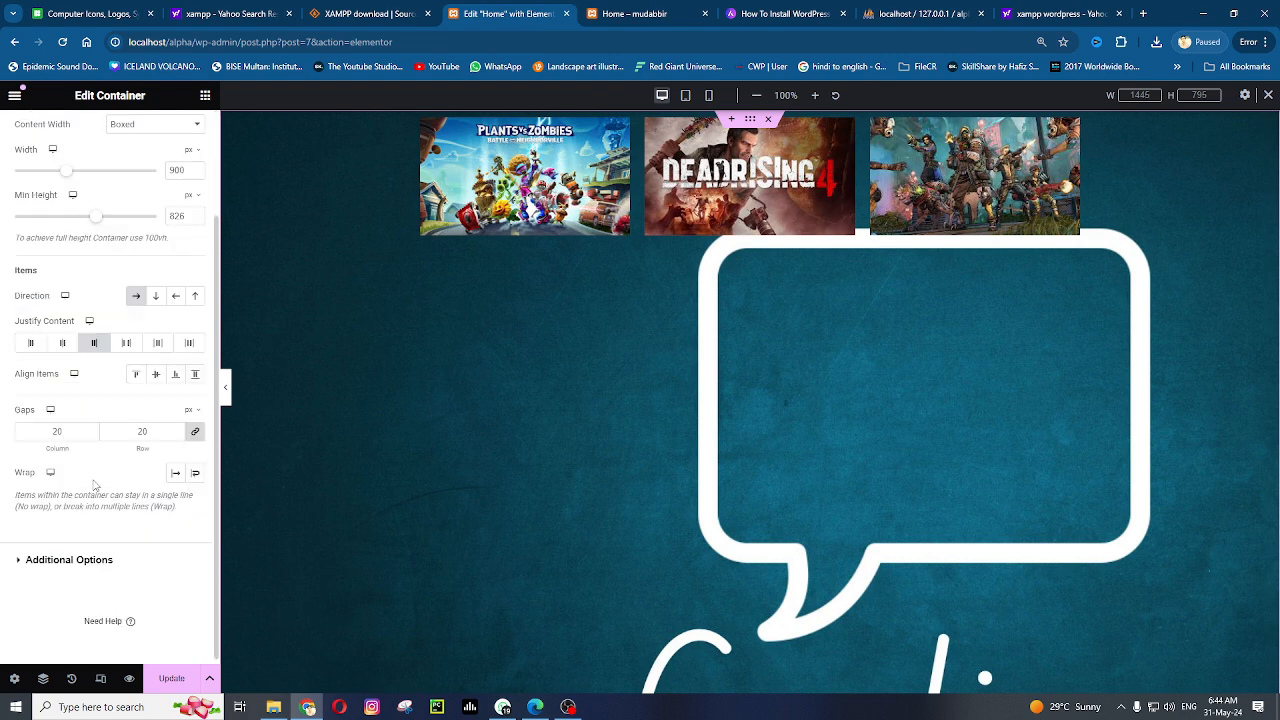
pyautogui.click(28, 345)
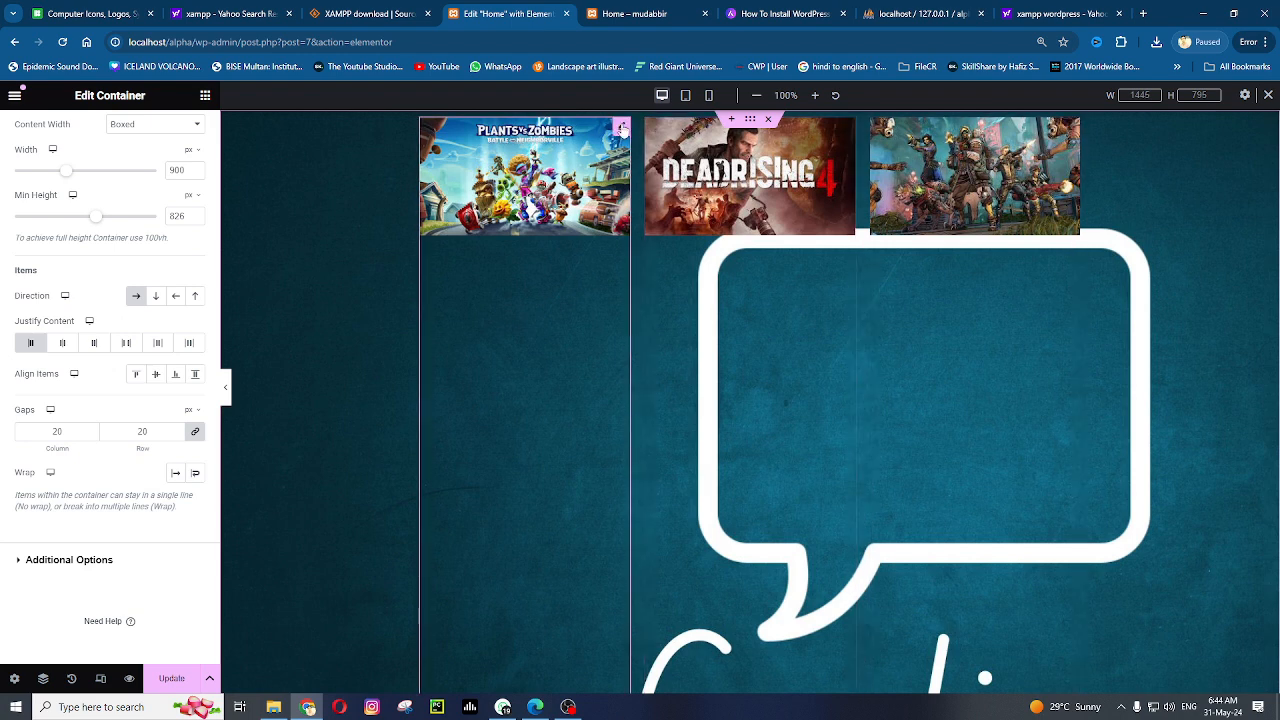
# Delete all three game images from the container
pyautogui.rightClick(621, 127)
pyautogui.click(647, 449)
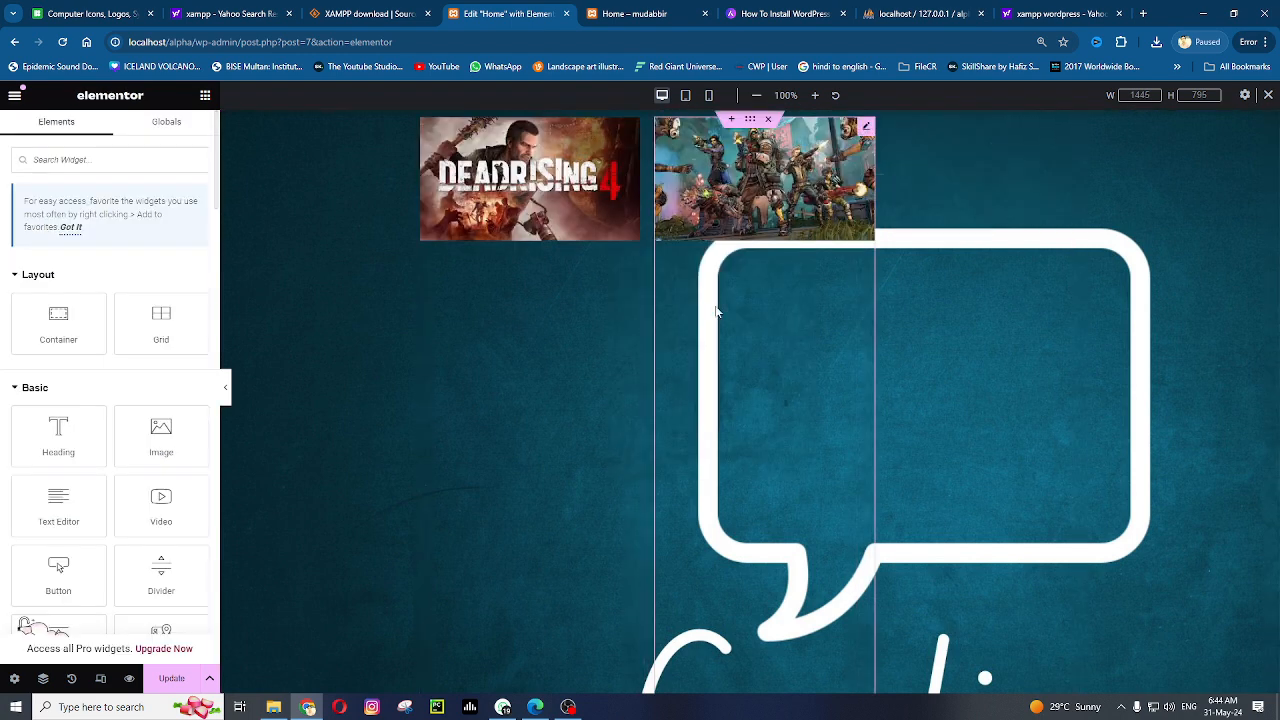
pyautogui.rightClick(860, 125)
pyautogui.click(924, 462)
pyautogui.rightClick(634, 130)
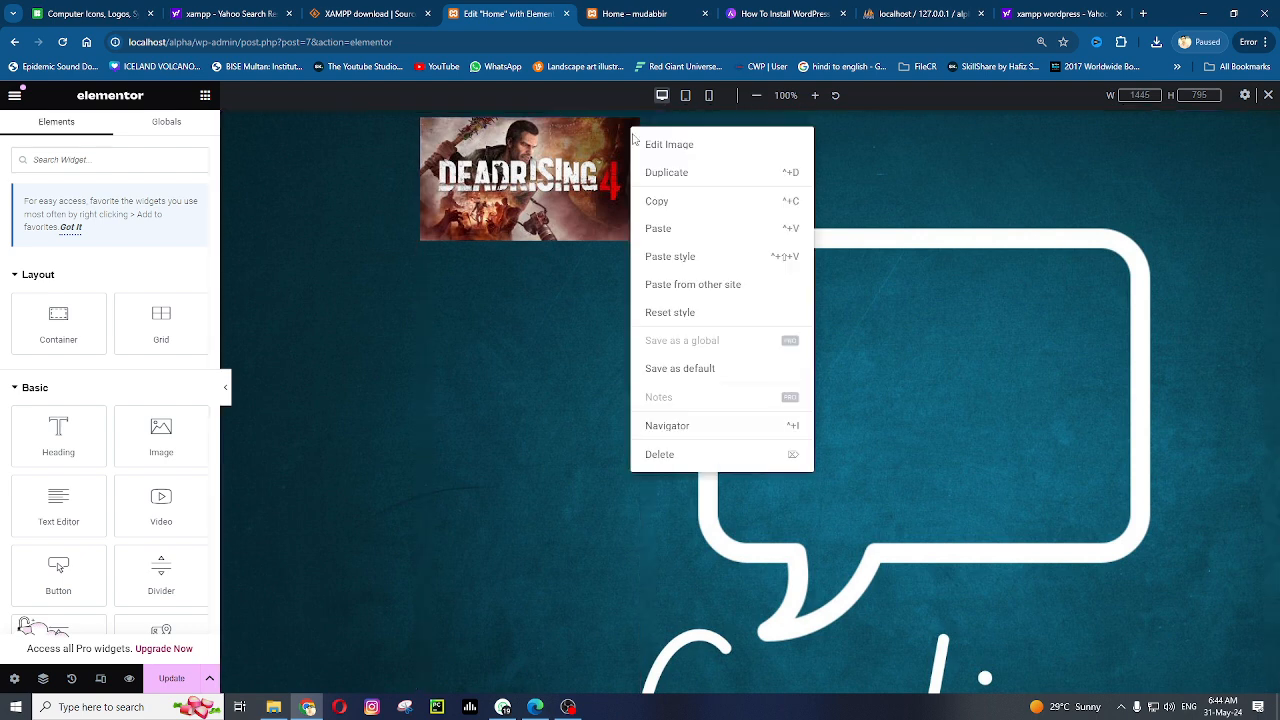
pyautogui.click(688, 451)
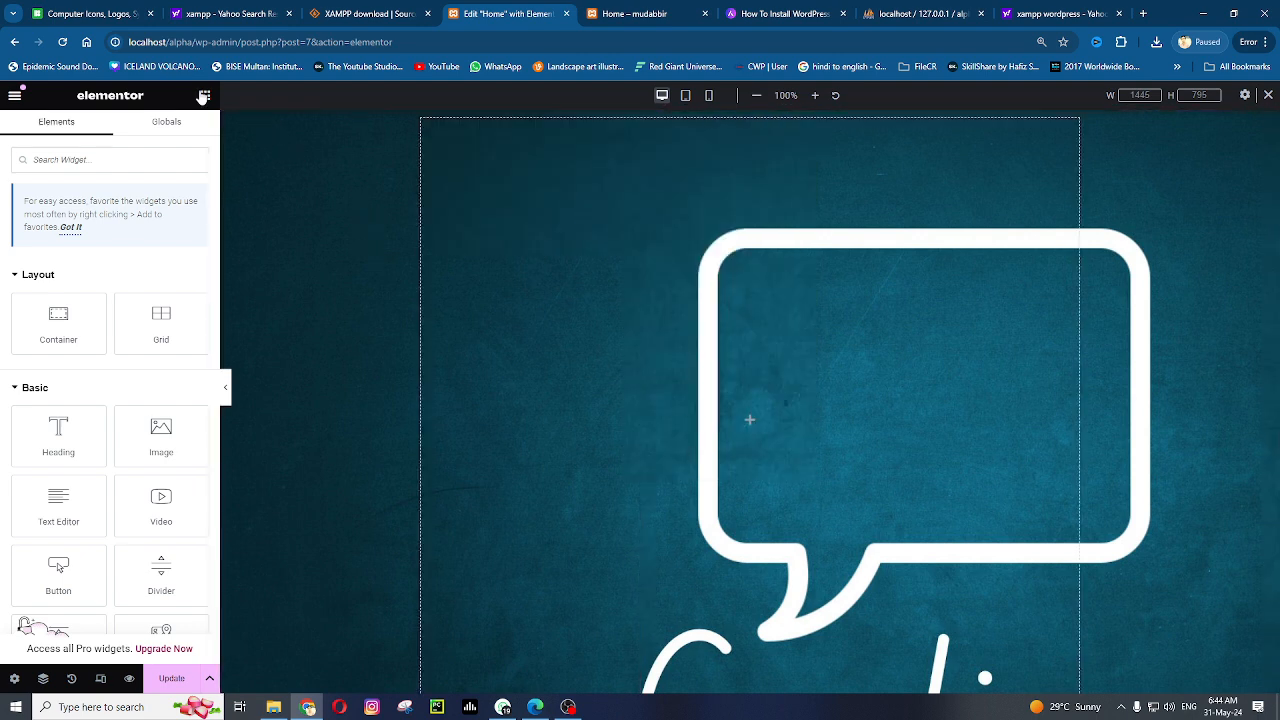
# Add a Button widget to the empty container and duplicate it twice to make three buttons
pyautogui.moveTo(58, 505); pyautogui.dragTo(606, 228)
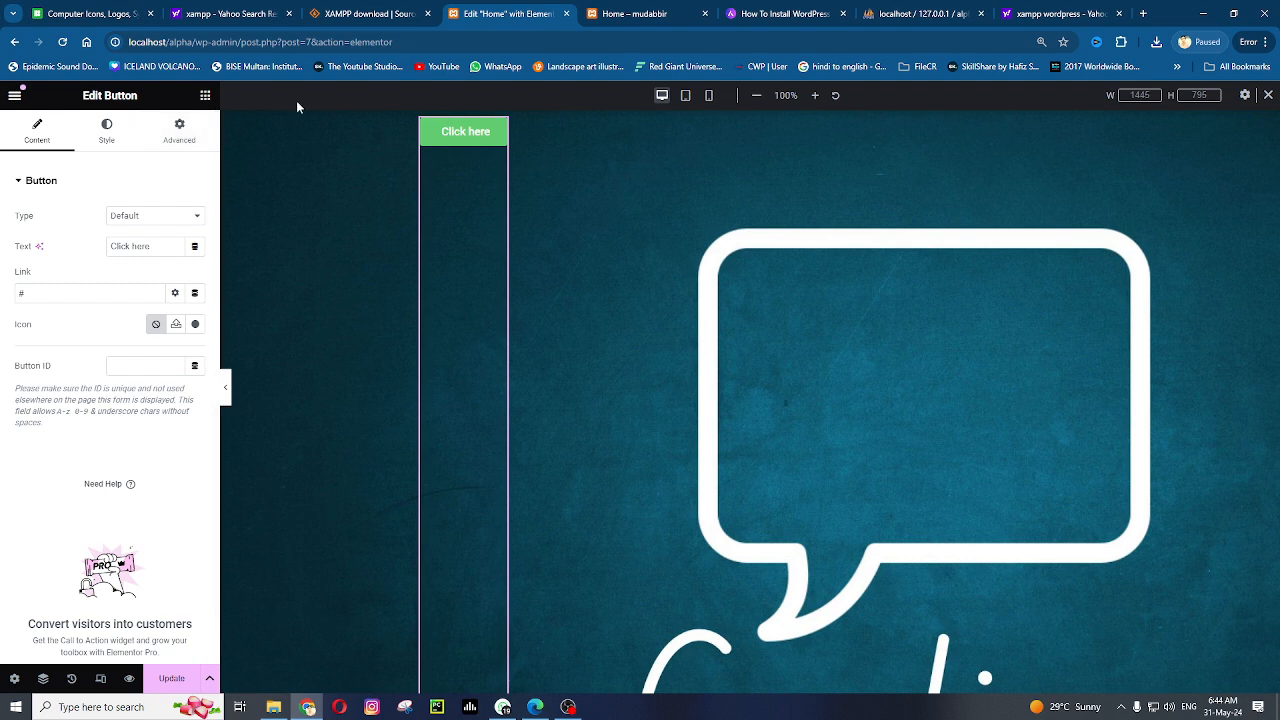
pyautogui.rightClick(498, 131)
pyautogui.click(506, 172)
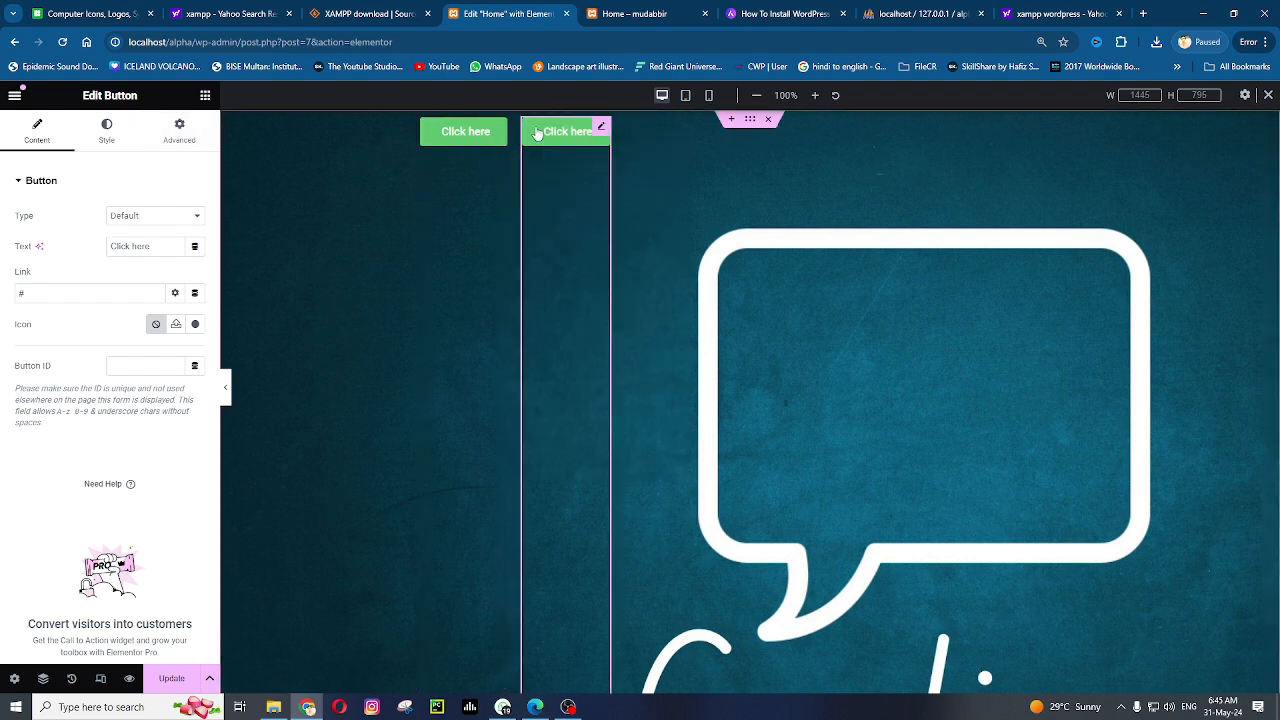
pyautogui.rightClick(603, 131)
pyautogui.click(636, 174)
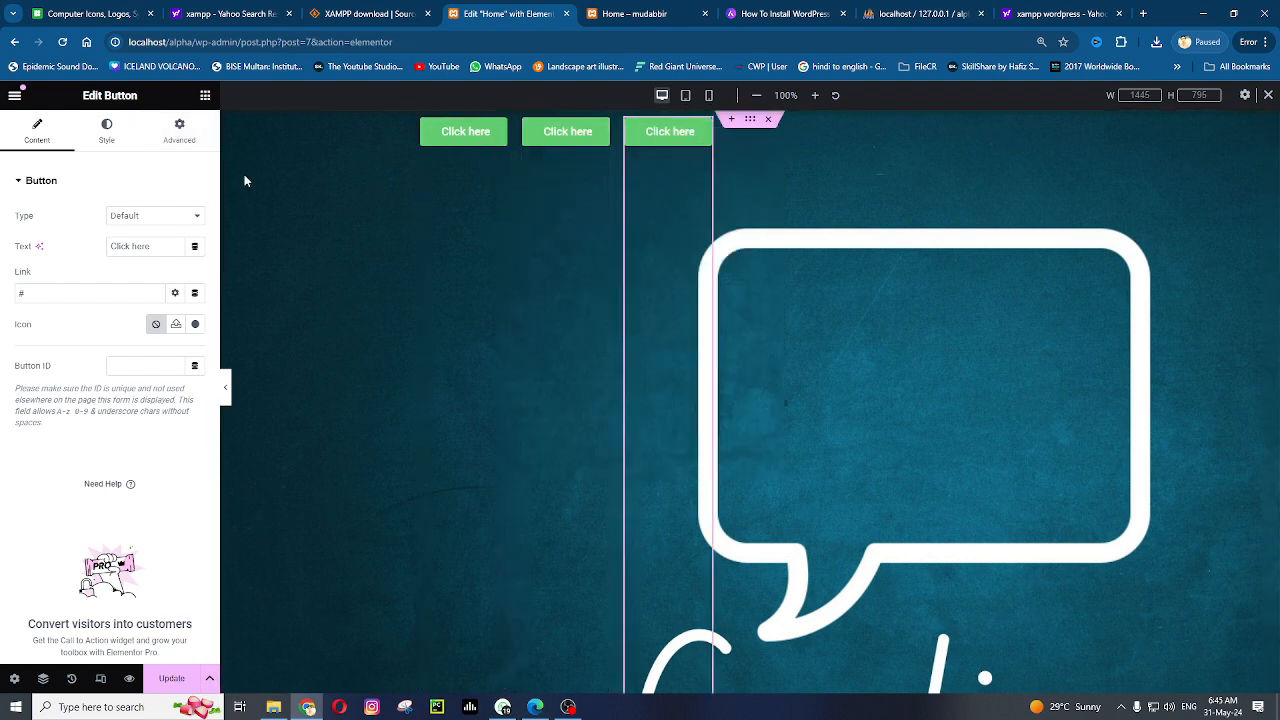
# Edit the buttons' container, trying a vertical column with Center justification before restoring the horizontal row direction with Start justification
pyautogui.click(205, 95)
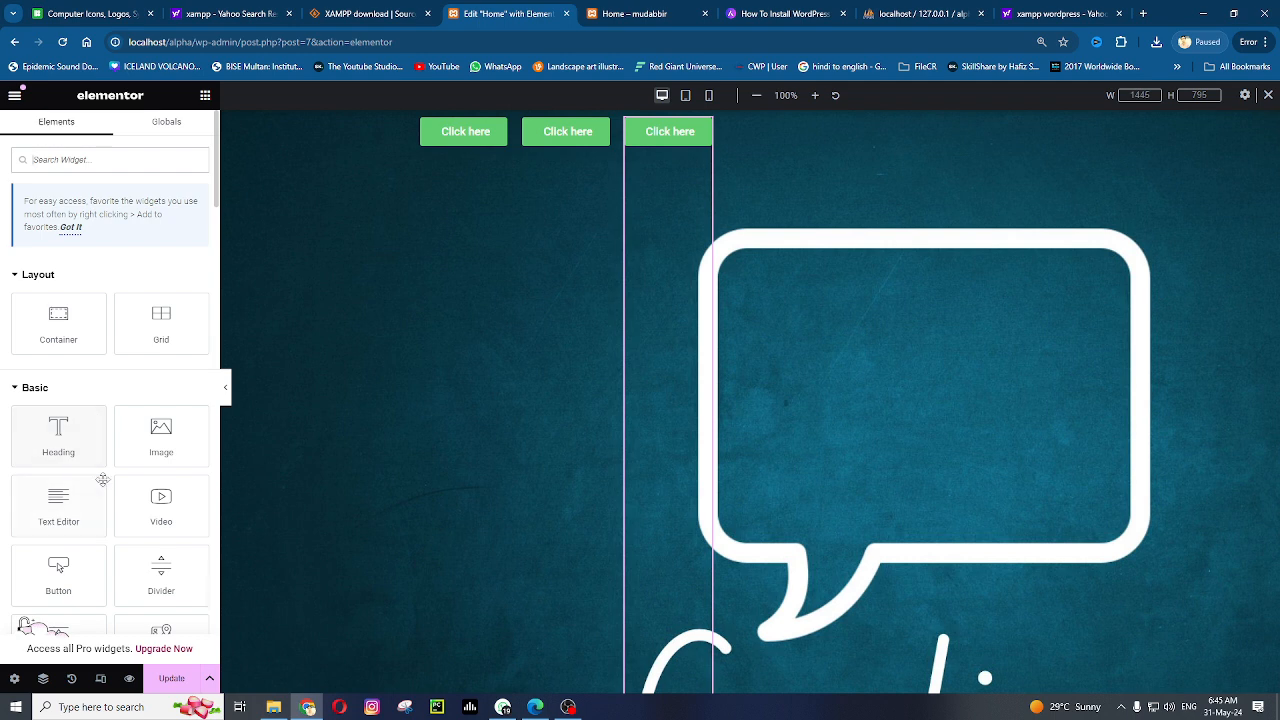
pyautogui.click(750, 118)
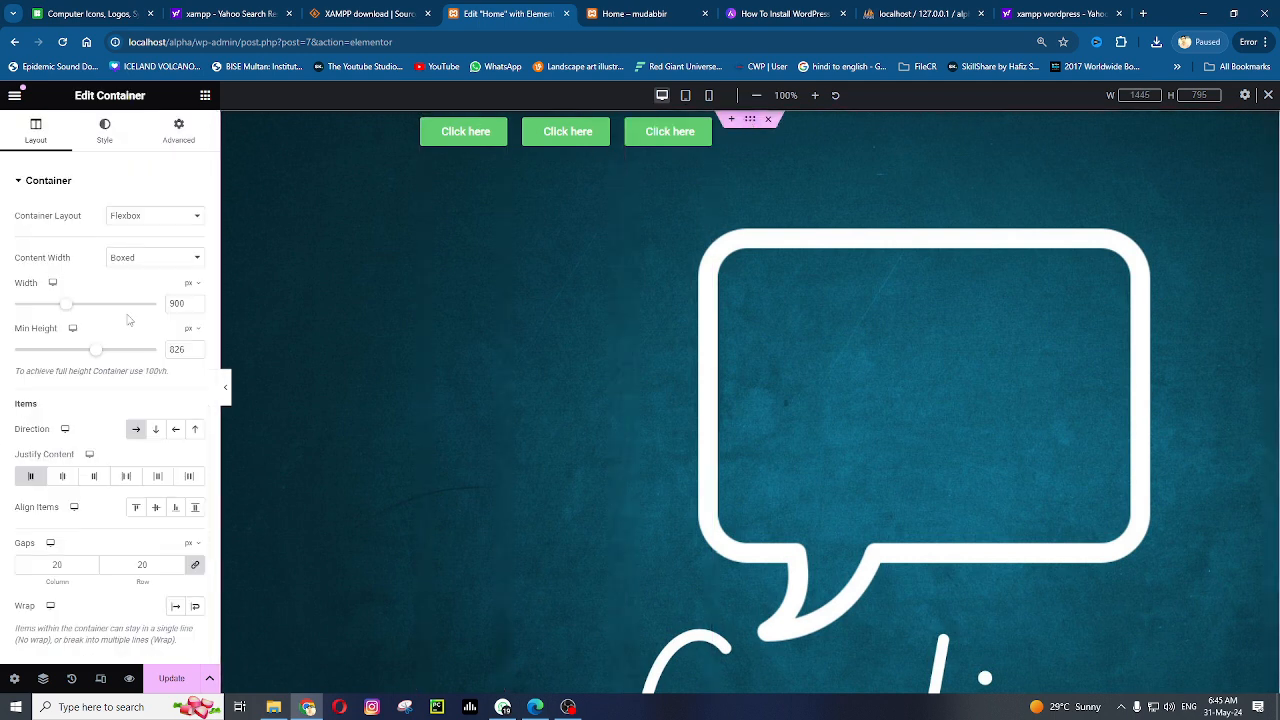
pyautogui.click(137, 436)
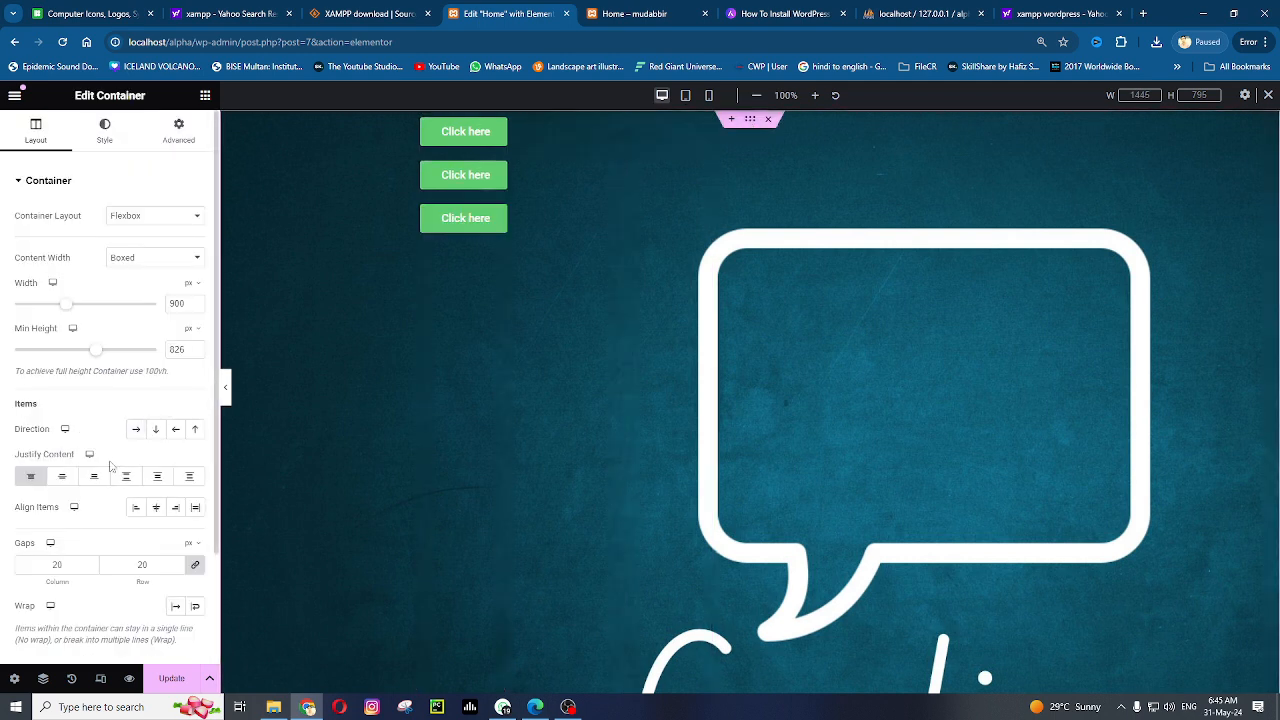
pyautogui.click(156, 430)
pyautogui.click(62, 478)
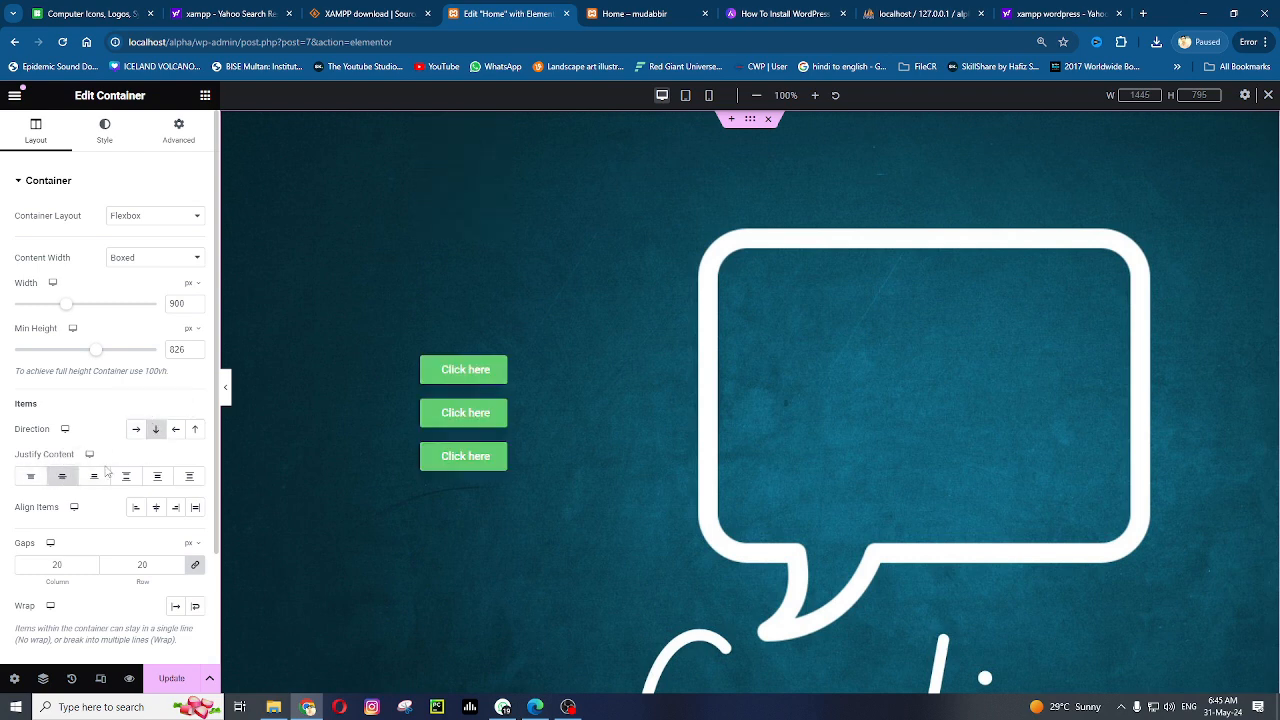
pyautogui.click(137, 430)
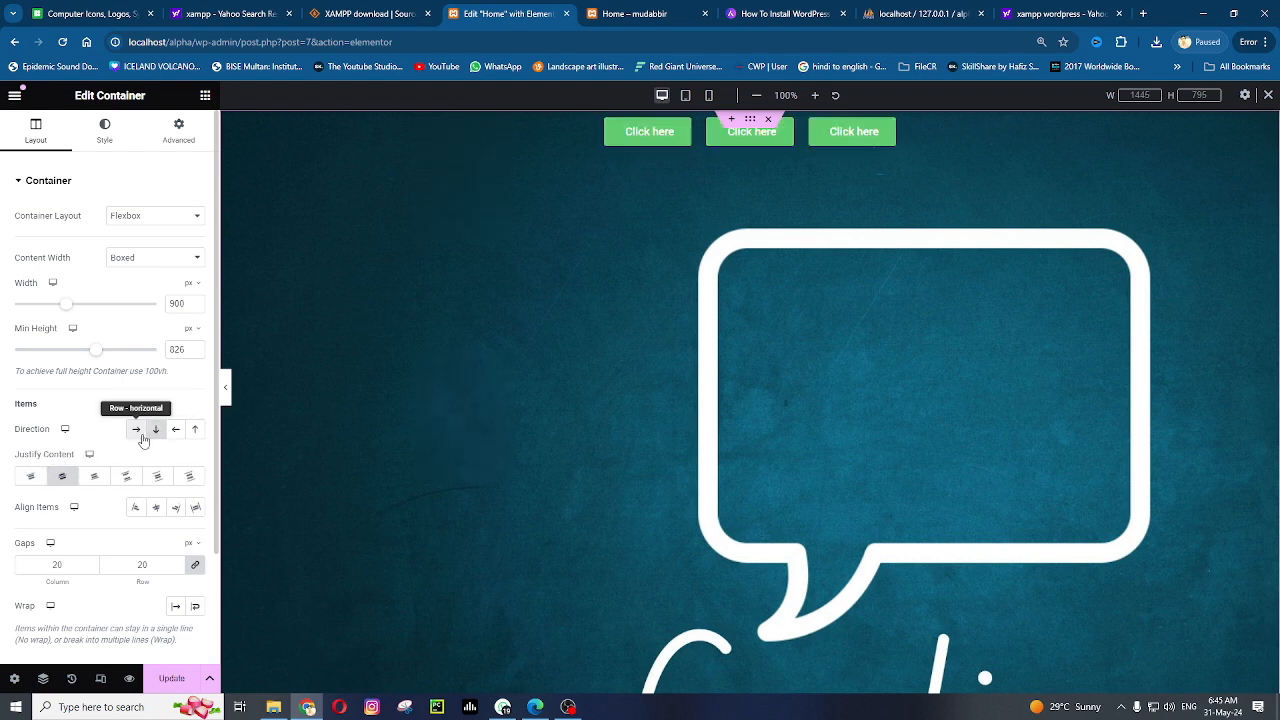
pyautogui.click(32, 477)
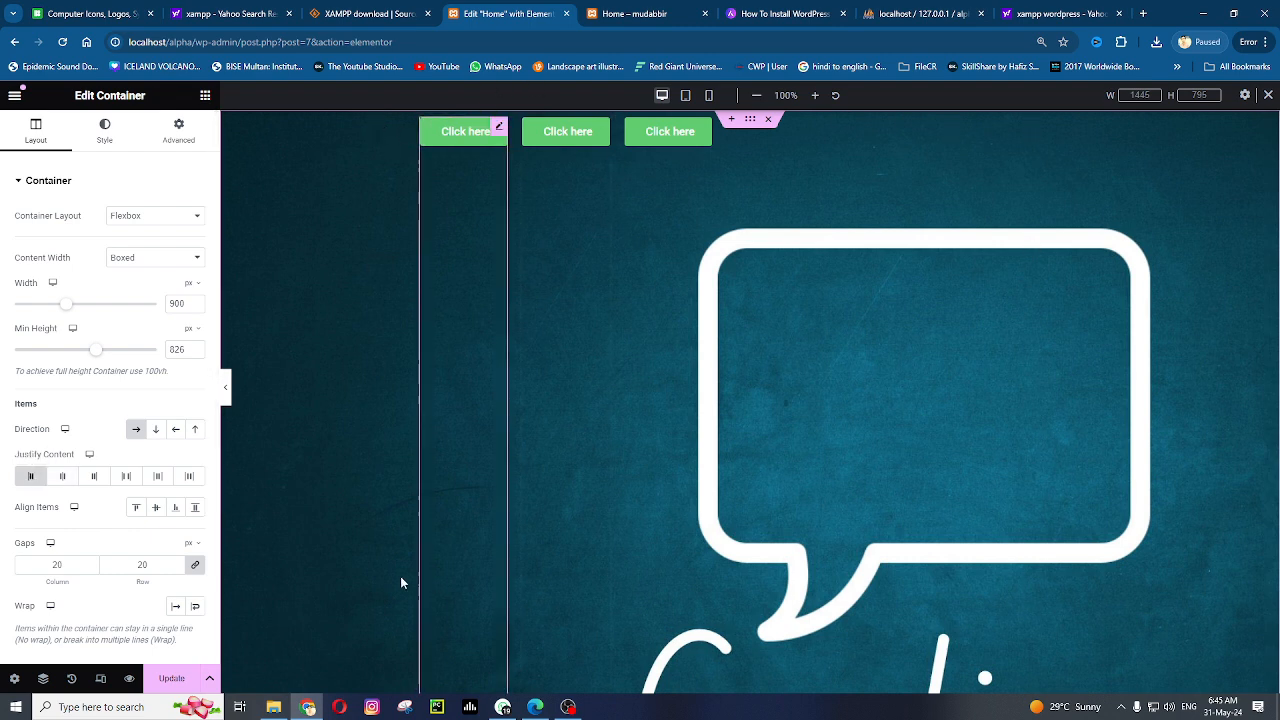
# Compare the Start, Center and End Justify Content options on the row of buttons, finishing on End
pyautogui.click(66, 479)
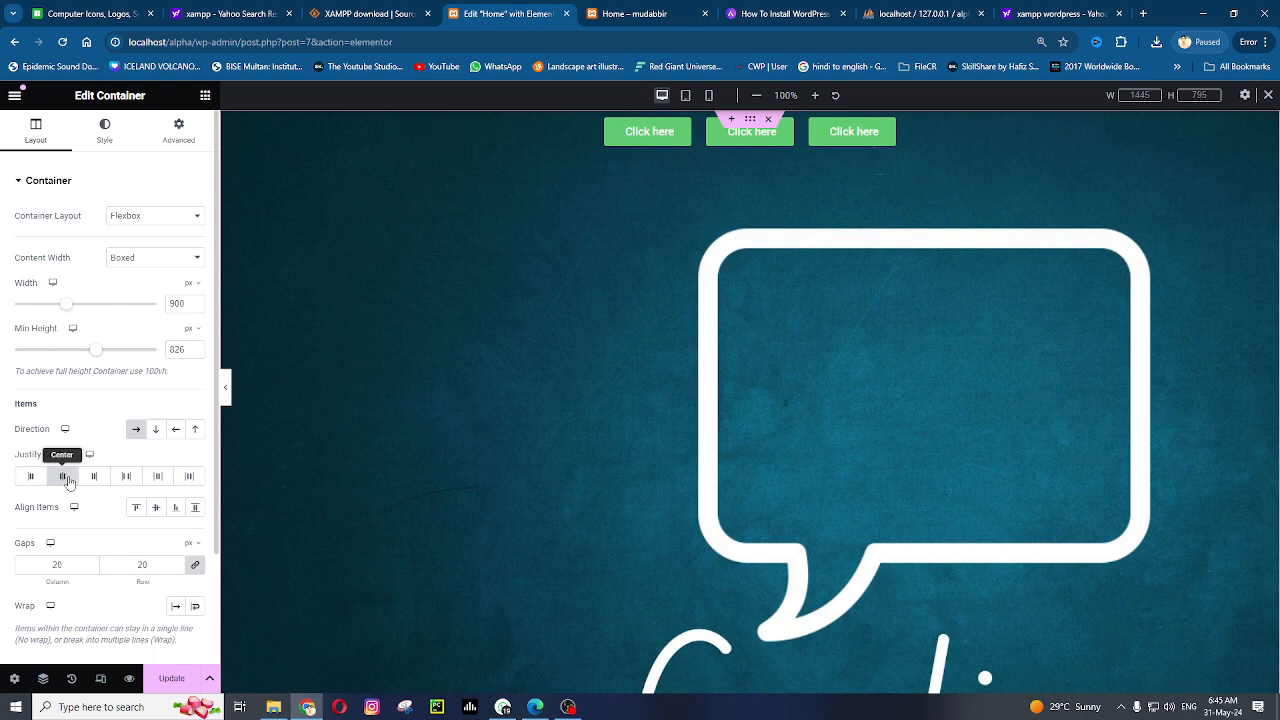
pyautogui.click(93, 479)
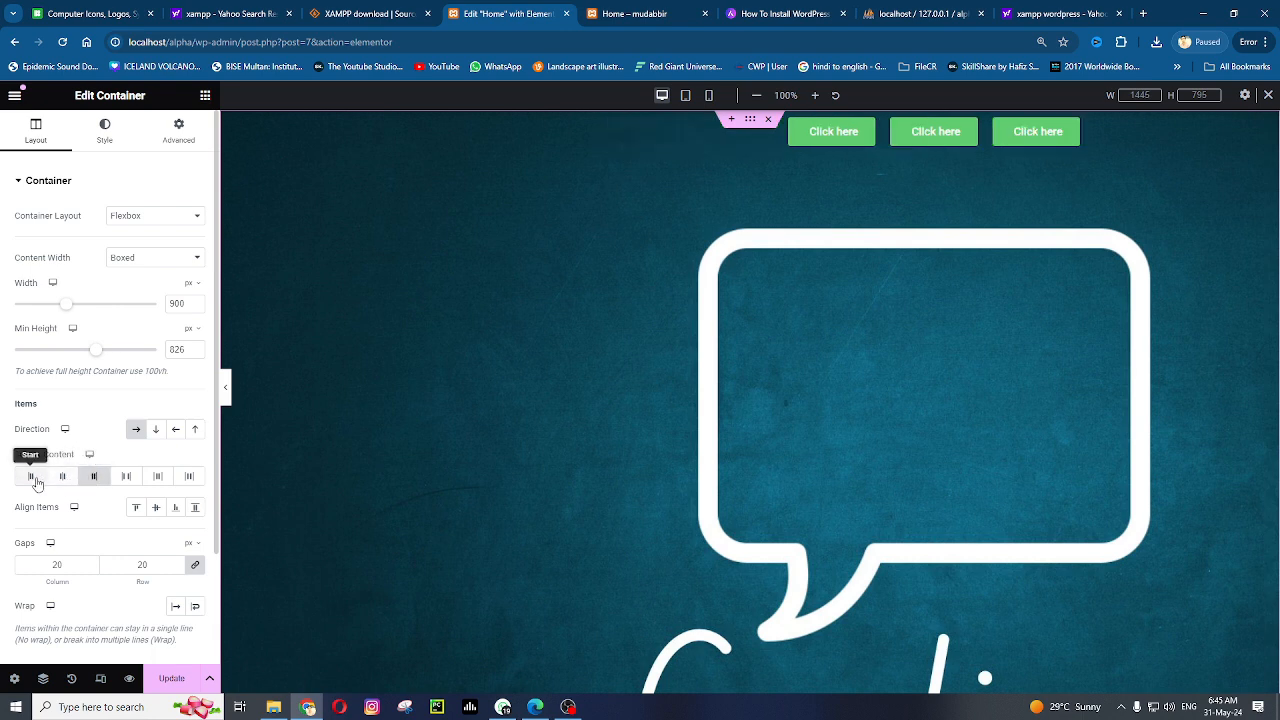
pyautogui.click(30, 477)
pyautogui.click(64, 478)
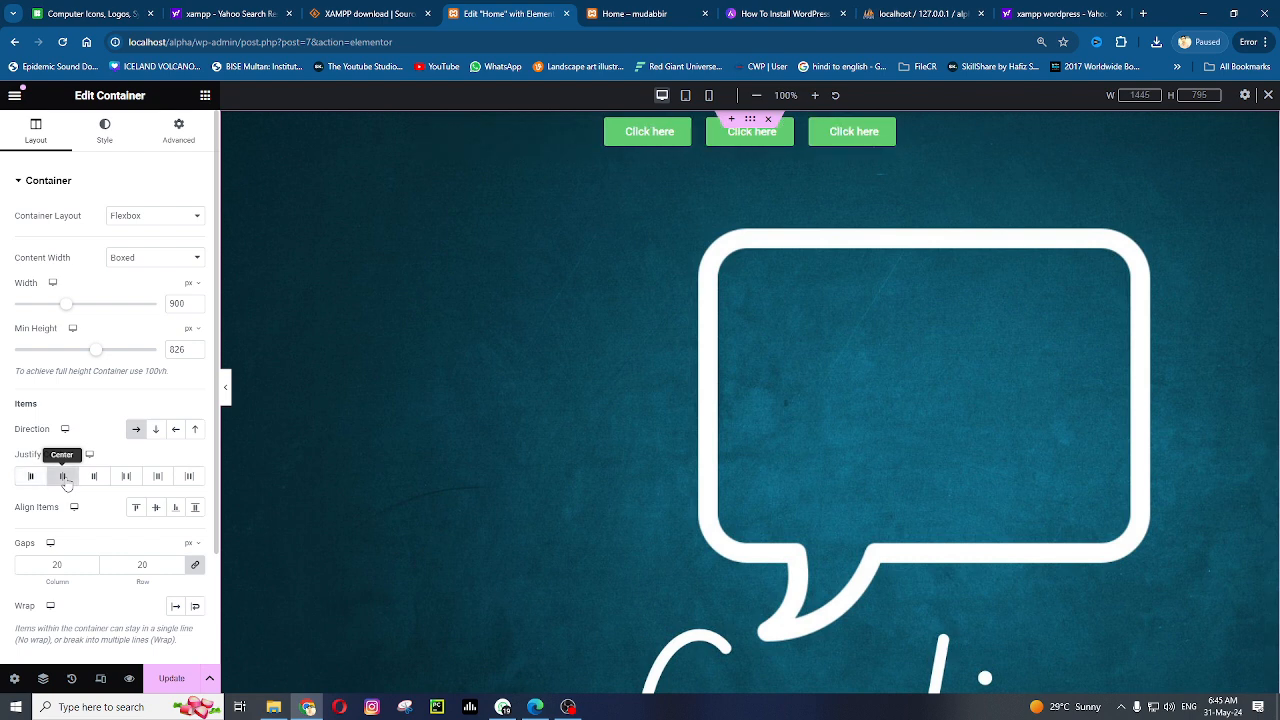
pyautogui.click(94, 478)
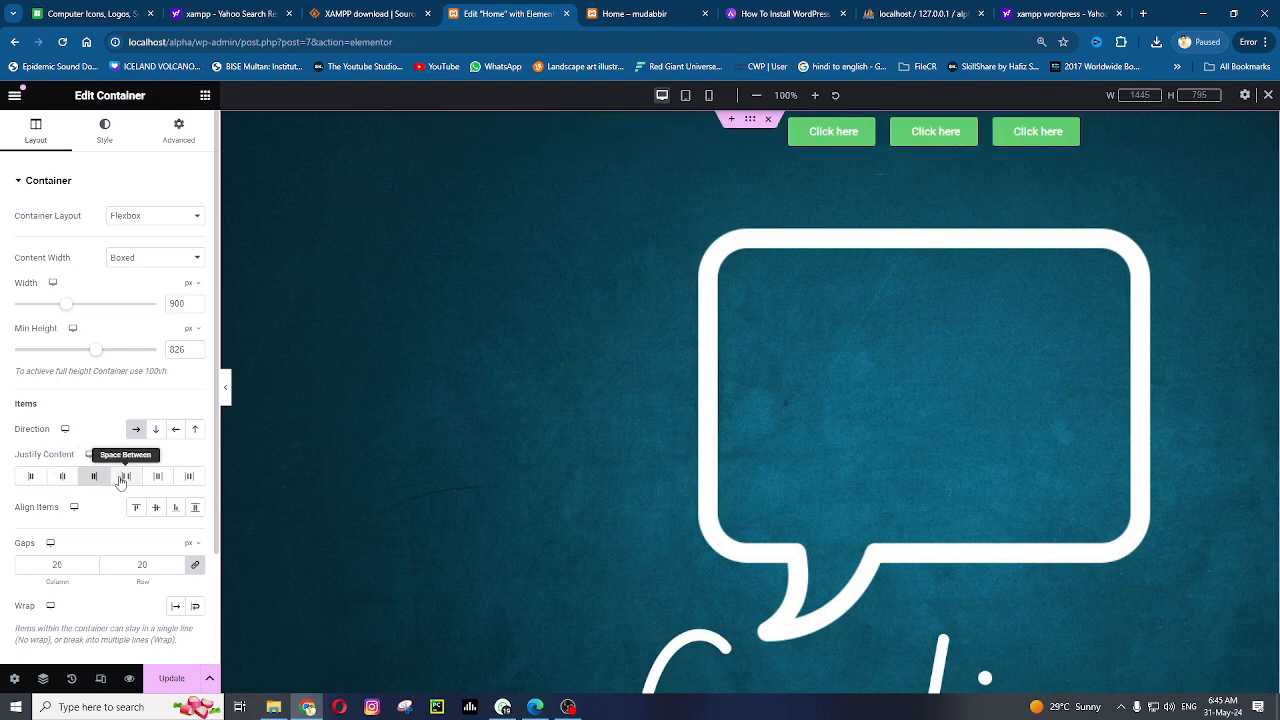
# Compare the Space Between, Space Around and Space Evenly distributions for the three buttons, finishing on Space Evenly
pyautogui.click(125, 478)
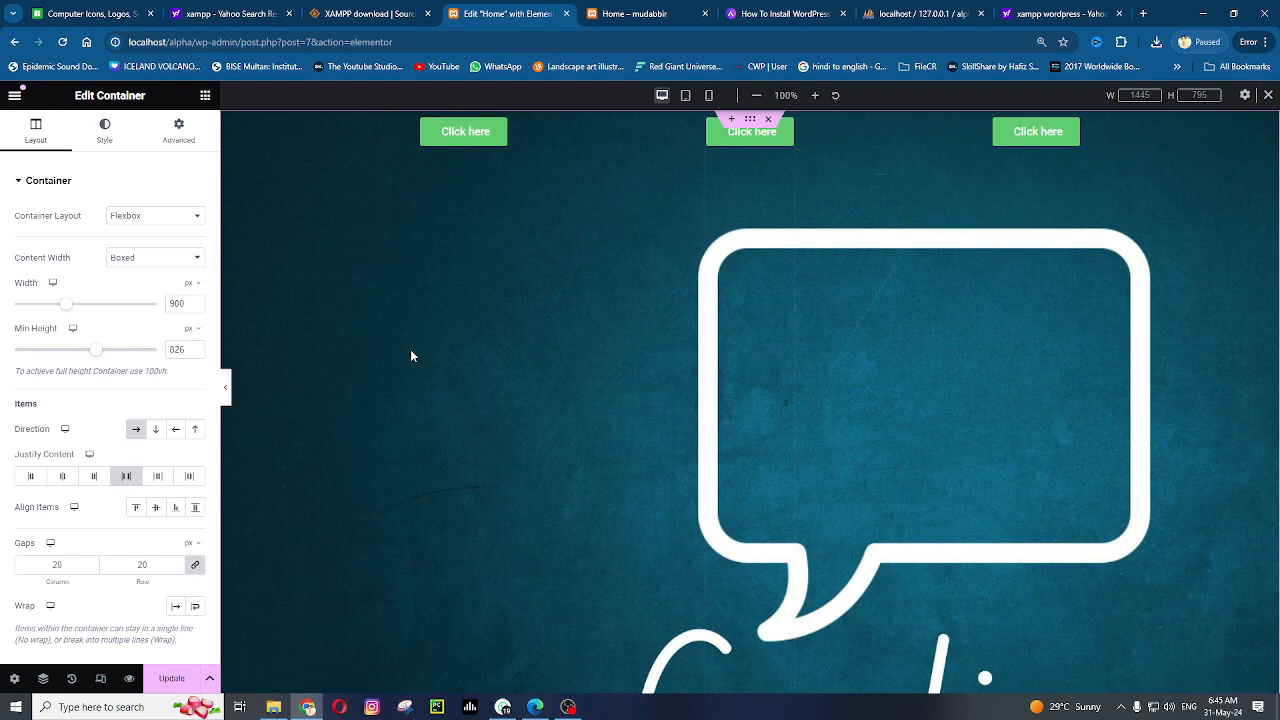
pyautogui.click(157, 477)
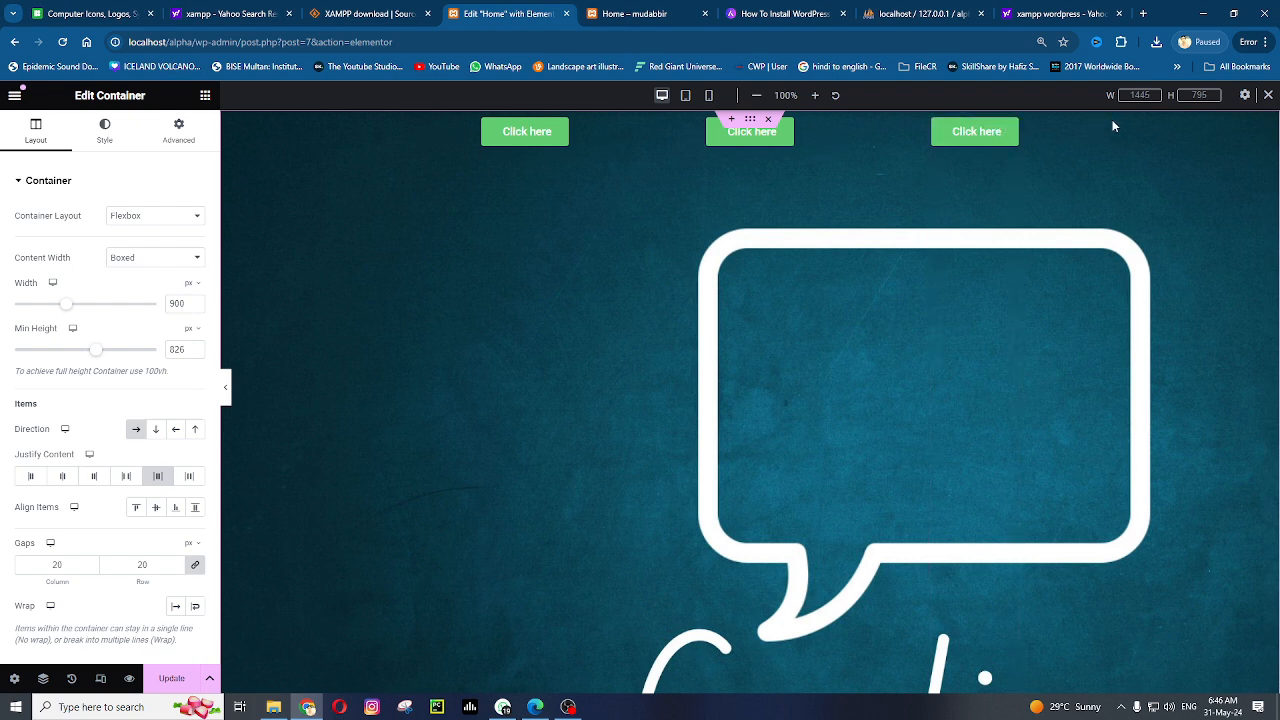
pyautogui.click(128, 477)
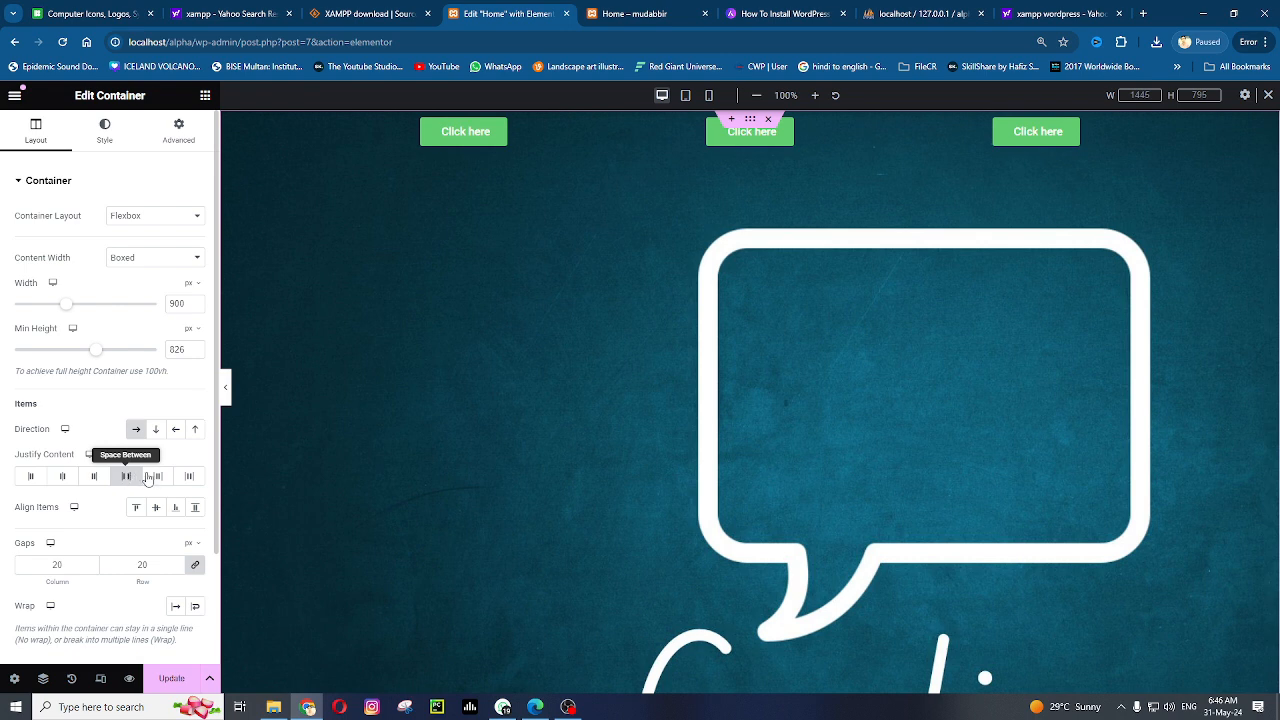
pyautogui.click(157, 476)
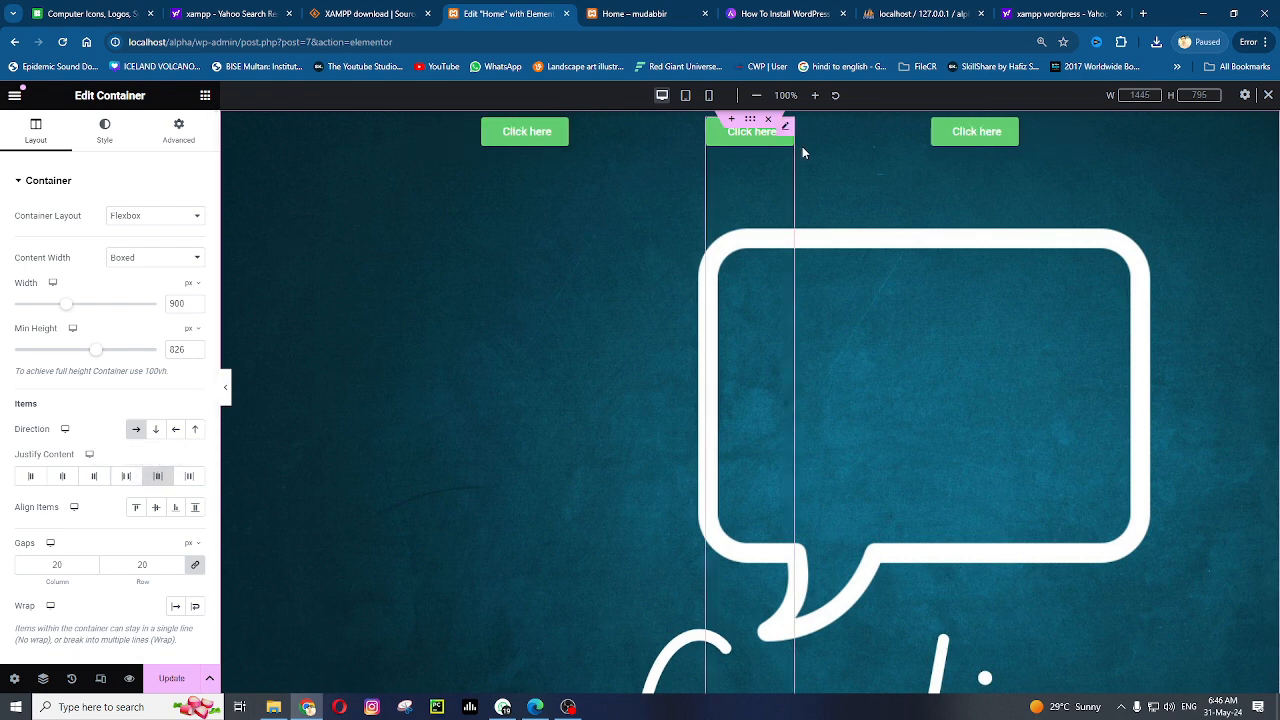
pyautogui.click(190, 477)
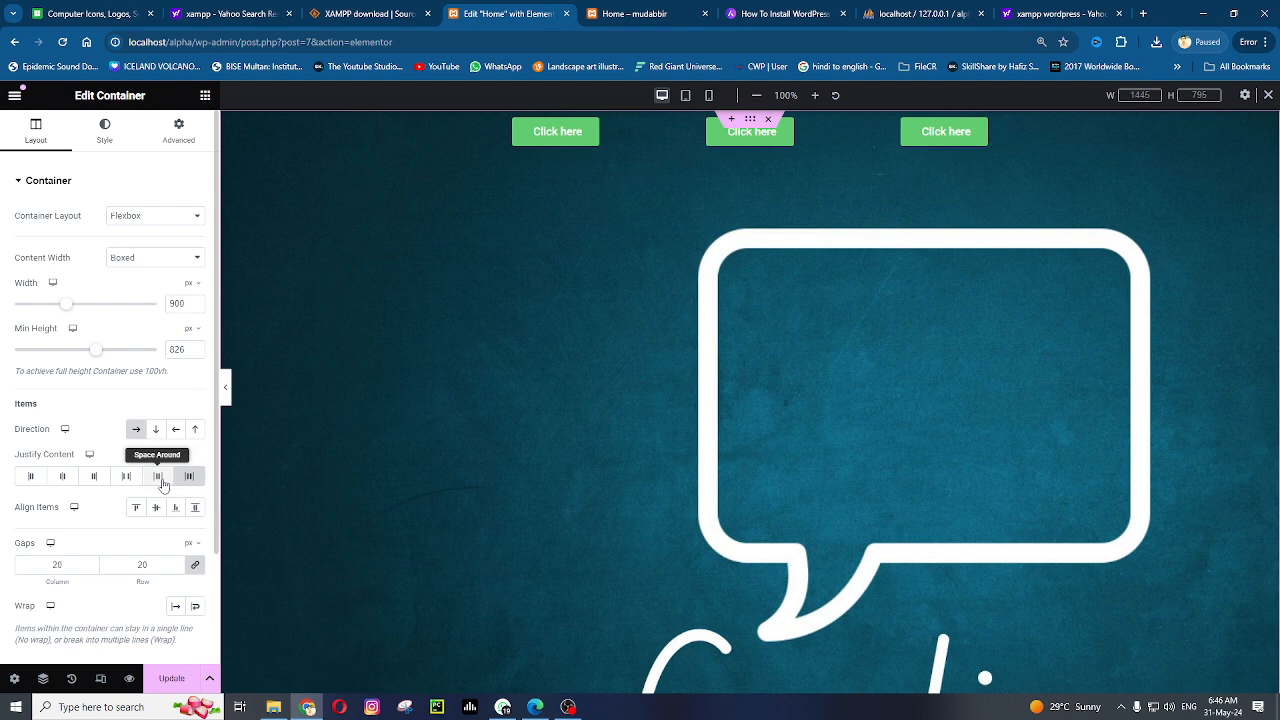
pyautogui.click(157, 476)
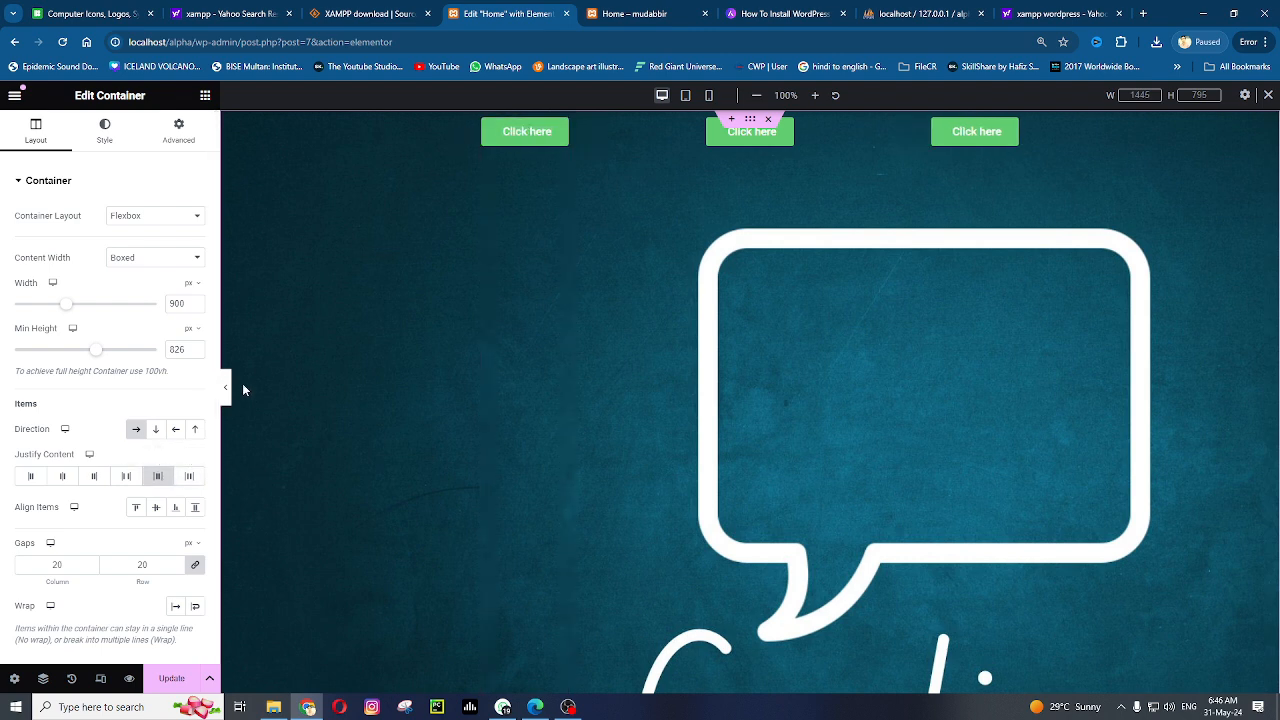
pyautogui.click(190, 477)
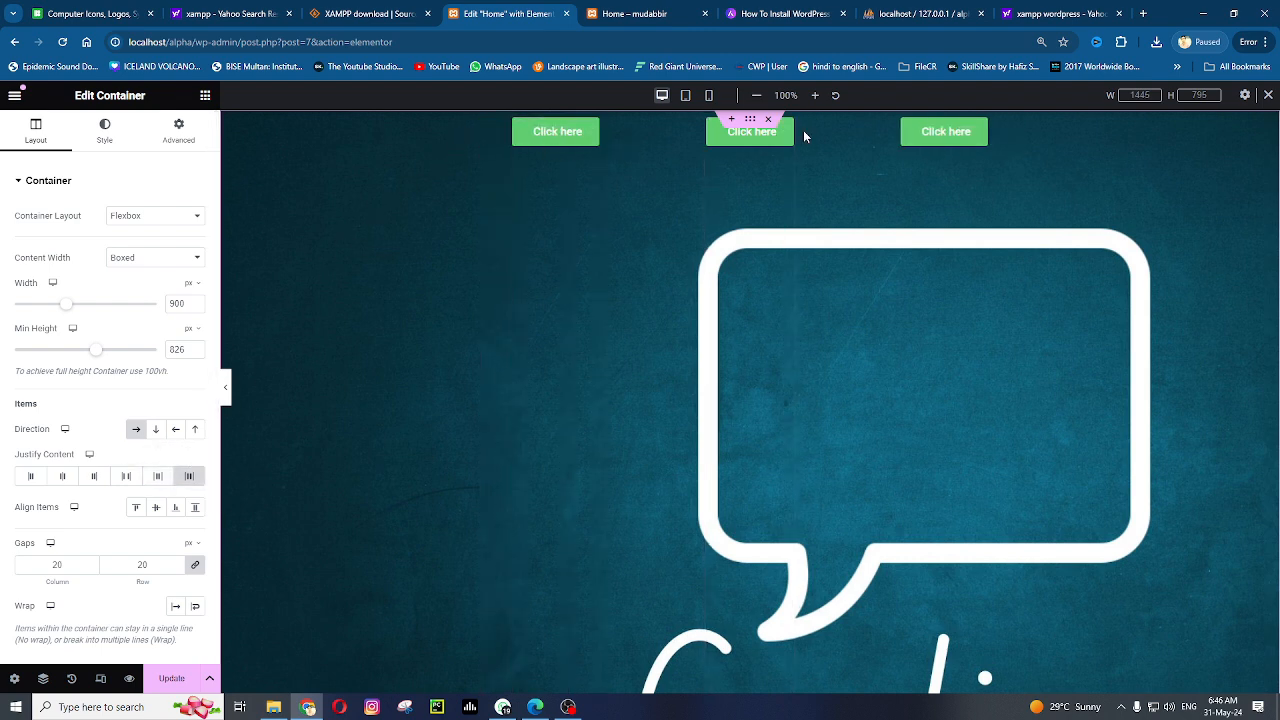
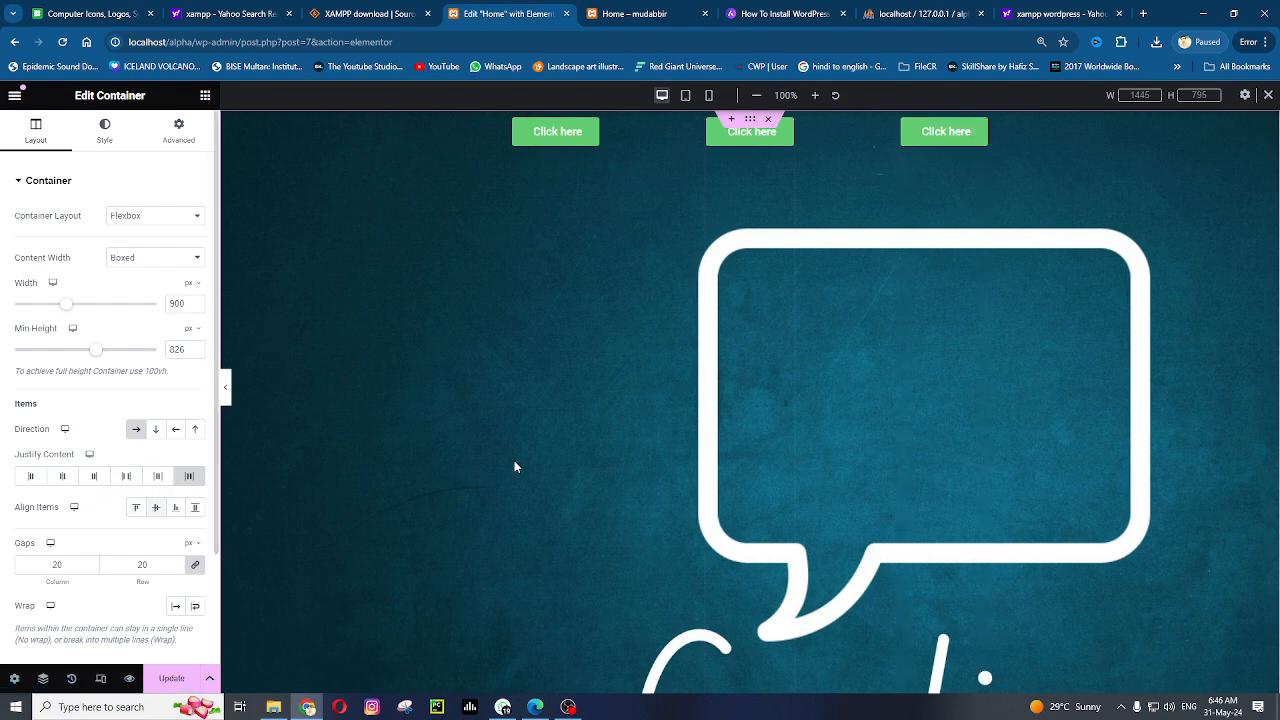
# Try the Start, Center, End and Stretch Align Items options on the buttons' container, finishing on Start
pyautogui.scroll(-3, 514, 466)
pyautogui.scroll(3, 449, 484)
pyautogui.click(136, 508)
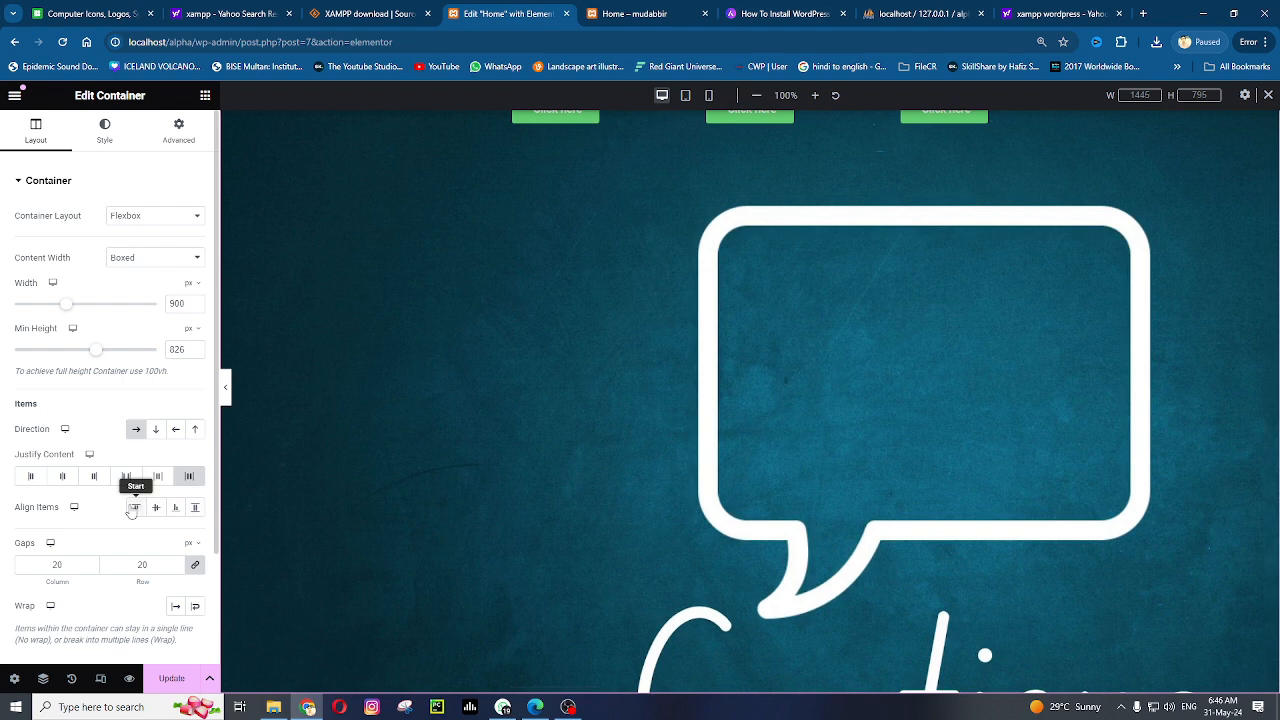
pyautogui.click(160, 510)
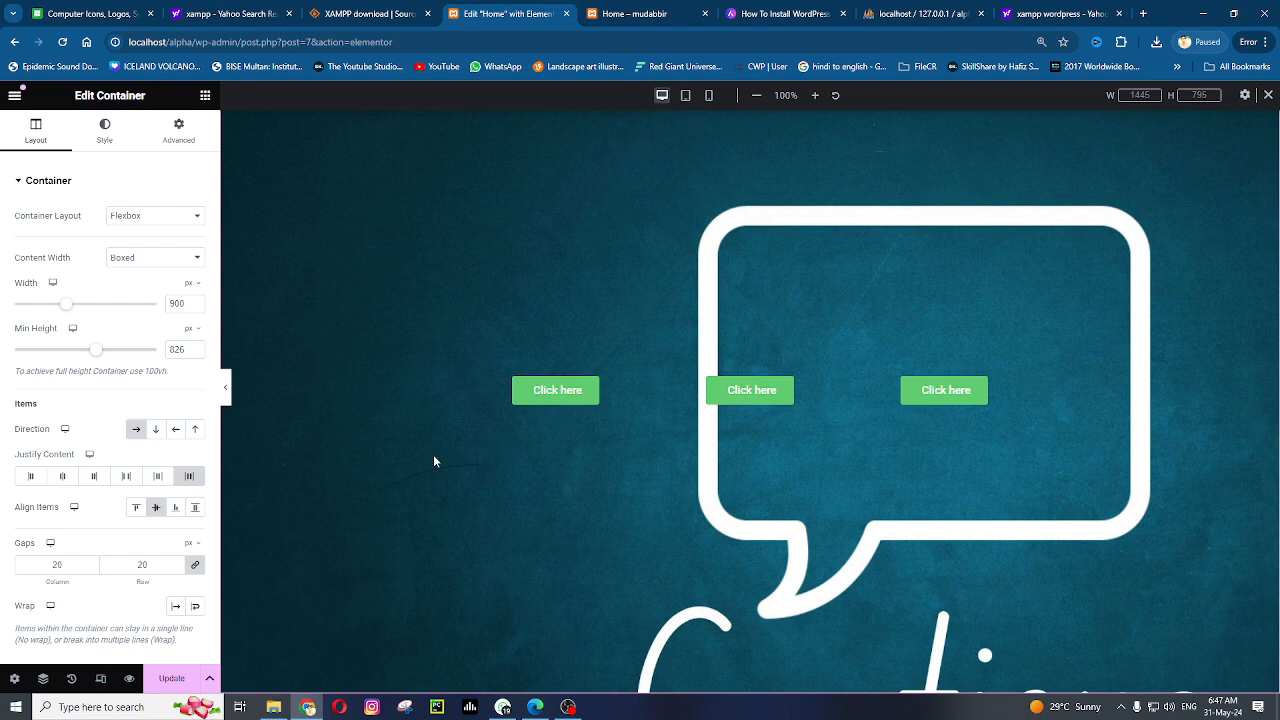
pyautogui.click(176, 509)
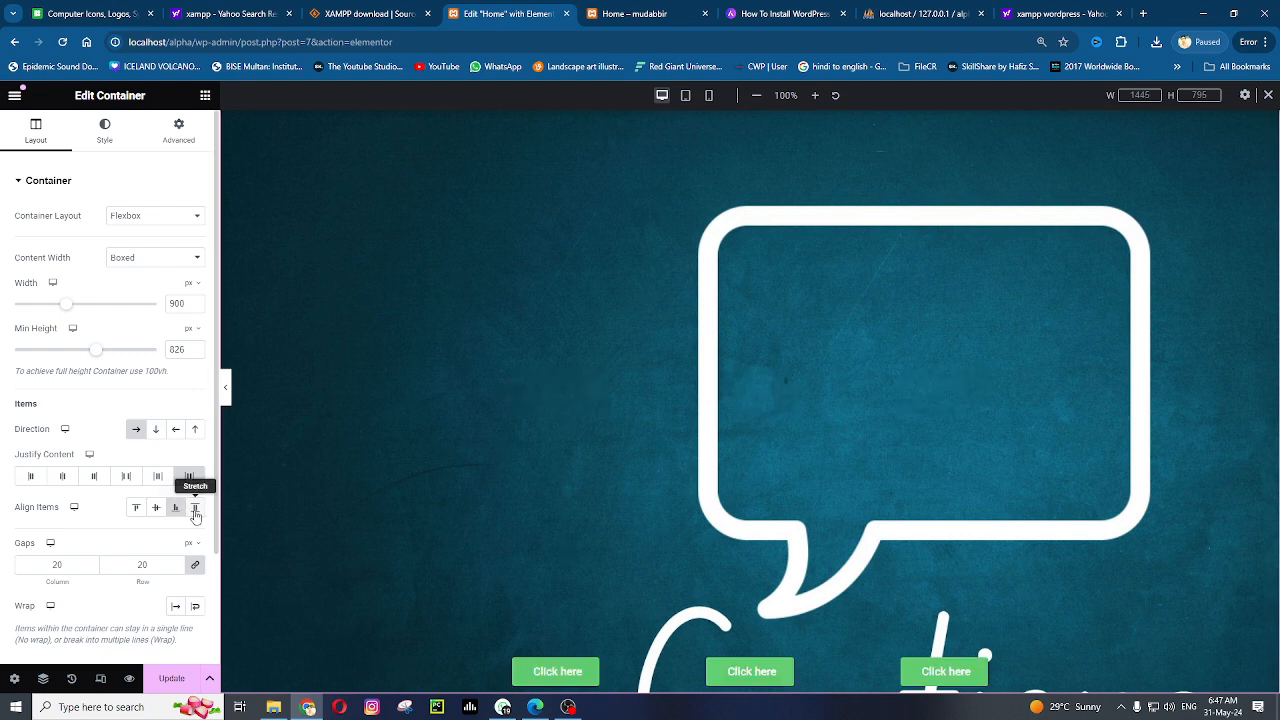
pyautogui.click(196, 513)
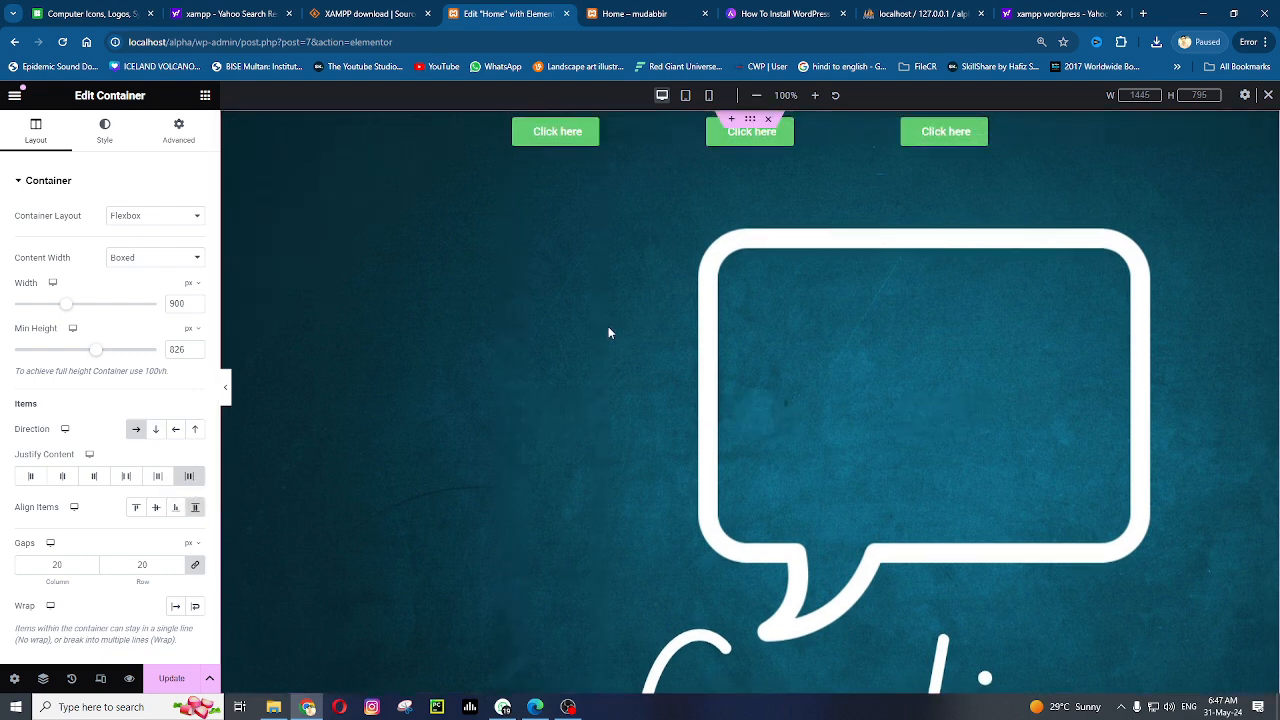
pyautogui.click(176, 509)
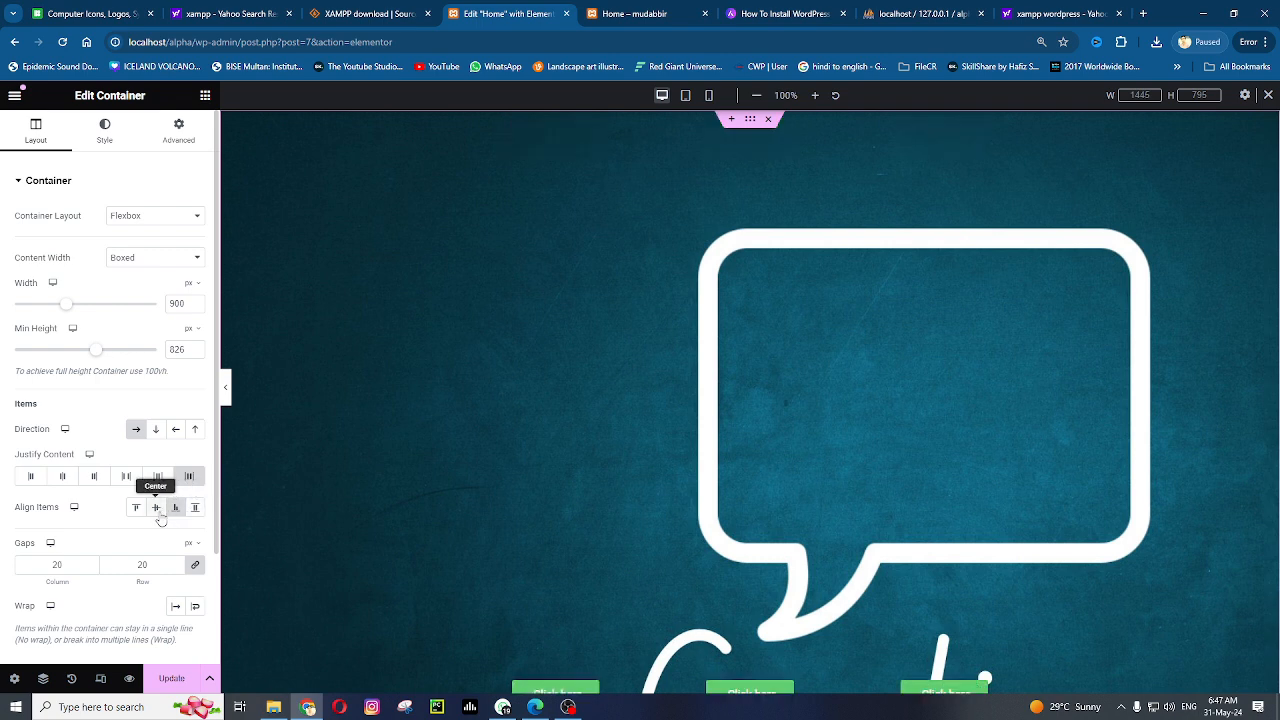
pyautogui.click(156, 510)
pyautogui.click(136, 510)
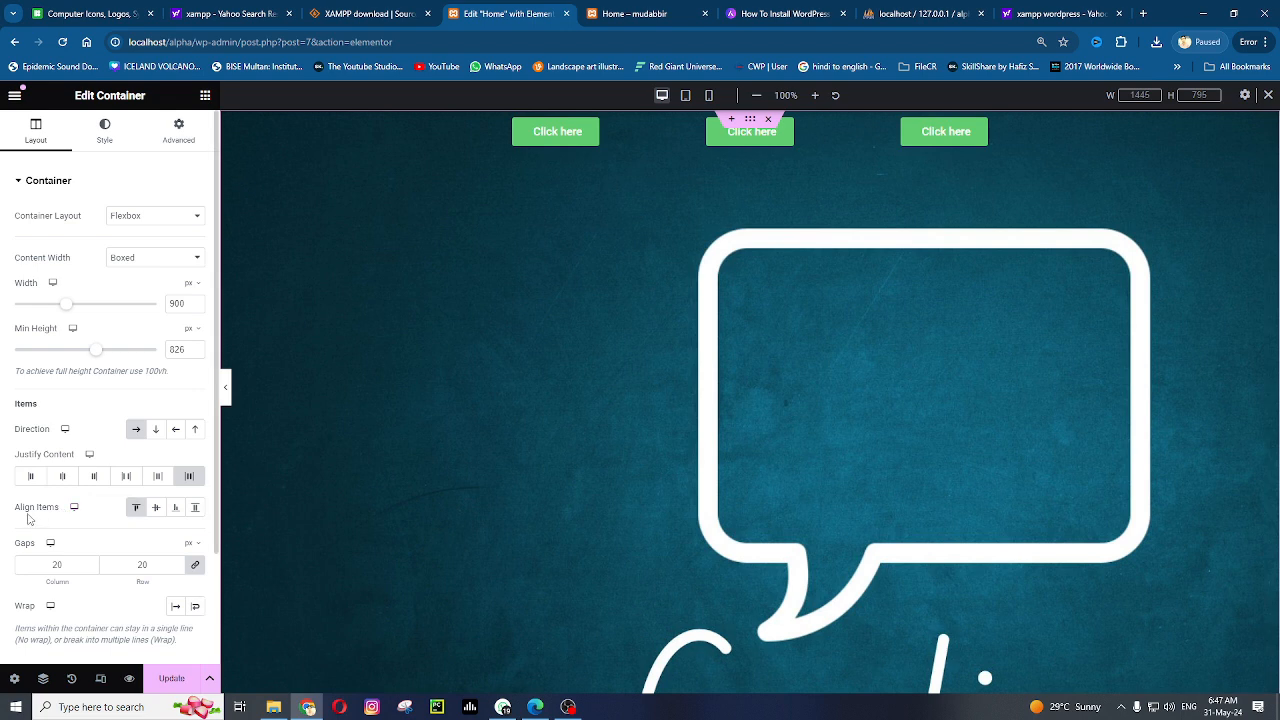
# Set both Justify Content and Align Items to Center so the buttons sit in the middle of the container
pyautogui.click(30, 476)
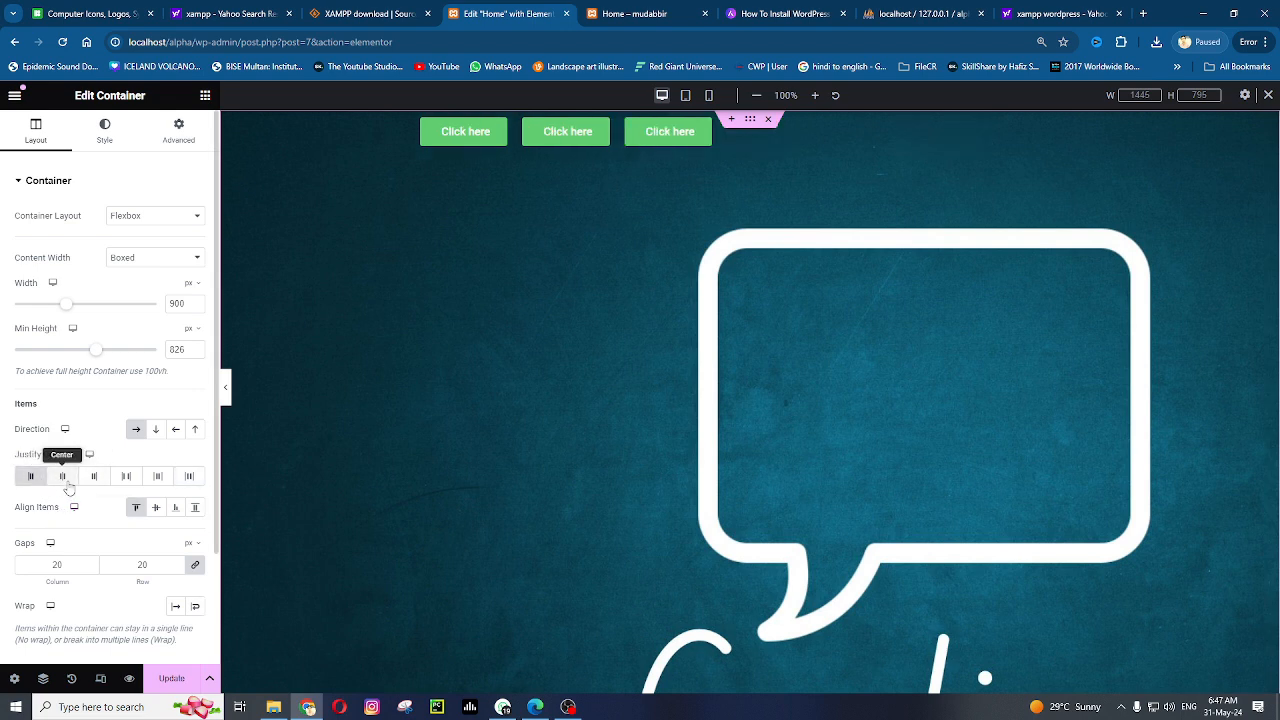
pyautogui.click(64, 478)
pyautogui.click(155, 507)
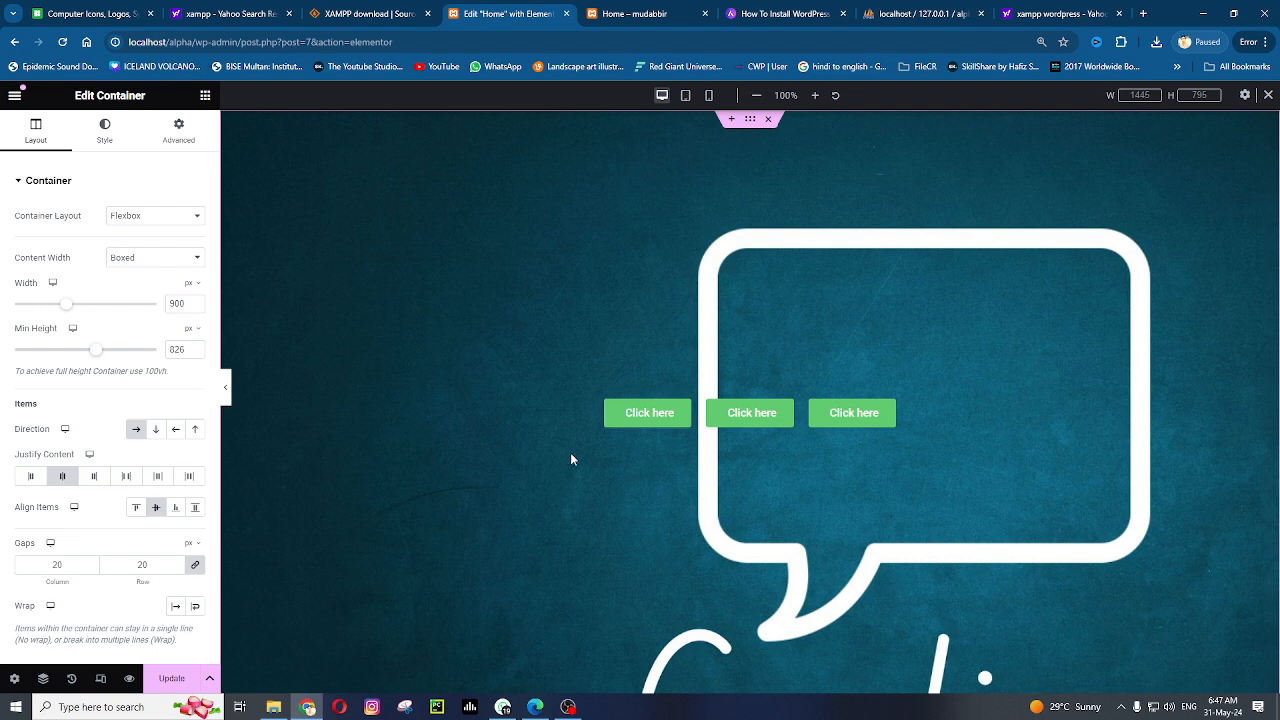
# Try Start and End placements for the three buttons, finishing with Justify Content on End and Align Items on Center
pyautogui.click(30, 477)
pyautogui.click(133, 508)
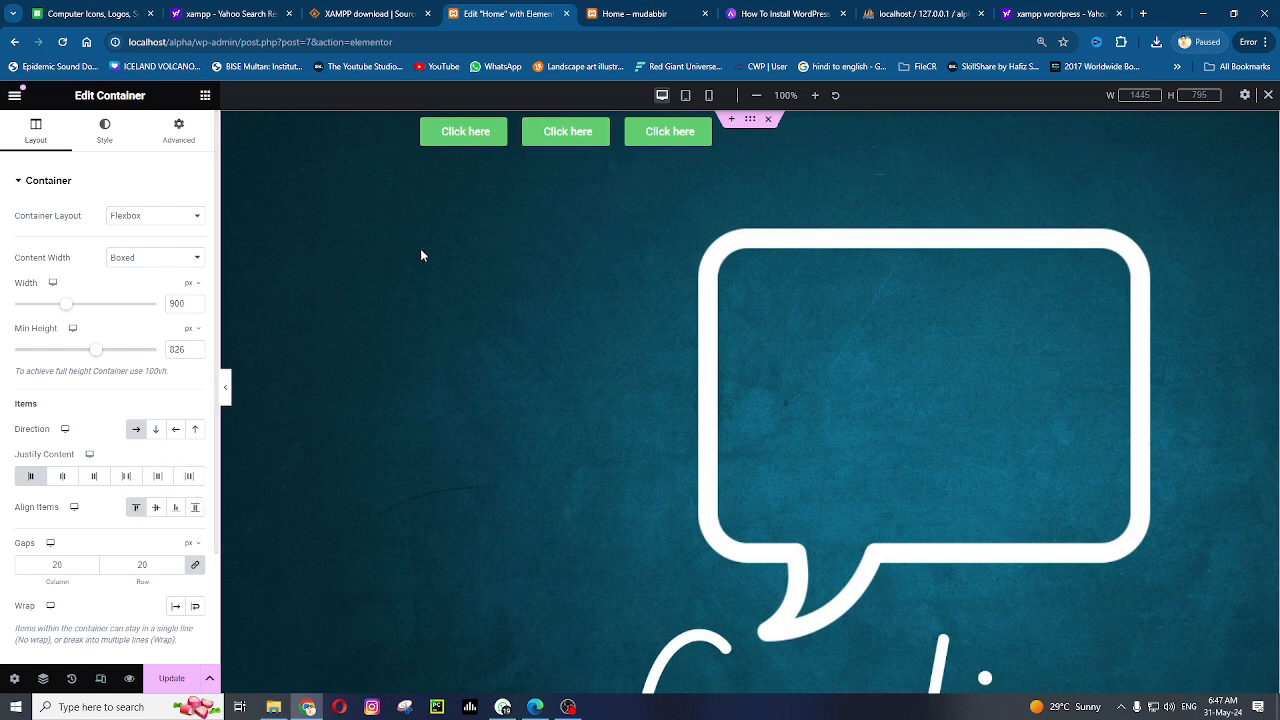
pyautogui.click(175, 507)
pyautogui.scroll(-3, 455, 435)
pyautogui.scroll(3, 560, 432)
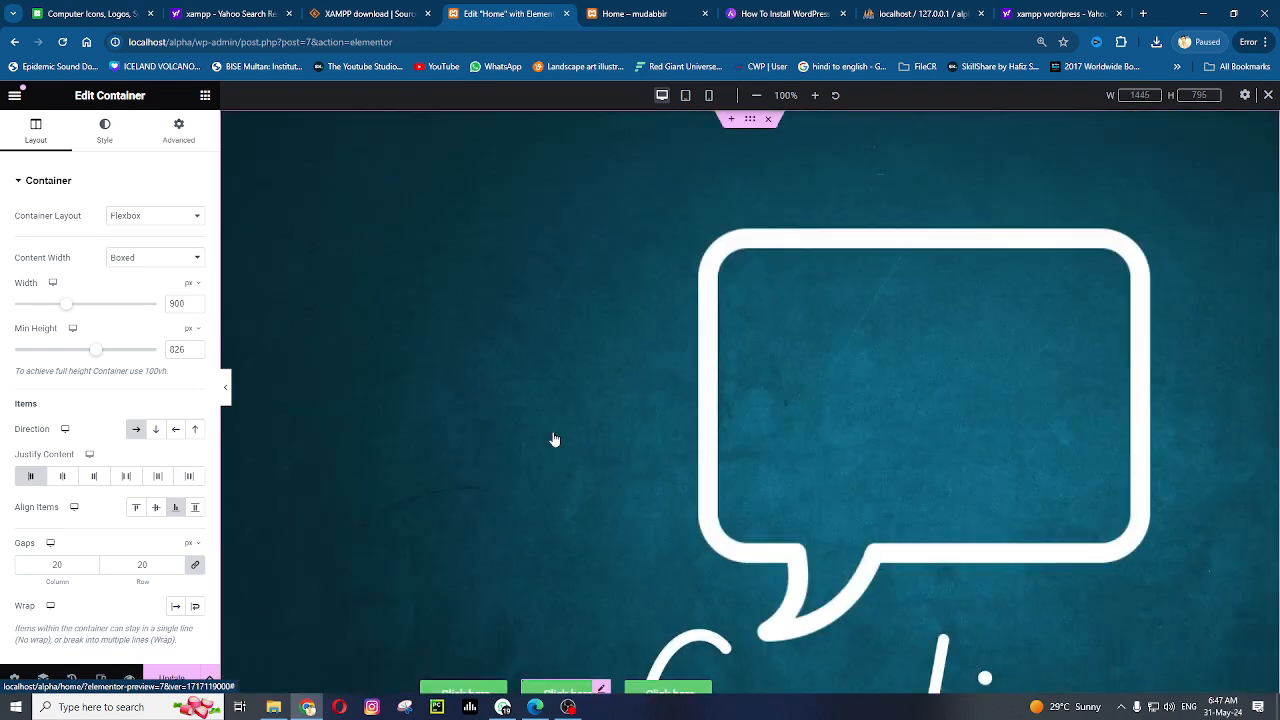
pyautogui.click(94, 476)
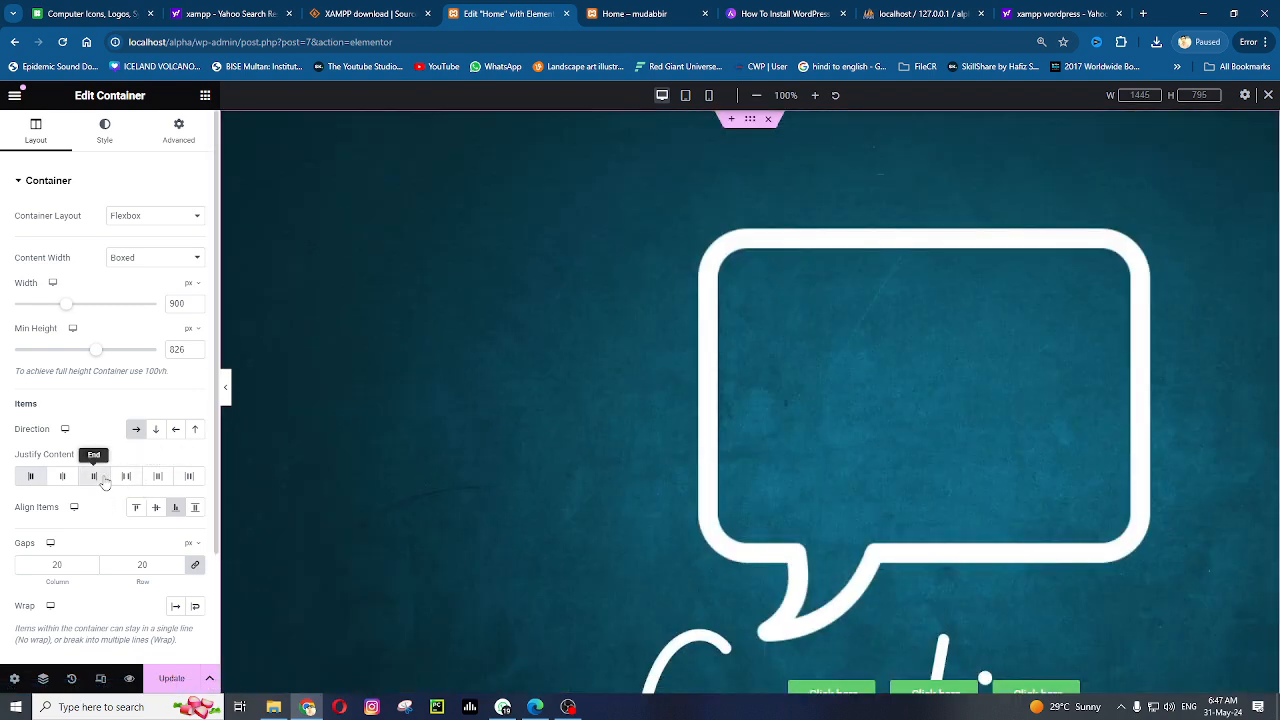
pyautogui.click(154, 508)
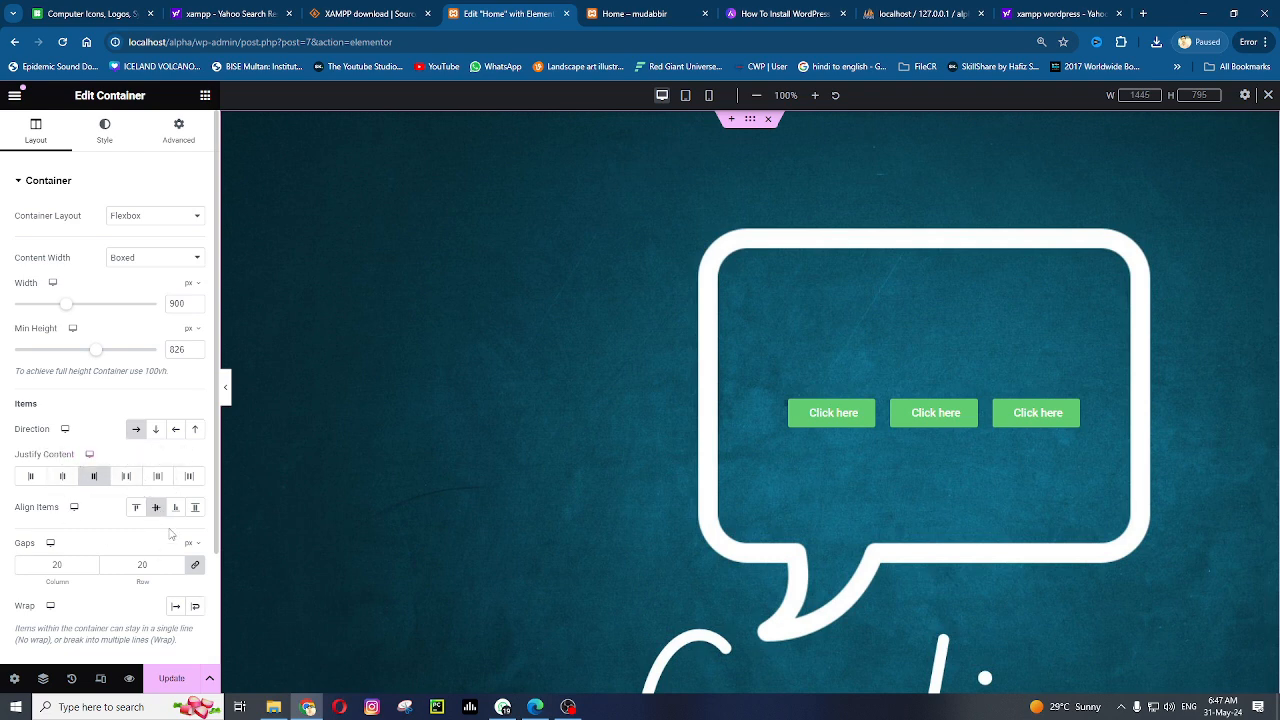
# Set the container's linked column and row gaps to 100 px and raise them gradually to 150 px
pyautogui.scroll(-2, 119, 450)
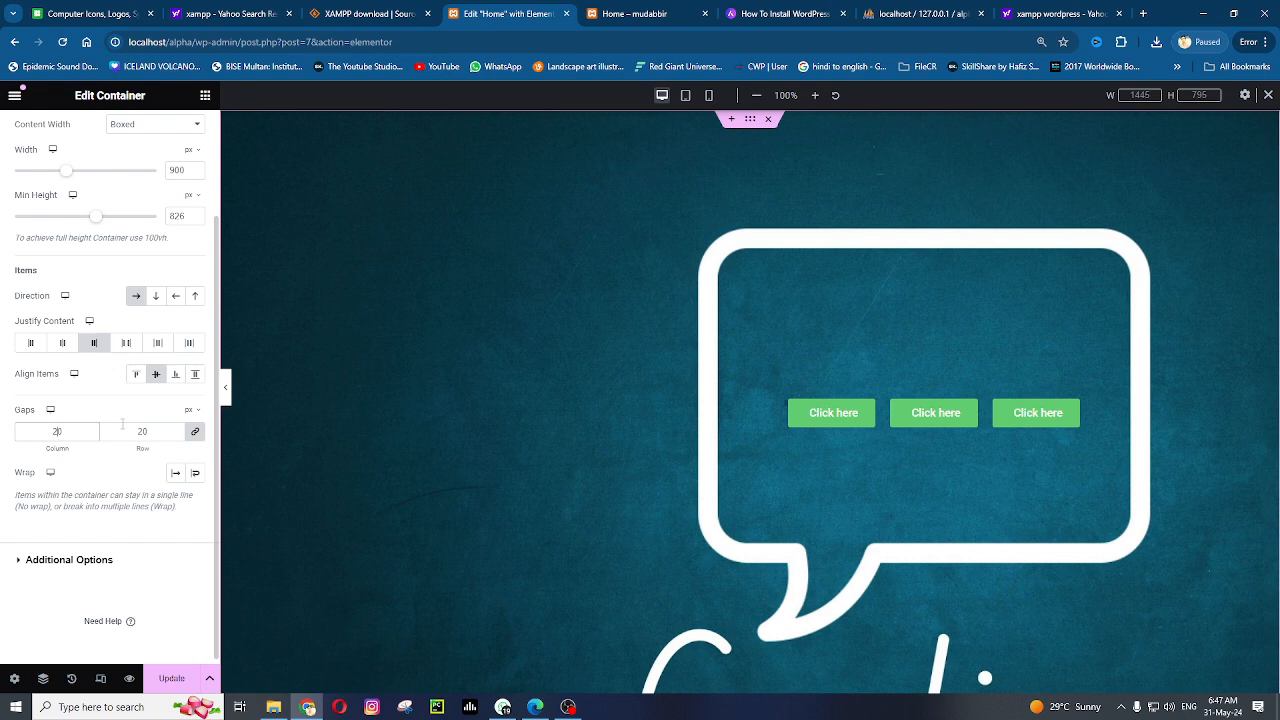
pyautogui.press('BackSpace')
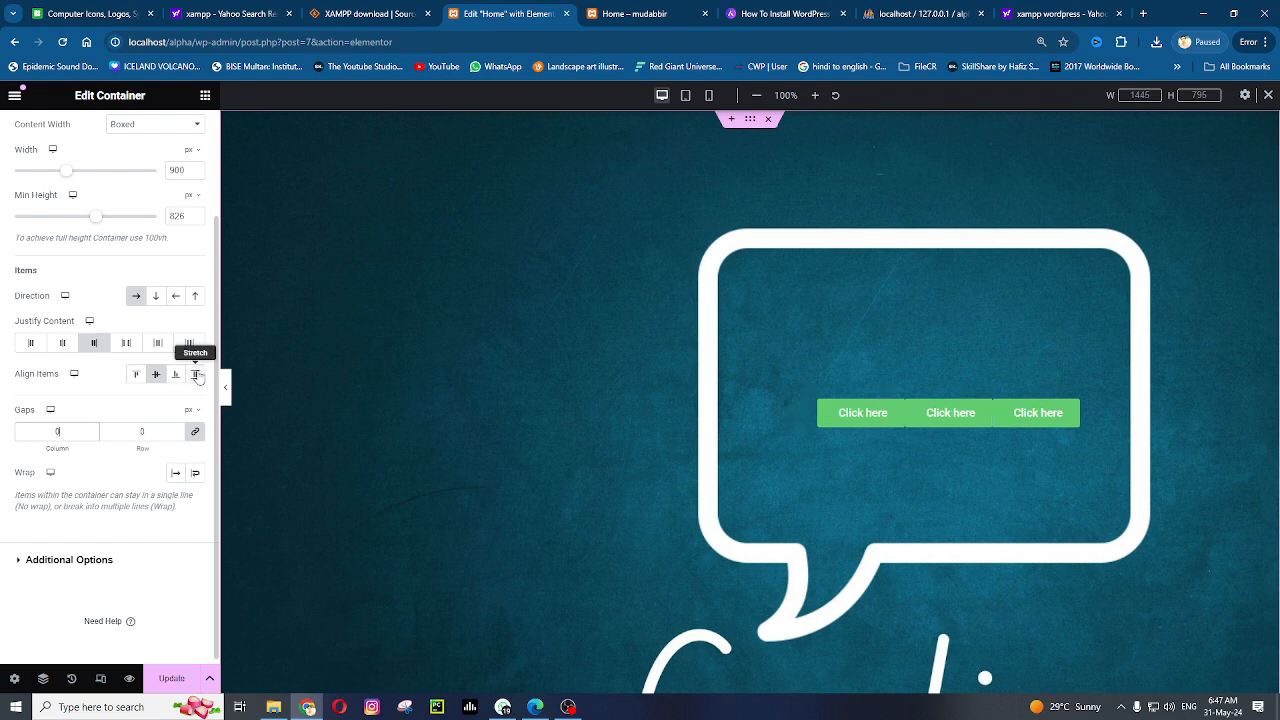
pyautogui.write('100')
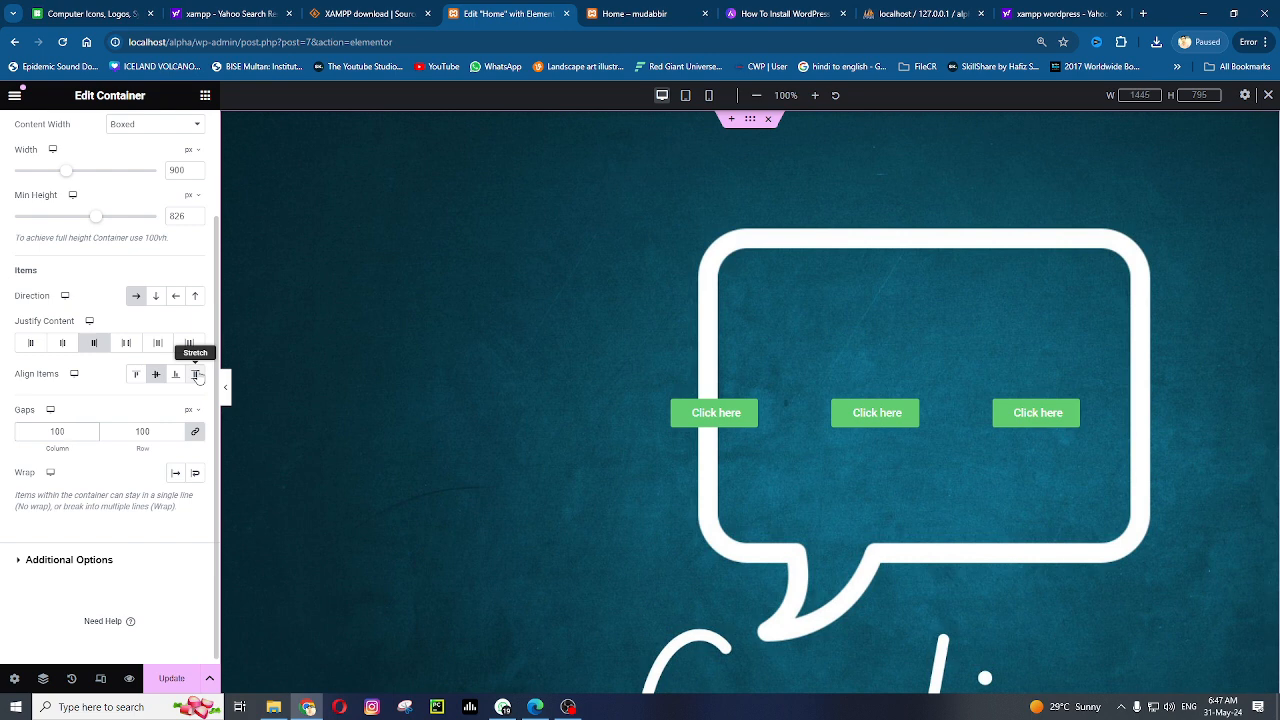
pyautogui.press('Up')
pyautogui.press('Up')
pyautogui.press('Up')
pyautogui.press('Up')
pyautogui.press('Up')
pyautogui.press('Up')
pyautogui.press('Up')
pyautogui.press('Up')
pyautogui.press('Up')
pyautogui.press('Up')
pyautogui.press('Up')
pyautogui.press('Up')
pyautogui.press('Up')
pyautogui.press('Up')
pyautogui.press('Up')
pyautogui.press('Up')
pyautogui.press('Up')
pyautogui.press('Up')
pyautogui.press('Up')
pyautogui.press('Up')
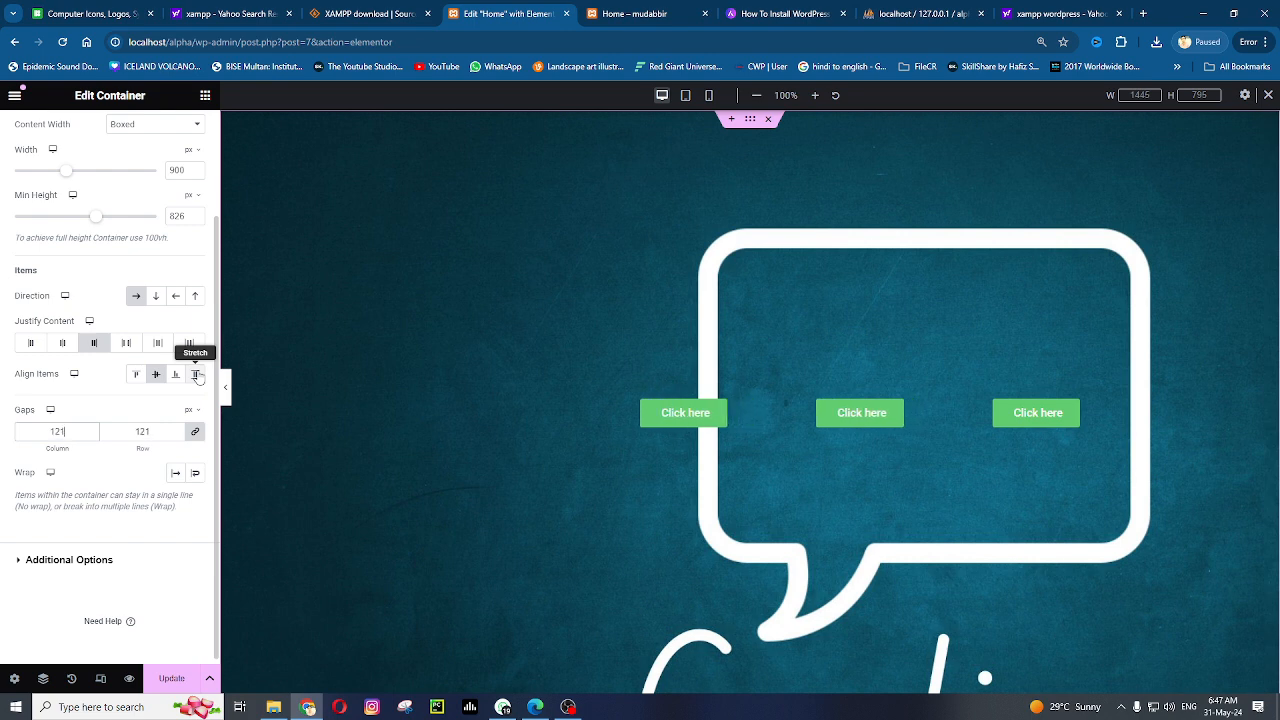
pyautogui.press('Up')
pyautogui.press('Up')
pyautogui.press('Up')
pyautogui.press('Up')
pyautogui.press('Up')
pyautogui.press('Up')
pyautogui.press('Up')
pyautogui.press('Up')
pyautogui.press('Up')
pyautogui.press('Up')
pyautogui.press('Up')
pyautogui.press('Up')
pyautogui.press('Up')
pyautogui.press('Up')
pyautogui.press('Up')
pyautogui.press('Up')
pyautogui.press('Up')
pyautogui.press('Up')
pyautogui.press('Up')
pyautogui.press('Up')
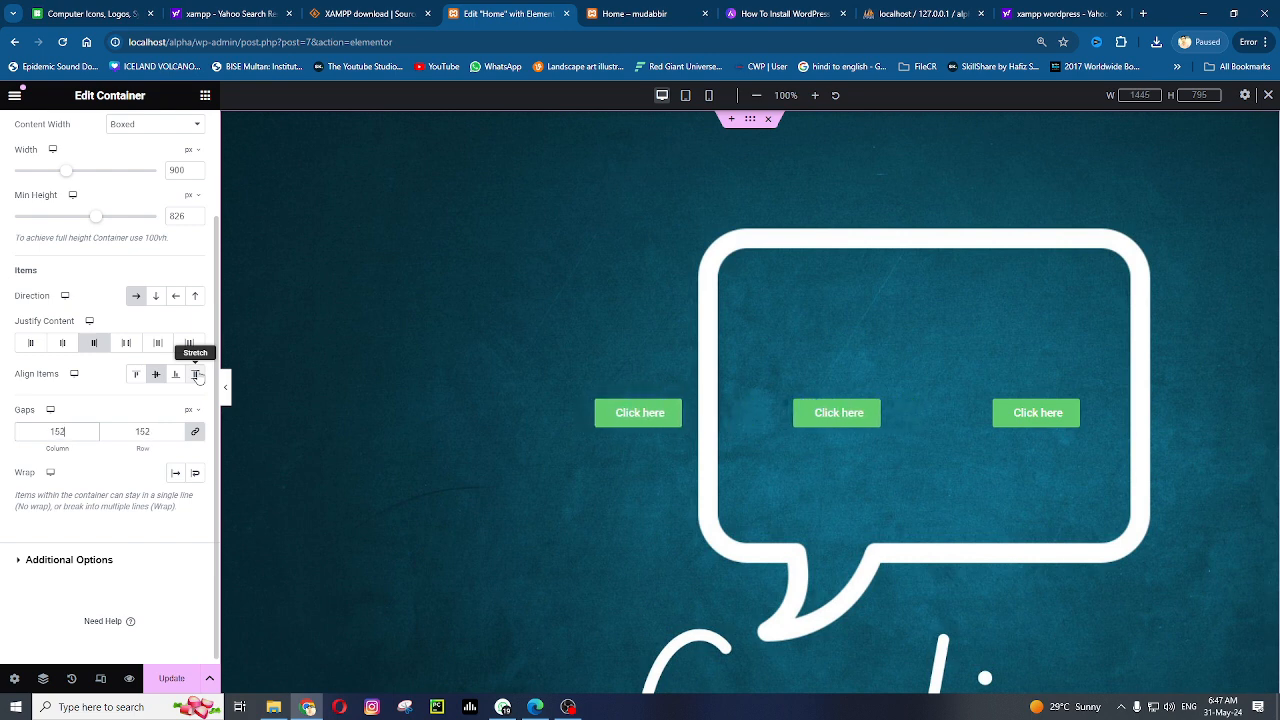
pyautogui.press('Down')
pyautogui.press('Down')
pyautogui.scroll(2, 132, 403)
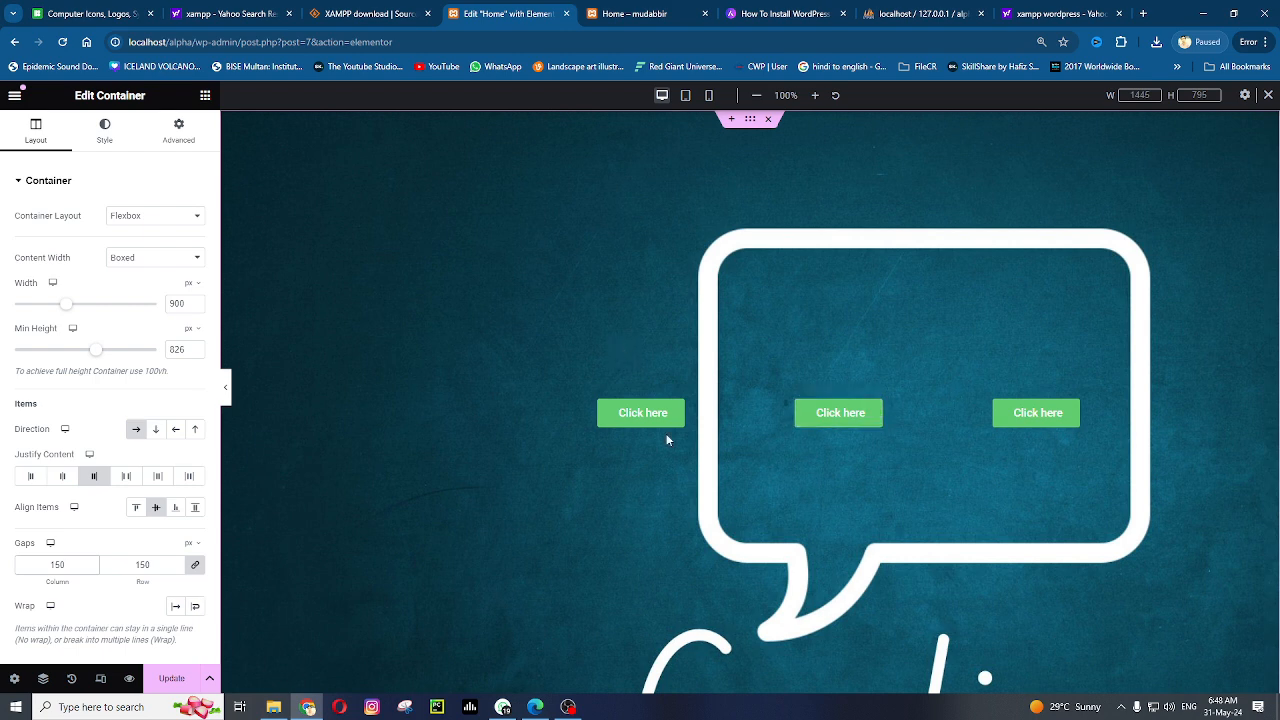
# Delete all three "Click here" buttons from the container
pyautogui.click(205, 95)
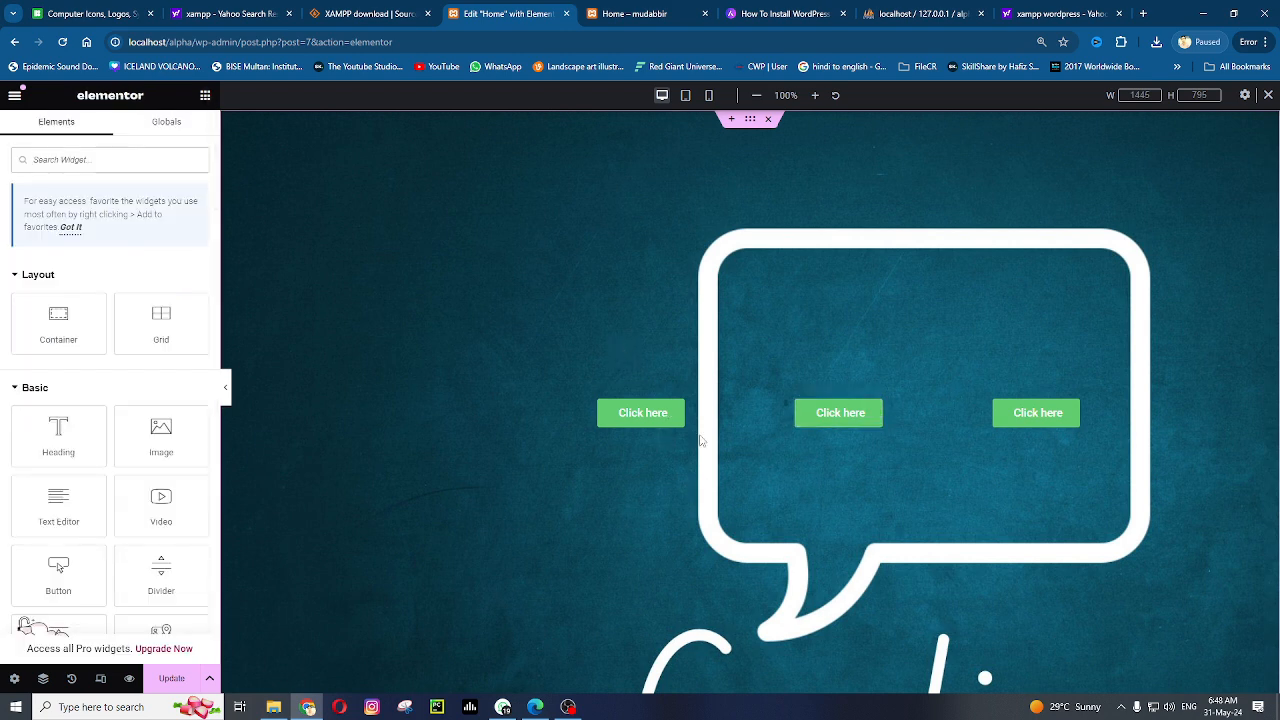
pyautogui.rightClick(678, 410)
pyautogui.click(737, 676)
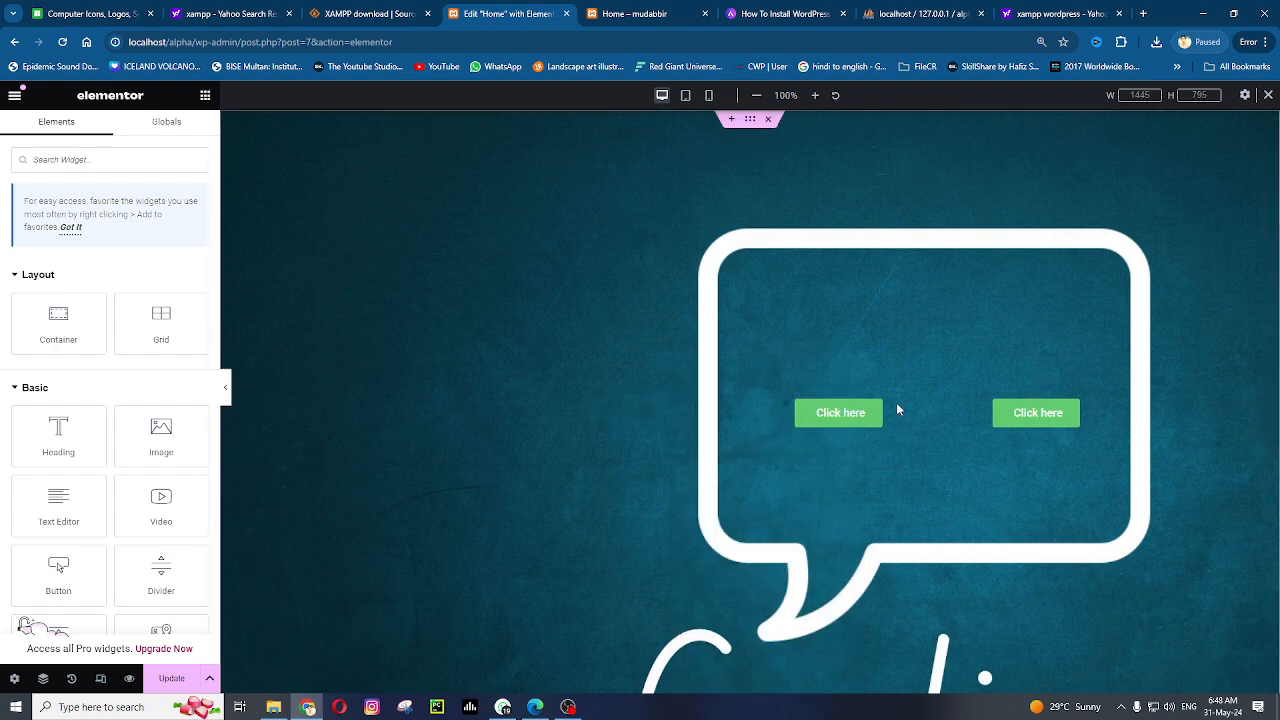
pyautogui.rightClick(880, 412)
pyautogui.click(906, 675)
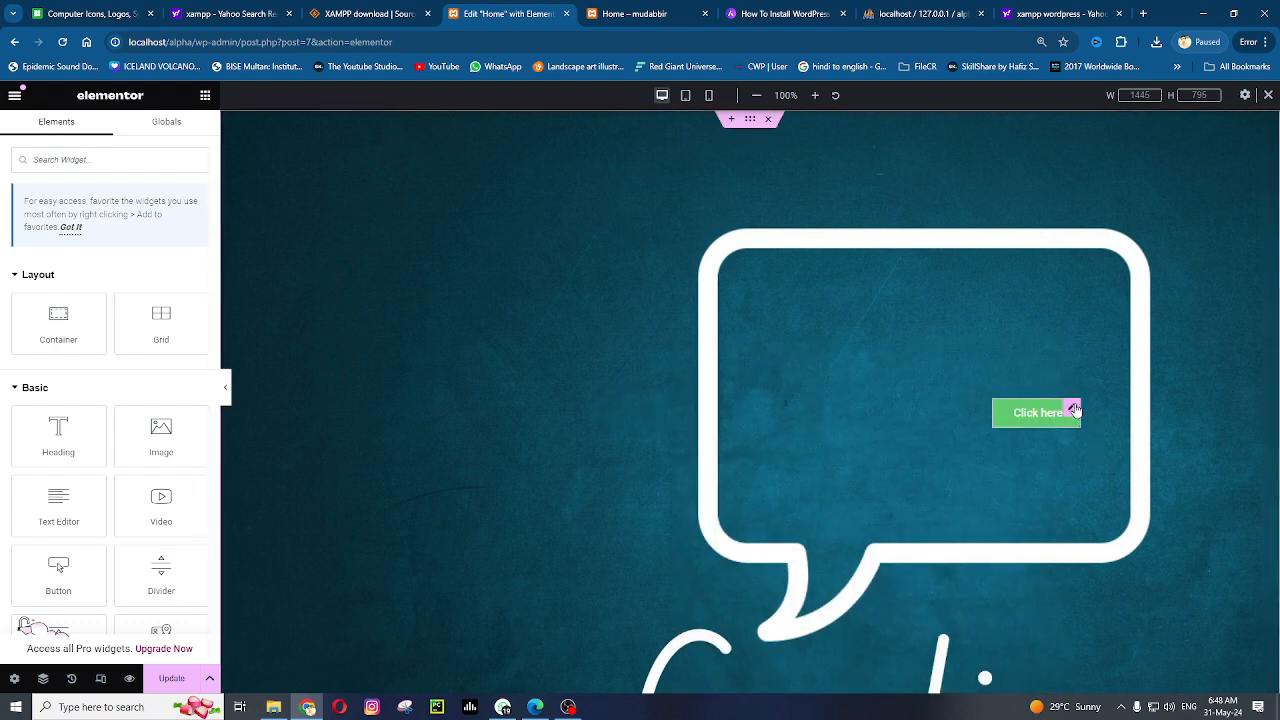
pyautogui.rightClick(1070, 412)
pyautogui.click(1095, 675)
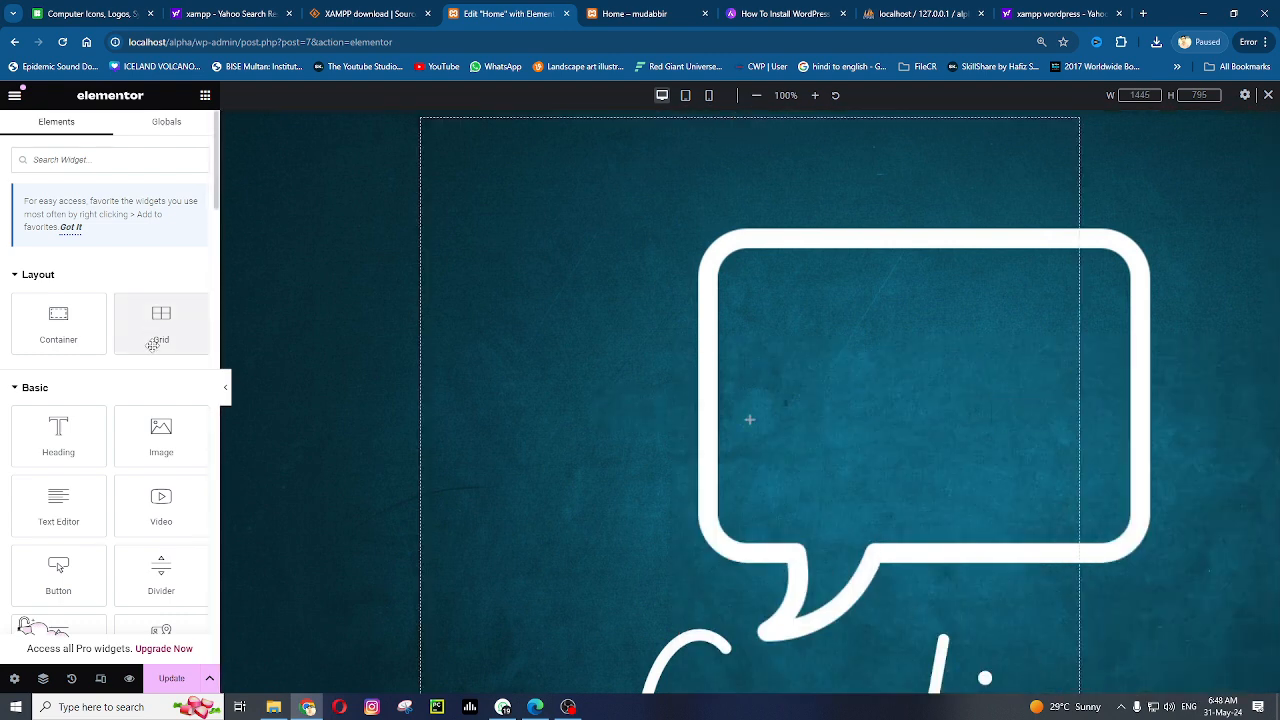
# Add an Image widget to the emptied container
pyautogui.moveTo(161, 432); pyautogui.dragTo(571, 421)
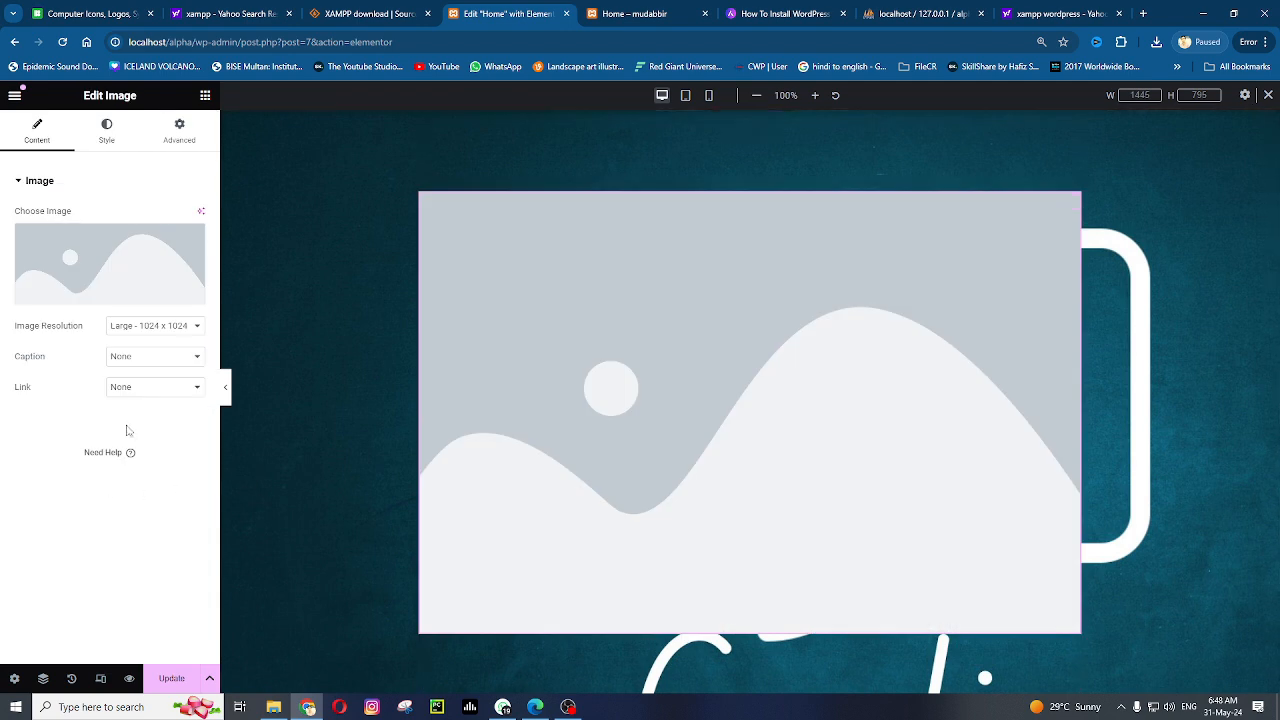
pyautogui.click(205, 95)
# Try to place a Text Editor widget below the image in the container
pyautogui.moveTo(58, 505); pyautogui.dragTo(510, 550)
pyautogui.scroll(-4, 647, 528)
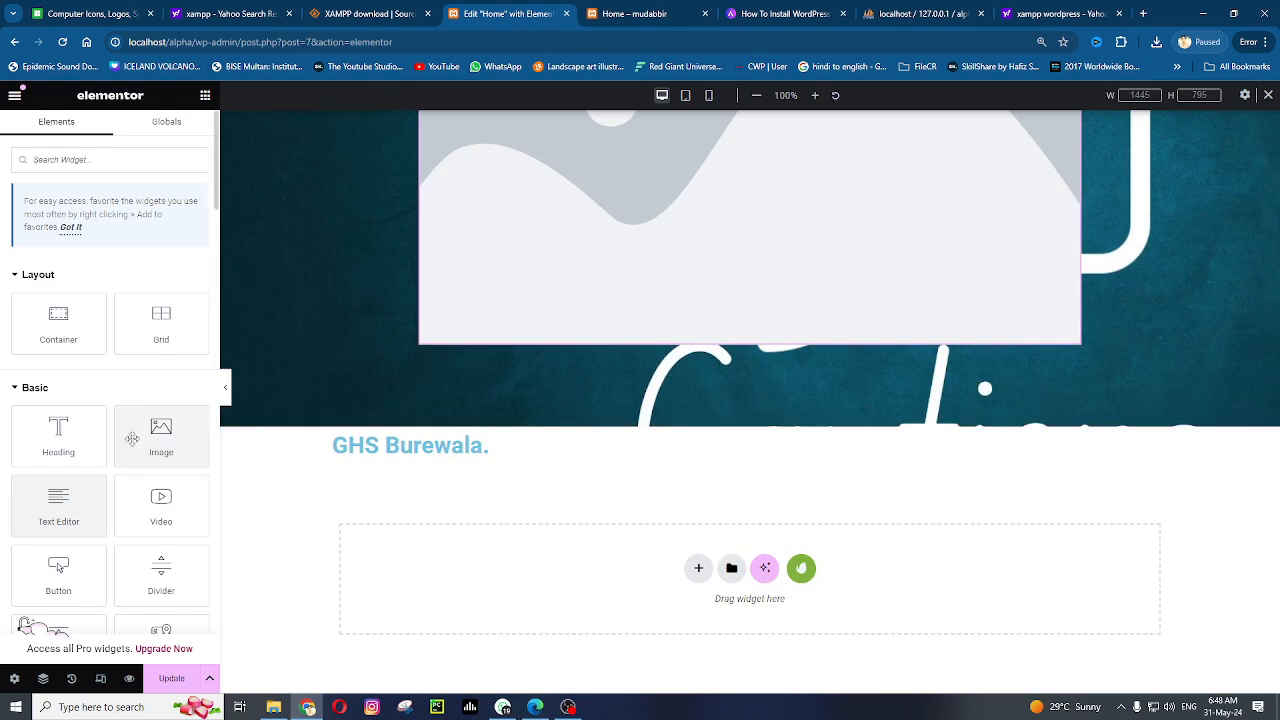
pyautogui.moveTo(67, 492); pyautogui.dragTo(716, 343)
# Turn off the container's Row direction so its items stack vertically, and set Justify Content to Start
pyautogui.scroll(3, 716, 343)
pyautogui.click(750, 119)
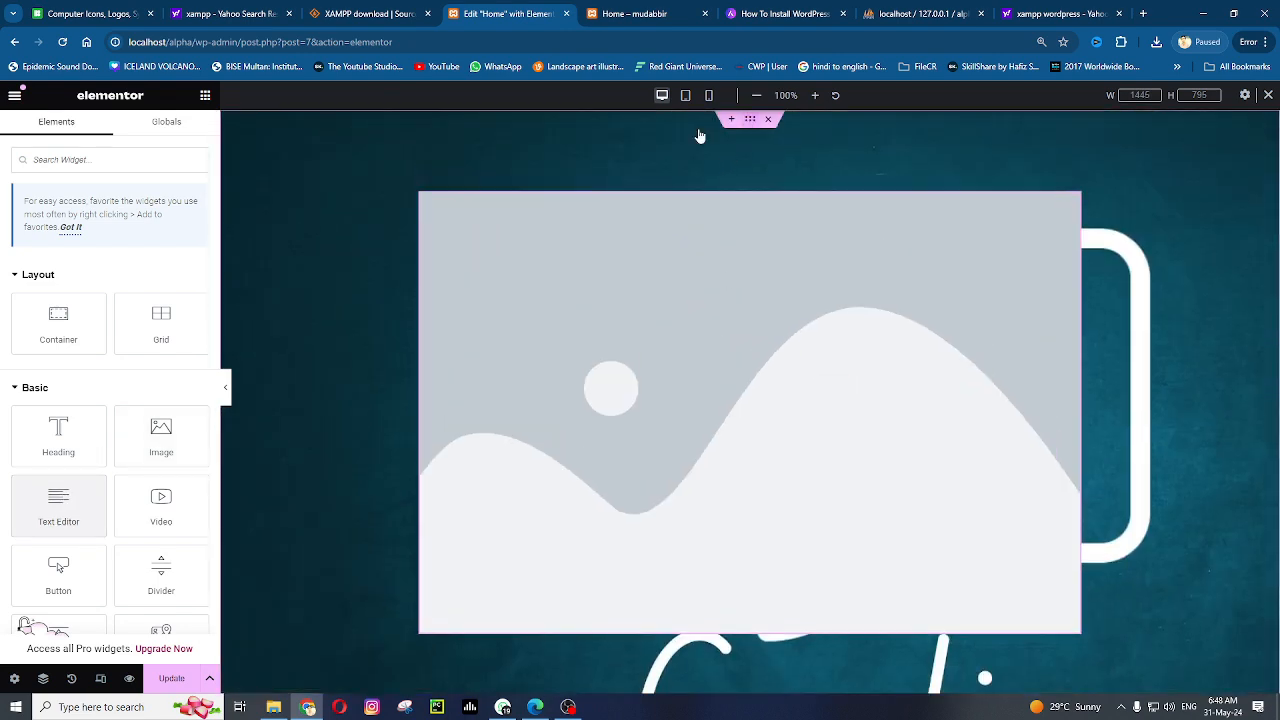
pyautogui.click(133, 432)
pyautogui.click(31, 477)
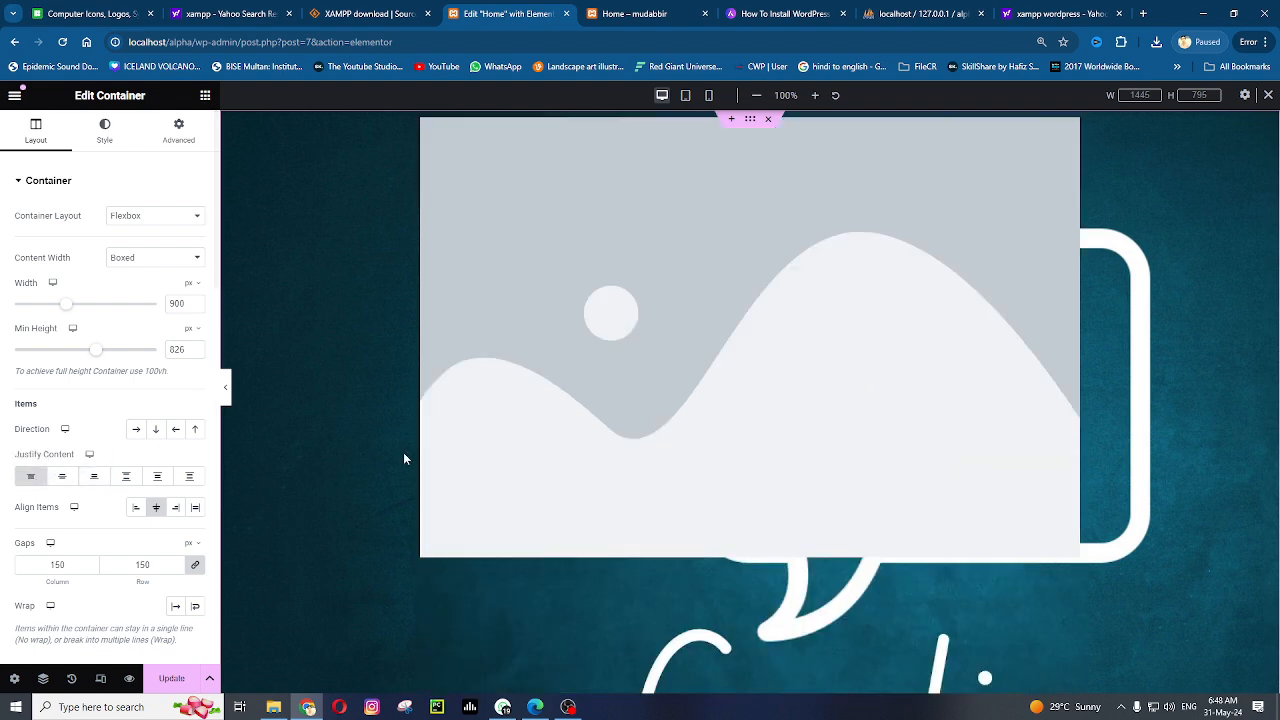
# Add a Text Editor widget to the container holding the image
pyautogui.scroll(-2, 611, 380)
pyautogui.click(205, 97)
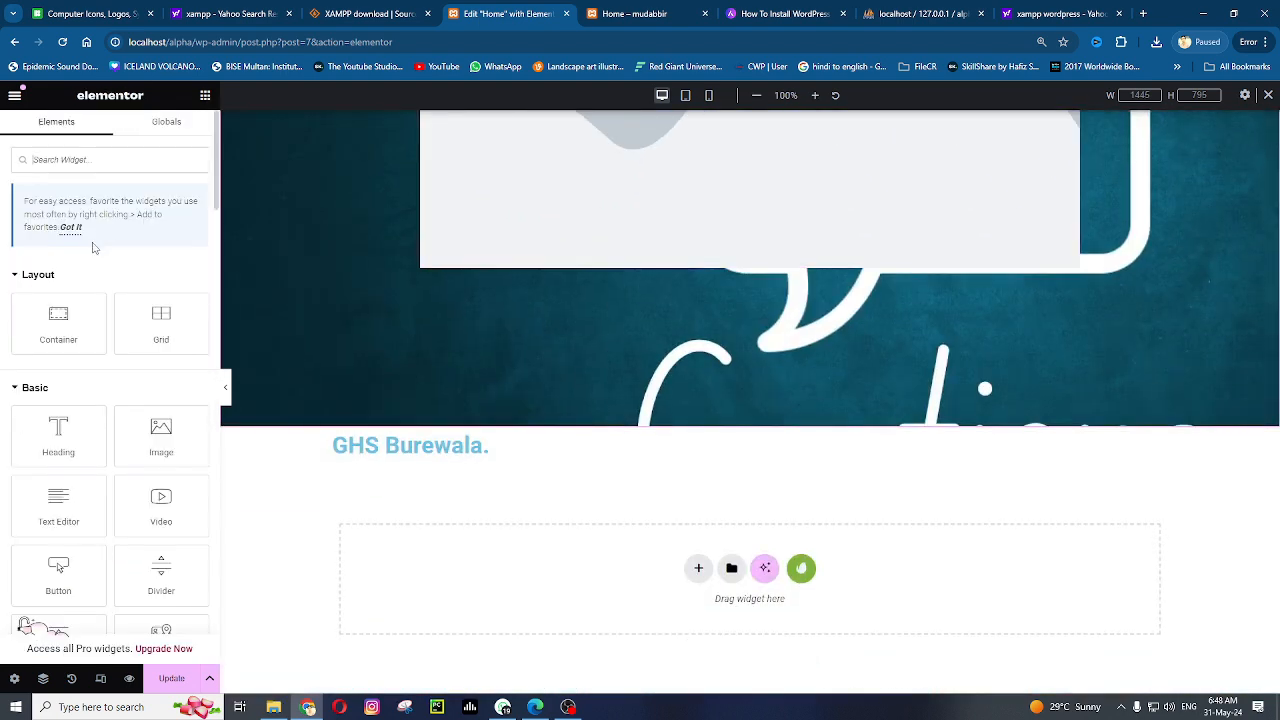
pyautogui.moveTo(58, 502); pyautogui.dragTo(725, 272)
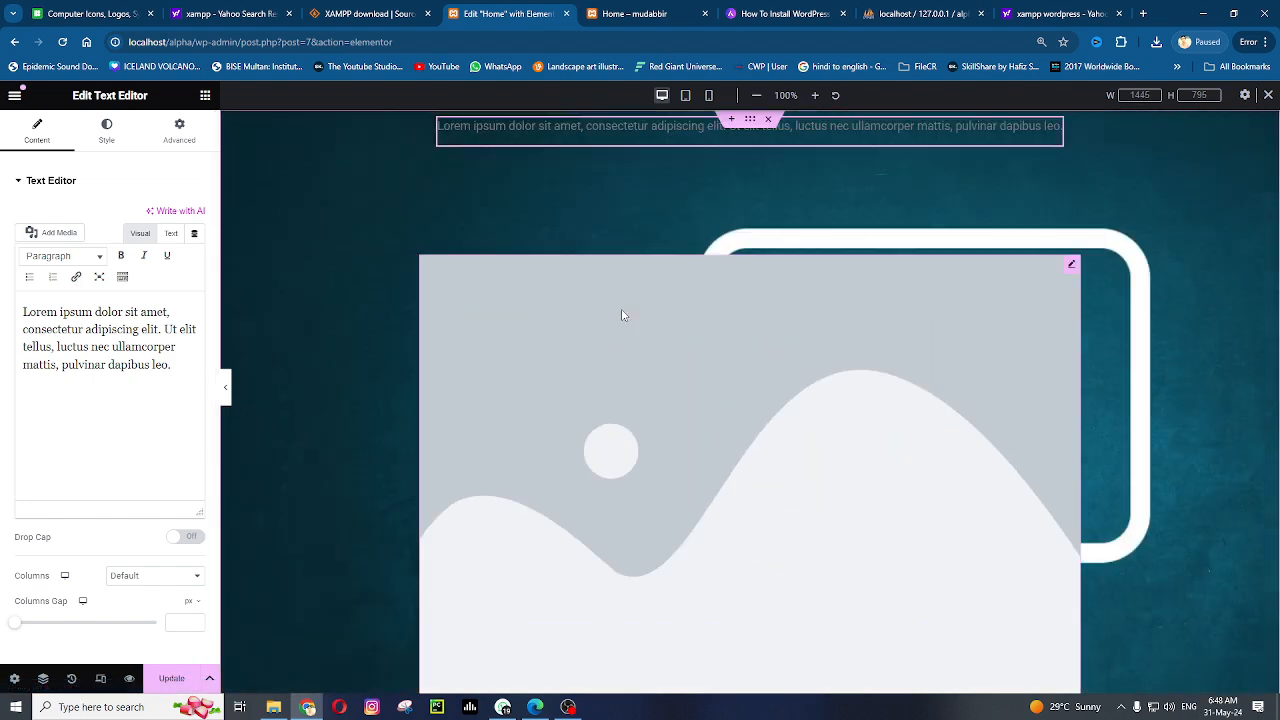
# Replace the placeholder image with the Plants vs. Zombies picture from the Media Library
pyautogui.click(757, 286)
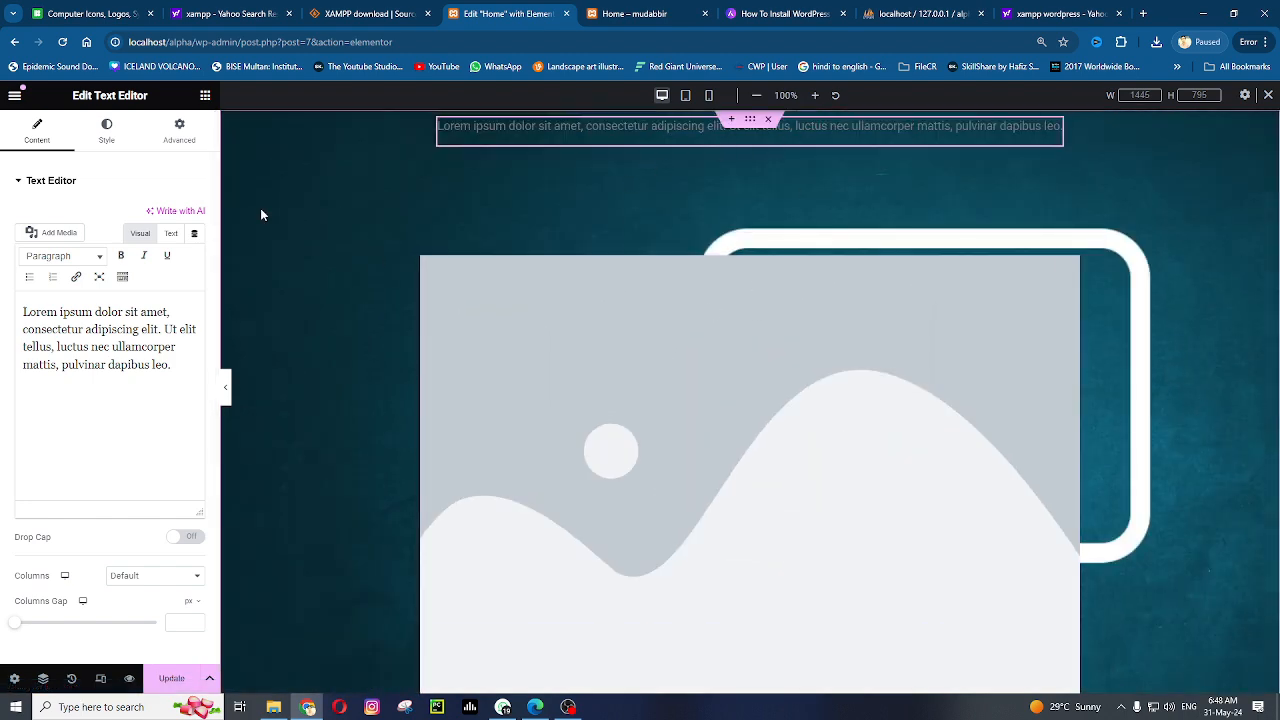
pyautogui.click(112, 288)
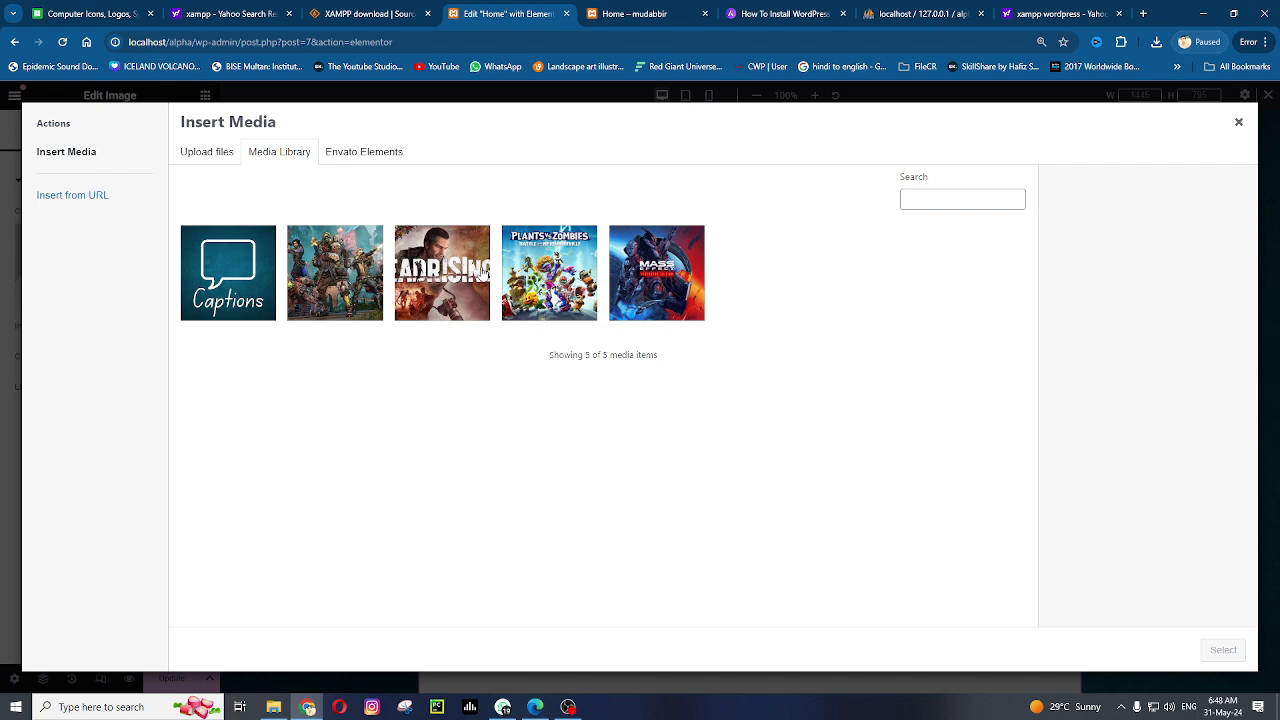
pyautogui.click(545, 285)
pyautogui.click(1223, 650)
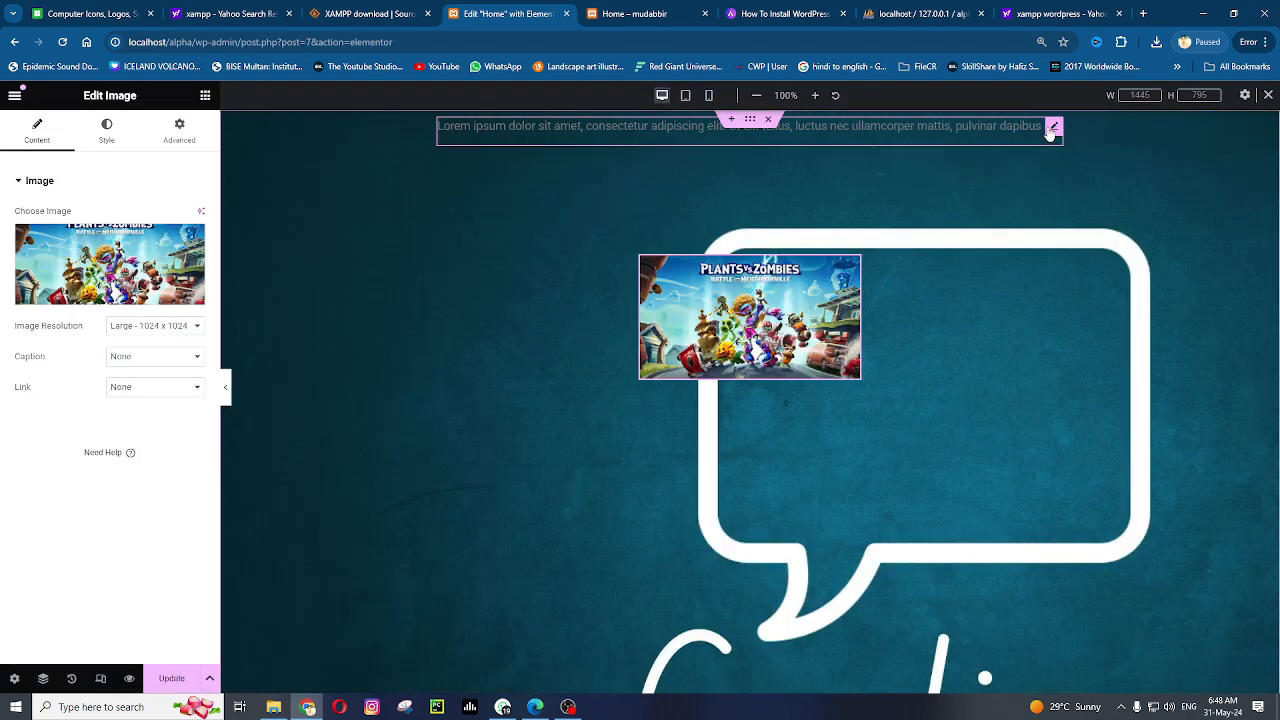
# Set the text color of the Lorem ipsum paragraph to white, #FFFFFF
pyautogui.click(1060, 136)
pyautogui.click(106, 130)
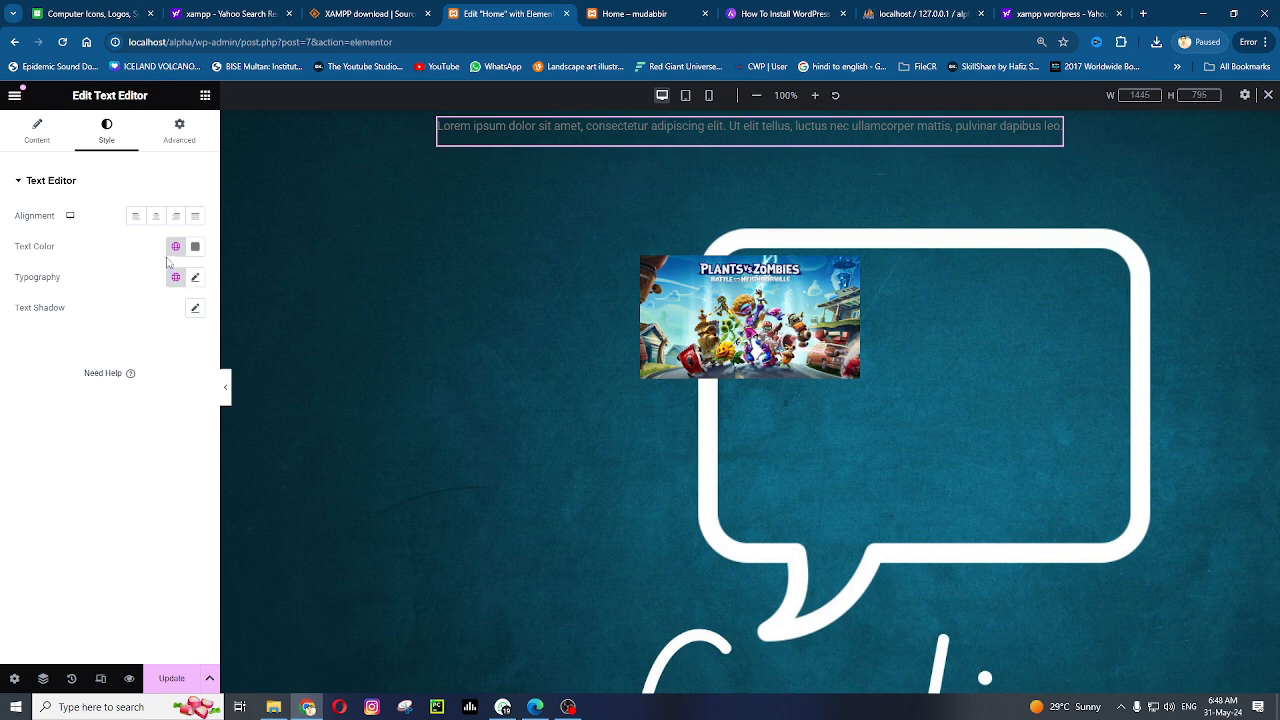
pyautogui.click(195, 247)
pyautogui.moveTo(151, 367); pyautogui.dragTo(85, 260)
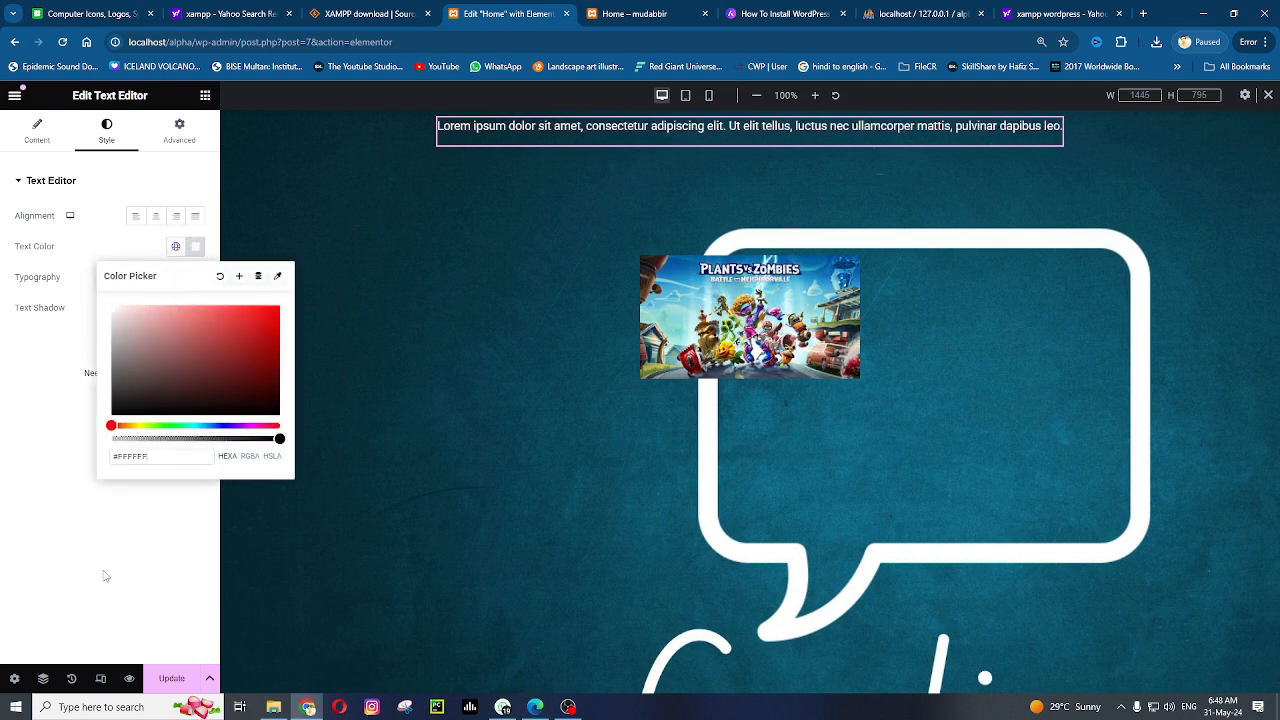
pyautogui.click(105, 576)
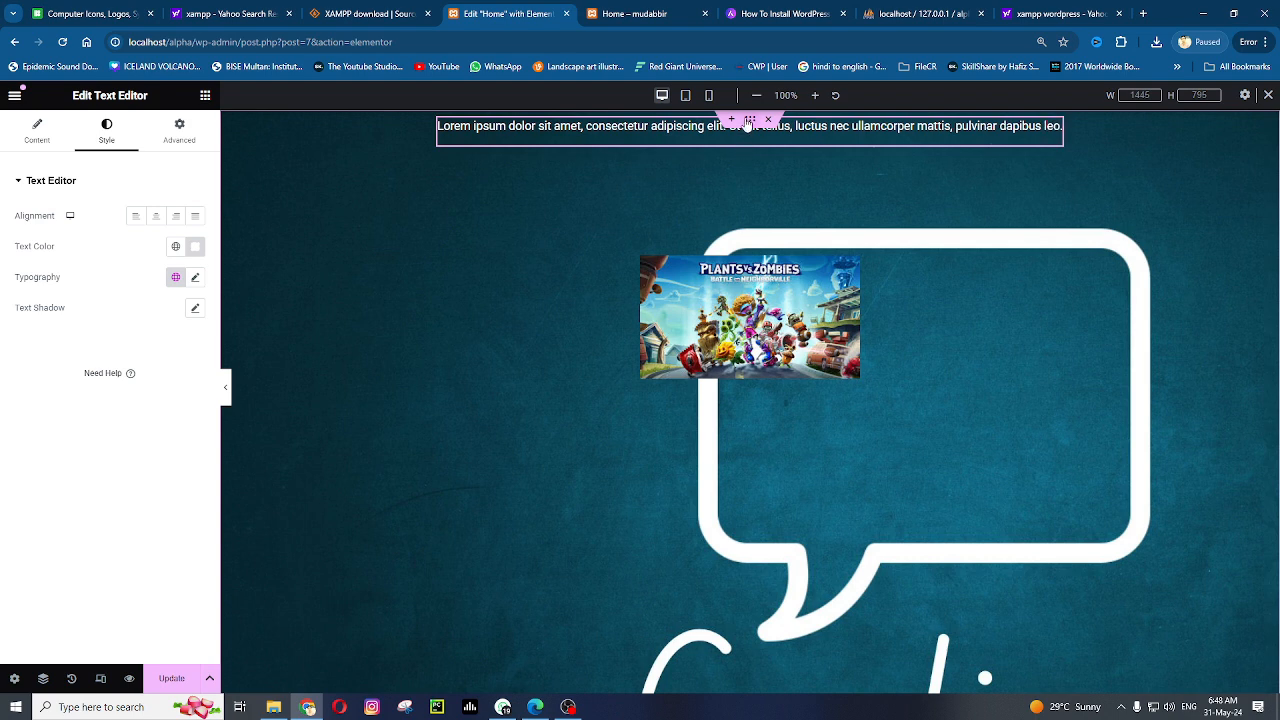
# Compare Row and Column directions and Start and Center alignment for the text and image, finishing on reversed Row with Align Items at Center
pyautogui.click(749, 121)
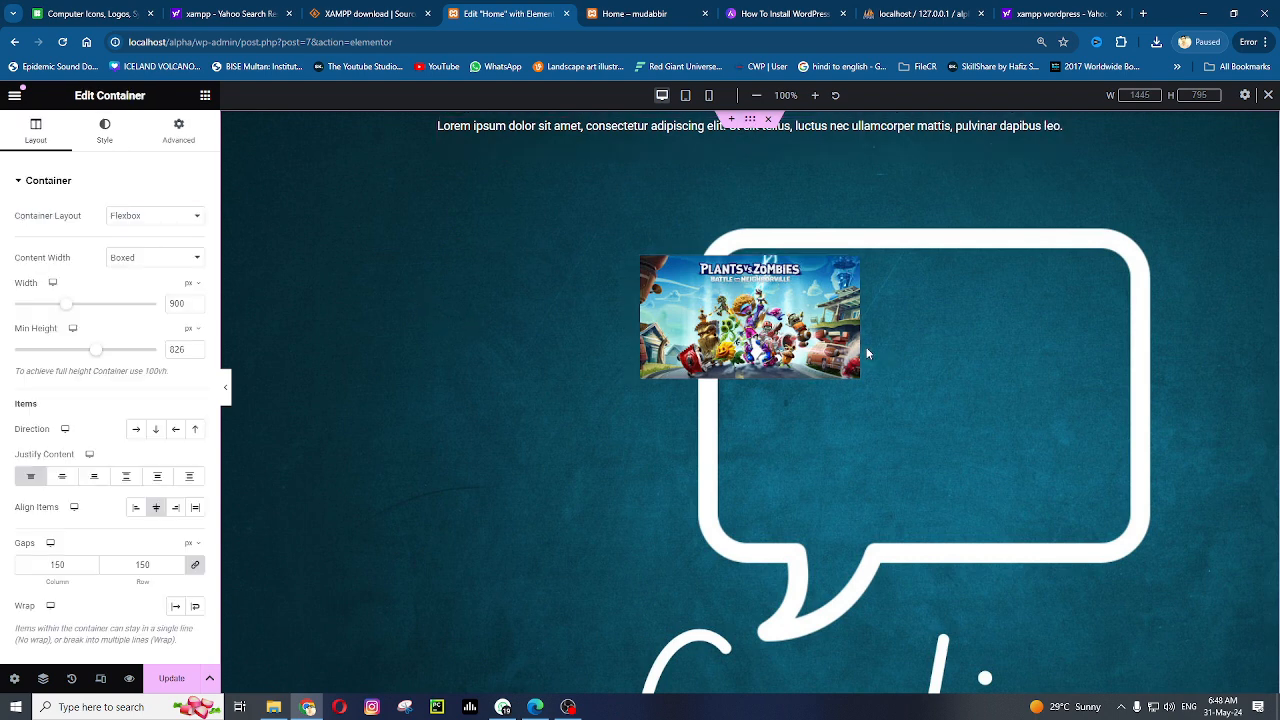
pyautogui.click(137, 430)
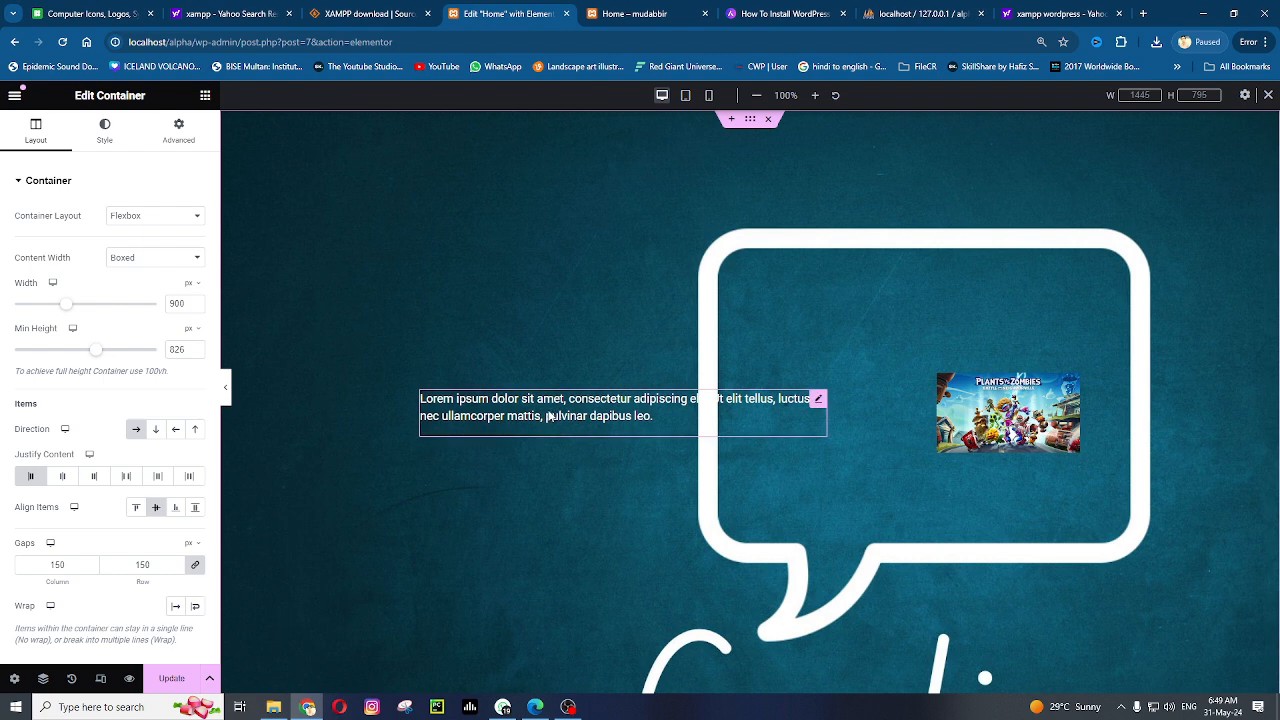
pyautogui.click(141, 511)
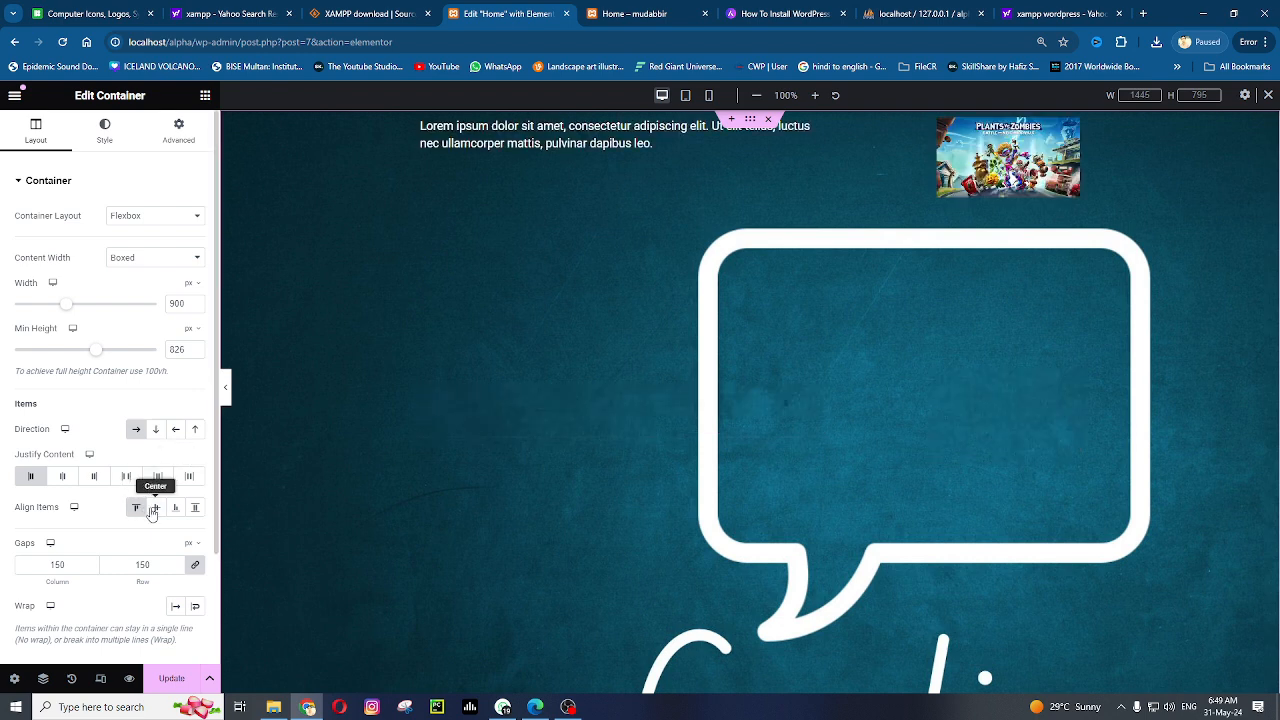
pyautogui.click(157, 510)
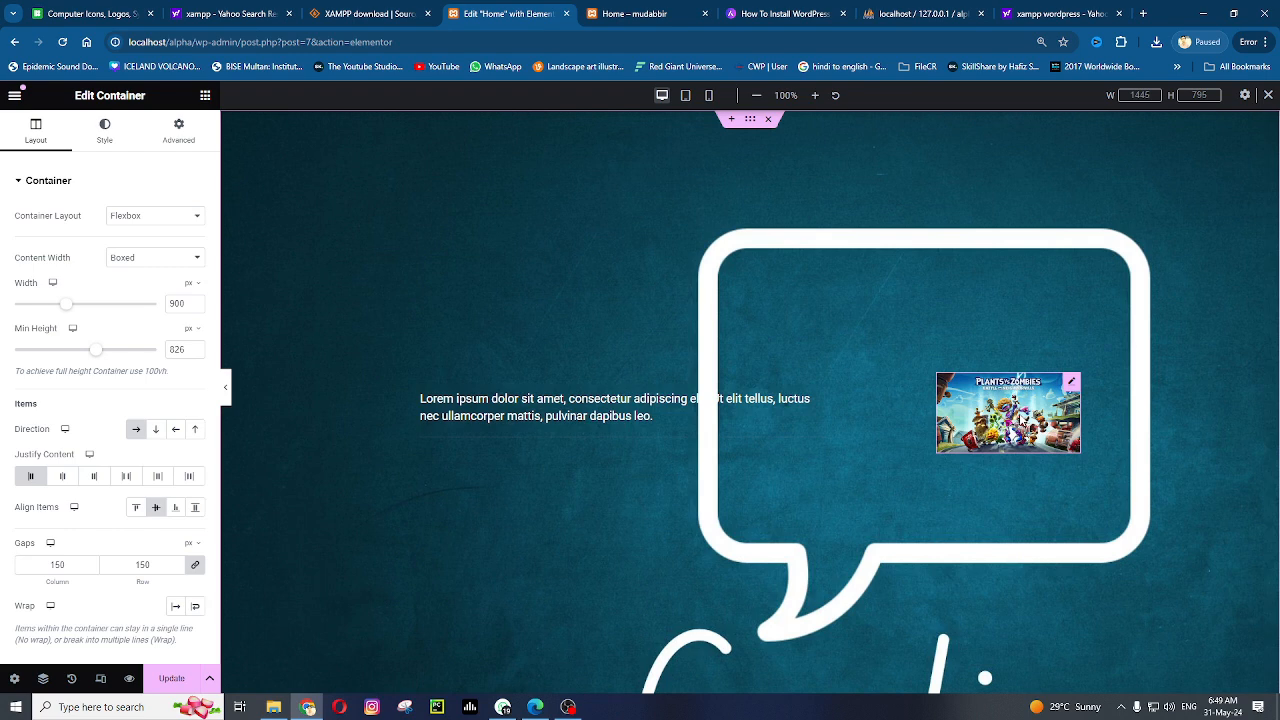
pyautogui.click(155, 429)
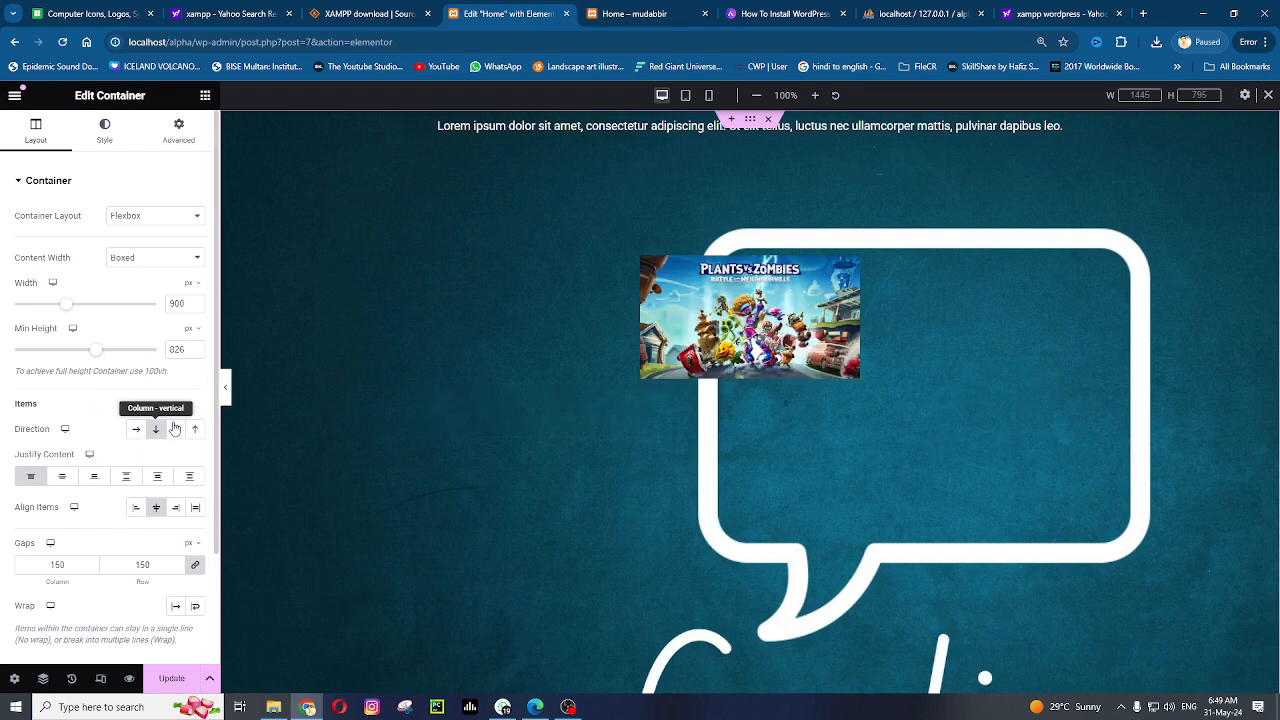
pyautogui.click(177, 430)
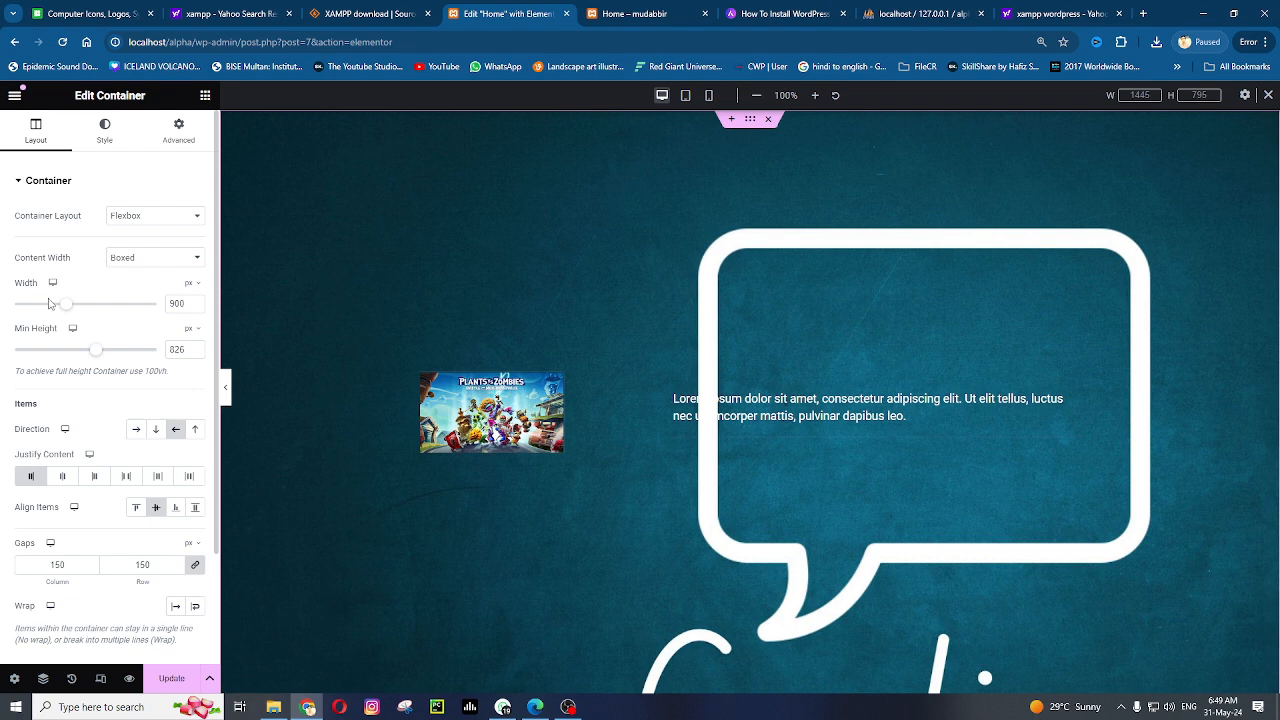
# Review the container's layout settings, from Width and Min Height down to Gaps, Wrap and Additional Options
pyautogui.moveTo(20, 295); pyautogui.dragTo(41, 295)
pyautogui.moveTo(18, 337); pyautogui.dragTo(55, 337)
pyautogui.click(29, 474)
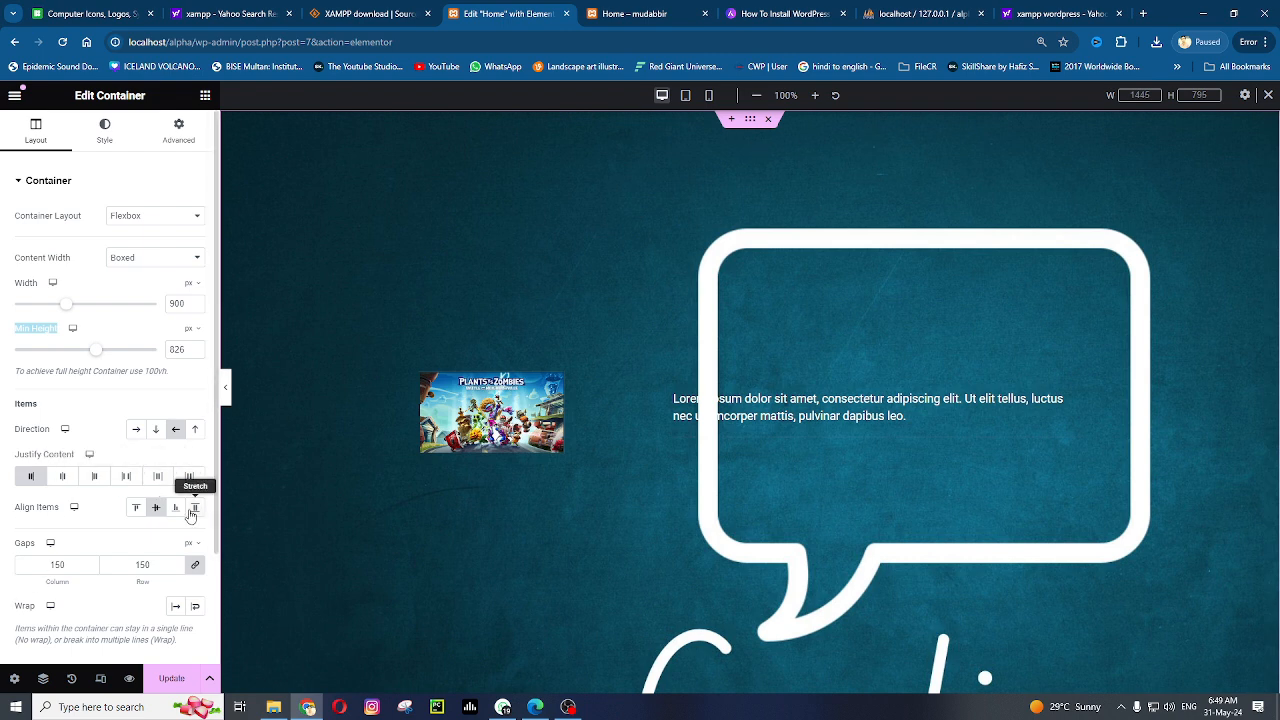
pyautogui.scroll(-1, 684, 376)
pyautogui.scroll(-2, 120, 360)
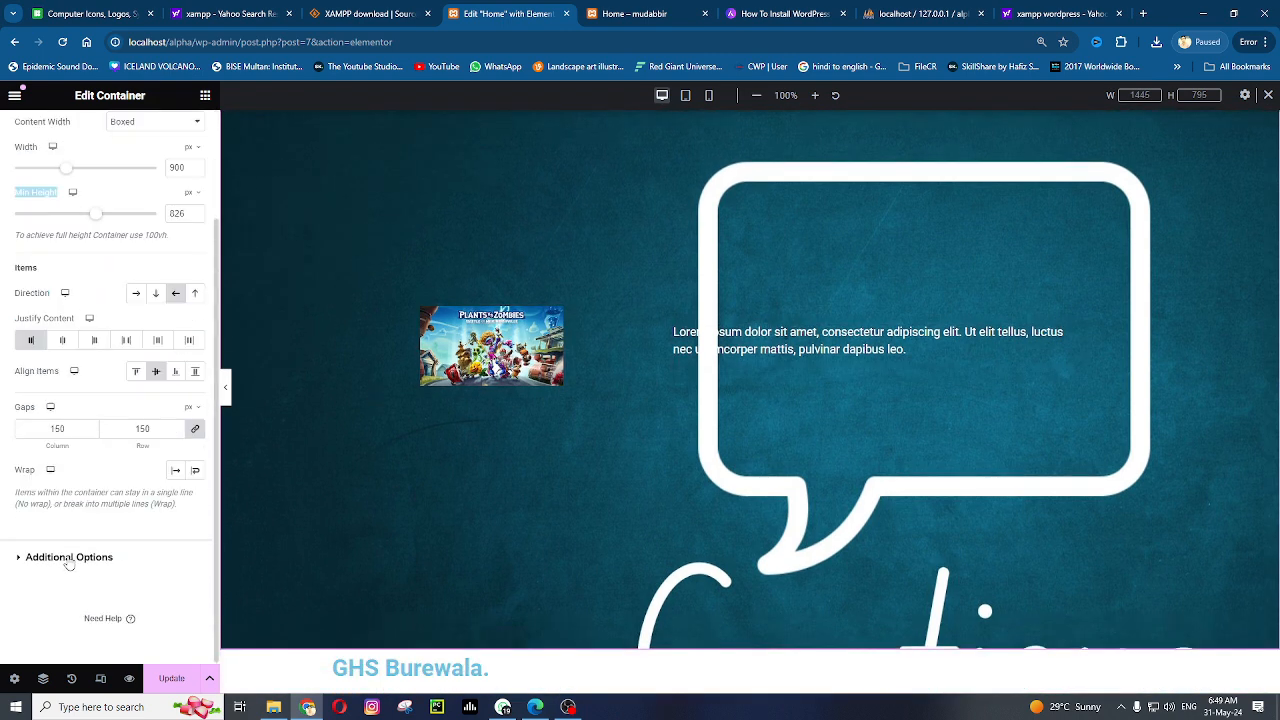
pyautogui.scroll(2, 124, 330)
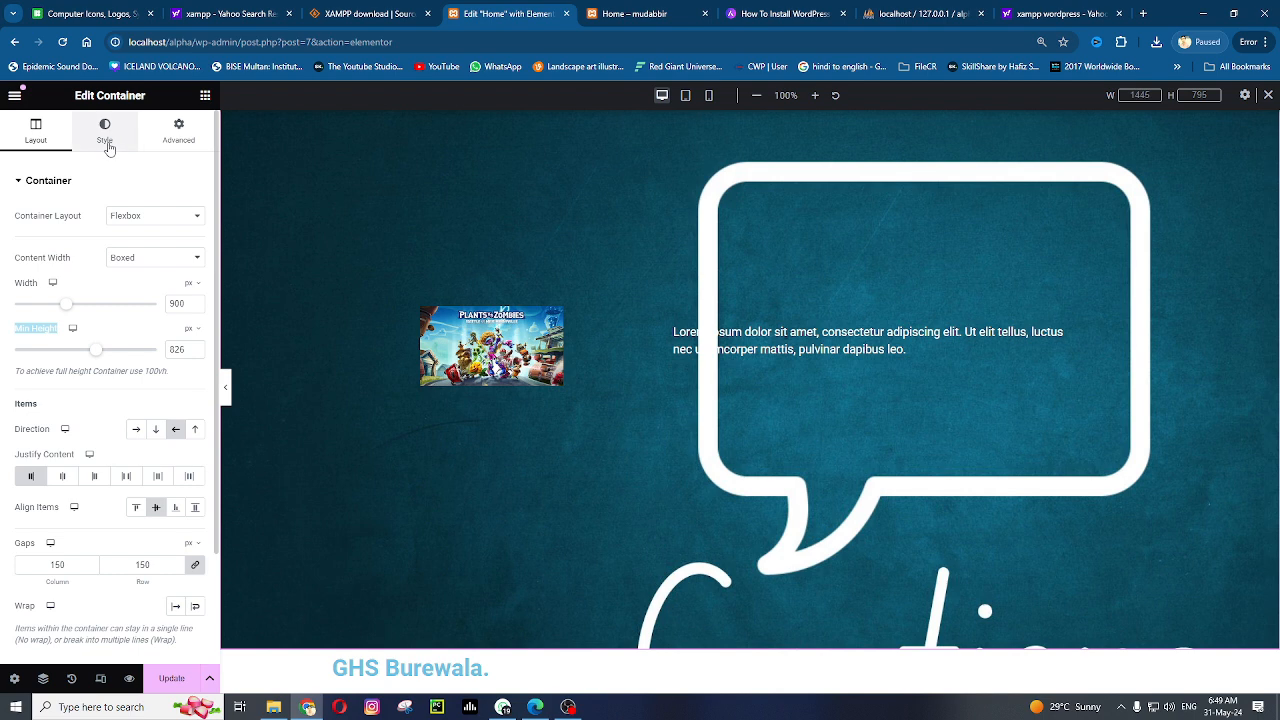
# Add a Classic background overlay to the container in white, #FFFFFF, and set its opacity to 0.4
pyautogui.click(106, 140)
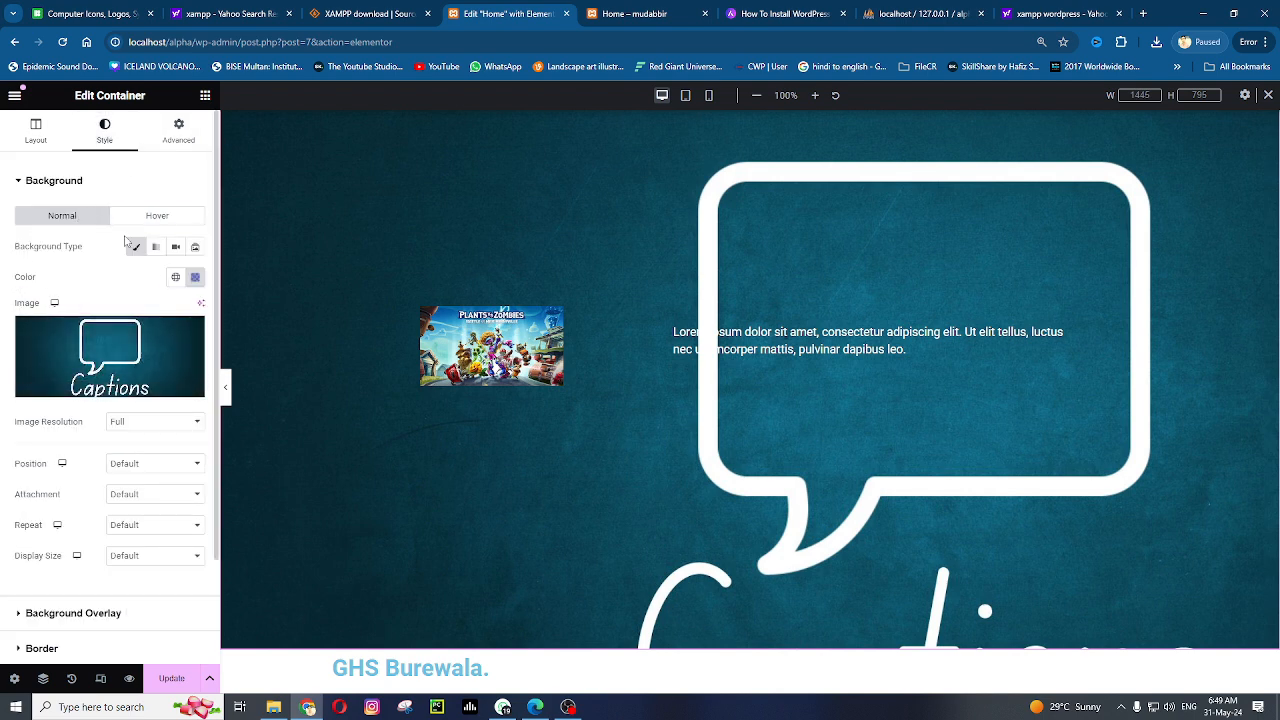
pyautogui.scroll(-2, 163, 352)
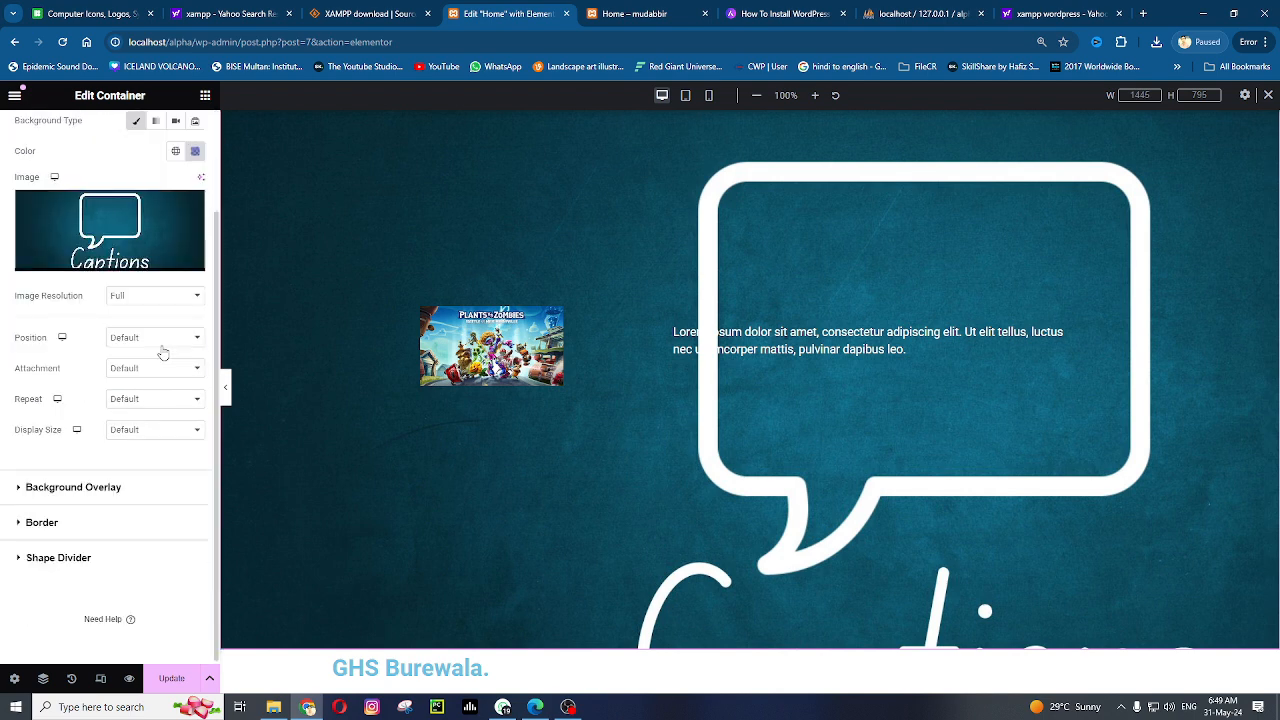
pyautogui.click(84, 490)
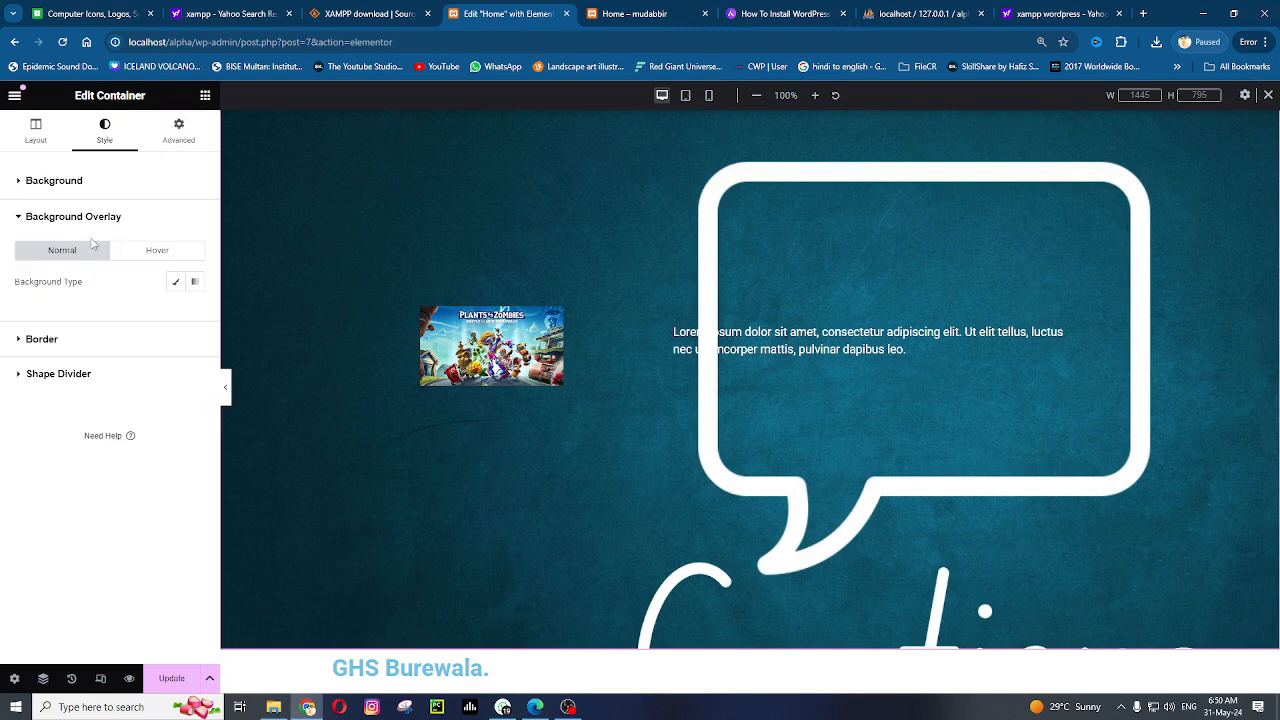
pyautogui.click(176, 281)
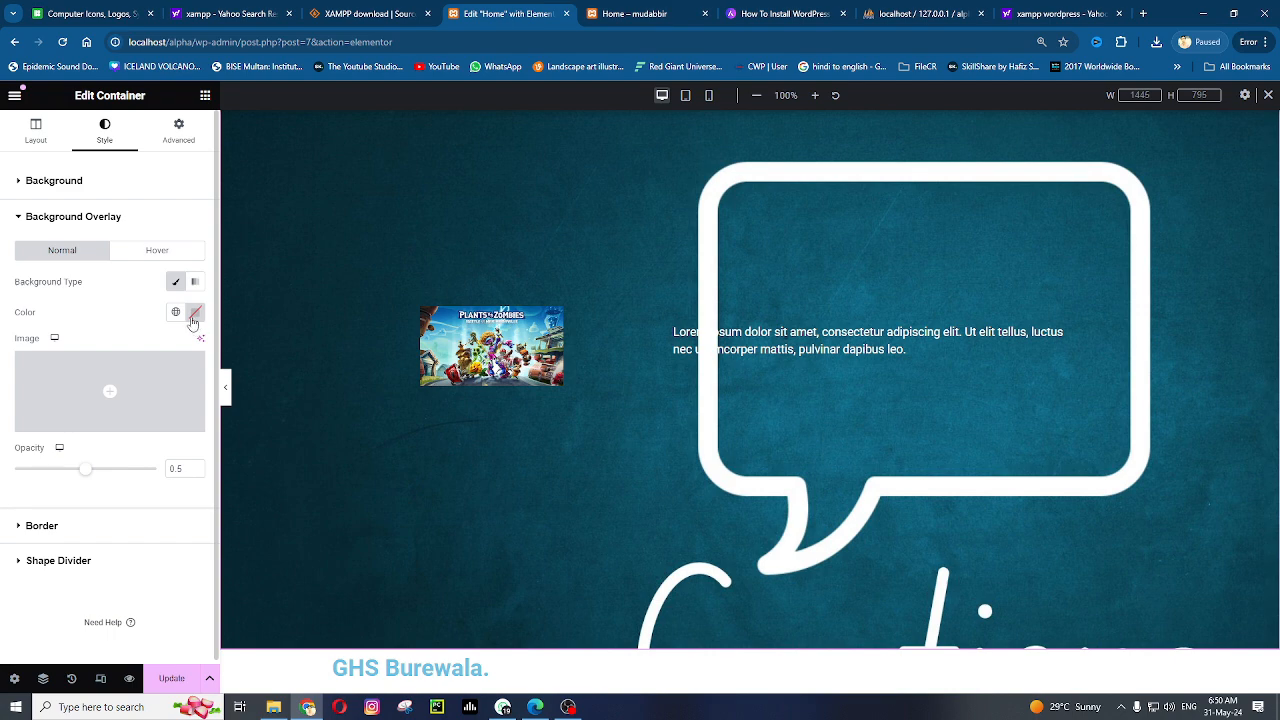
pyautogui.click(176, 312)
pyautogui.click(199, 318)
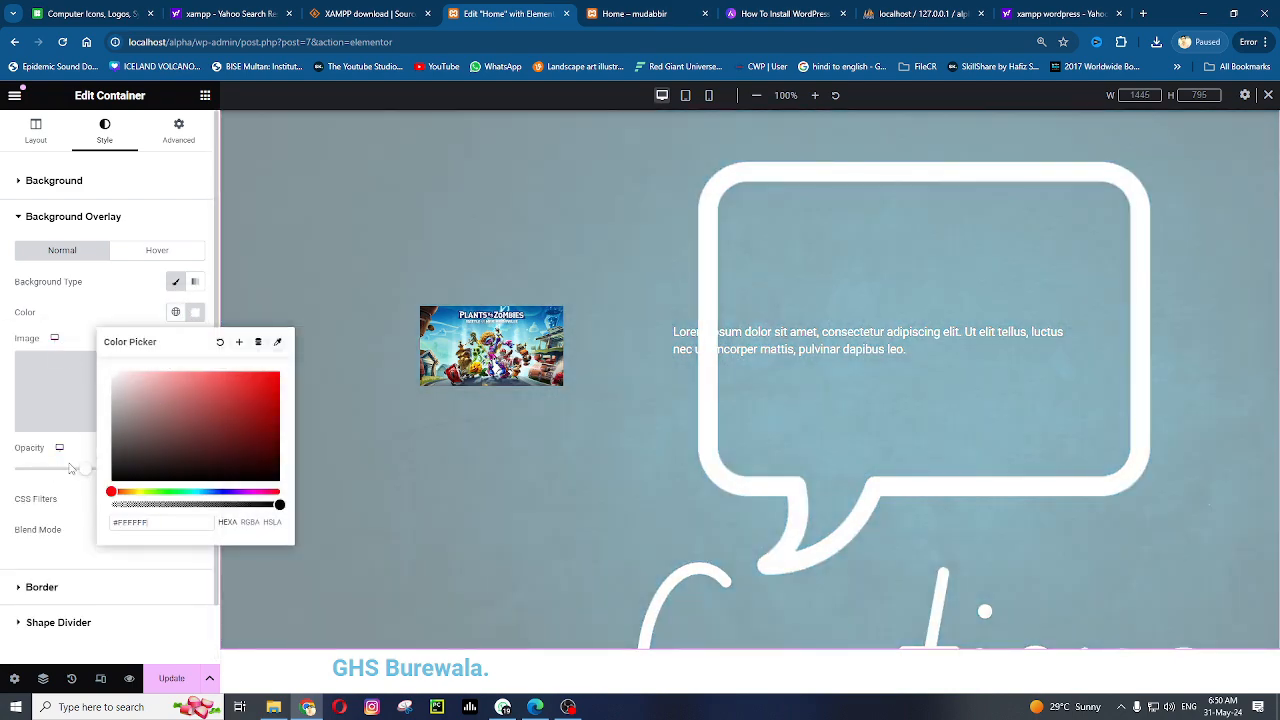
pyautogui.moveTo(81, 478); pyautogui.dragTo(33, 478)
pyautogui.moveTo(57, 483)
pyautogui.mouseDown()
pyautogui.moveTo(211, 485)
pyautogui.moveTo(68, 490)
pyautogui.mouseUp()
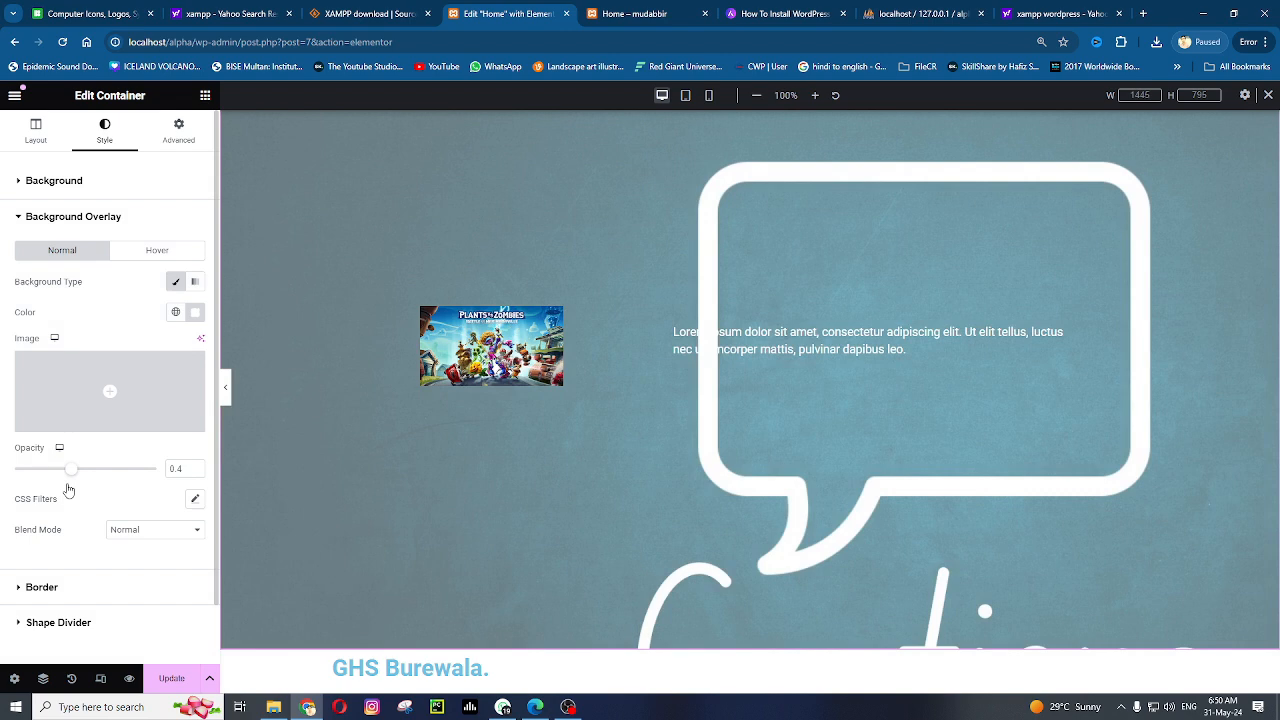
# Change the container's background overlay color to a bright green
pyautogui.click(194, 312)
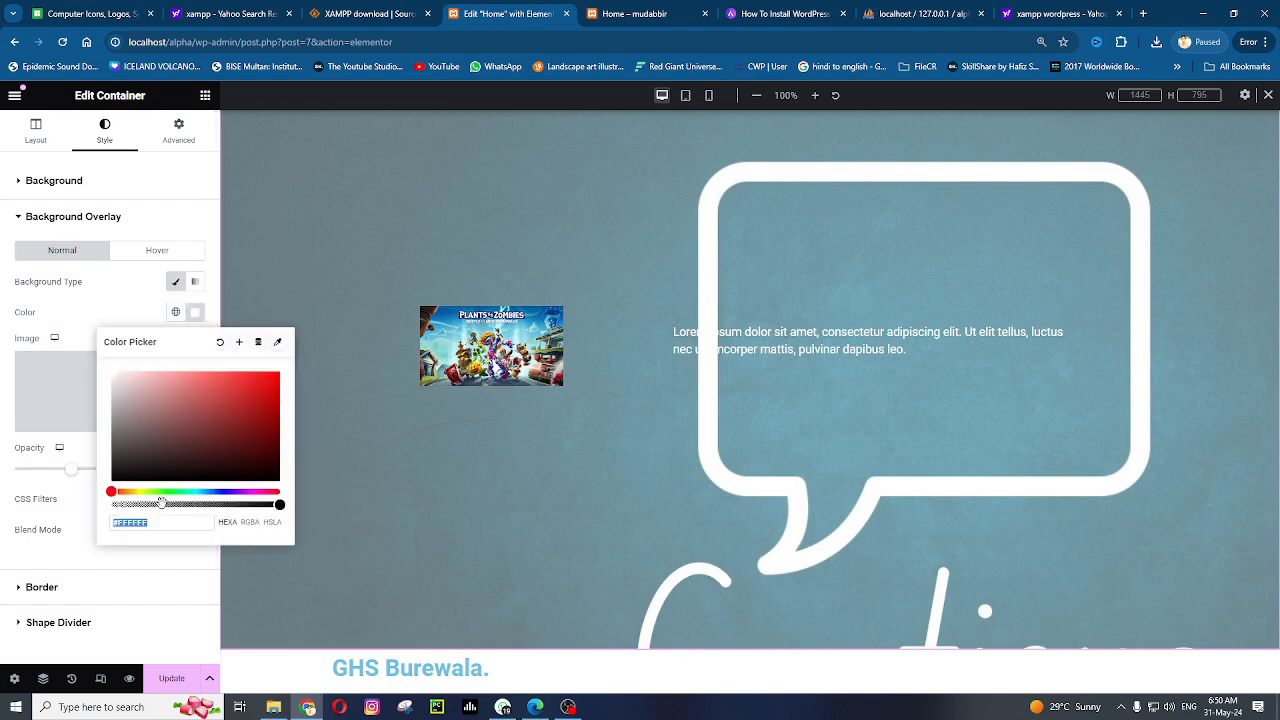
pyautogui.click(181, 491)
pyautogui.click(259, 378)
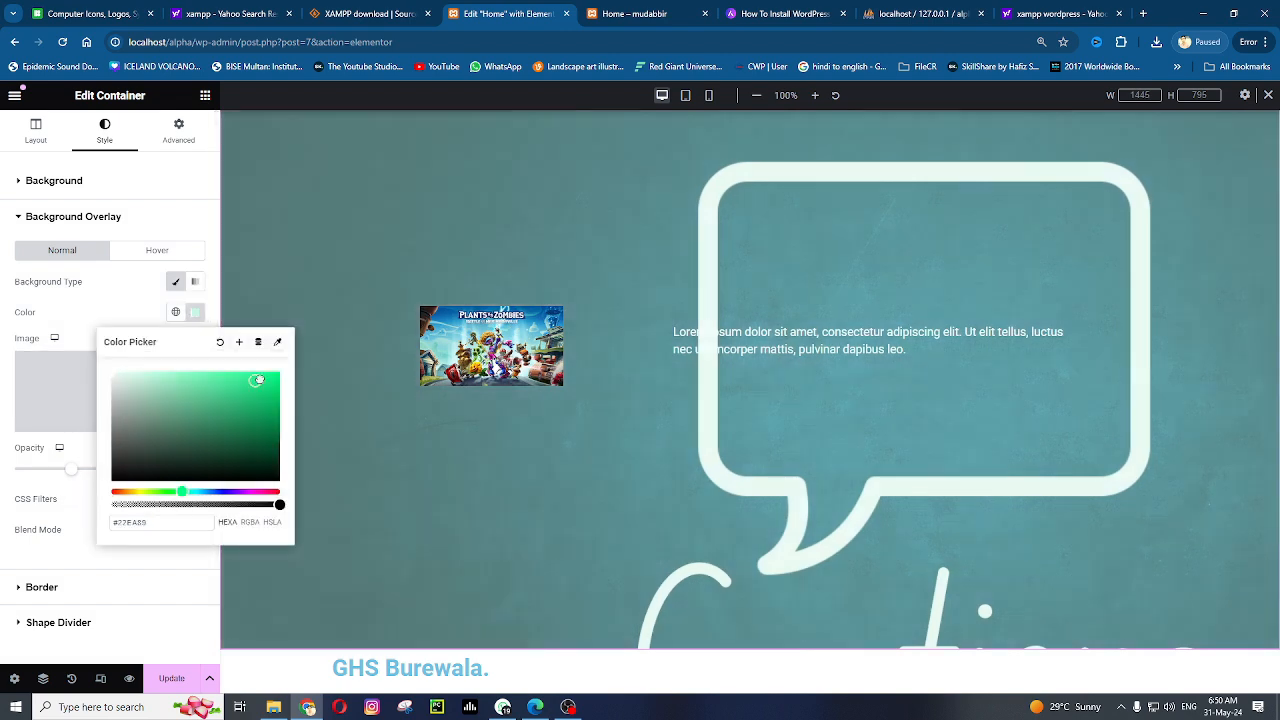
pyautogui.click(71, 573)
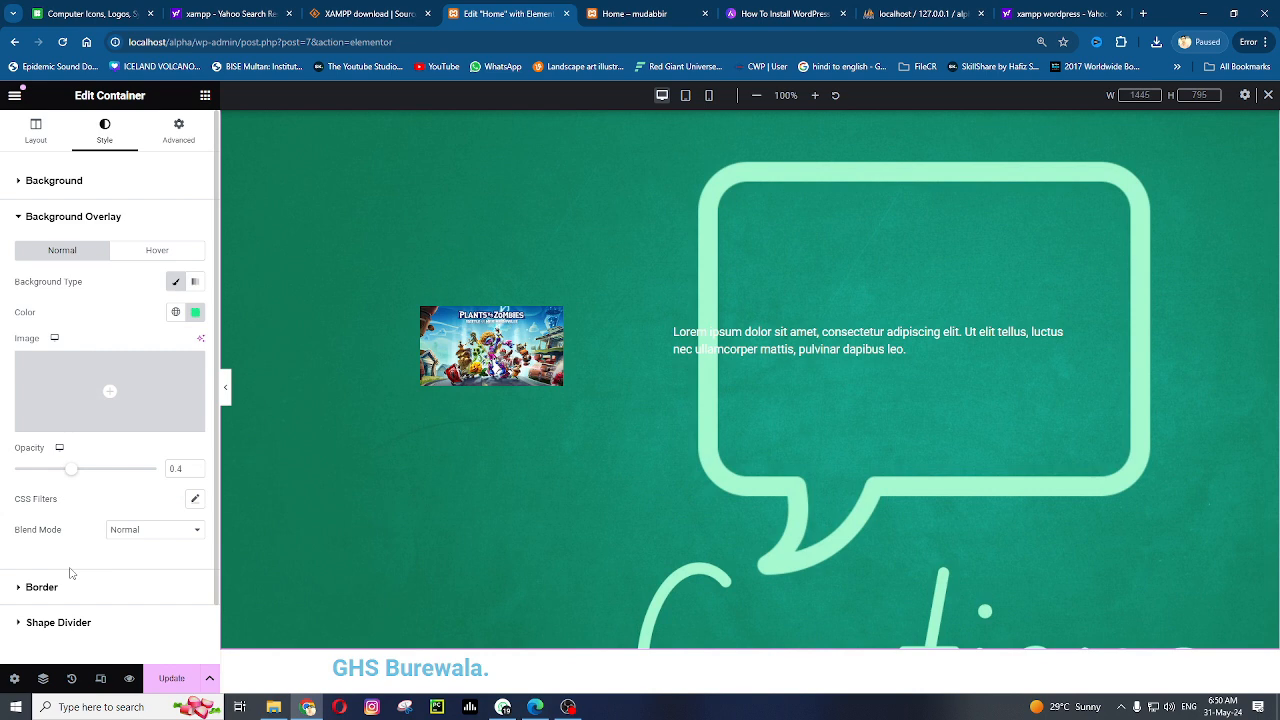
# Examine the overlay's CSS Filters, including Blur, Brightness and Contrast
pyautogui.click(195, 498)
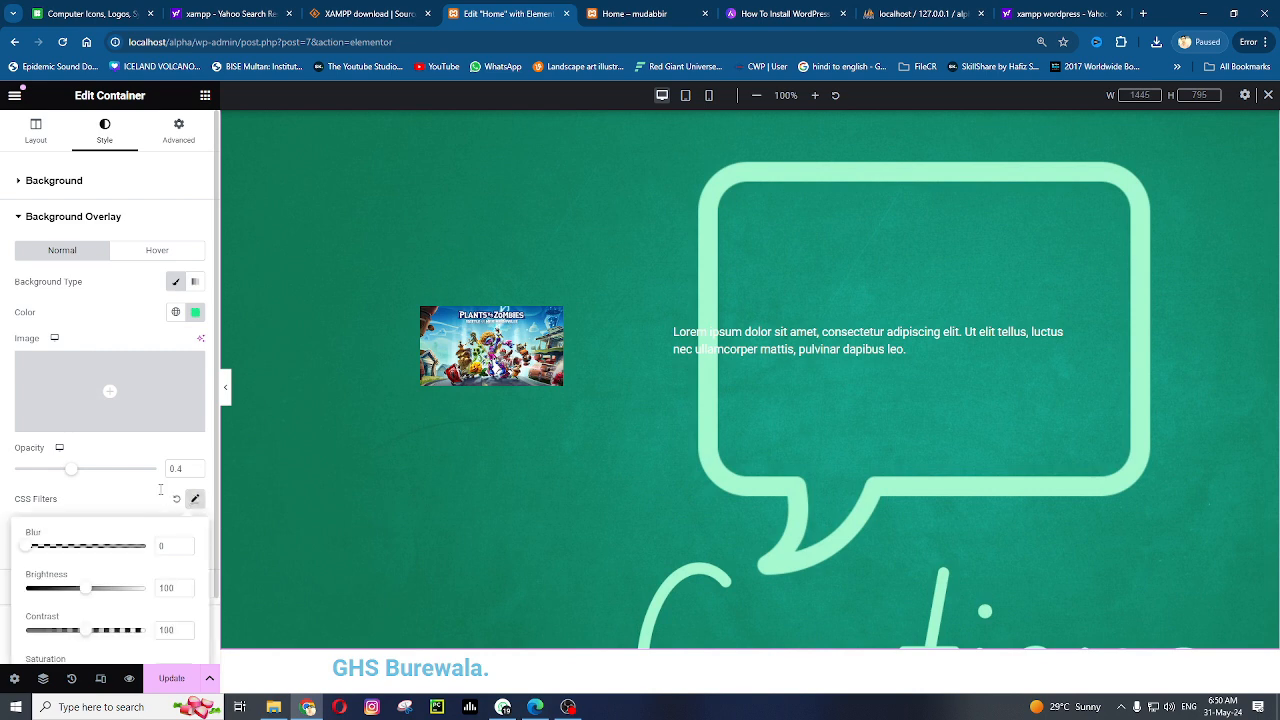
pyautogui.scroll(-1, 160, 489)
pyautogui.moveTo(25, 471)
pyautogui.mouseDown()
pyautogui.moveTo(117, 484)
pyautogui.moveTo(16, 485)
pyautogui.mouseUp()
pyautogui.click(95, 422)
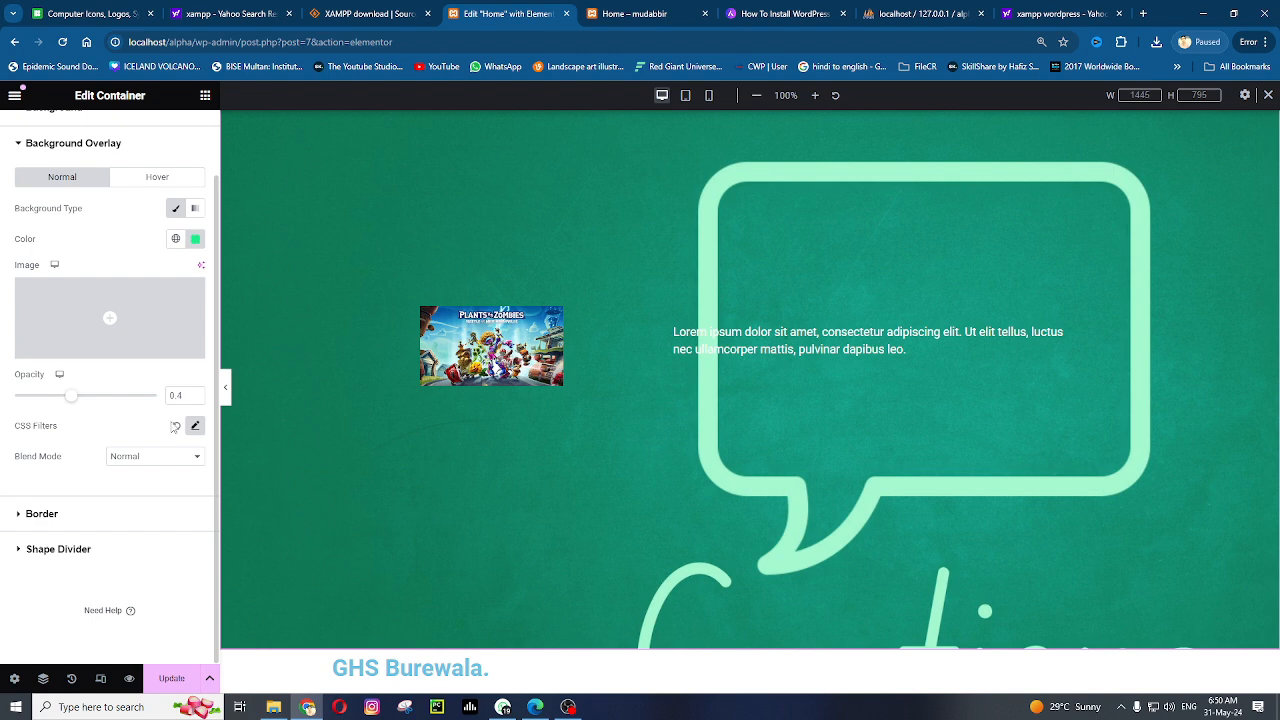
# Give the container a Solid border 15 px wide on all sides
pyautogui.click(117, 521)
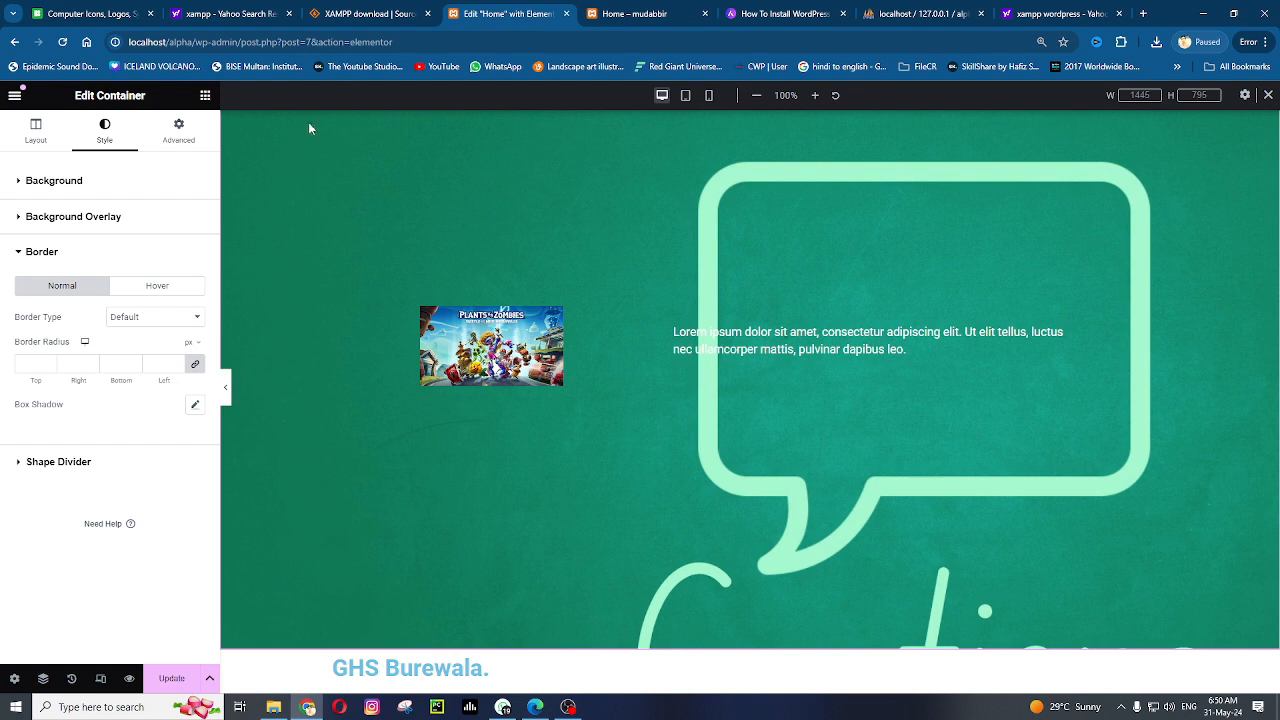
pyautogui.click(125, 317)
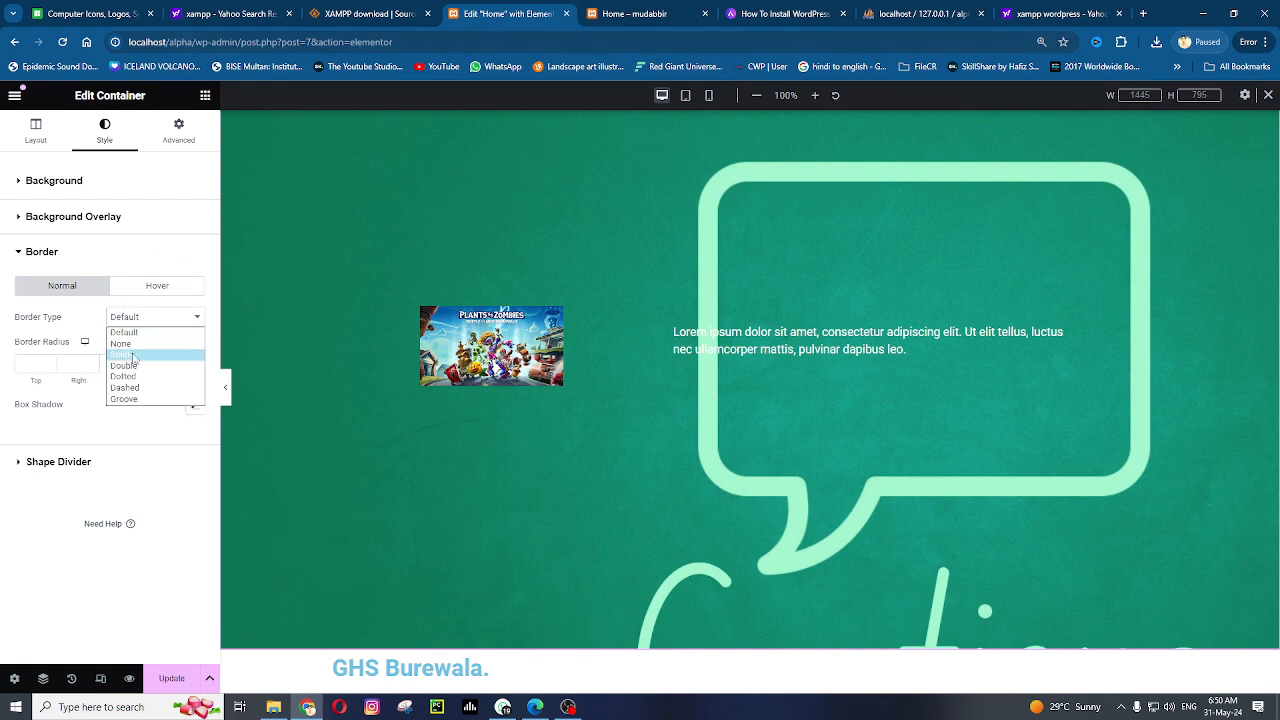
pyautogui.click(135, 355)
pyautogui.click(36, 366)
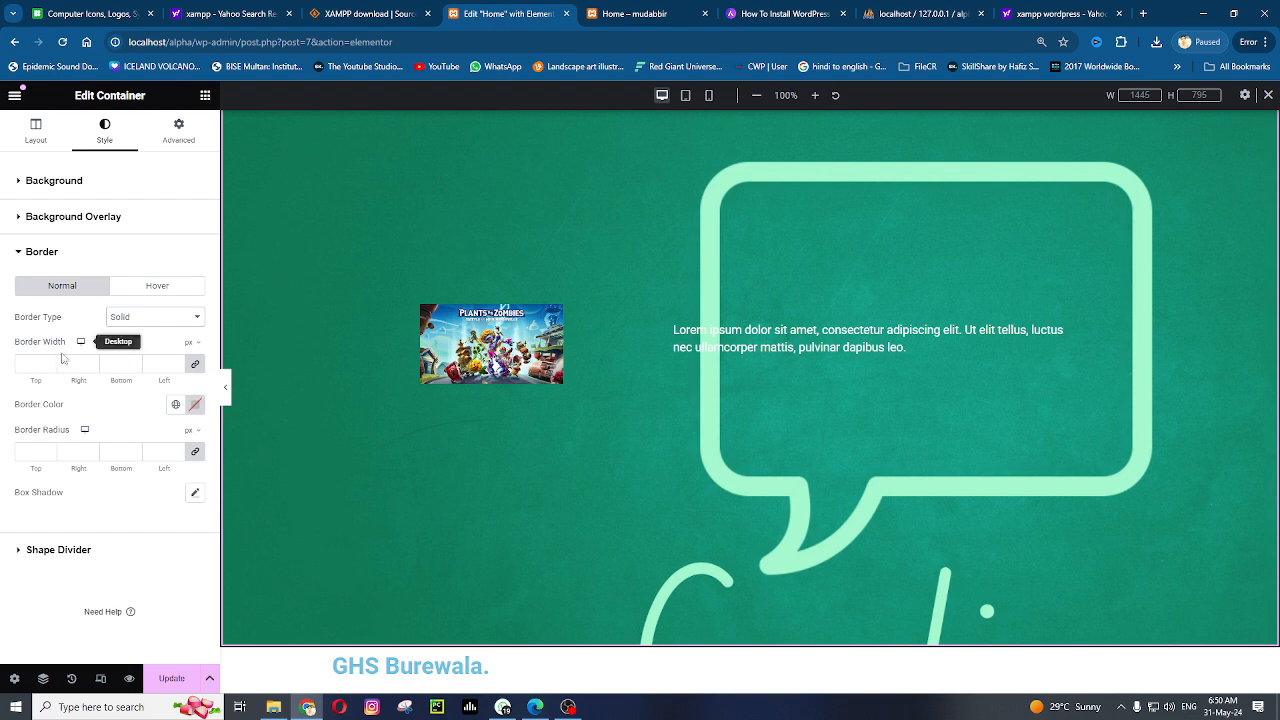
pyautogui.write('5')
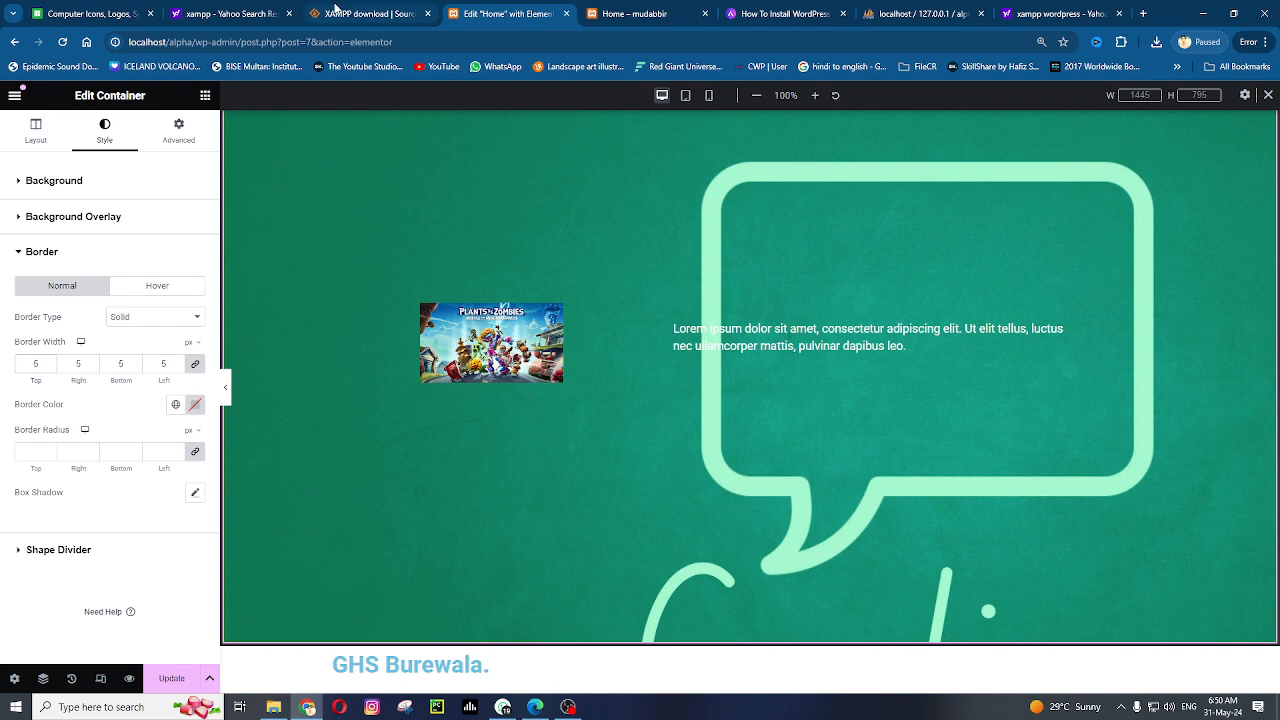
pyautogui.write('1')
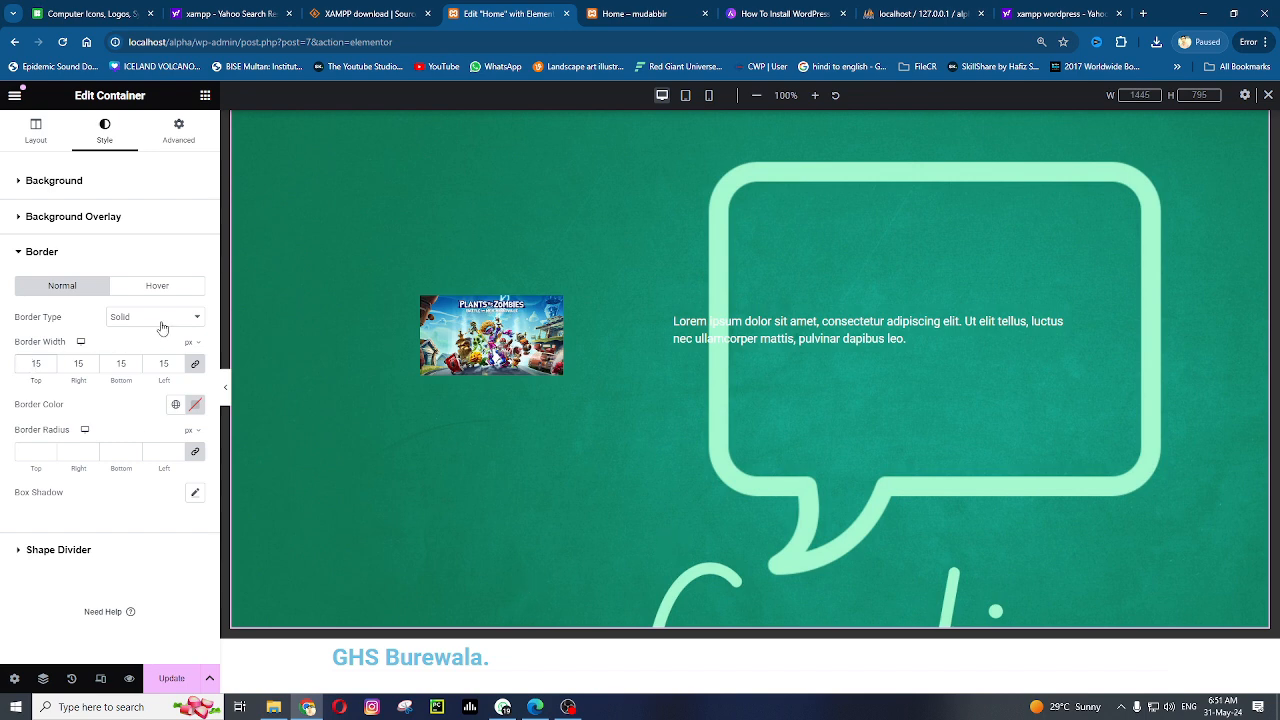
# Try the global Accent color on the container's border and settle on a very dark green
pyautogui.click(175, 404)
pyautogui.click(68, 560)
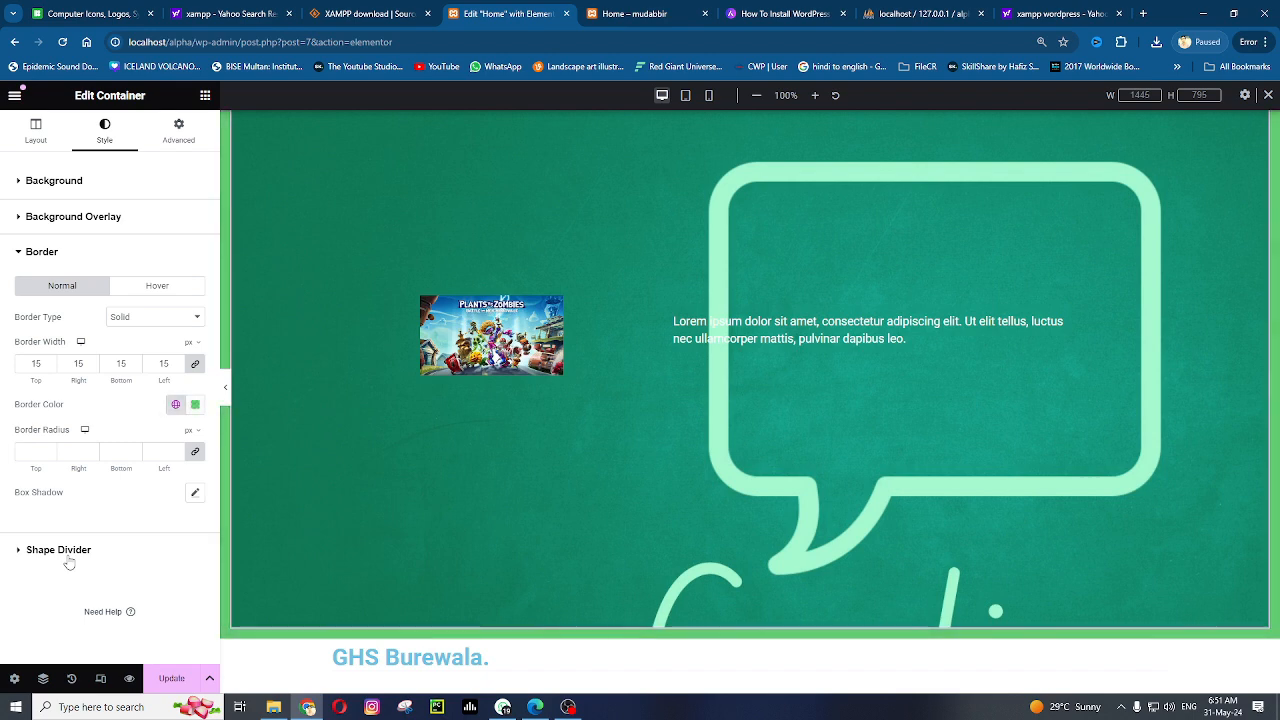
pyautogui.click(195, 404)
pyautogui.moveTo(153, 496); pyautogui.dragTo(223, 556)
pyautogui.click(76, 451)
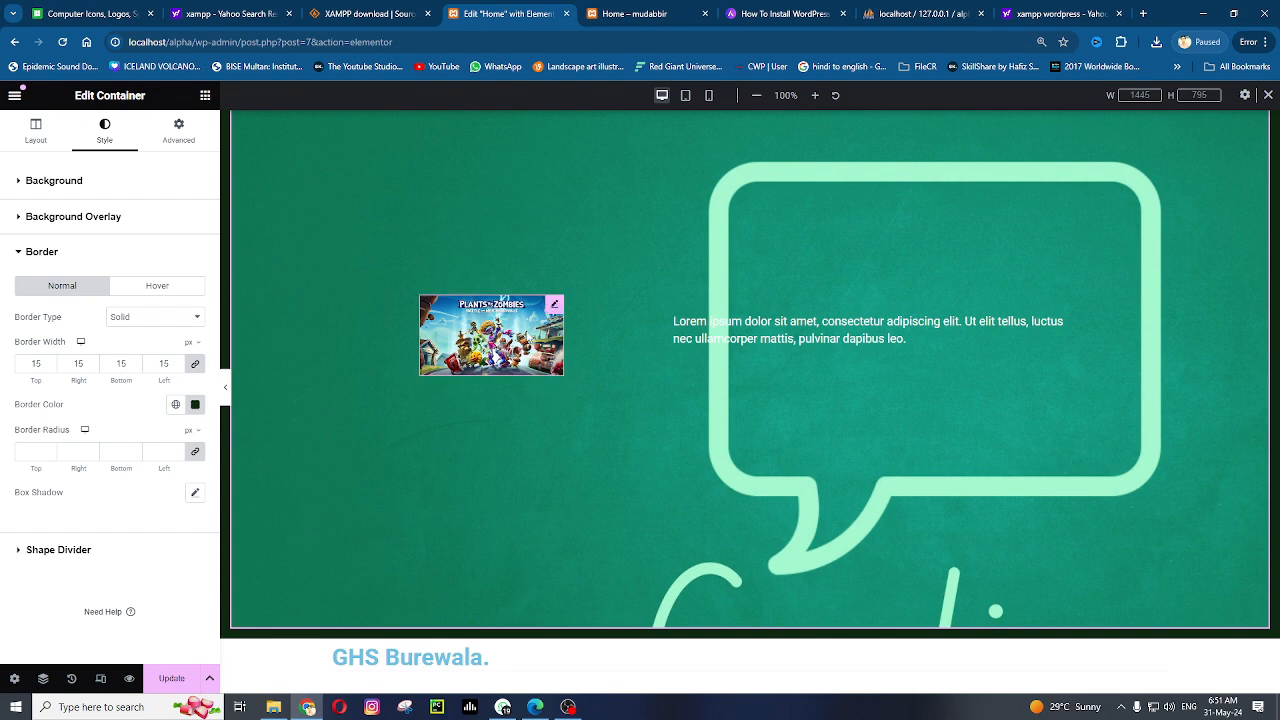
# Give the Plants vs. Zombies image a Solid border 15 px wide on all sides
pyautogui.click(515, 332)
pyautogui.click(97, 147)
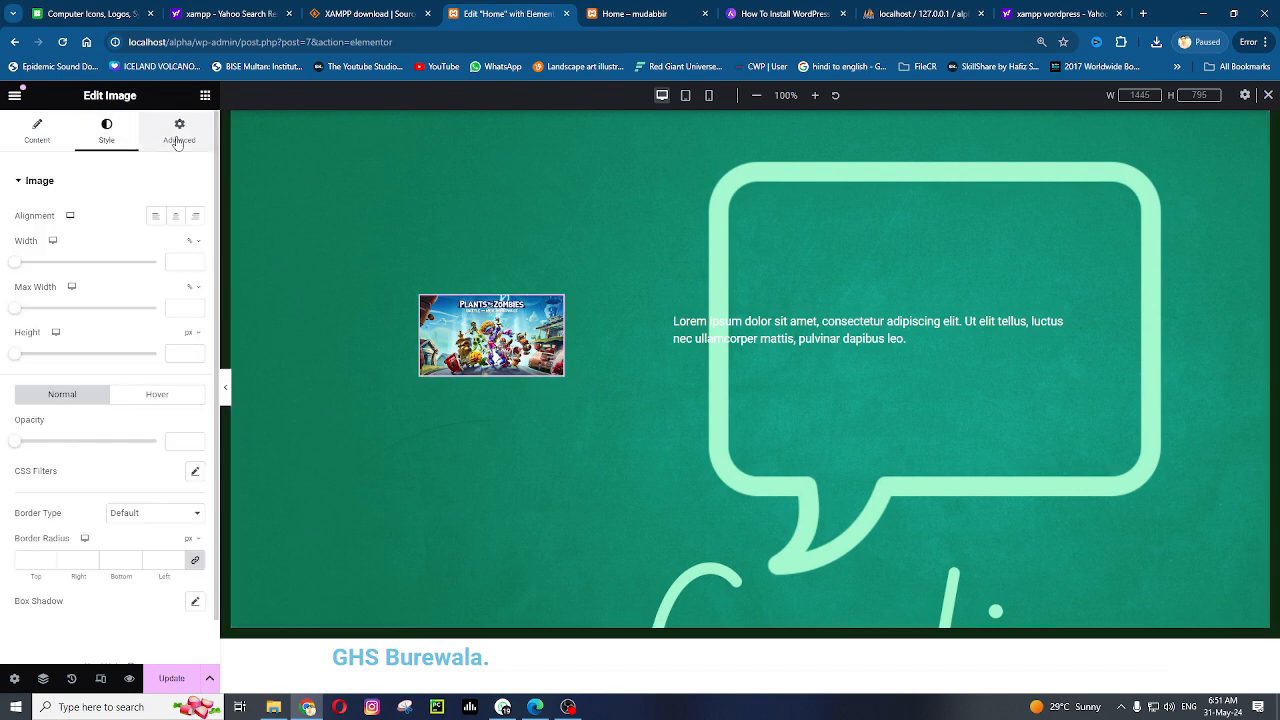
pyautogui.click(179, 130)
pyautogui.scroll(-5, 88, 503)
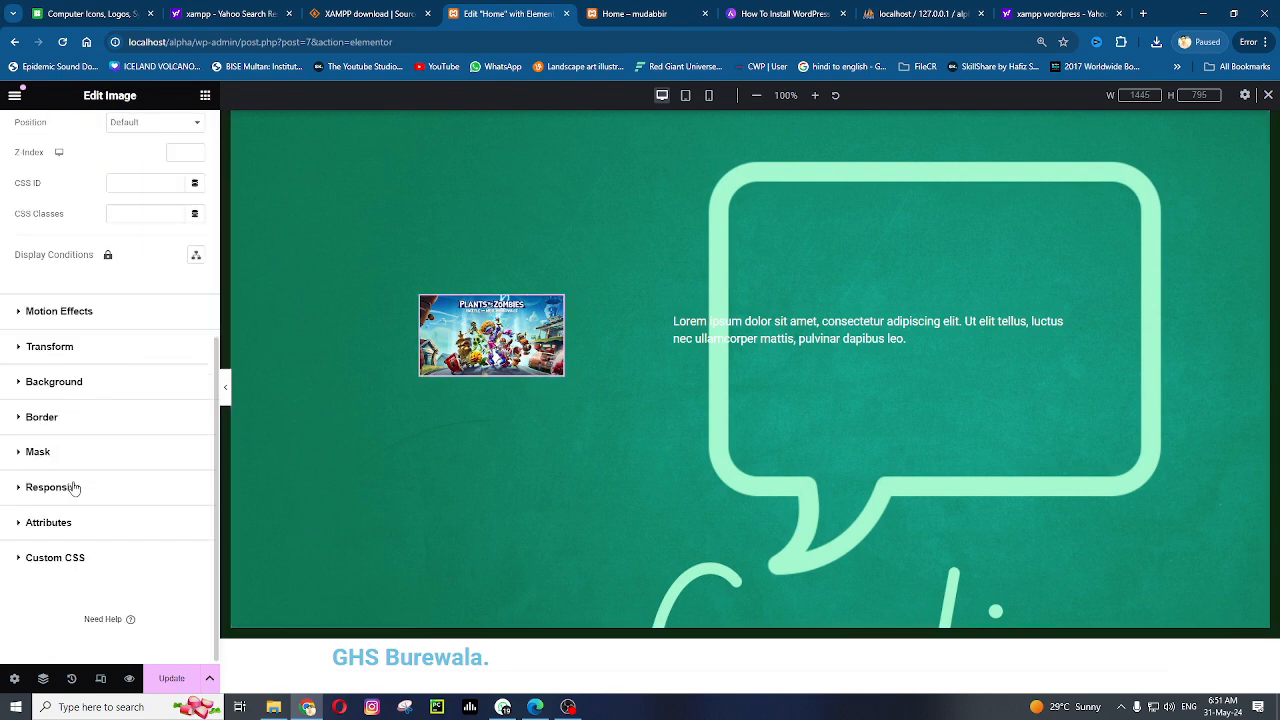
pyautogui.click(84, 423)
pyautogui.click(143, 390)
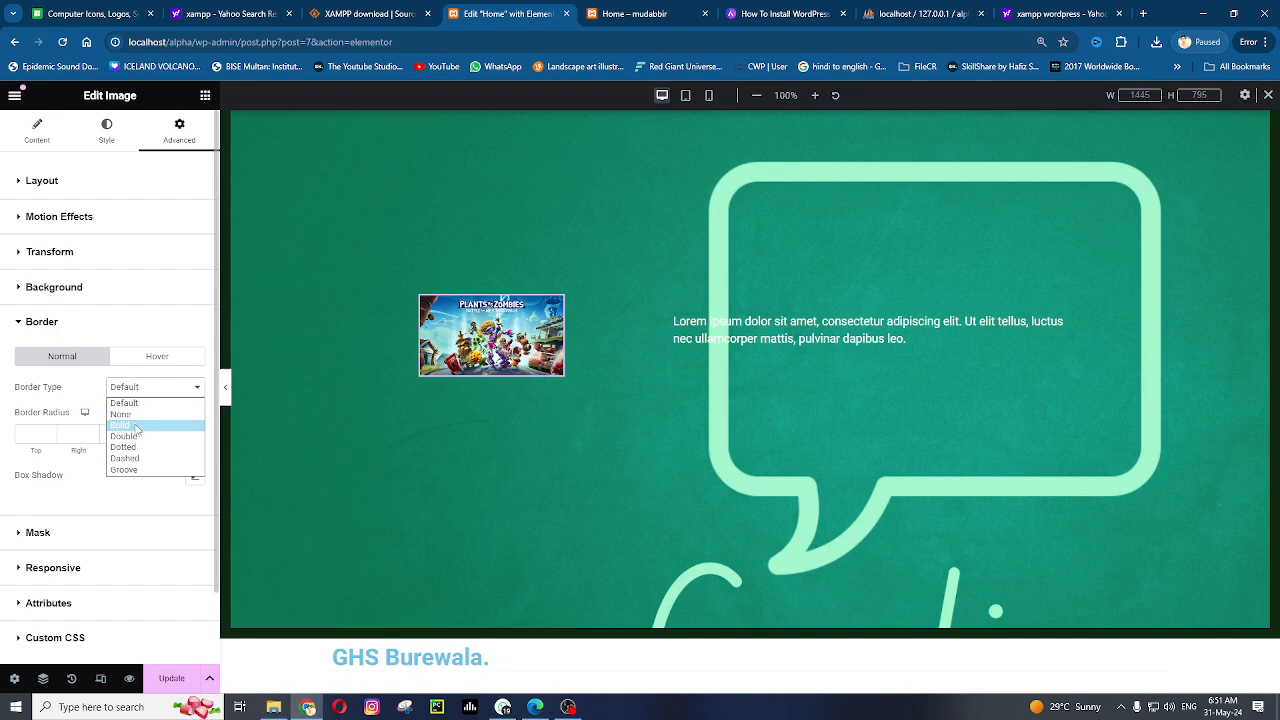
pyautogui.click(137, 424)
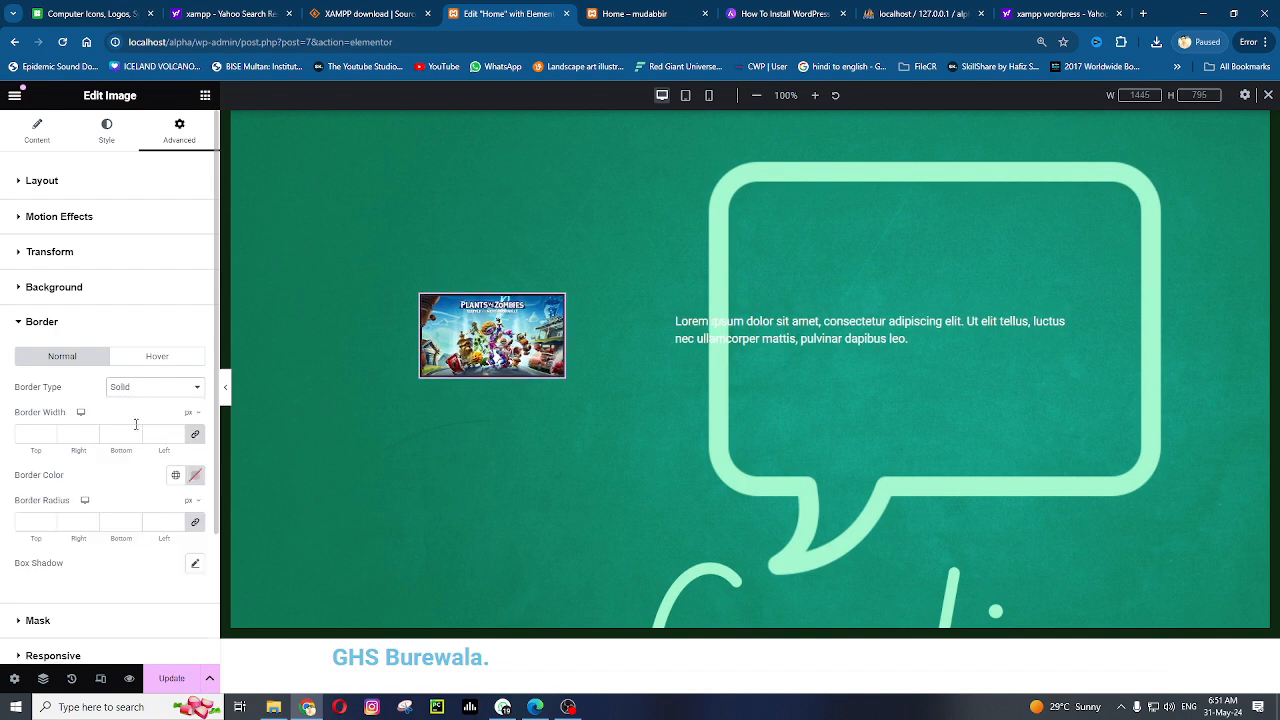
pyautogui.click(27, 436)
pyautogui.write('5')
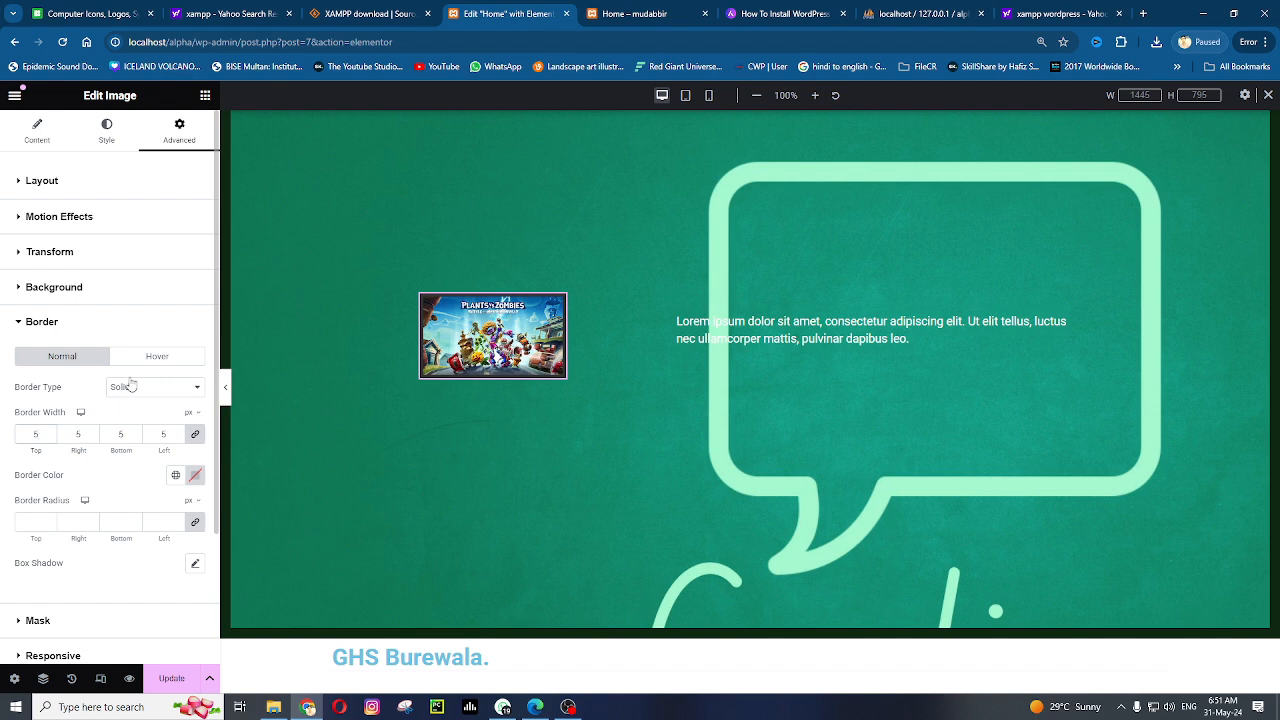
pyautogui.press('BackSpace')
pyautogui.write('15')
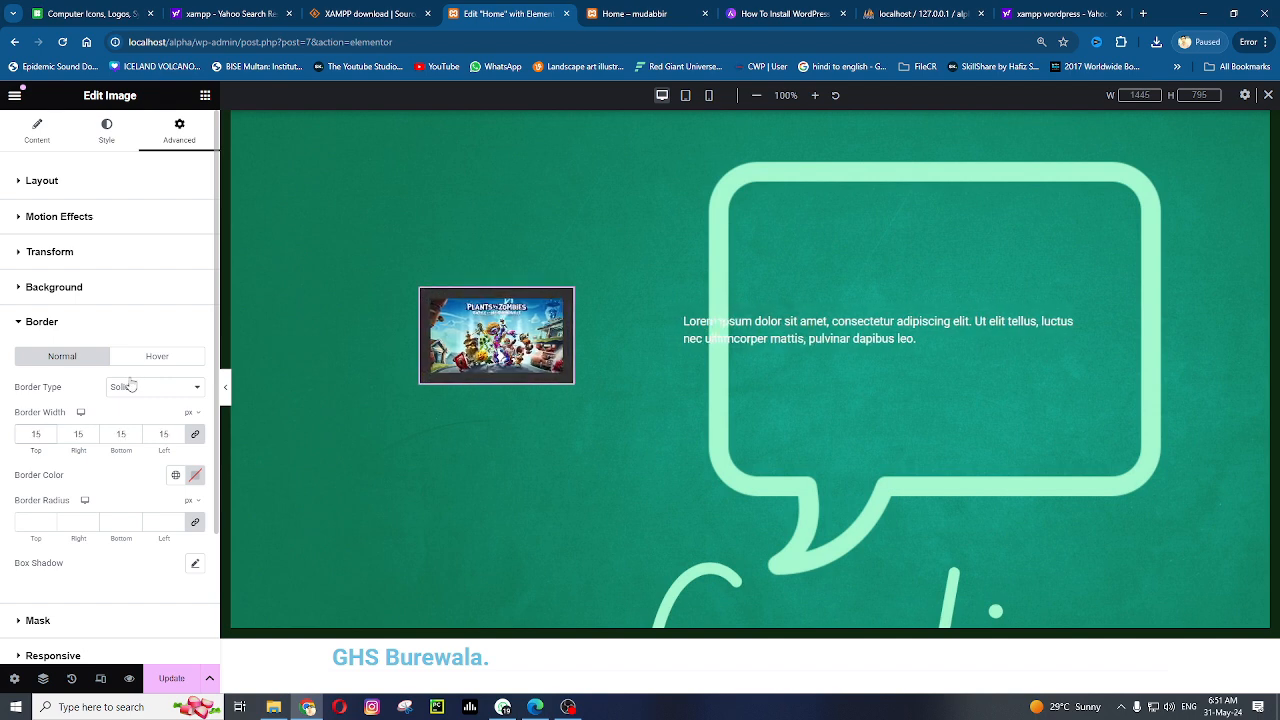
# Set the image's border color to red and its border radius to 5 px
pyautogui.click(175, 475)
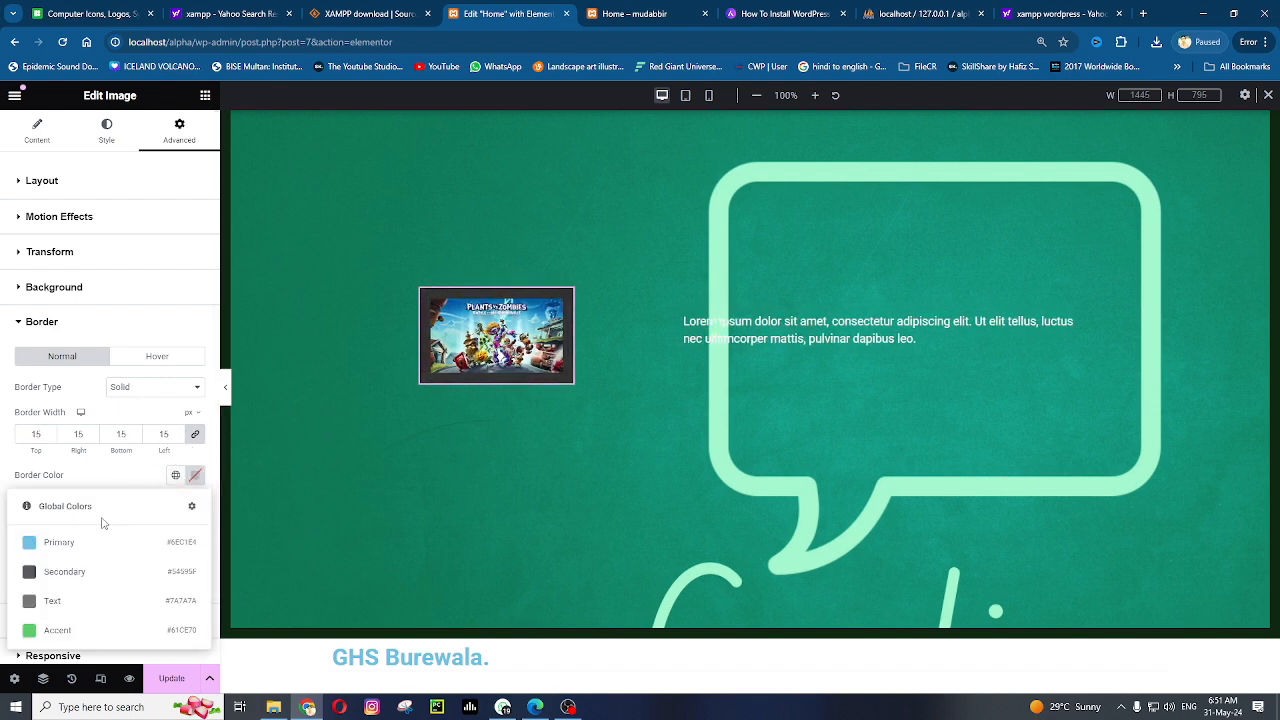
pyautogui.click(195, 475)
pyautogui.moveTo(195, 387)
pyautogui.mouseDown()
pyautogui.moveTo(243, 306)
pyautogui.moveTo(236, 319)
pyautogui.mouseUp()
pyautogui.click(114, 483)
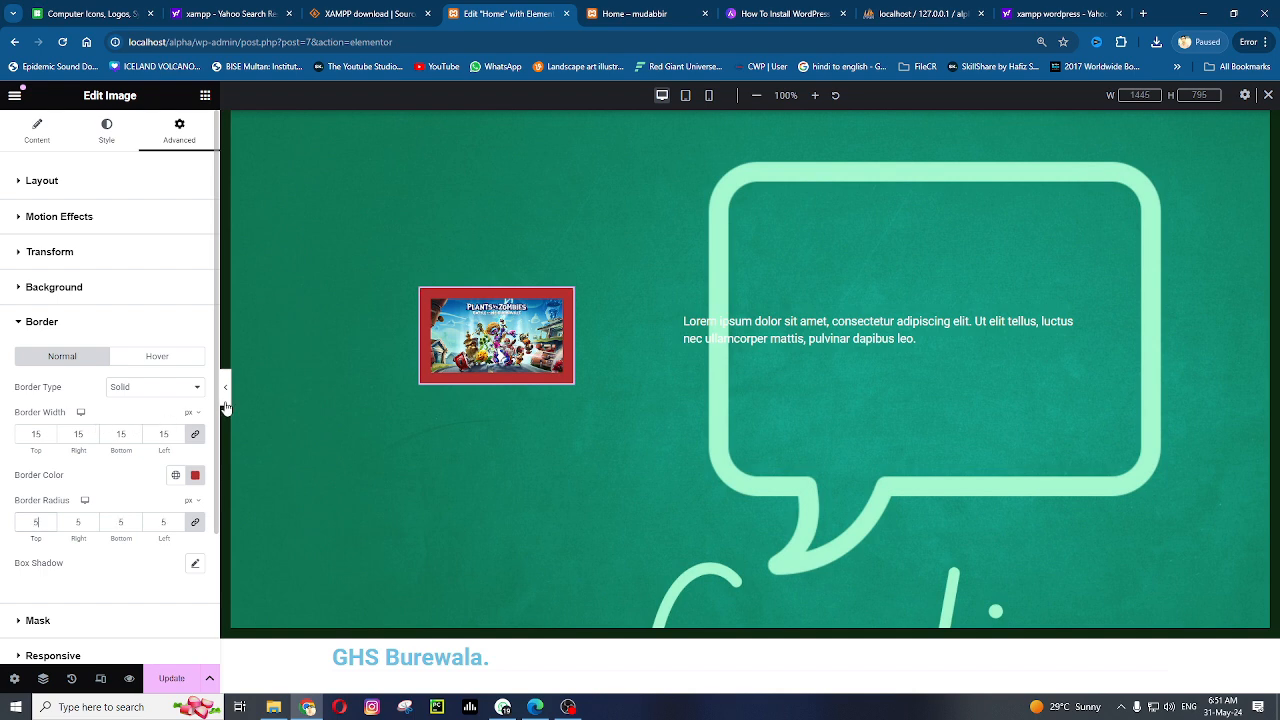
# Compare border radii of 15 and 0 px for the image on the full-width canvas, finishing on 10 px
pyautogui.click(57, 515)
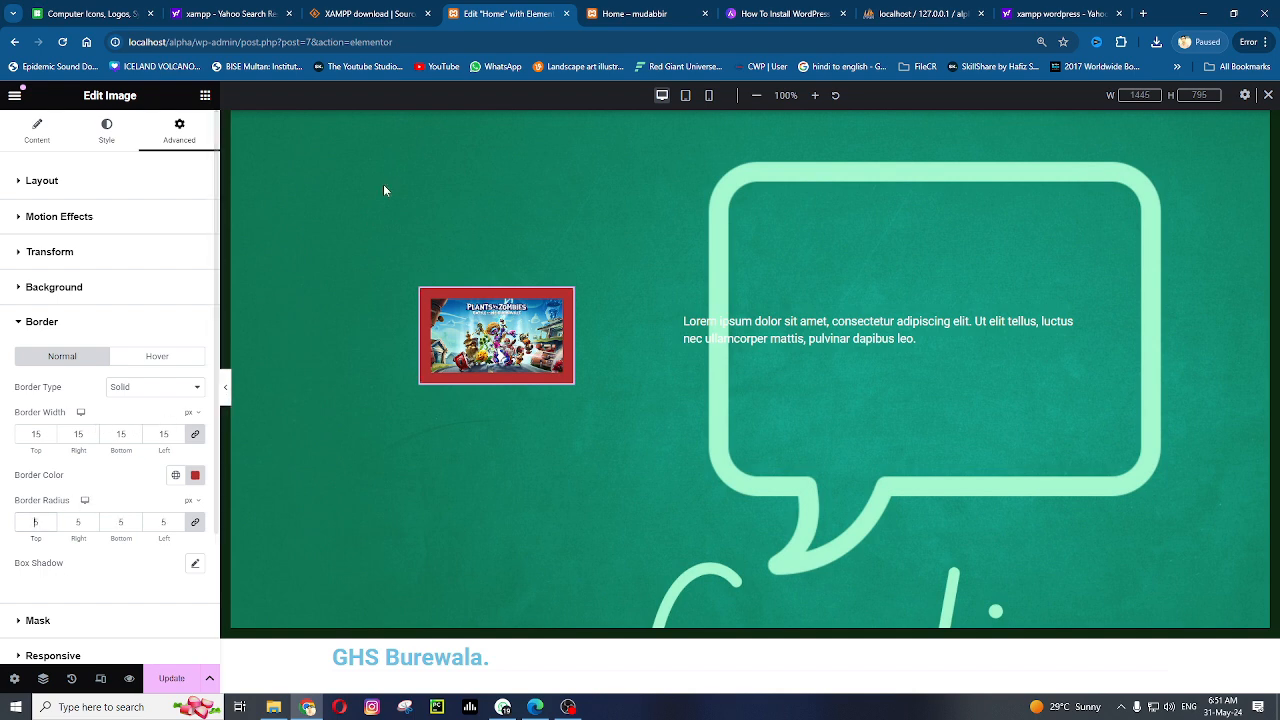
pyautogui.write('1')
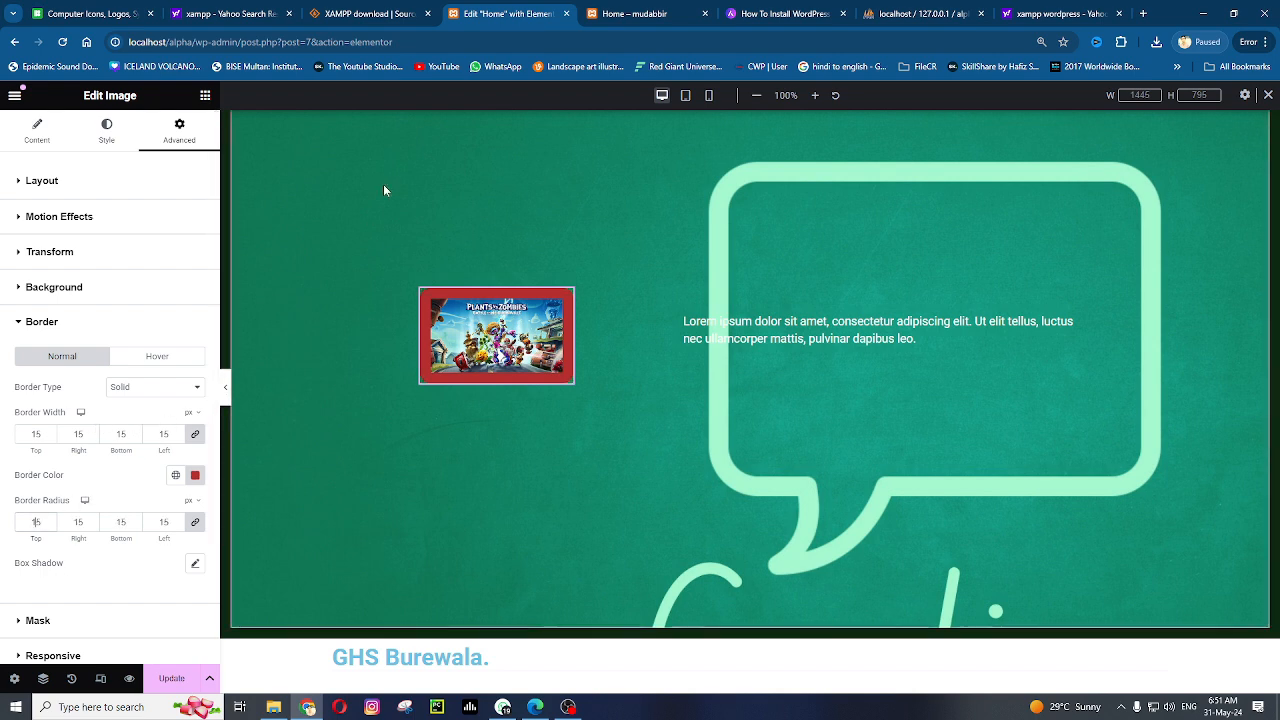
pyautogui.click(225, 387)
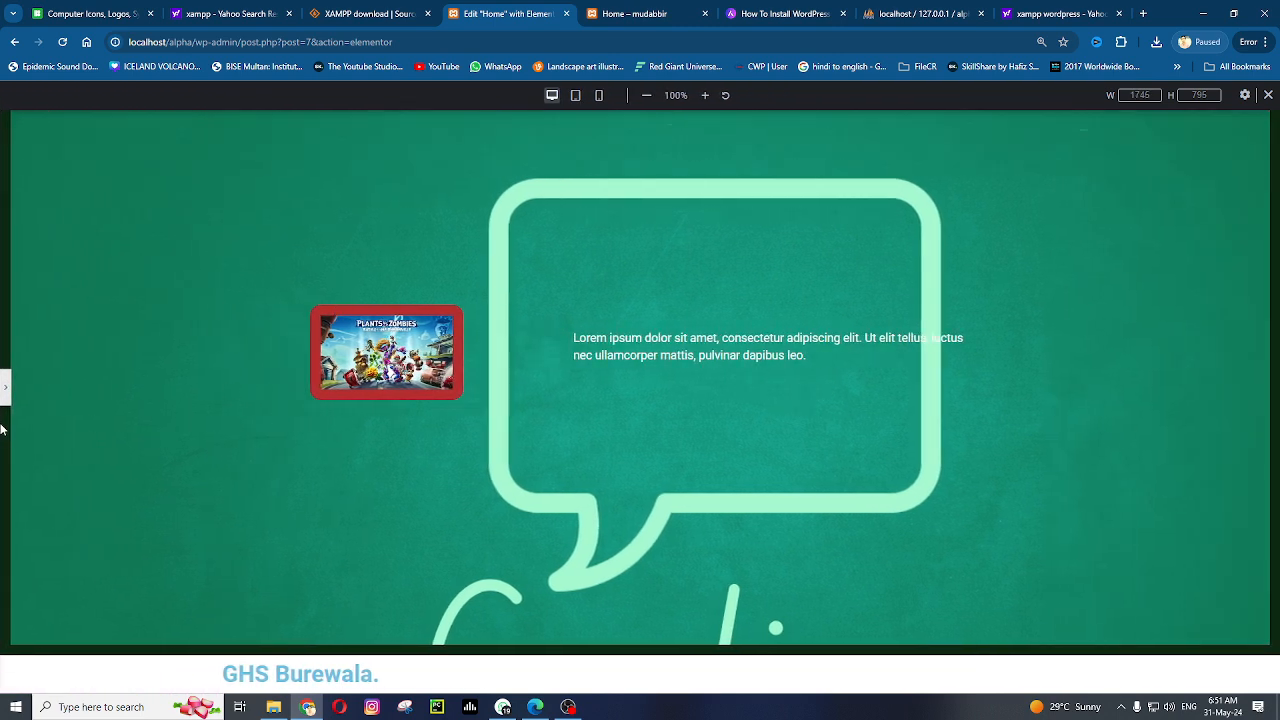
pyautogui.click(5, 387)
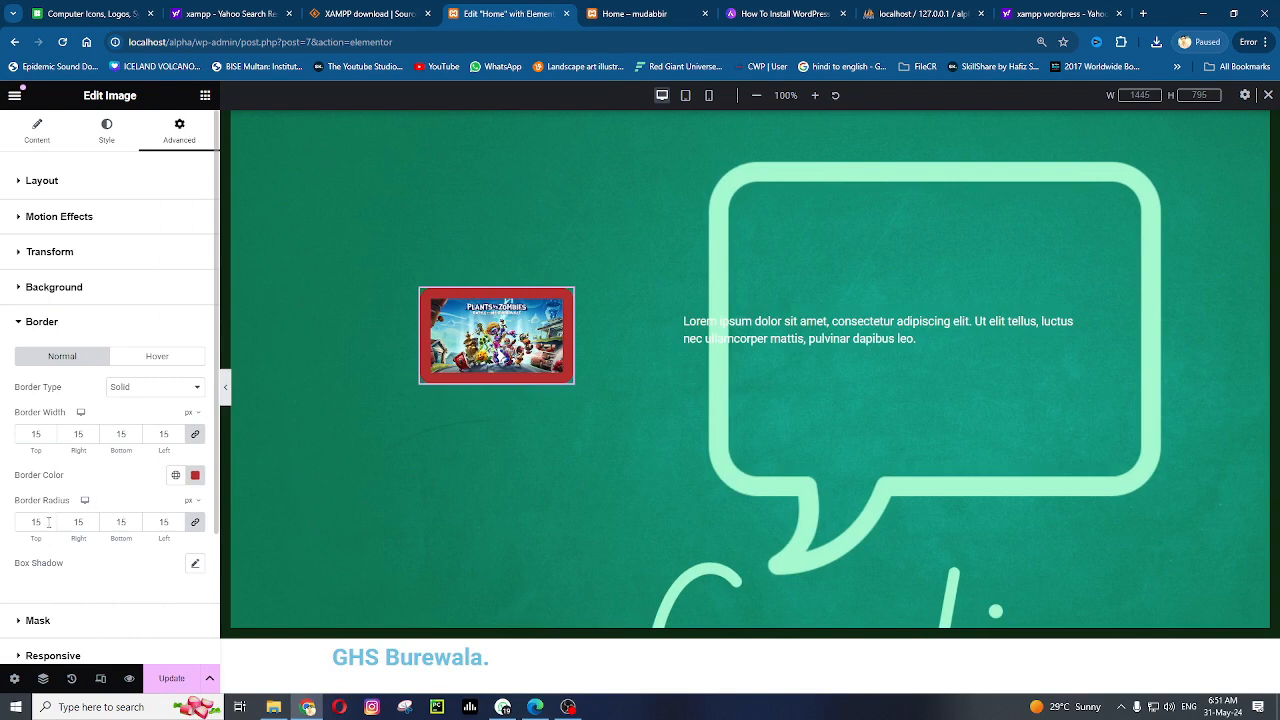
pyautogui.moveTo(46, 523); pyautogui.dragTo(12, 524)
pyautogui.write('0')
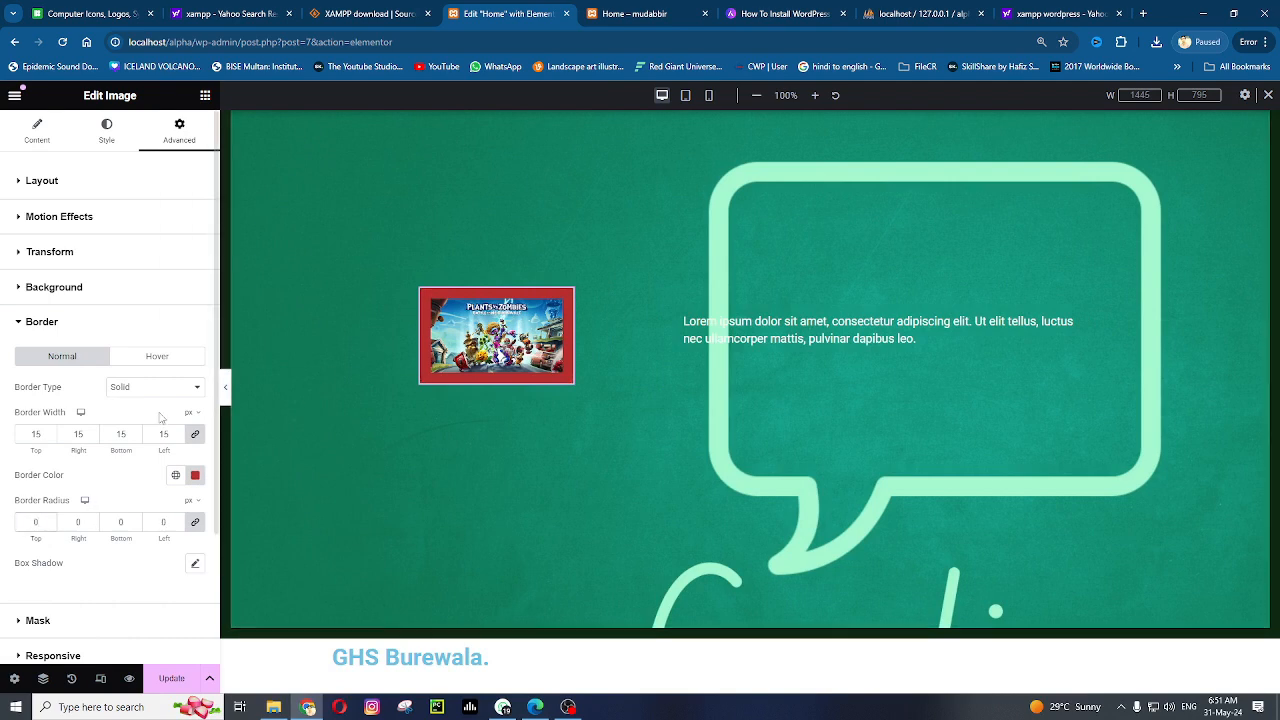
pyautogui.click(223, 400)
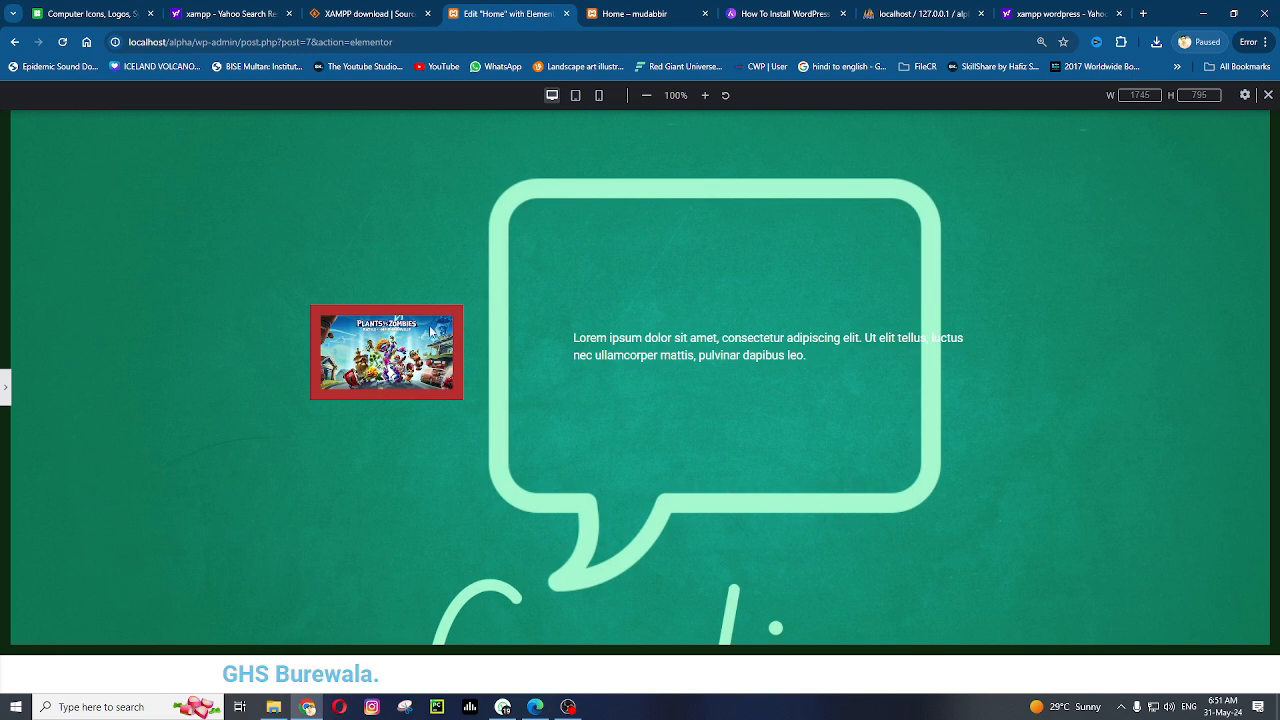
pyautogui.click(5, 386)
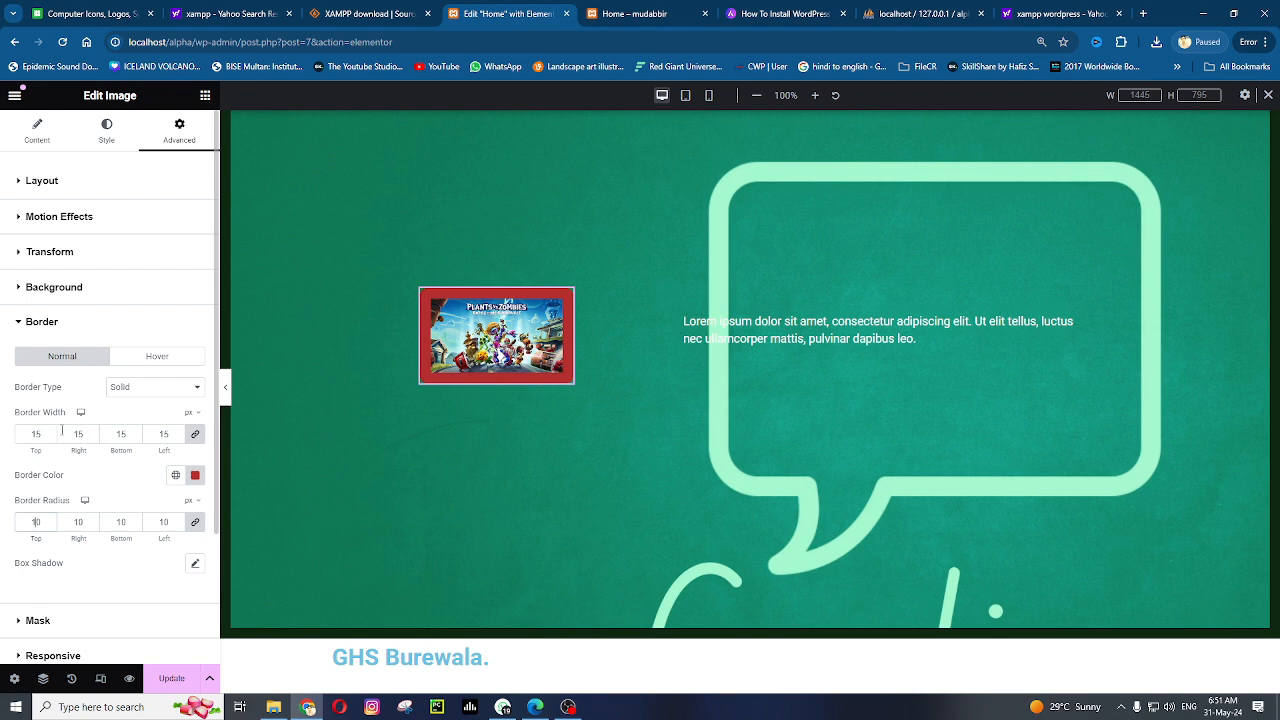
# Give the image's hover state a Solid border in the global Accent color
pyautogui.click(127, 362)
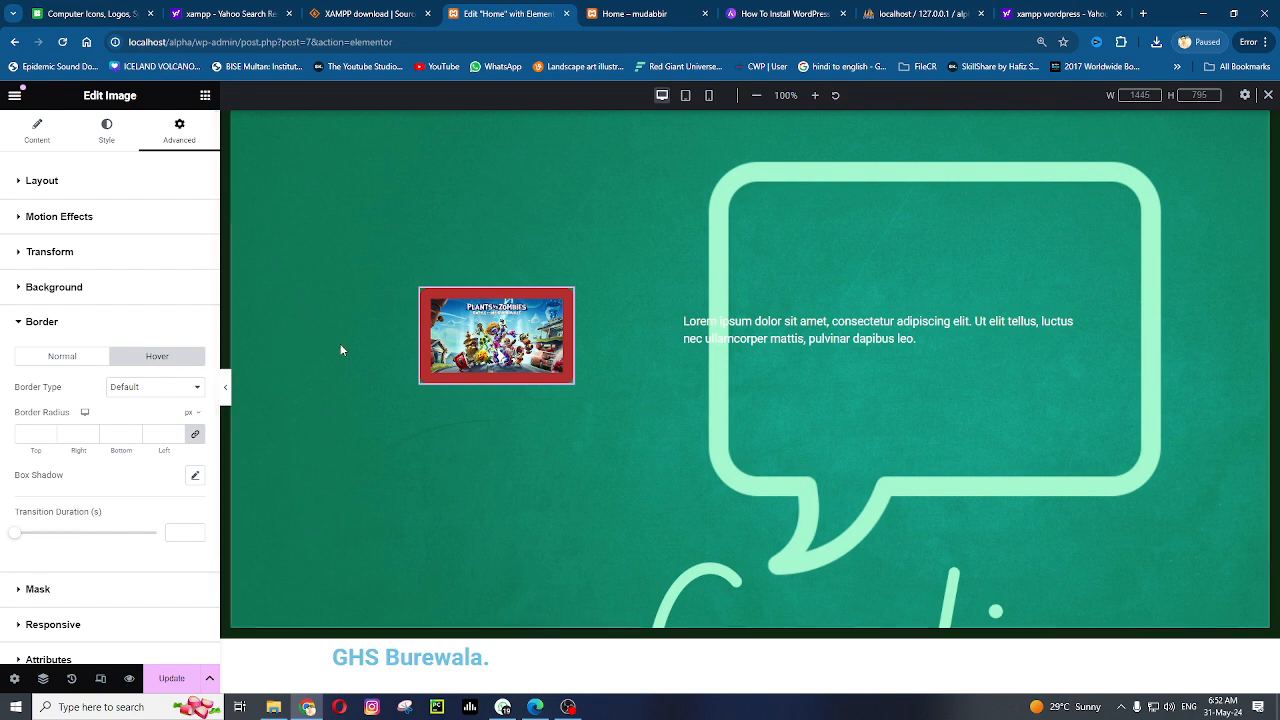
pyautogui.click(166, 389)
pyautogui.click(170, 415)
pyautogui.click(176, 475)
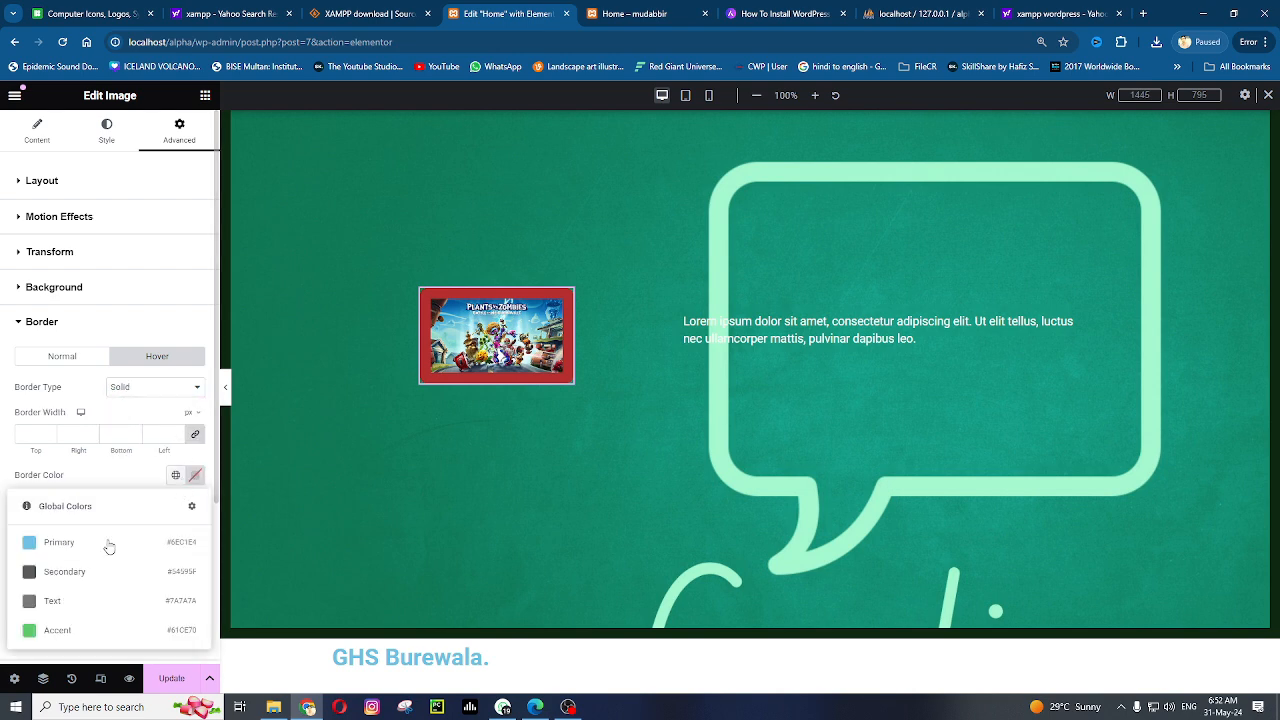
pyautogui.click(90, 630)
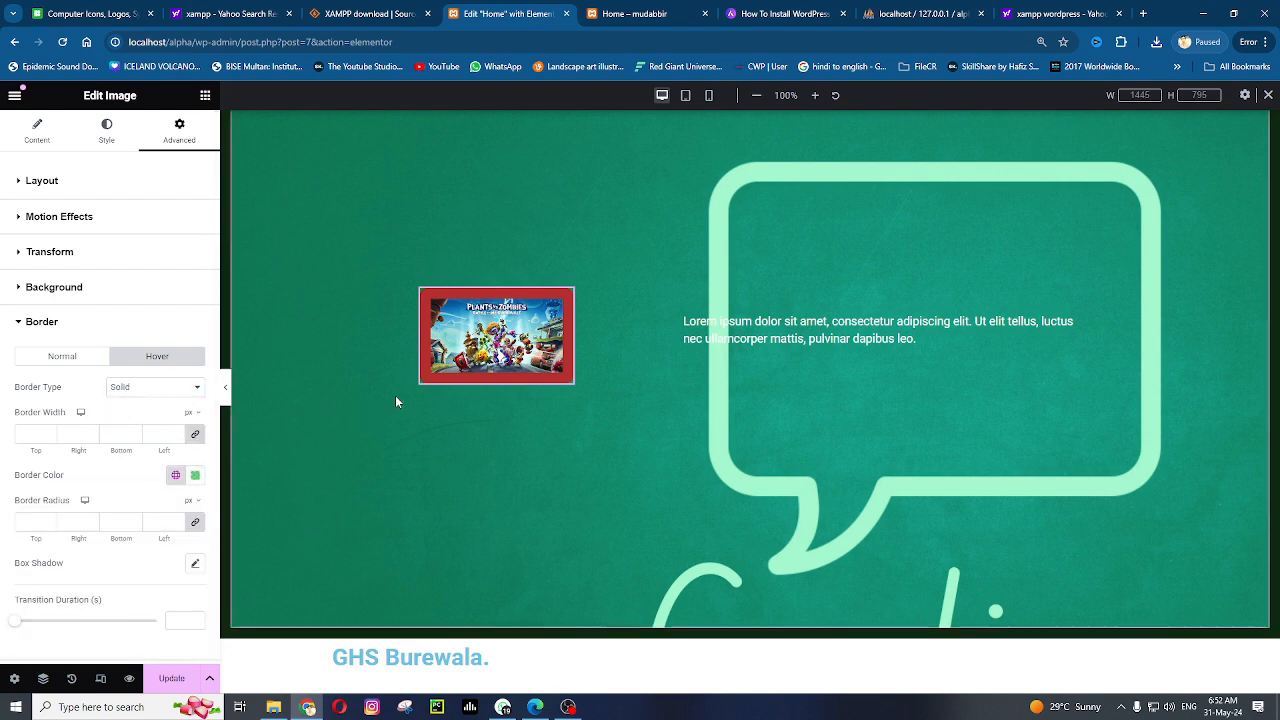
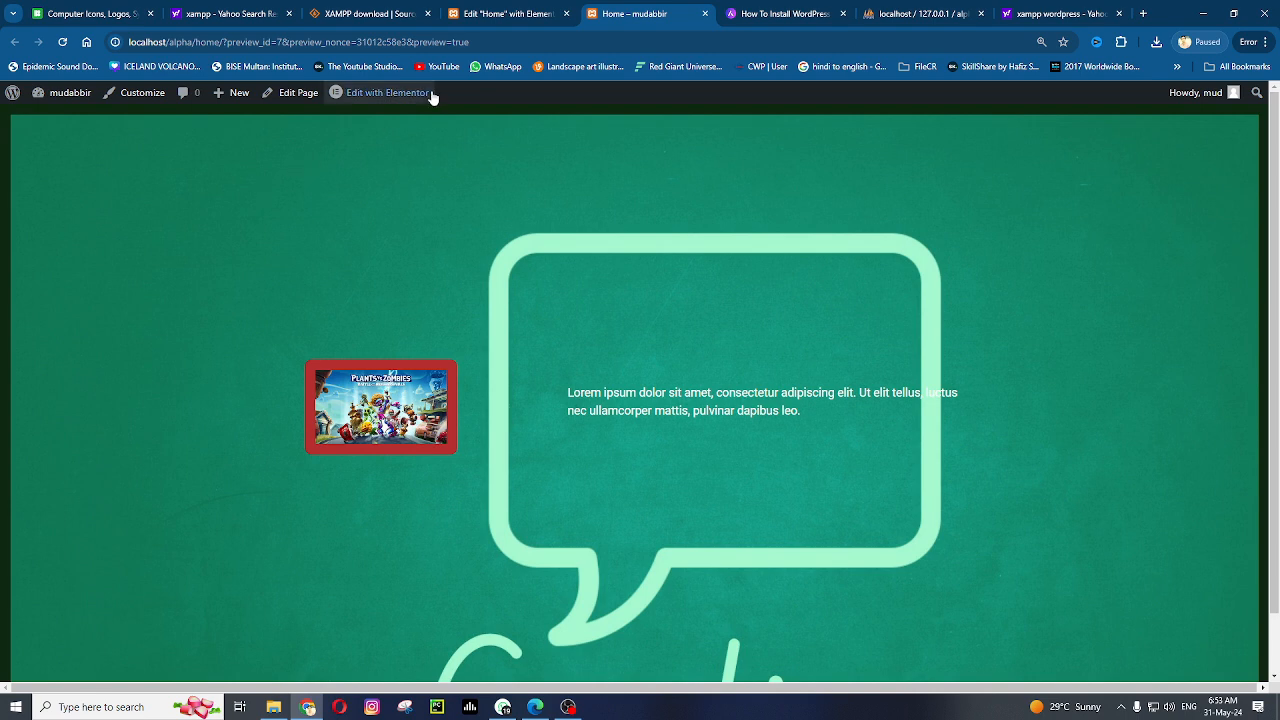
# Return from the page preview to the Home editor and open the Plants vs. Zombies image's advanced settings
pyautogui.click(505, 14)
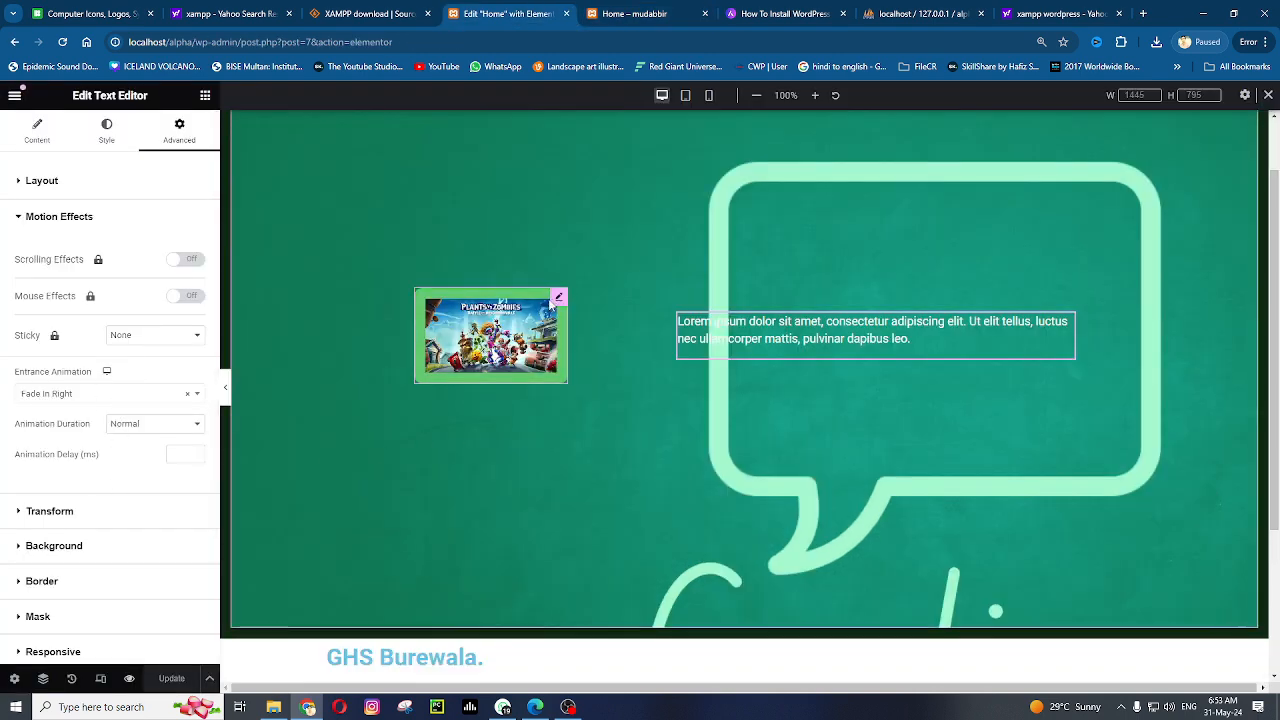
pyautogui.click(558, 300)
pyautogui.scroll(-3, 94, 417)
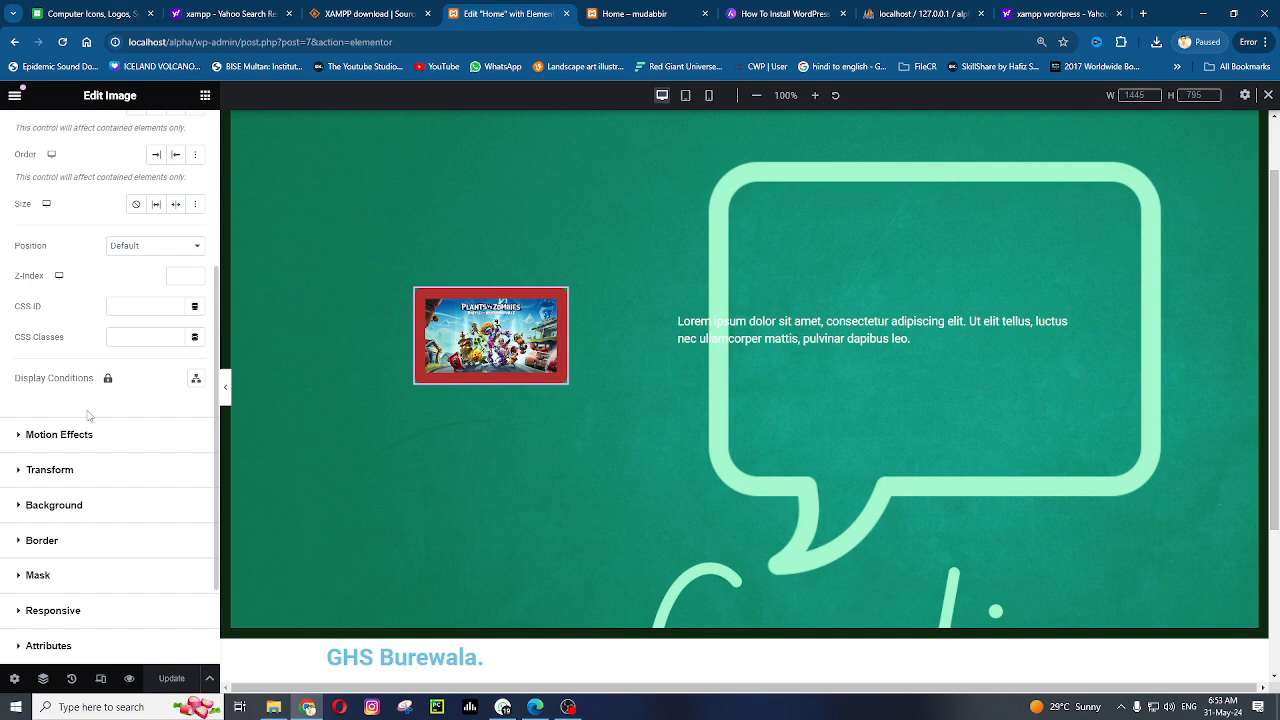
# Open merakiwritingservice.com in a new browser tab and look through its home page down to the service cards
pyautogui.click(1143, 13)
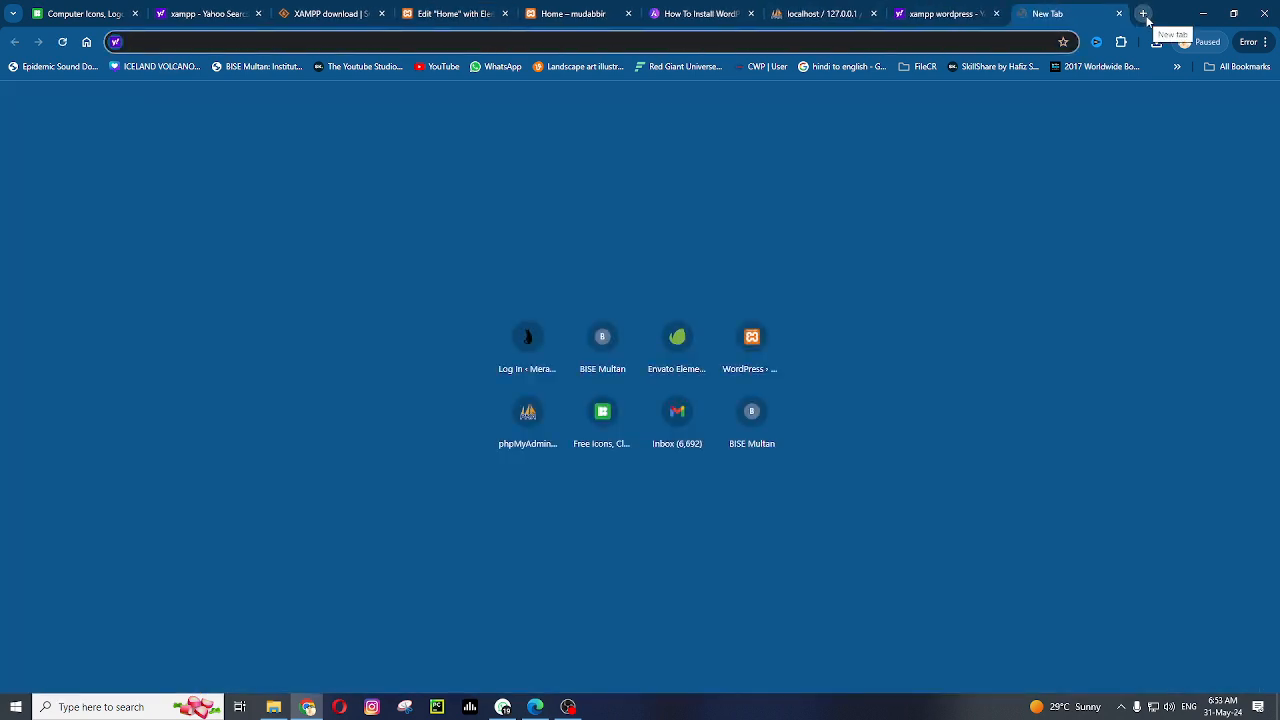
pyautogui.write('mera')
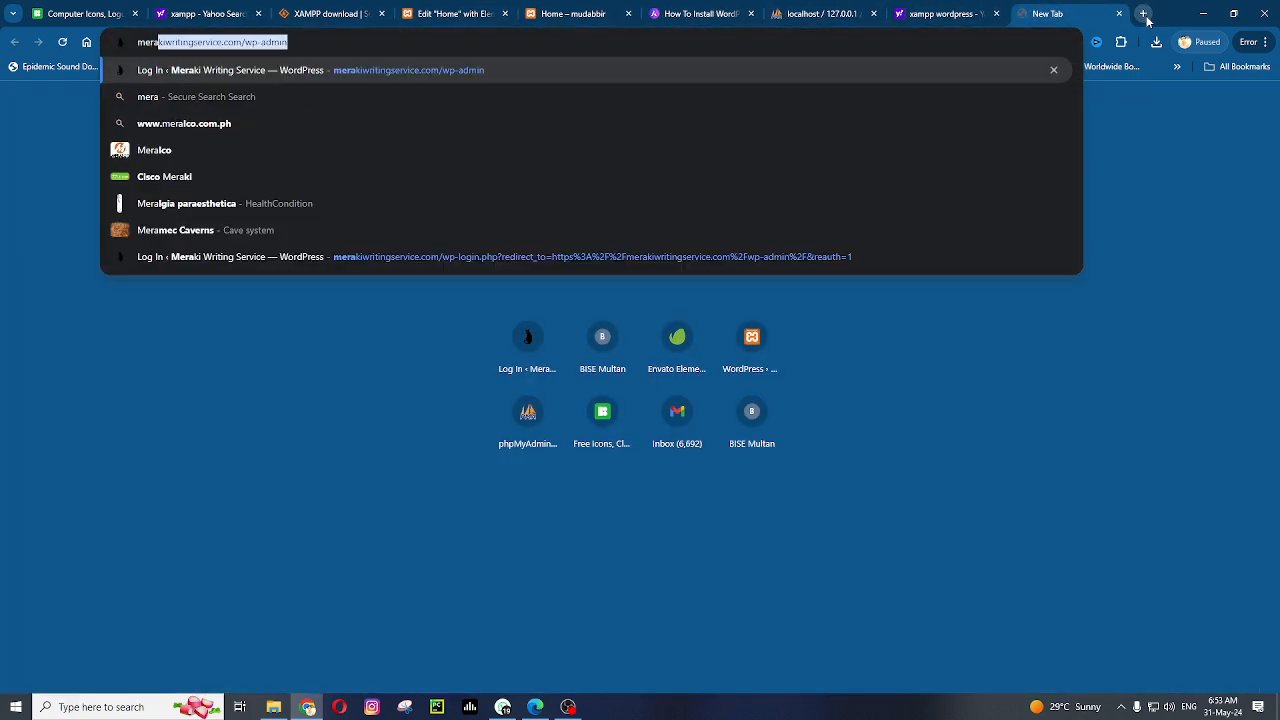
pyautogui.press('End')
pyautogui.press('BackSpace')
pyautogui.press('BackSpace')
pyautogui.press('BackSpace')
pyautogui.press('BackSpace')
pyautogui.press('BackSpace')
pyautogui.press('BackSpace')
pyautogui.press('BackSpace')
pyautogui.press('BackSpace')
pyautogui.press('Return')
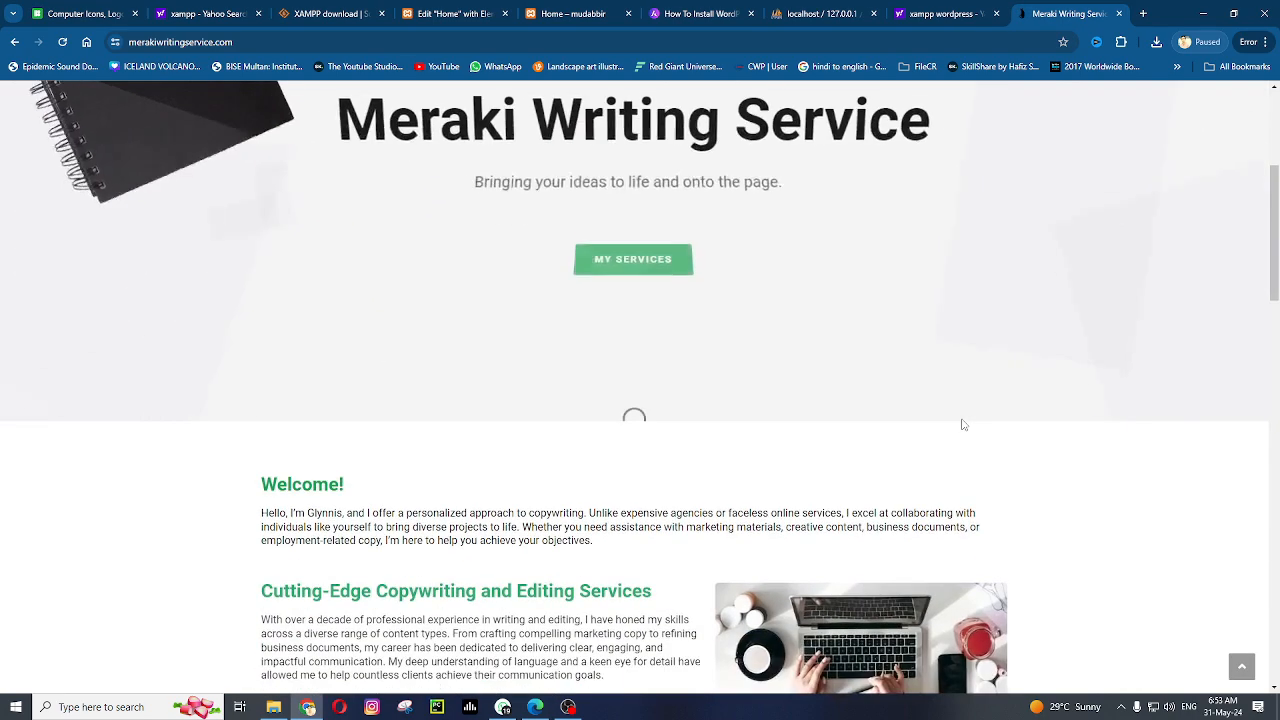
pyautogui.scroll(-6, 963, 425)
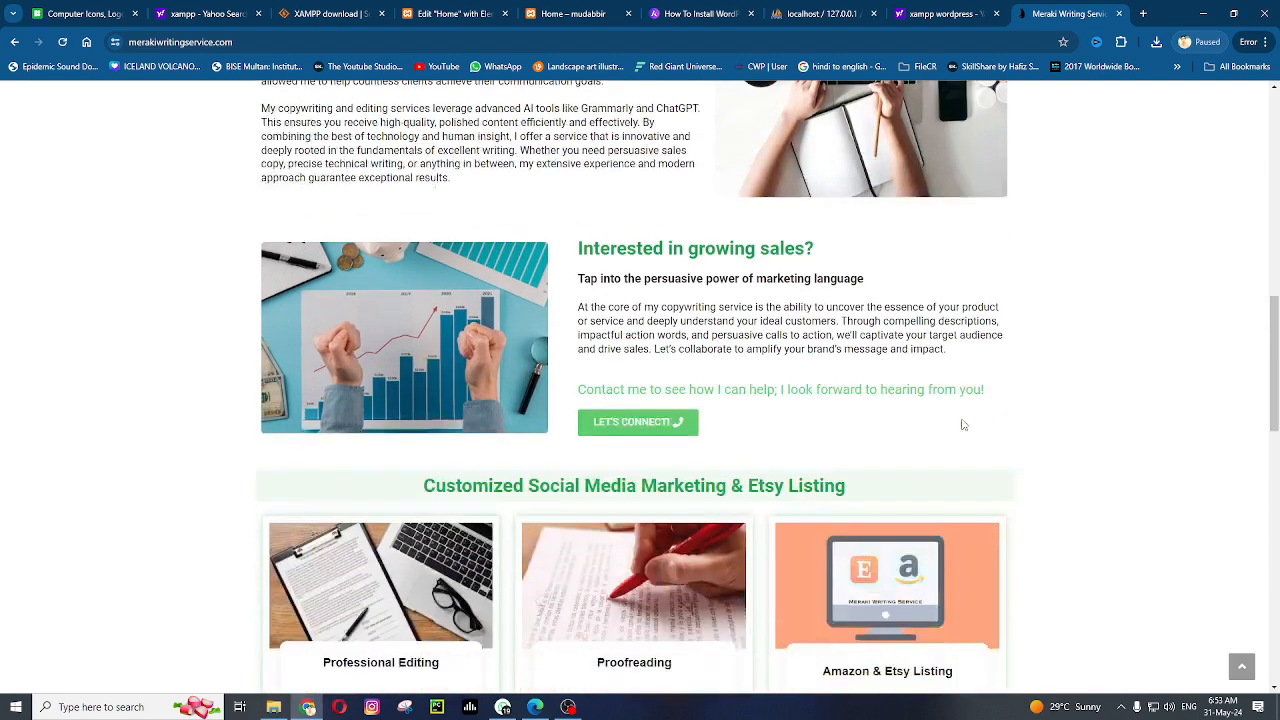
pyautogui.scroll(-3, 963, 425)
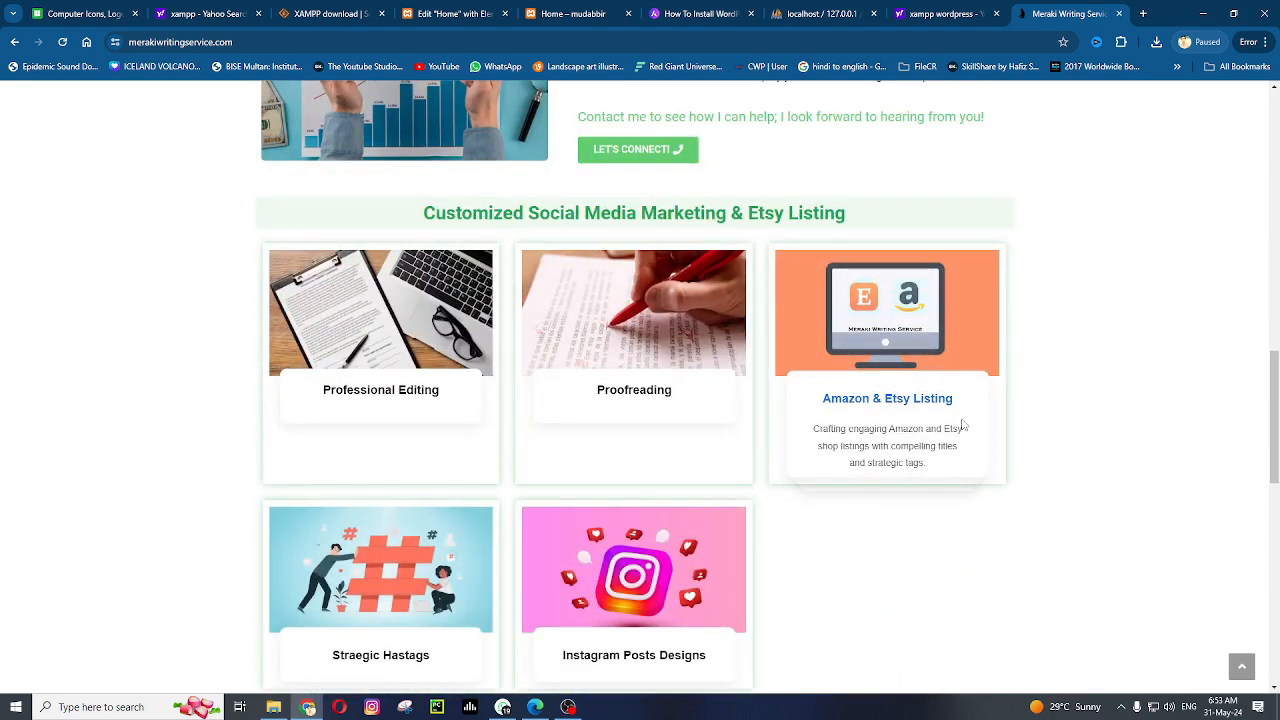
# Switch back to the Home page editor and open the layout settings of the container holding the image and text
pyautogui.click(470, 14)
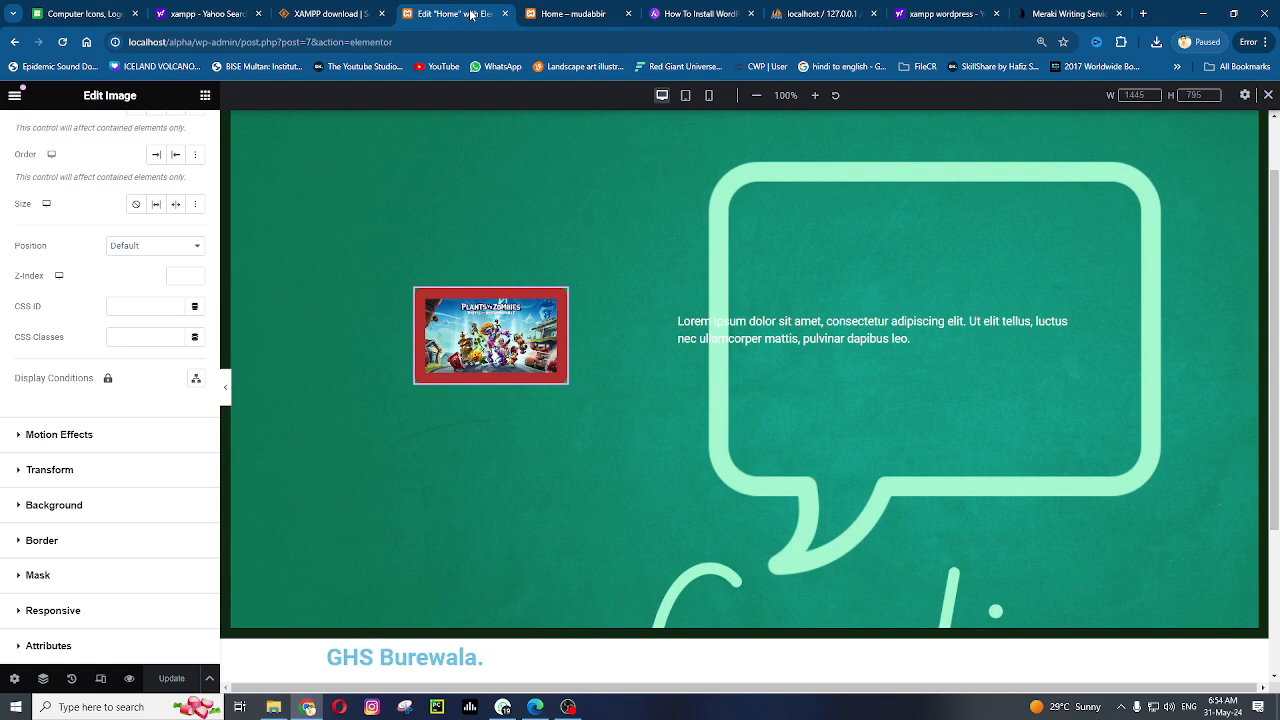
pyautogui.click(572, 14)
pyautogui.click(455, 14)
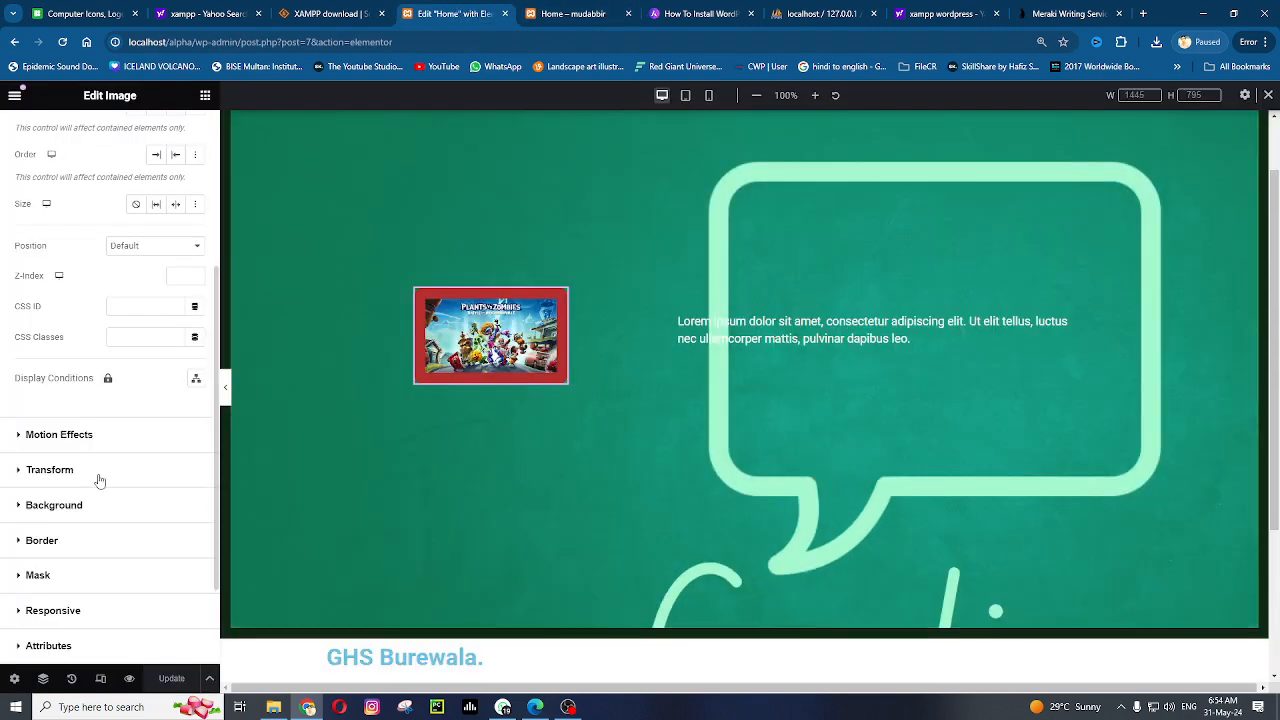
pyautogui.scroll(1, 610, 365)
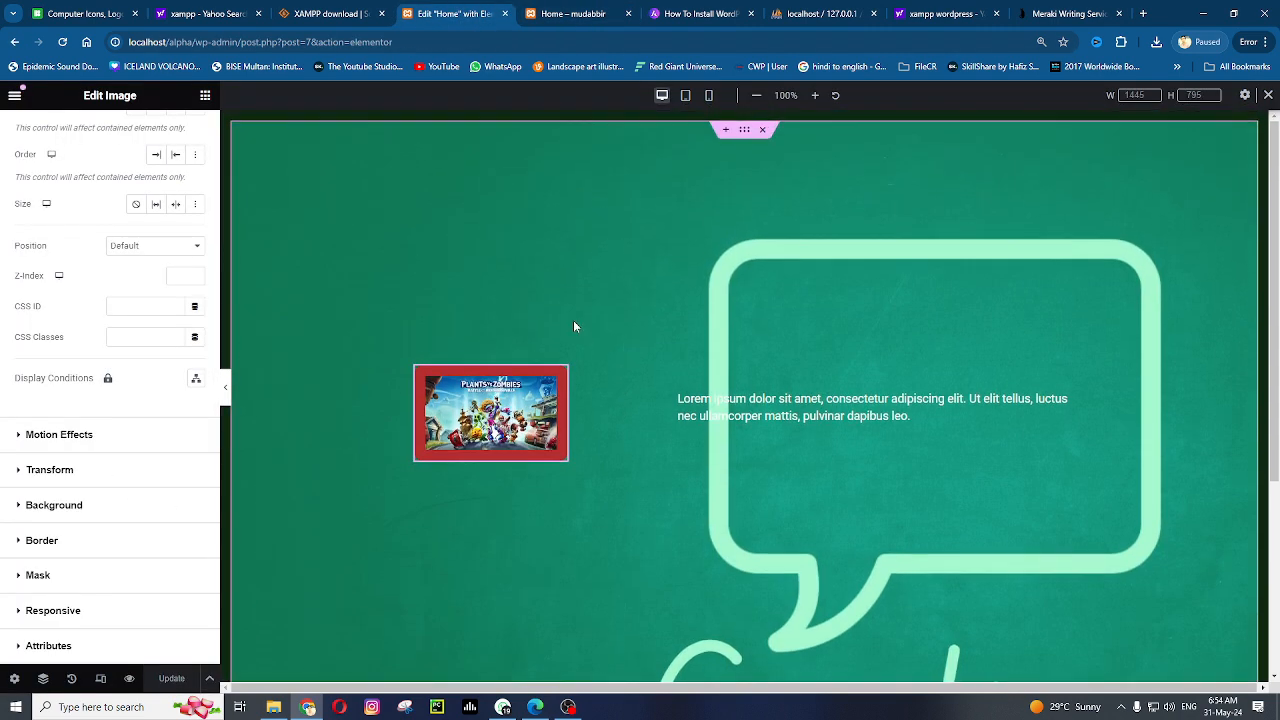
pyautogui.click(205, 95)
pyautogui.scroll(-1, 58, 432)
pyautogui.scroll(1, 142, 429)
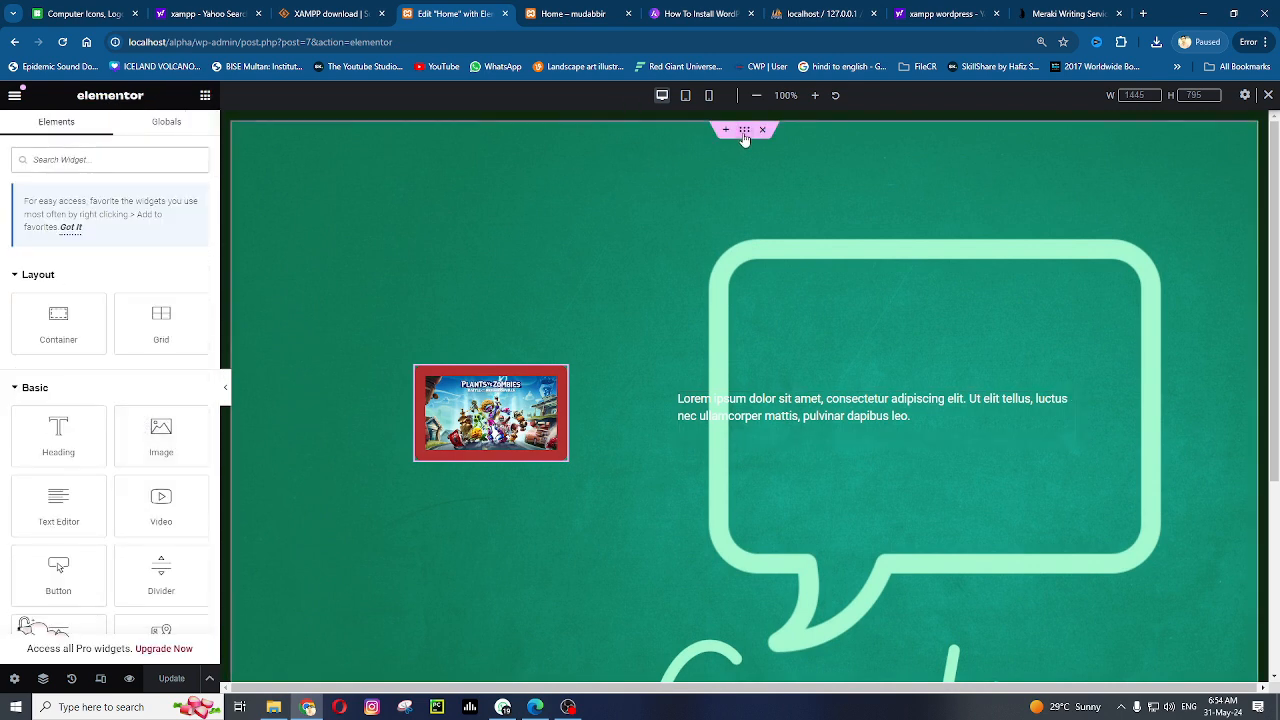
pyautogui.click(744, 131)
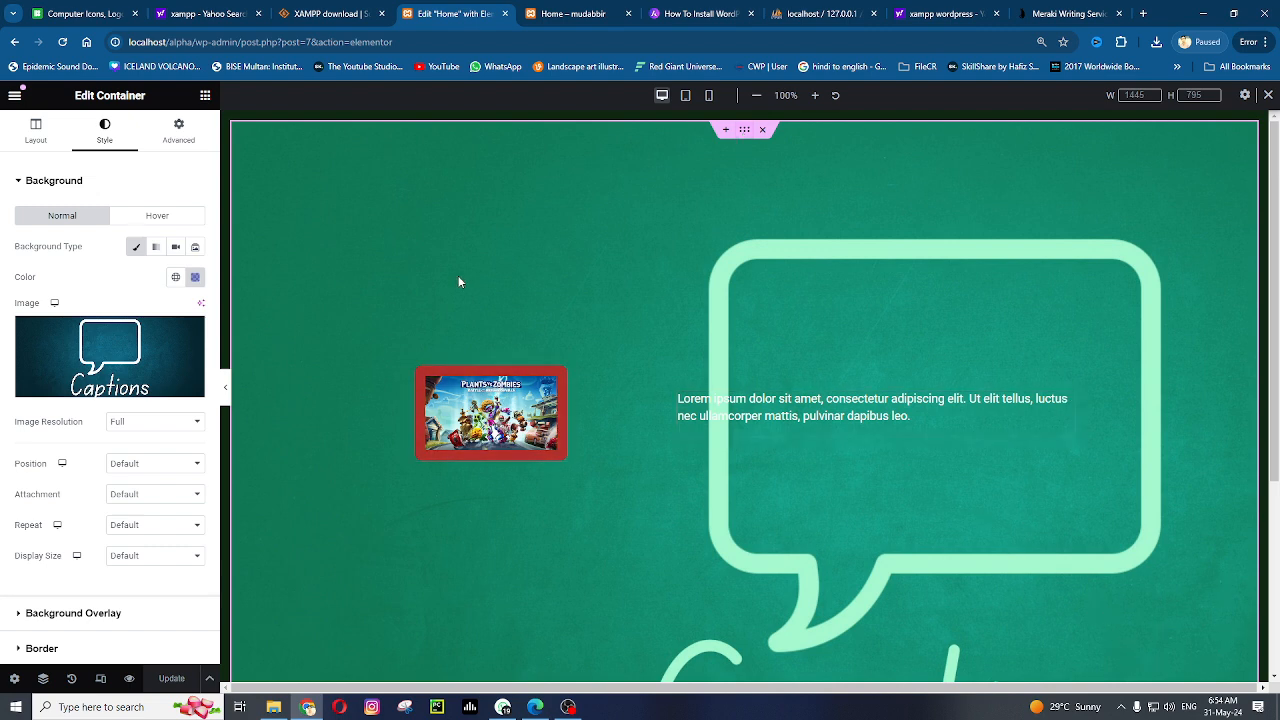
pyautogui.click(35, 128)
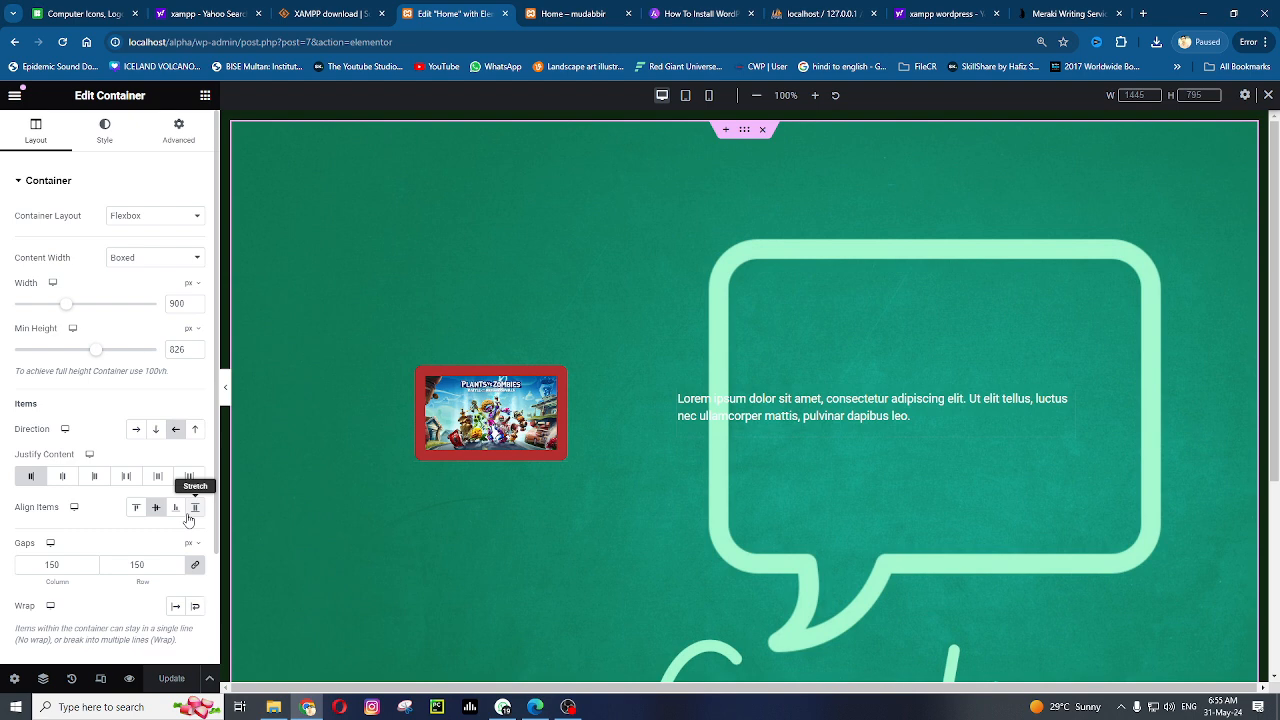
# Try the container's column and reversed directions, settle on the non-reversed row, and align its items to End after trying Start
pyautogui.click(154, 436)
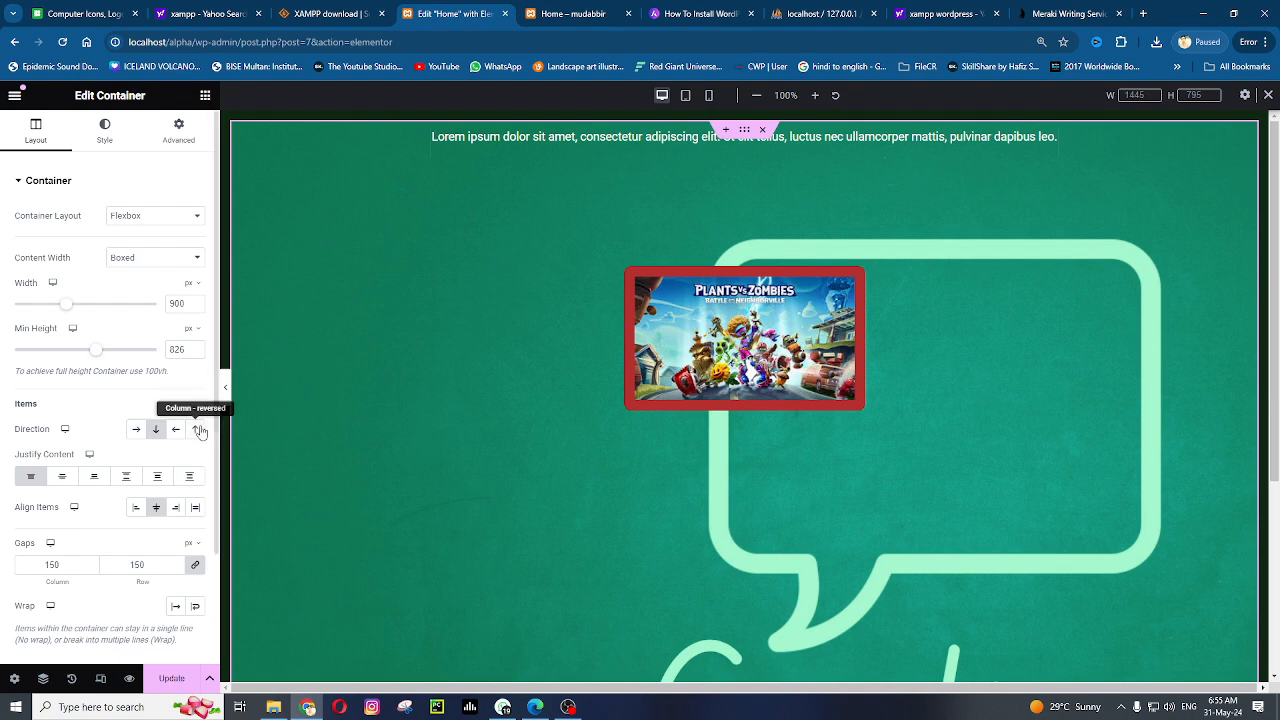
pyautogui.click(199, 430)
pyautogui.click(174, 433)
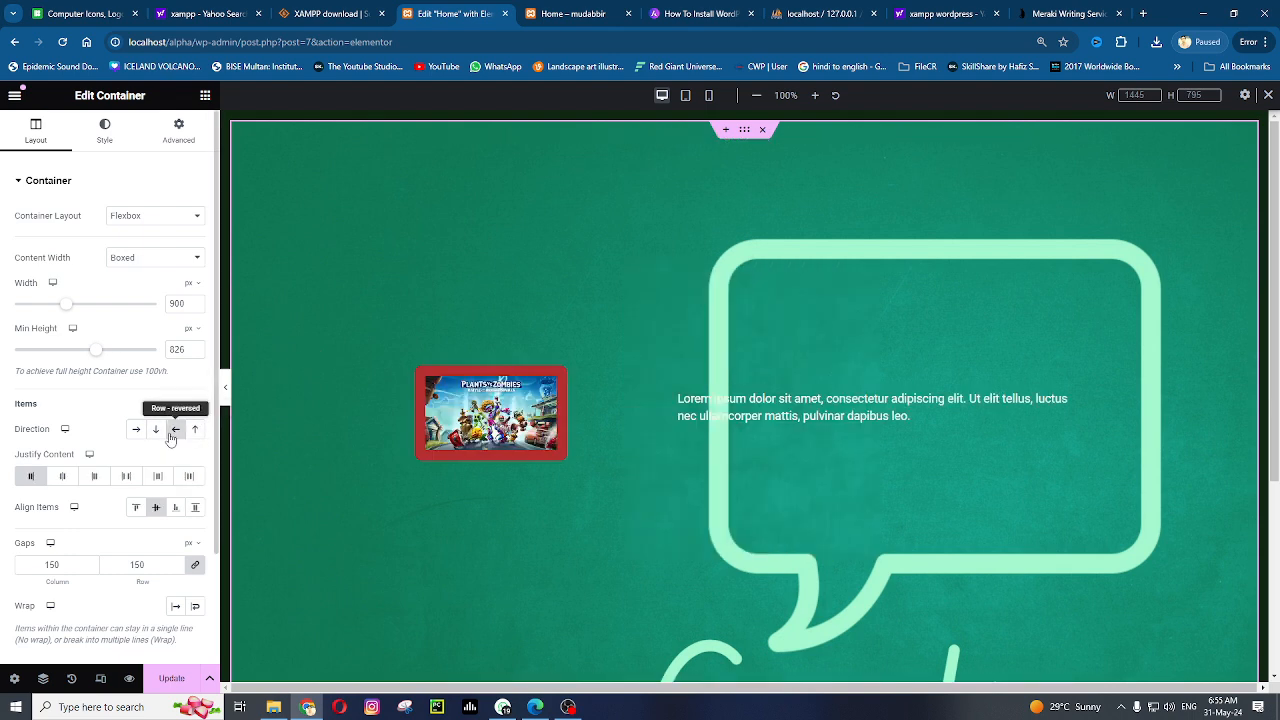
pyautogui.click(136, 429)
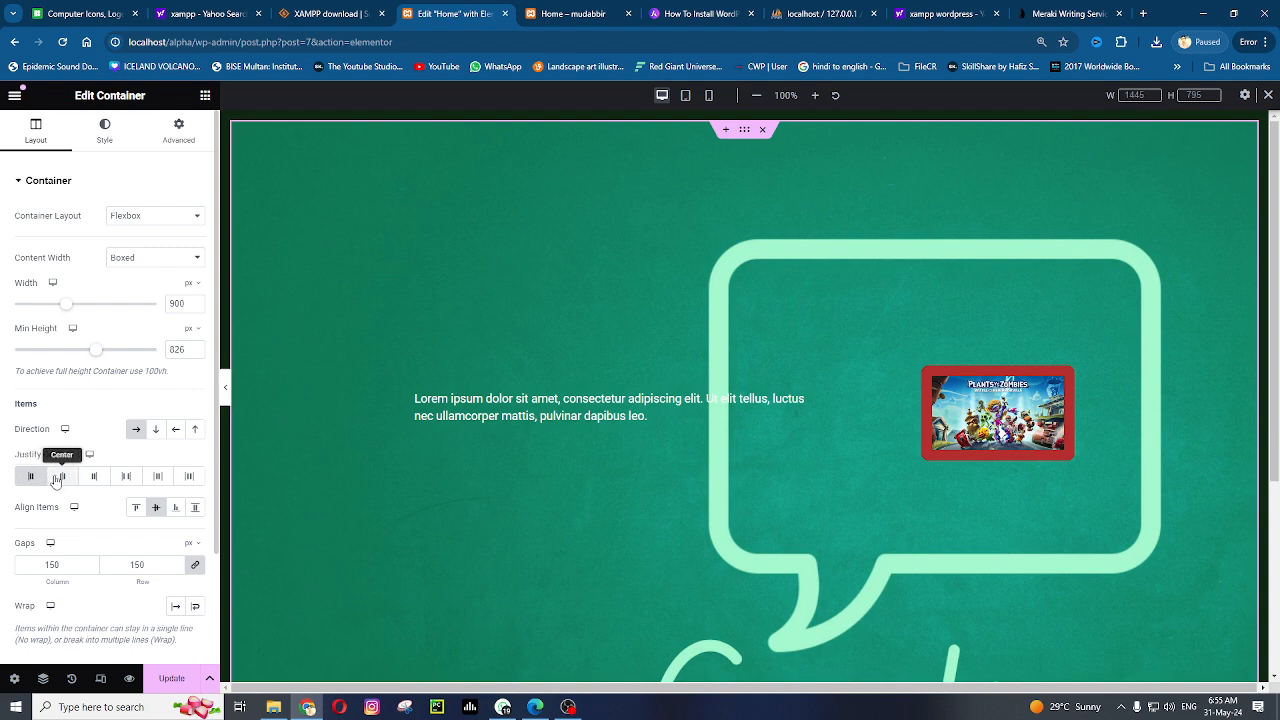
pyautogui.click(136, 508)
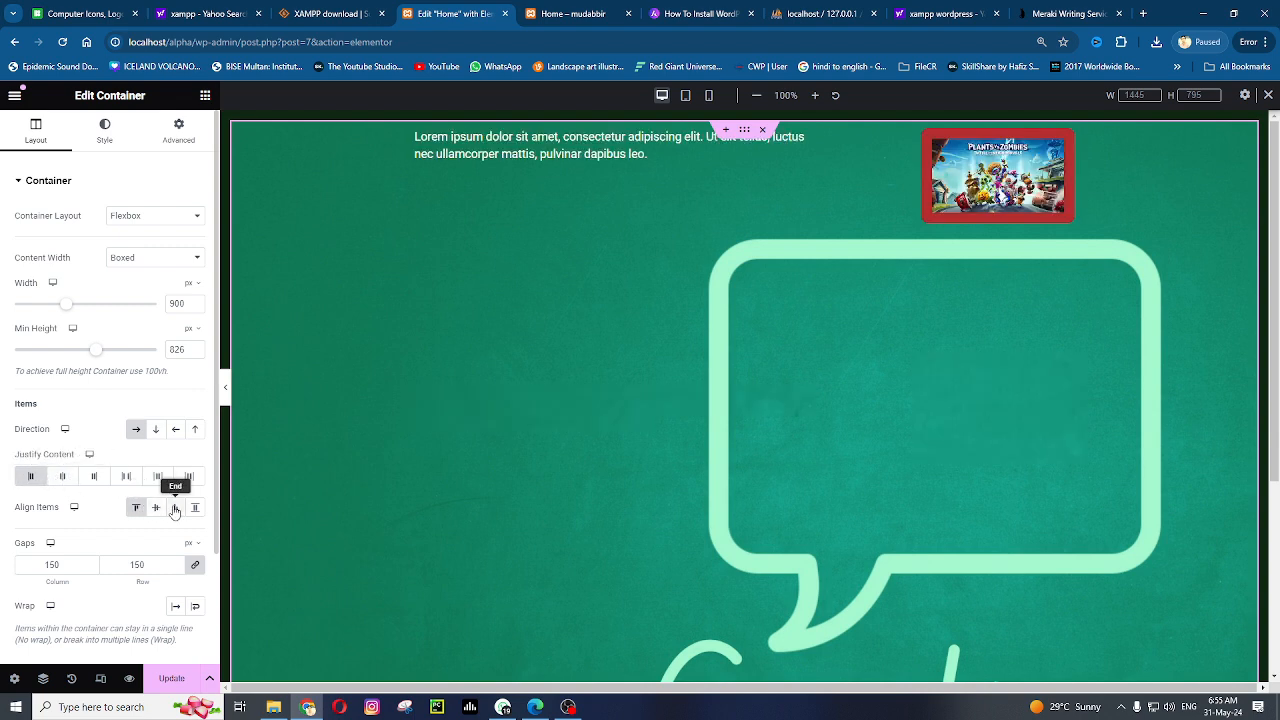
pyautogui.click(175, 509)
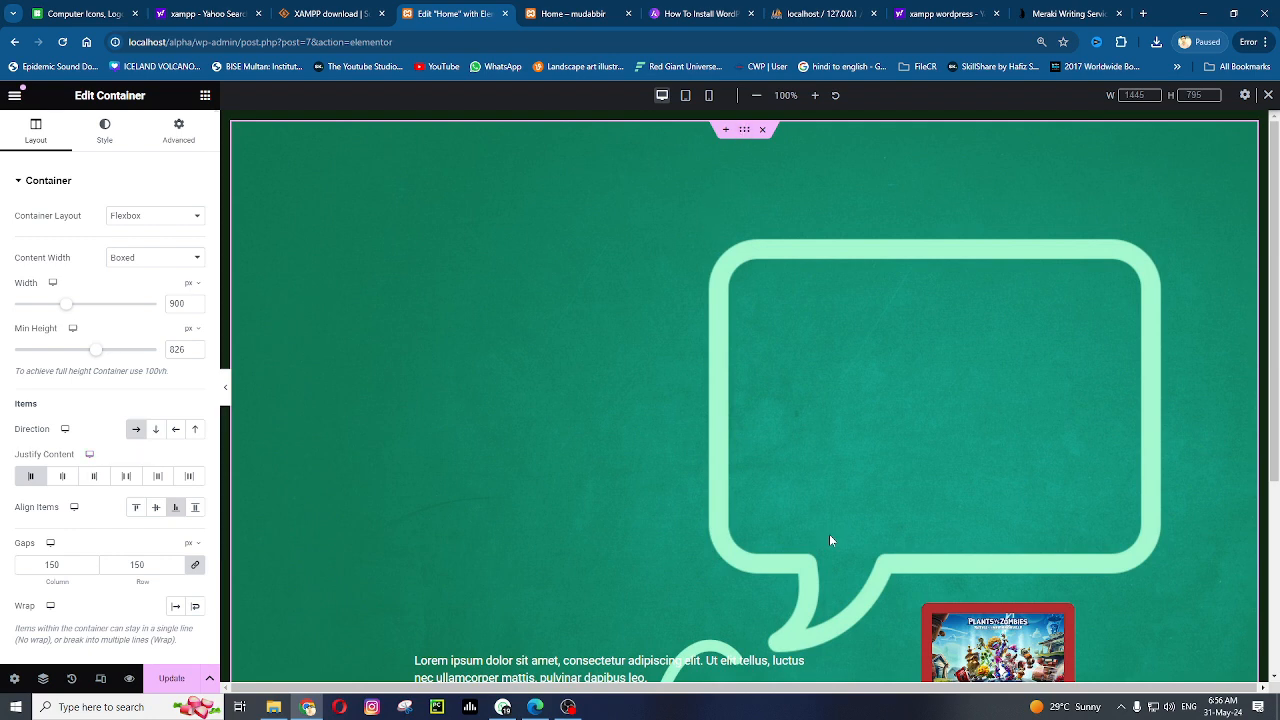
# Open the lorem ipsum text widget's border settings and try the Double border type
pyautogui.scroll(-3, 700, 490)
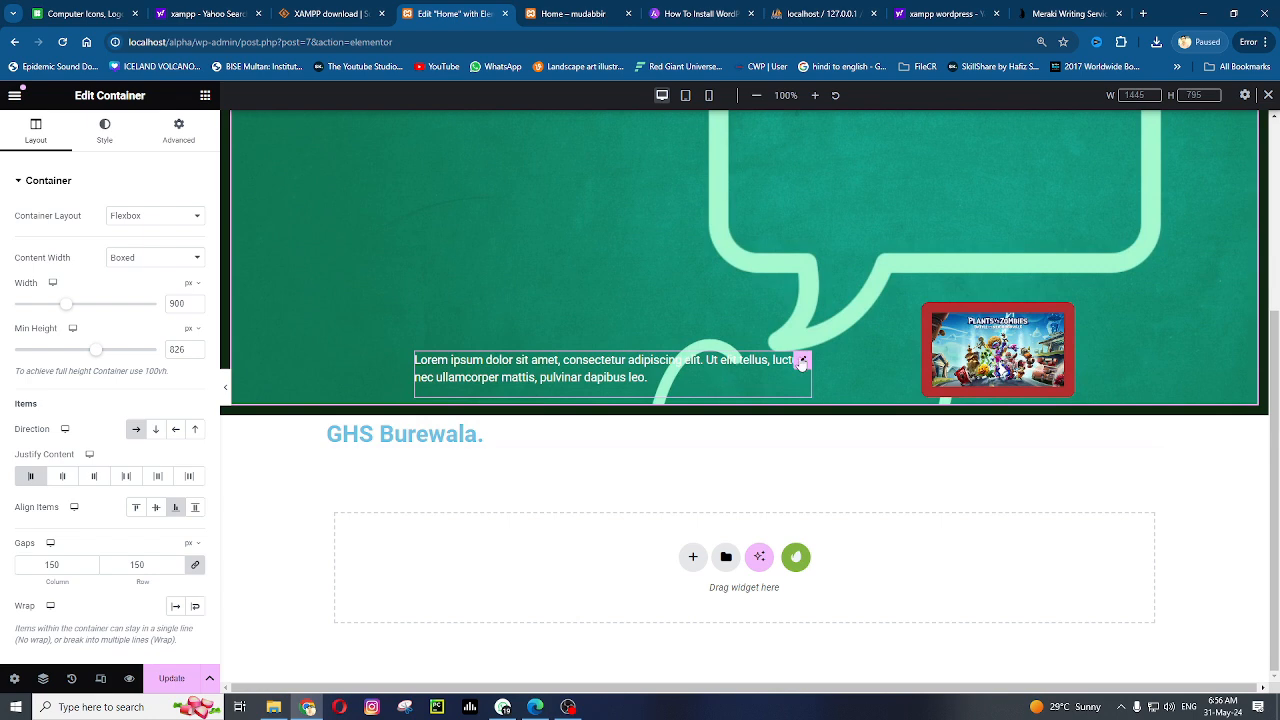
pyautogui.click(800, 362)
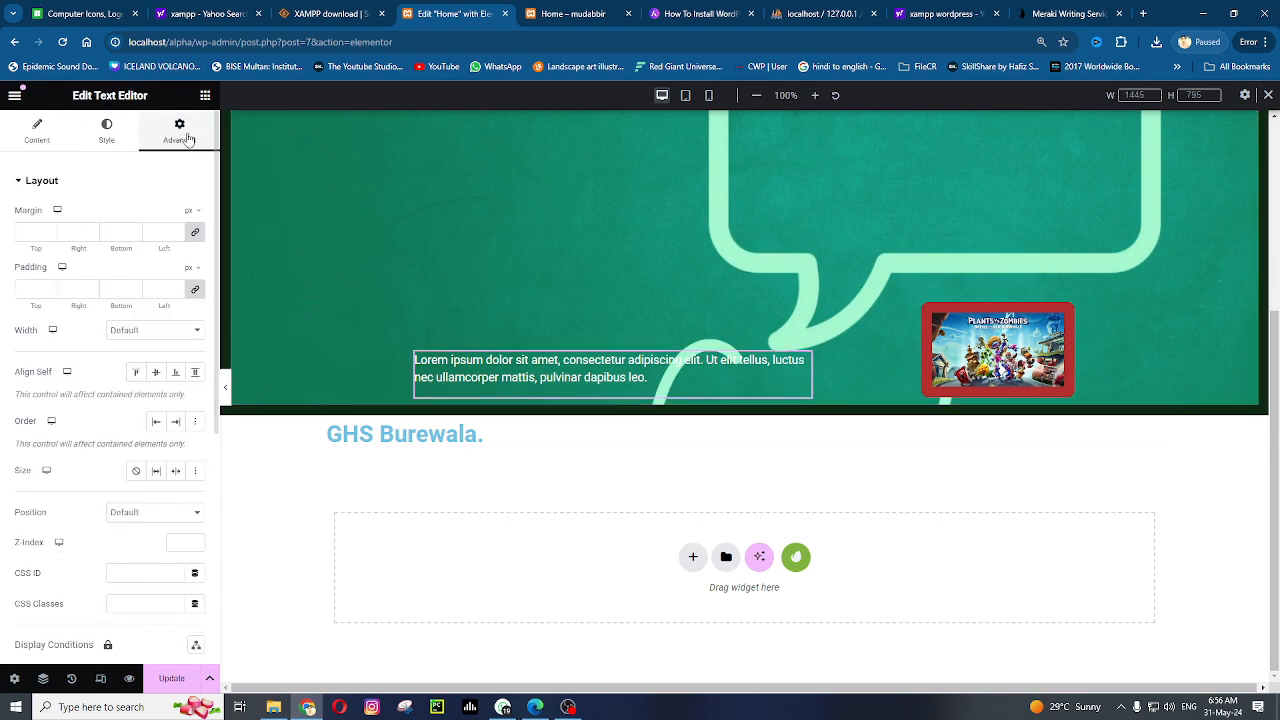
pyautogui.scroll(-3, 55, 573)
pyautogui.click(84, 484)
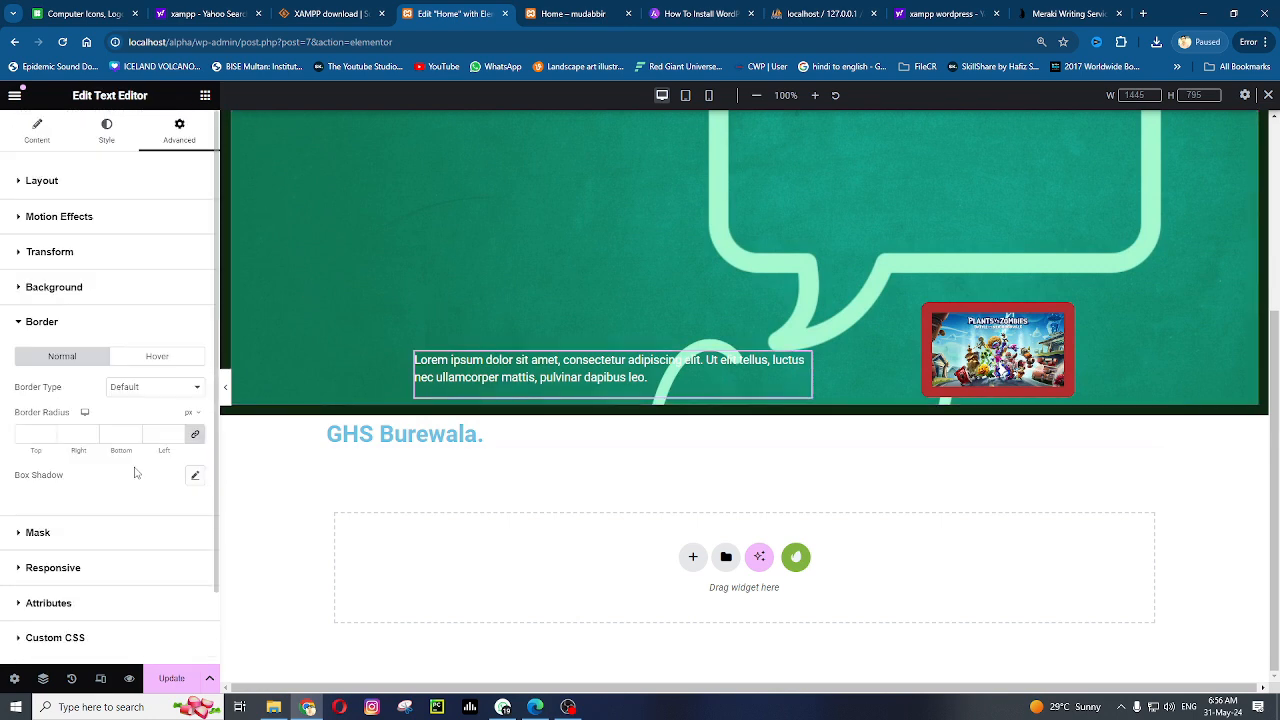
pyautogui.click(143, 388)
pyautogui.click(130, 436)
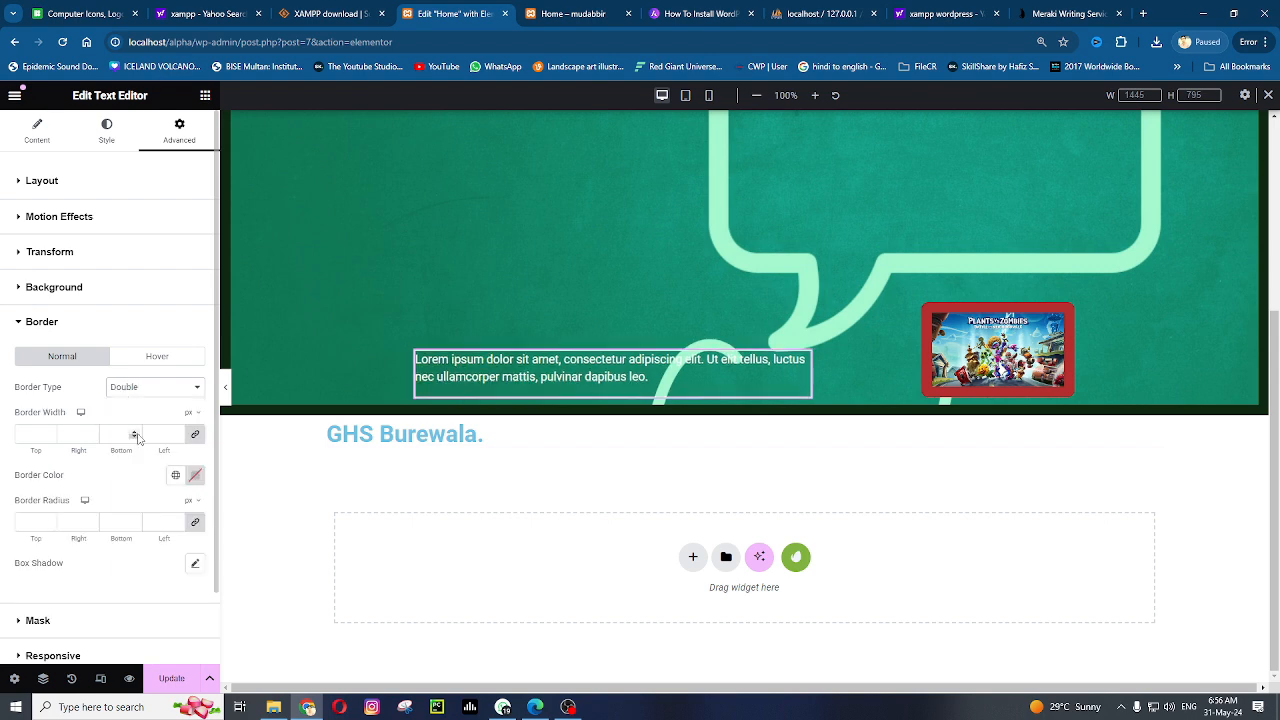
# Try the Dotted, Dashed, Groove, Solid and None border types on the text widget
pyautogui.click(143, 387)
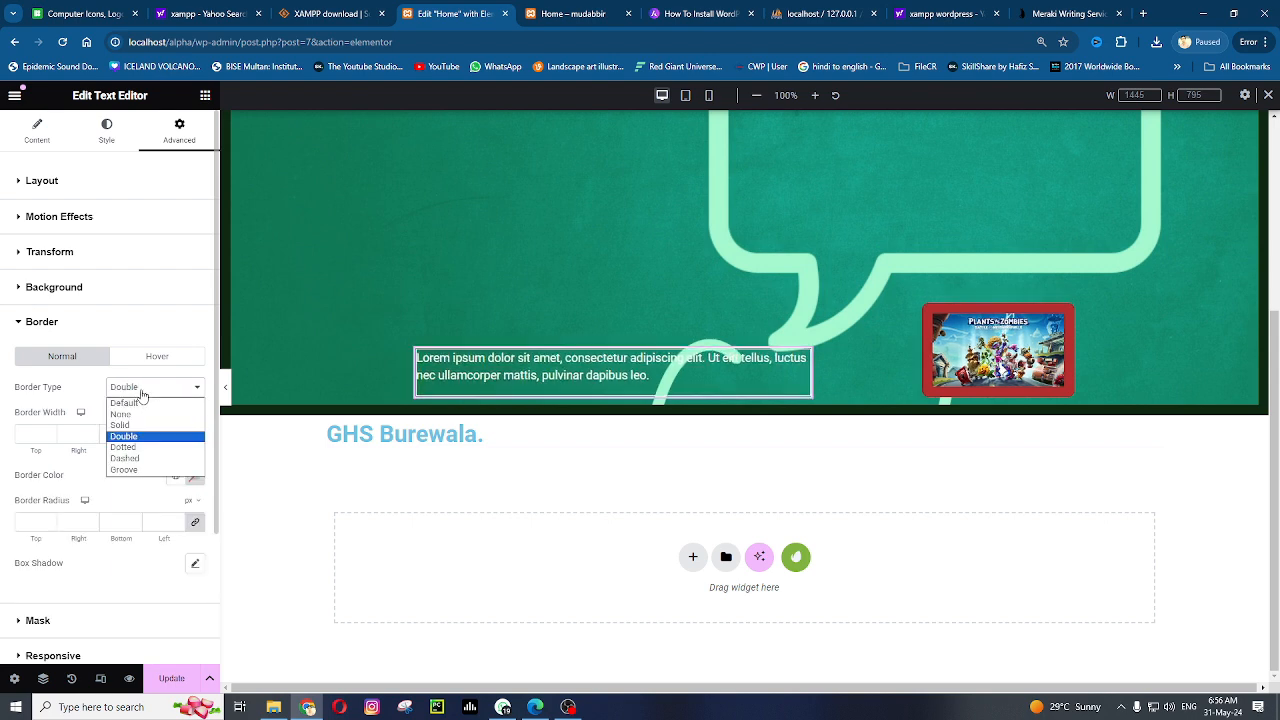
pyautogui.click(140, 447)
pyautogui.click(141, 395)
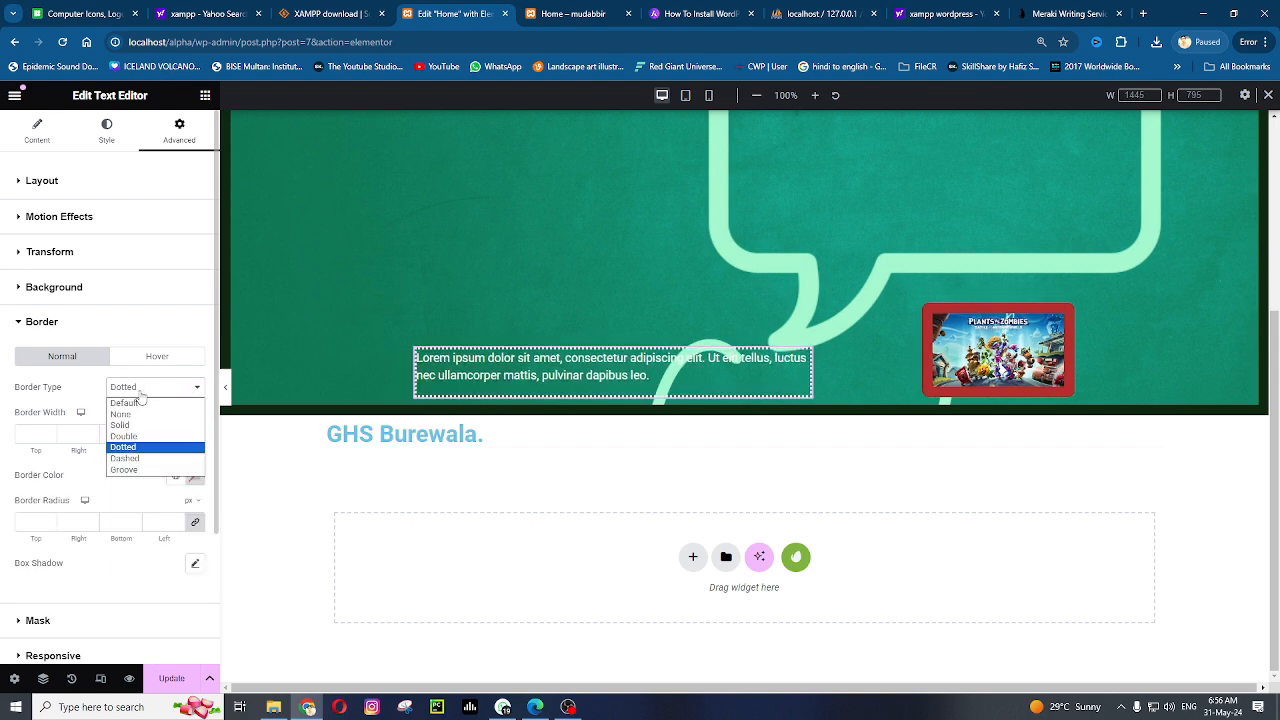
pyautogui.click(141, 460)
pyautogui.click(138, 395)
pyautogui.click(140, 472)
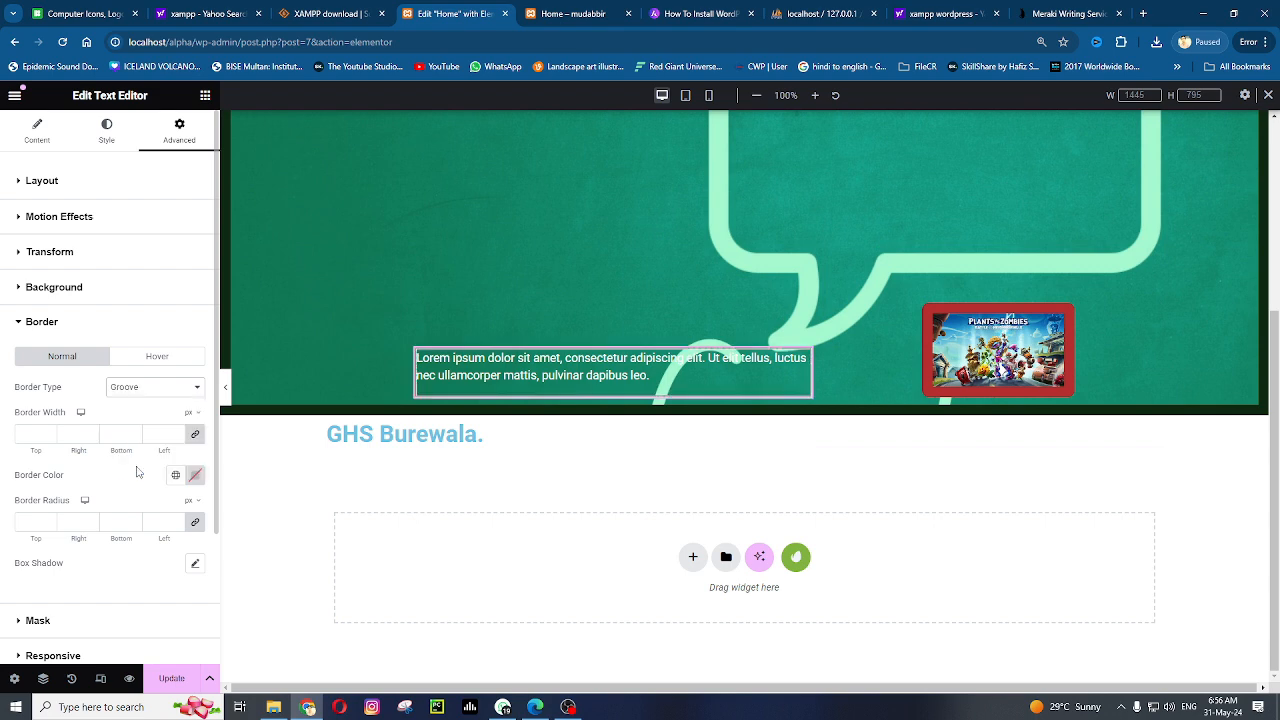
pyautogui.click(149, 398)
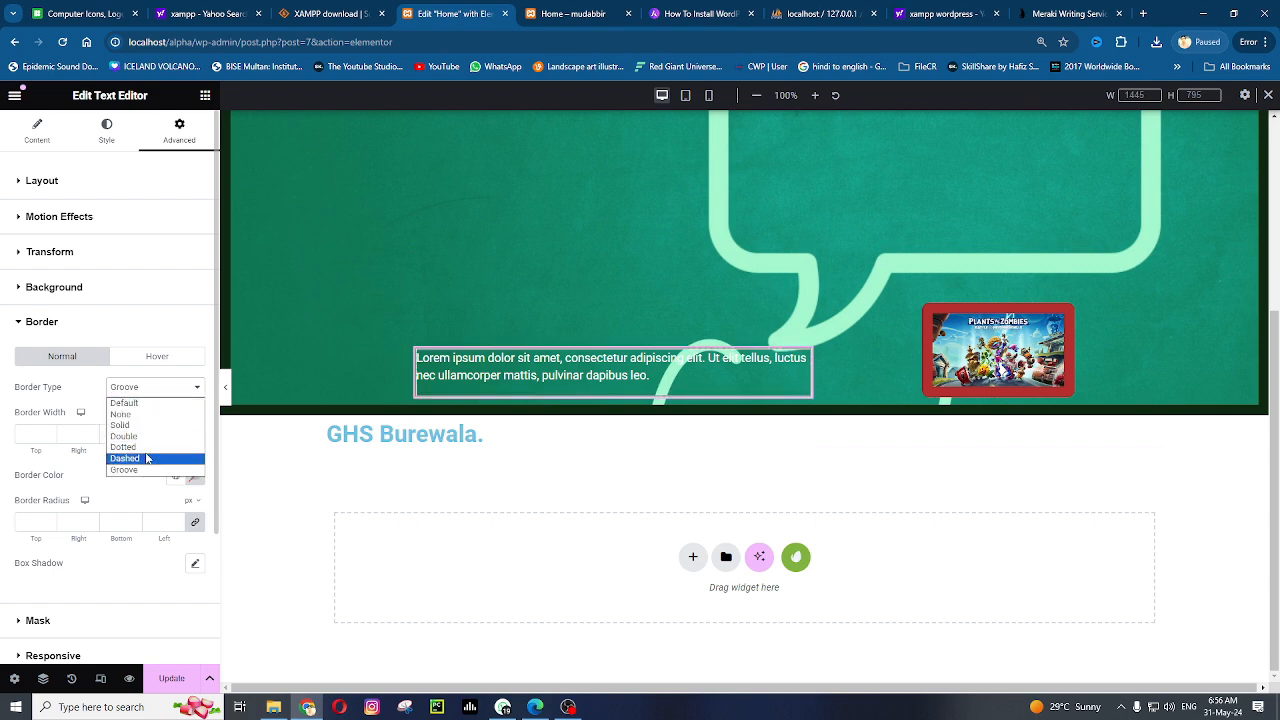
pyautogui.click(142, 430)
pyautogui.click(143, 390)
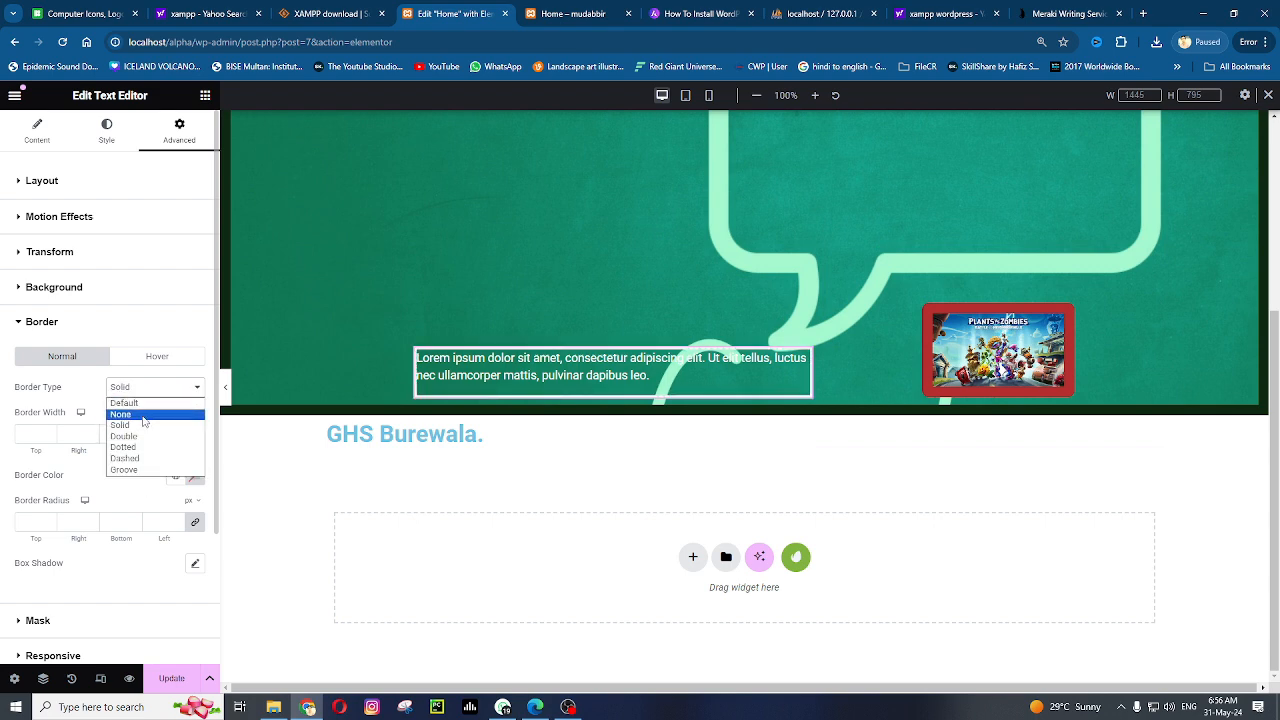
pyautogui.click(122, 413)
# Give the text widget a Solid border 2 px wide on all sides in light red (#FF9292)
pyautogui.click(143, 390)
pyautogui.click(144, 428)
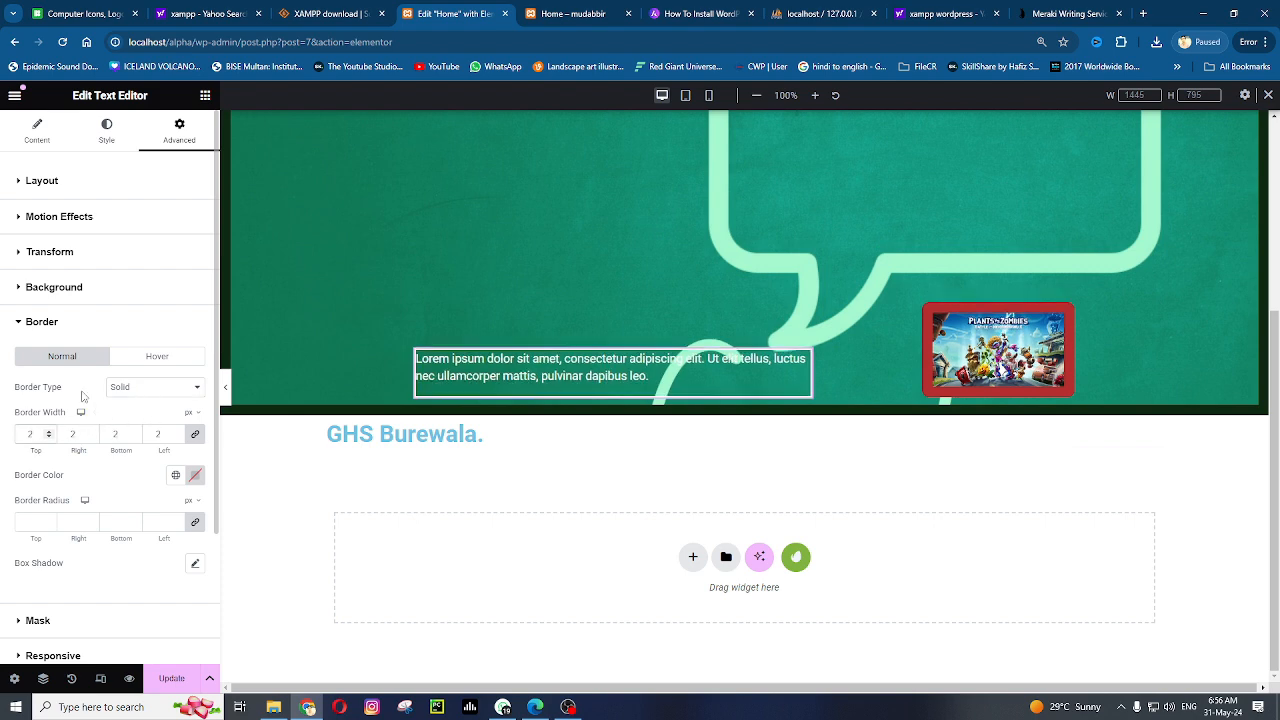
pyautogui.click(175, 477)
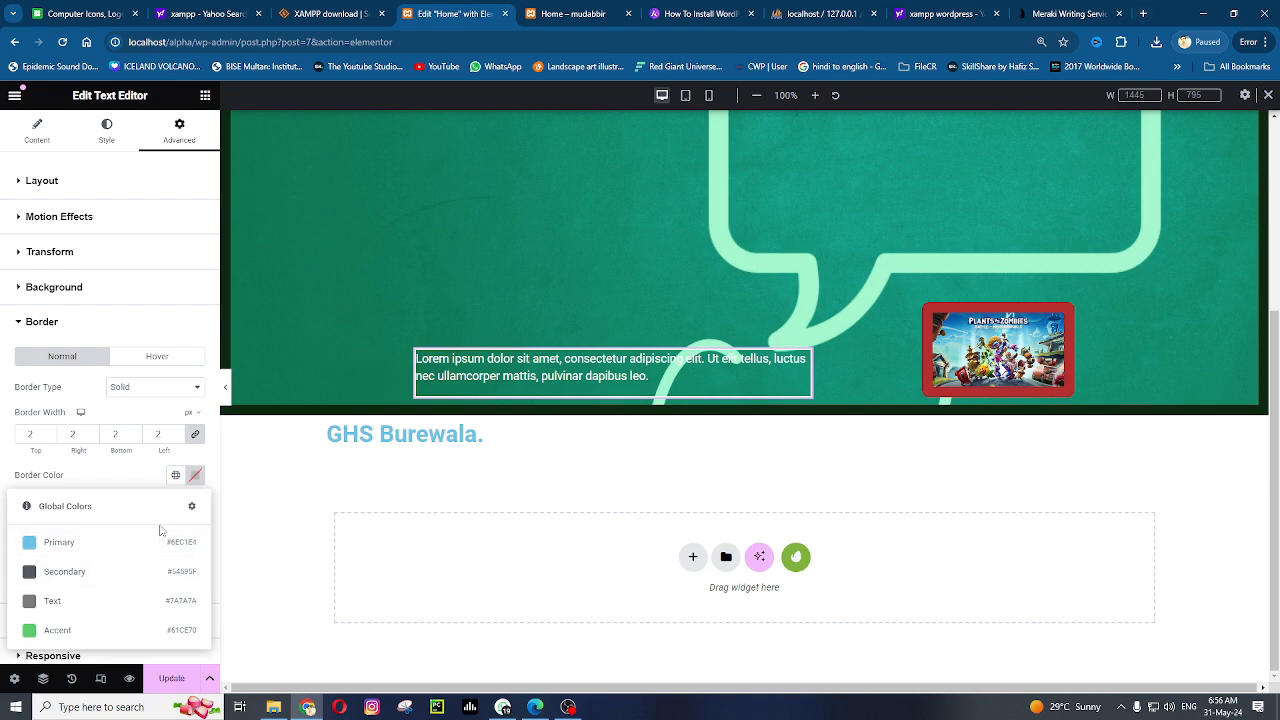
pyautogui.click(195, 477)
pyautogui.moveTo(189, 326); pyautogui.dragTo(186, 186)
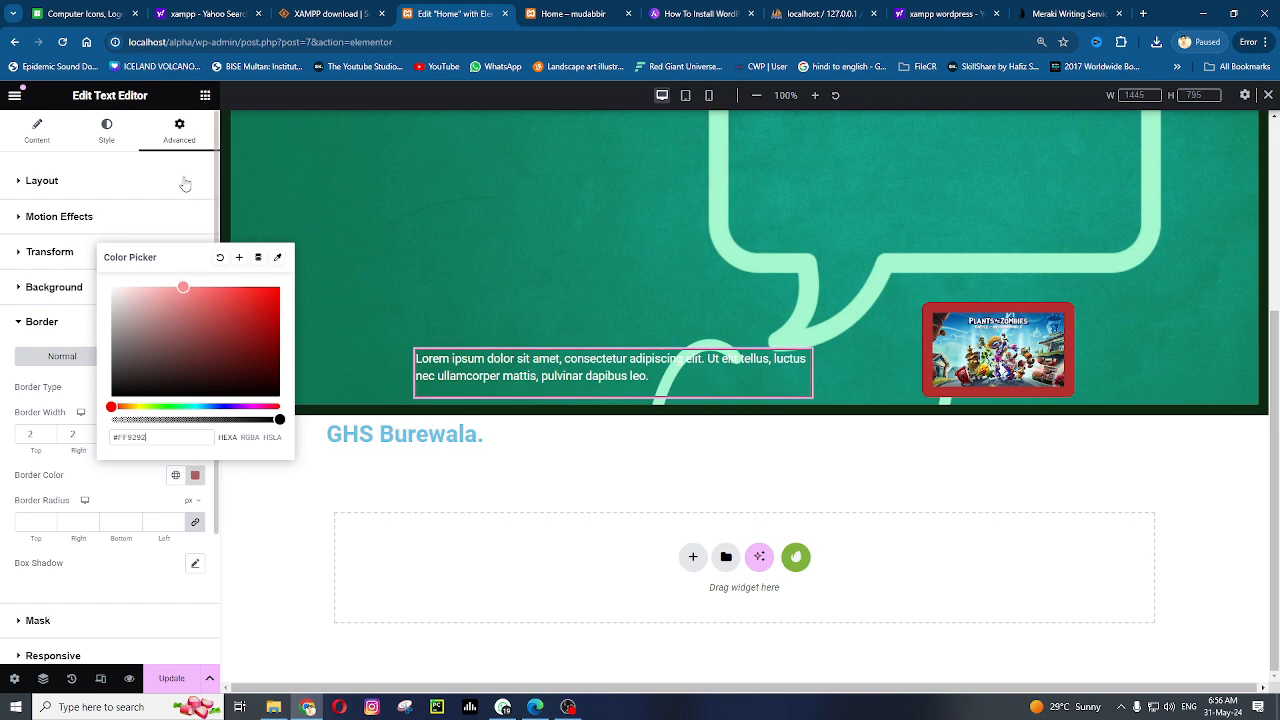
# Open and collapse the text widget's Layout settings to view the list of advanced sections
pyautogui.click(186, 184)
pyautogui.scroll(2, 580, 325)
pyautogui.scroll(1, 579, 330)
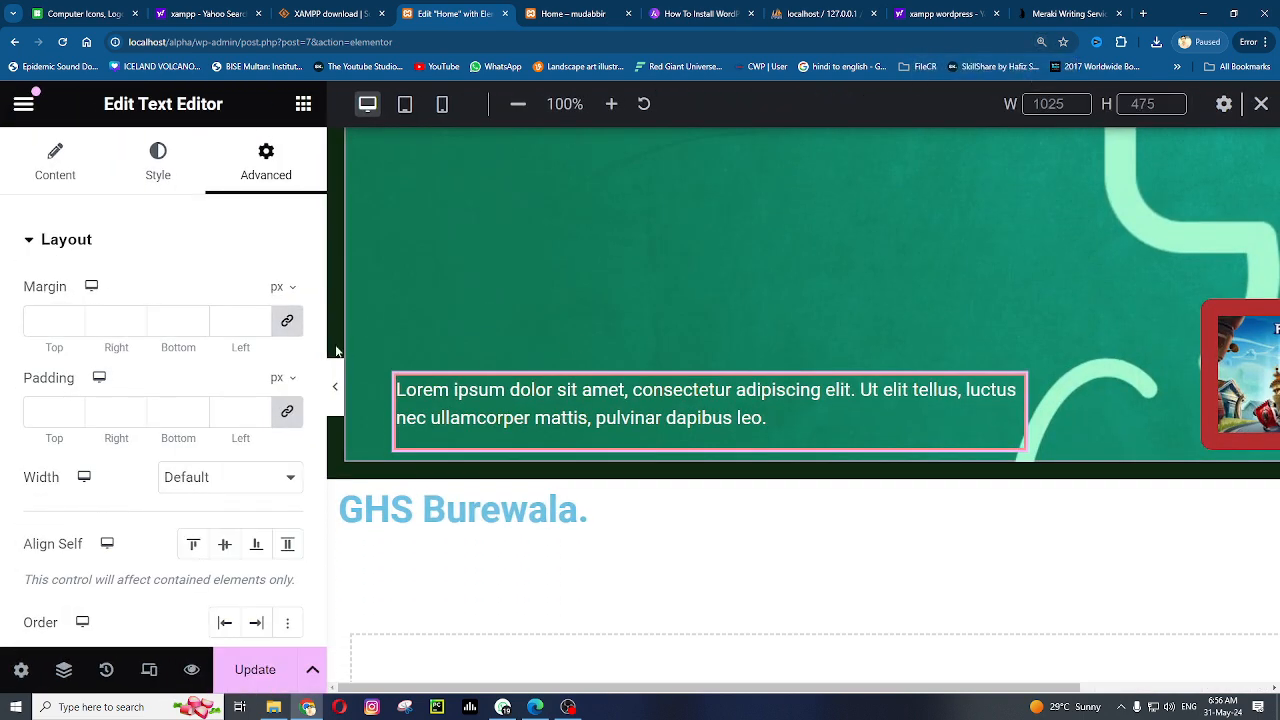
pyautogui.click(188, 265)
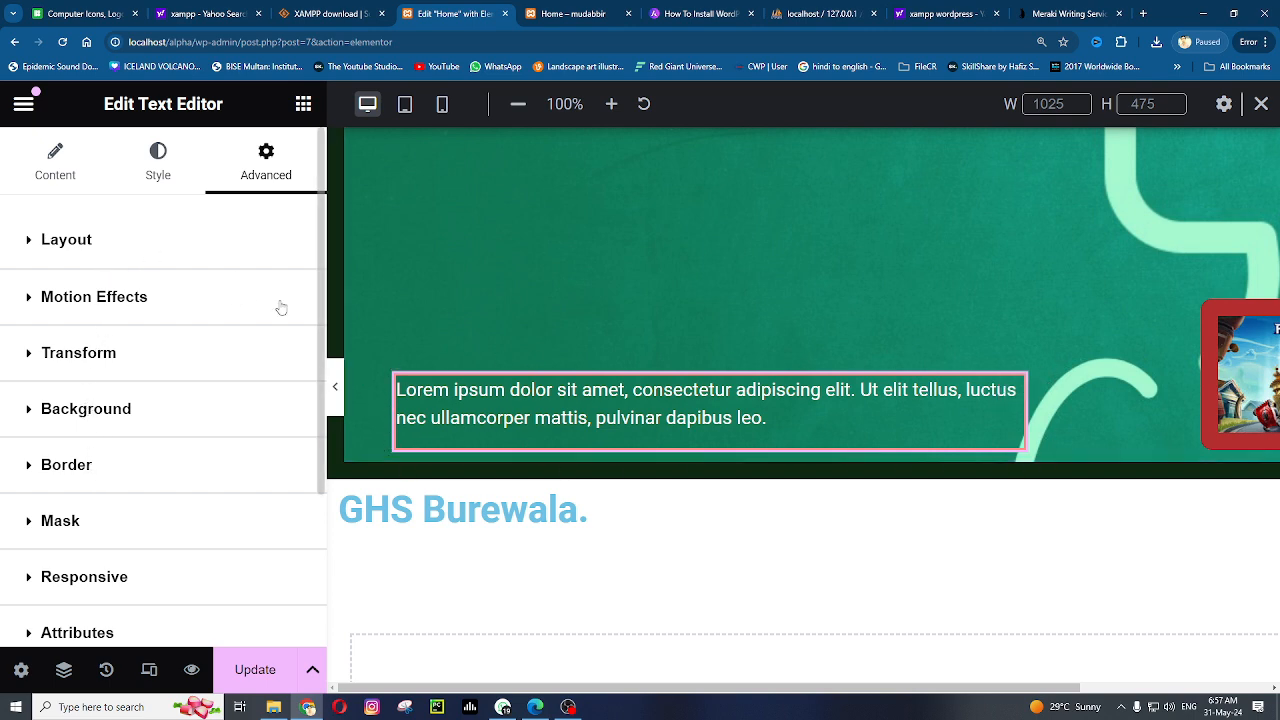
pyautogui.click(649, 393)
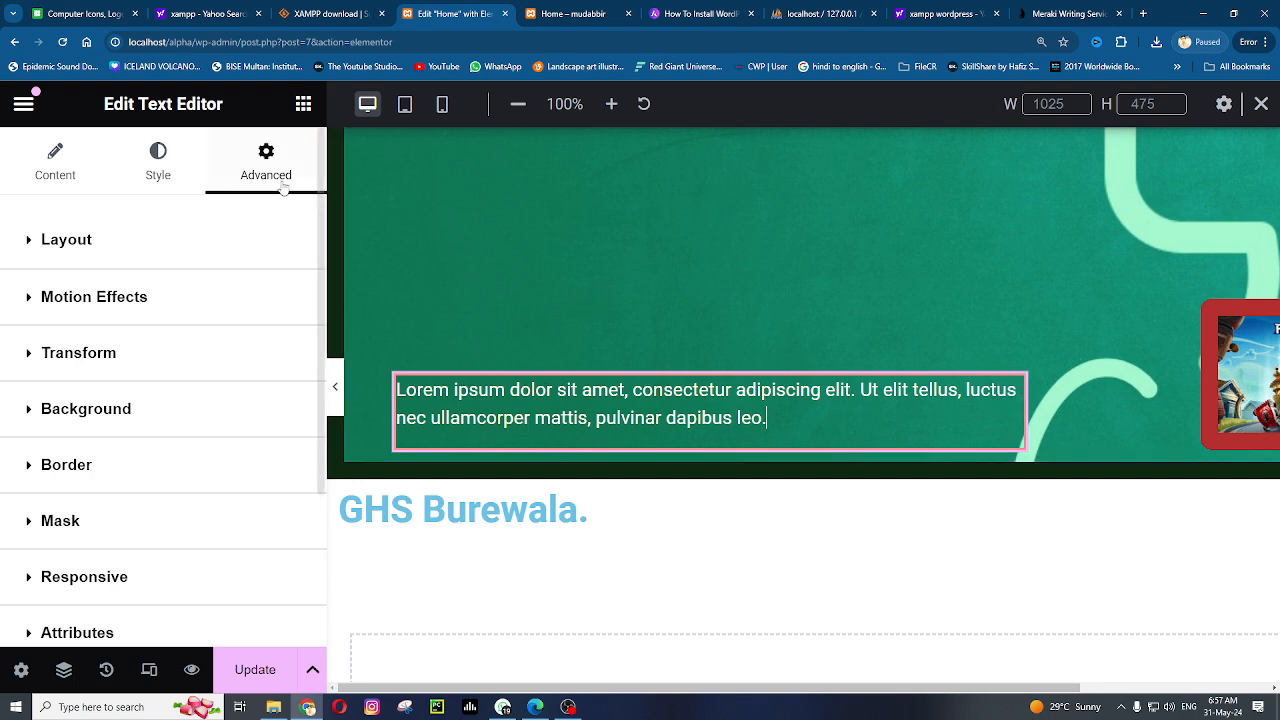
# Raise the text widget's linked margin to 17 px on all sides in its Layout settings
pyautogui.click(31, 248)
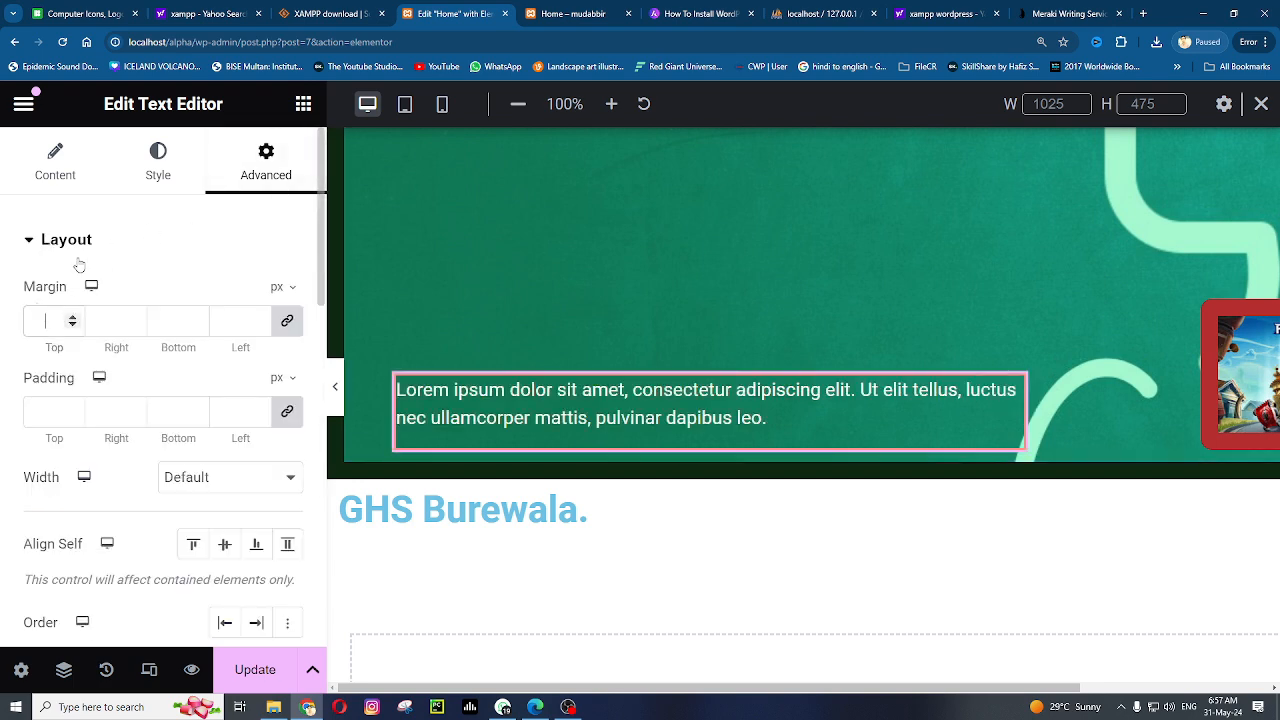
pyautogui.press('Up')
pyautogui.press('Up')
pyautogui.press('Up')
pyautogui.press('Up')
pyautogui.press('Up')
pyautogui.press('Up')
pyautogui.press('Up')
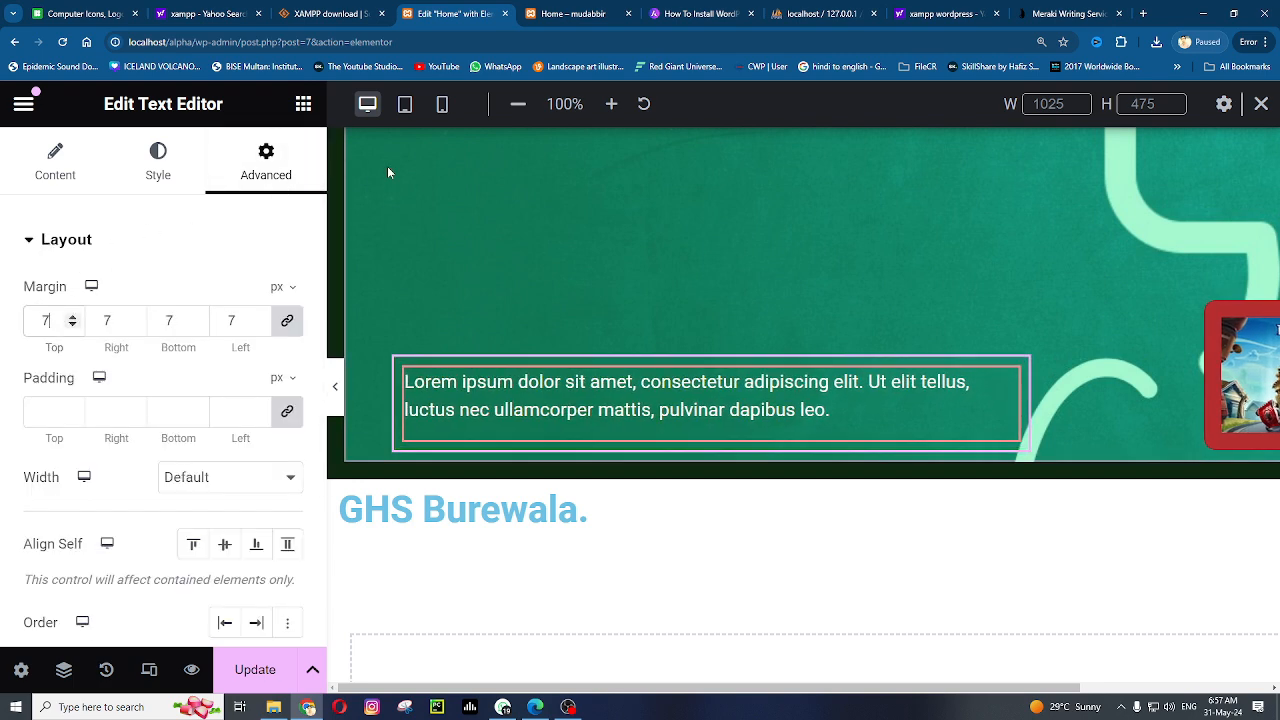
pyautogui.press('Up')
pyautogui.press('Up')
pyautogui.press('Up')
pyautogui.press('Up')
pyautogui.press('Up')
pyautogui.press('Up')
pyautogui.press('Up')
pyautogui.press('Up')
pyautogui.press('Up')
pyautogui.press('Up')
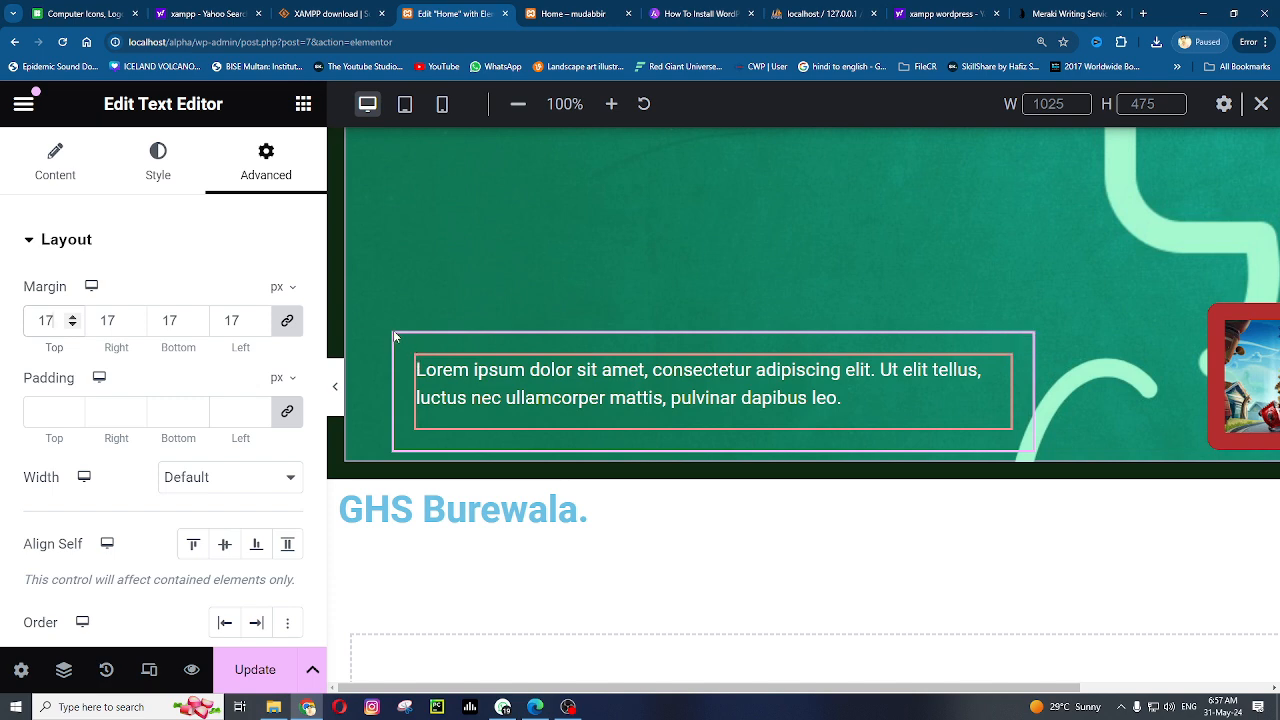
# Try a 46 px margin on all sides of the text widget and reset it to 0
pyautogui.click(1019, 355)
pyautogui.doubleClick(45, 320)
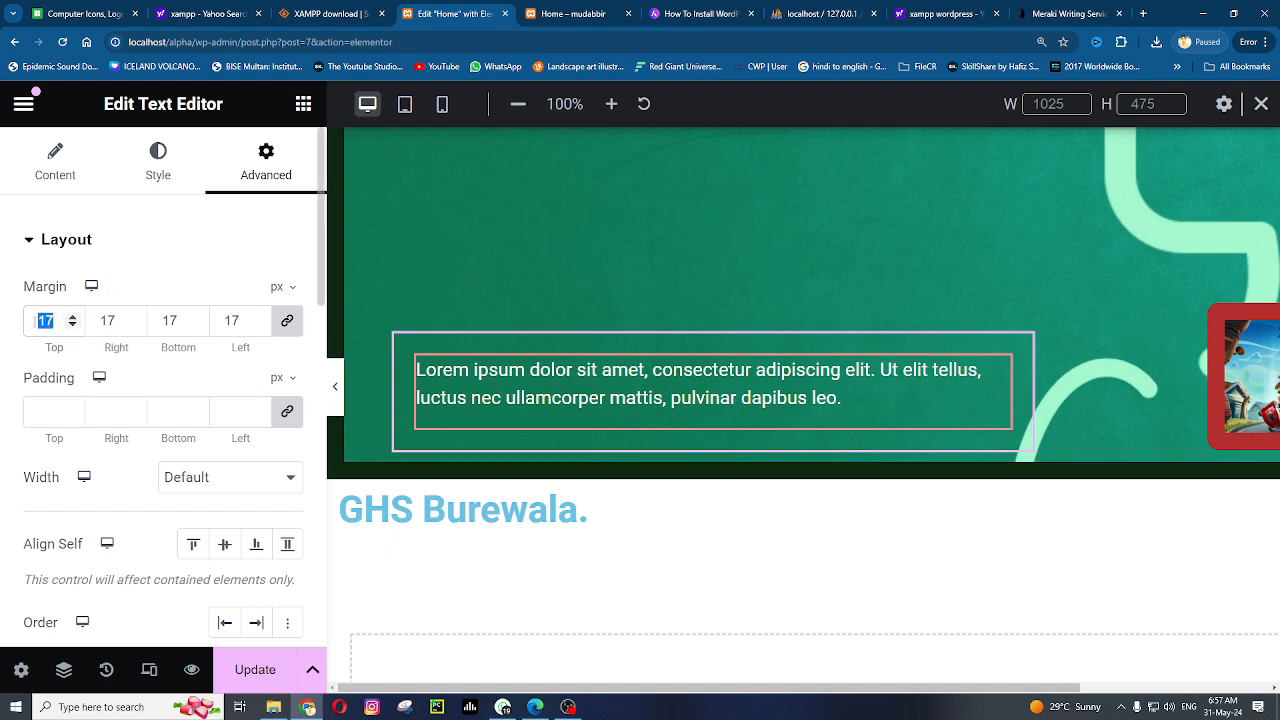
pyautogui.click(440, 379)
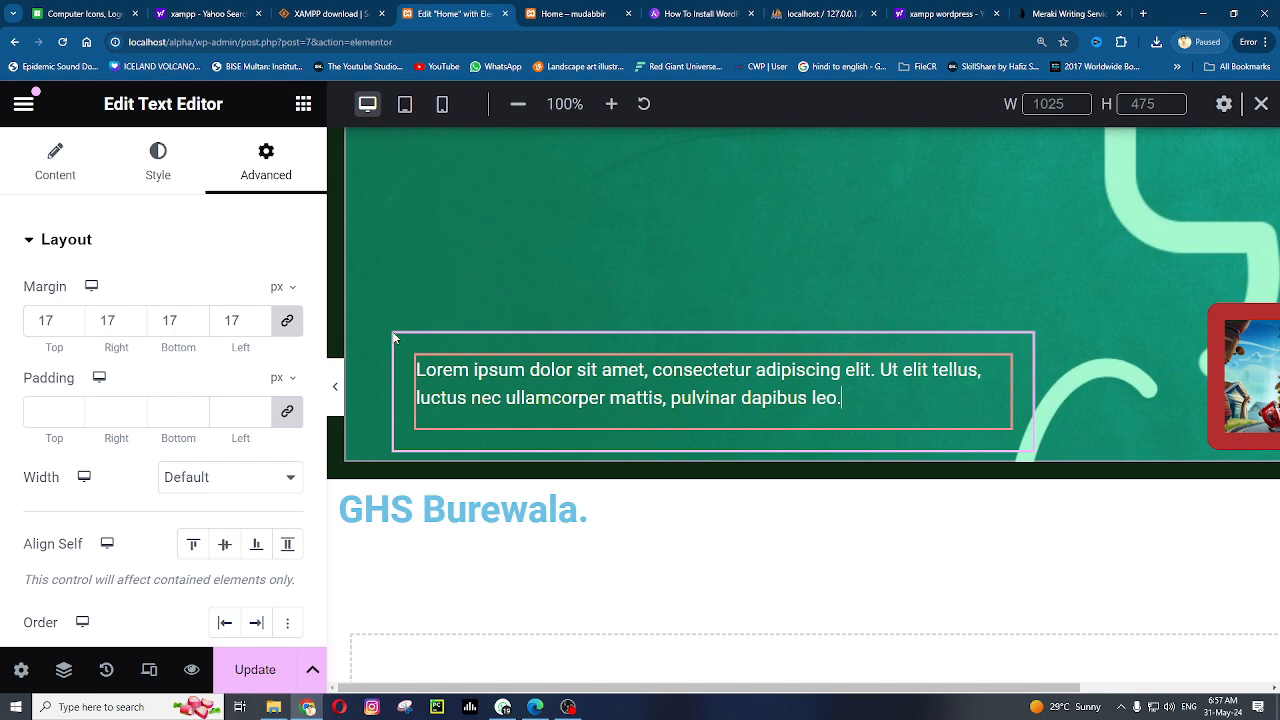
pyautogui.doubleClick(42, 320)
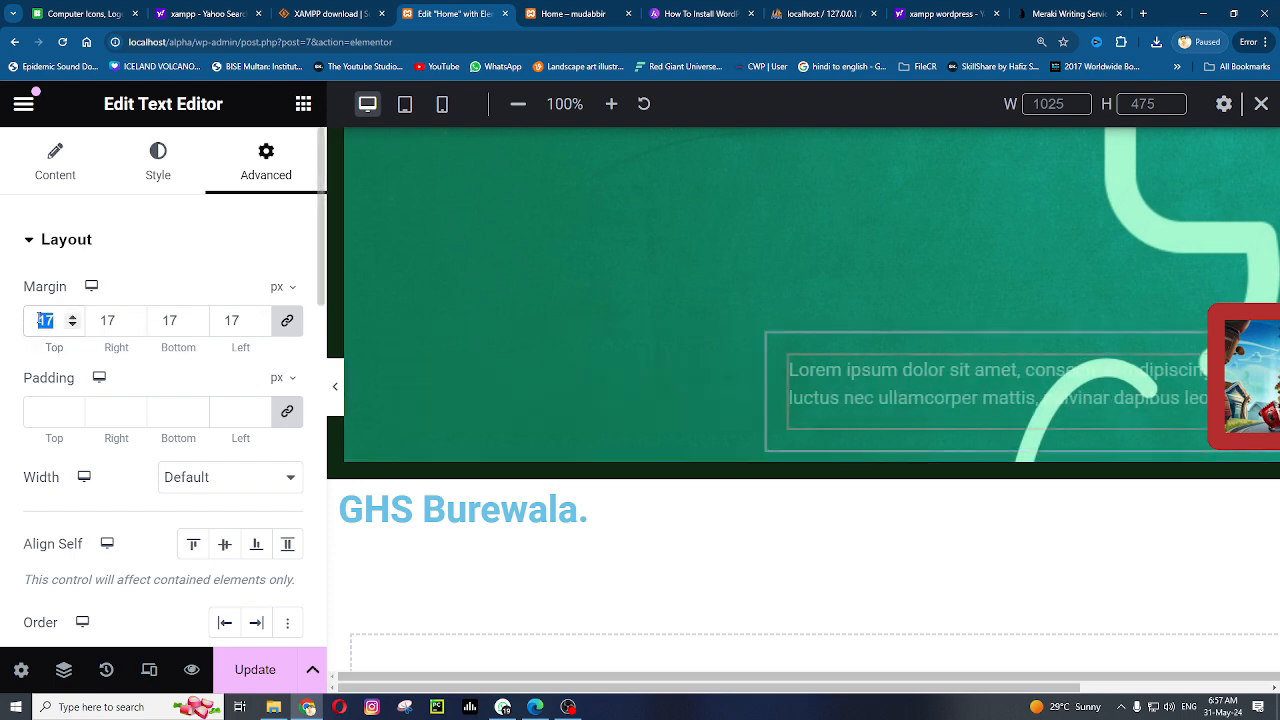
pyautogui.moveTo(38, 320)
pyautogui.mouseDown()
pyautogui.moveTo(141, 322)
pyautogui.moveTo(57, 327)
pyautogui.mouseUp()
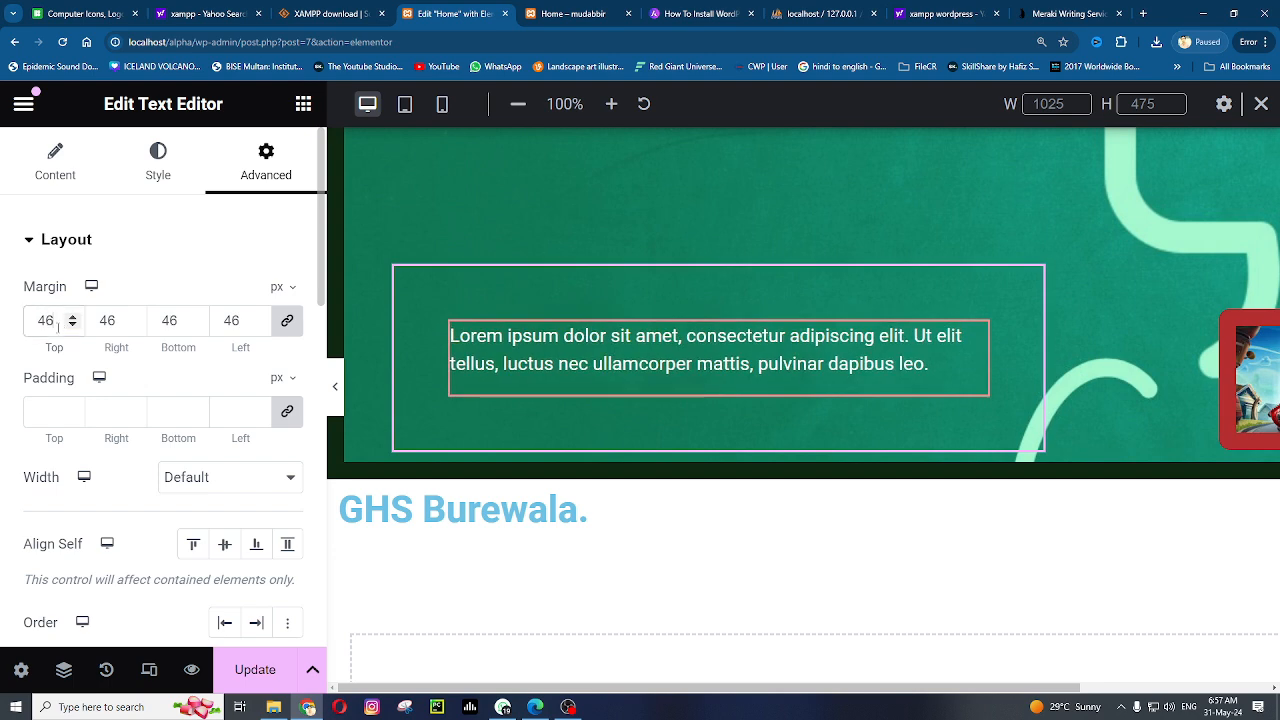
pyautogui.doubleClick(57, 326)
pyautogui.write('0')
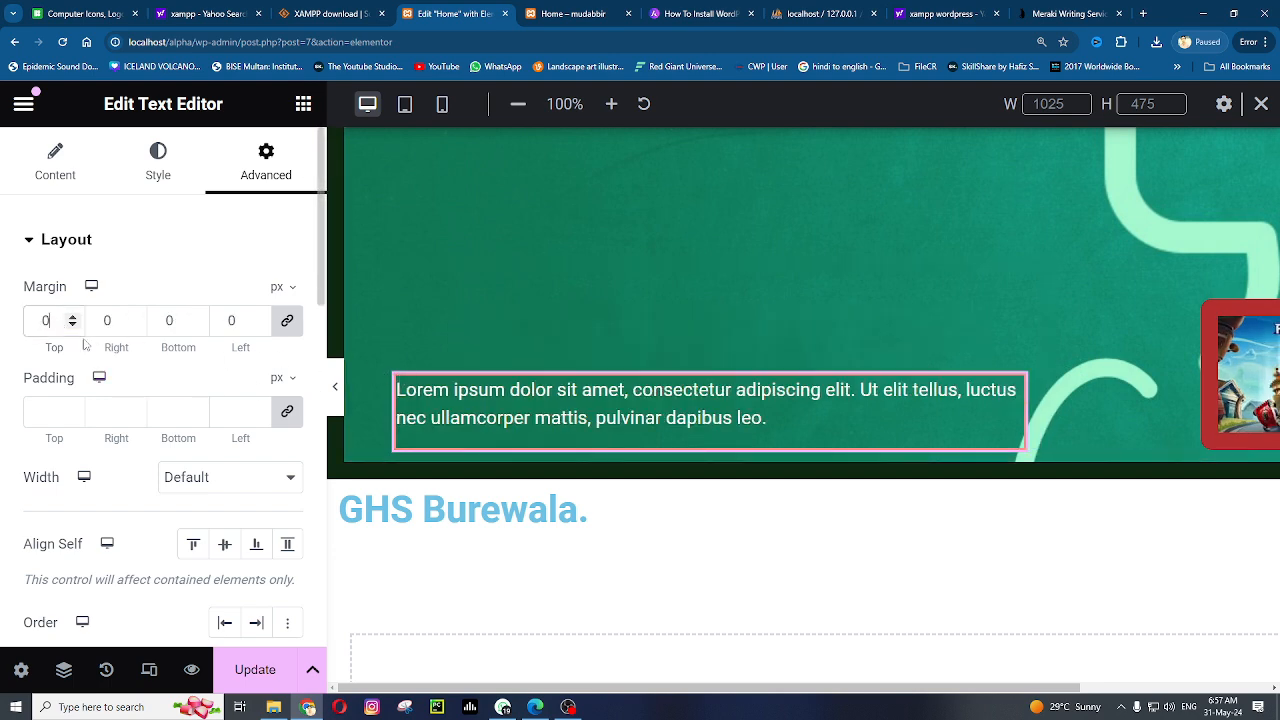
# Set the text widget's linked margin to 10 px on all sides
pyautogui.click(73, 318)
pyautogui.click(73, 318)
pyautogui.click(73, 318)
pyautogui.click(73, 318)
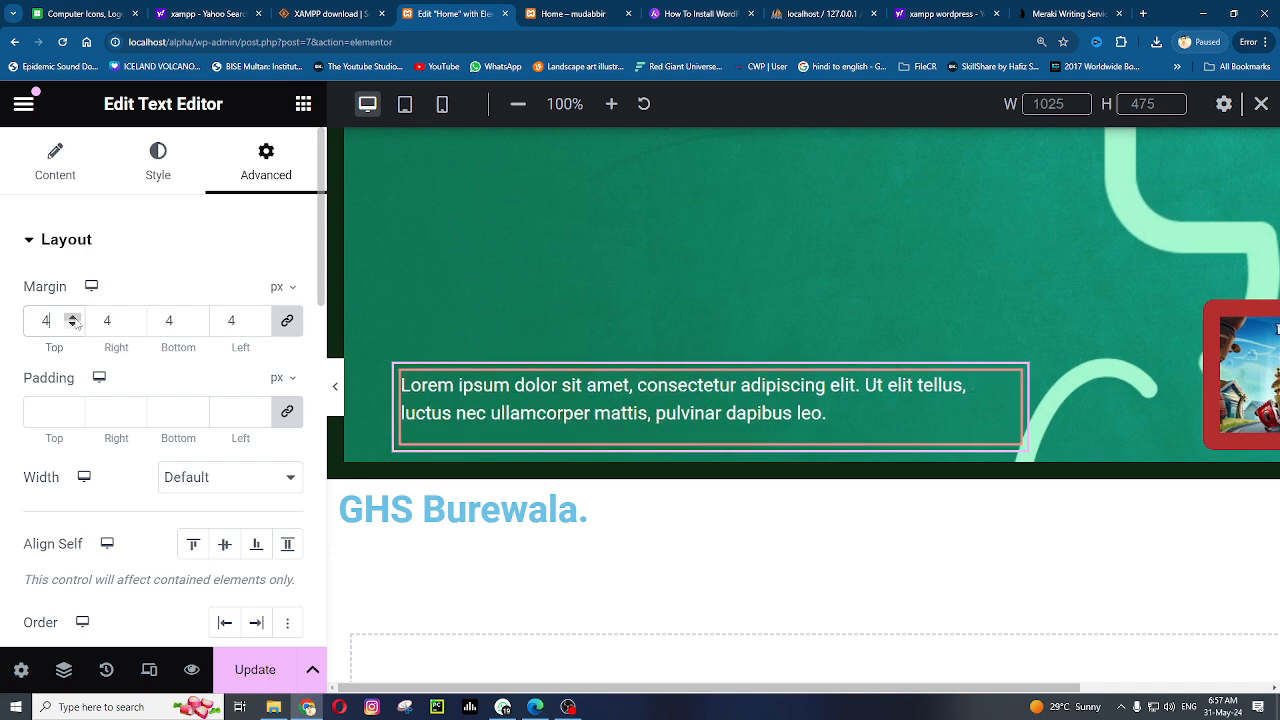
pyautogui.click(73, 318)
pyautogui.click(73, 318)
pyautogui.click(73, 318)
pyautogui.click(73, 318)
pyautogui.click(73, 318)
pyautogui.click(73, 318)
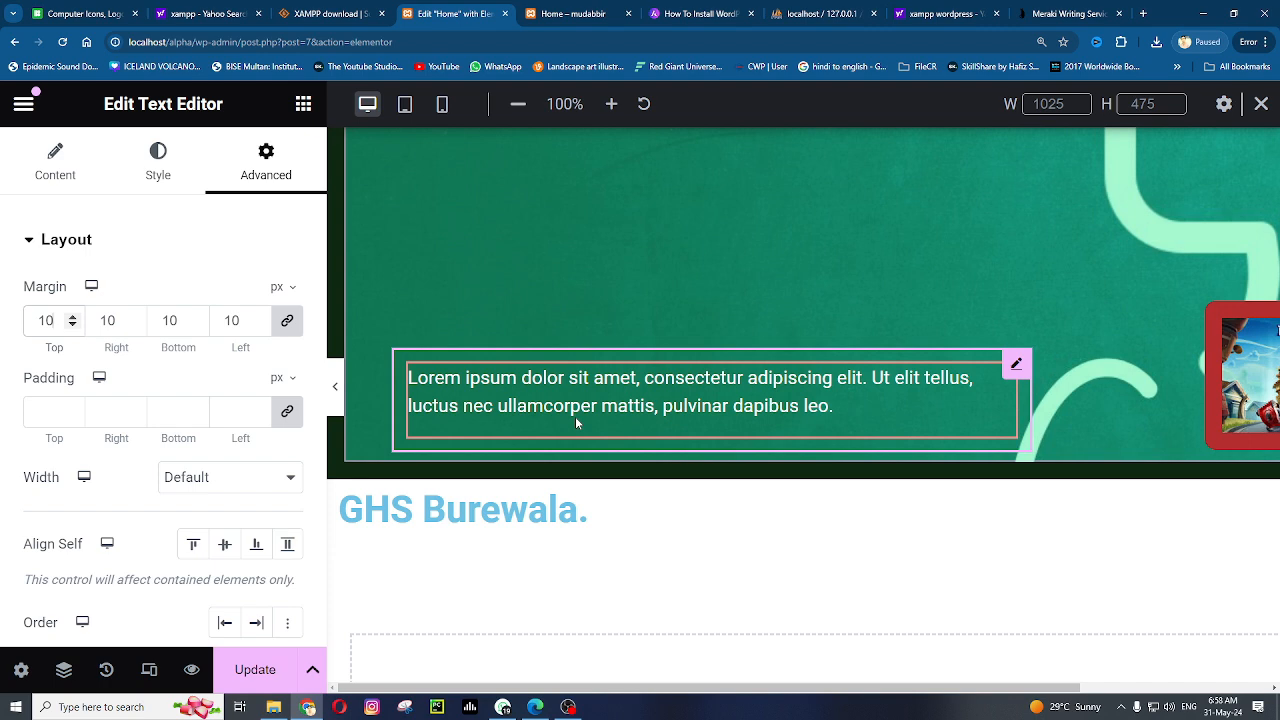
# Set the text widget's margin to 17 px top and right, 67 px bottom and 90 px left, with the sides unlinked
pyautogui.click(259, 317)
pyautogui.click(259, 317)
pyautogui.click(259, 317)
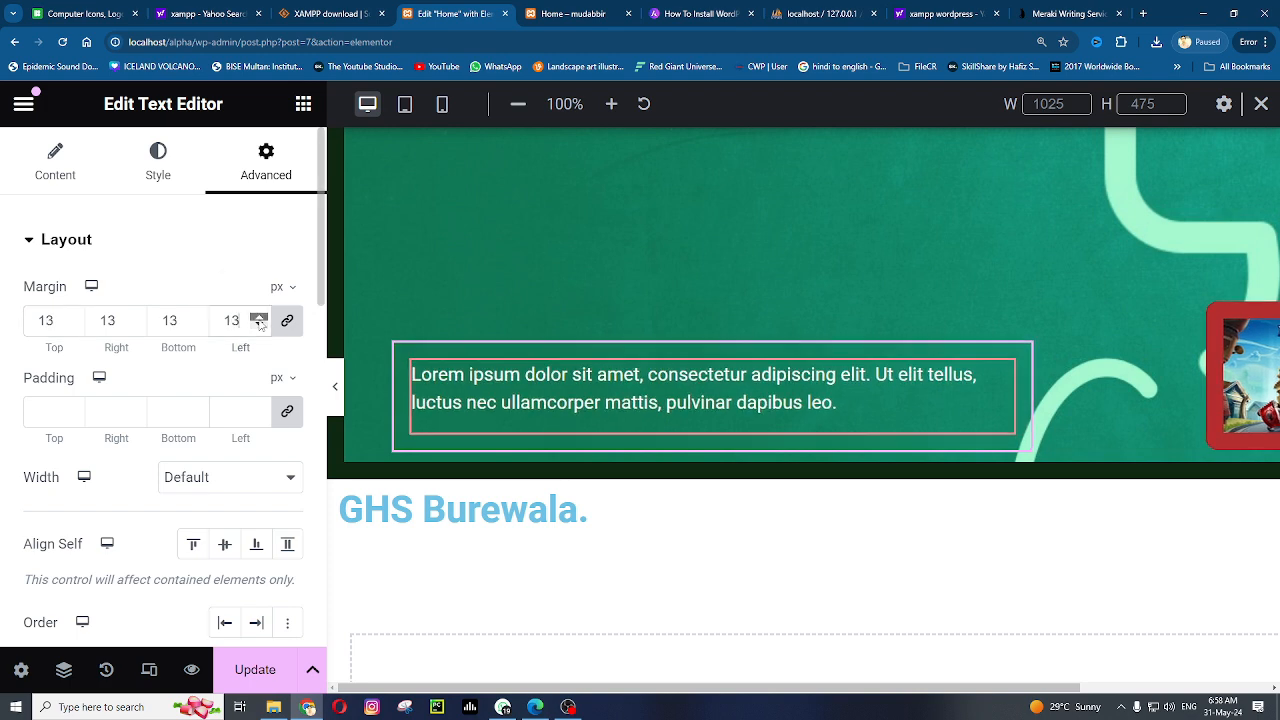
pyautogui.click(259, 317)
pyautogui.click(259, 317)
pyautogui.click(259, 317)
pyautogui.click(259, 317)
pyautogui.click(289, 321)
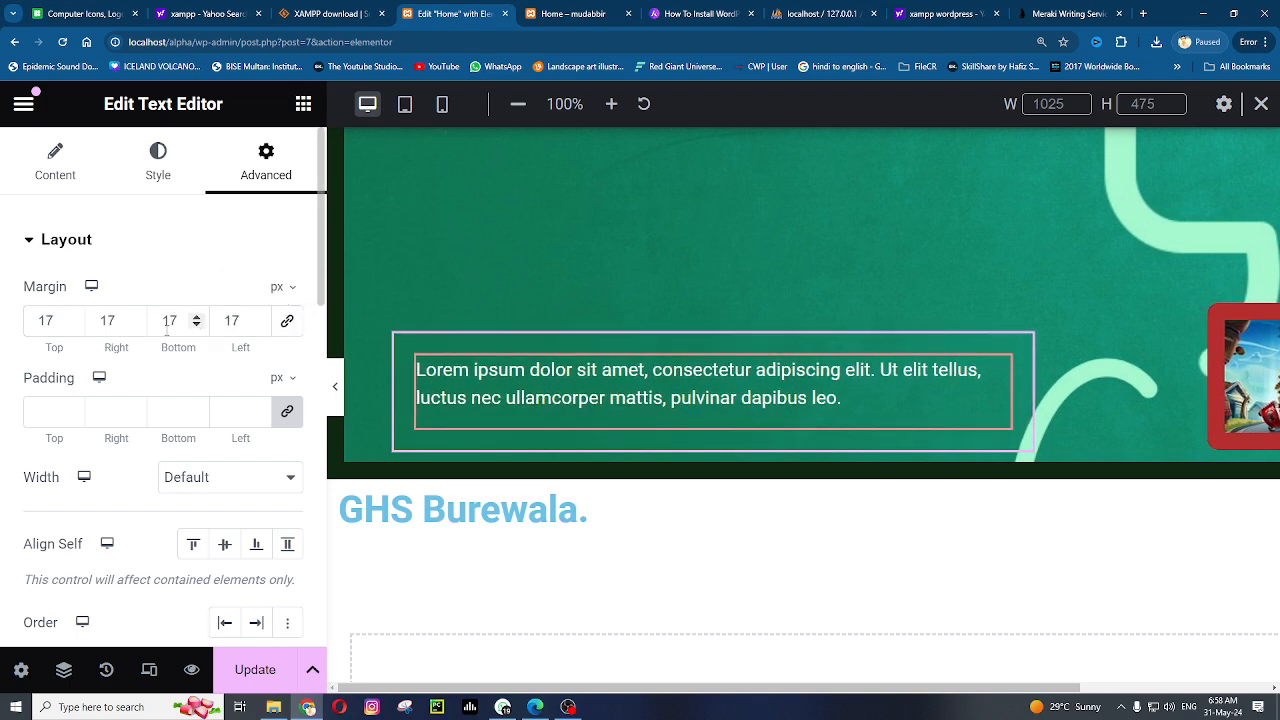
pyautogui.moveTo(265, 317); pyautogui.dragTo(198, 320)
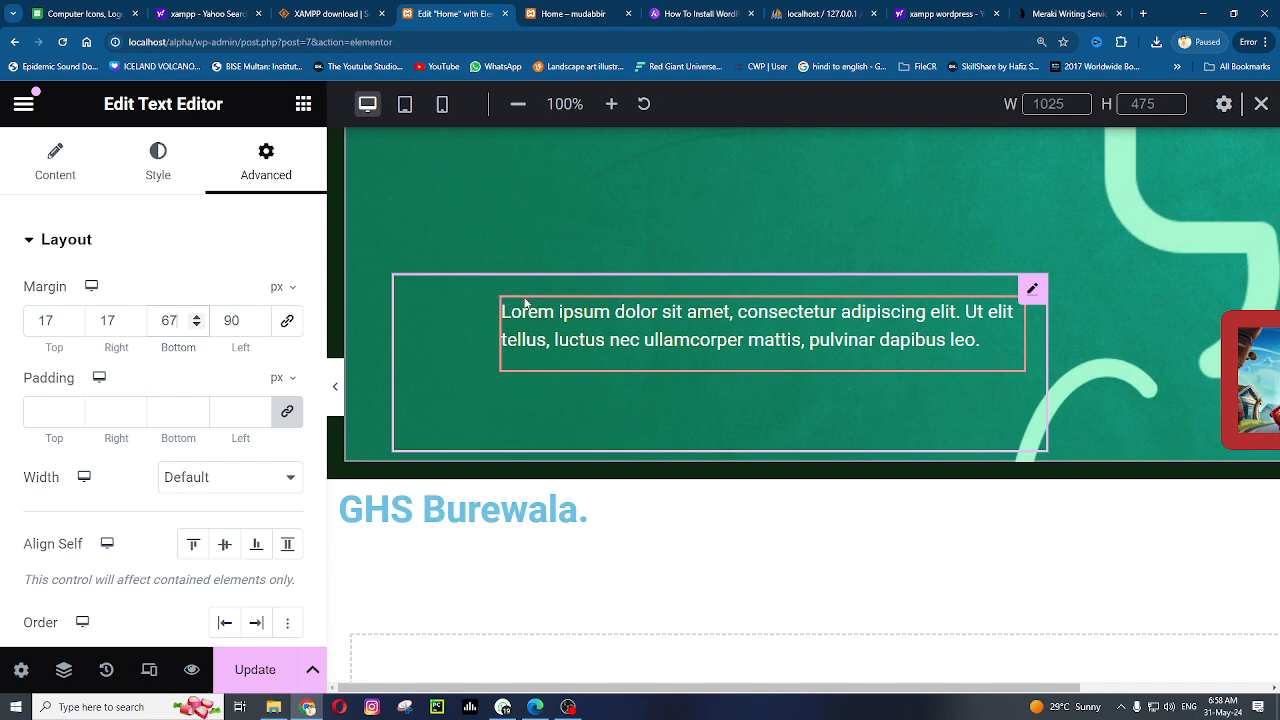
# Set the text widget's linked padding to 15 px on all sides
pyautogui.click(71, 408)
pyautogui.click(71, 408)
pyautogui.click(71, 408)
pyautogui.click(71, 408)
pyautogui.click(71, 408)
pyautogui.click(71, 408)
pyautogui.click(71, 408)
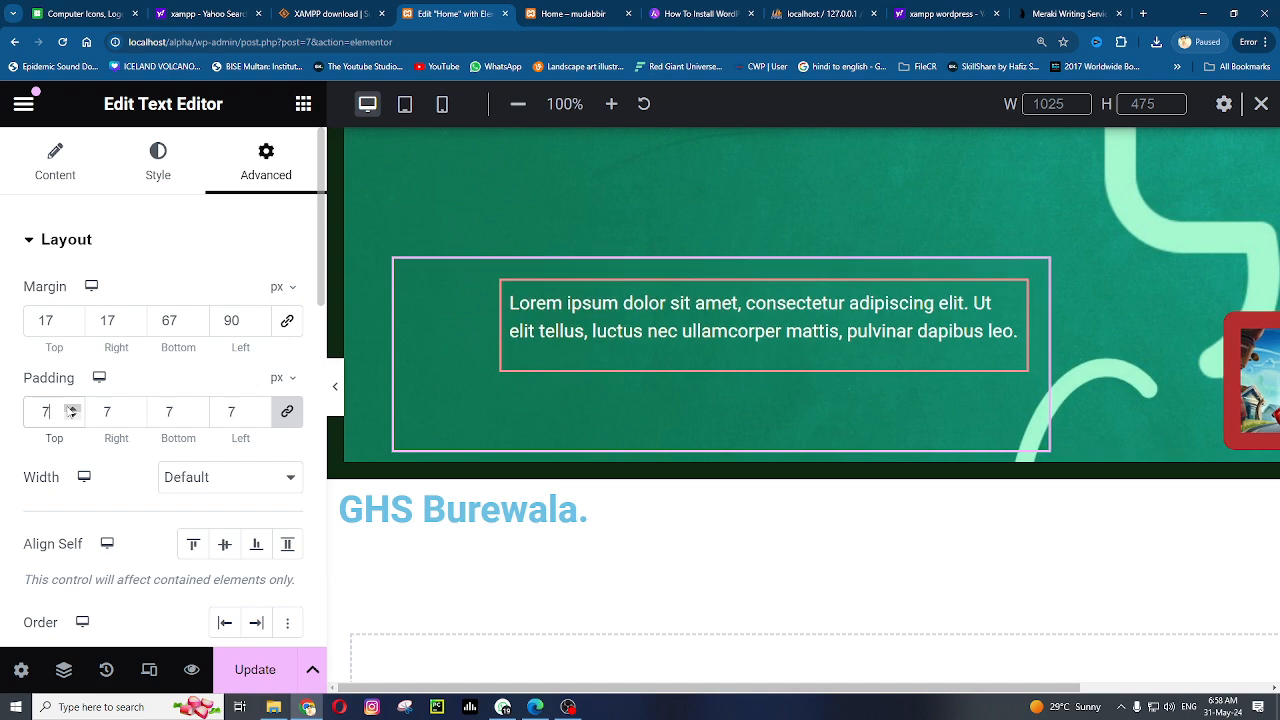
pyautogui.click(71, 408)
pyautogui.click(71, 408)
pyautogui.click(71, 408)
pyautogui.click(71, 408)
pyautogui.click(71, 408)
pyautogui.click(71, 408)
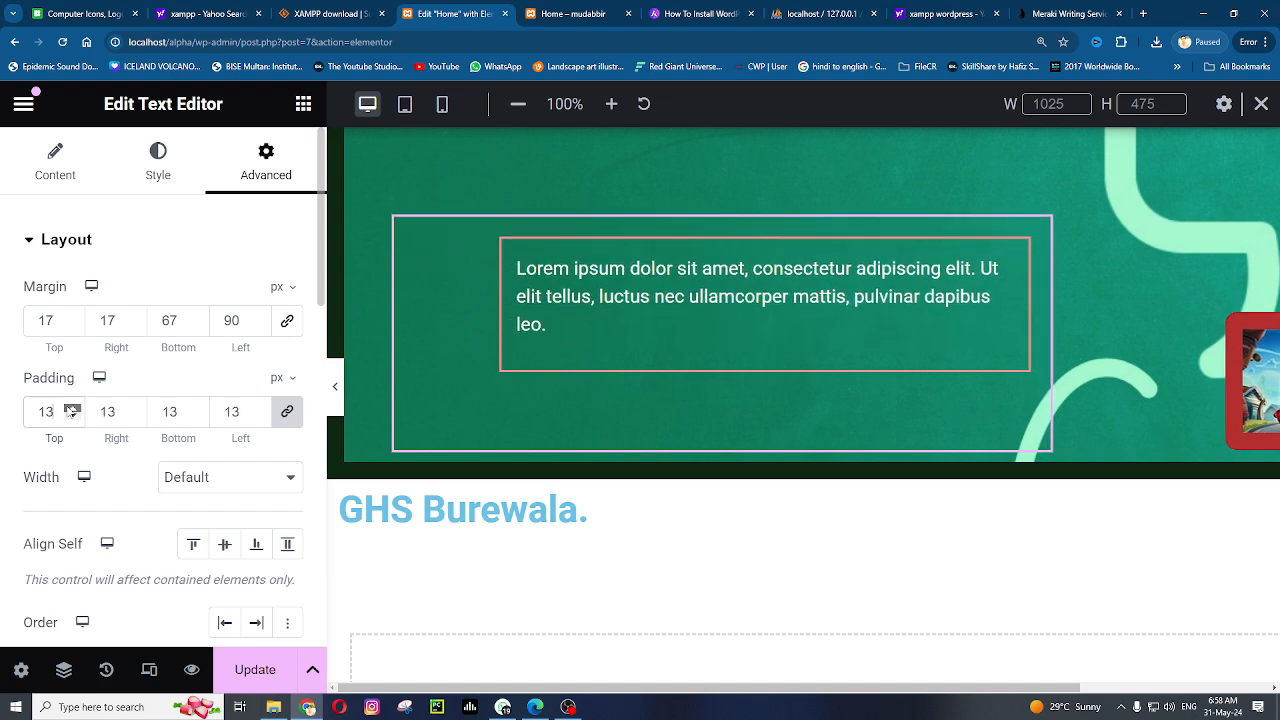
pyautogui.click(71, 408)
pyautogui.click(71, 408)
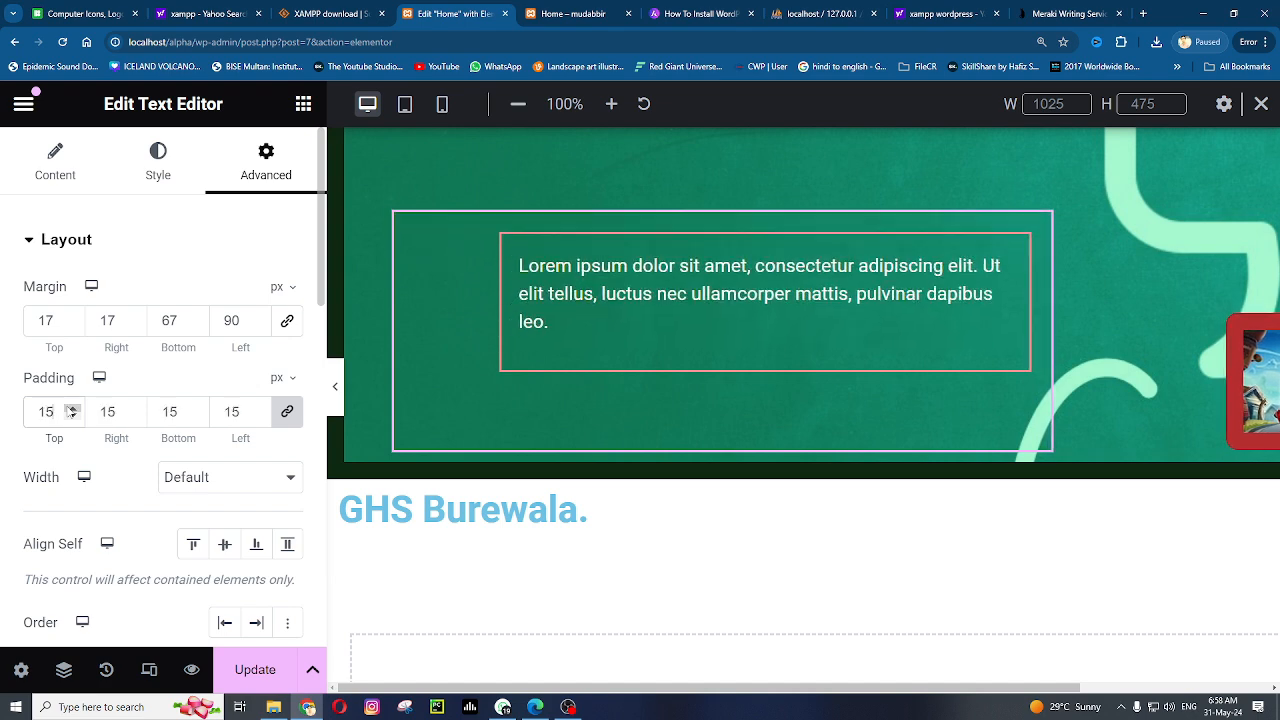
# Increase only the text widget's top margin to 30 px
pyautogui.click(72, 317)
pyautogui.click(72, 317)
pyautogui.click(72, 317)
pyautogui.click(72, 317)
pyautogui.click(72, 317)
pyautogui.click(72, 317)
pyautogui.click(72, 317)
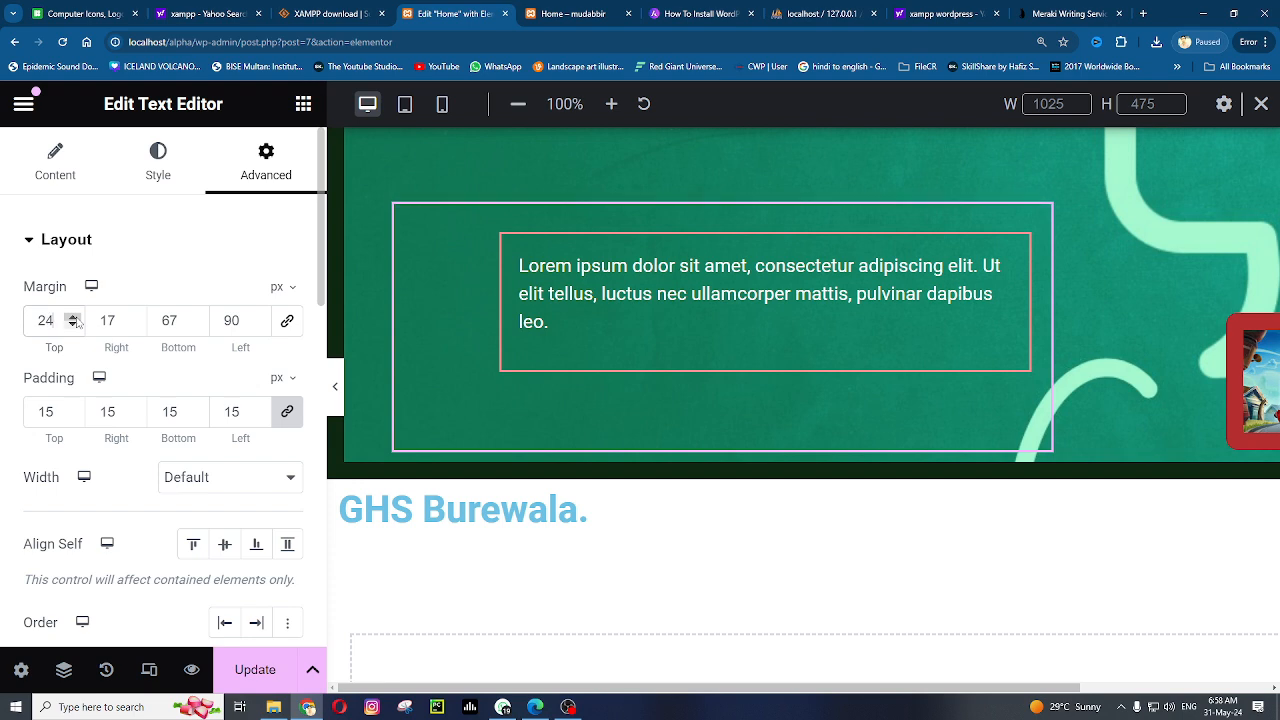
pyautogui.click(73, 317)
pyautogui.click(73, 317)
pyautogui.click(73, 317)
pyautogui.click(73, 317)
pyautogui.click(73, 317)
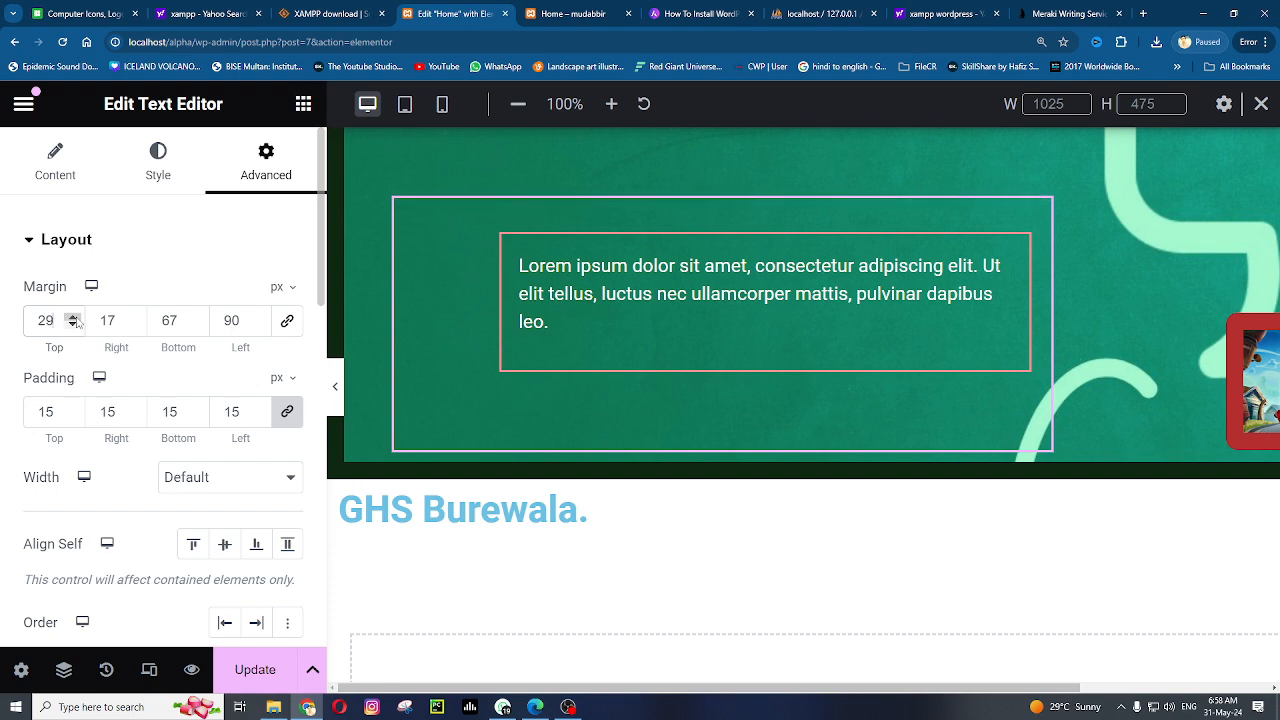
pyautogui.click(73, 317)
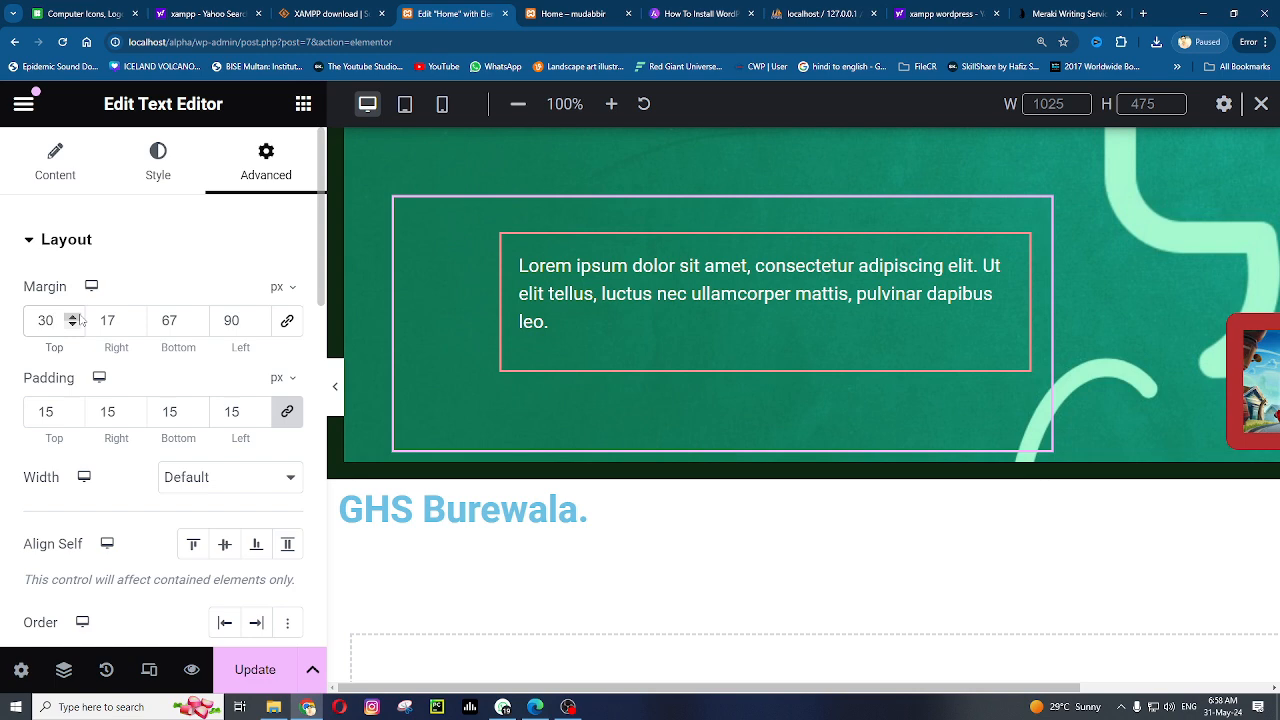
pyautogui.click(511, 248)
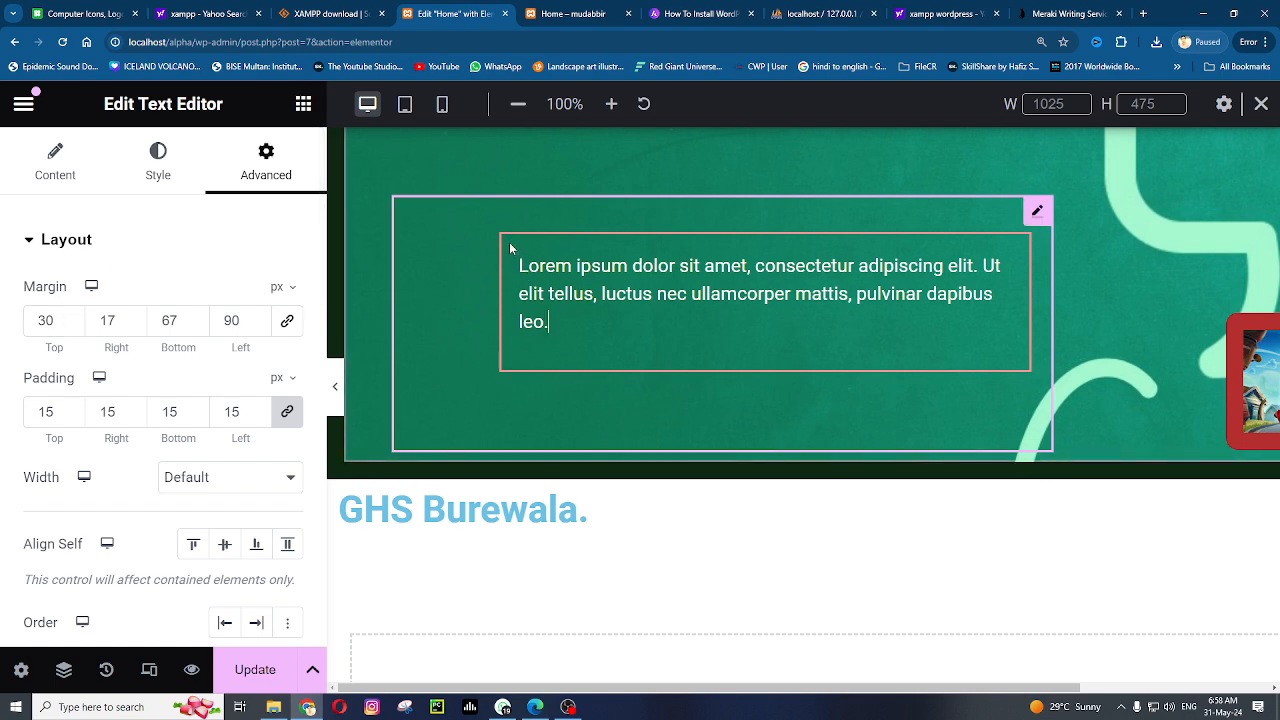
pyautogui.moveTo(501, 235); pyautogui.dragTo(405, 197)
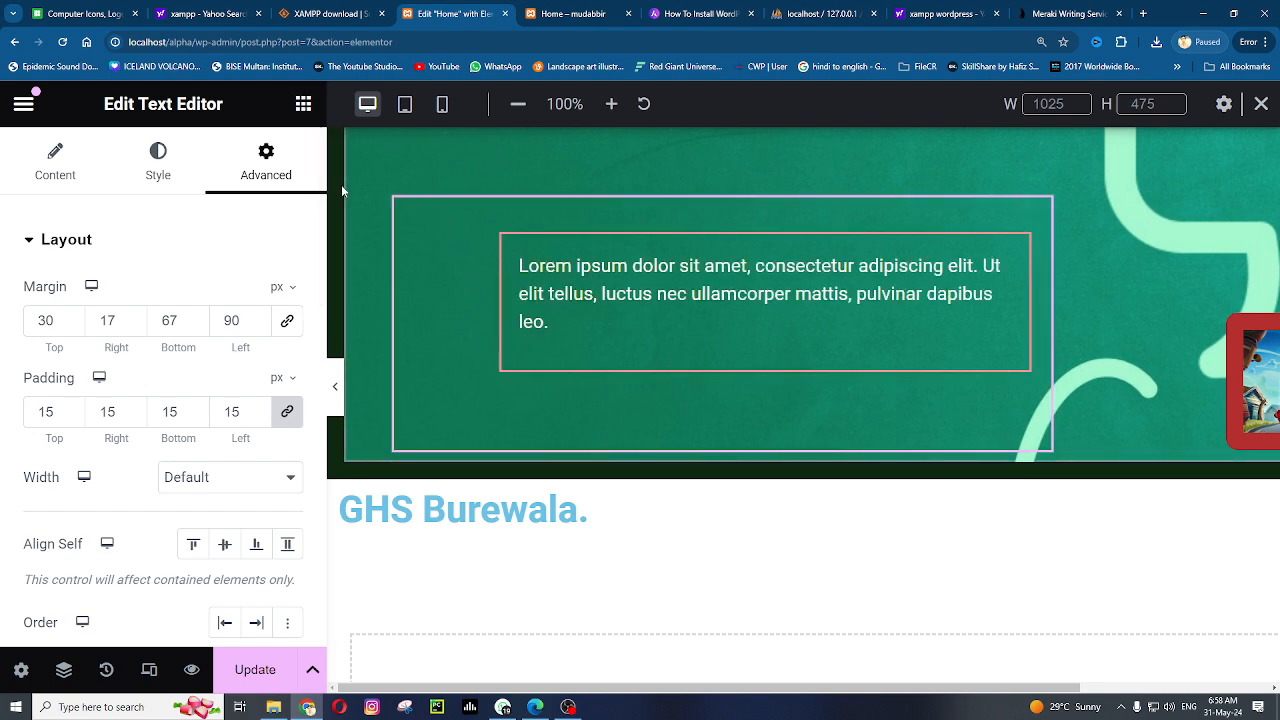
# Delete the lorem ipsum text widget and the Plants vs. Zombies image from the green container
pyautogui.scroll(3, 966, 272)
pyautogui.hotkey('ctrl', '-')
pyautogui.hotkey('ctrl', '-')
pyautogui.hotkey('ctrl', '-')
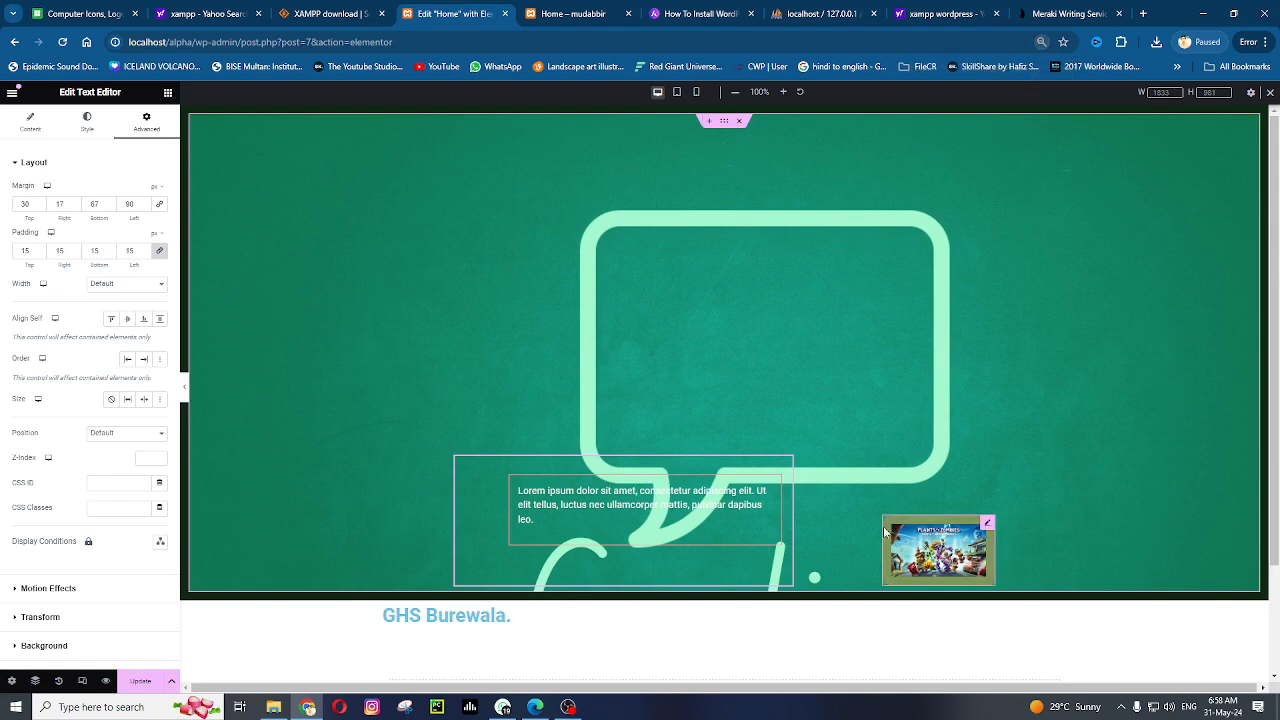
pyautogui.rightClick(786, 464)
pyautogui.click(828, 688)
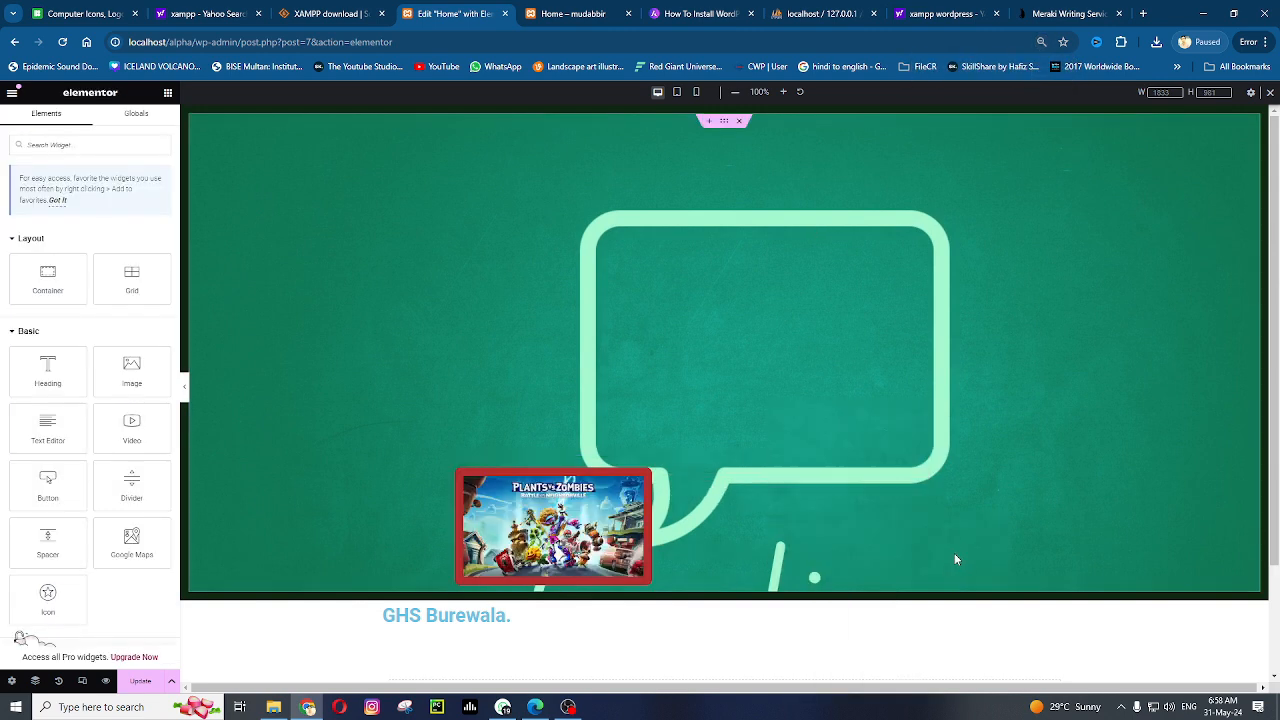
pyautogui.rightClick(640, 468)
pyautogui.click(710, 679)
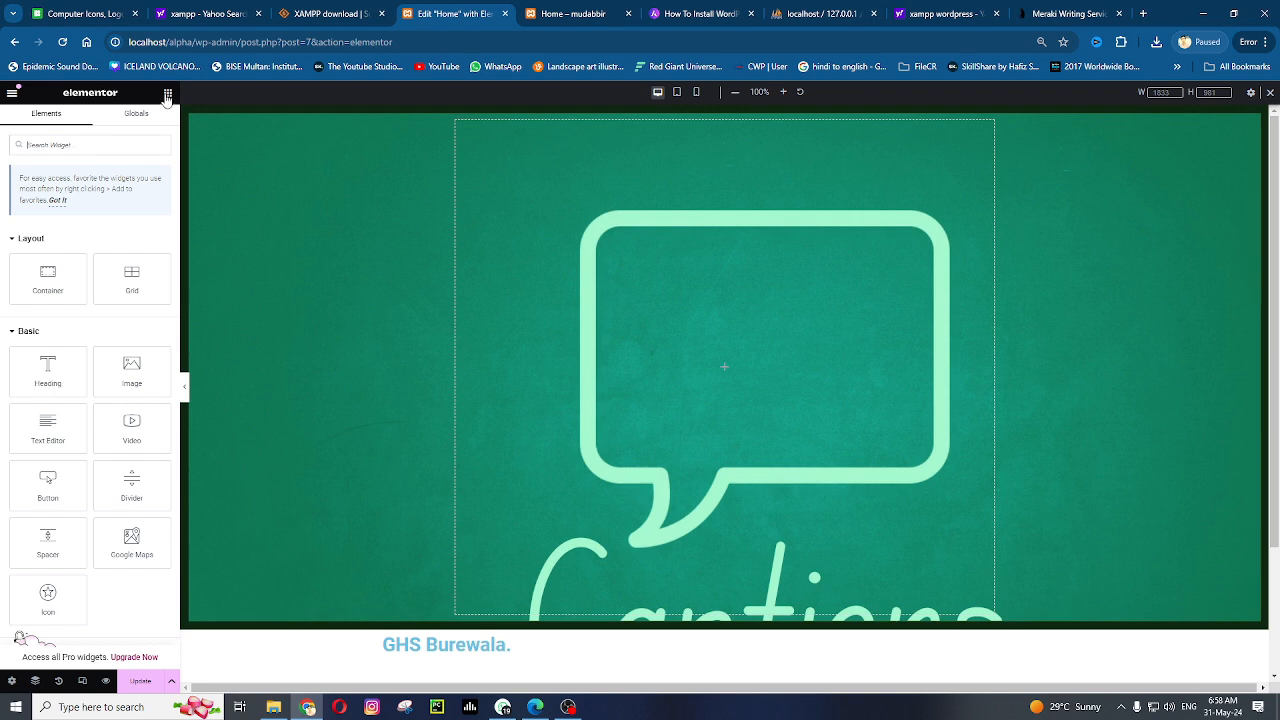
# Add a Button widget to the empty green container and try to add a second one beside it
pyautogui.moveTo(47, 485); pyautogui.dragTo(675, 350)
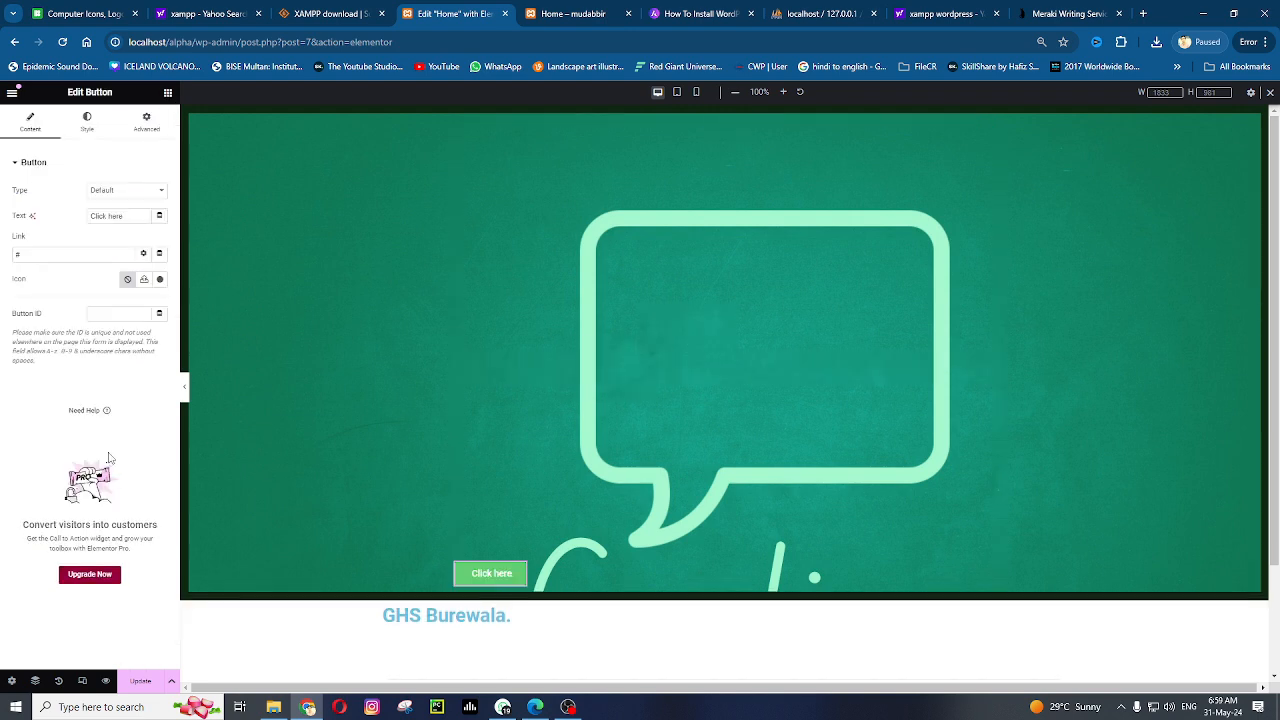
pyautogui.click(167, 92)
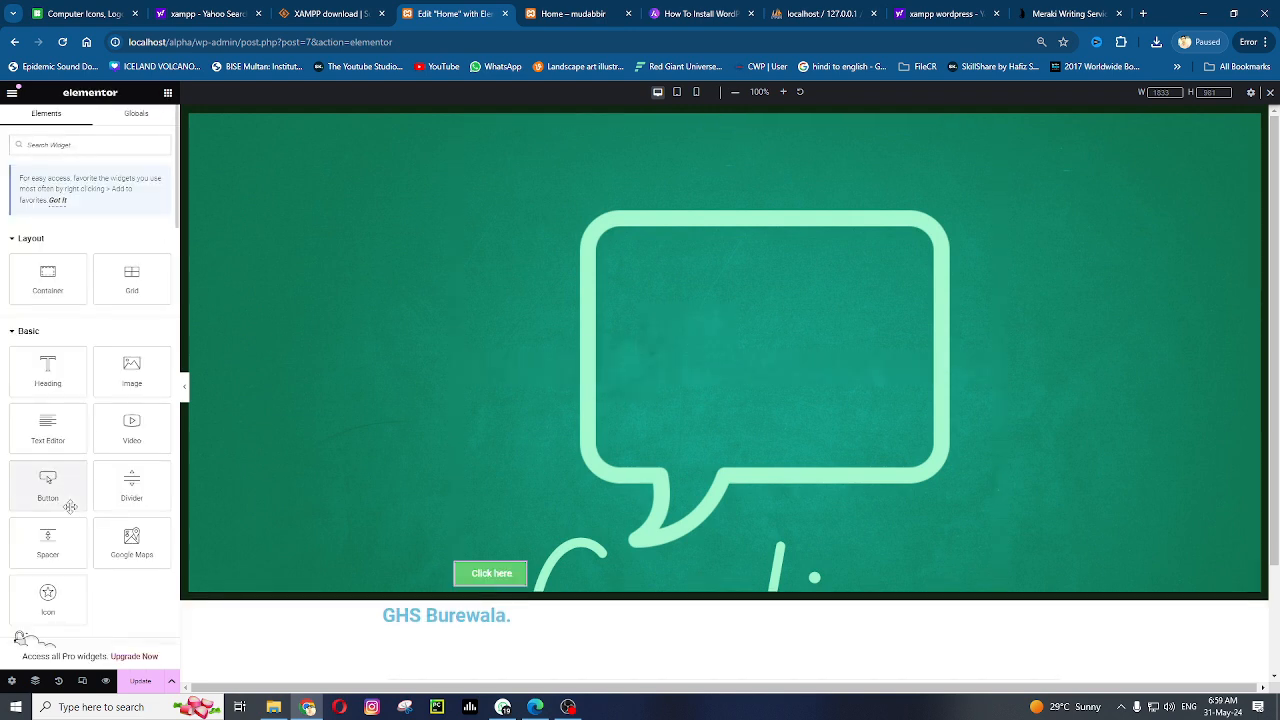
pyautogui.moveTo(60, 500); pyautogui.dragTo(704, 563)
# Clear the green container's row direction and set both Justify Content and Align Items to Center
pyautogui.click(726, 122)
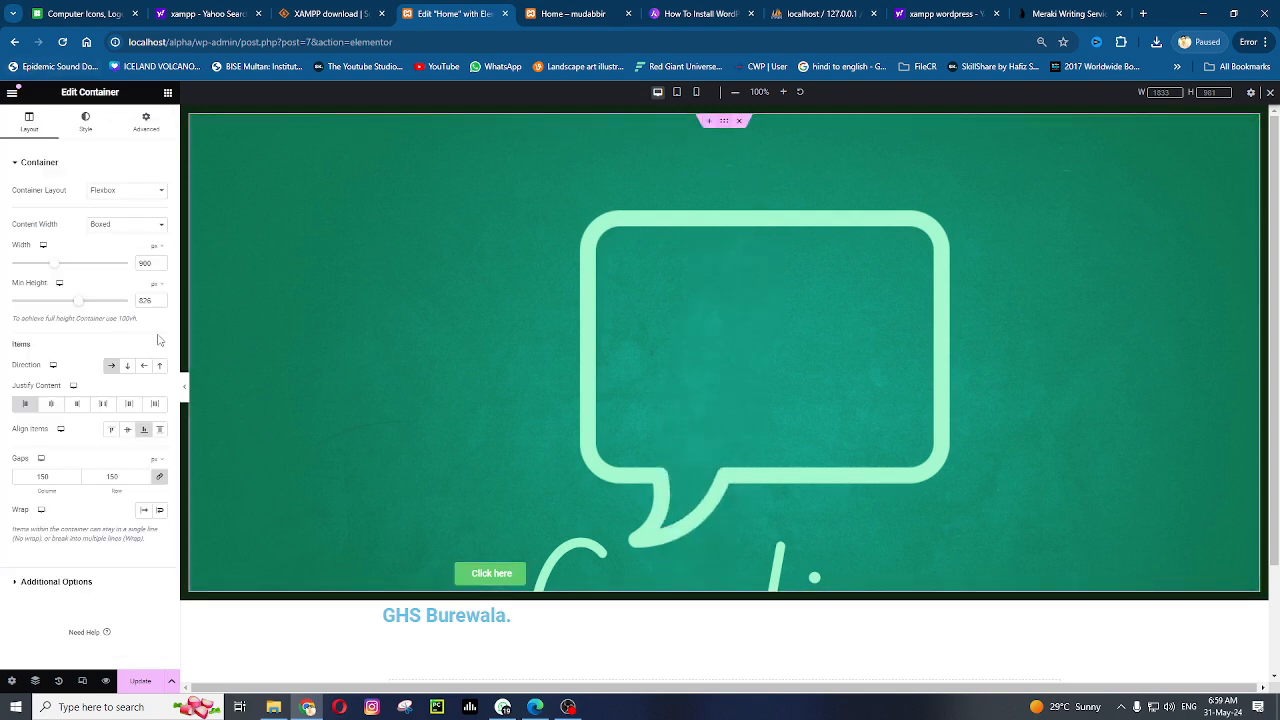
pyautogui.click(111, 365)
pyautogui.click(52, 404)
pyautogui.click(127, 429)
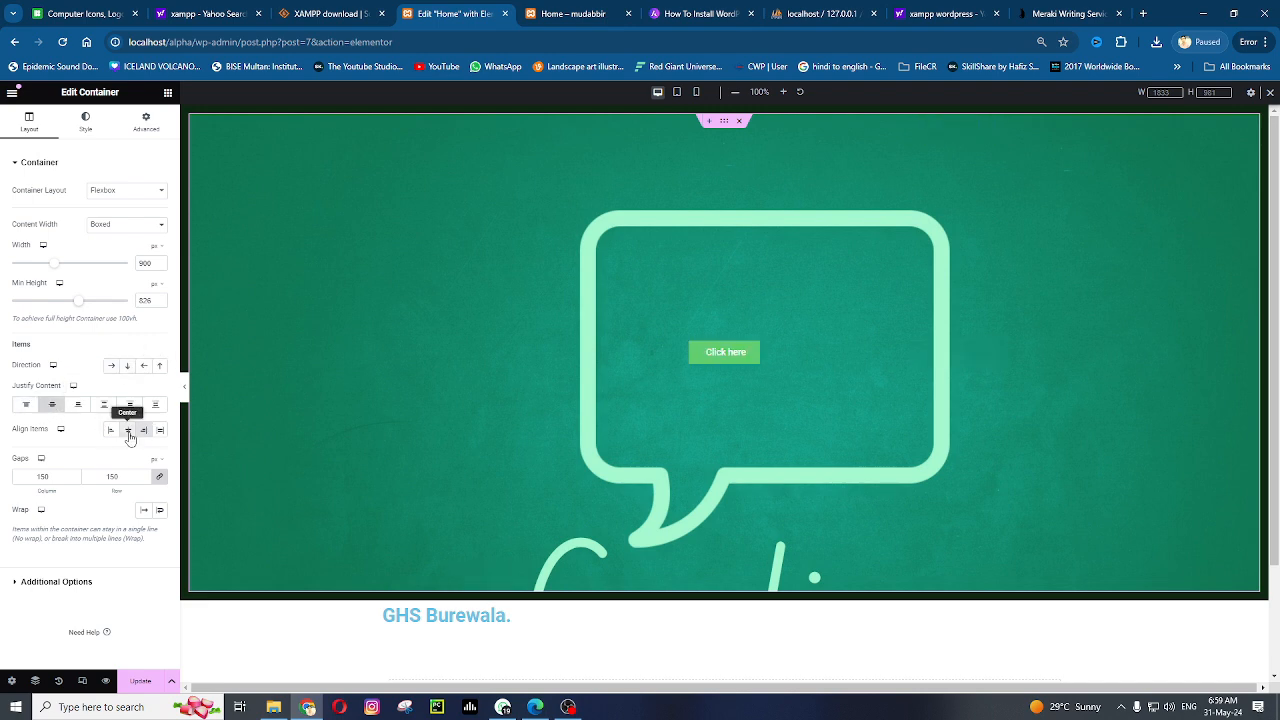
# Duplicate the centered Click here button inside the container
pyautogui.click(754, 352)
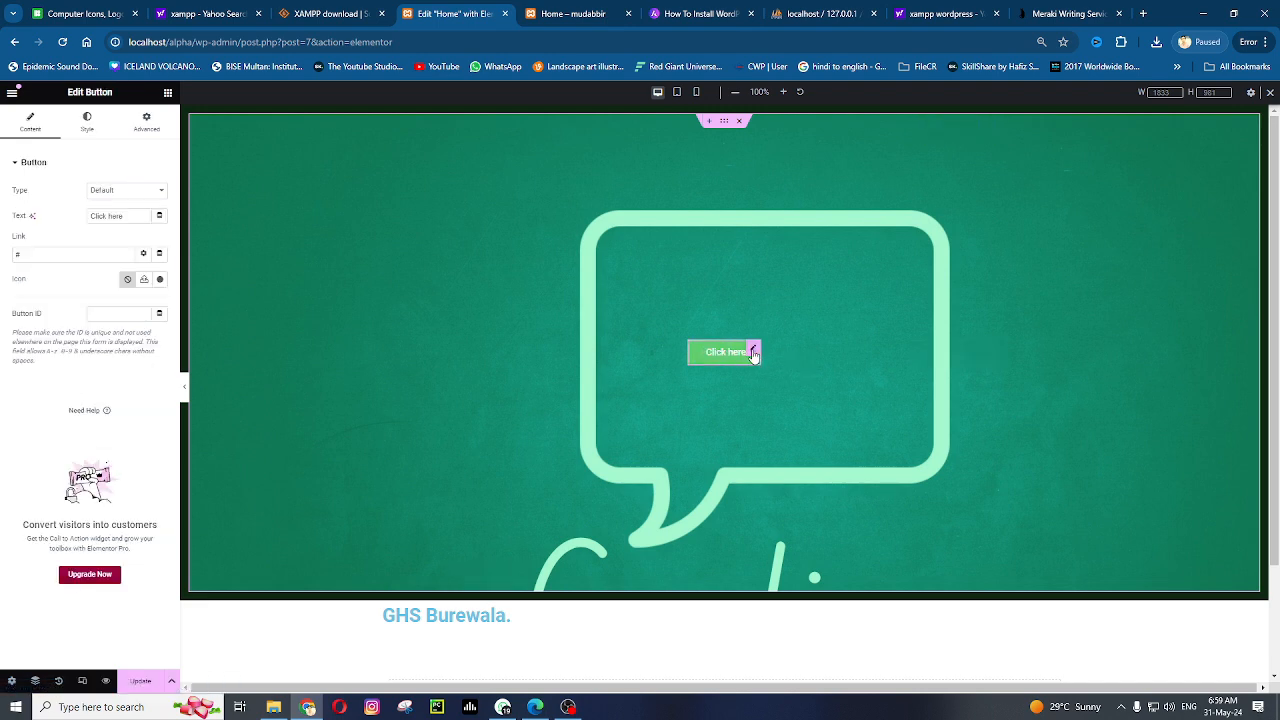
pyautogui.rightClick(753, 350)
pyautogui.click(770, 386)
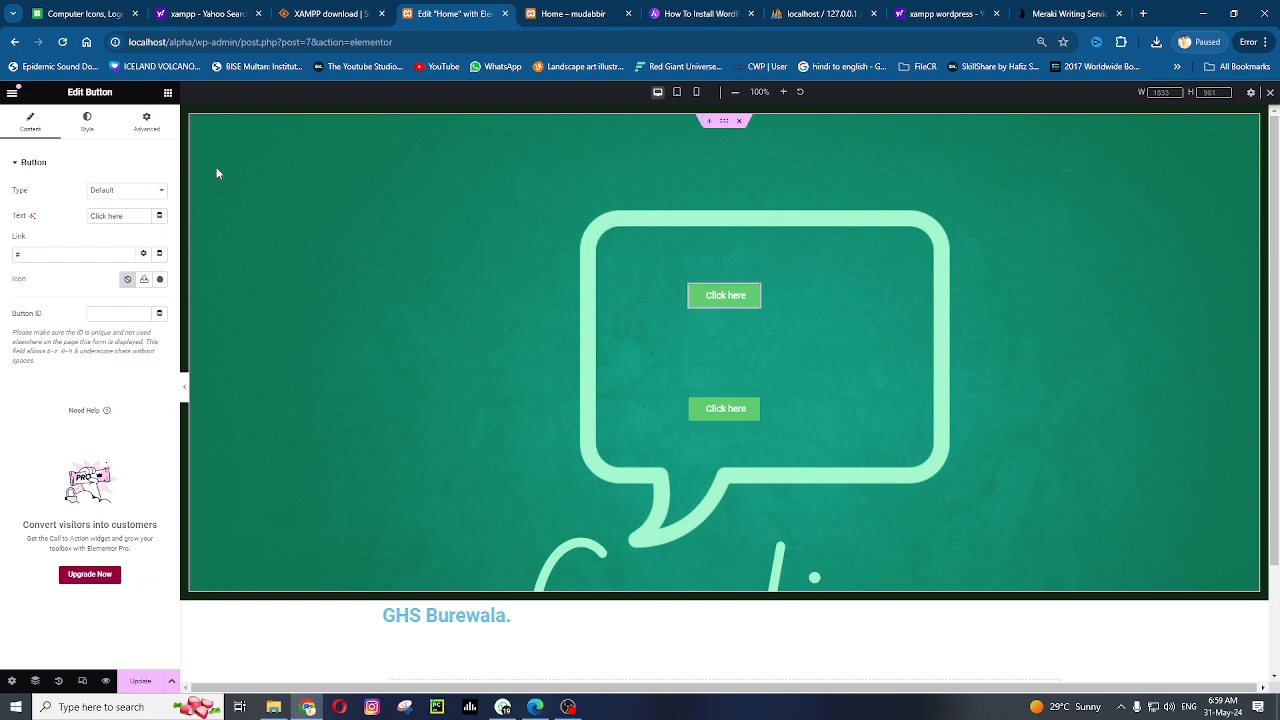
# Try Absolute positioning on the upper Click here button and return its position to Default
pyautogui.click(146, 121)
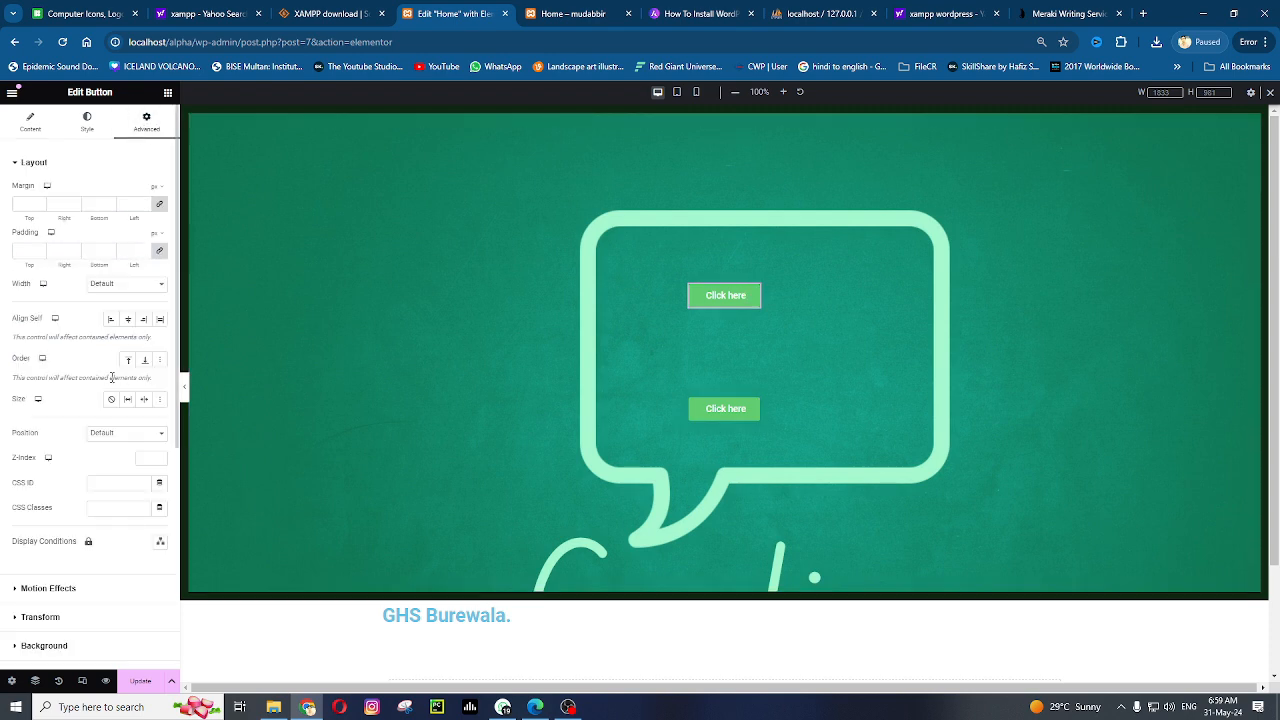
pyautogui.click(124, 434)
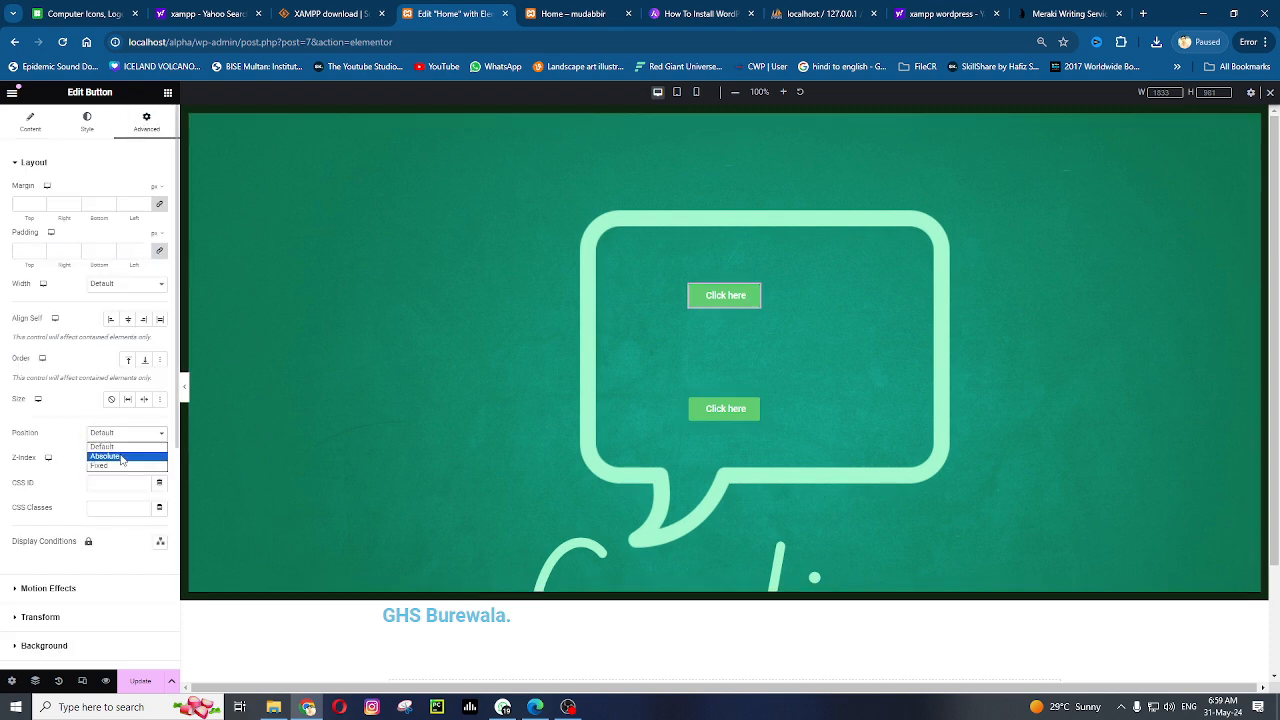
pyautogui.click(121, 457)
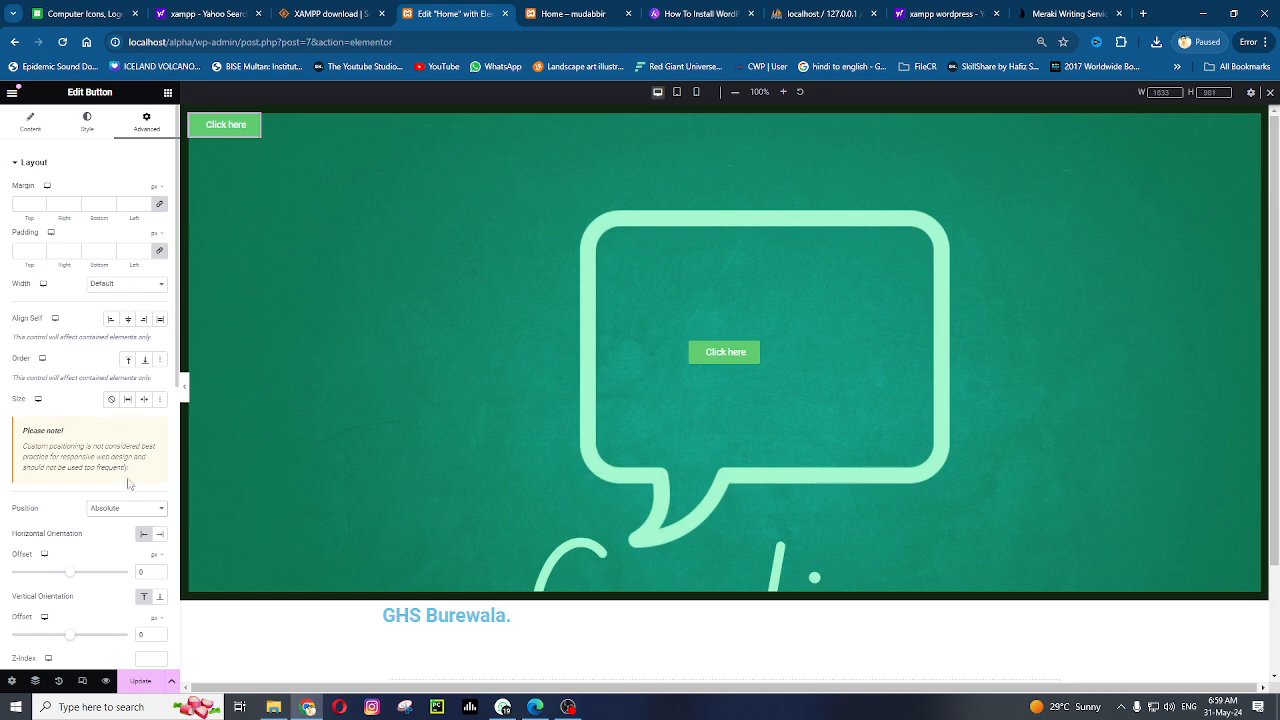
pyautogui.click(119, 510)
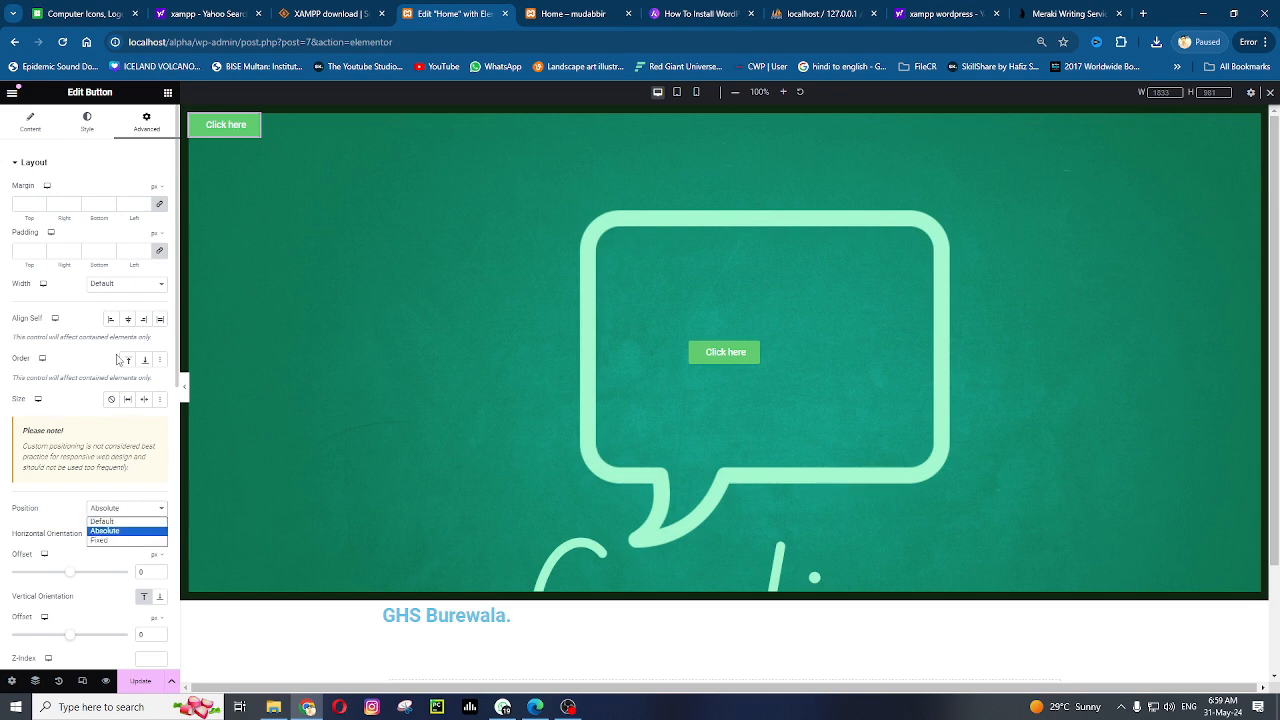
pyautogui.click(119, 522)
# Set the width of both Click here buttons to Inline (auto)
pyautogui.click(136, 284)
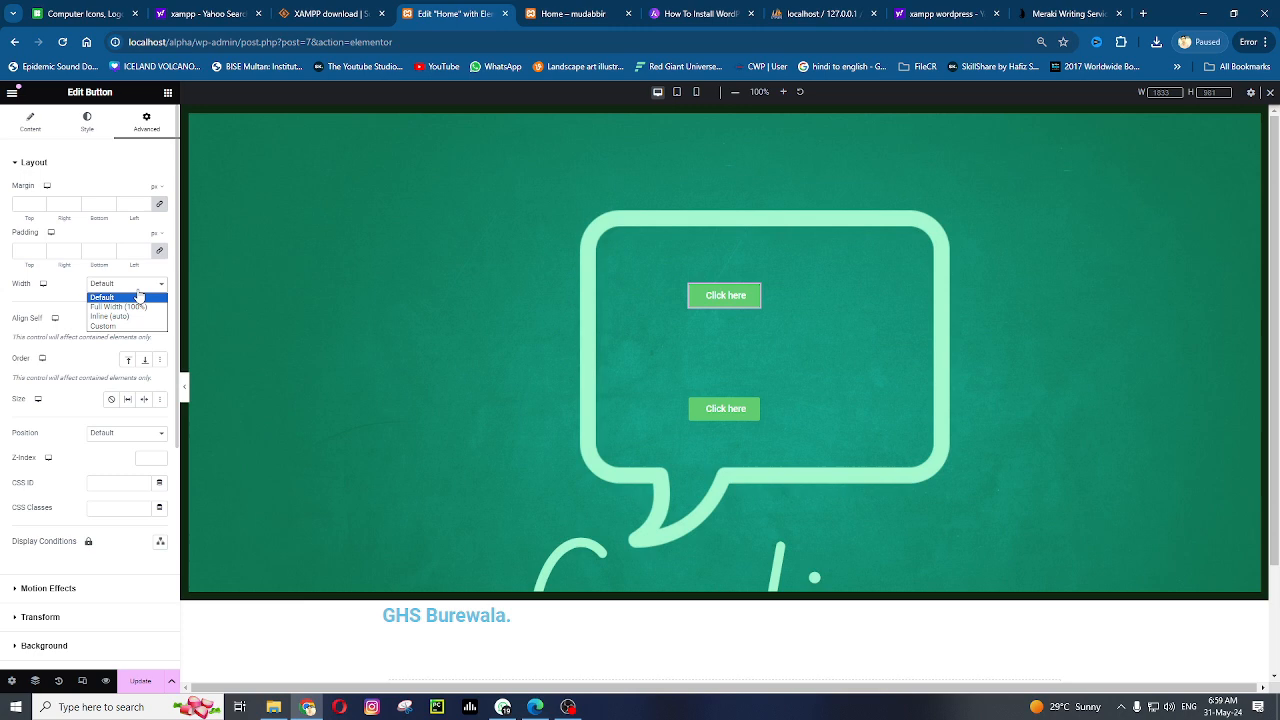
pyautogui.click(133, 319)
pyautogui.click(750, 409)
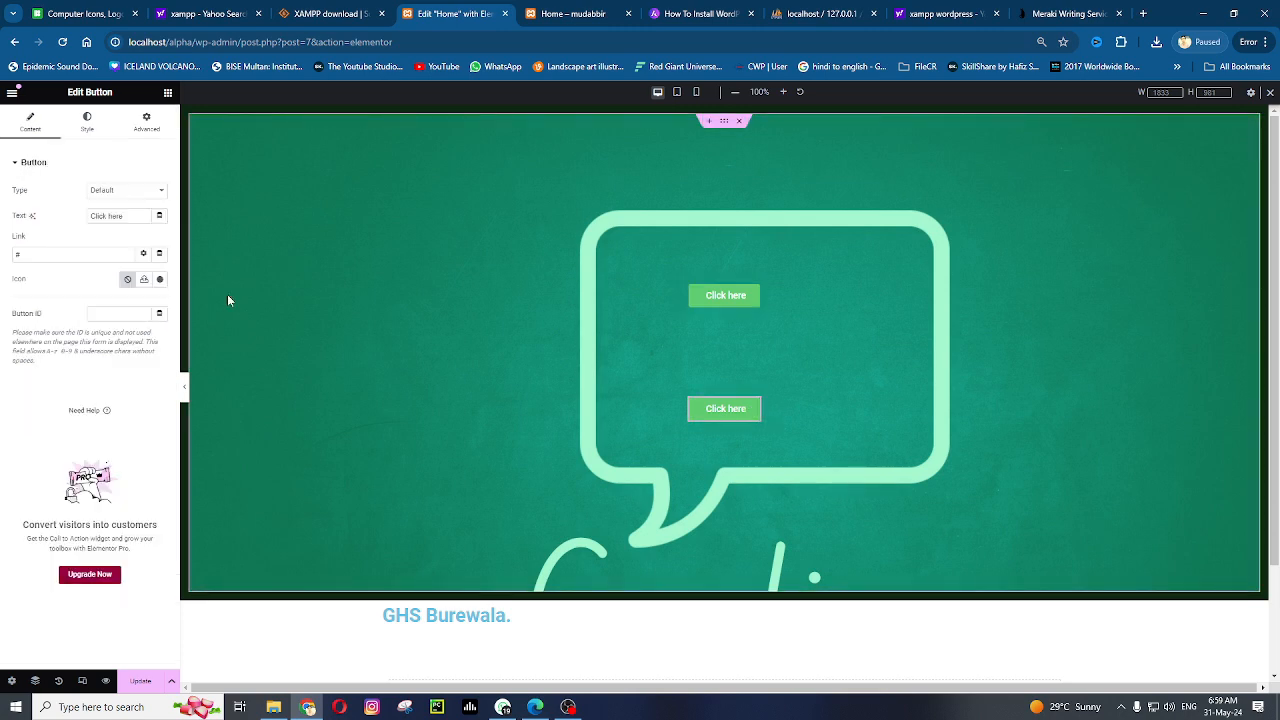
pyautogui.click(146, 120)
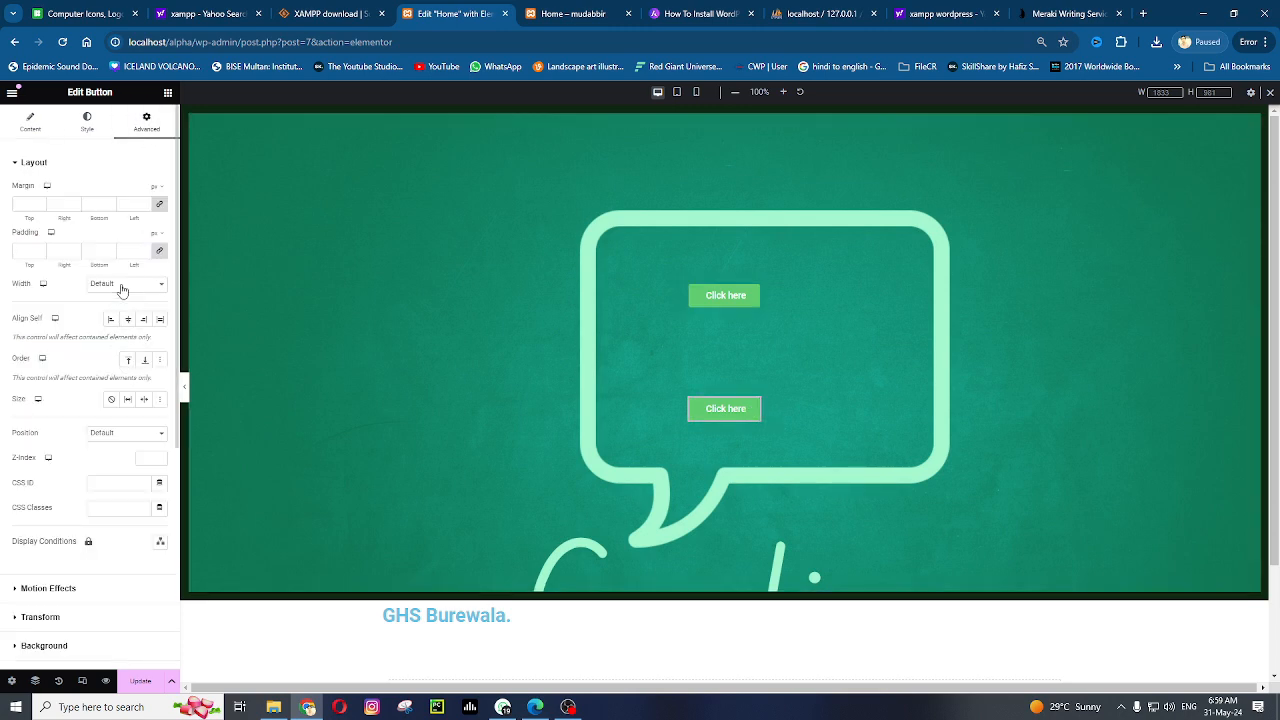
pyautogui.click(127, 284)
pyautogui.click(130, 316)
pyautogui.click(28, 122)
pyautogui.click(146, 118)
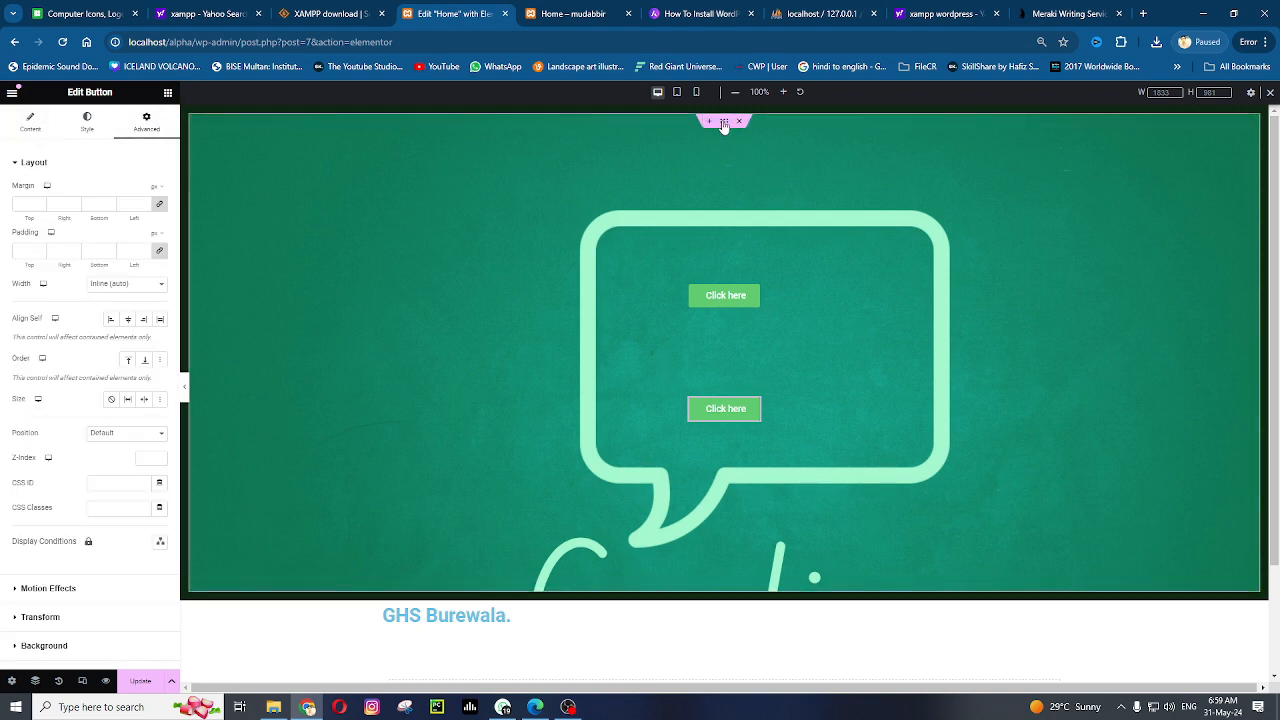
# Set the green container's direction to horizontal row and Justify Content to Start
pyautogui.click(723, 122)
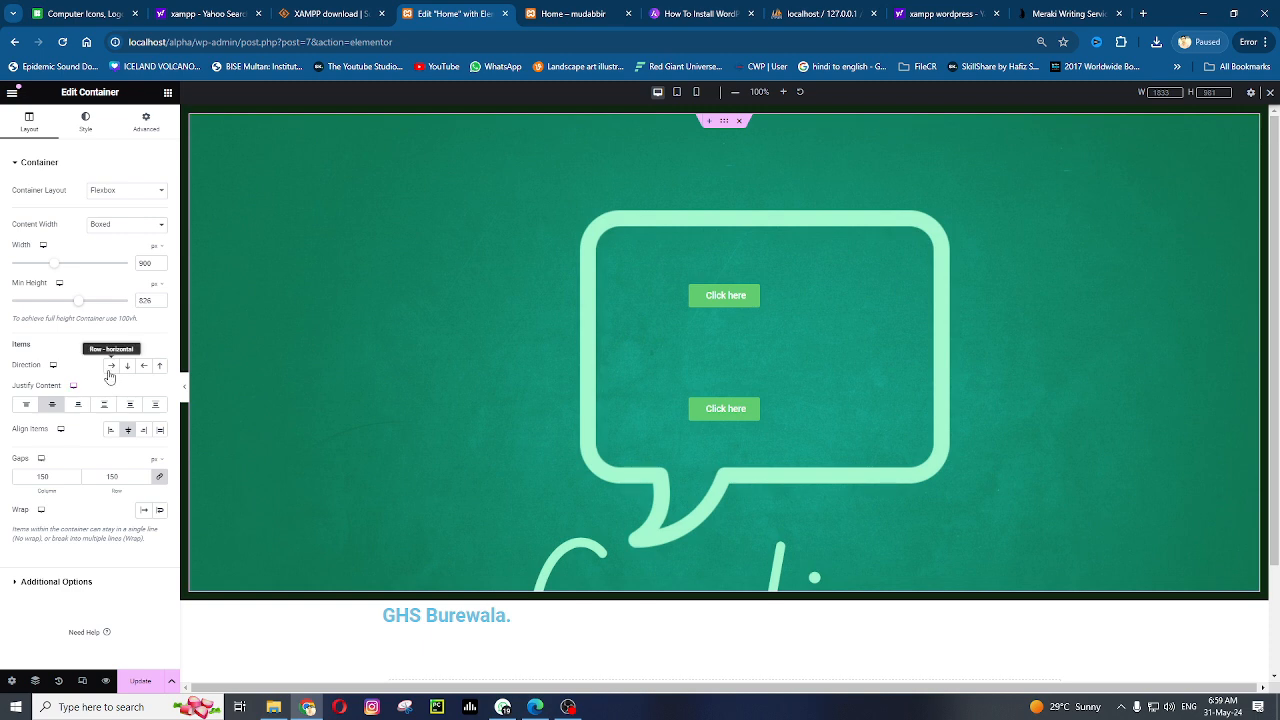
pyautogui.click(110, 370)
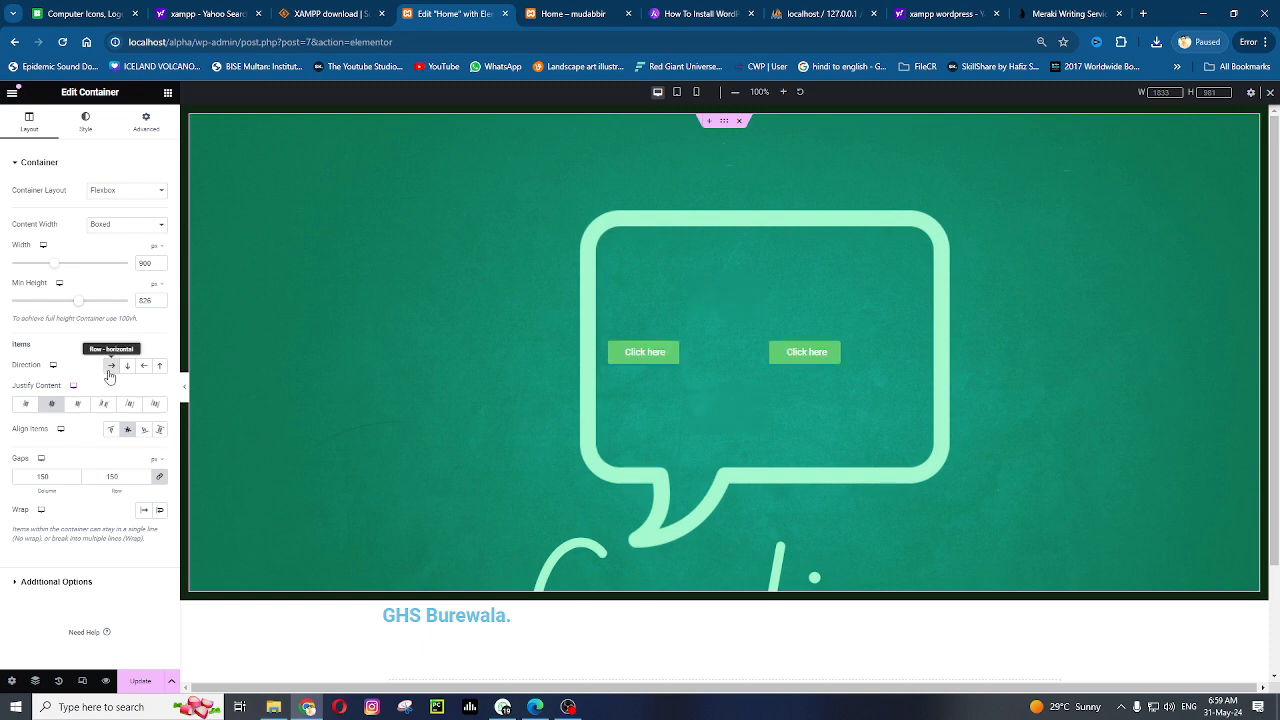
pyautogui.click(27, 404)
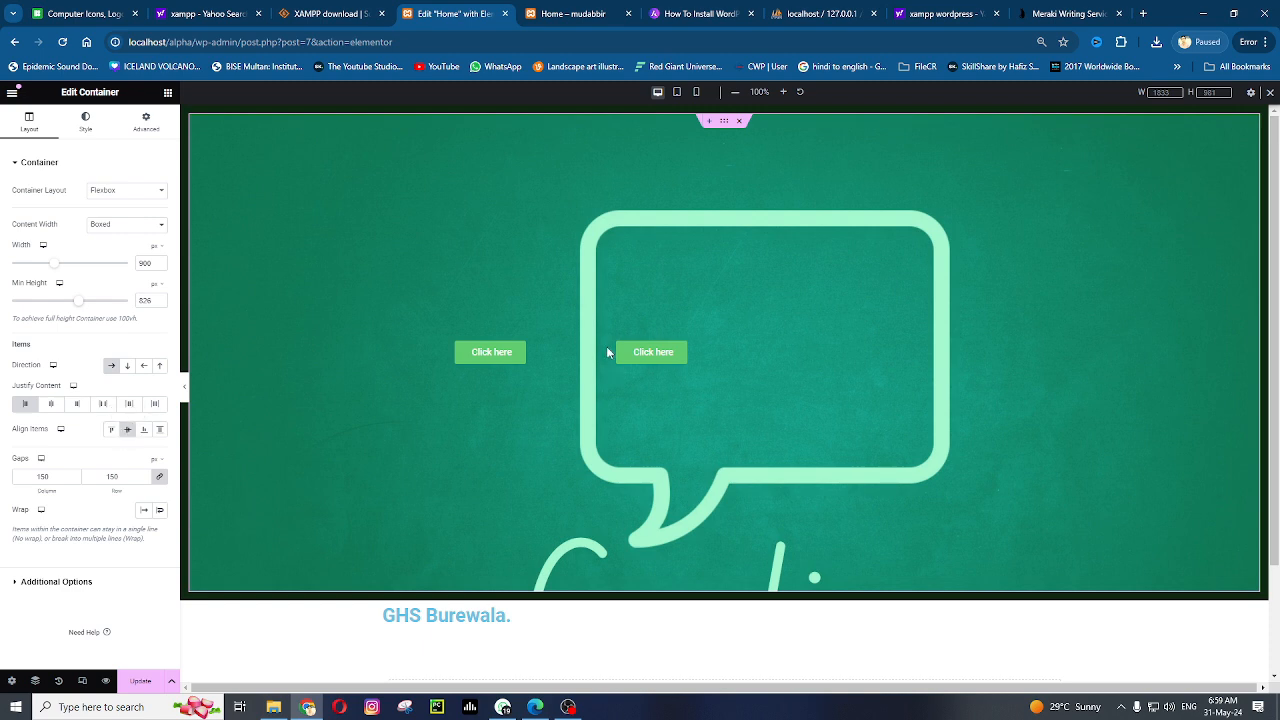
# Set the container's column and row gaps to 0 px
pyautogui.moveTo(686, 352)
pyautogui.moveTo(62, 487); pyautogui.dragTo(4, 485)
pyautogui.write('0')
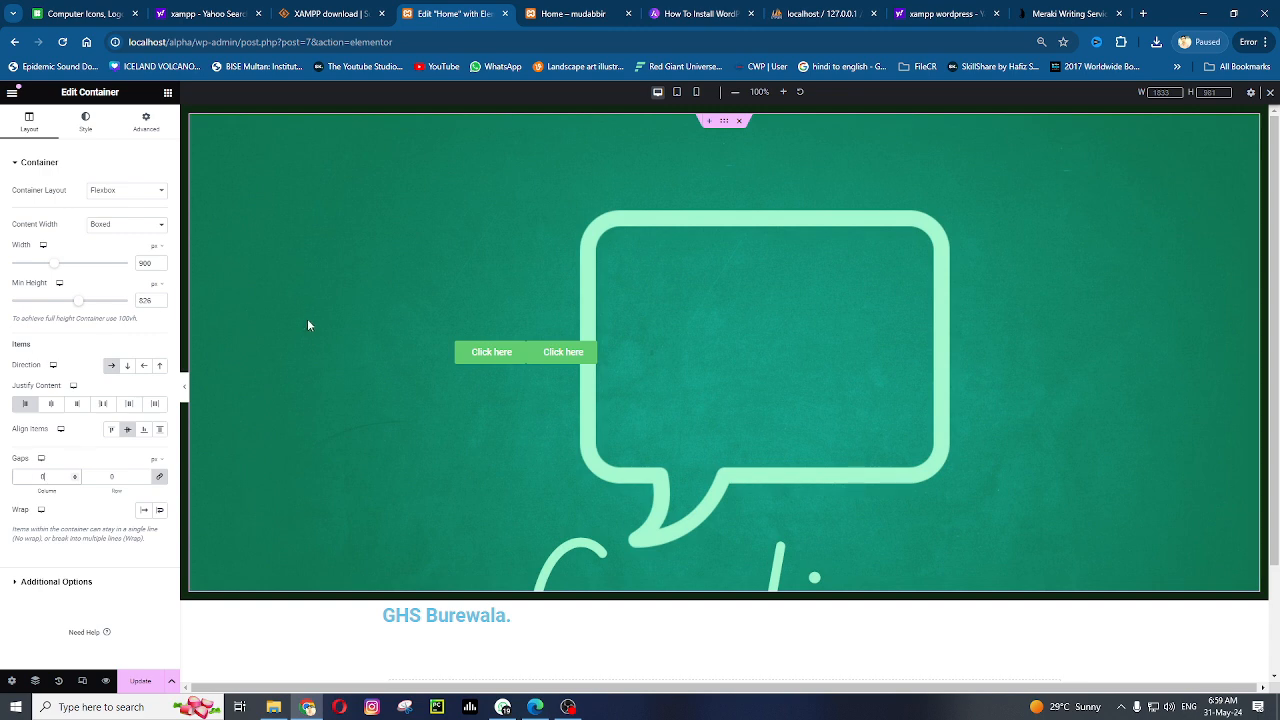
# Unlink the second Click here button's margins and set only its left margin to 40 px
pyautogui.click(588, 349)
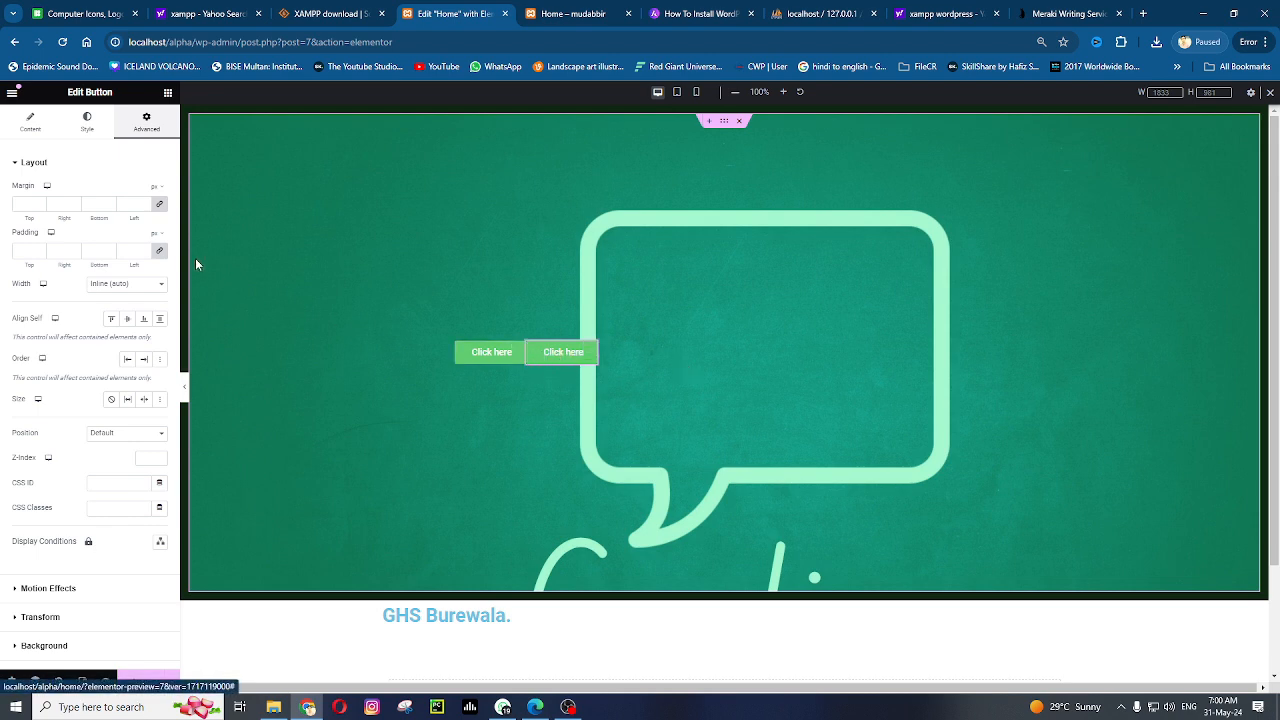
pyautogui.click(159, 203)
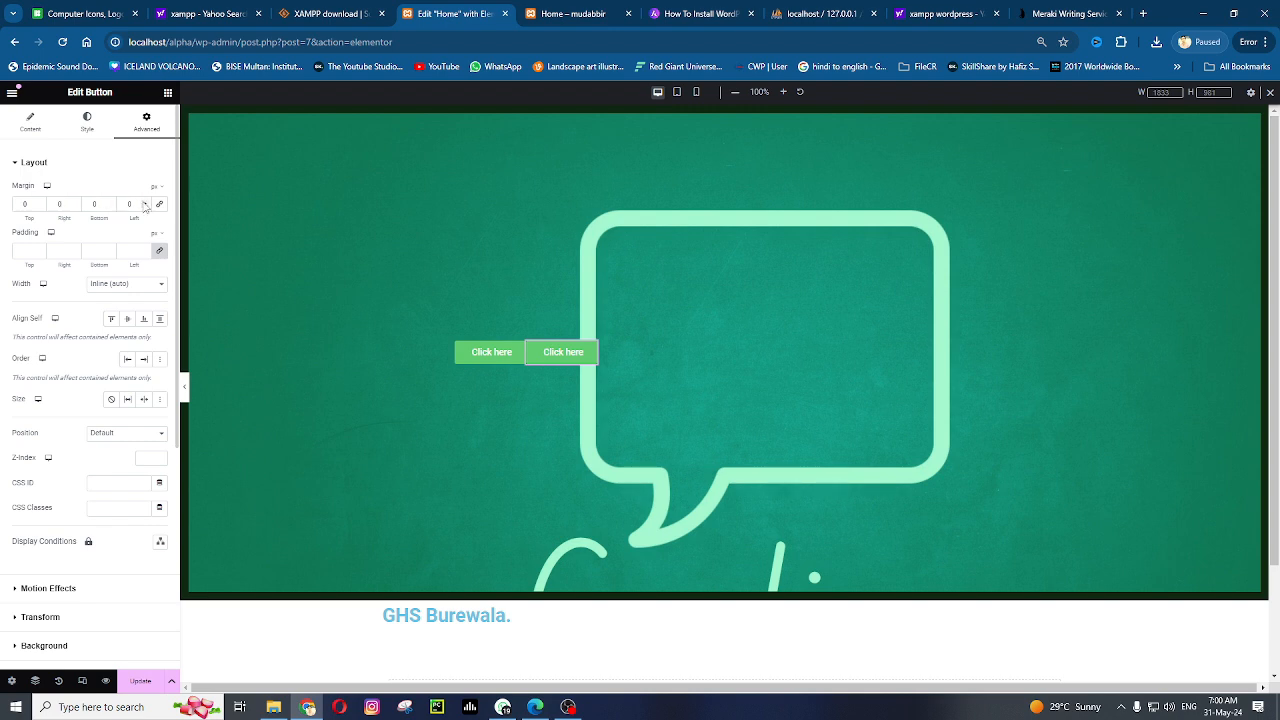
pyautogui.moveTo(145, 202); pyautogui.dragTo(147, 206)
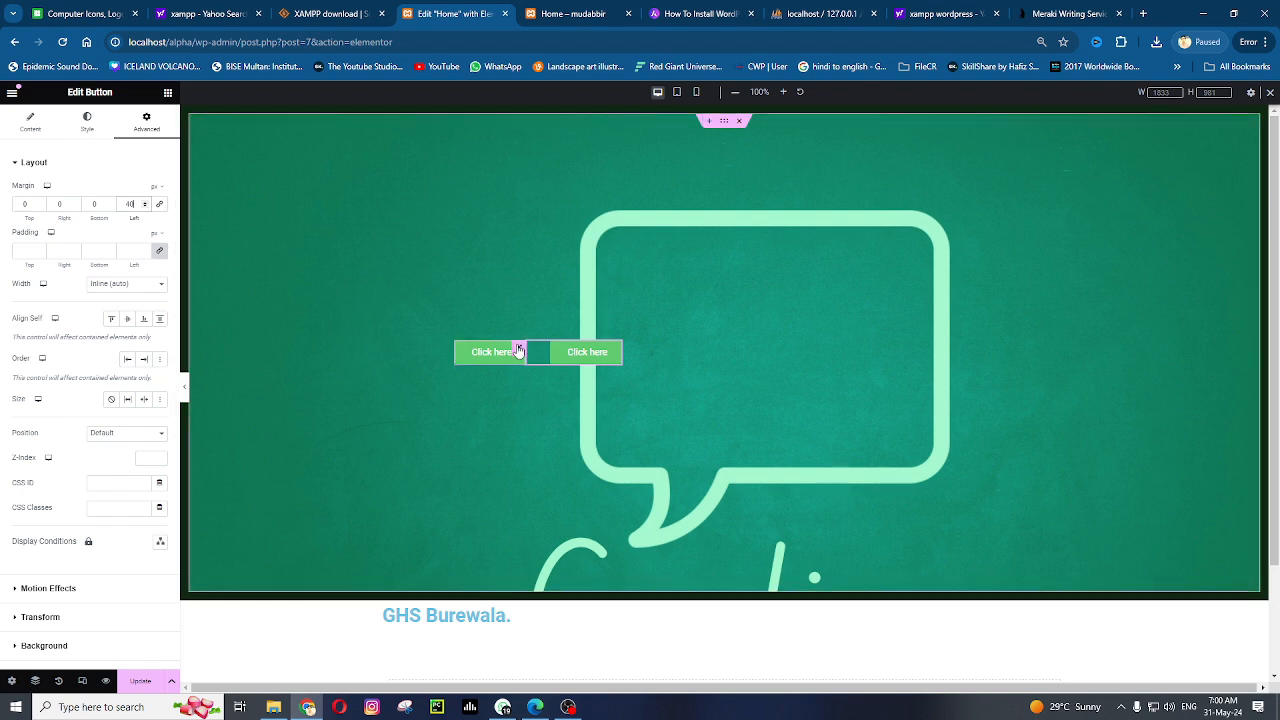
# Give the first Click here button an unlinked right margin of 45 px and a padding of 54 px on all sides
pyautogui.click(468, 356)
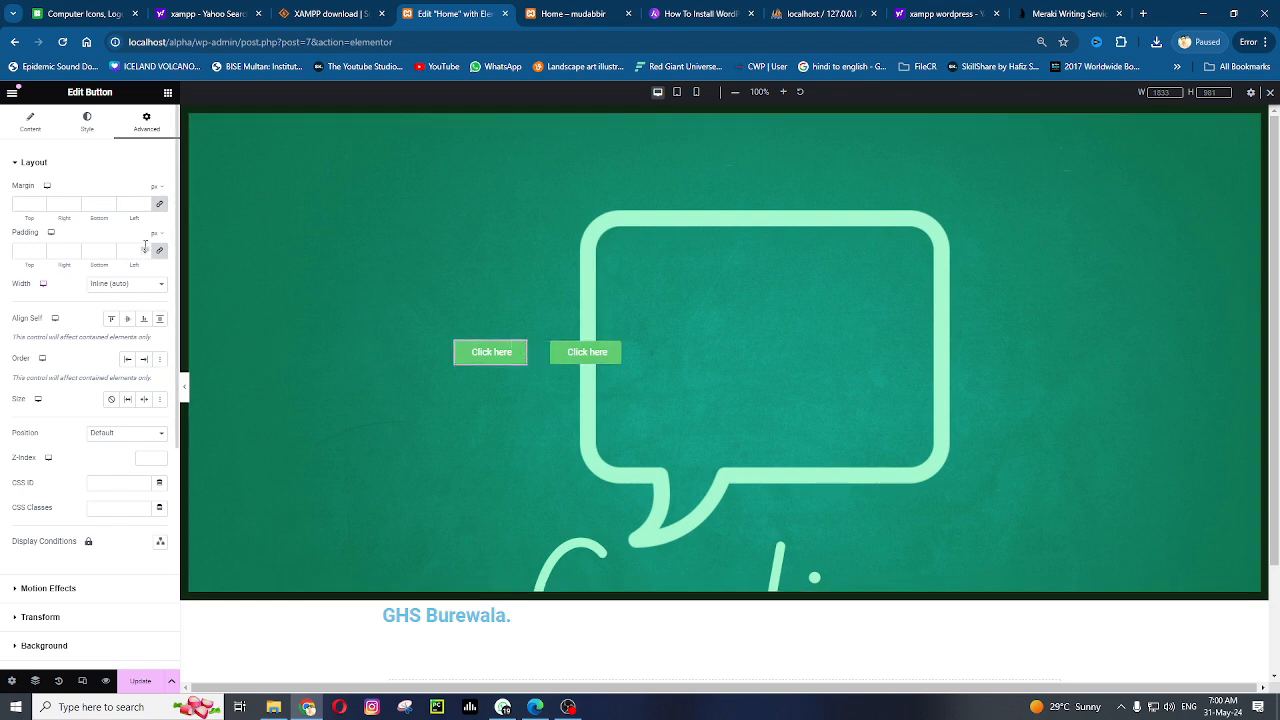
pyautogui.click(160, 205)
pyautogui.click(75, 204)
pyautogui.write('1')
pyautogui.click(76, 202)
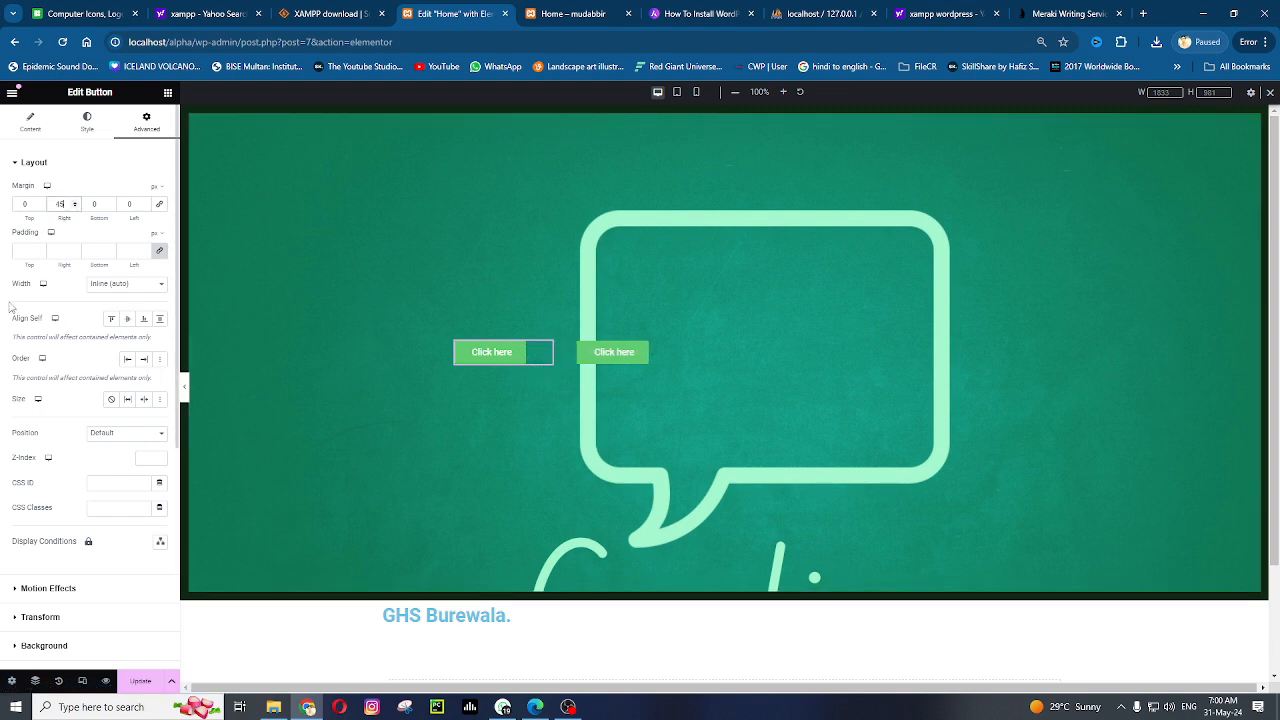
pyautogui.click(40, 249)
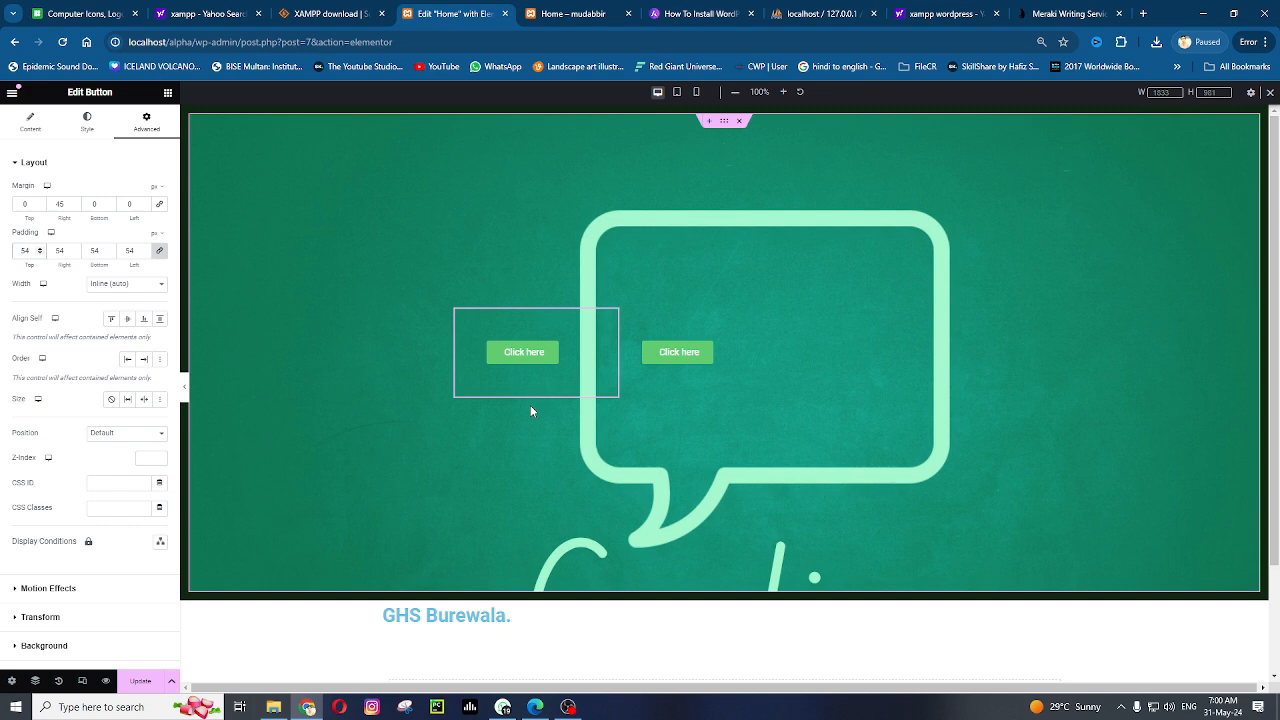
# Open the green container's advanced layout settings to view its margin and padding options
pyautogui.click(724, 121)
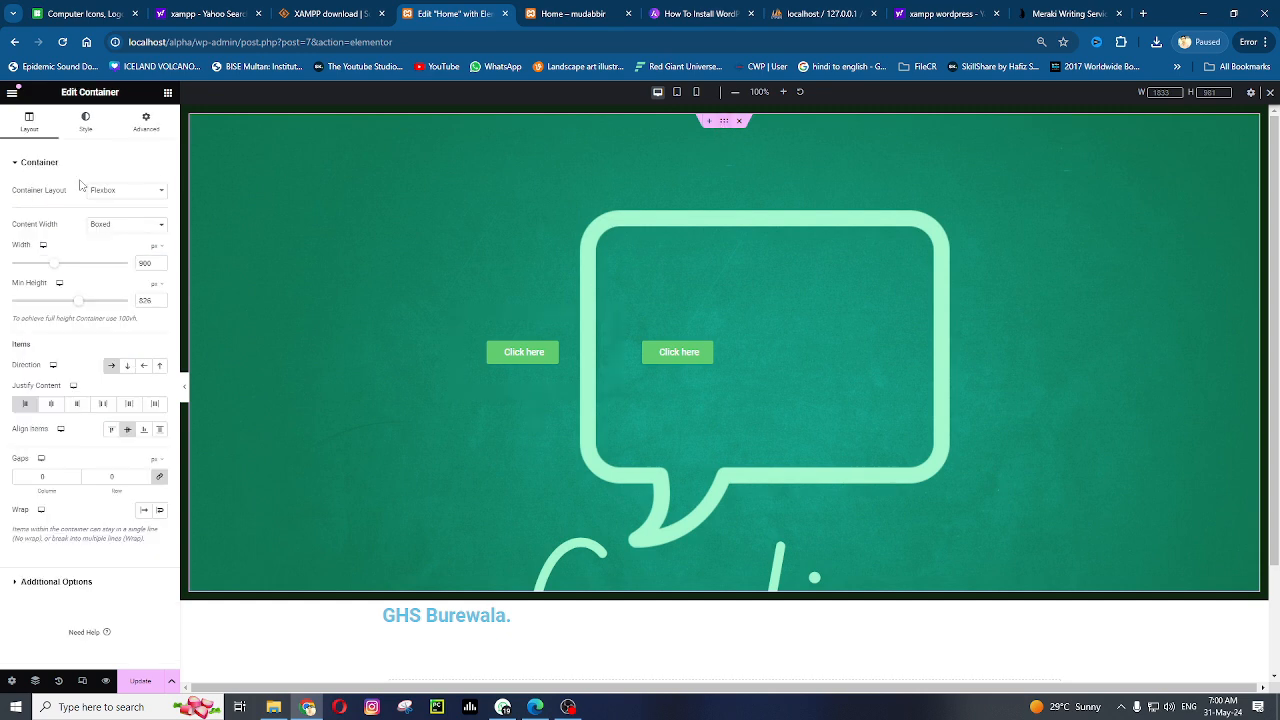
pyautogui.click(146, 124)
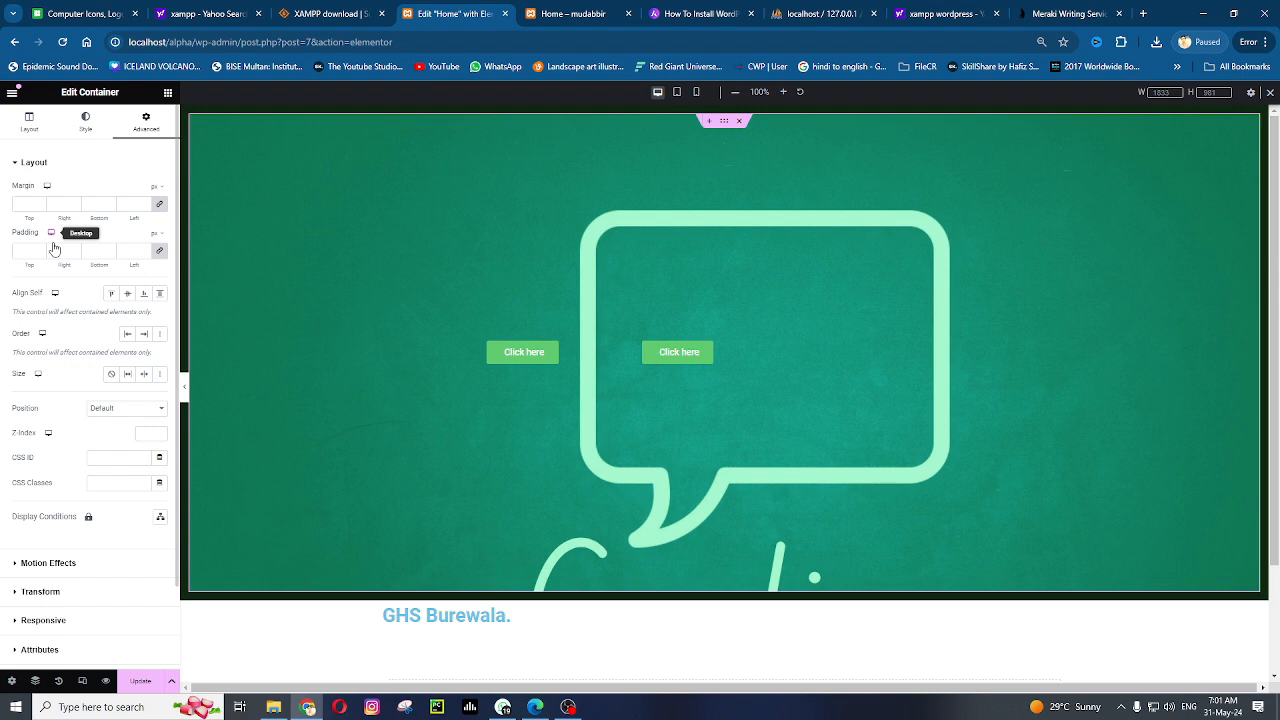
# Check the computer's current network connection in Windows and return to the page editor
pyautogui.press('super')
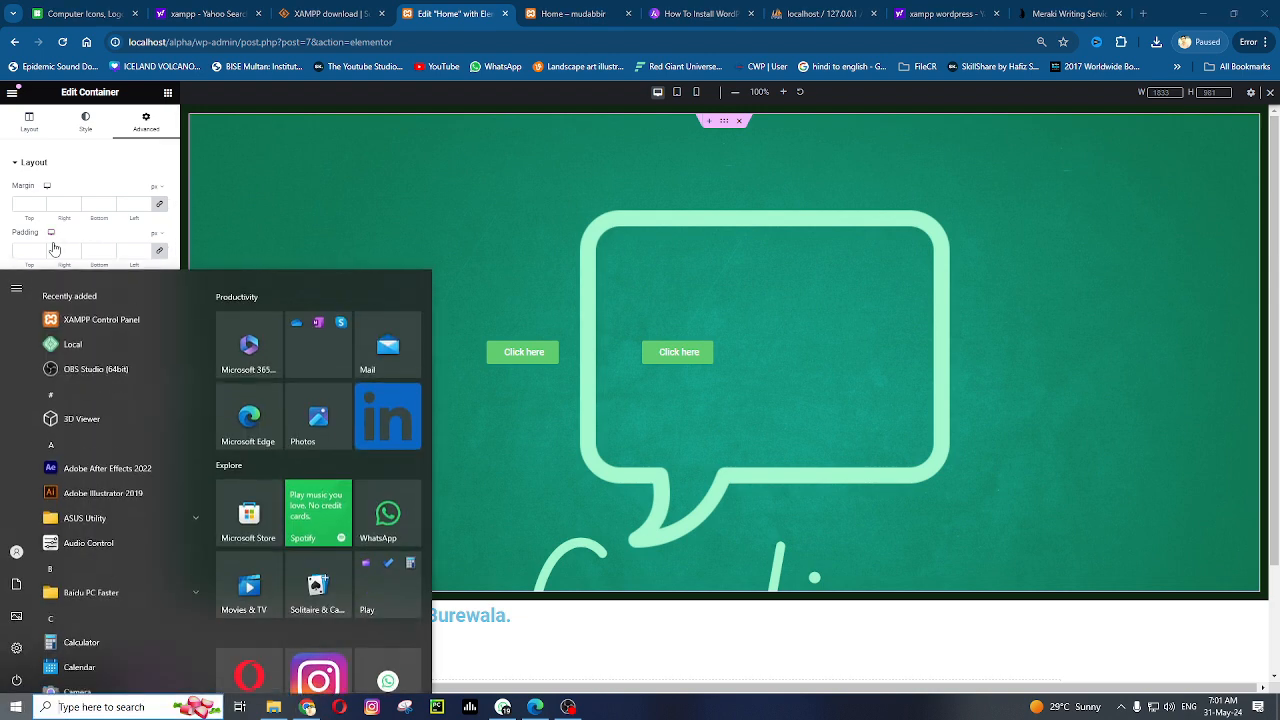
pyautogui.click(1153, 706)
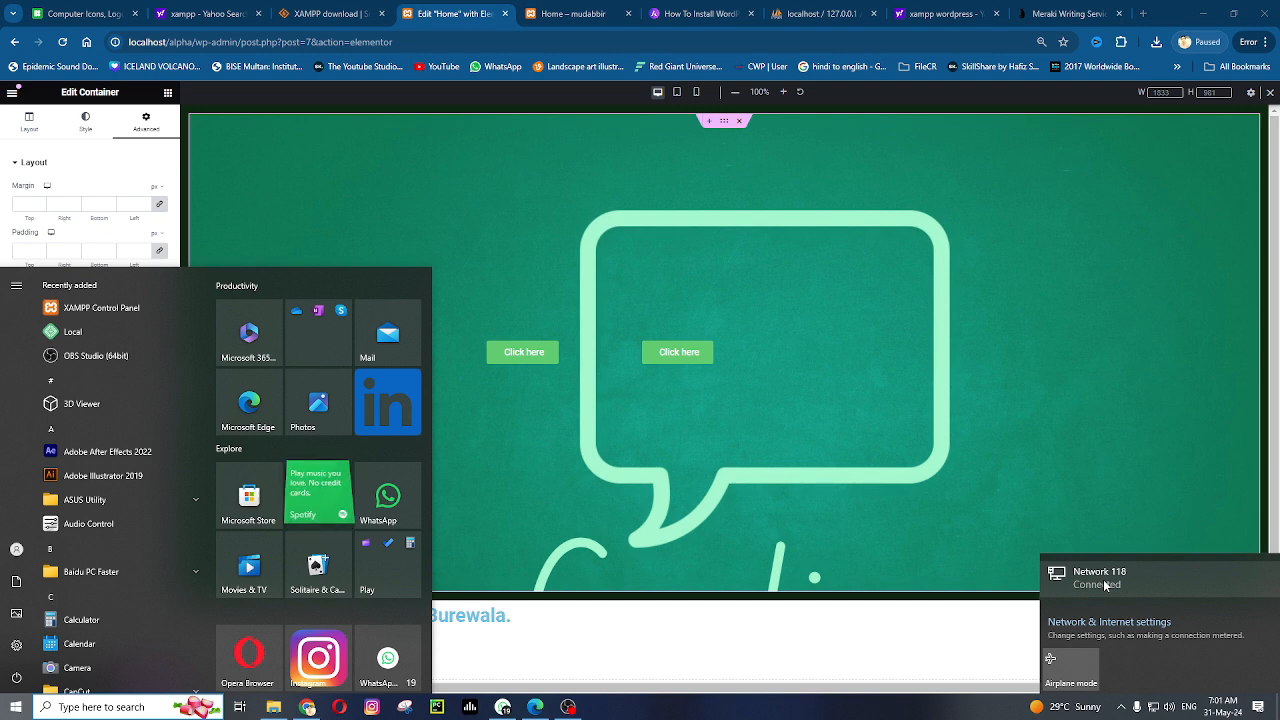
pyautogui.press('super')
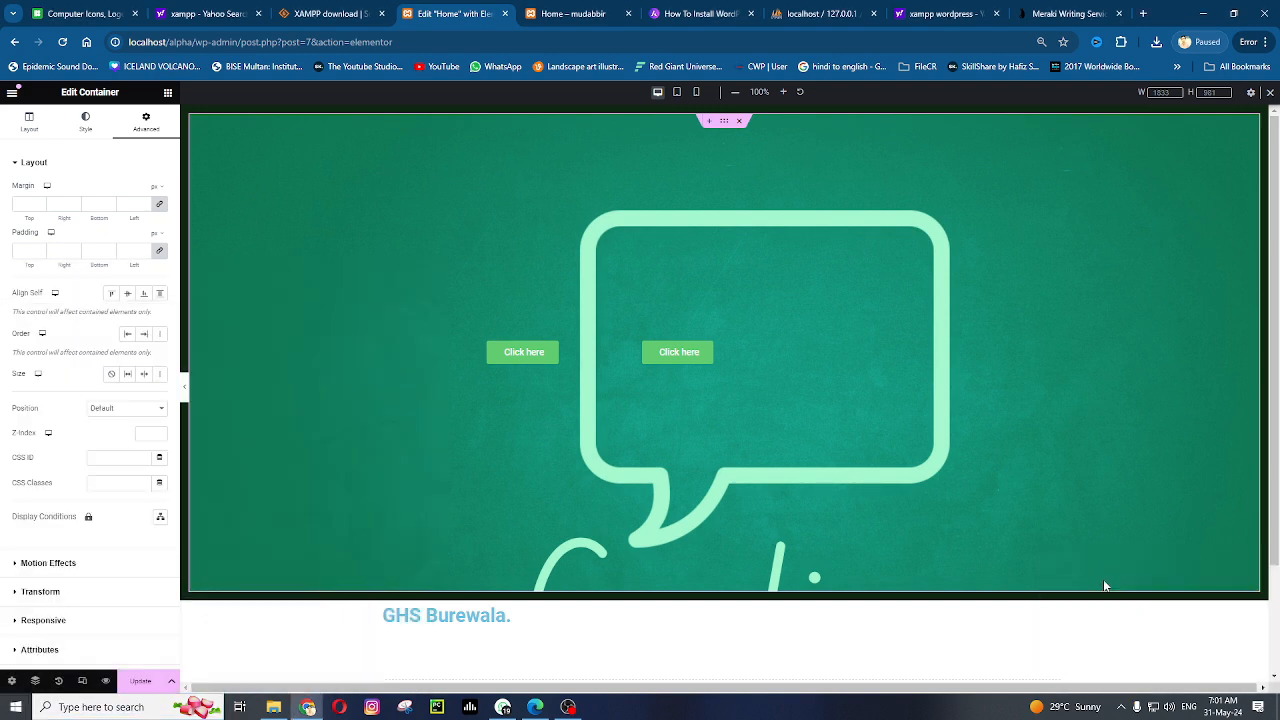
# Search Windows for network, open Network status and view the adapter connections, closing the list again
pyautogui.press('super')
pyautogui.write('network')
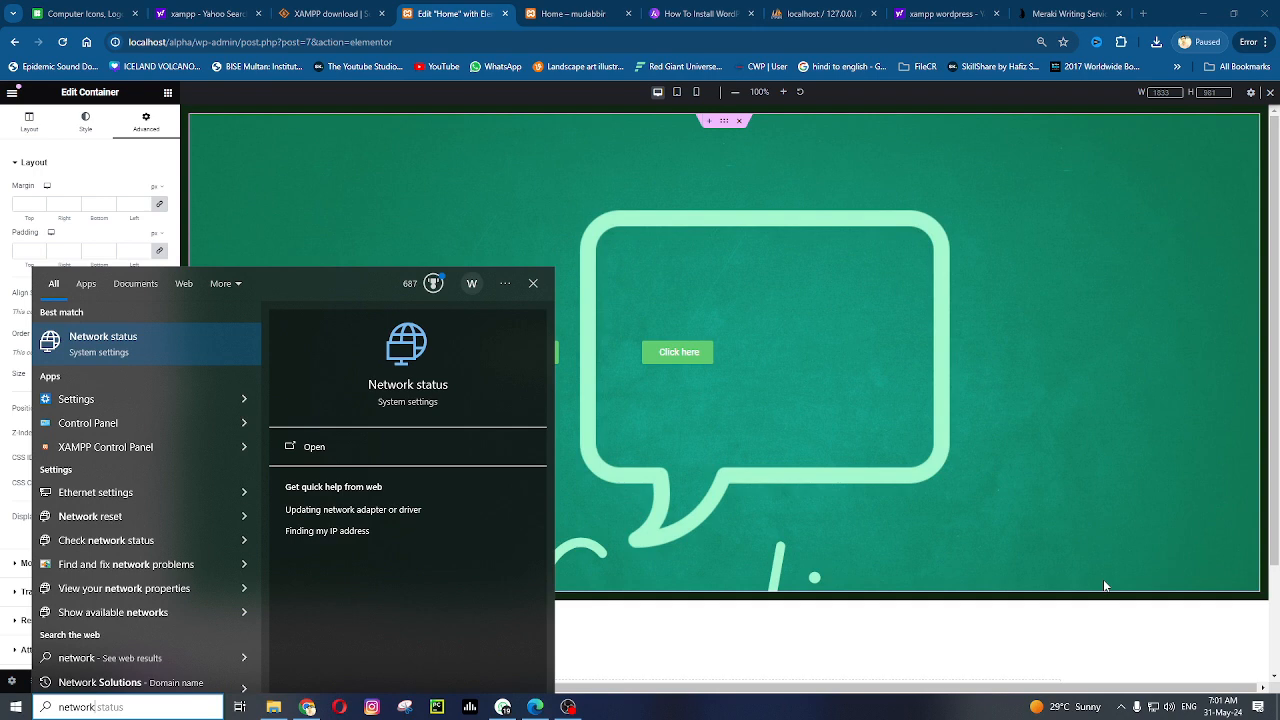
pyautogui.press('Return')
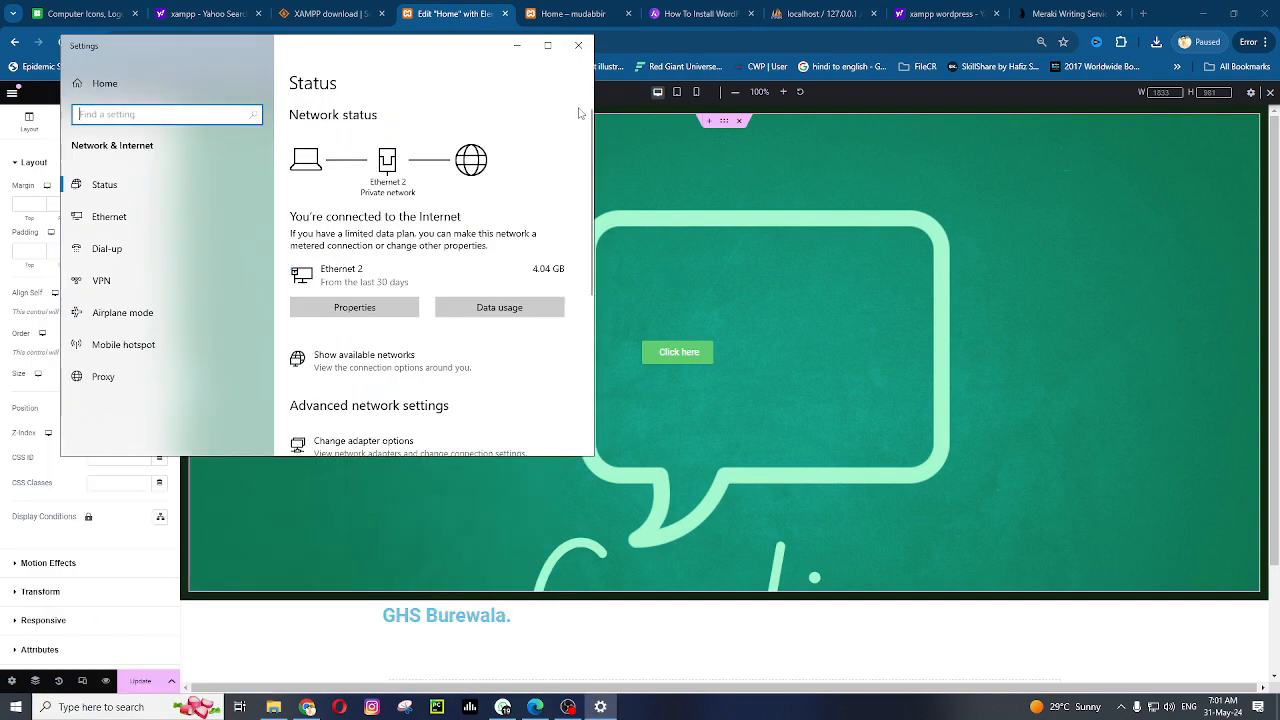
pyautogui.click(548, 45)
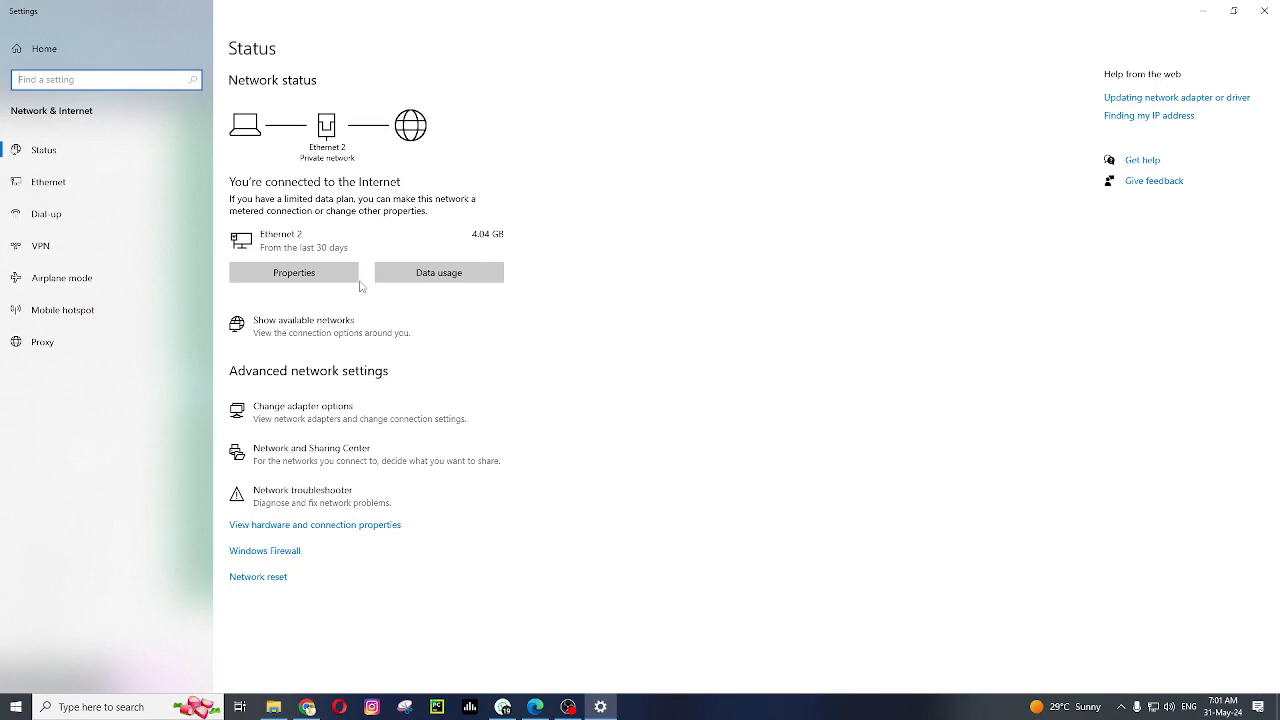
pyautogui.click(323, 428)
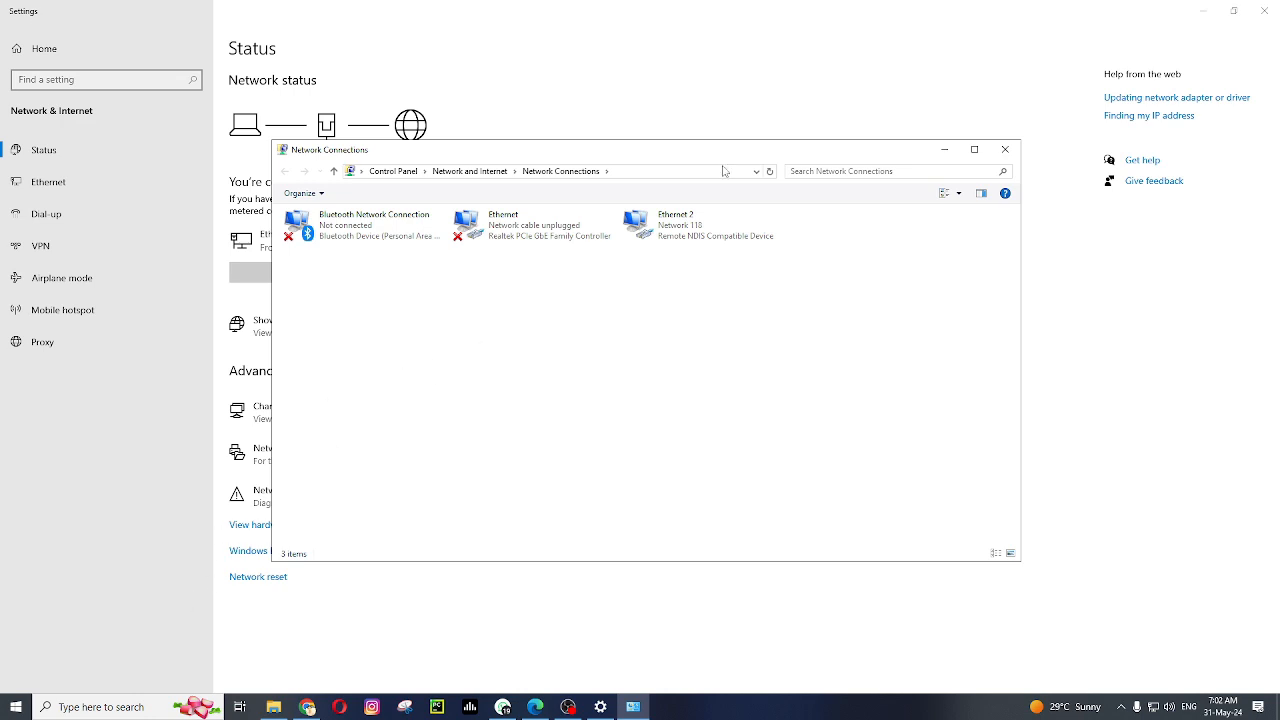
pyautogui.click(1005, 149)
# Reopen the adapter connections from Network status, inspect the Ethernet 2 and Ethernet adapters, and return to the desktop
pyautogui.click(16, 707)
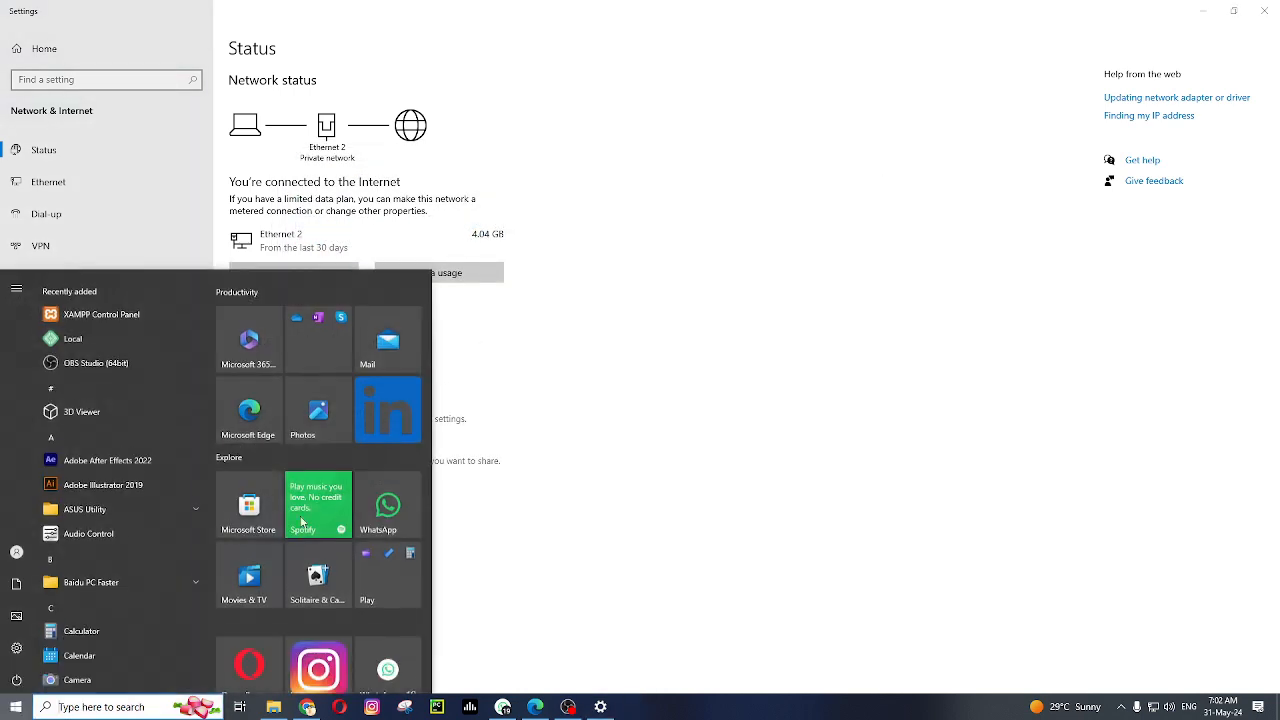
pyautogui.write('network')
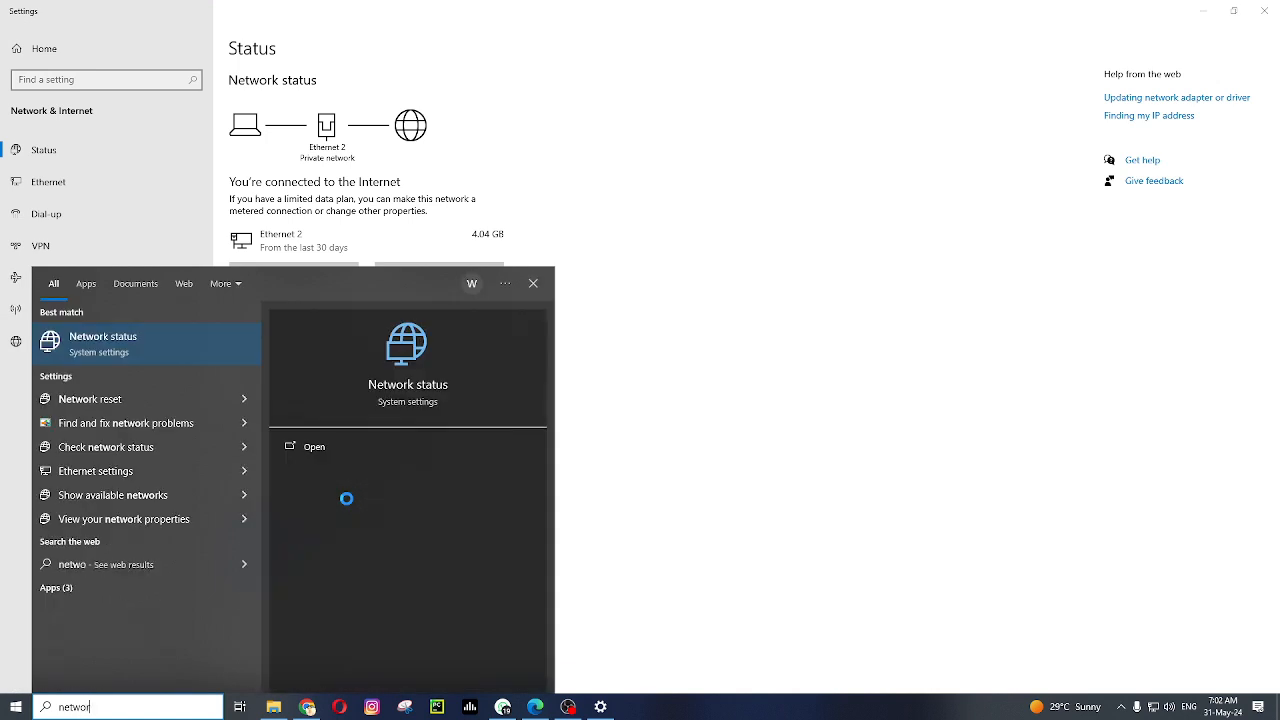
pyautogui.click(90, 355)
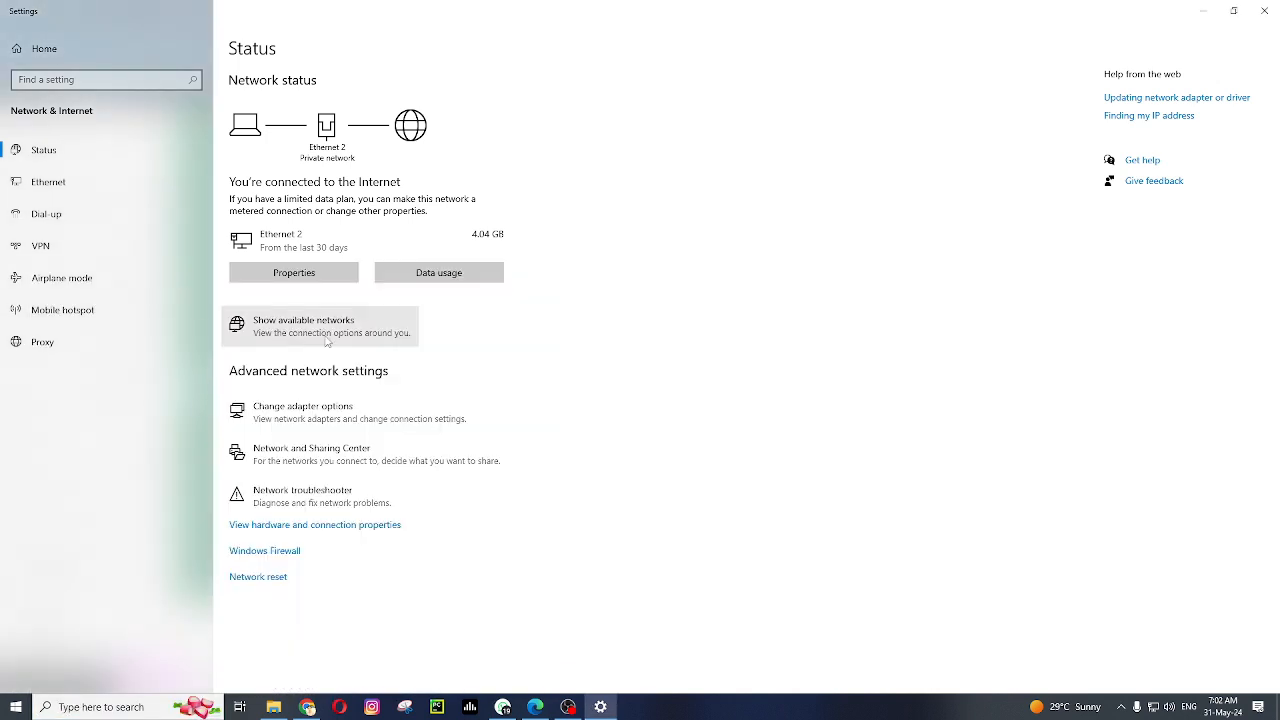
pyautogui.click(320, 414)
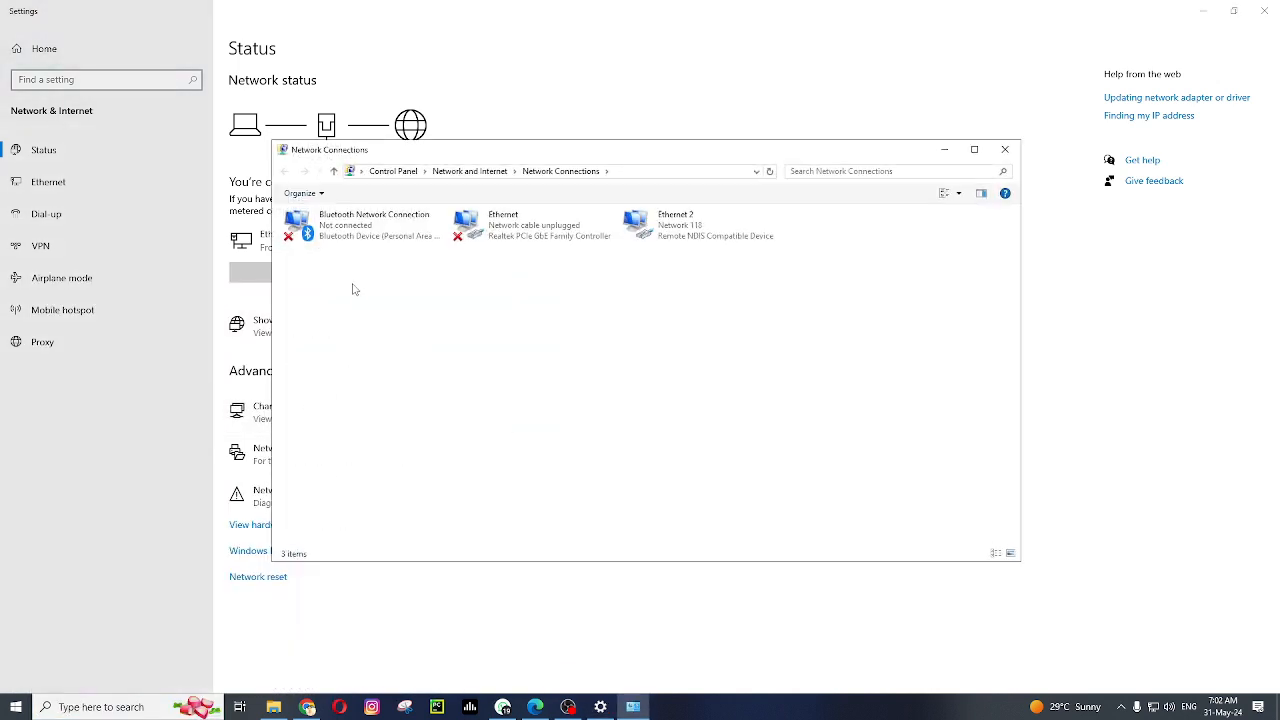
pyautogui.click(672, 240)
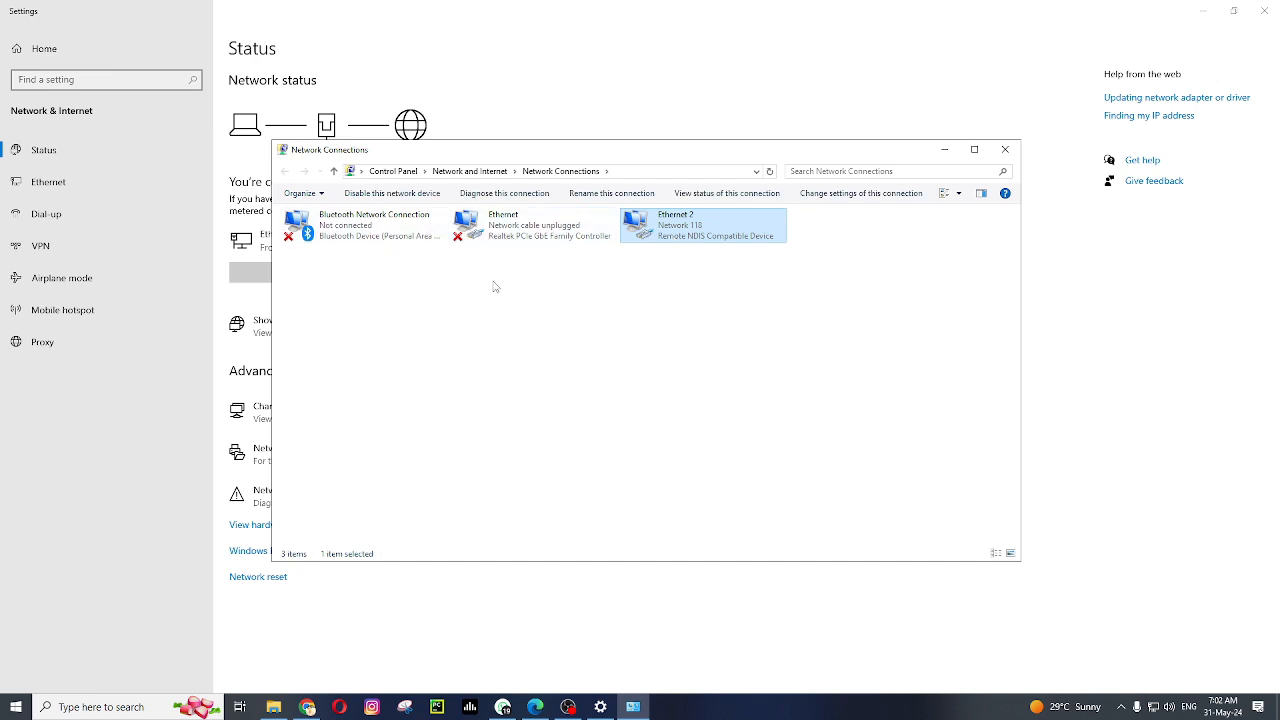
pyautogui.rightClick(513, 242)
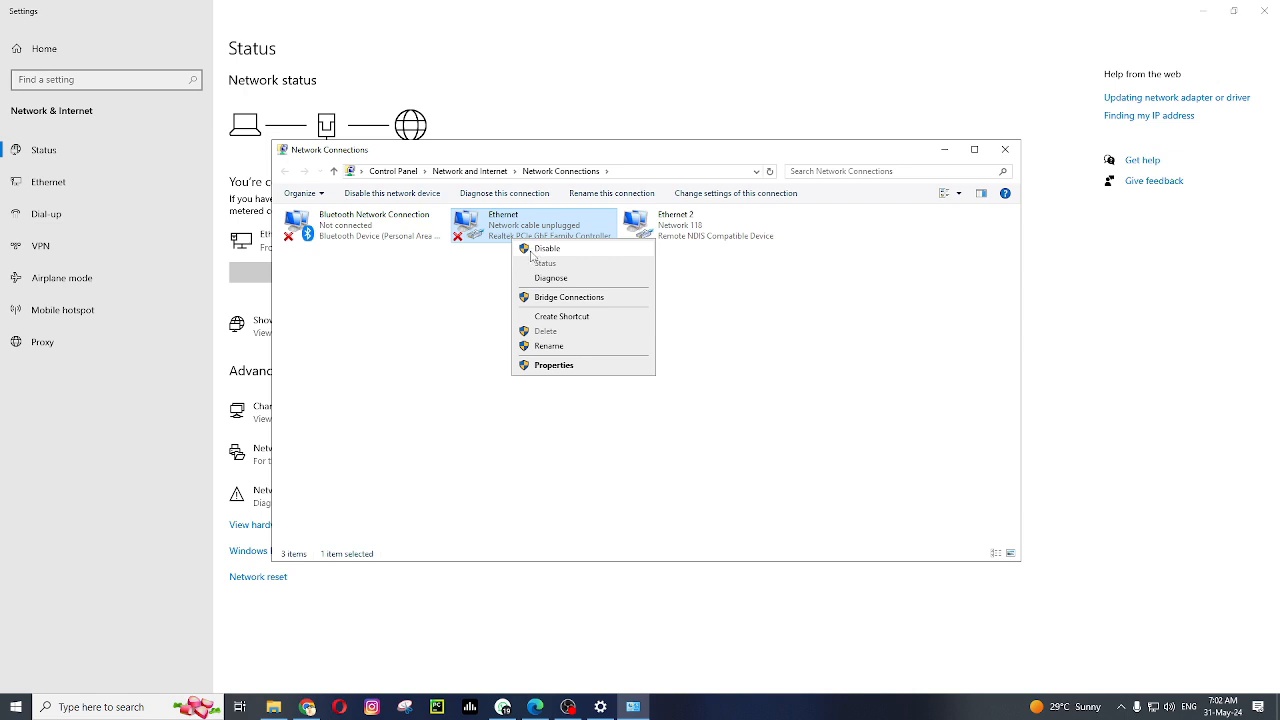
pyautogui.click(444, 277)
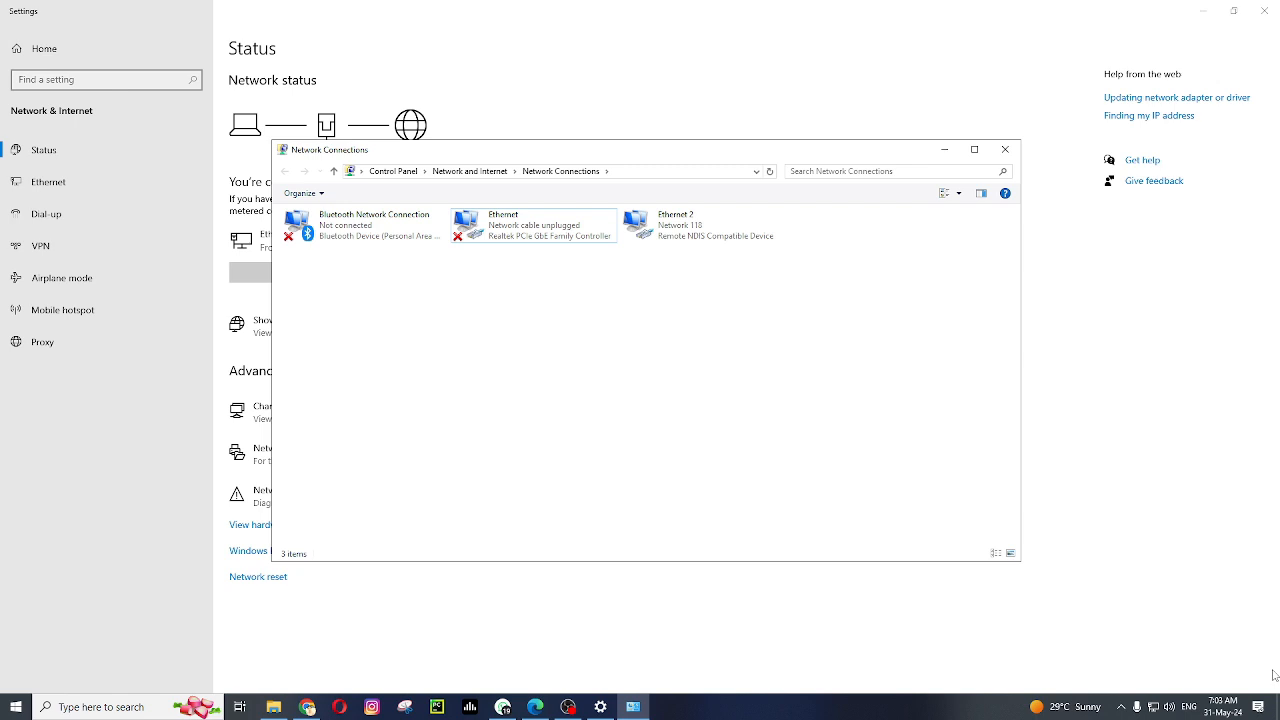
pyautogui.press('super+d')
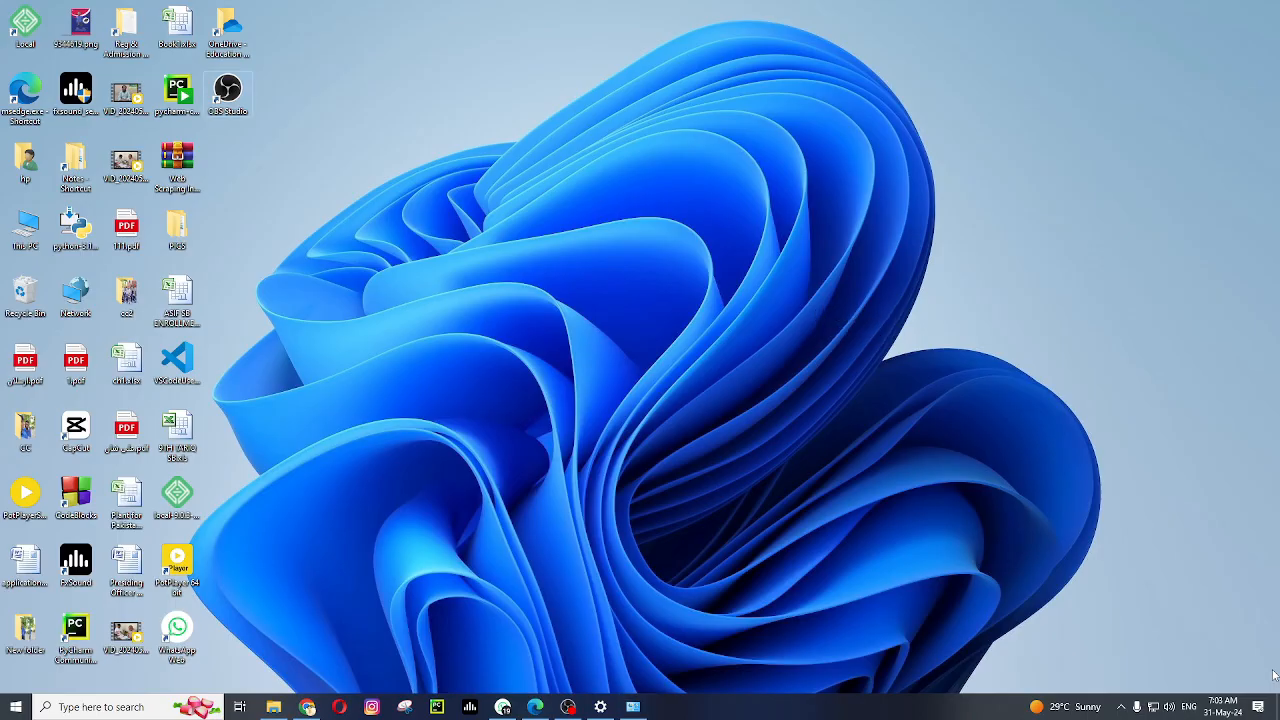
# Open the Windows display settings from the desktop, view the available display resolutions without changing any, and close the settings
pyautogui.rightClick(502, 224)
pyautogui.click(603, 391)
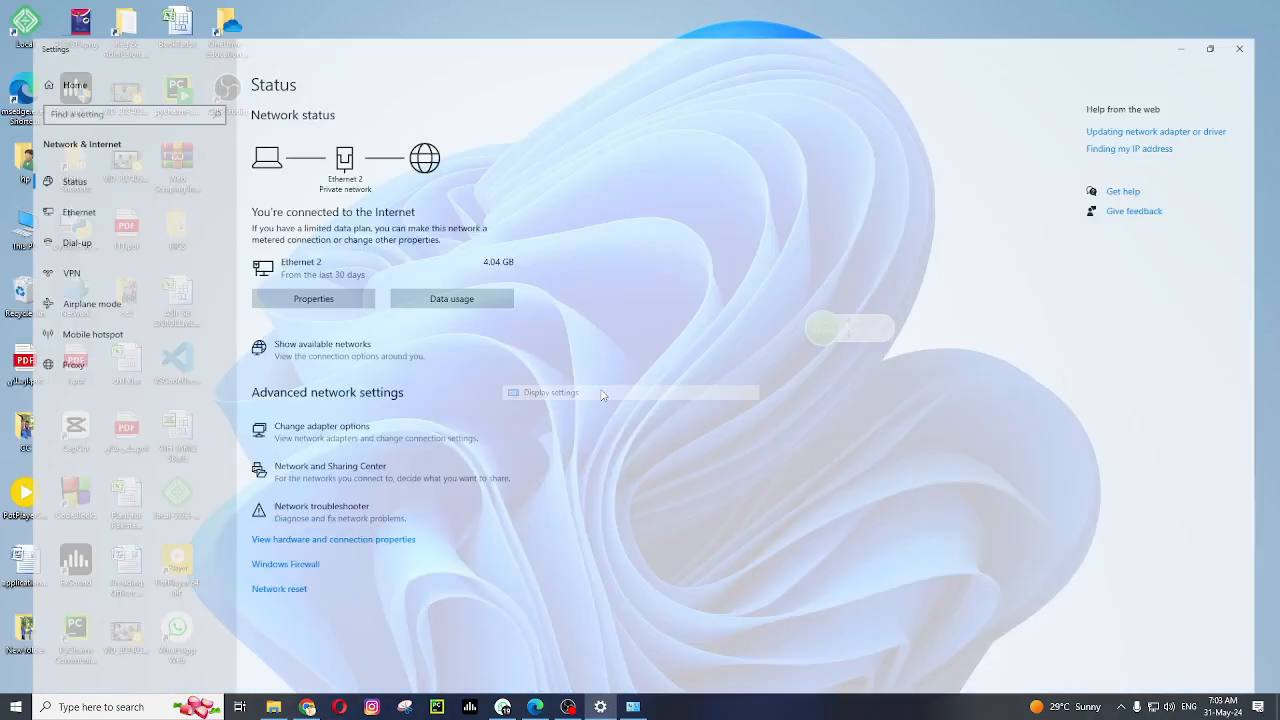
pyautogui.scroll(-3, 421, 436)
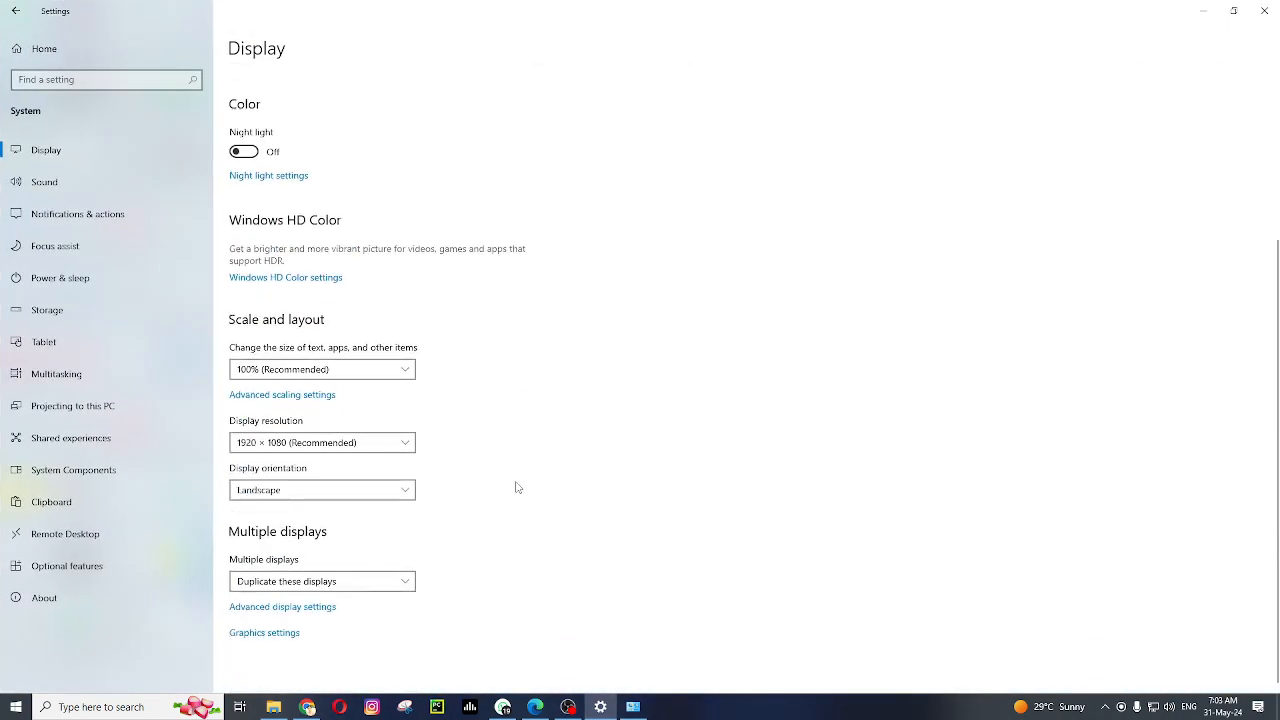
pyautogui.click(291, 443)
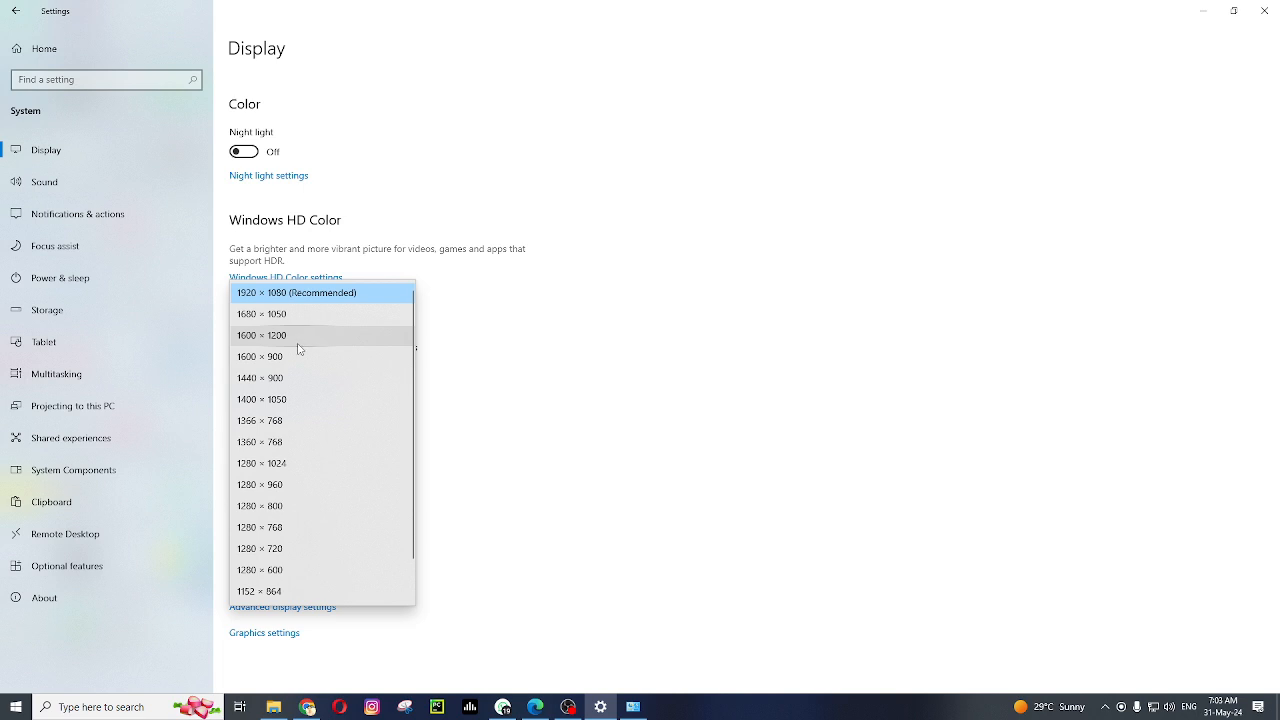
pyautogui.click(773, 479)
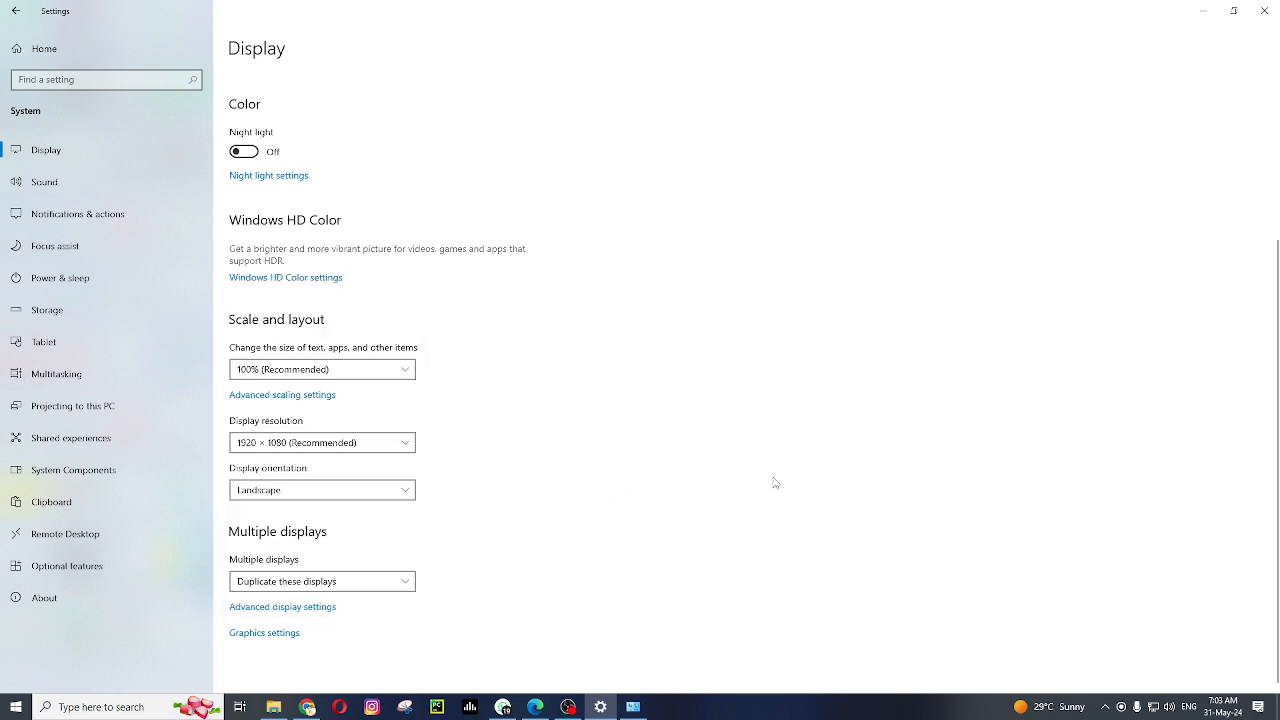
pyautogui.click(1266, 10)
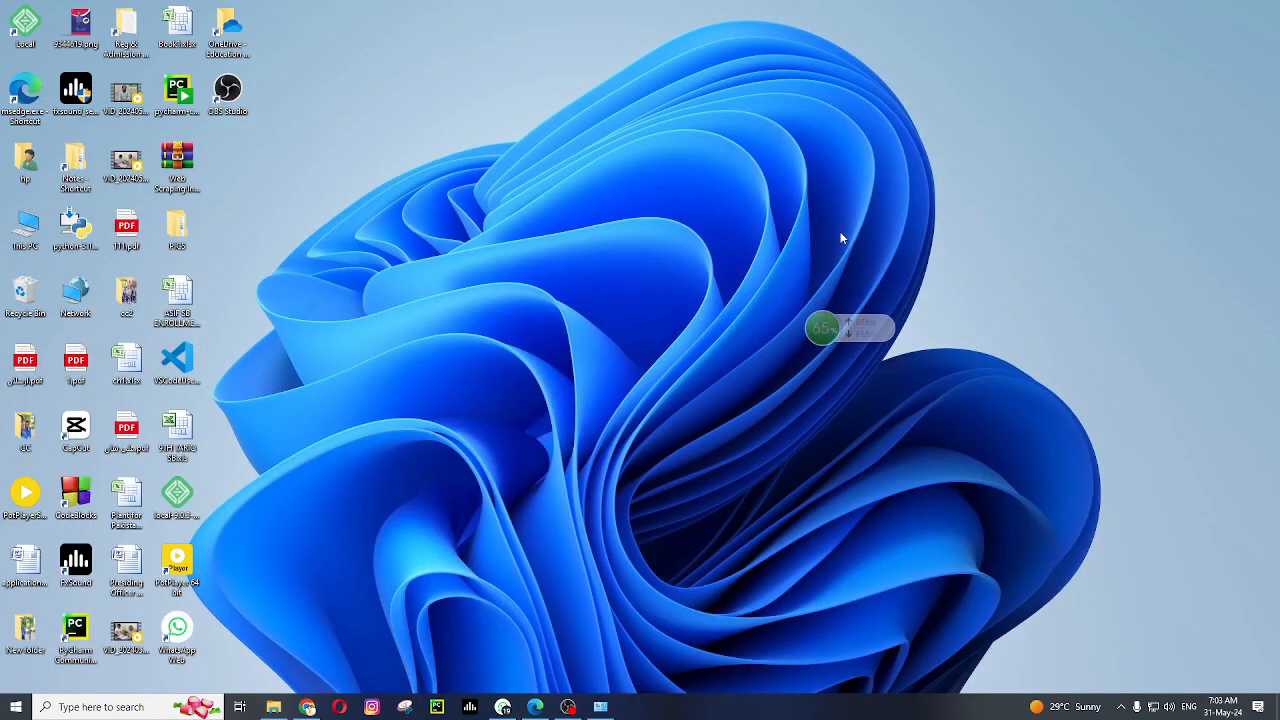
# Check the Windows projection modes and the display arrangement in the display settings, and switch to OBS Studio
pyautogui.press('super+p')
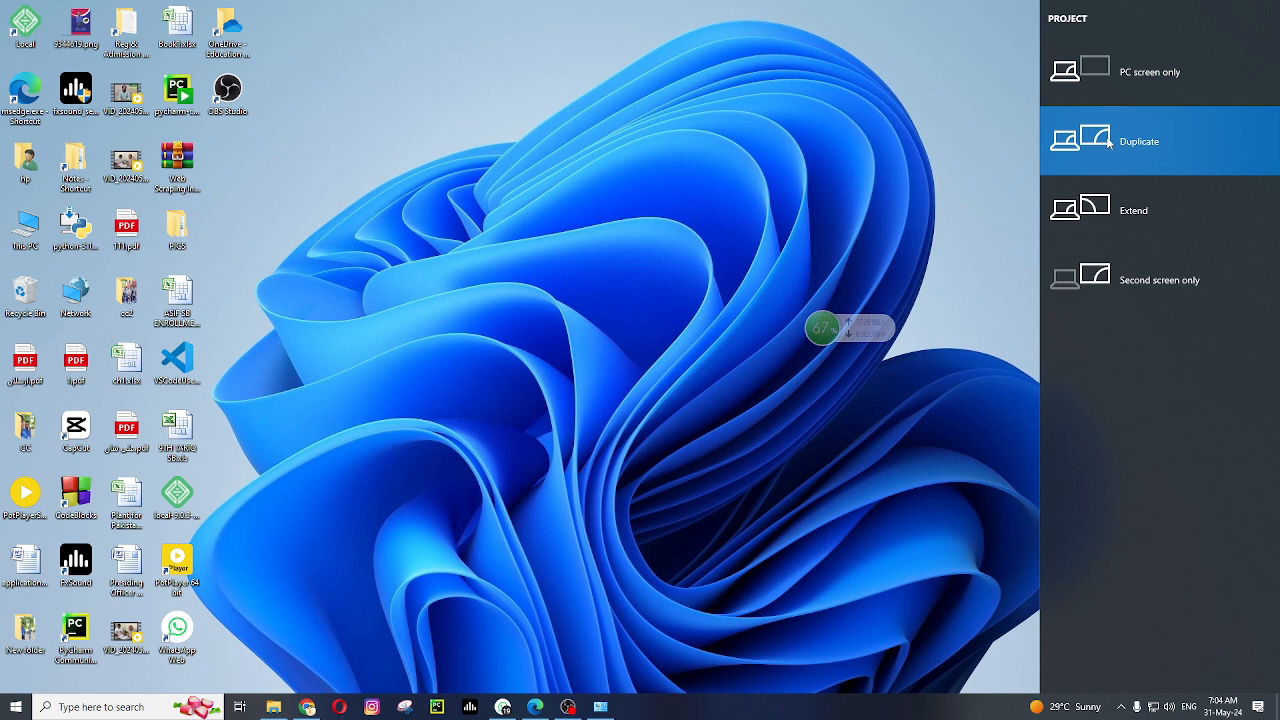
pyautogui.rightClick(768, 266)
pyautogui.click(811, 436)
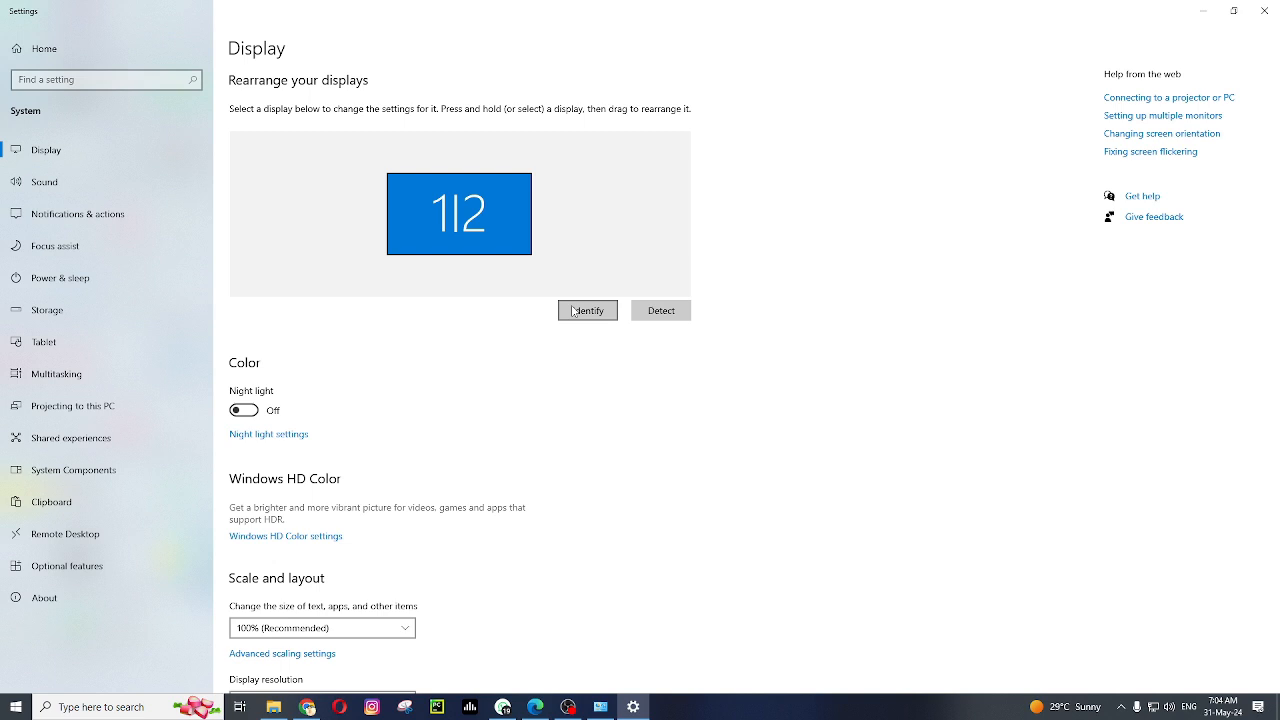
pyautogui.click(568, 707)
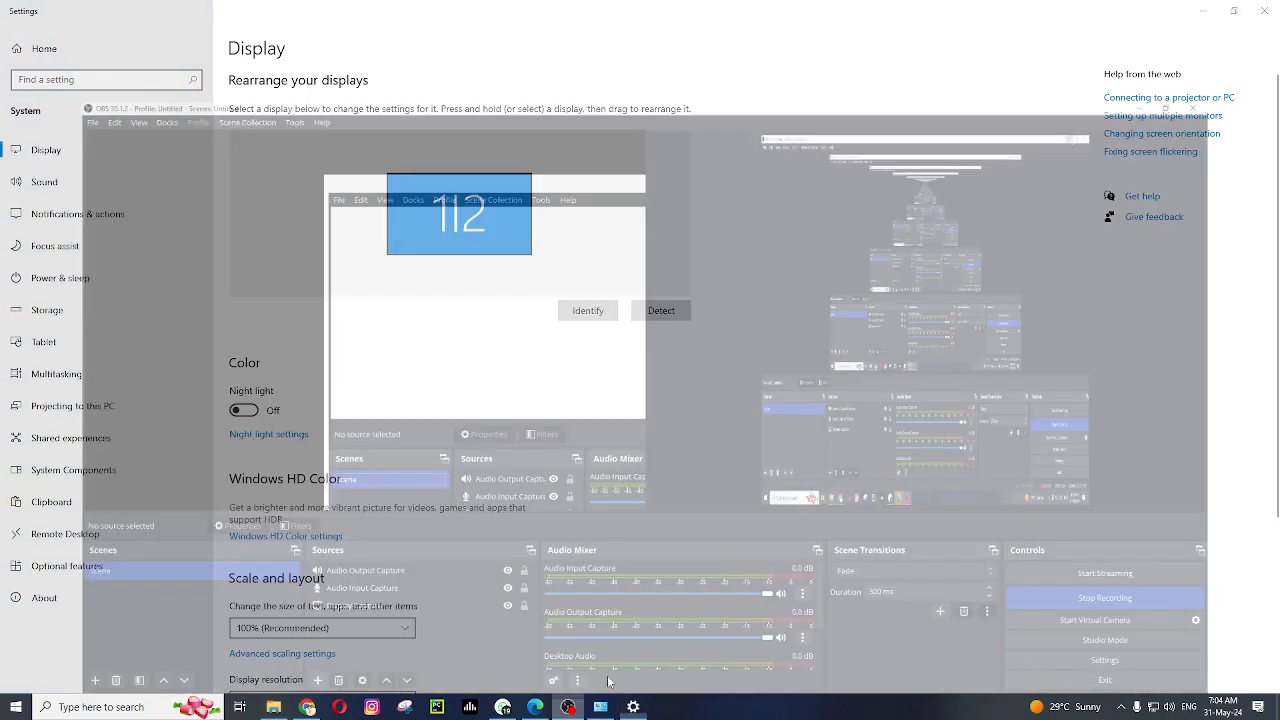